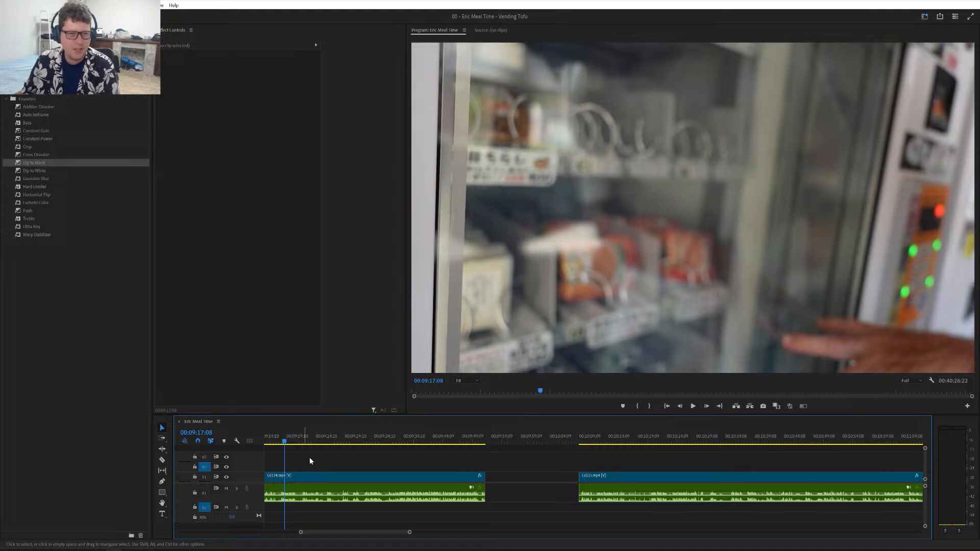
- Play back the footage from about 00:08:48 into the vending-machine shots up to about 00:09:15, looking for a section to remove
scroll(339, 461, left, 5)
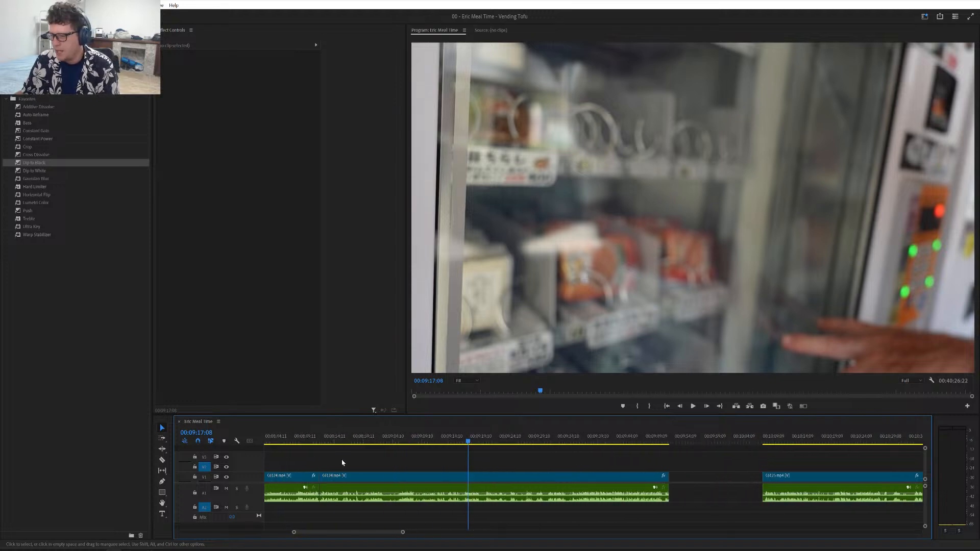
click(411, 439)
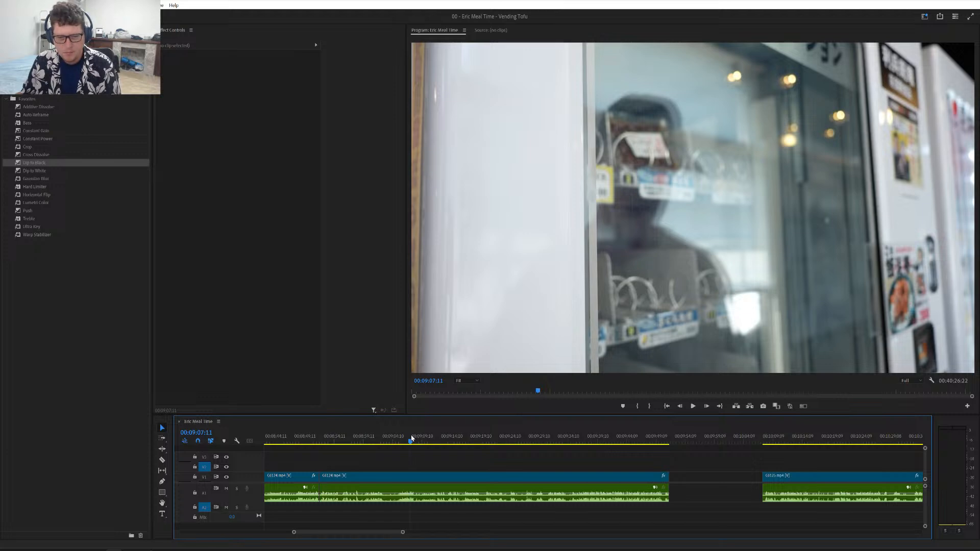
key(space)
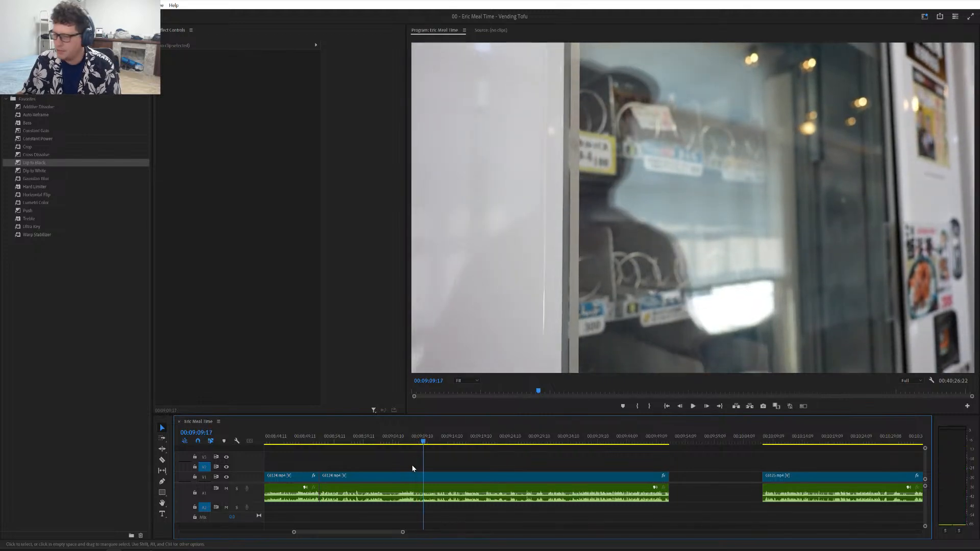
scroll(413, 468, down, 4)
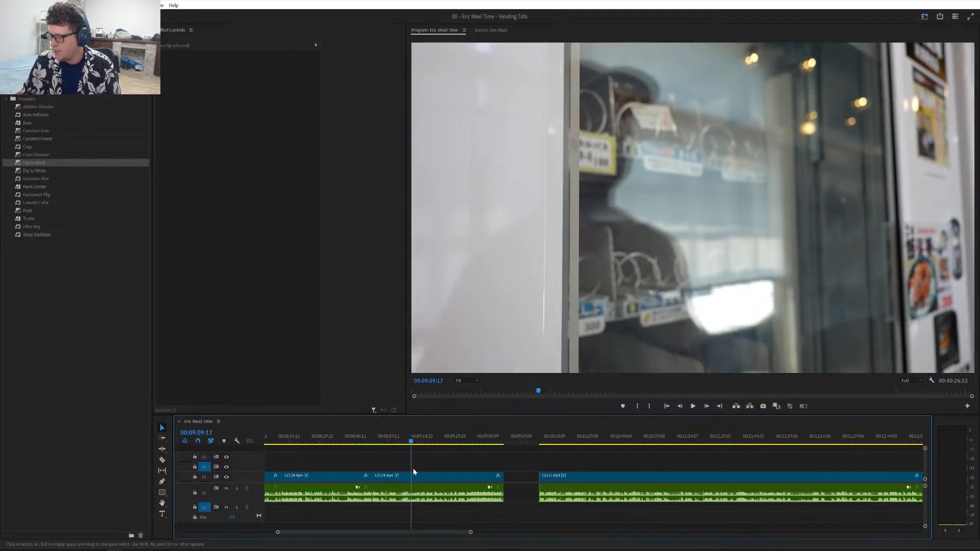
scroll(412, 467, up, 1)
mouse_move(396, 442)
mouse_down()
mouse_move(519, 452)
mouse_move(396, 456)
mouse_up()
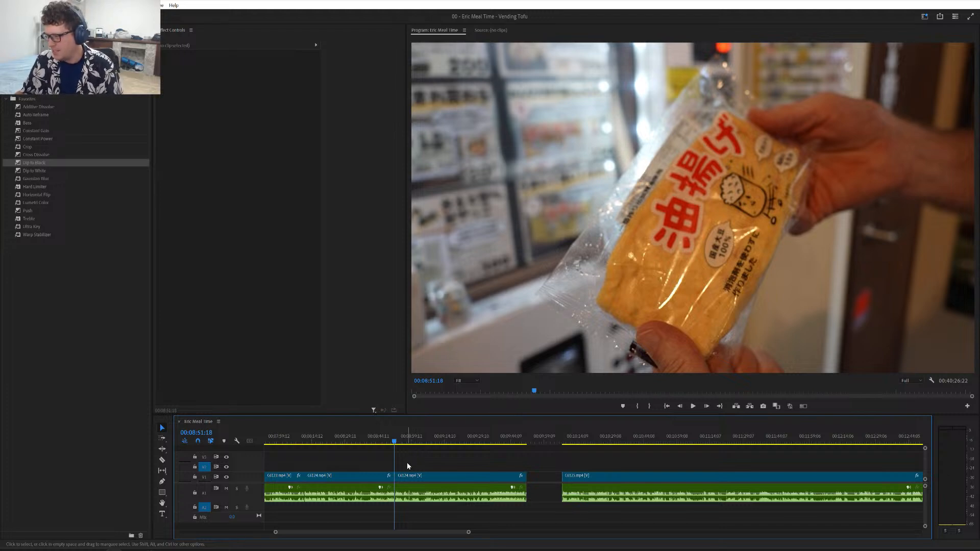
click(388, 439)
key(space)
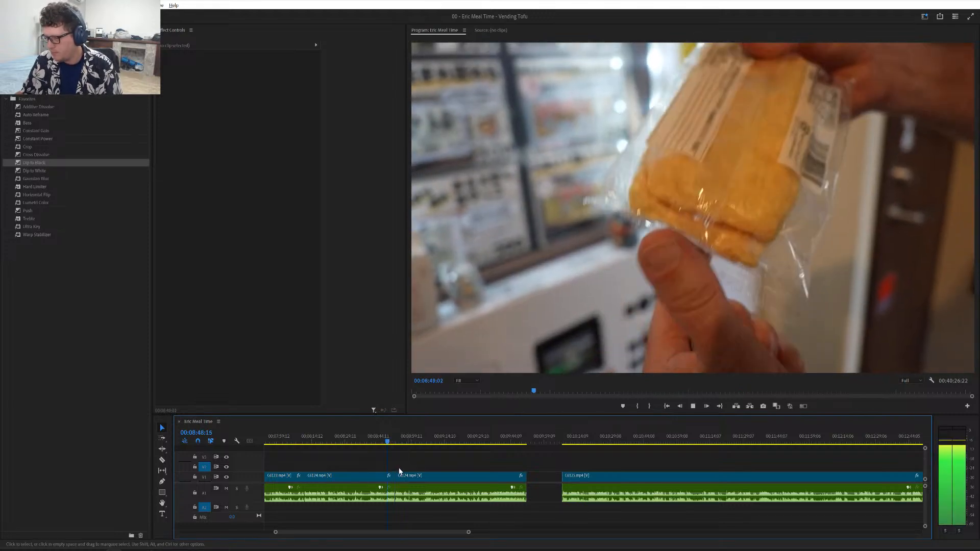
key(equal)
scroll(416, 466, up, 3)
scroll(420, 466, down, 3)
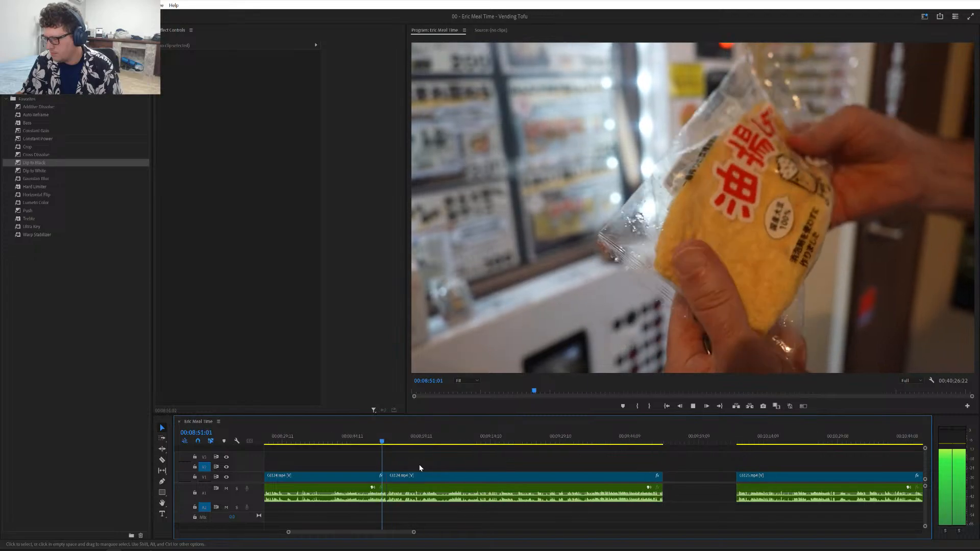
scroll(421, 468, down, 1)
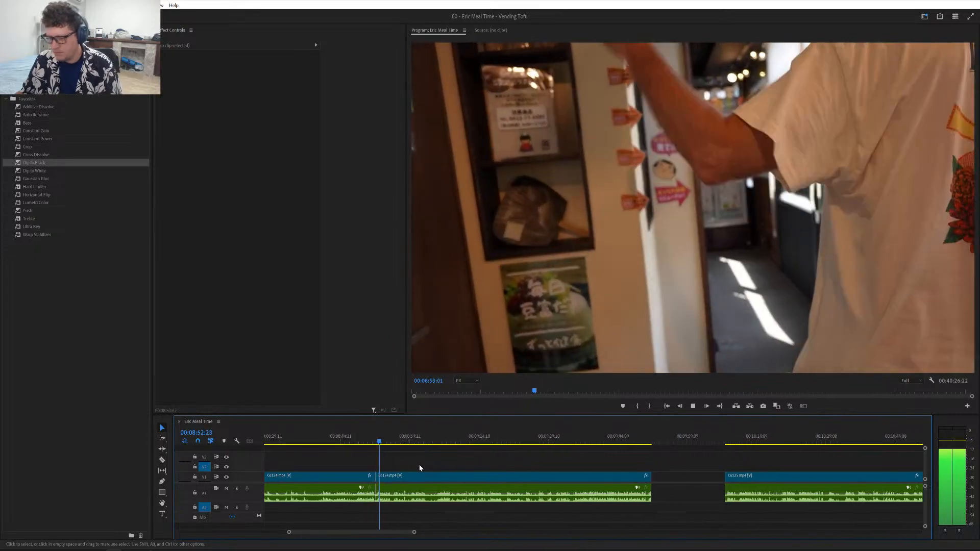
scroll(414, 472, down, 4)
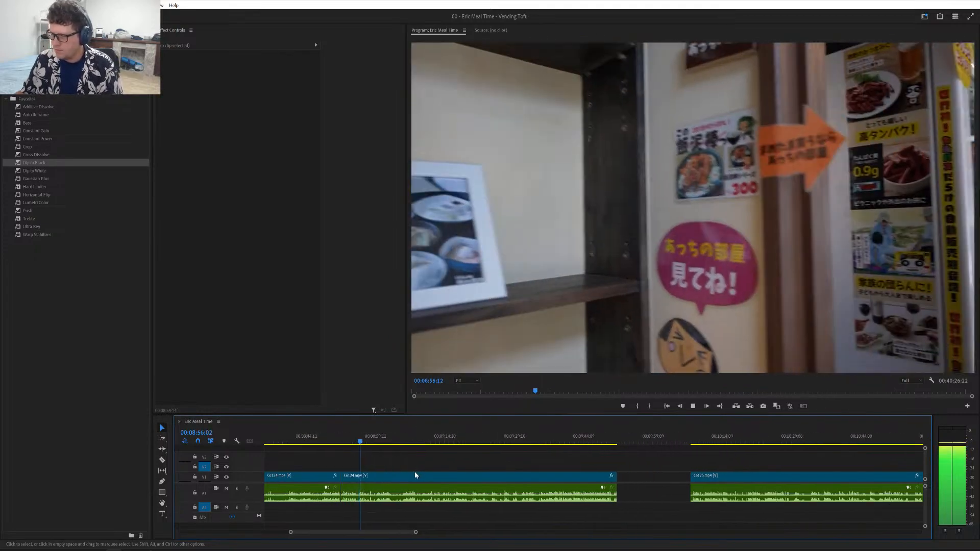
scroll(414, 472, down, 3)
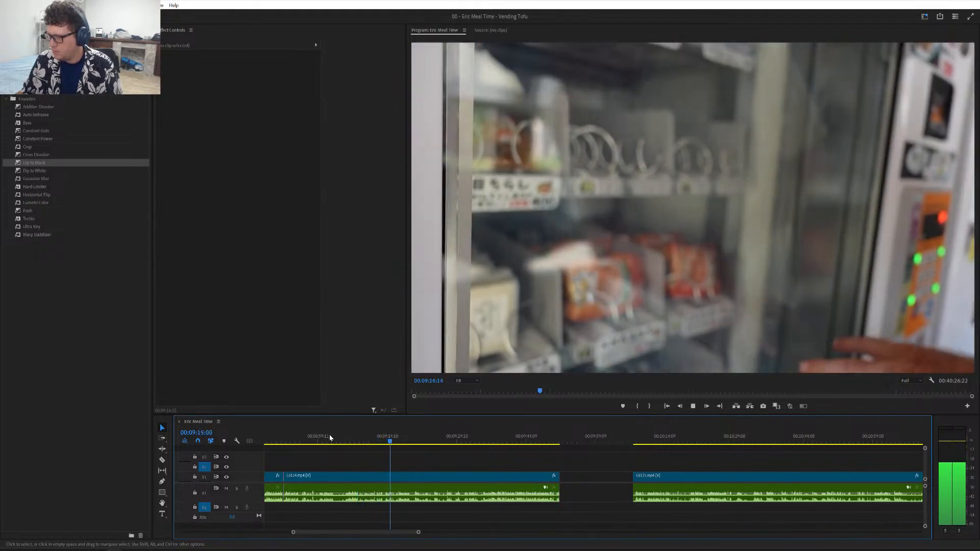
- Cut out the section between 00:09:03:13 and 00:09:12:00 and ripple delete it so the following footage closes the gap
click(330, 437)
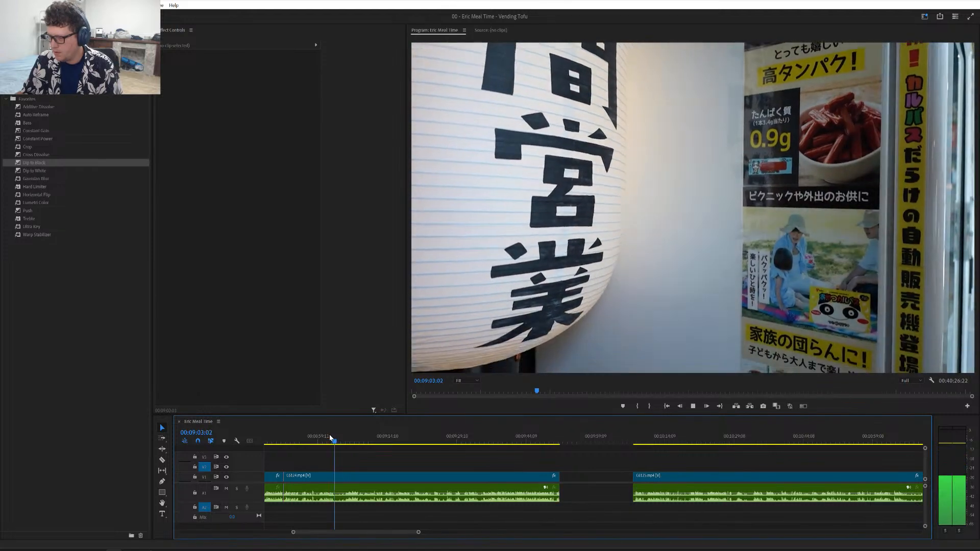
key(ctrl+k)
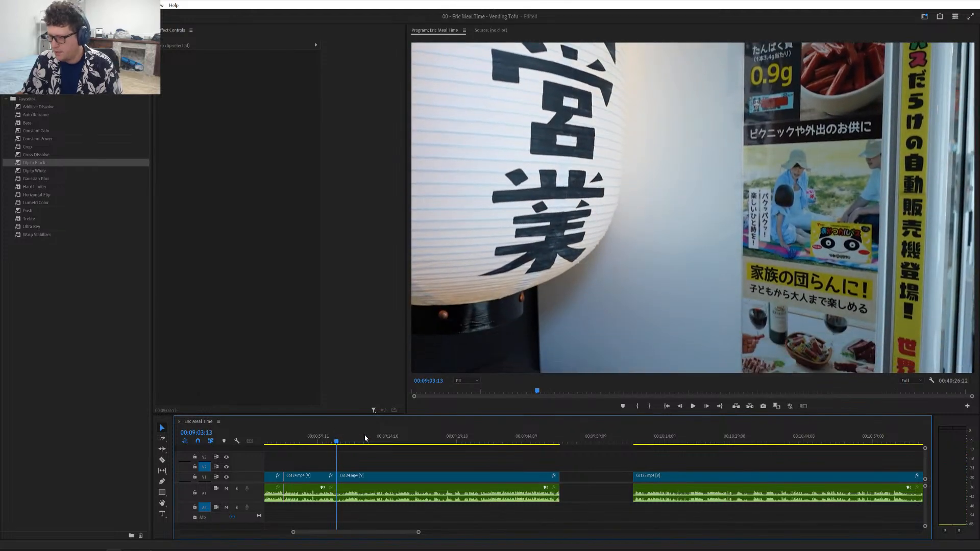
click(368, 438)
key(space)
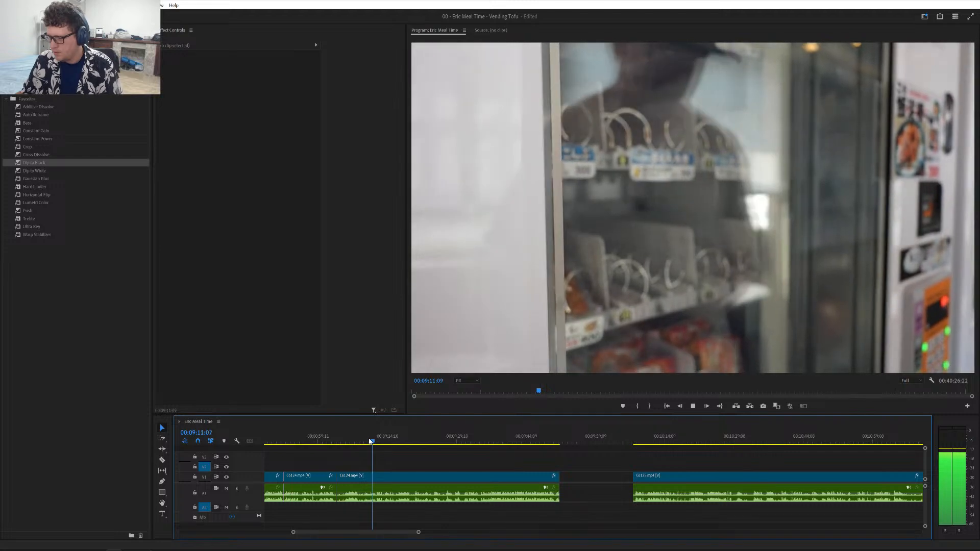
key(space)
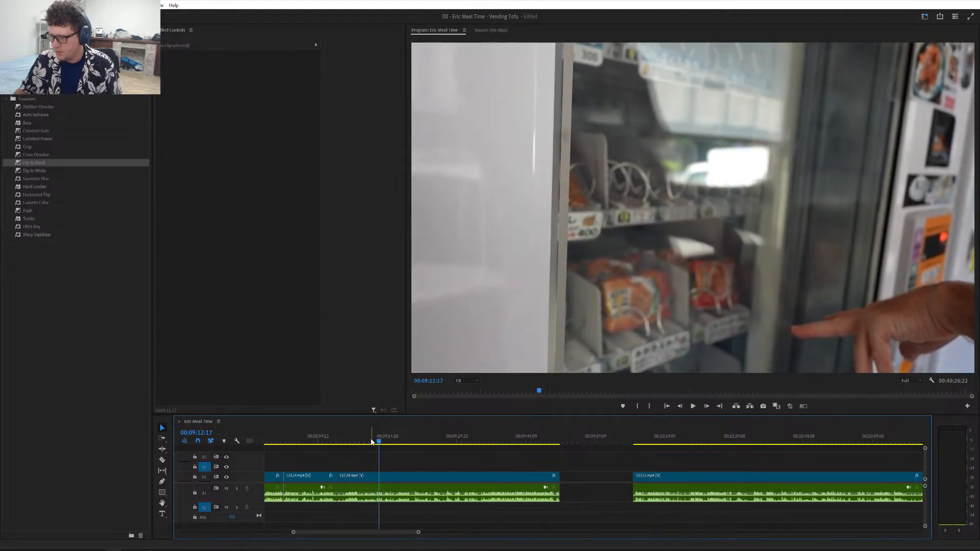
click(371, 442)
key(space)
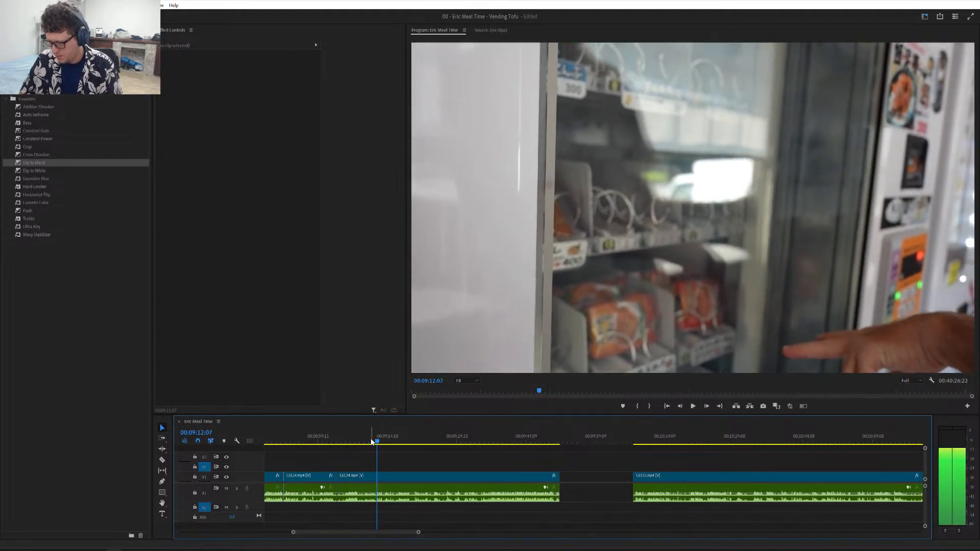
key(space)
key(ctrl+k)
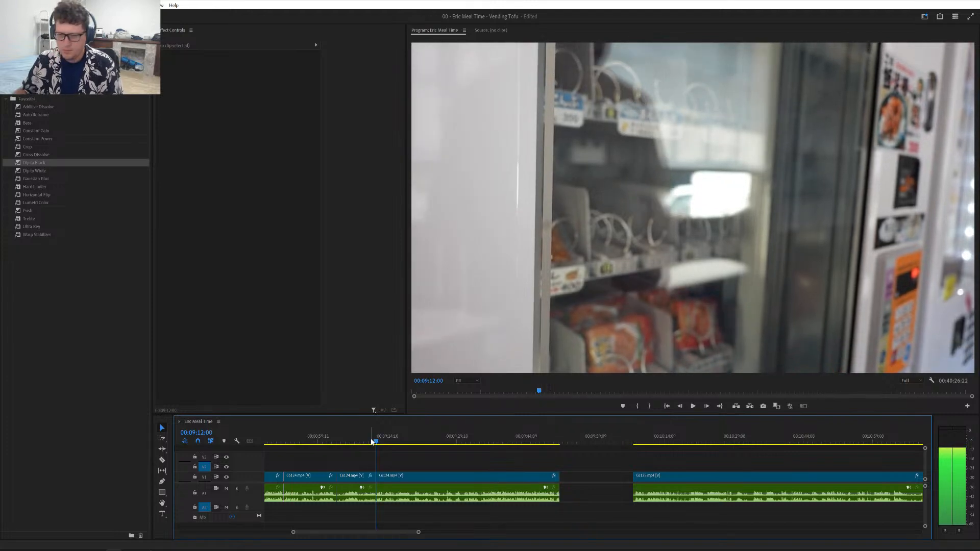
click(360, 480)
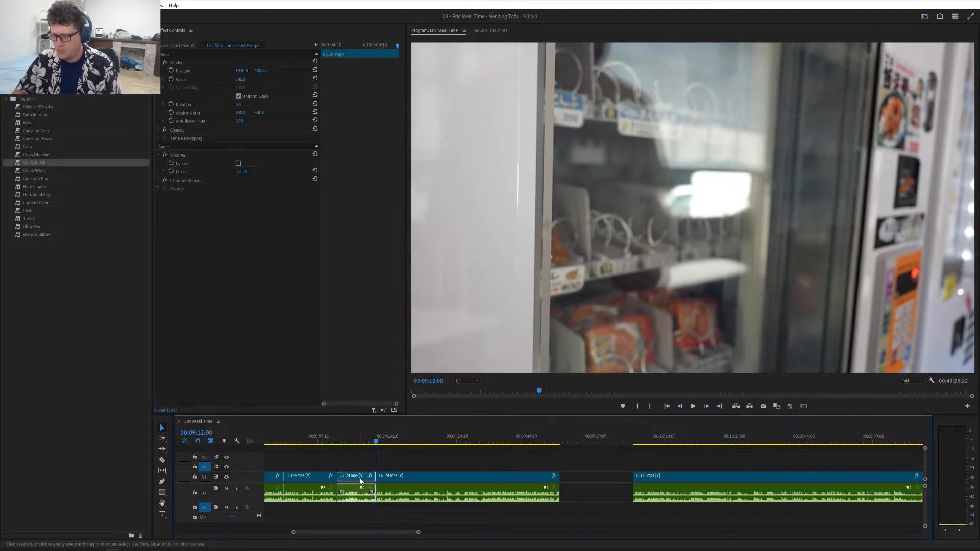
key(shift+Delete)
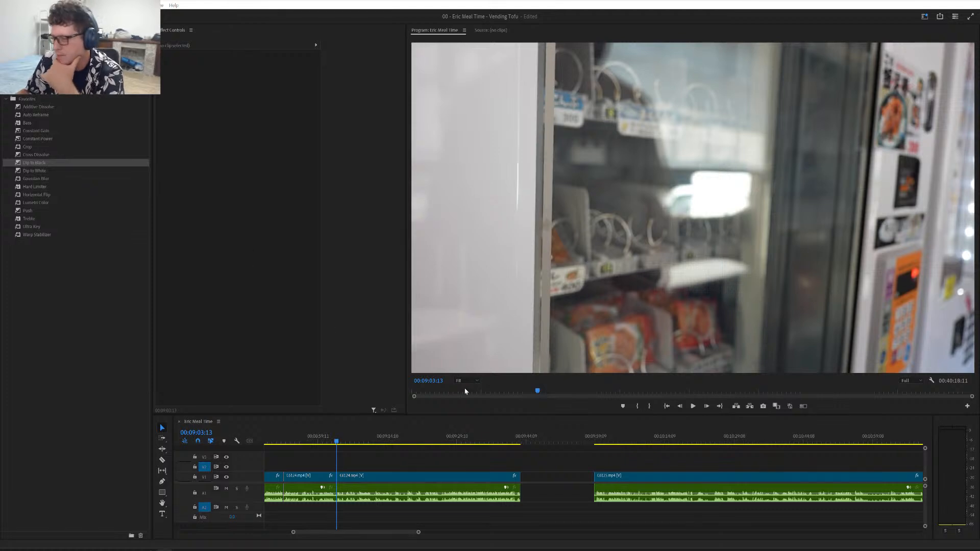
- Review the new join at about 00:09:03 and play the rest of the clip through to its end near 00:09:42
click(332, 440)
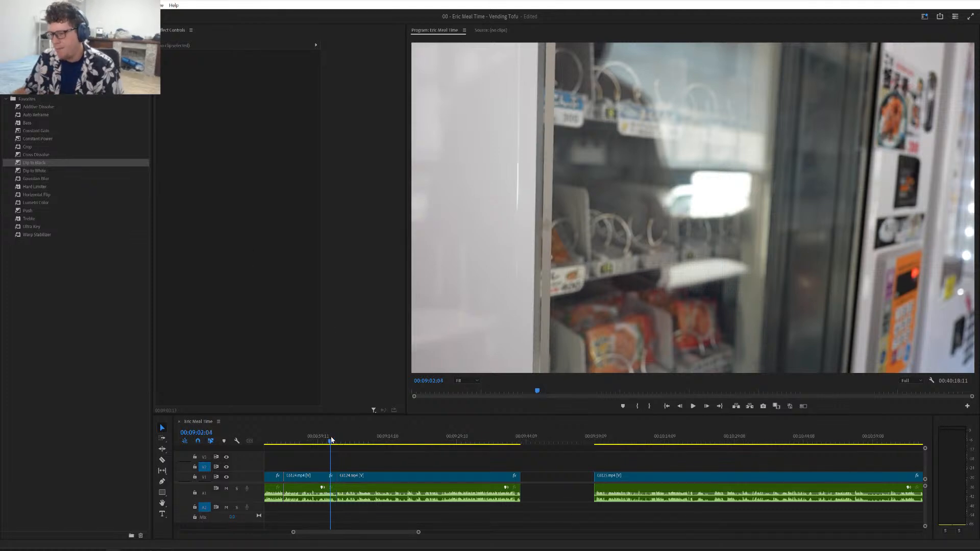
key(space)
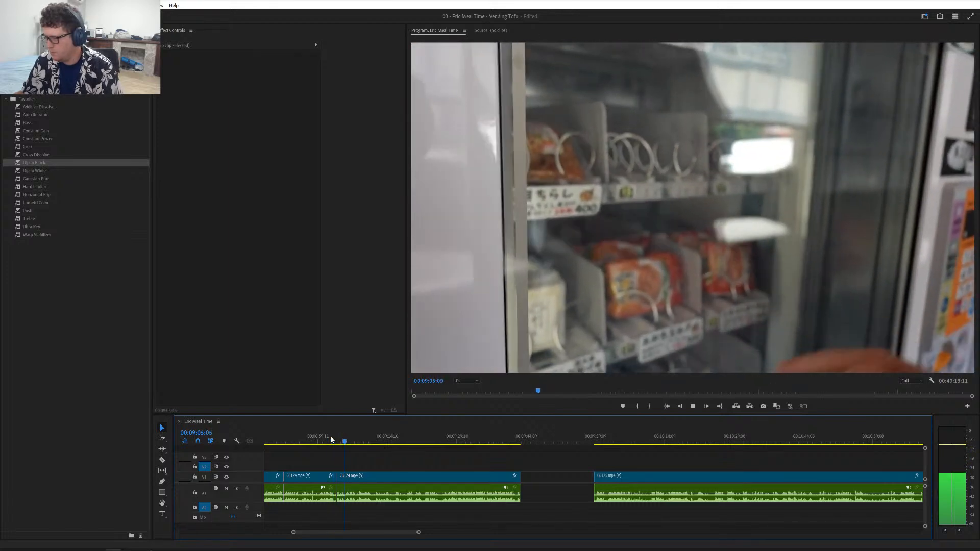
key(space)
scroll(334, 447, up, 3)
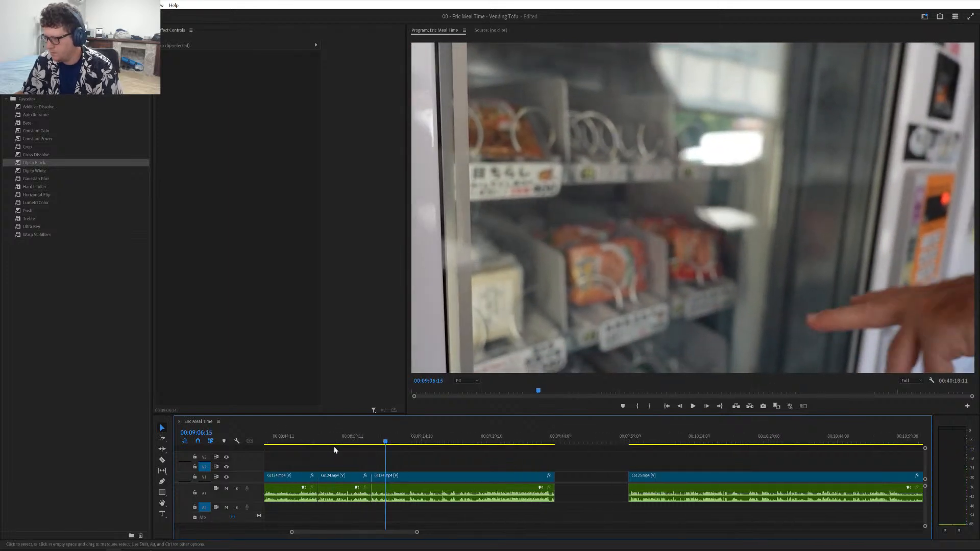
click(378, 440)
key(space)
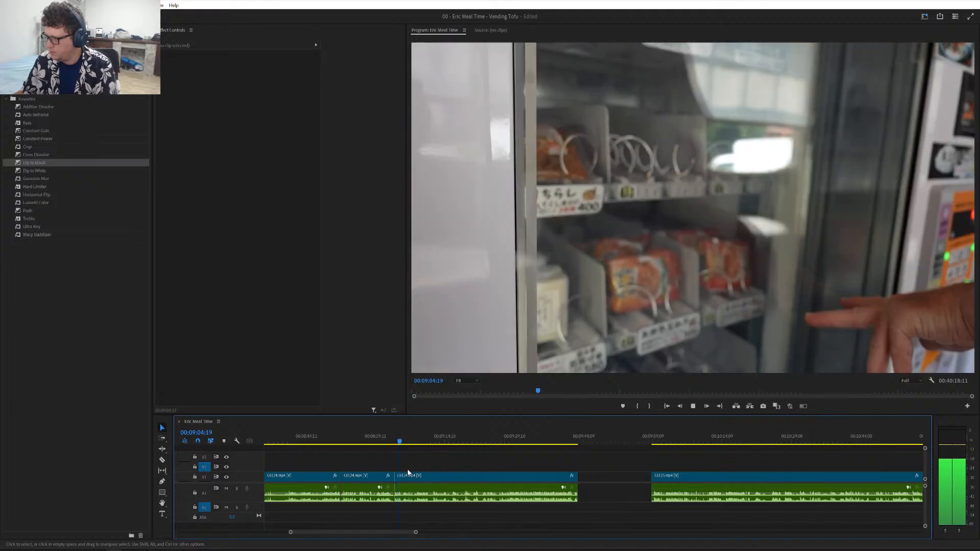
scroll(408, 472, down, 5)
scroll(407, 473, down, 1)
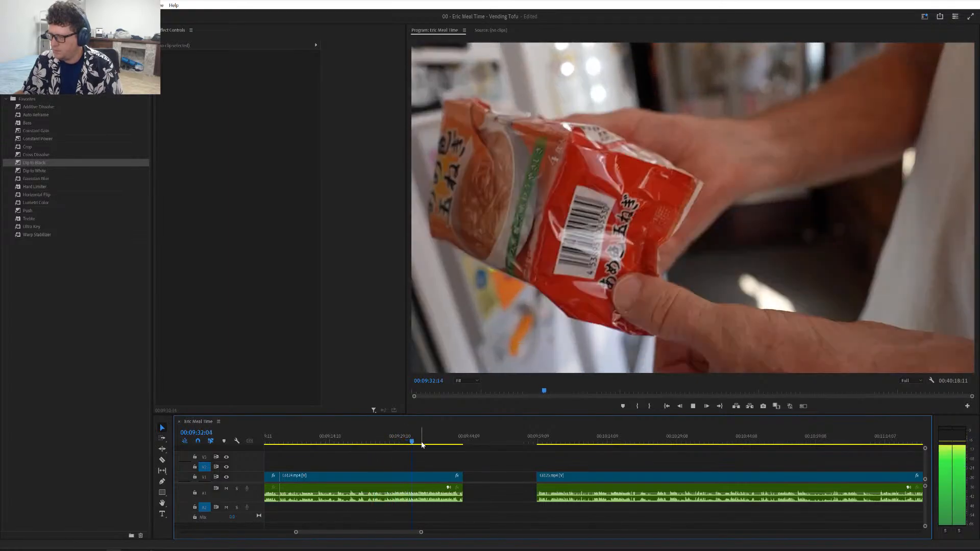
key(space)
key(space)
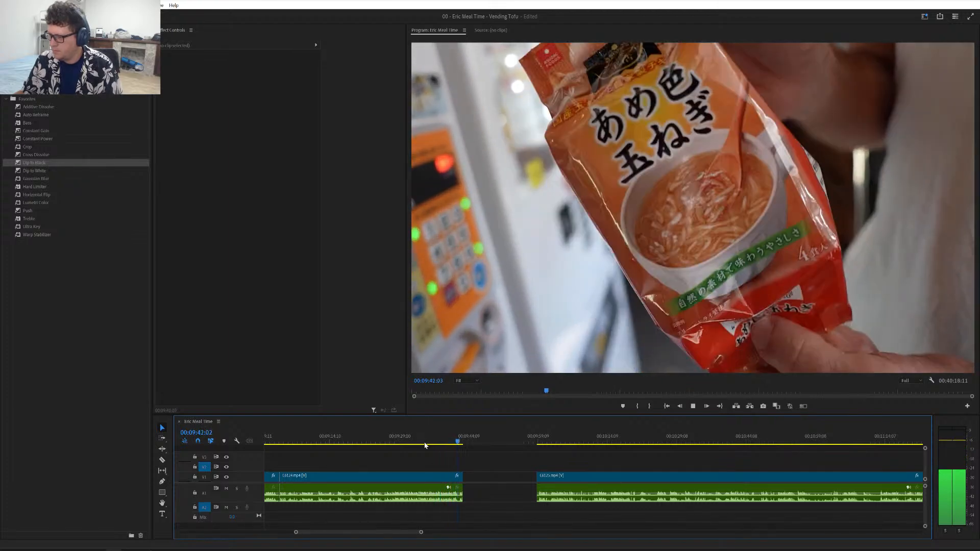
- Split the soup-packet clip at 00:09:42:12 and delete the short piece after the cut, leaving the gap open
key(space)
scroll(474, 464, up, 5)
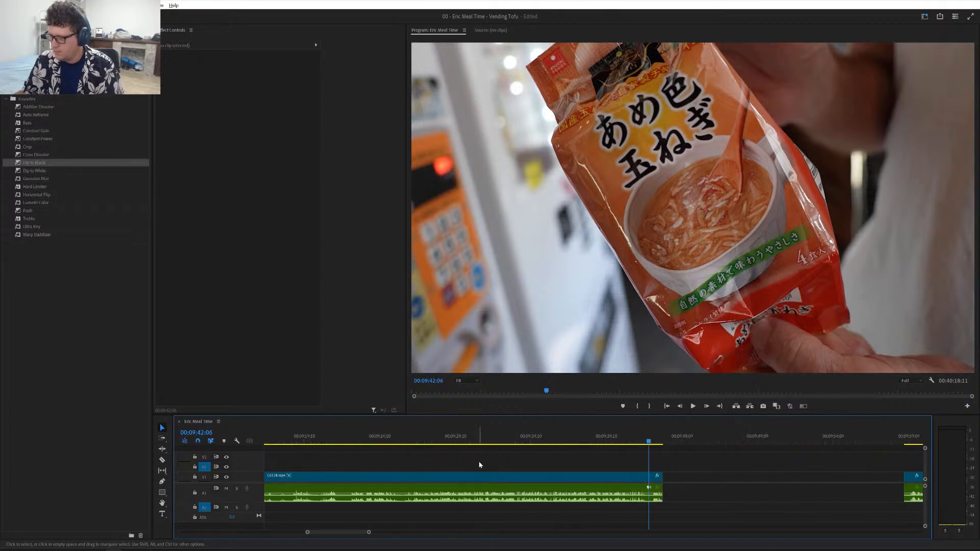
scroll(479, 466, down, 9)
scroll(480, 464, up, 5)
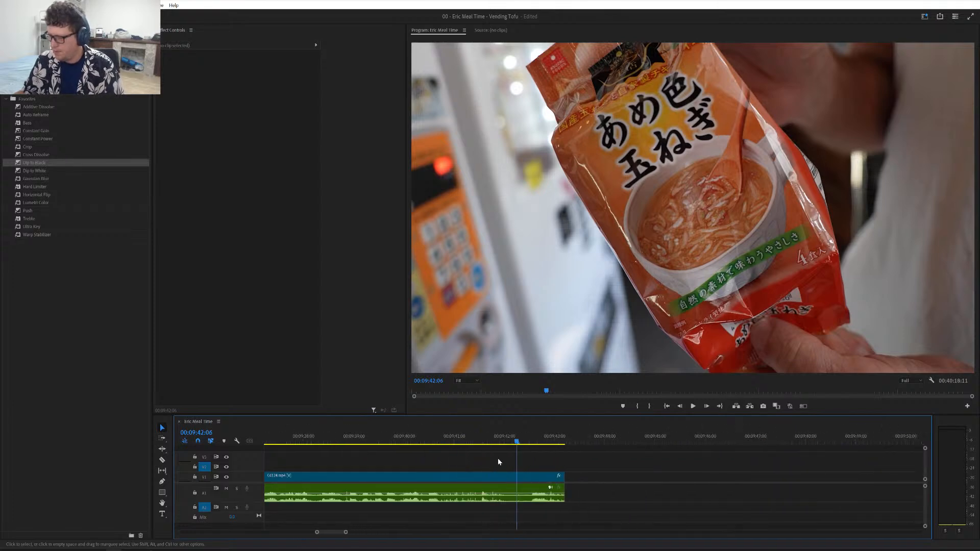
drag(519, 441, 530, 446)
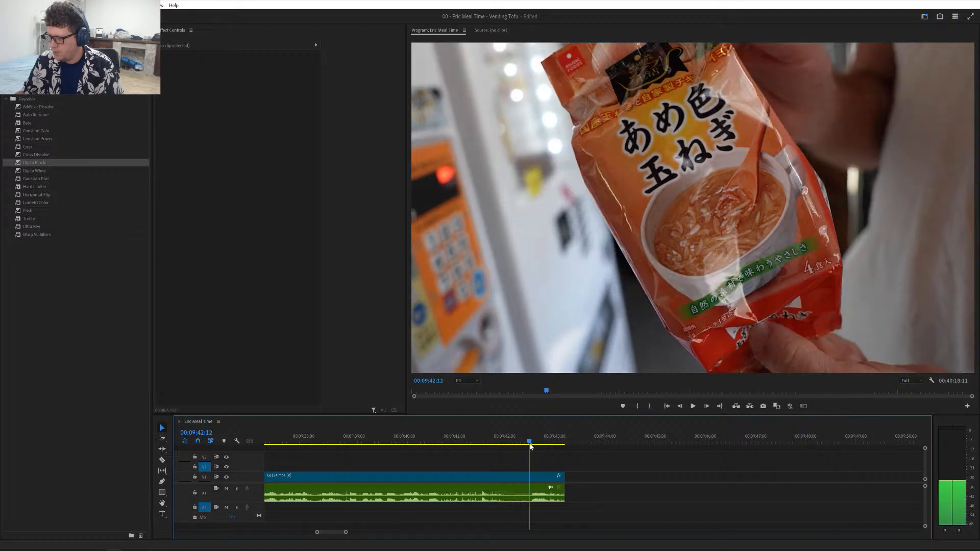
key(ctrl+k)
click(540, 478)
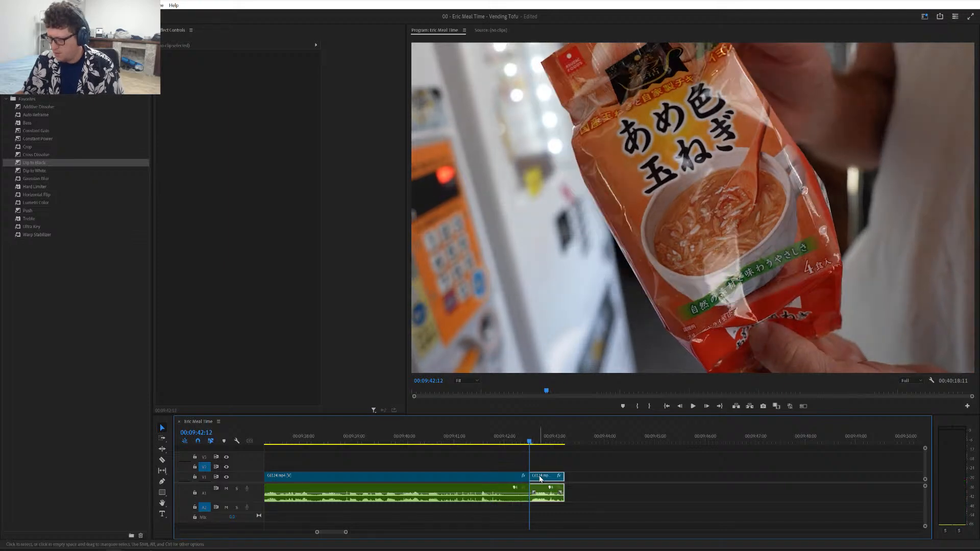
key(Delete)
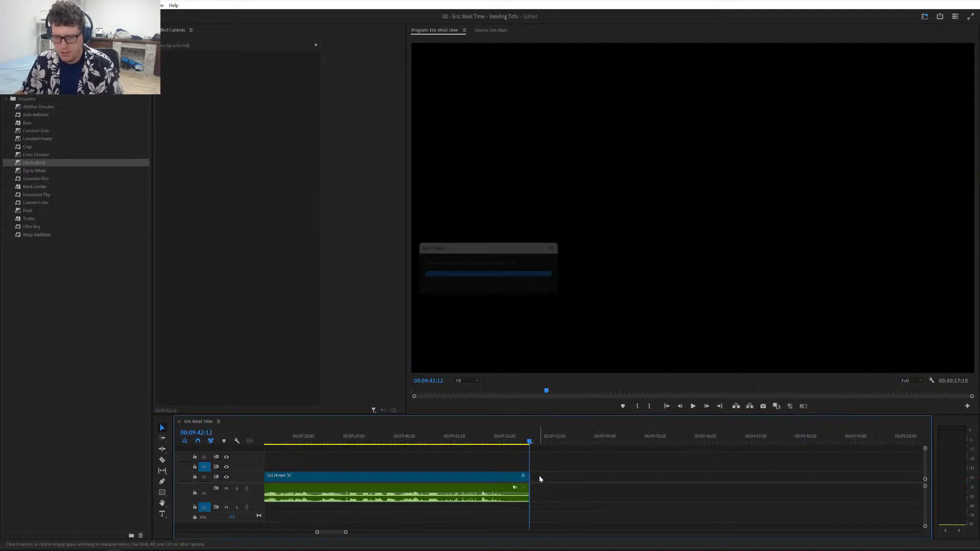
- Move on to the next clip after the gap and play it from its start at about 00:09:58
scroll(537, 489, down, 3)
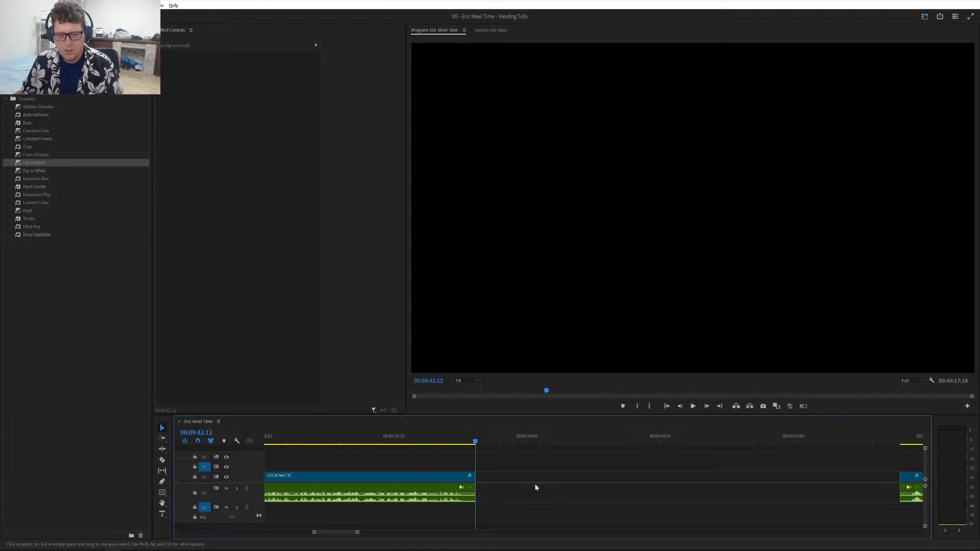
scroll(536, 485, down, 4)
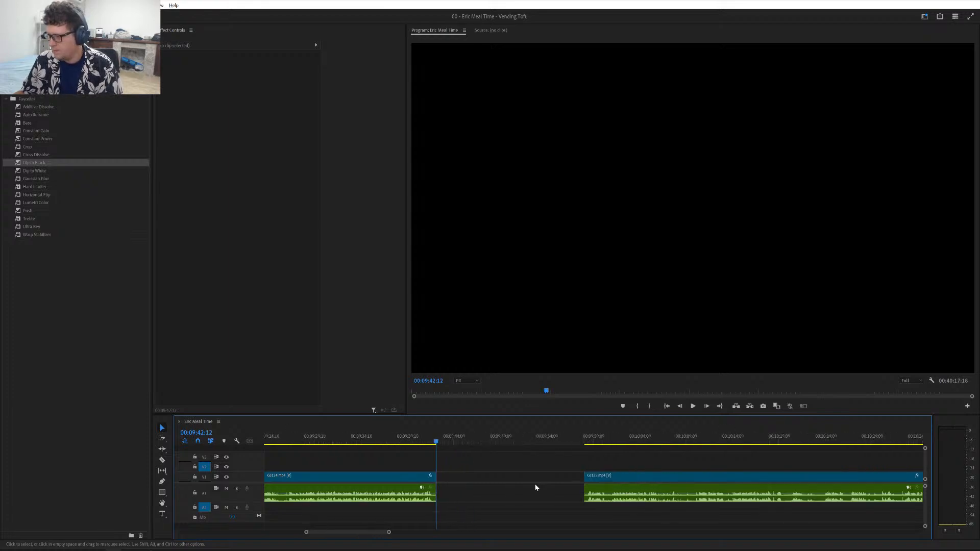
scroll(536, 486, down, 1)
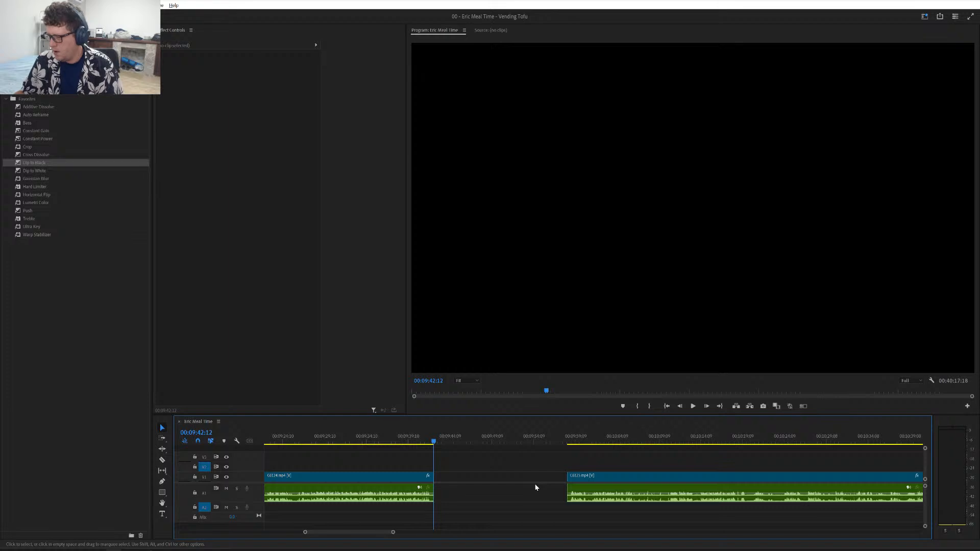
click(556, 441)
scroll(547, 459, down, 2)
scroll(548, 462, down, 1)
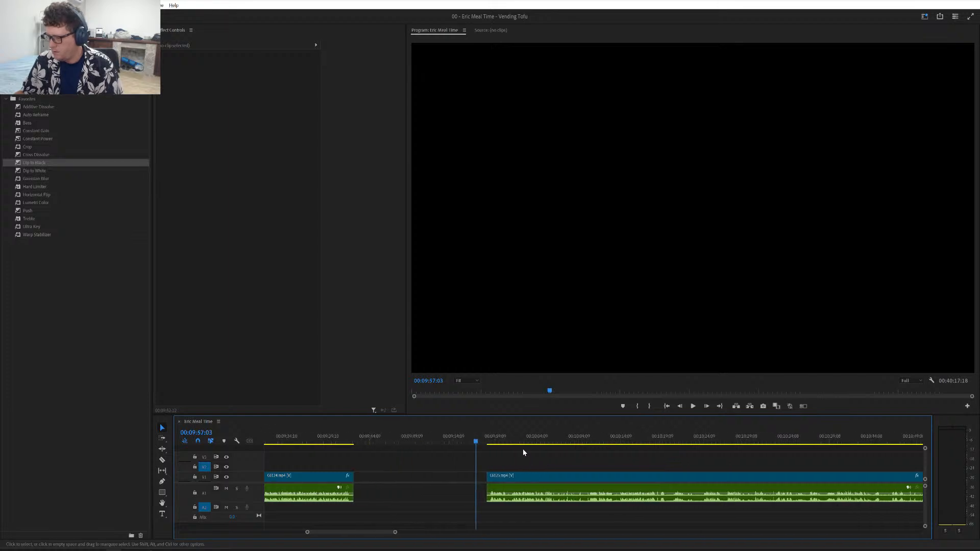
click(495, 441)
key(space)
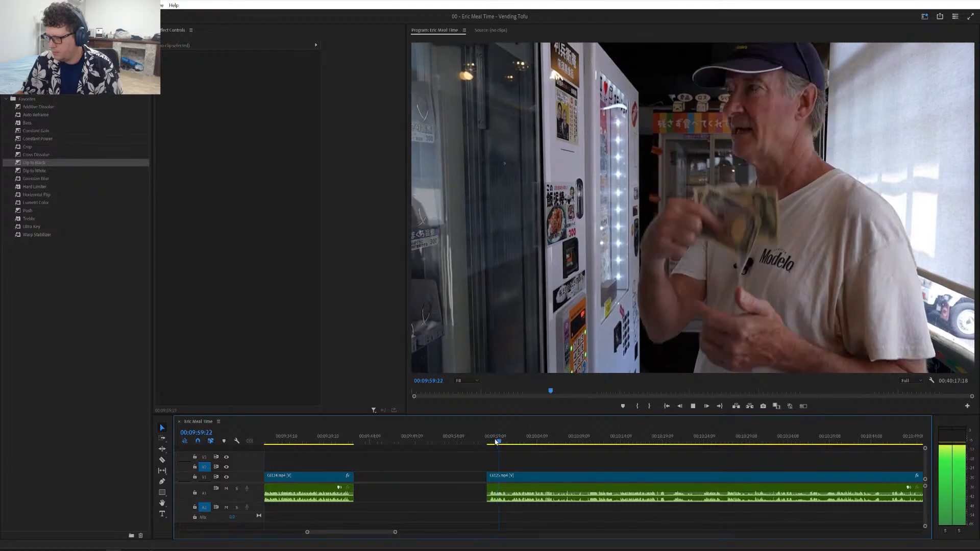
click(485, 441)
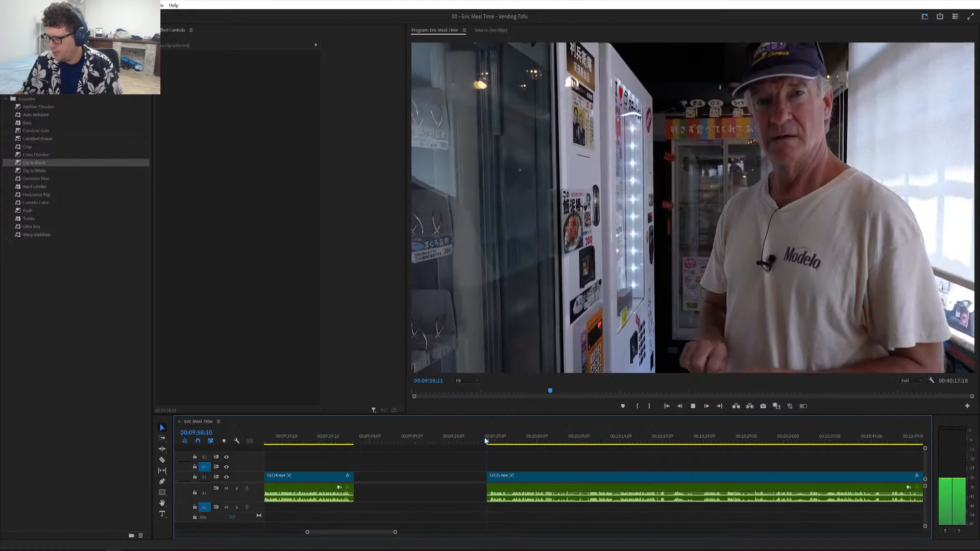
- Split the clip after the gap at 00:09:58:16 and ripple delete the short piece before the cut
key(space)
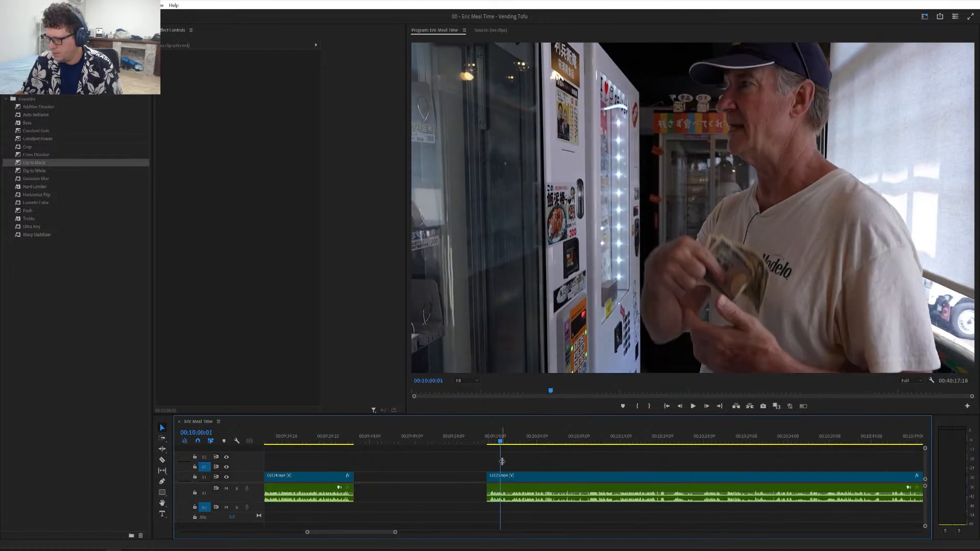
scroll(509, 460, up, 5)
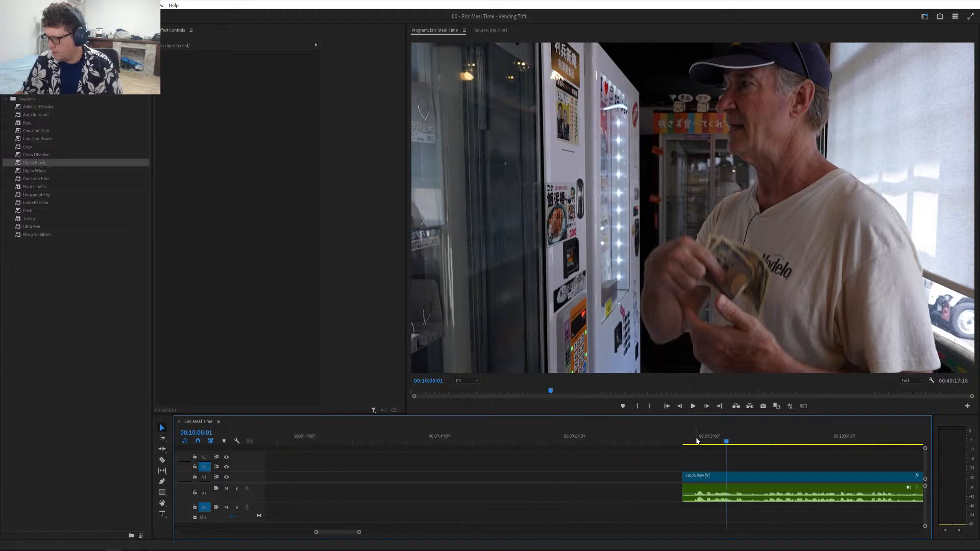
drag(697, 441, 689, 442)
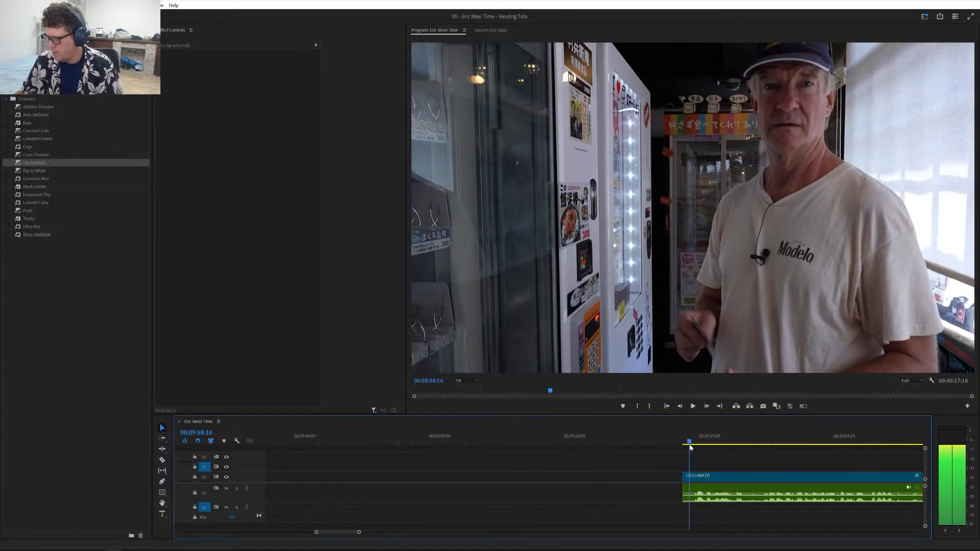
click(687, 479)
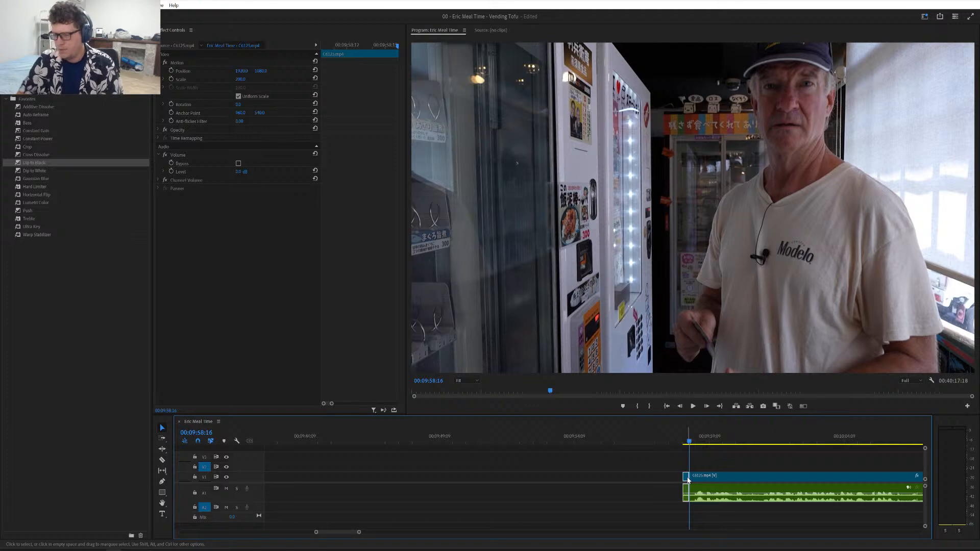
- Move the trimmed clip earlier so it butts against the end of the preceding clip, closing the gap at about 00:09:42
drag(688, 480, 484, 478)
key(minus)
key(minus)
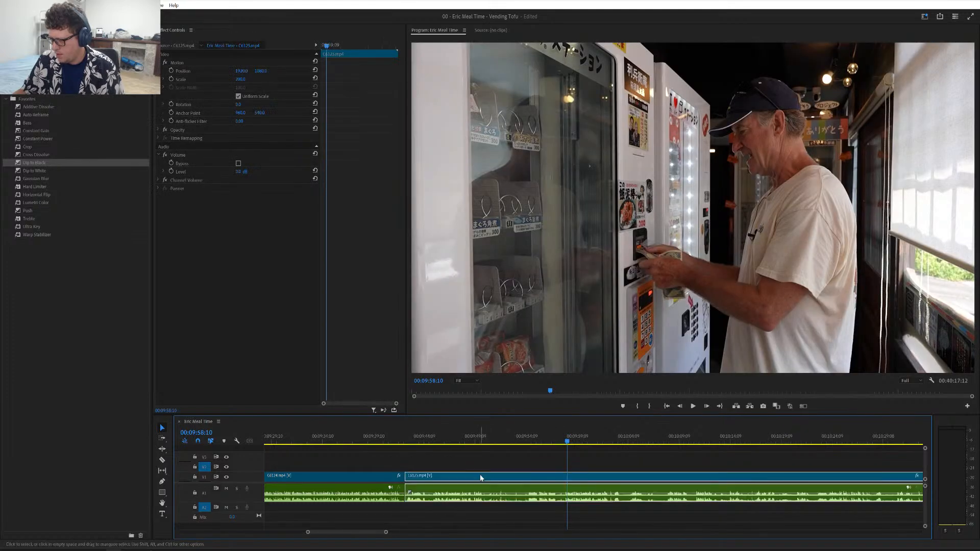
- Play across the new join from about 00:09:40 and review the following footage through to 00:10:19:14
click(378, 438)
key(space)
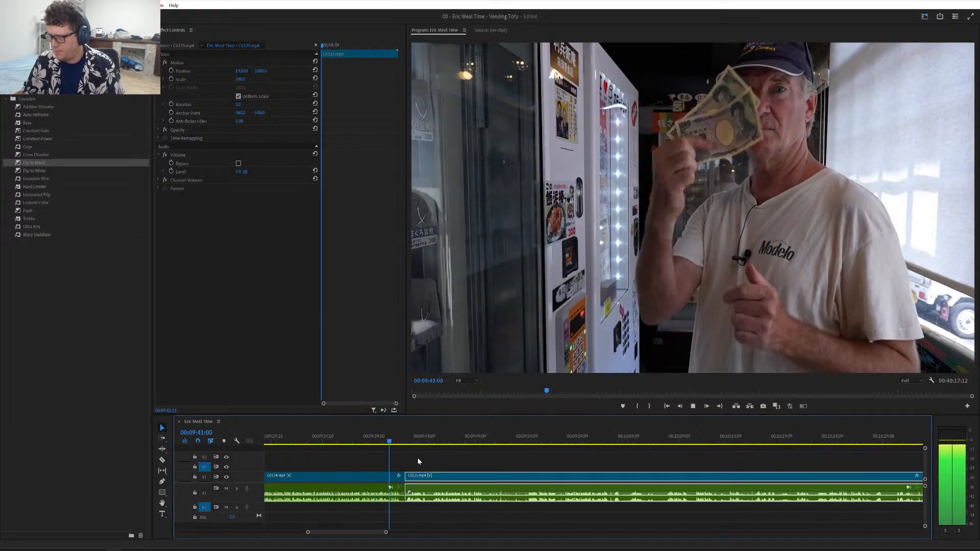
key(minus)
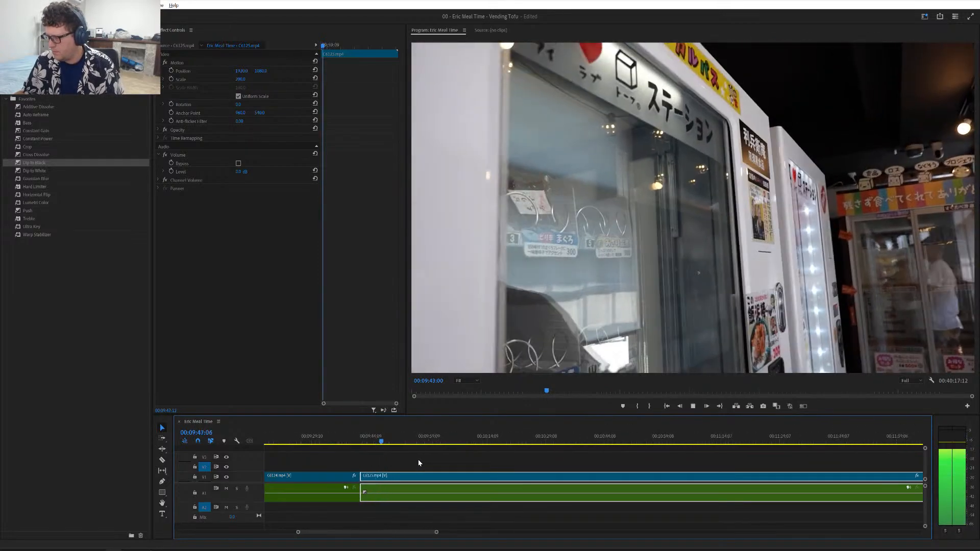
key(minus)
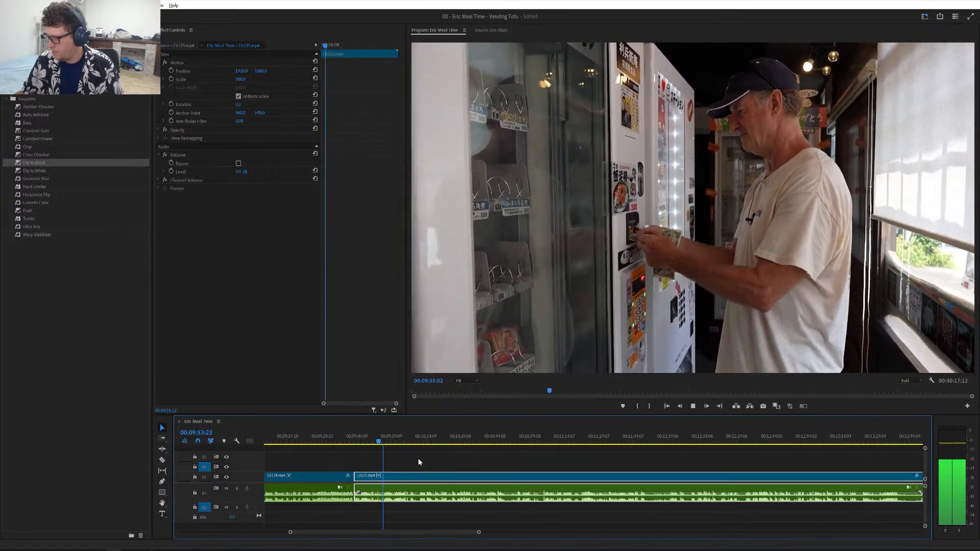
scroll(418, 458, up, 3)
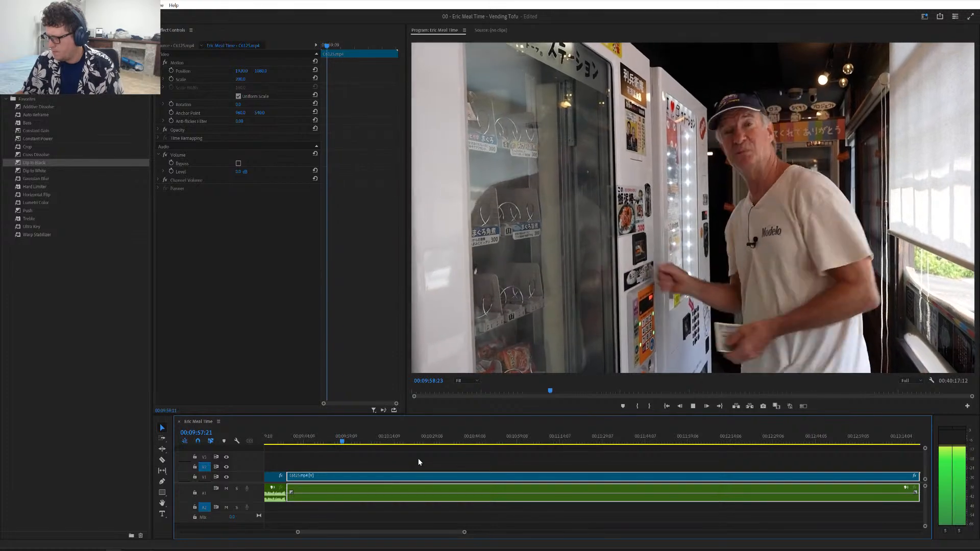
scroll(418, 459, down, 2)
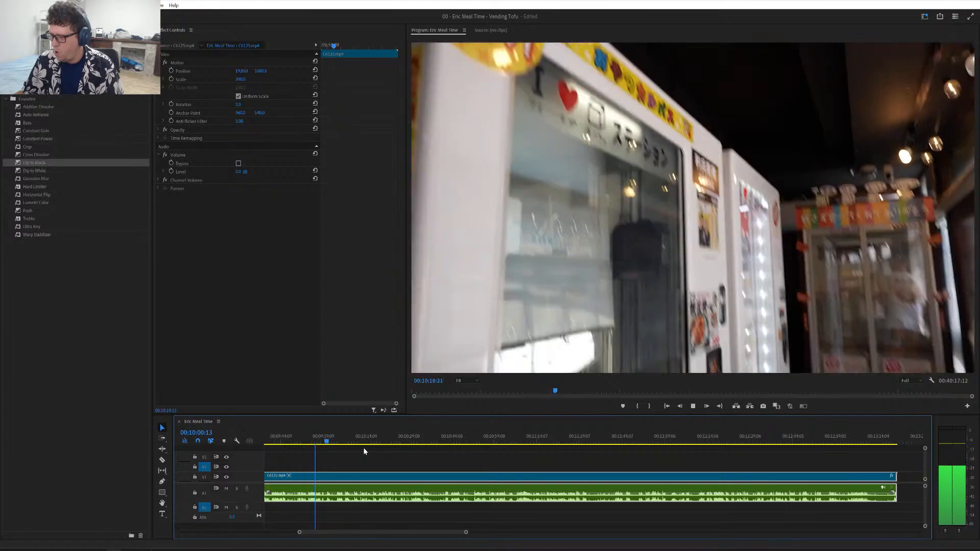
key(space)
- Replay the footage around 00:10:15 and try splitting the clip at 00:10:16:12
key(equal)
key(equal)
key(equal)
key(equal)
key(equal)
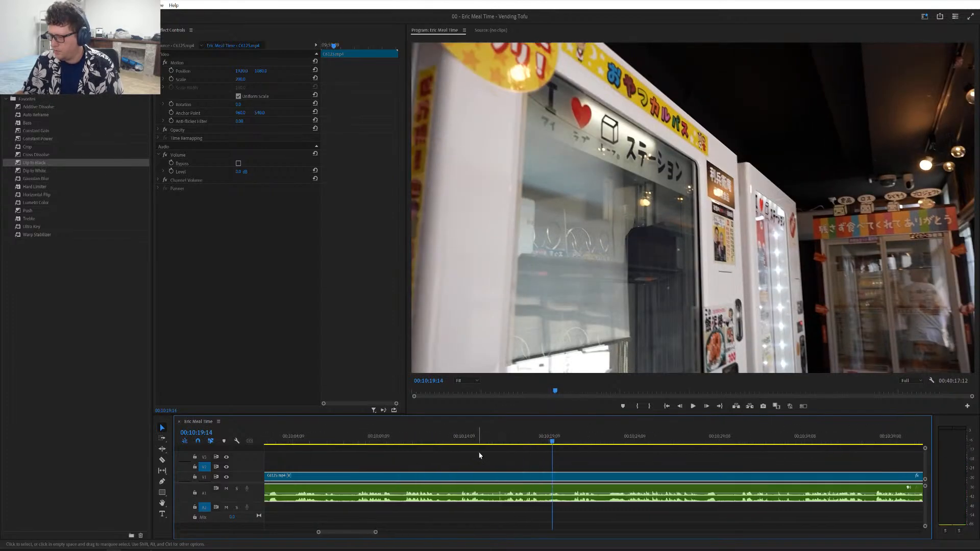
click(486, 441)
key(space)
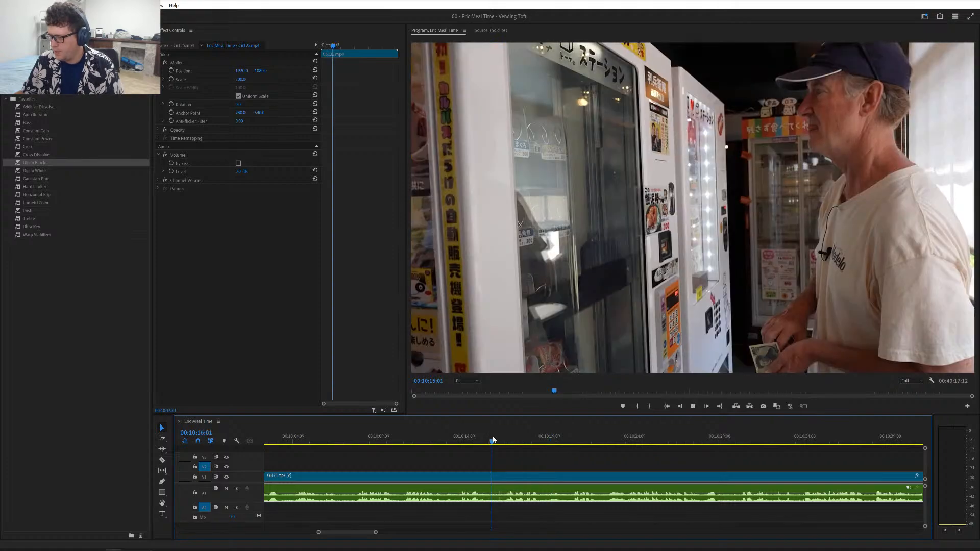
click(471, 440)
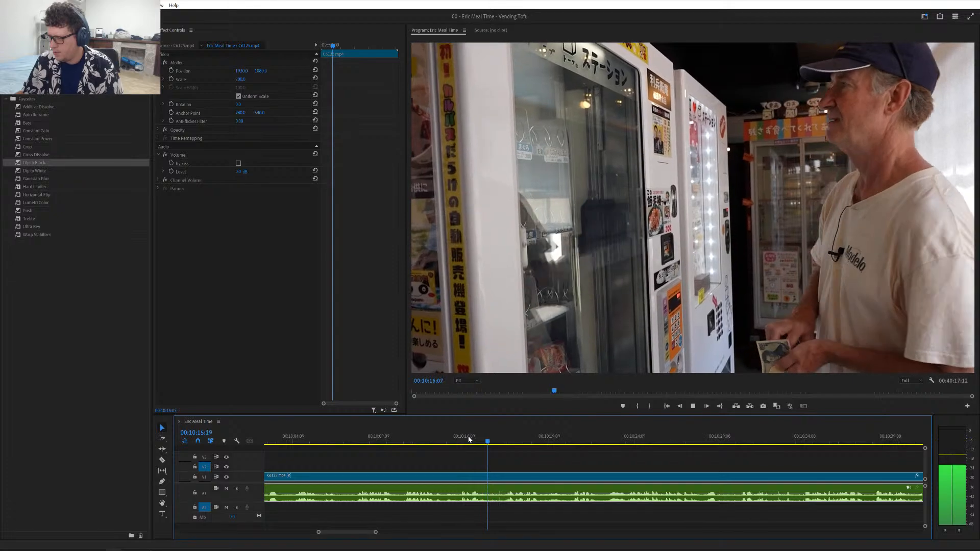
key(space)
key(ctrl+k)
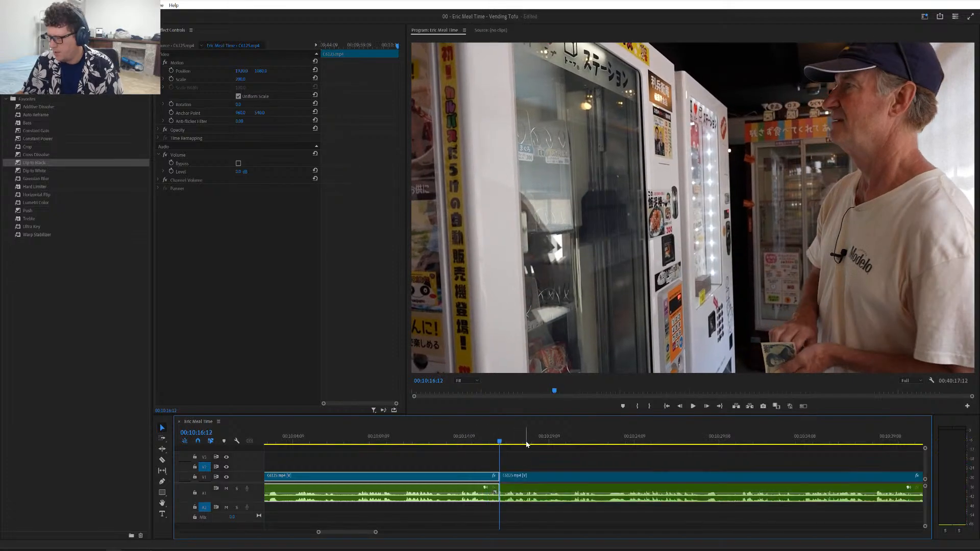
- Preview the footage from about 00:10:20 to 00:10:21:17 and undo the split at 00:10:16:12
drag(526, 442, 560, 443)
key(space)
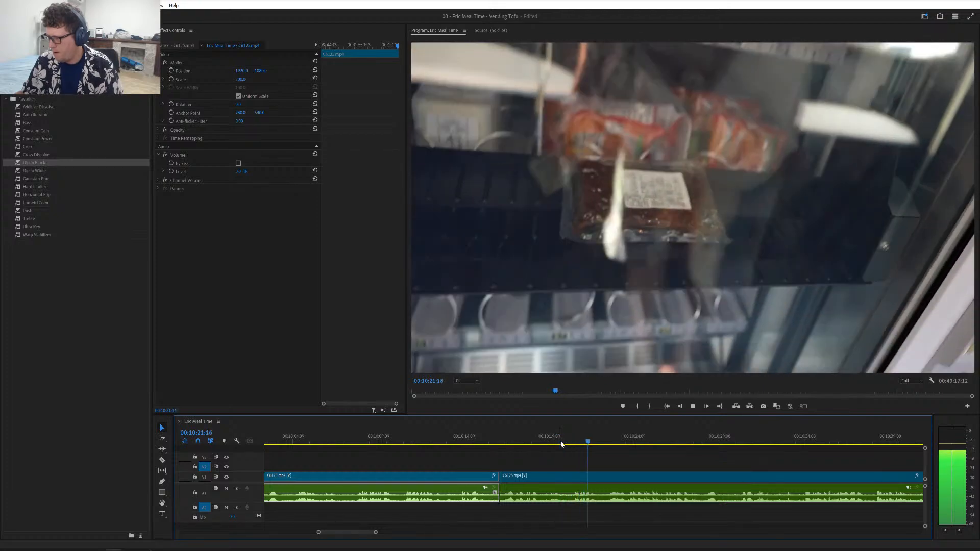
key(space)
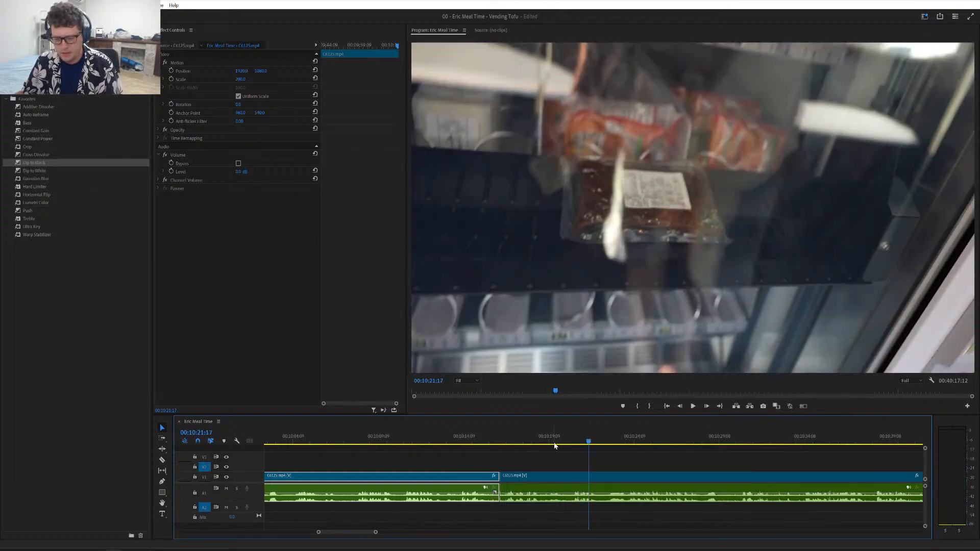
key(ctrl+z)
- Replay the clip from 00:10:16:07 and split it at 00:10:20:04, just before the close-up of the packet inside the machine
click(497, 437)
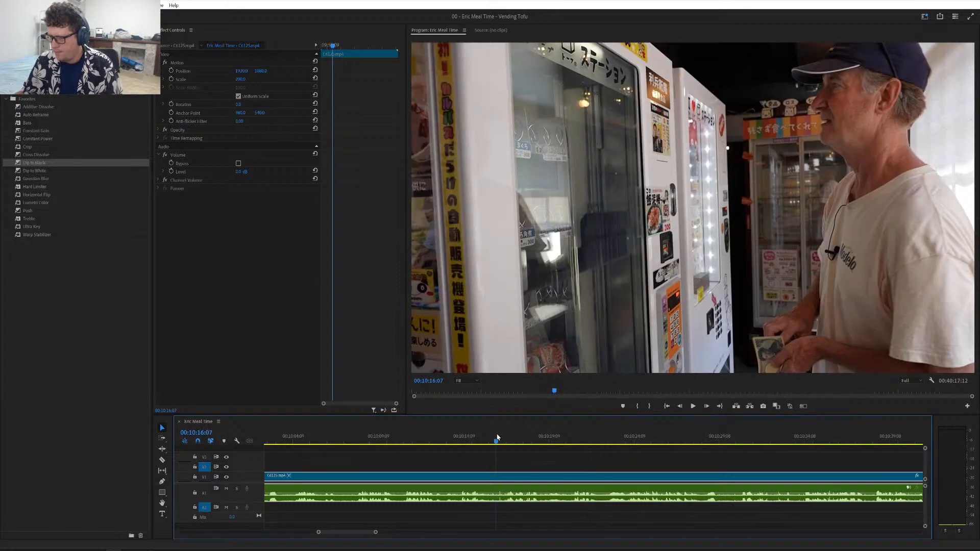
key(space)
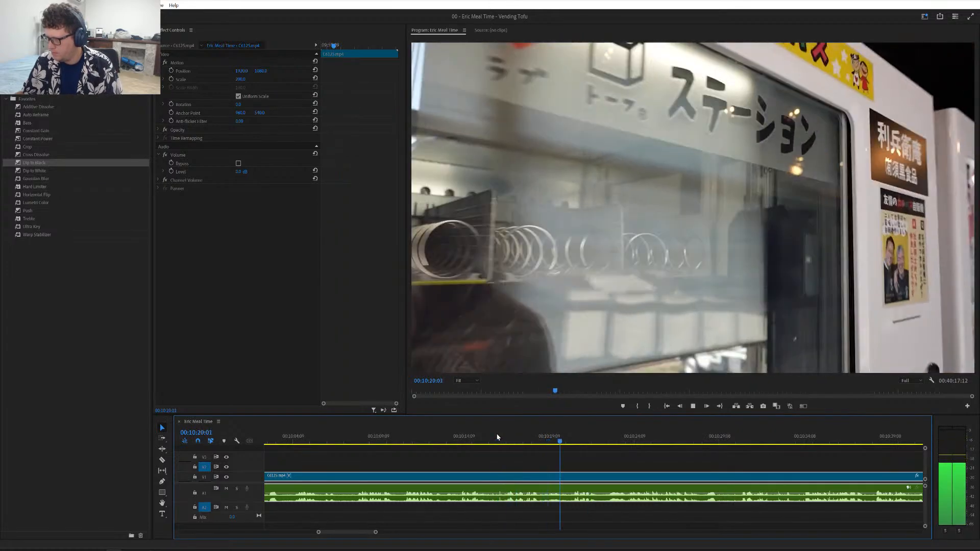
key(space)
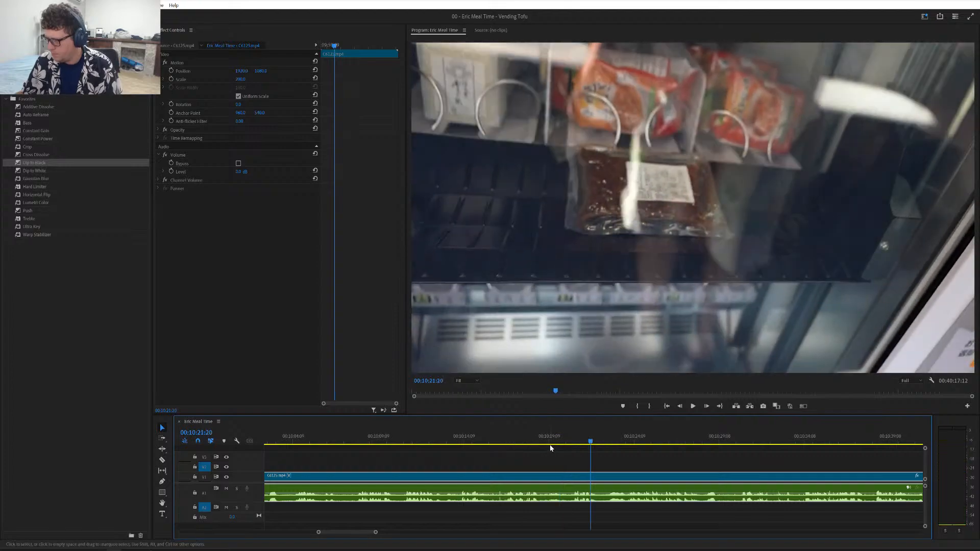
mouse_move(569, 441)
mouse_down()
mouse_move(558, 443)
mouse_move(564, 450)
mouse_up()
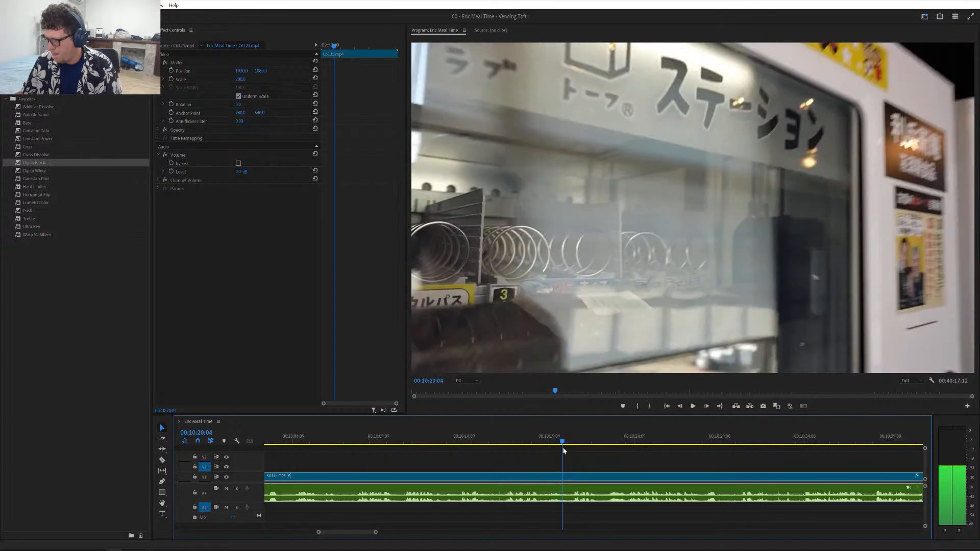
key(ctrl+k)
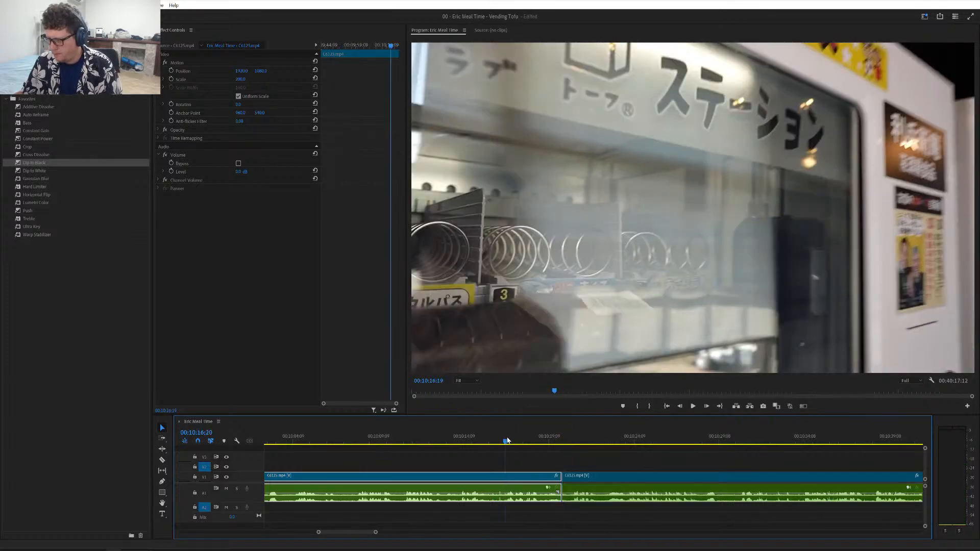
- Split the clip again at 00:10:16:14 and ripple delete the section between the two cuts
mouse_move(507, 440)
mouse_down()
mouse_move(532, 444)
mouse_move(476, 450)
mouse_move(501, 449)
mouse_up()
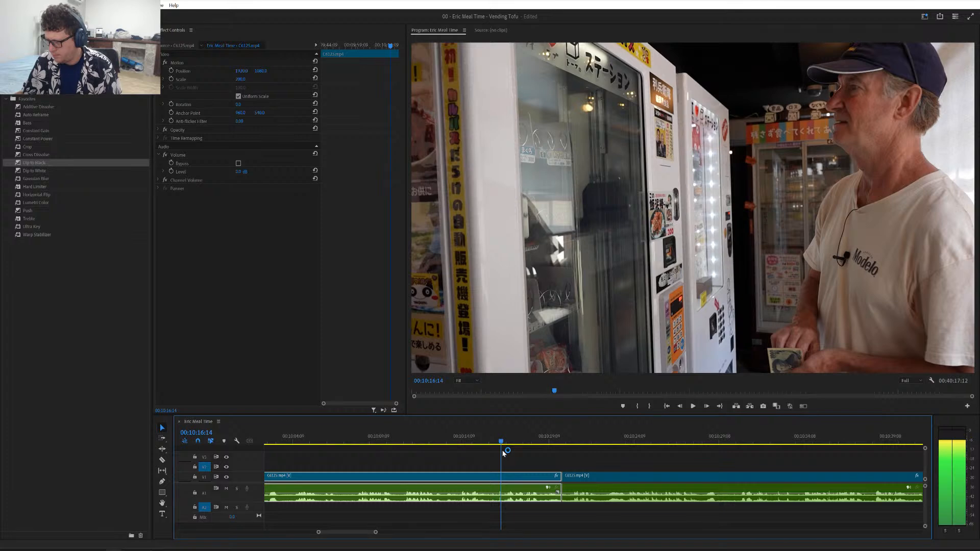
key(ctrl+k)
click(509, 476)
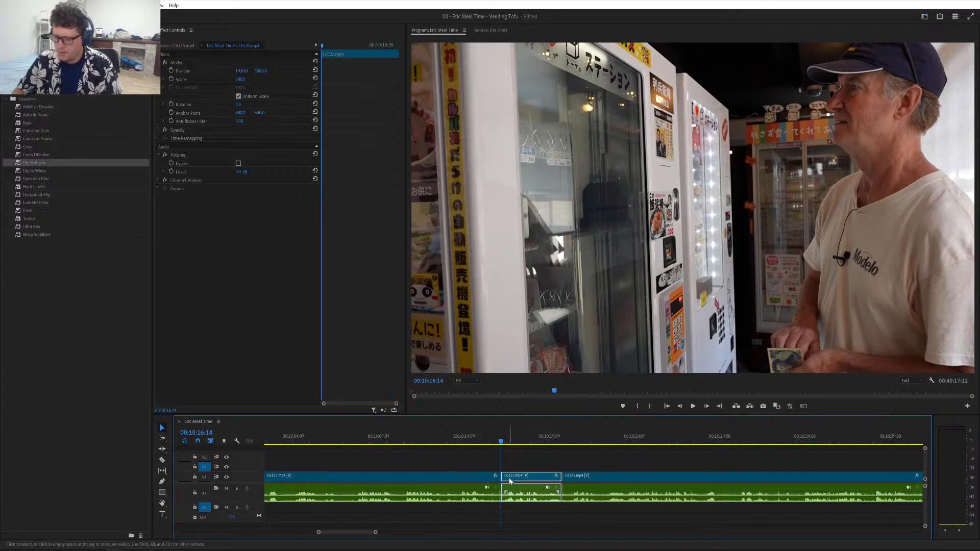
key(shift+Delete)
- Play across the new join from 00:10:14:17 and review the following footage through to about 00:10:30
click(470, 439)
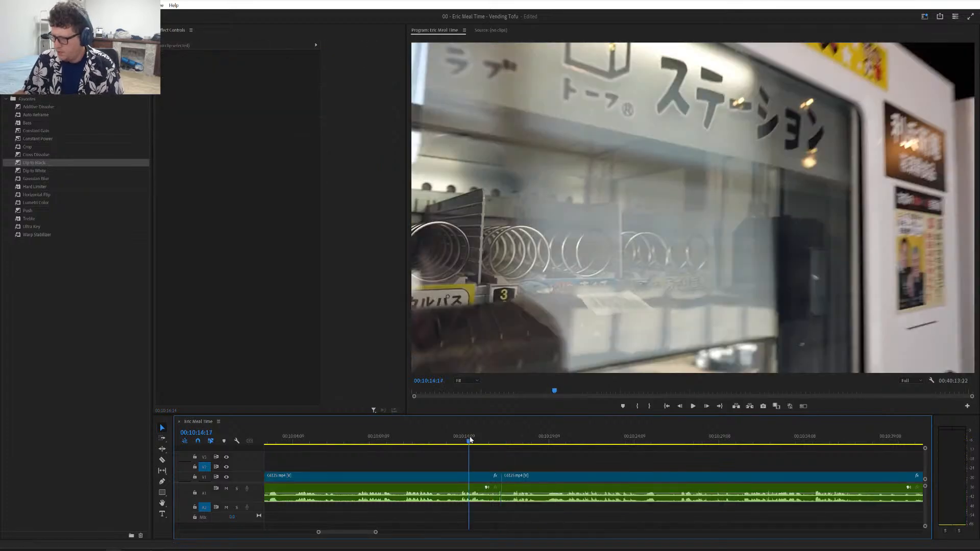
key(space)
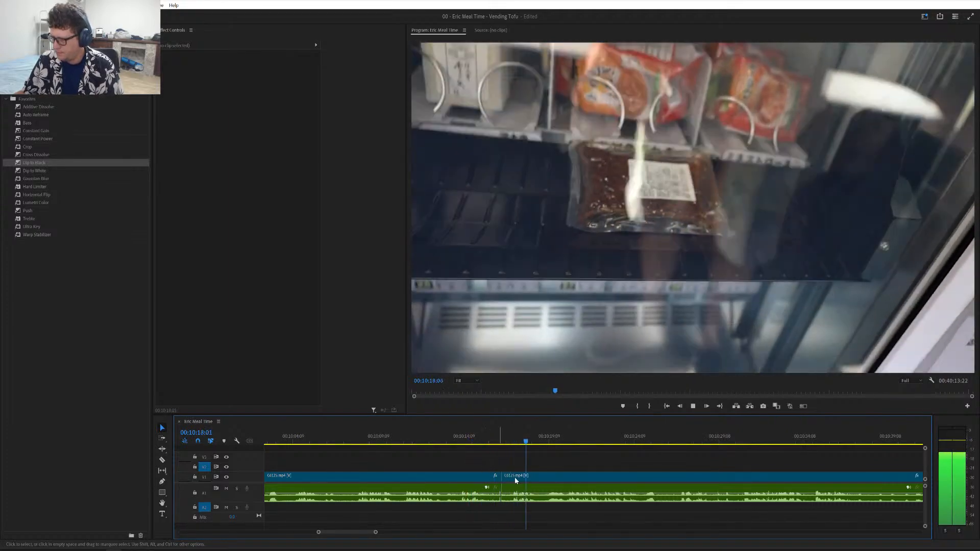
scroll(515, 481, down, 5)
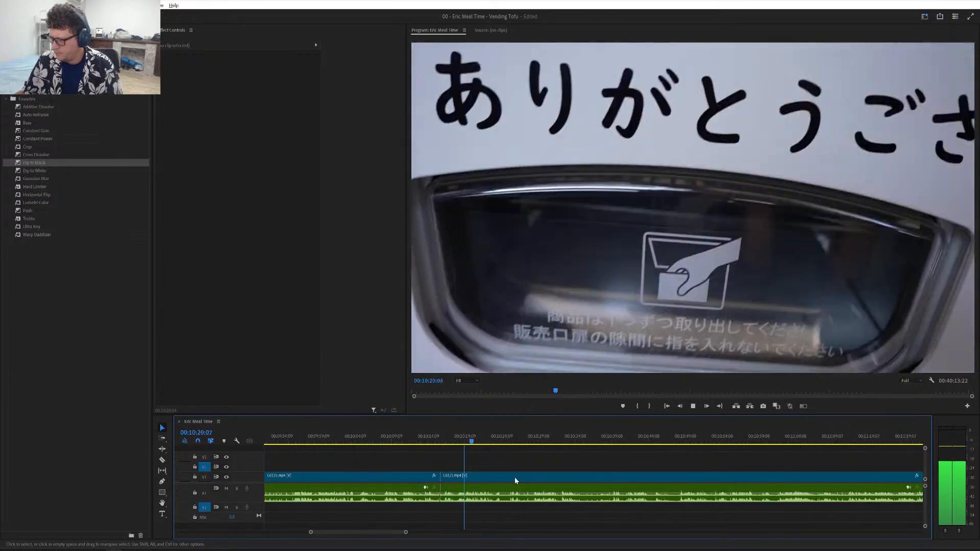
scroll(516, 478, down, 4)
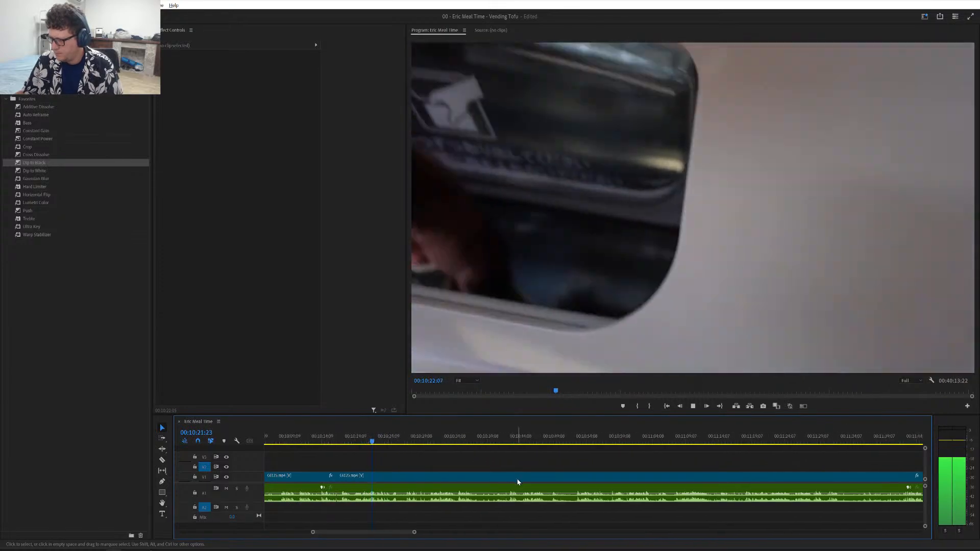
scroll(518, 482, down, 4)
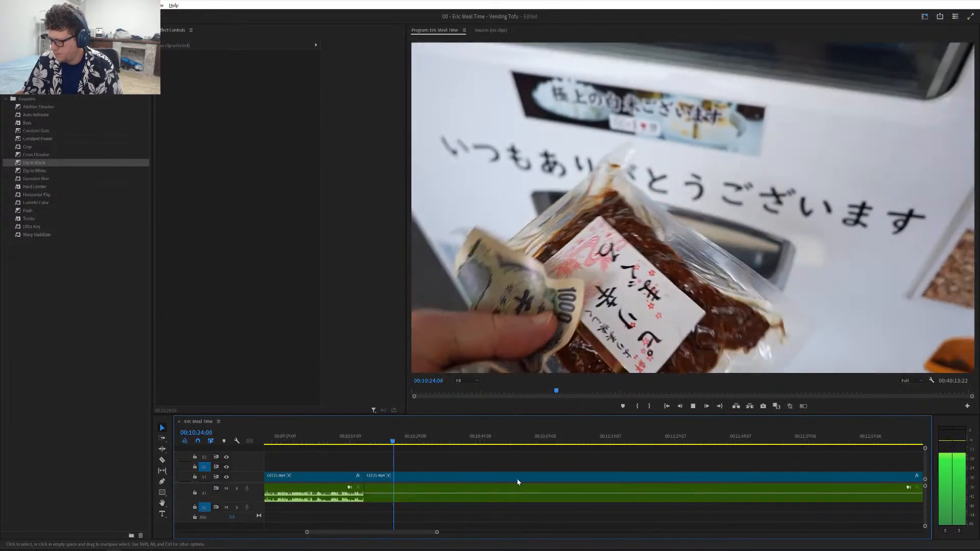
scroll(517, 482, down, 3)
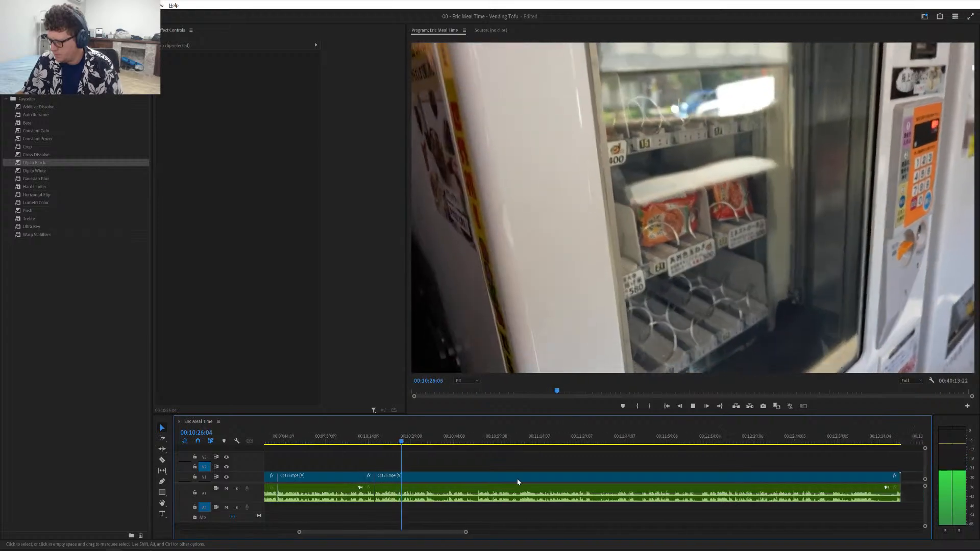
scroll(518, 482, down, 4)
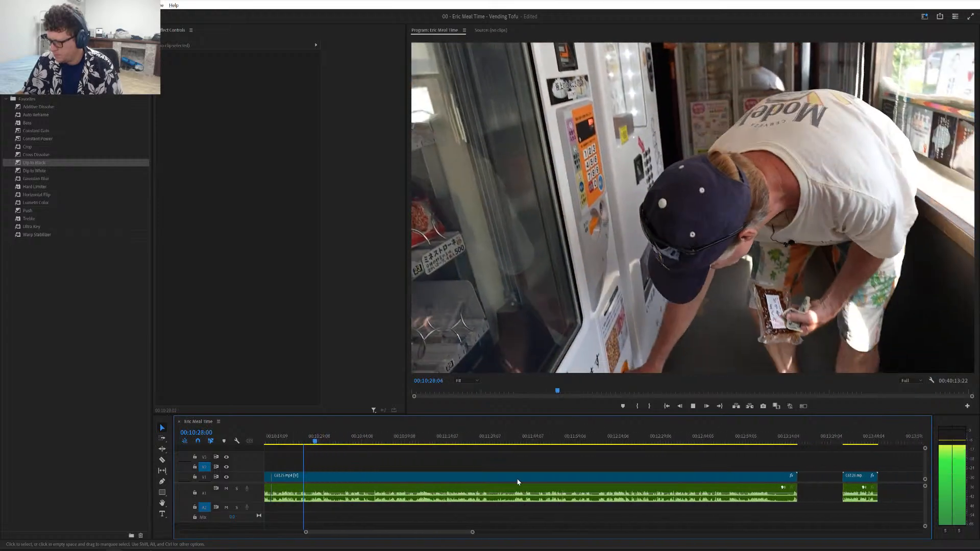
scroll(518, 482, down, 2)
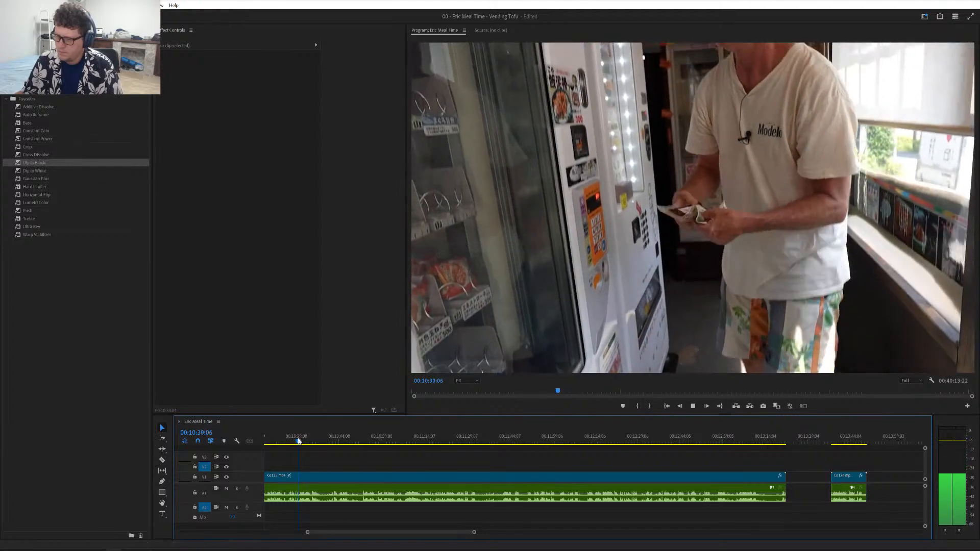
- Continue reviewing the clip from 00:10:31:17 to about 00:10:47, then return the playhead to 00:10:42:08
click(303, 442)
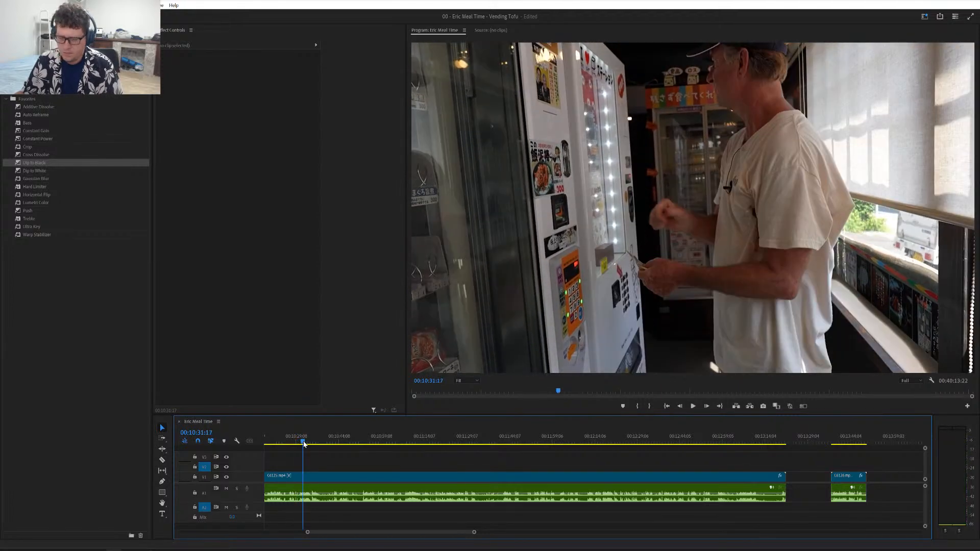
key(space)
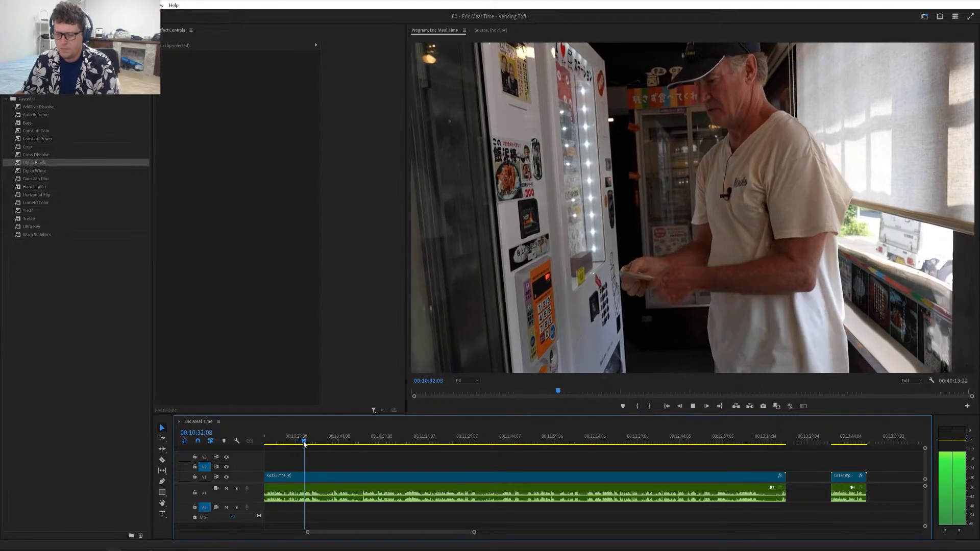
scroll(334, 473, down, 3)
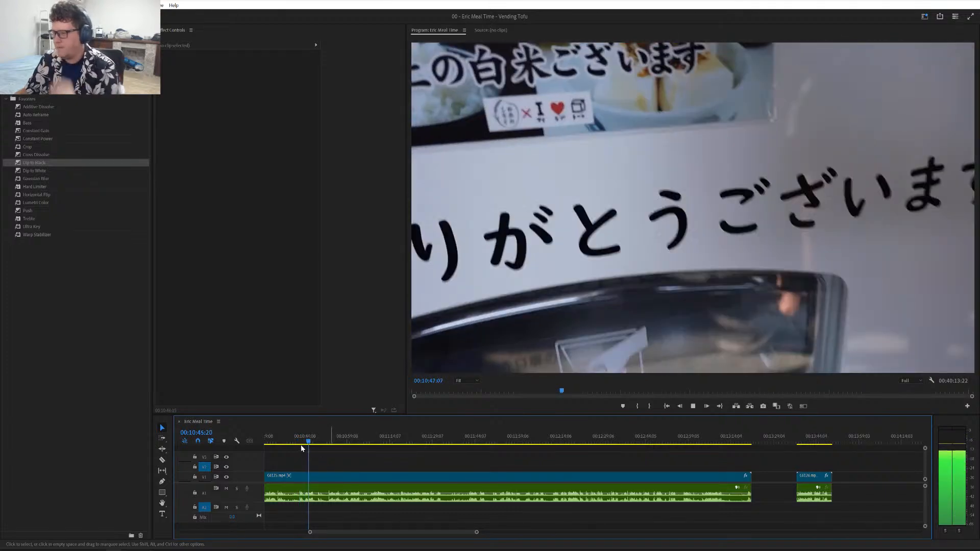
click(299, 445)
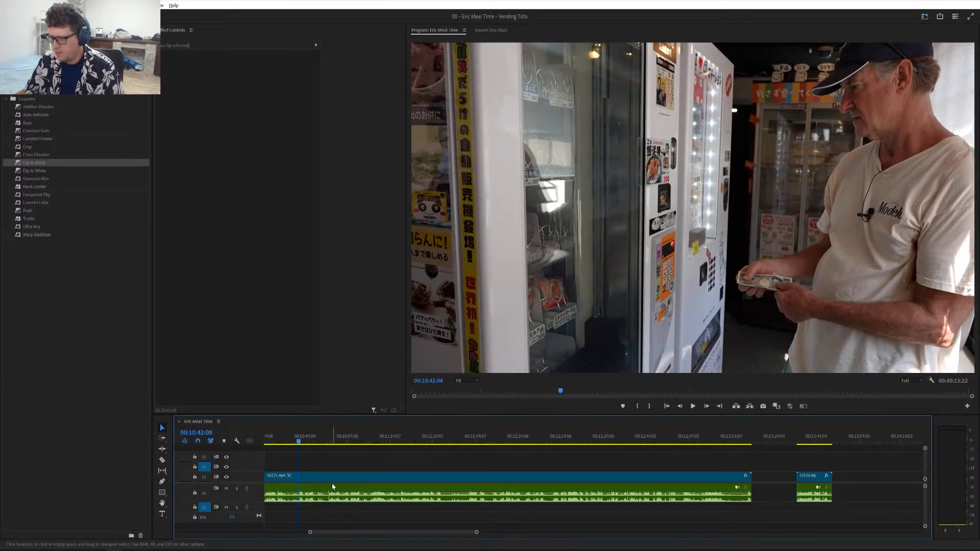
- Replay the clip from 00:10:40:06 and split it at 00:10:42:13, while the man holds the banknote in front of the machine
key(equal)
key(equal)
key(equal)
key(equal)
key(equal)
key(equal)
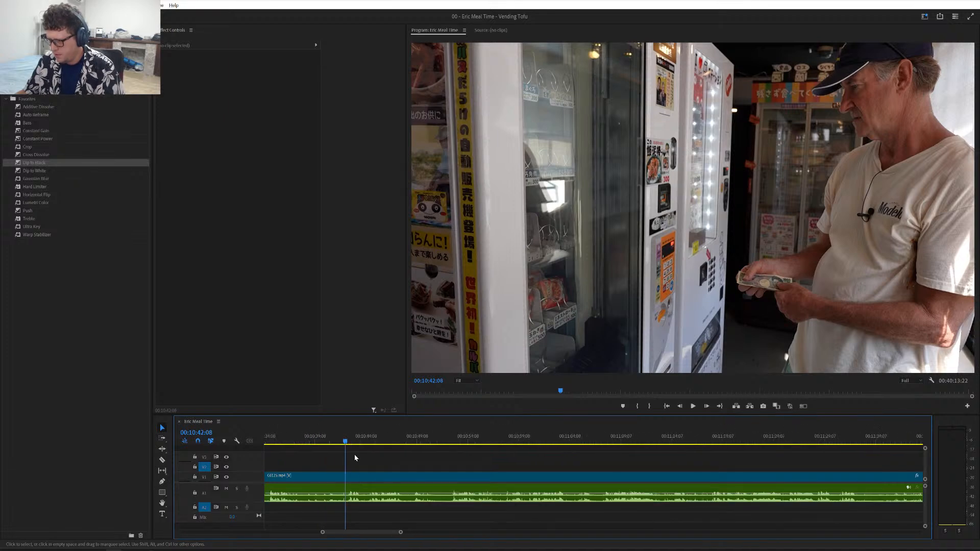
drag(345, 443, 324, 446)
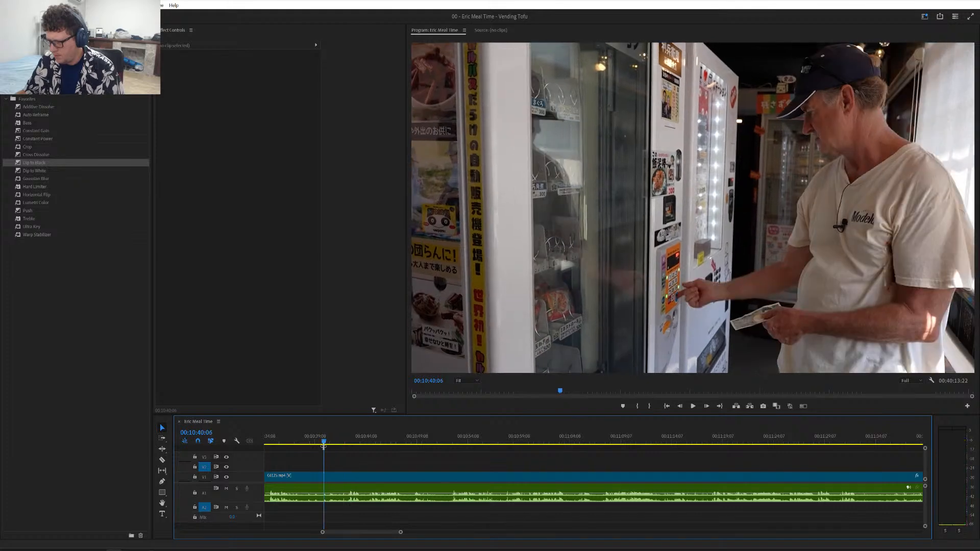
key(space)
key(space)
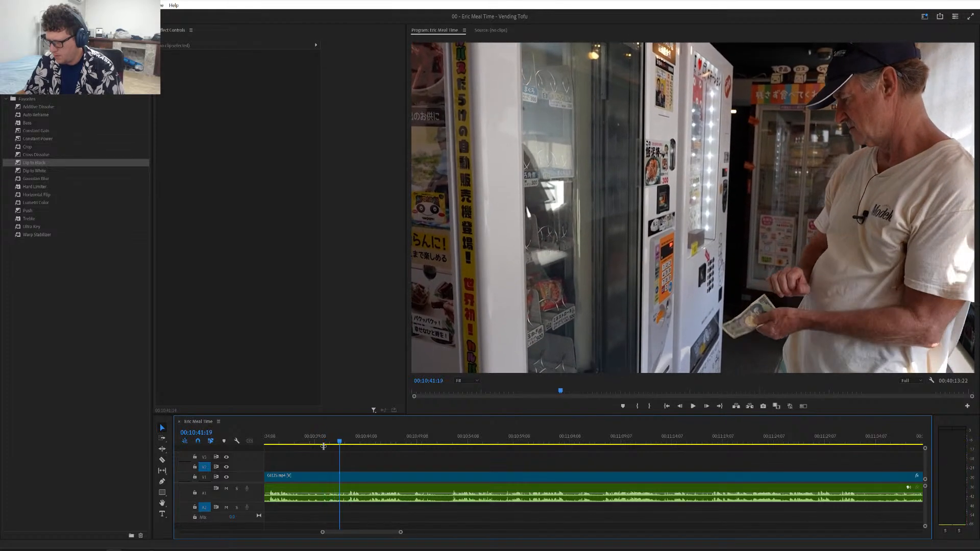
drag(336, 445, 346, 447)
key(ctrl+shift+k)
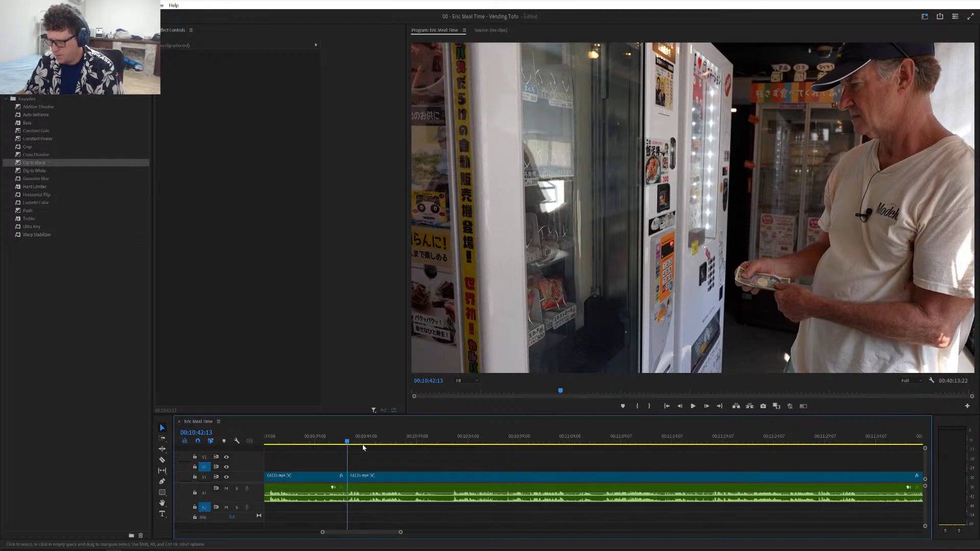
- Split the clip again at 00:10:44:17 and ripple delete the section back to the cut at 00:10:42:13
click(369, 444)
key(space)
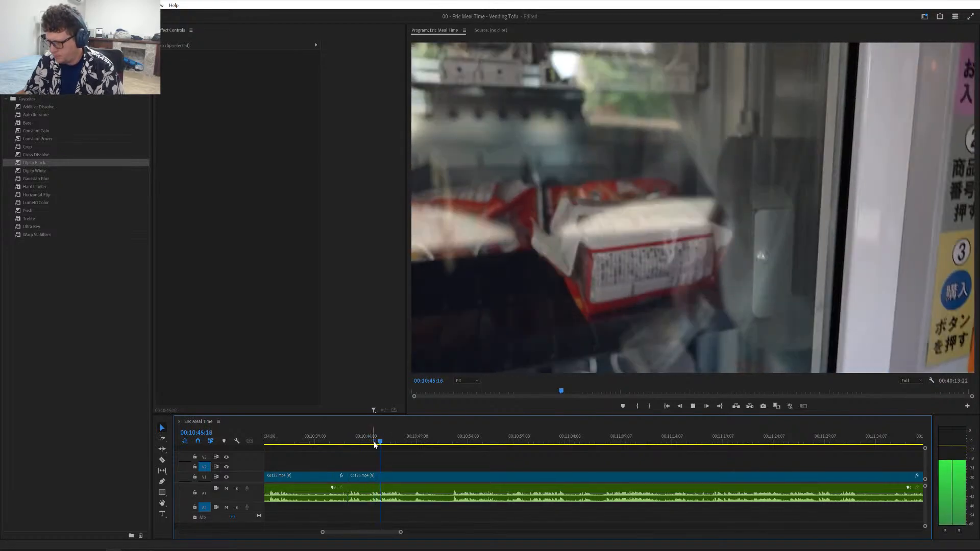
click(382, 443)
drag(382, 443, 371, 458)
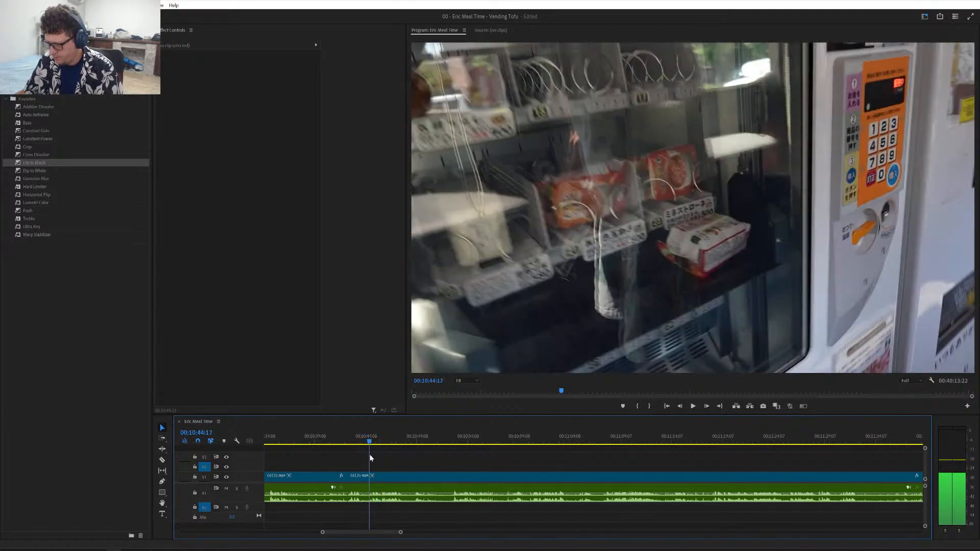
key(ctrl+k)
click(361, 482)
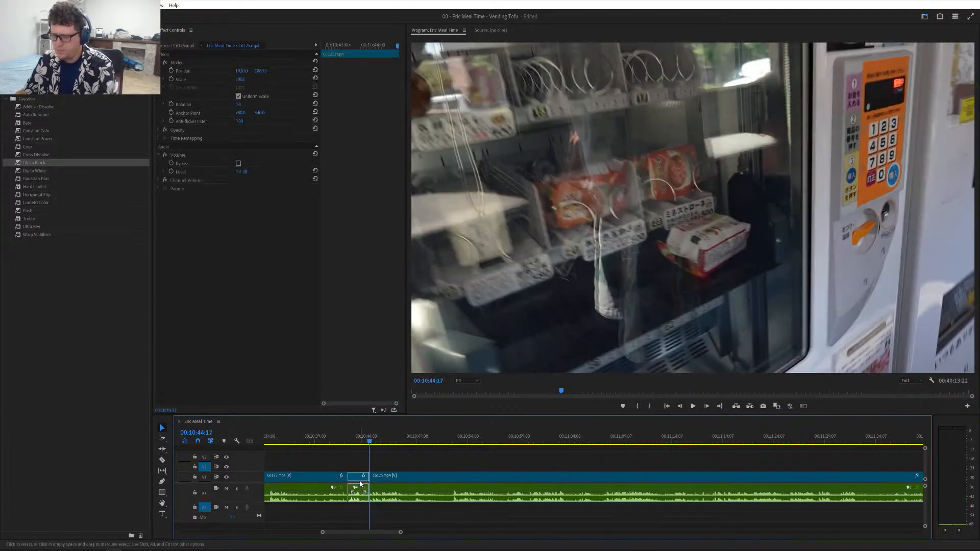
key(shift+Delete)
right_click(359, 481)
click(348, 463)
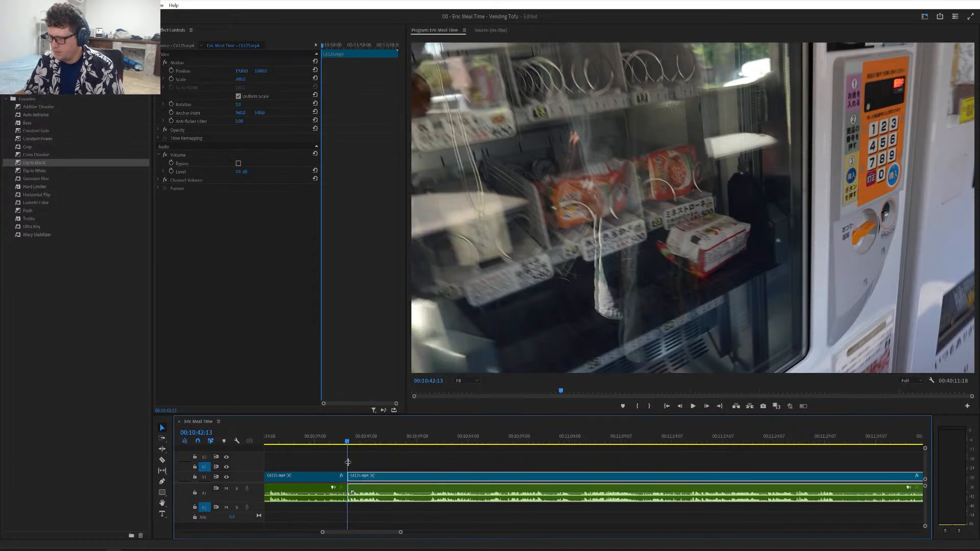
- Play across the new join from 00:10:41:03 and review the footage through to 00:11:04:07
click(333, 442)
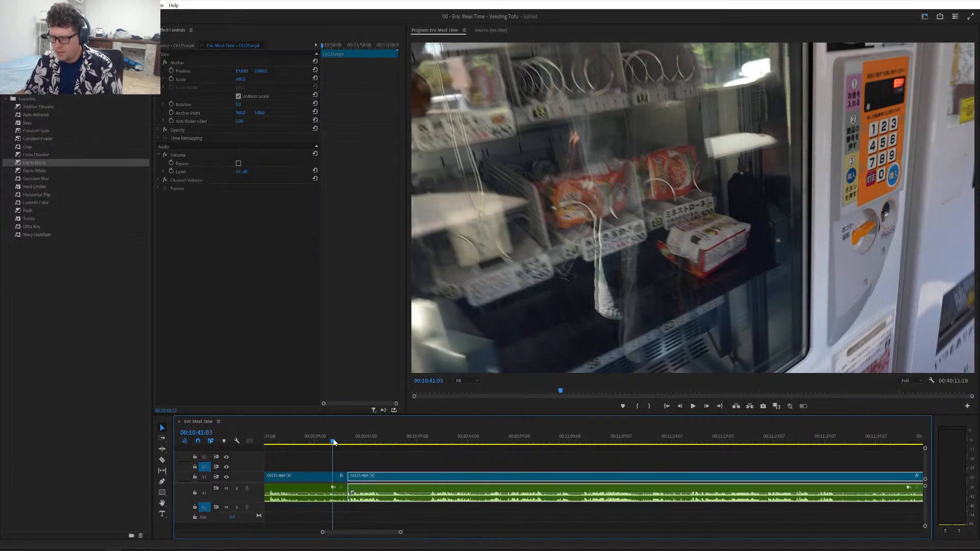
key(space)
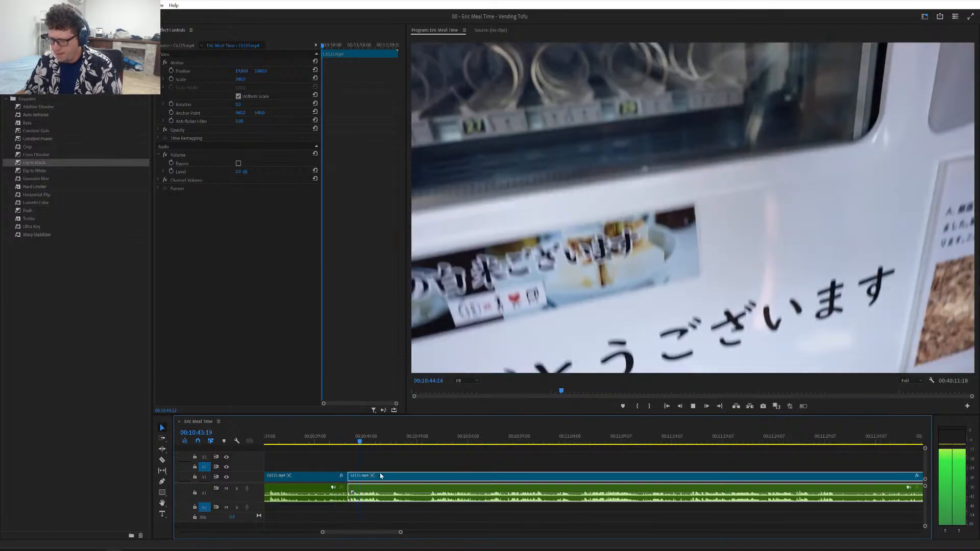
scroll(393, 468, down, 3)
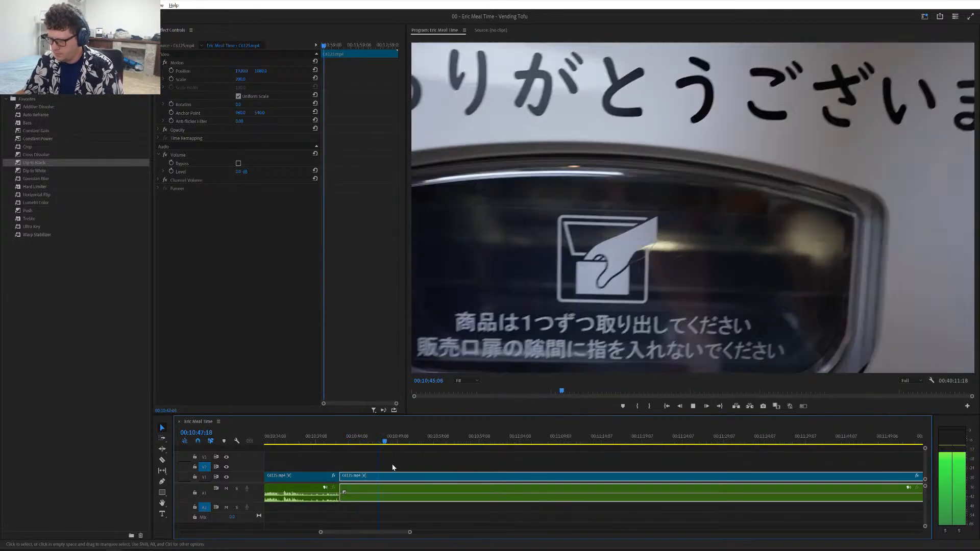
scroll(394, 468, down, 2)
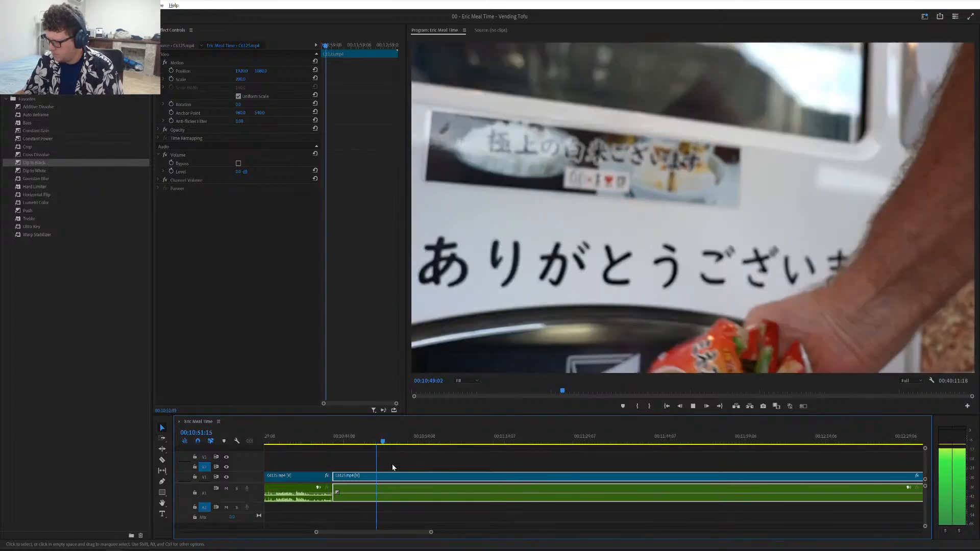
scroll(393, 468, down, 1)
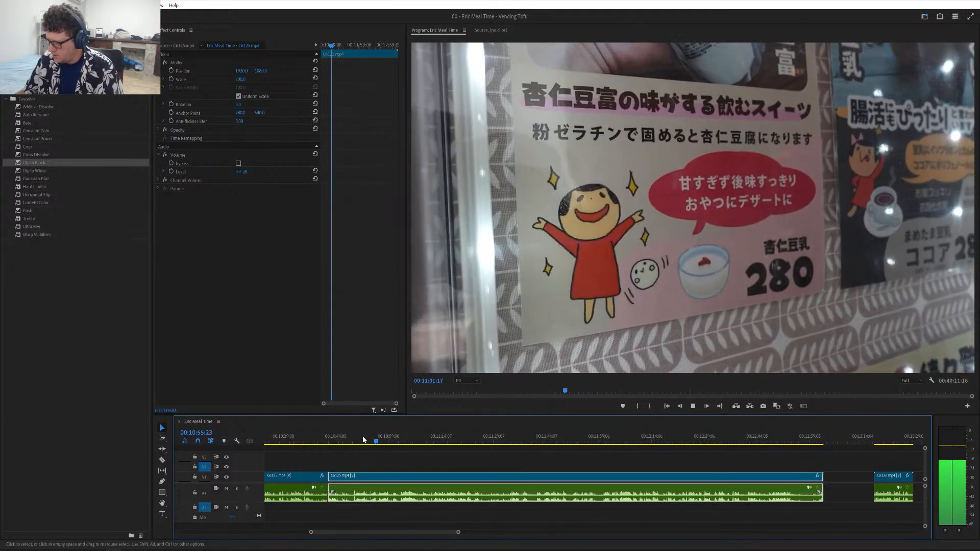
scroll(363, 439, down, 1)
key(space)
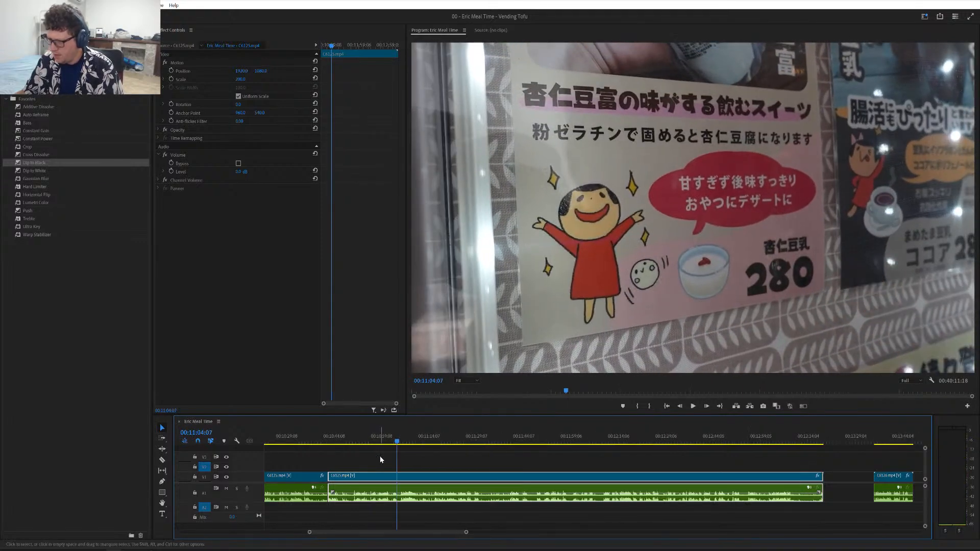
scroll(379, 467, down, 1)
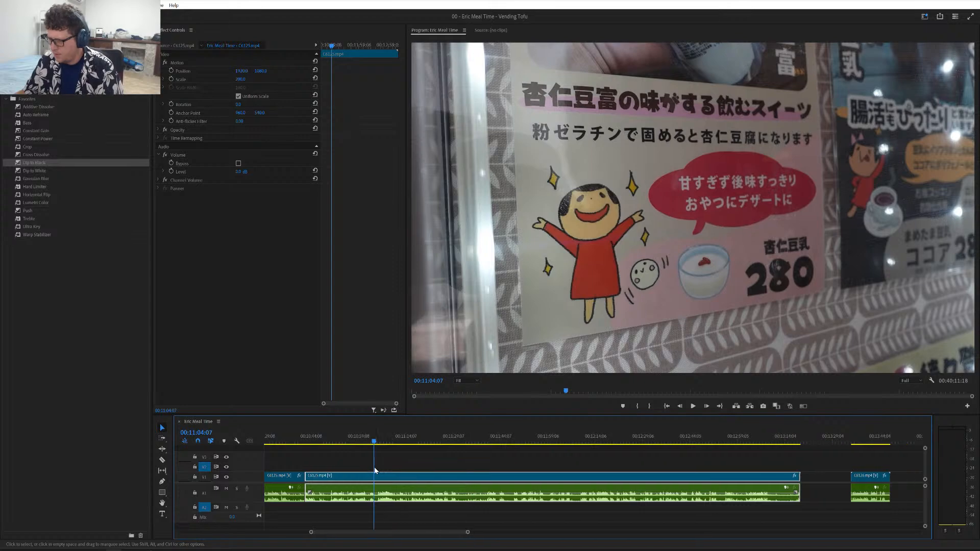
- Replay the part where the packet is taken out of the machine and split the clip at 00:10:54:21
click(350, 440)
key(space)
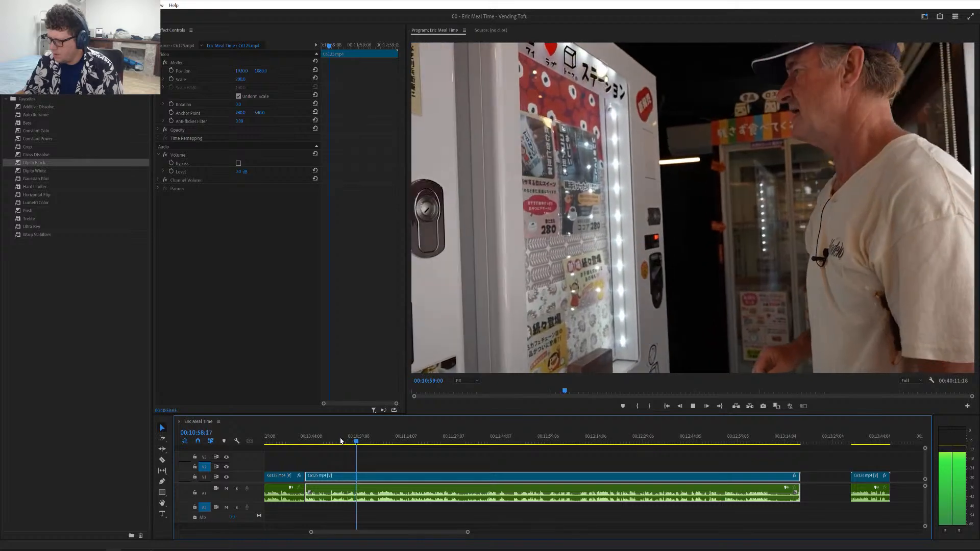
scroll(370, 476, up, 3)
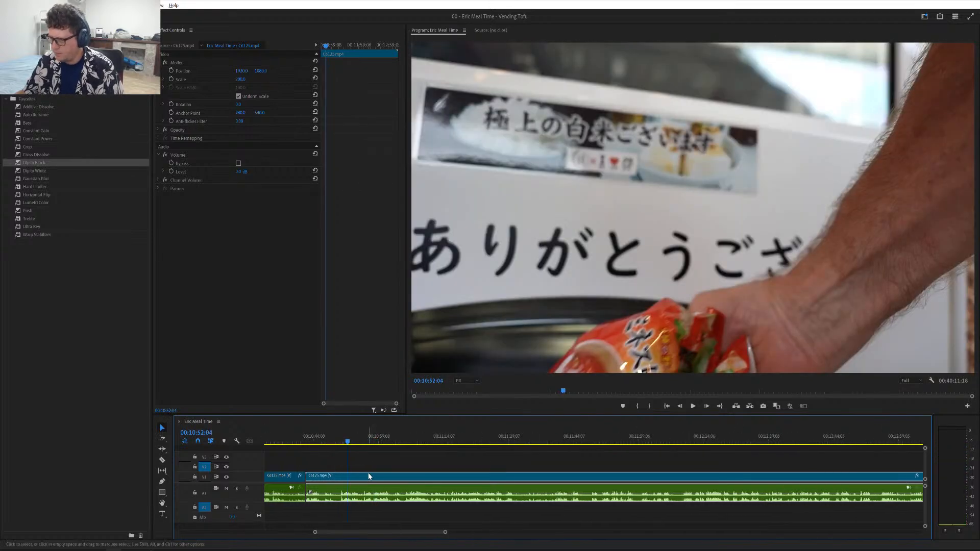
drag(344, 441, 387, 448)
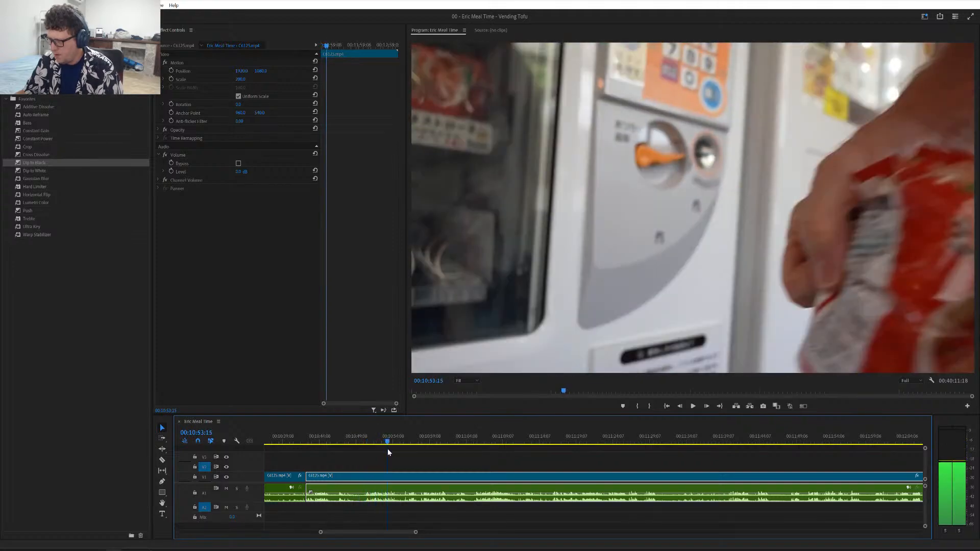
key(space)
key(space)
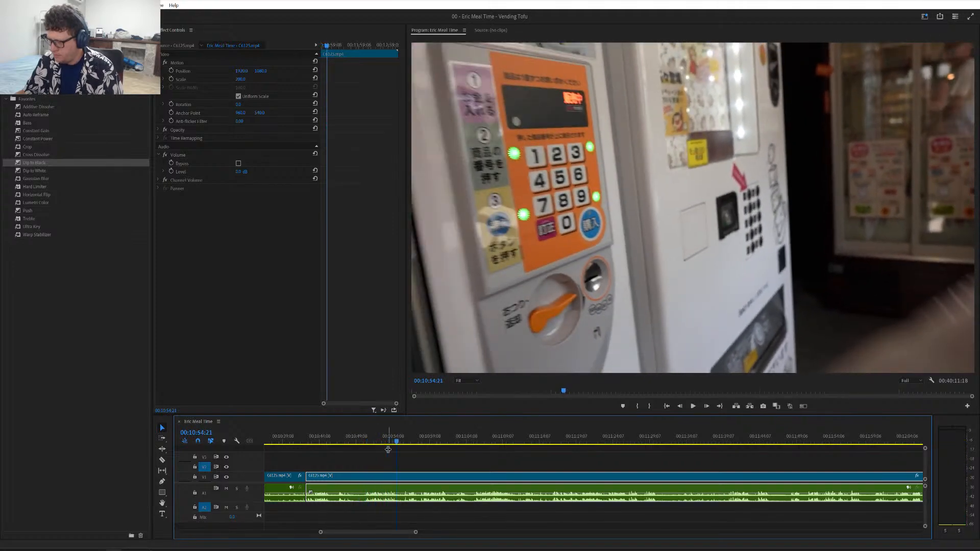
key(ctrl+k)
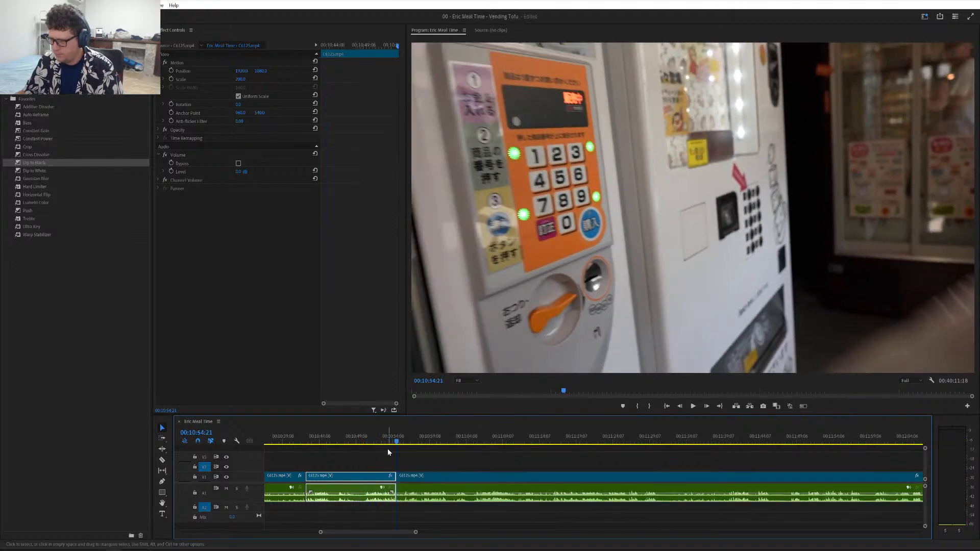
- Split the clip again at 00:10:57:20 and ripple delete the short section between the two latest cuts
click(419, 443)
key(space)
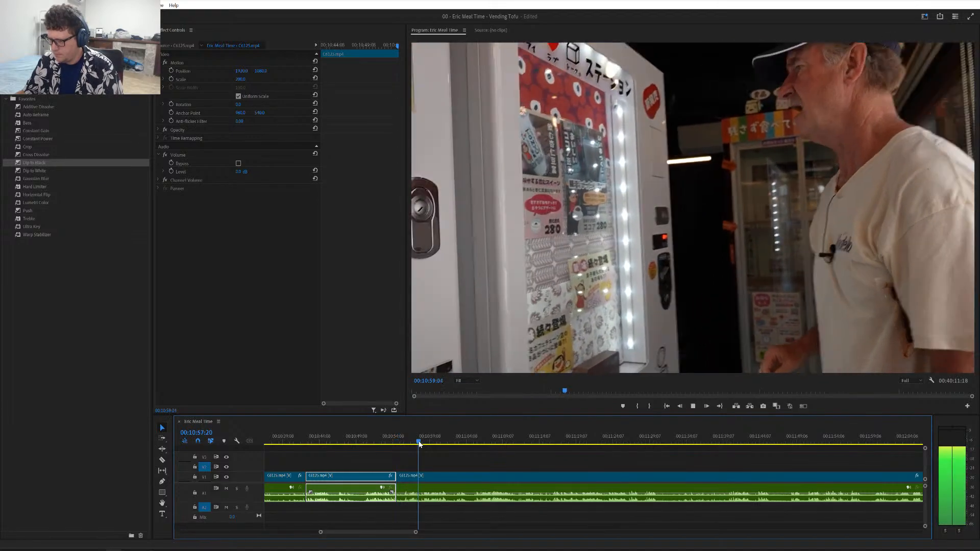
drag(433, 444, 419, 454)
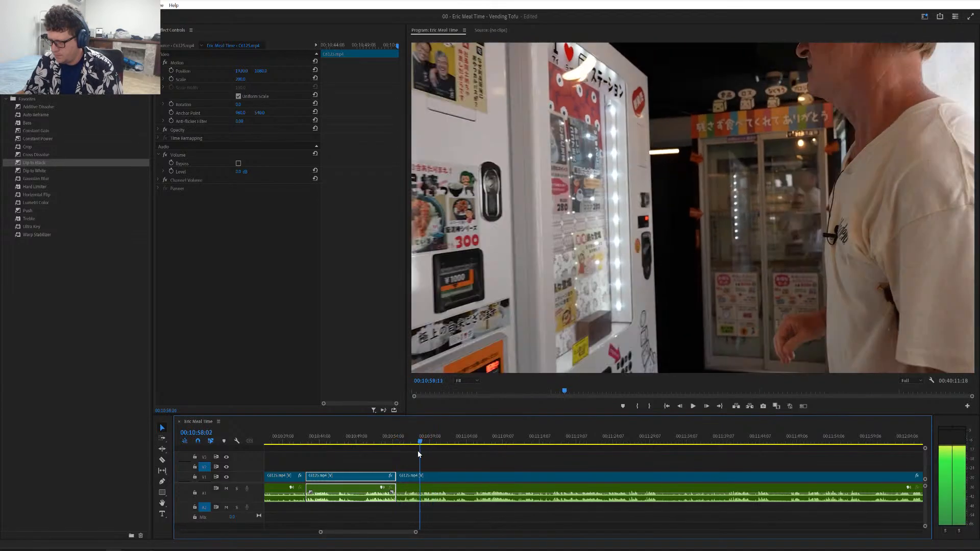
key(ctrl+k)
click(408, 478)
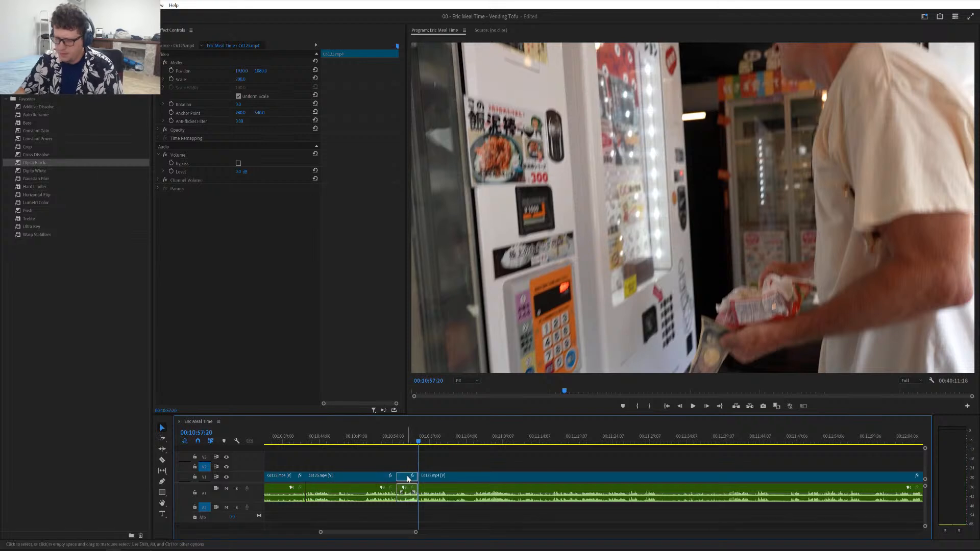
key(shift+Delete)
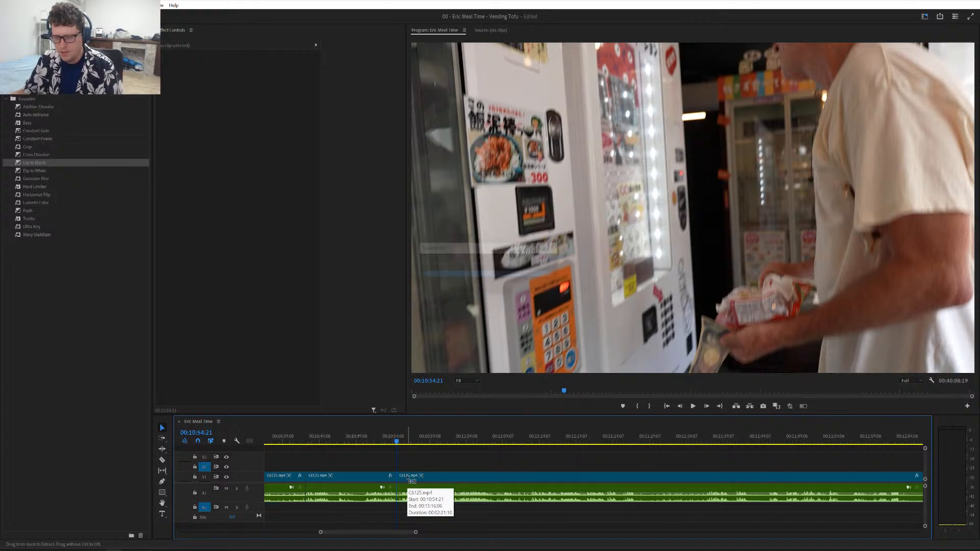
- Play on from 00:10:54:21 to about 00:11:48, then return the playhead to 00:11:46:23
key(space)
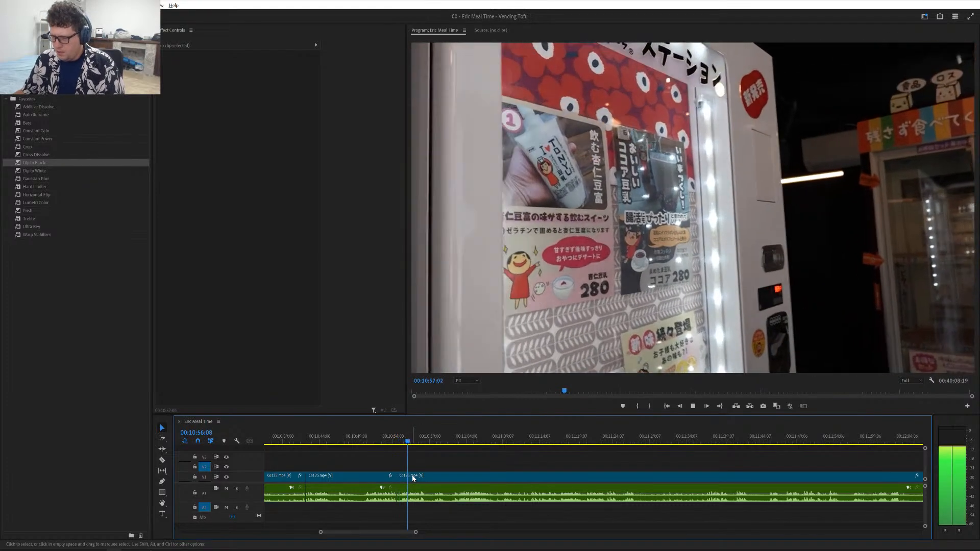
scroll(412, 478, down, 3)
scroll(413, 479, down, 2)
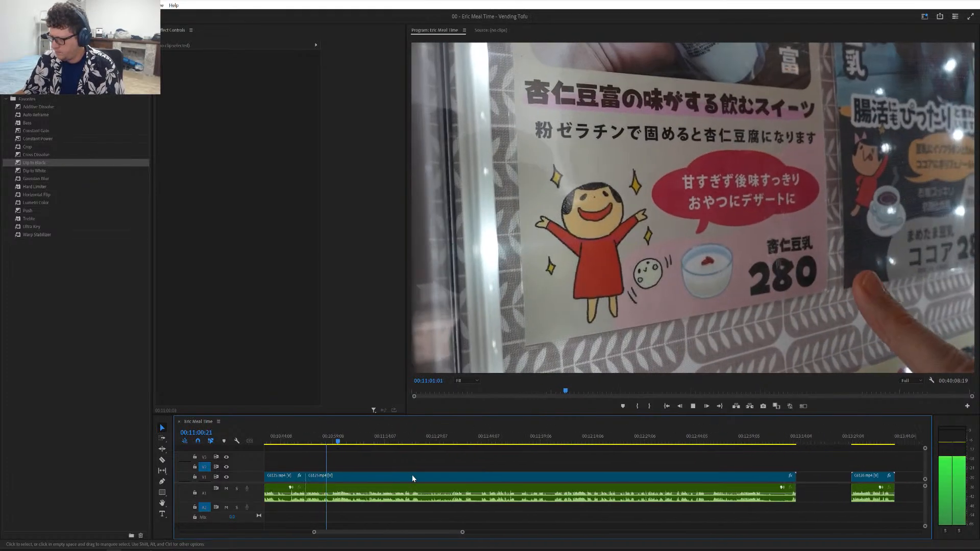
scroll(412, 475, down, 2)
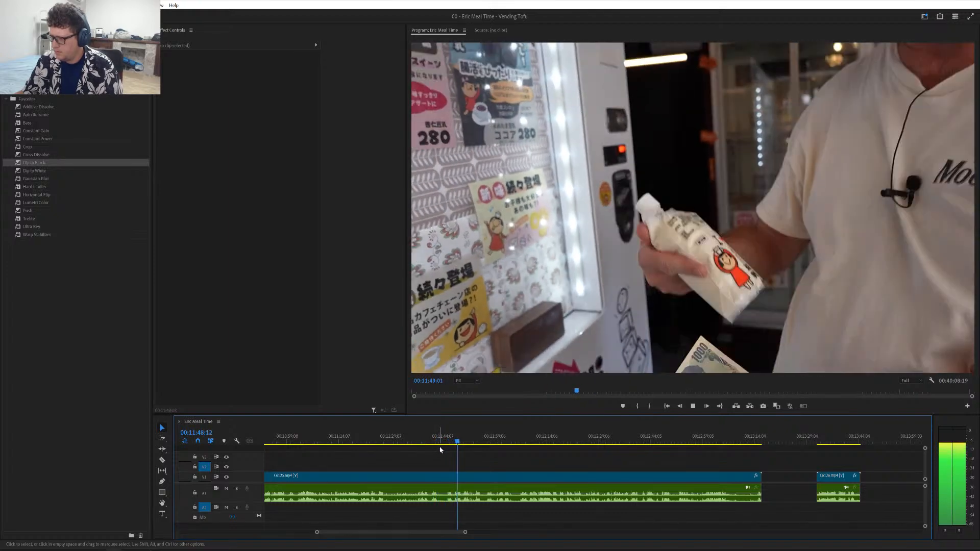
click(453, 442)
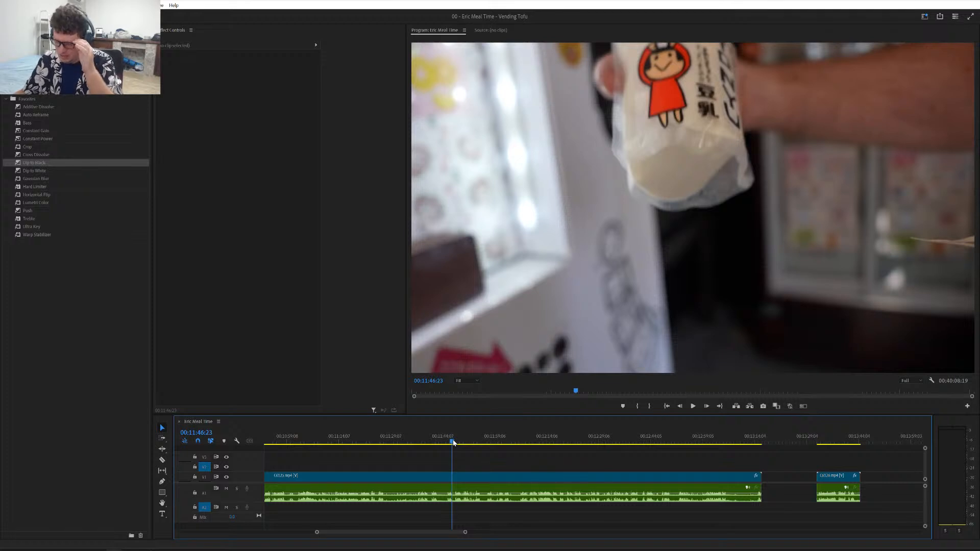
- Split the clip at 00:11:59:08, ripple delete the section up to the following cut, and save the project
key(space)
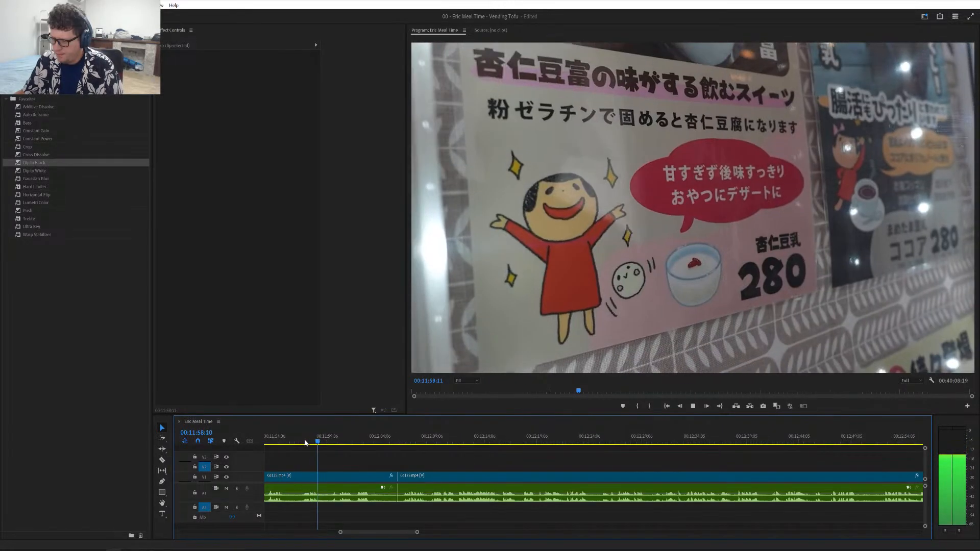
key(ctrl+k)
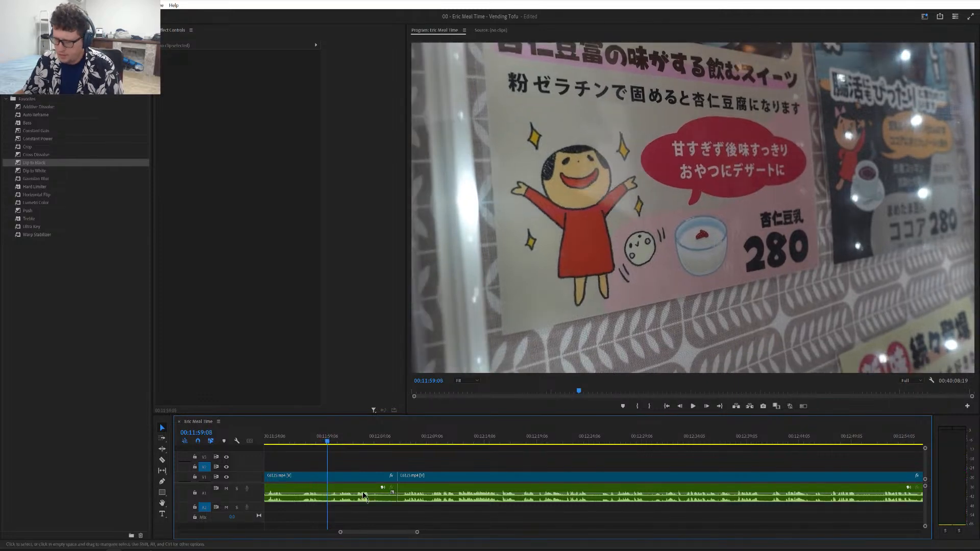
click(357, 479)
key(alt+BackSpace)
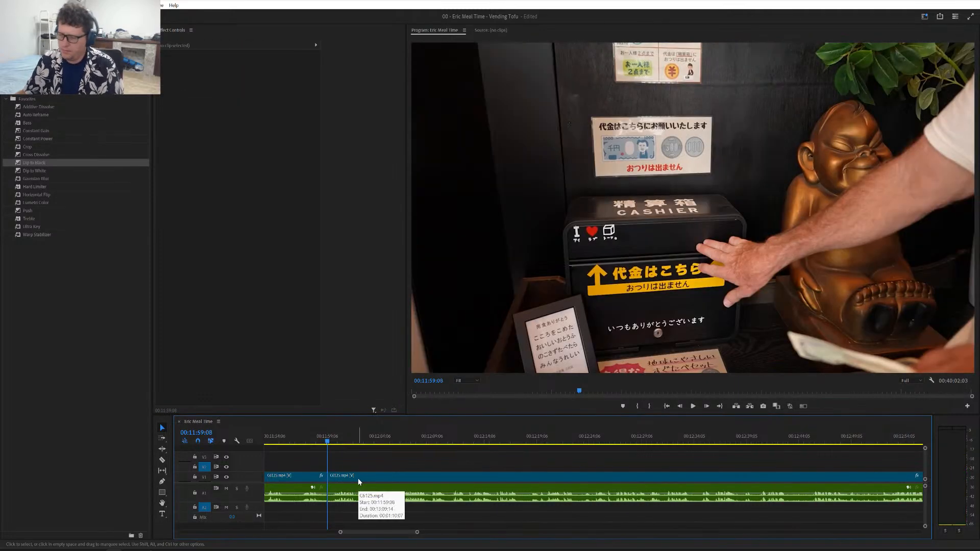
key(ctrl+s)
- Play on from 00:11:59:08, replay the moment the man comes back down the corridor, and split the clip at 00:12:52:11
key(minus)
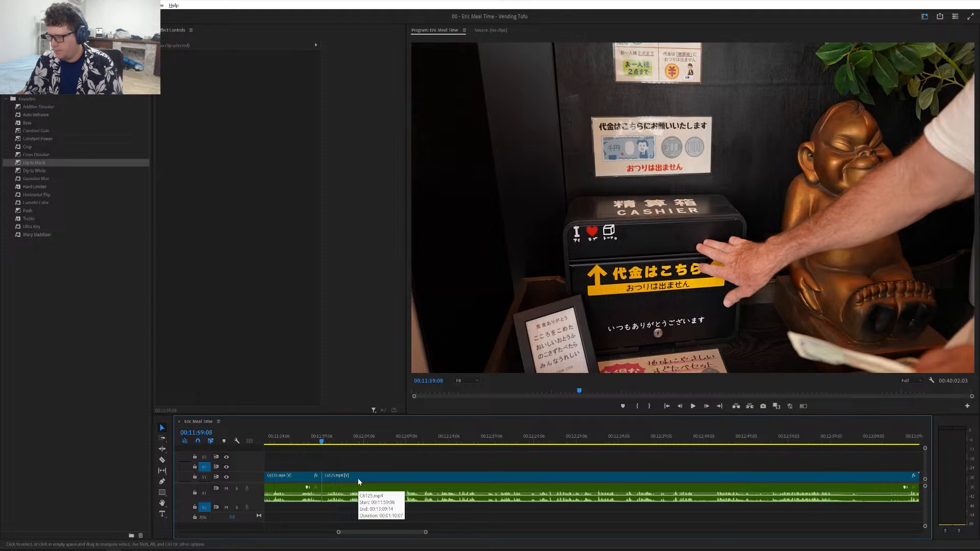
key(space)
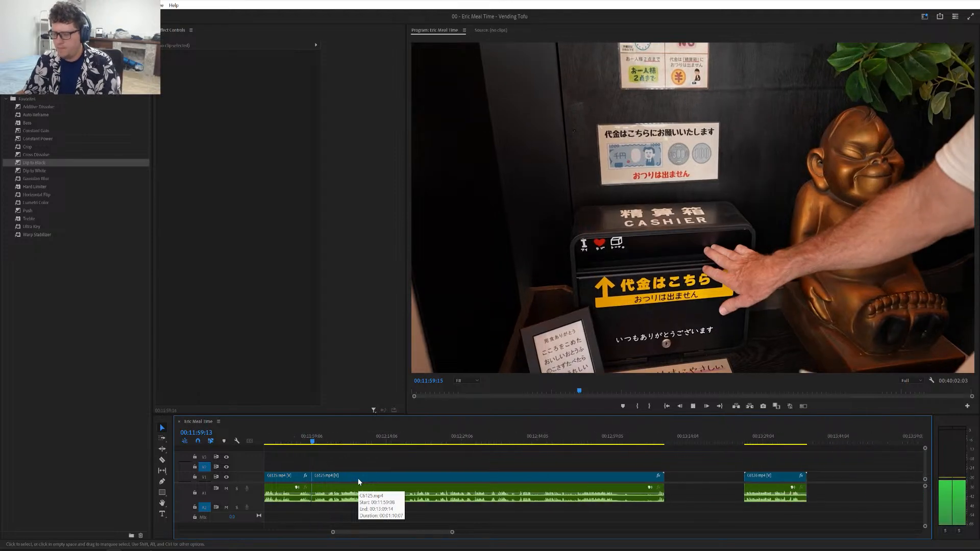
scroll(357, 479, down, 3)
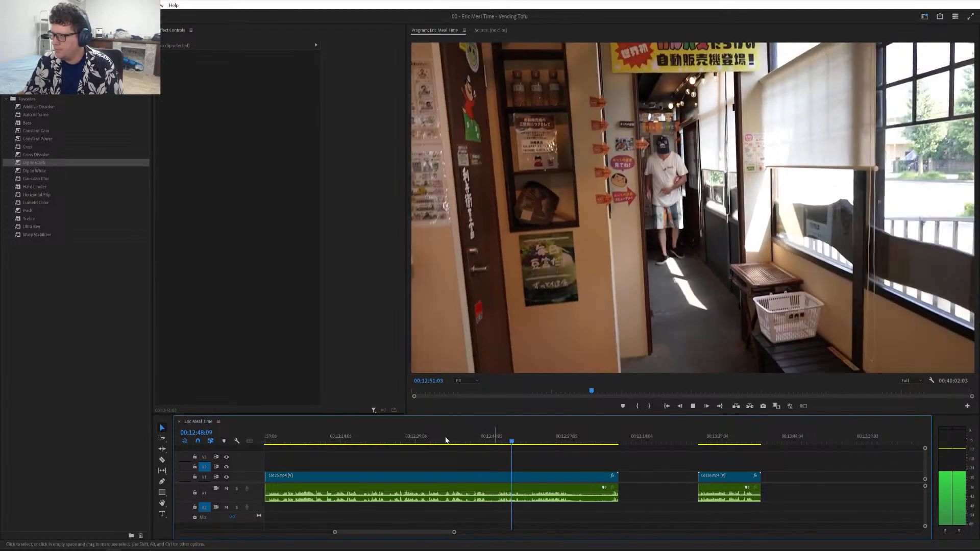
click(518, 440)
key(space)
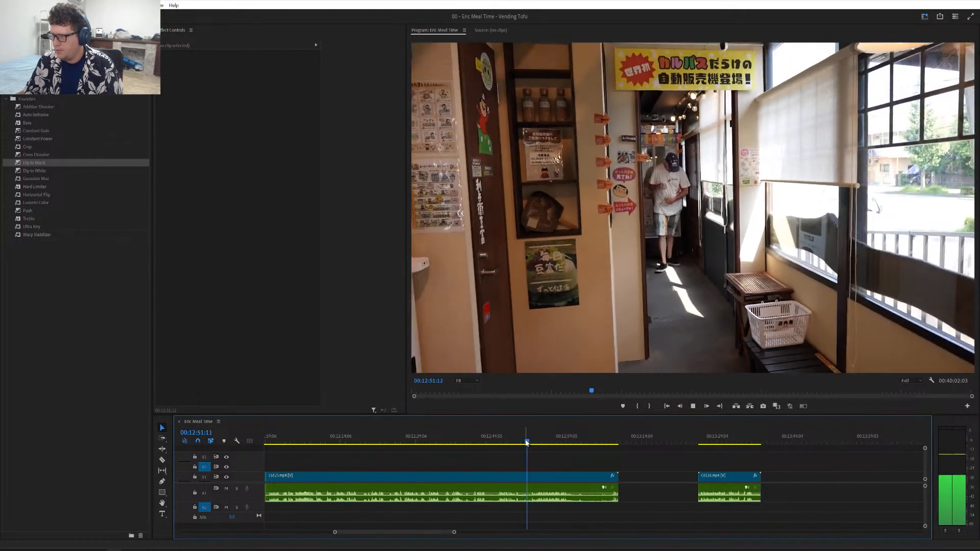
key(space)
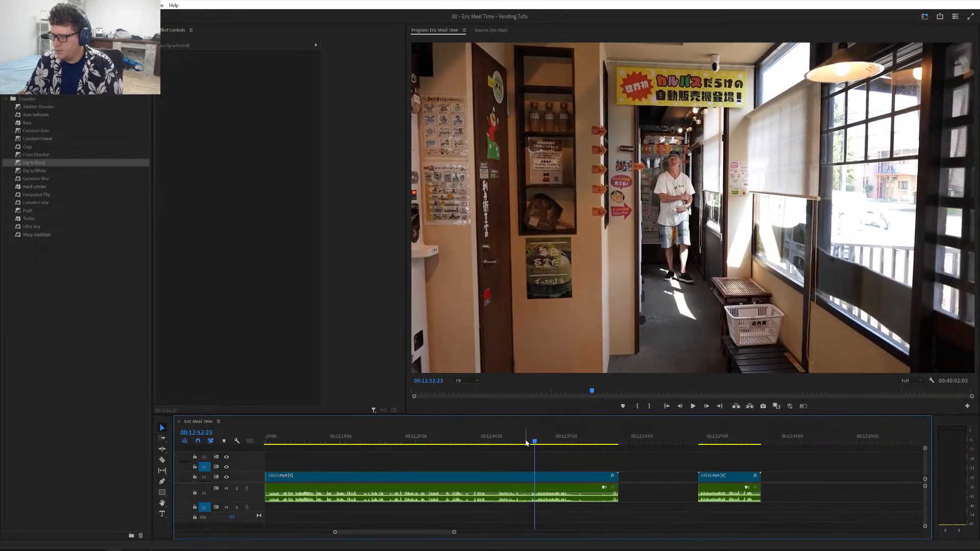
click(526, 442)
key(space)
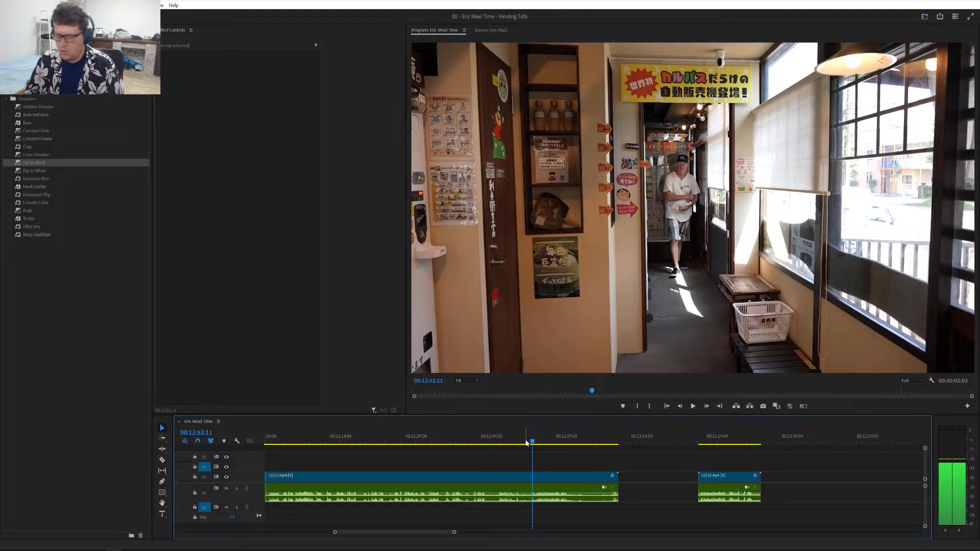
key(ctrl+k)
- Replay from 00:12:32:01, split the clip at 00:12:38:23, ripple delete the section up to the following cut, and save the project
click(432, 433)
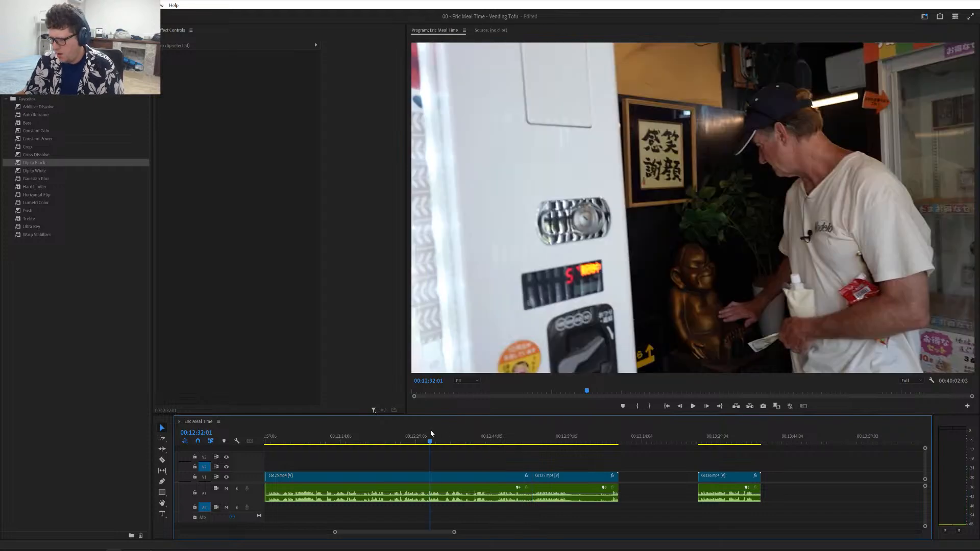
key(space)
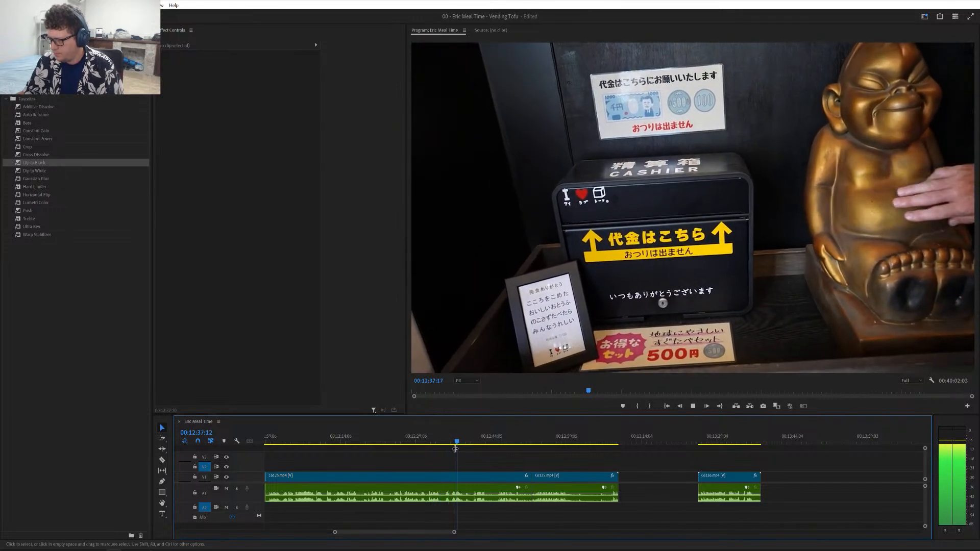
key(space)
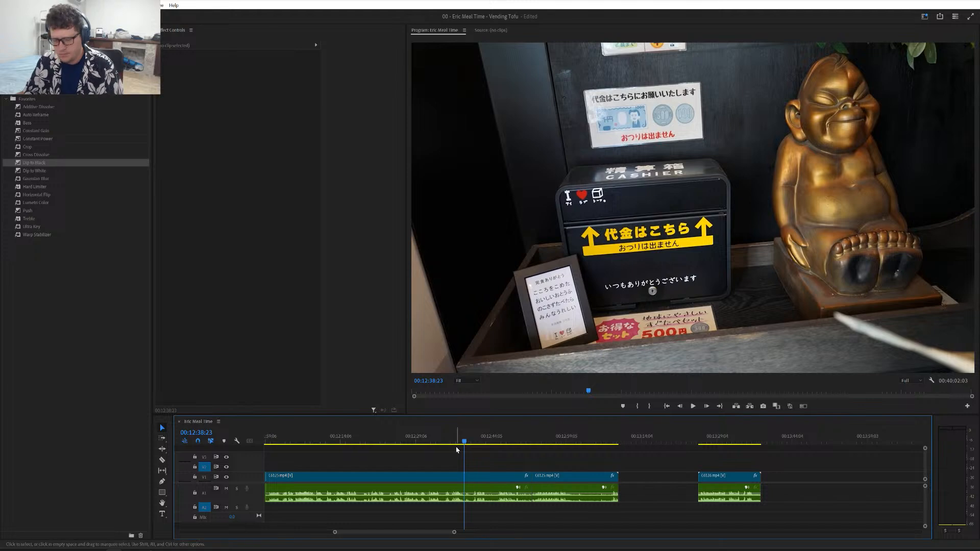
key(ctrl+k)
click(480, 477)
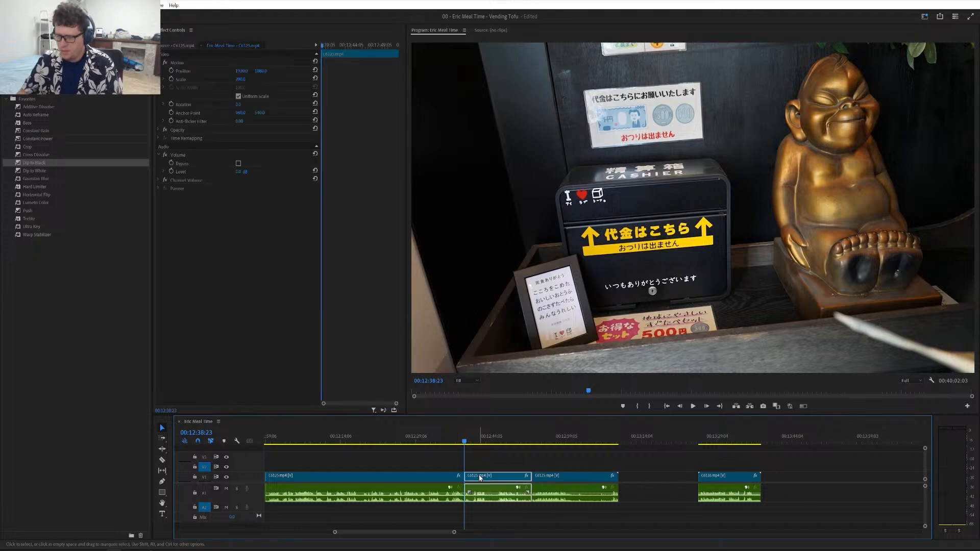
key(shift+Delete)
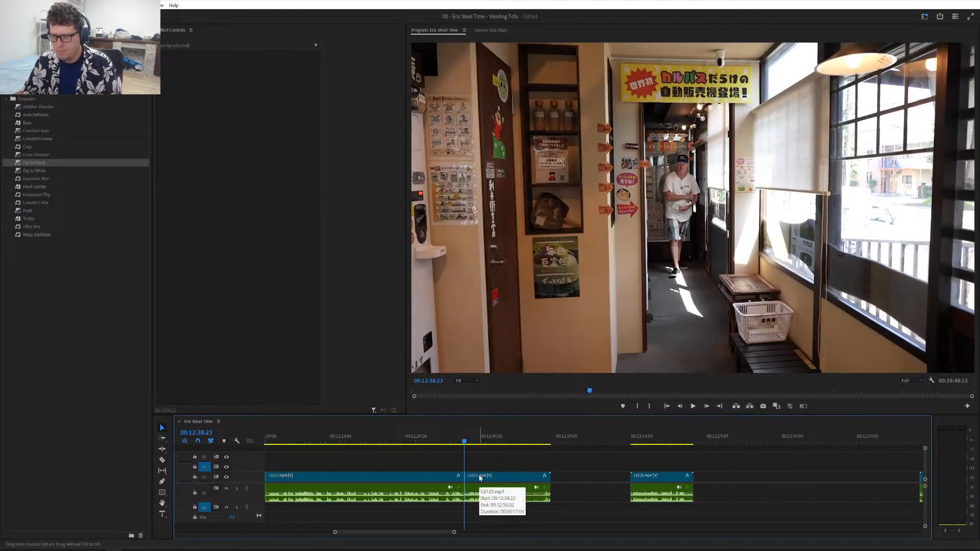
key(ctrl+s)
- Replay across the latest cut from 00:12:37:18 and split the clip at 00:12:49:07 as the man walks down the corridor
scroll(480, 478, down, 4)
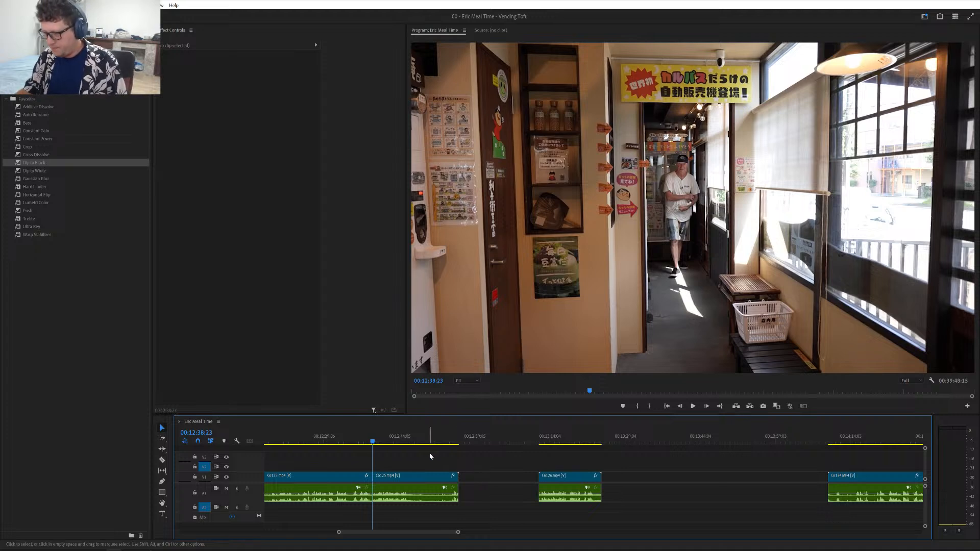
click(367, 440)
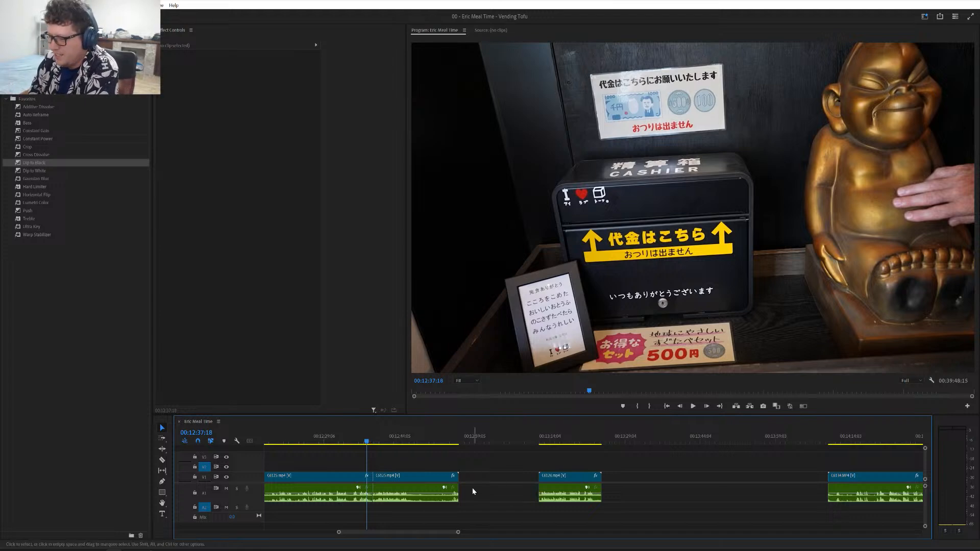
key(space)
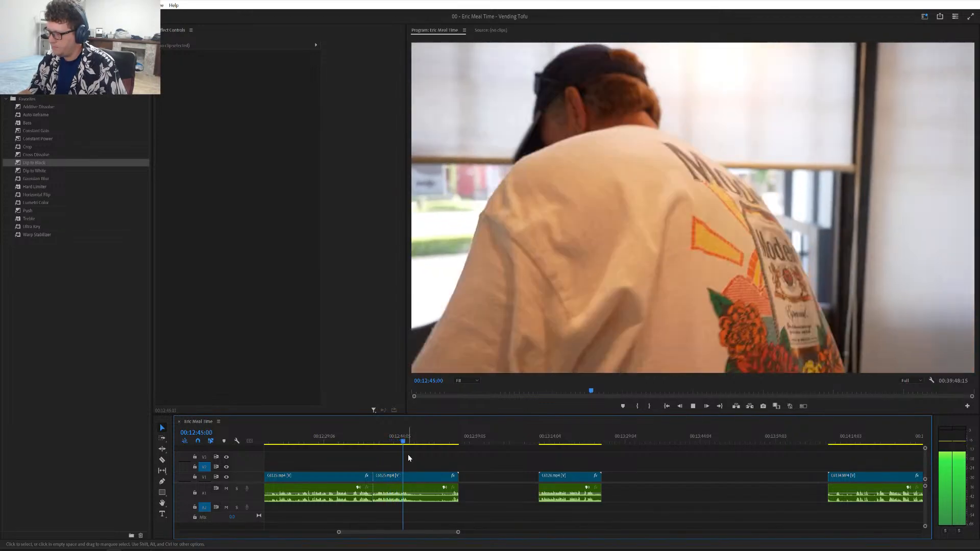
key(space)
key(space)
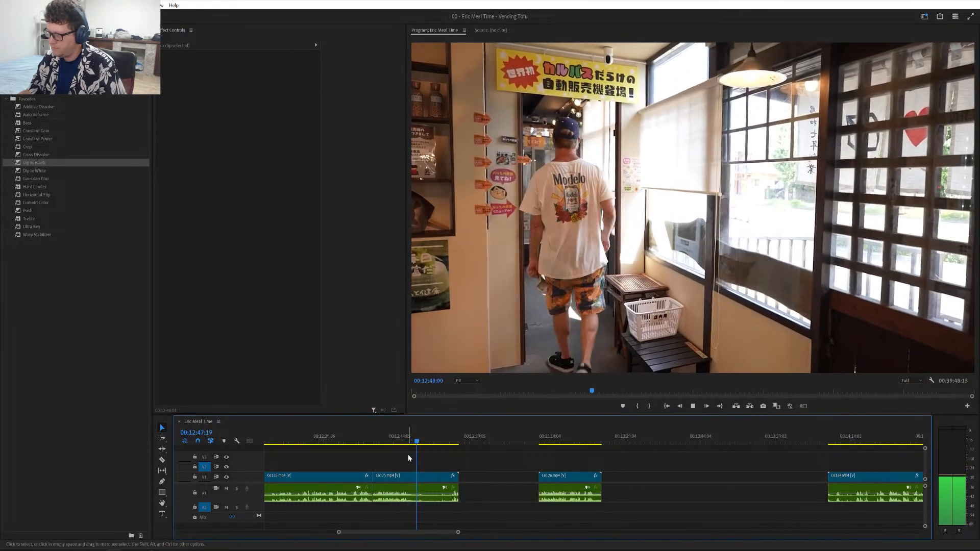
key(space)
key(Right)
key(Right)
key(Right)
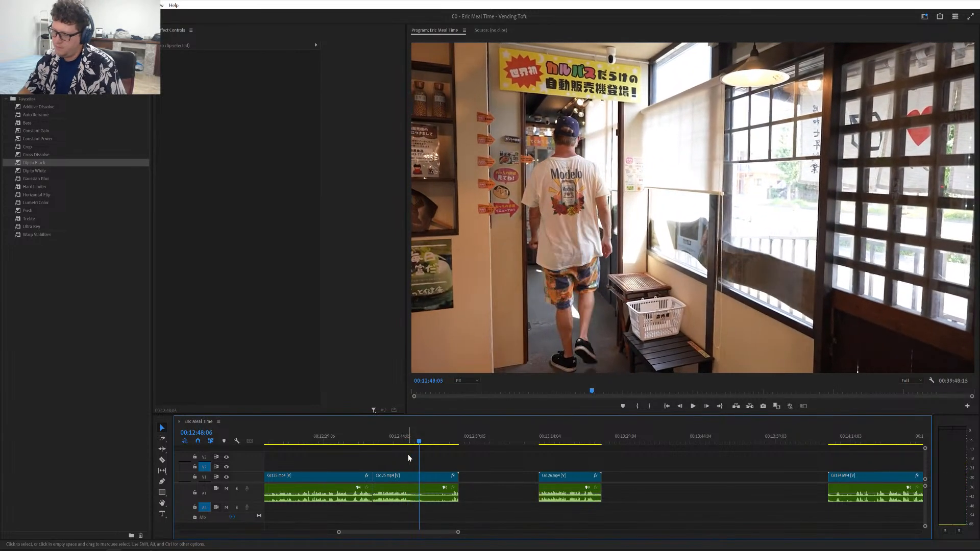
key(space)
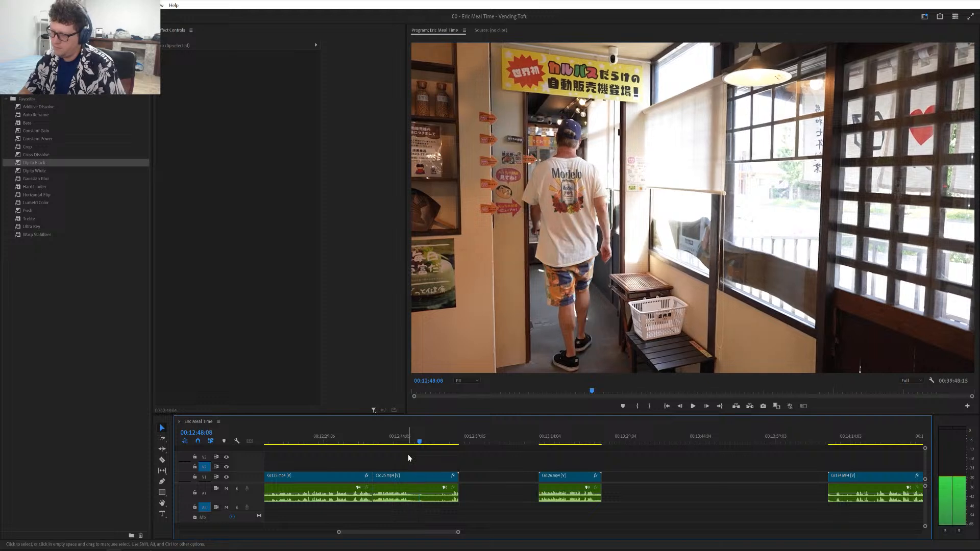
key(space)
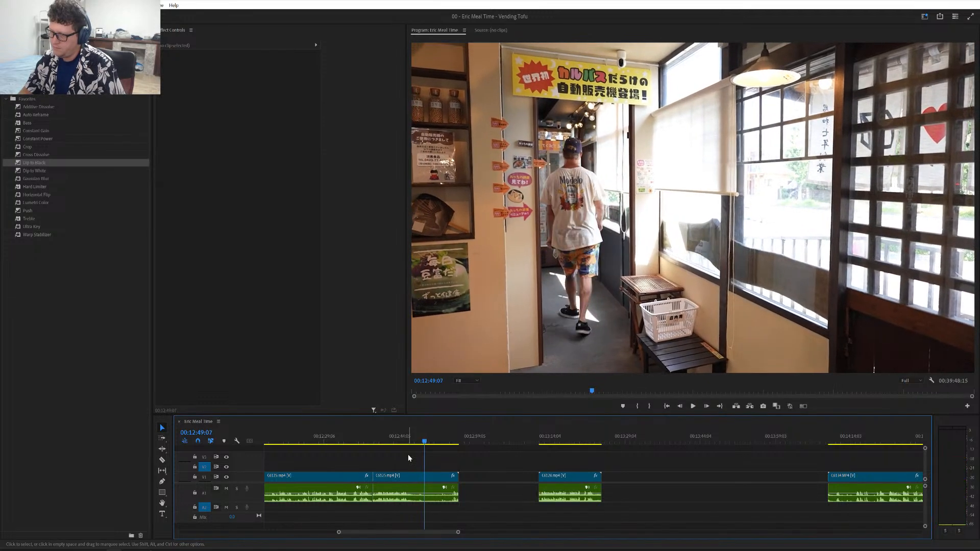
key(ctrl+k)
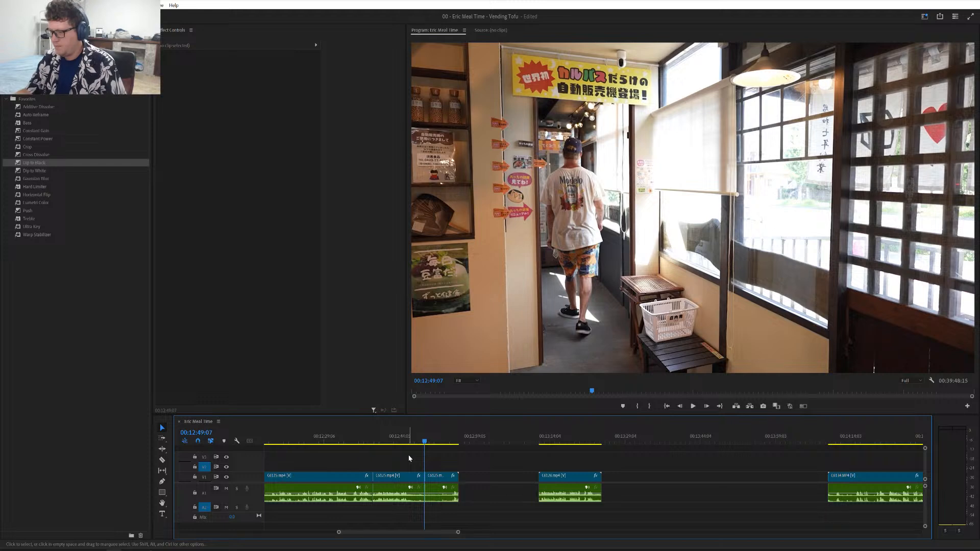
- Ripple delete the remainder of the clip after 00:12:49:07 and save the project
click(436, 482)
key(shift+Delete)
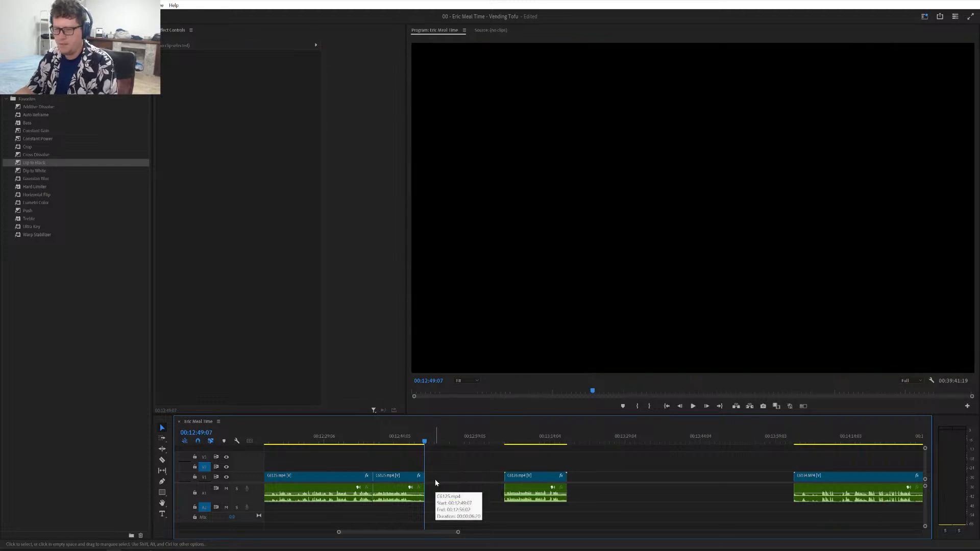
key(ctrl+s)
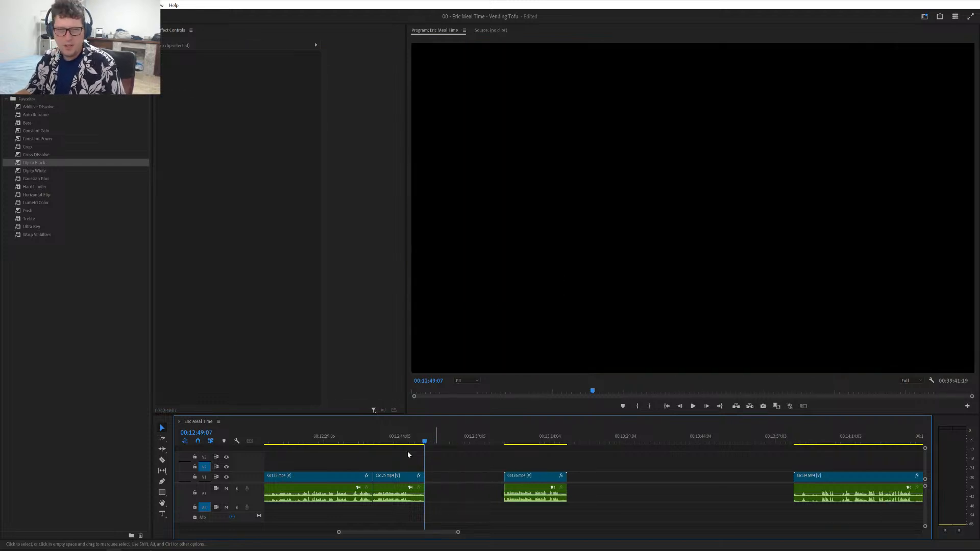
- Play the start of the pouch clip from 00:13:05:08, and review the earlier footage leading up to the cut at 00:11:59:08
key(alt+Tab)
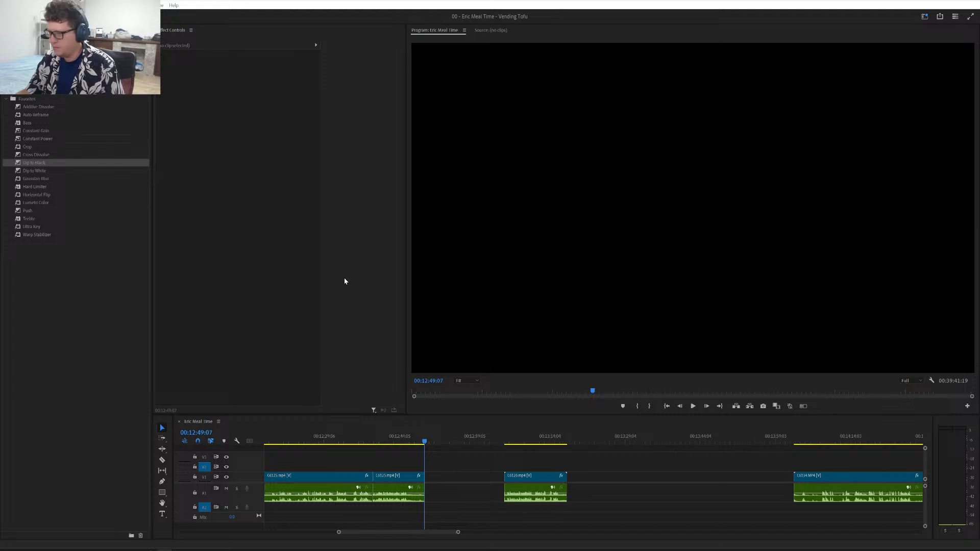
click(506, 443)
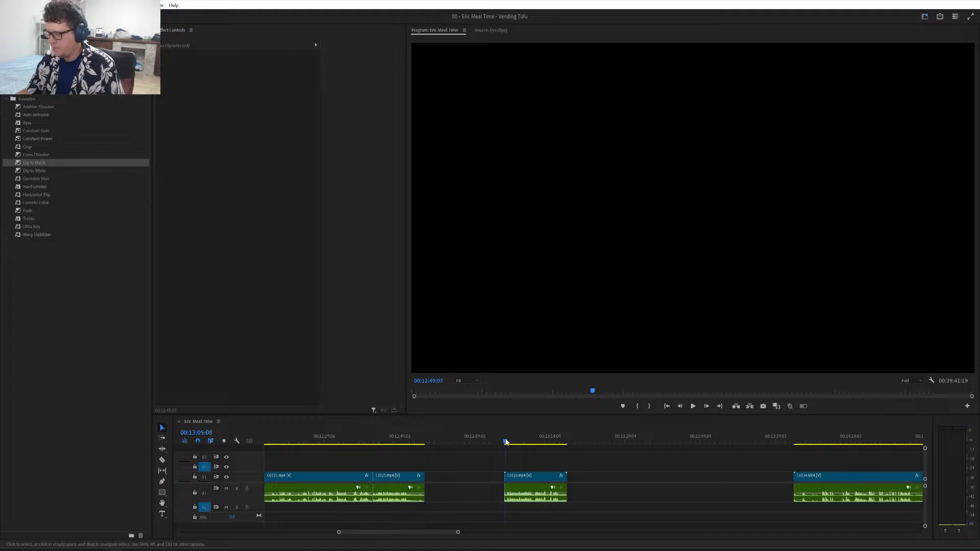
key(space)
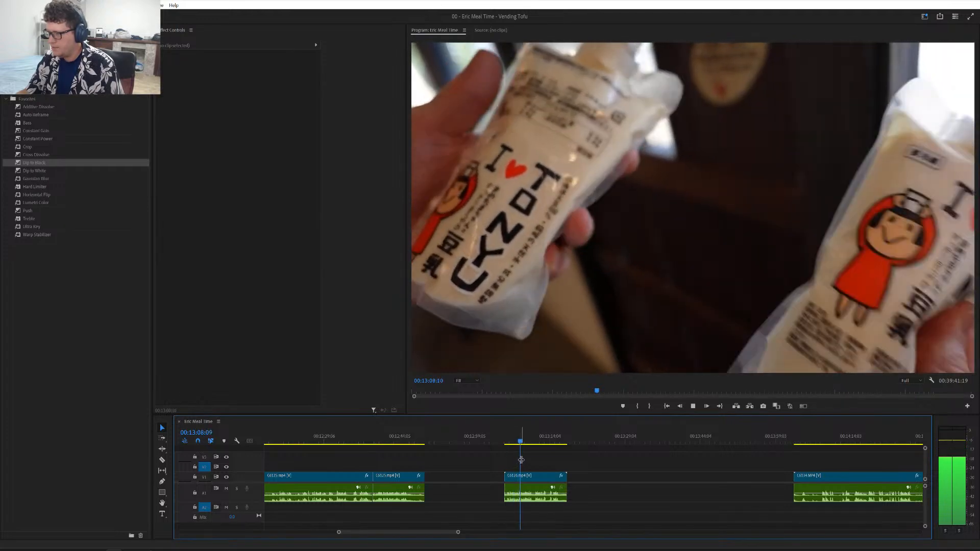
key(space)
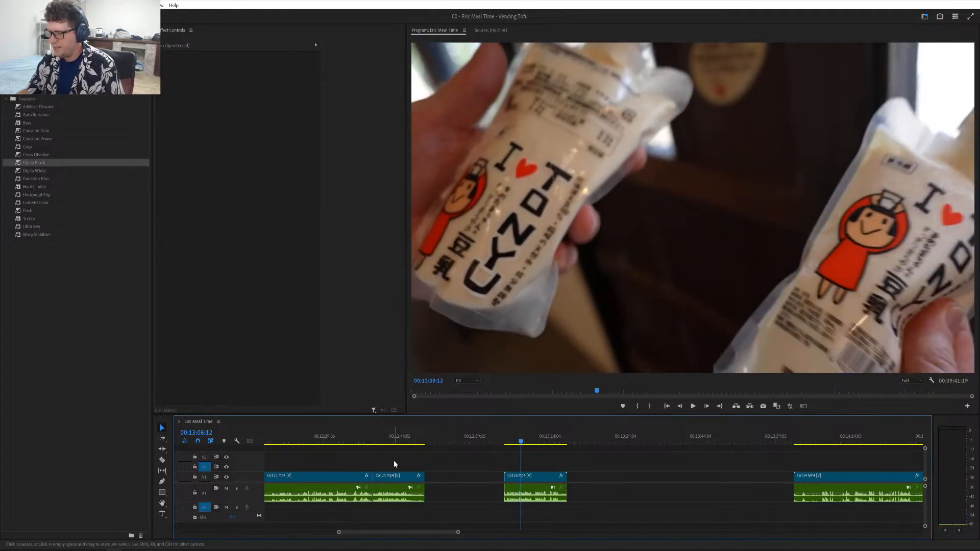
click(350, 438)
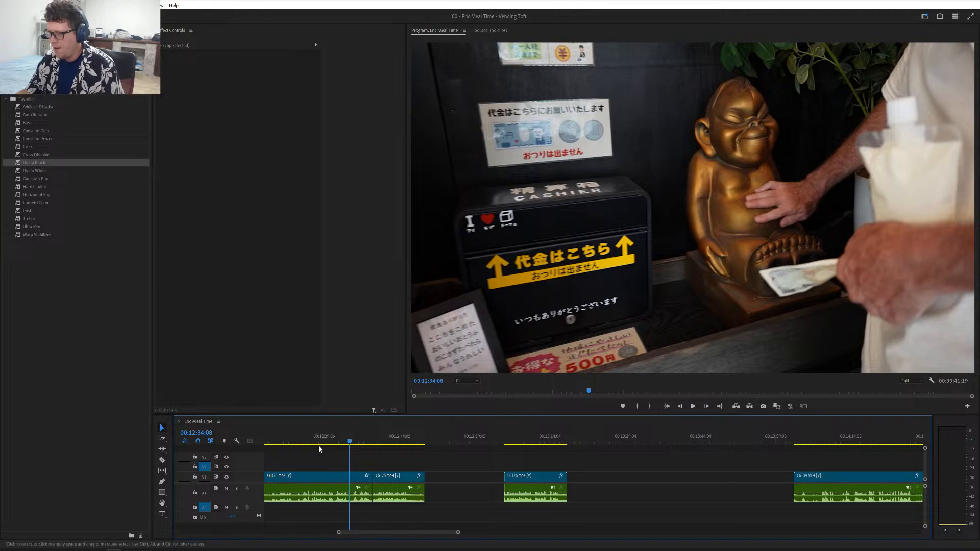
scroll(319, 449, up, 5)
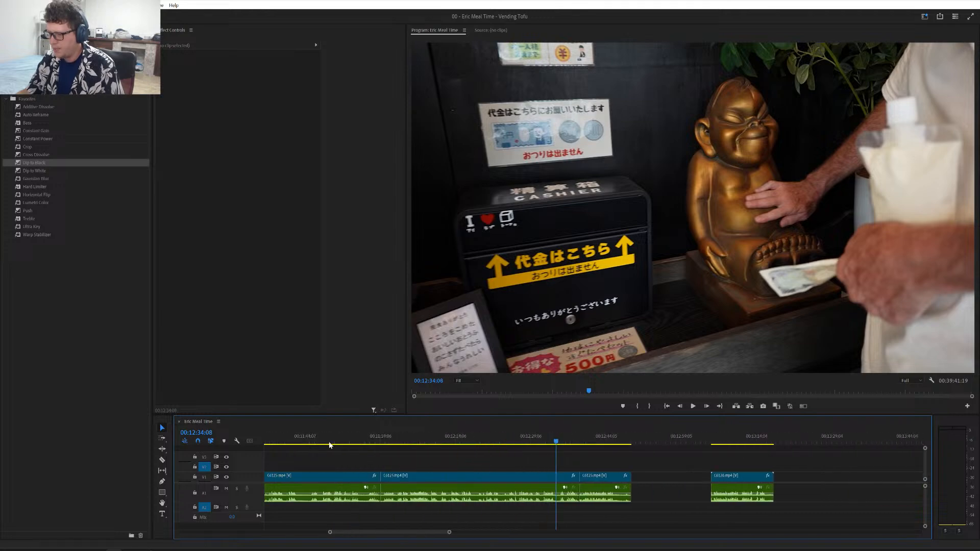
click(356, 440)
key(space)
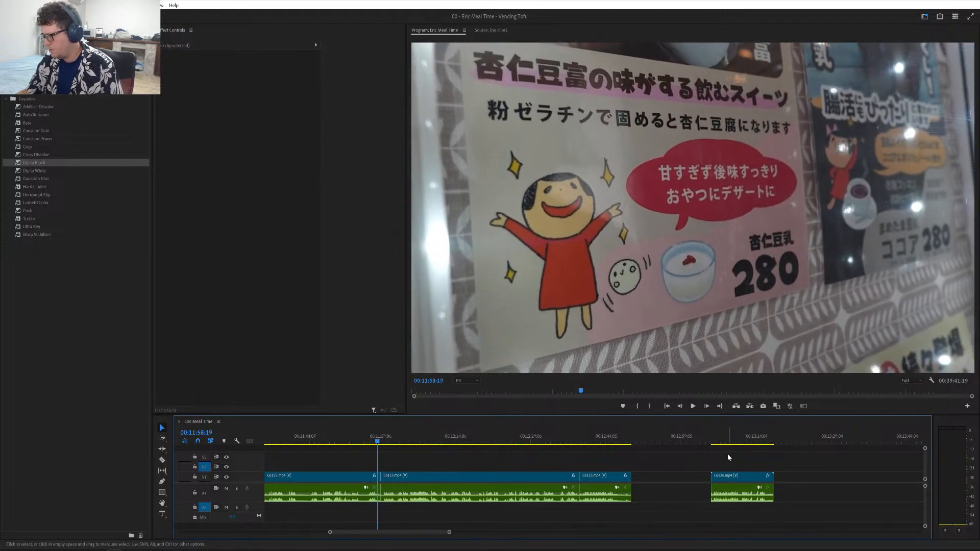
- Cut the pouch clip at 00:13:05:14 and ripple delete the few frames before the cut
click(712, 440)
scroll(735, 464, up, 5)
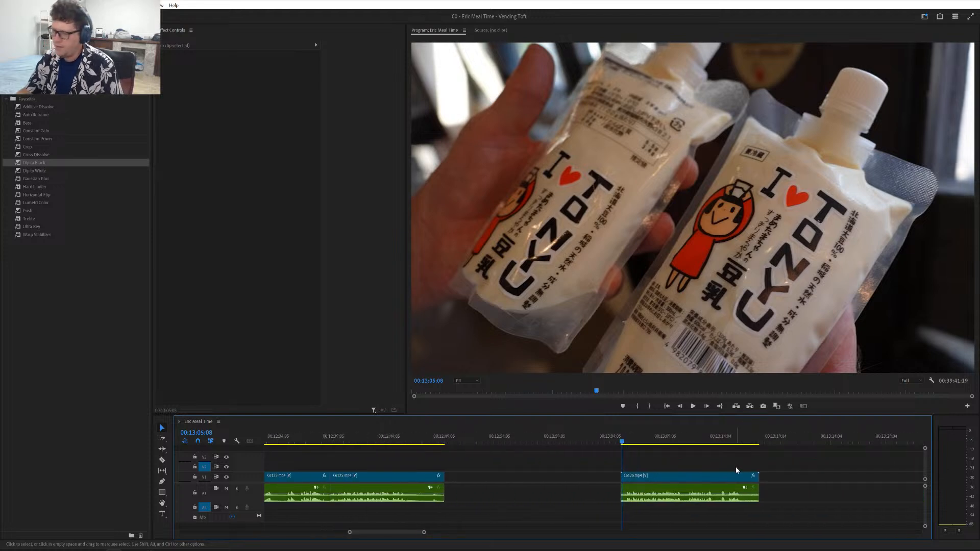
key(space)
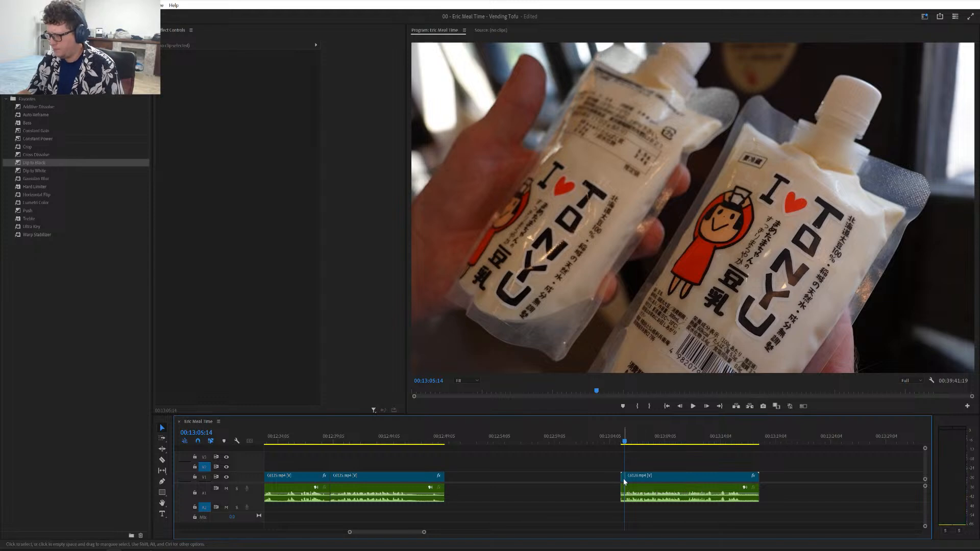
key(shift+Delete)
- Replay the pouch clip around 00:13:12:00, split it at 00:13:13:11, and ripple delete the remainder
key(space)
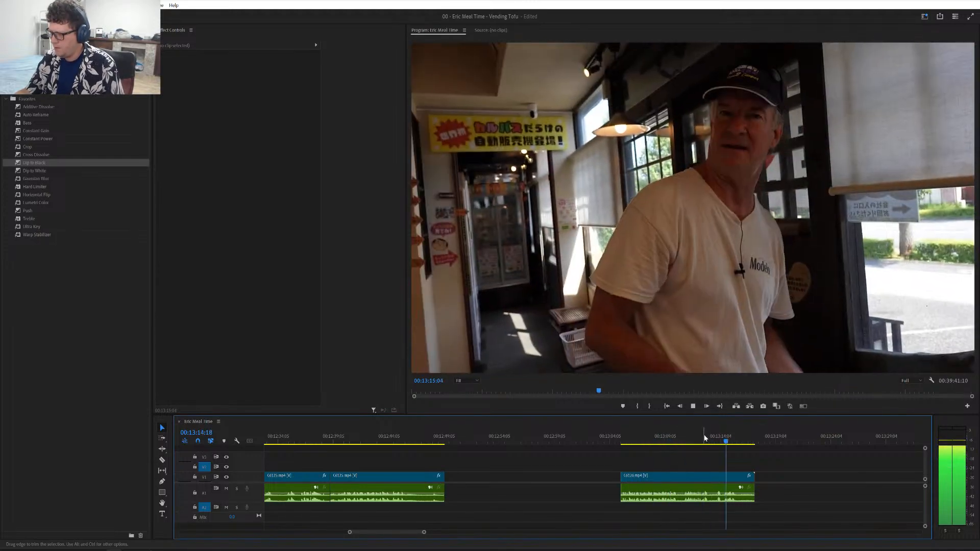
drag(709, 442, 698, 444)
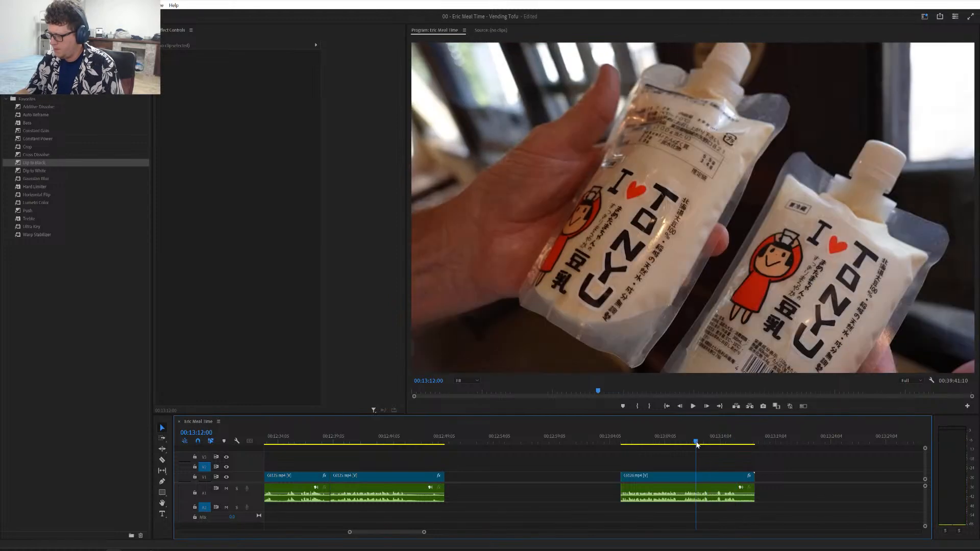
key(space)
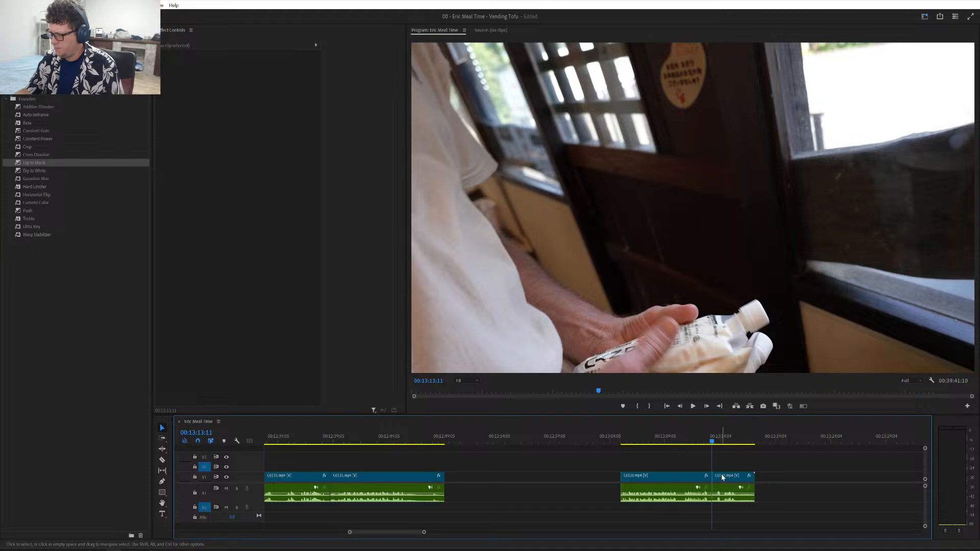
key(ctrl+k)
click(723, 477)
key(Delete)
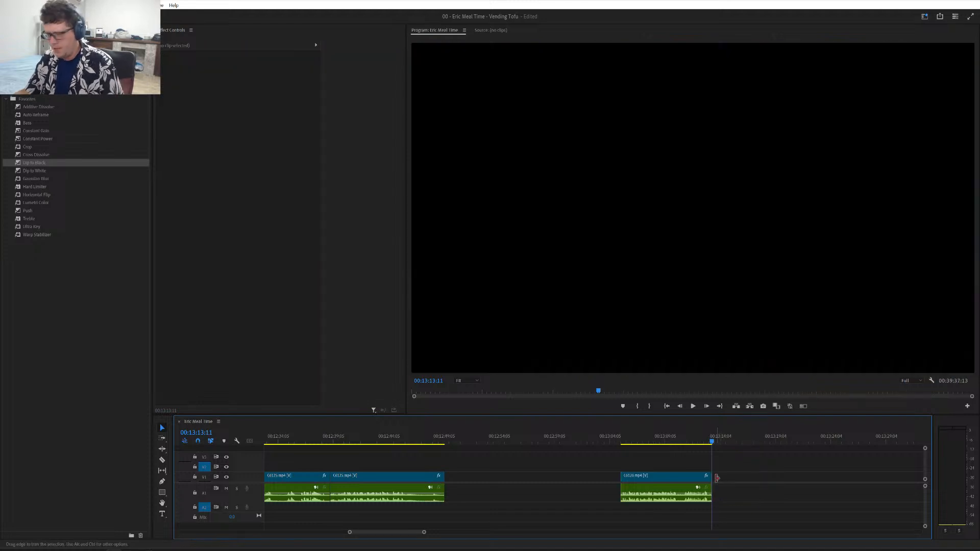
scroll(717, 478, down, 5)
key(minus)
key(minus)
scroll(716, 479, up, 4)
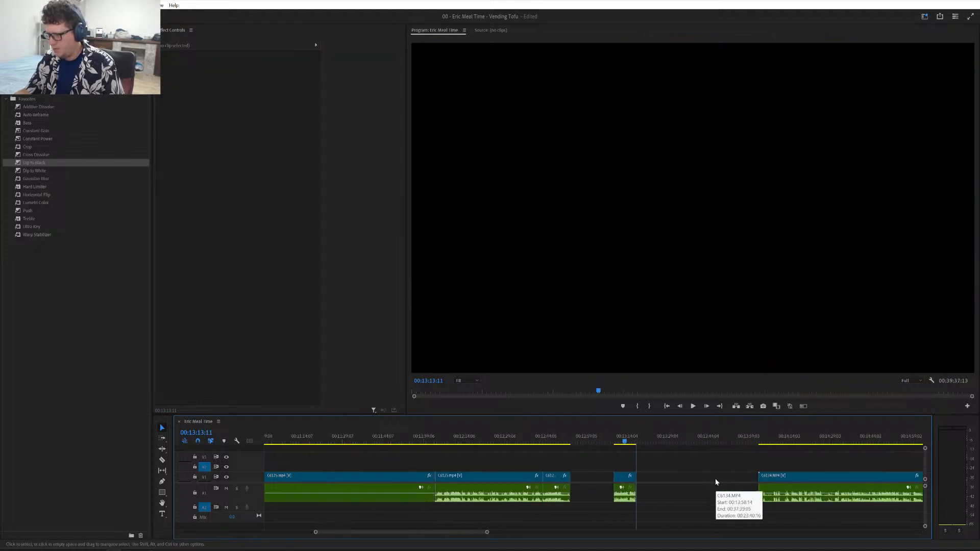
- Play the vending machine footage from 00:11:56:16 and pause at 00:11:58:08, just before the cut
click(452, 444)
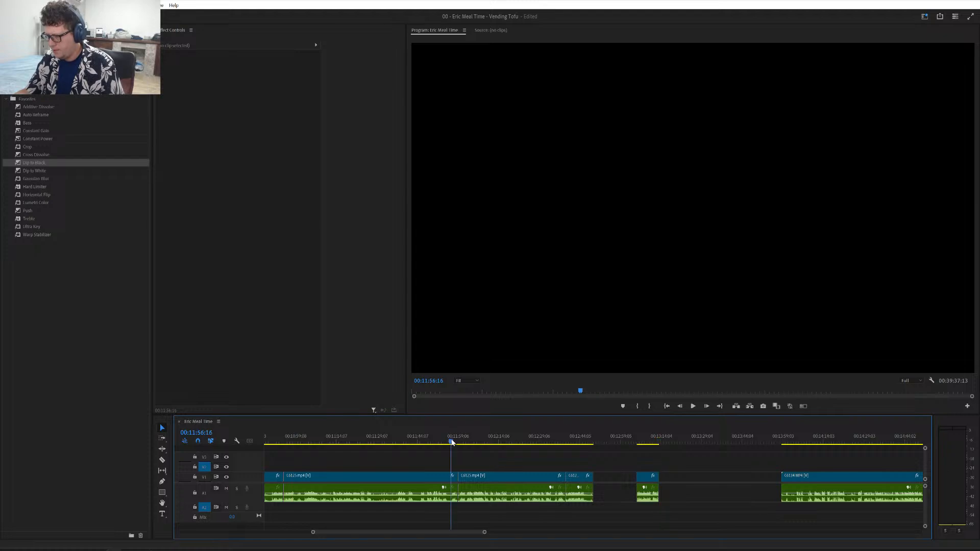
key(space)
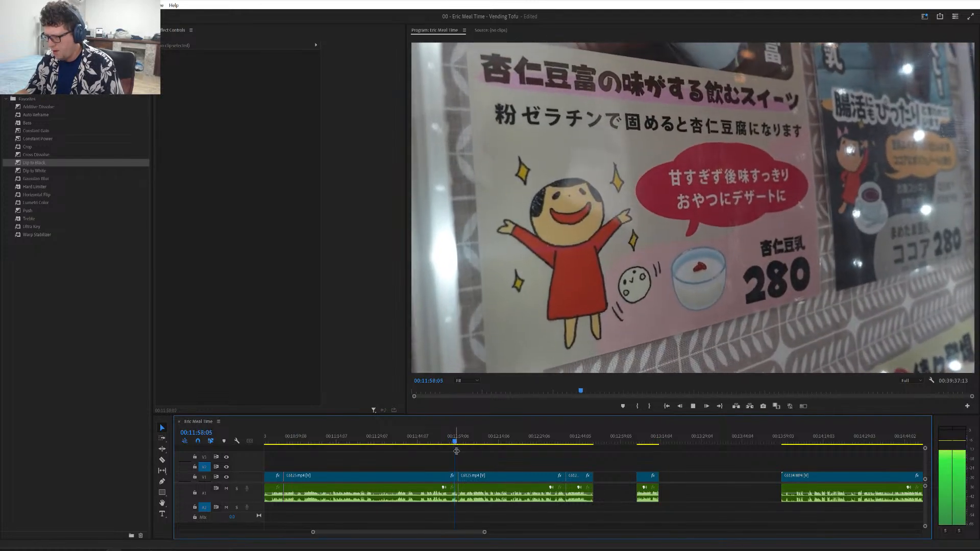
key(space)
key(equal)
key(equal)
scroll(493, 467, up, 1)
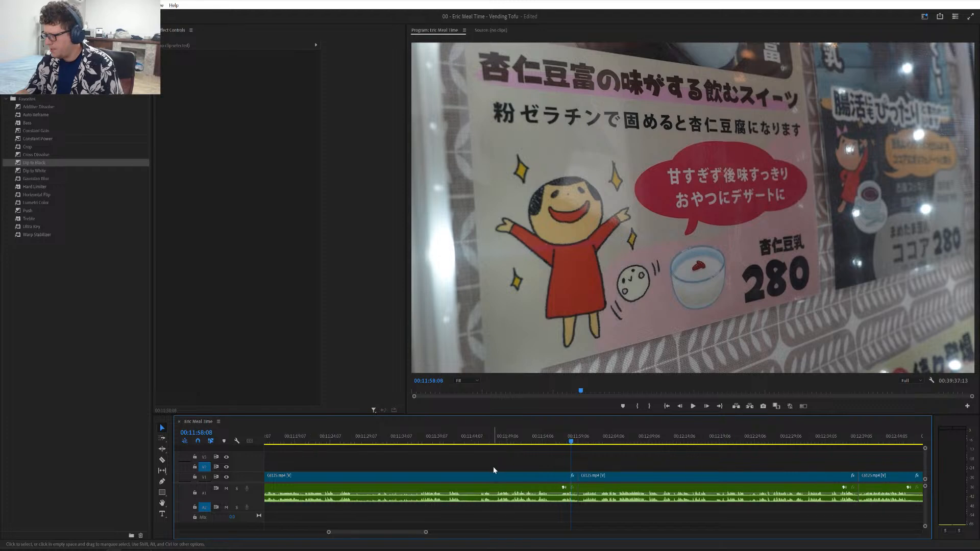
scroll(603, 471, up, 3)
scroll(603, 471, down, 4)
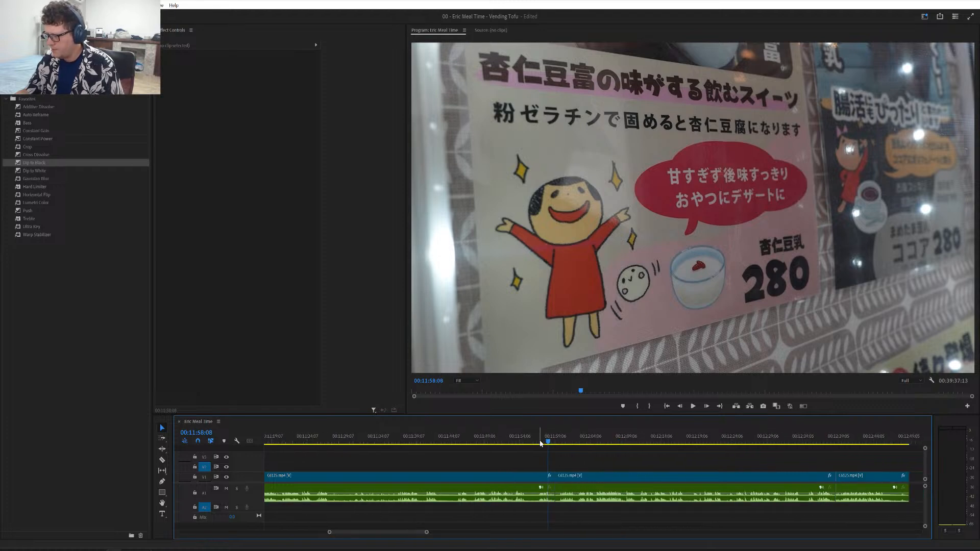
- Replay the pointing shot leading up to the cut near 00:11:59 and pause at 00:11:57:01
click(513, 438)
key(space)
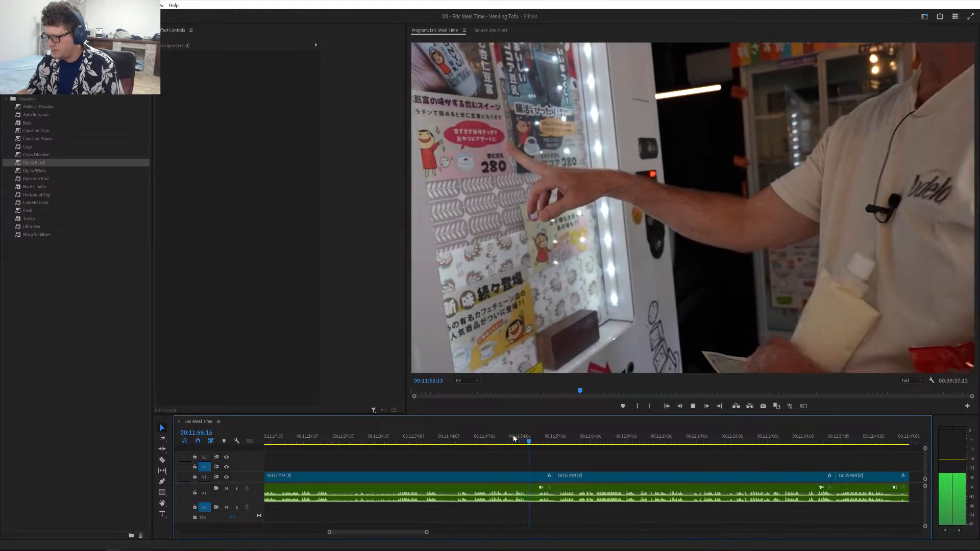
key(space)
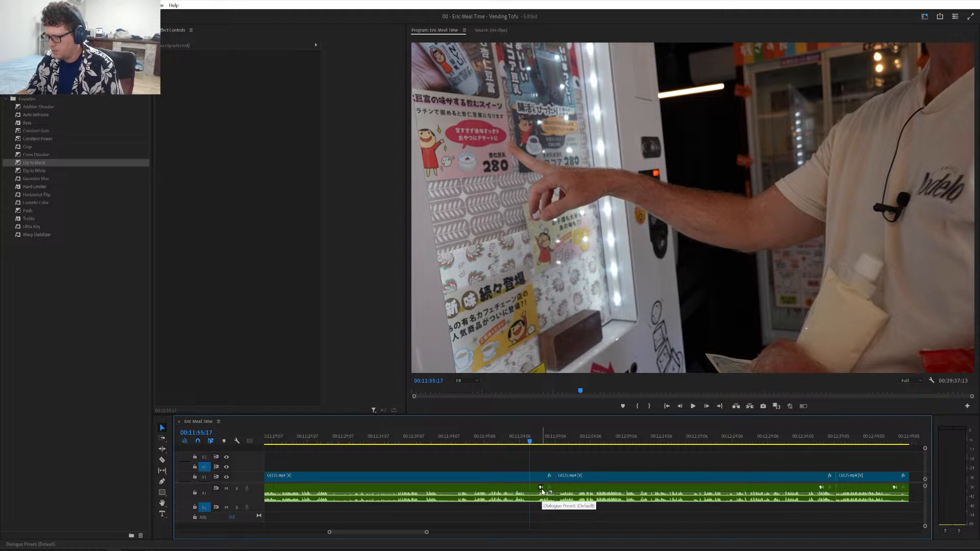
key(space)
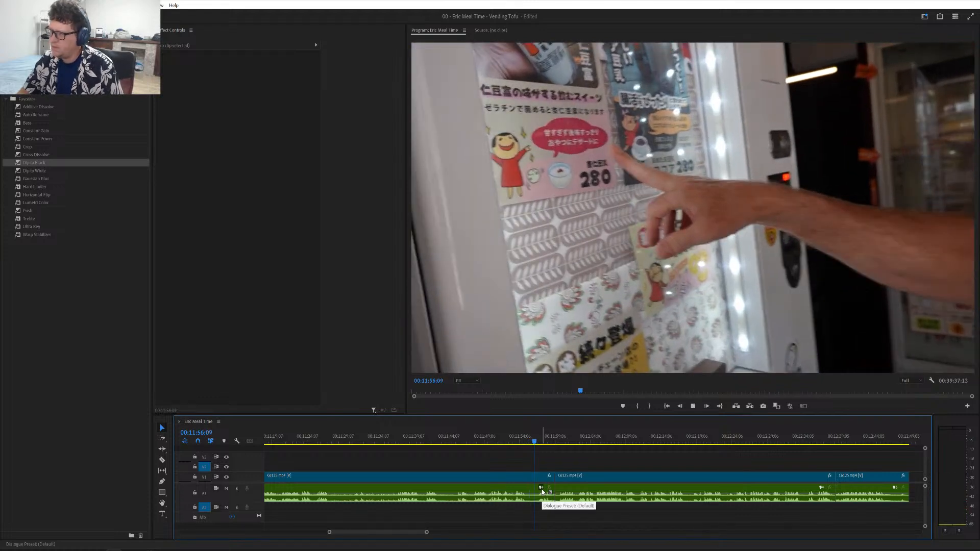
key(space)
- Shift the clips after the cut near 00:11:59 later, place the pouch clip directly at that cut, and delete the leftover gap after it
key(minus)
key(minus)
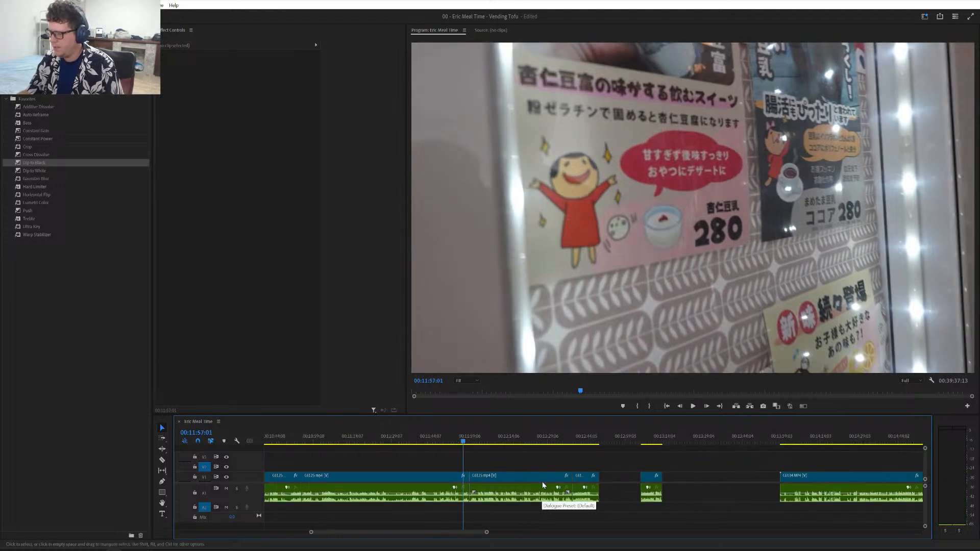
drag(540, 463, 698, 477)
click(682, 450)
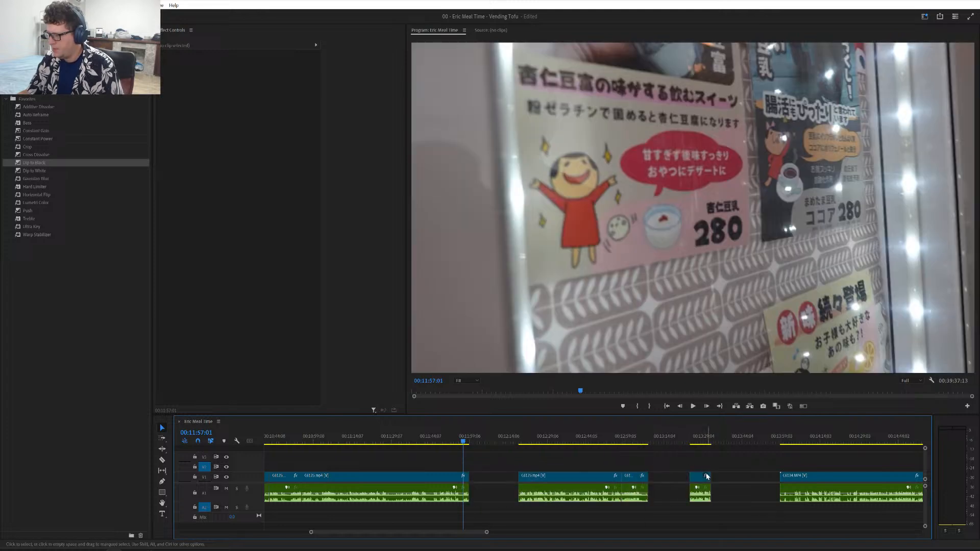
drag(701, 480, 484, 481)
click(505, 480)
key(Delete)
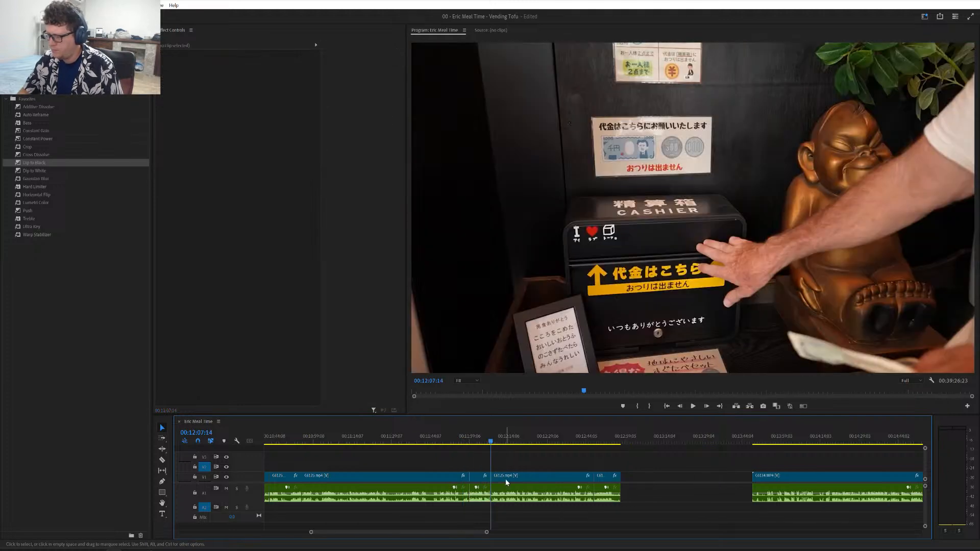
- Save the project and play the sequence from 00:11:55:07 through the inserted pouch clip to 00:12:11:02
click(459, 440)
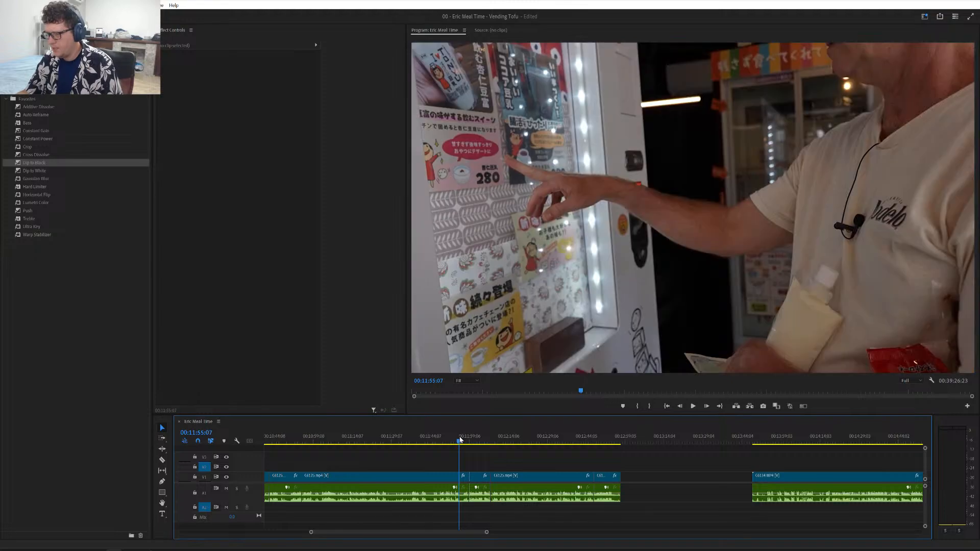
key(space)
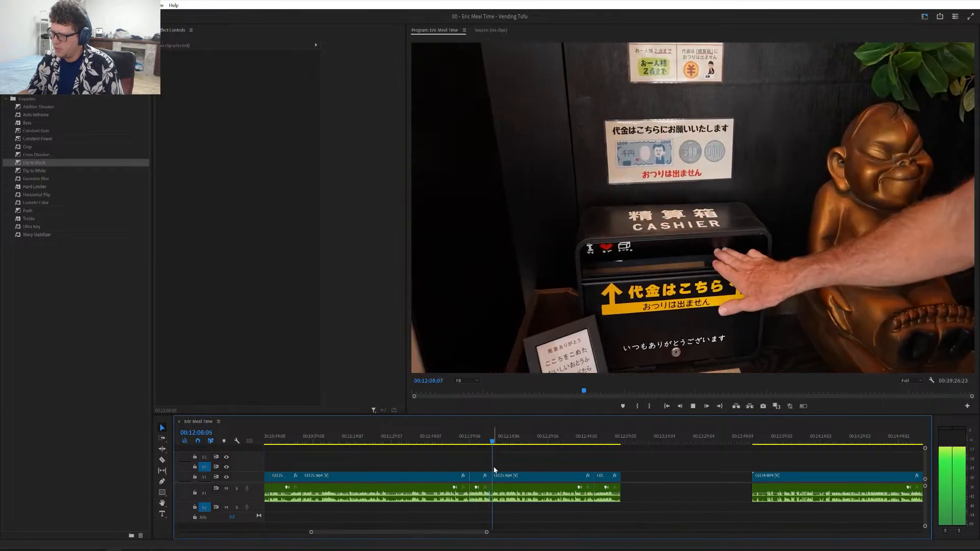
key(space)
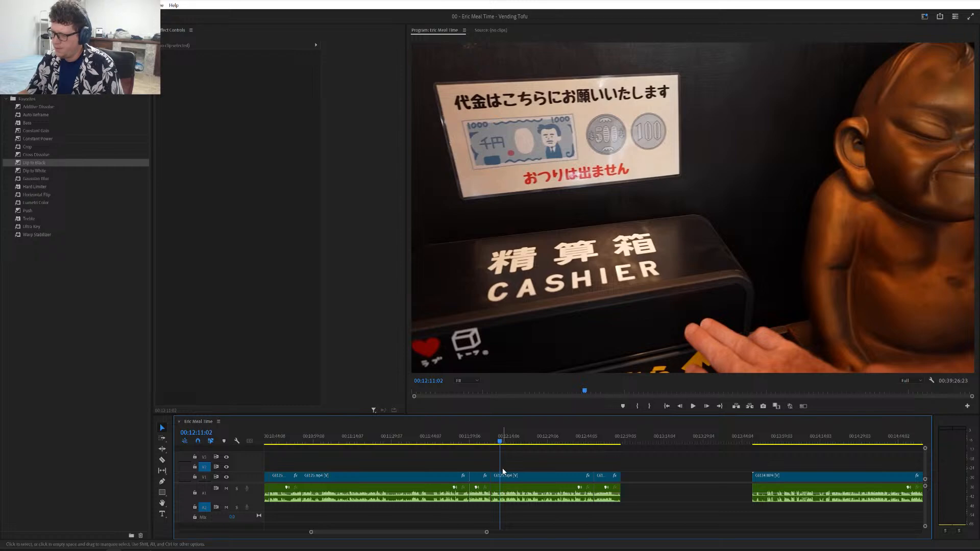
- Survey the timeline, scrubbing the vending machine footage from 00:01:41:11 and the food close-ups around 00:16:16:09
key(minus)
key(minus)
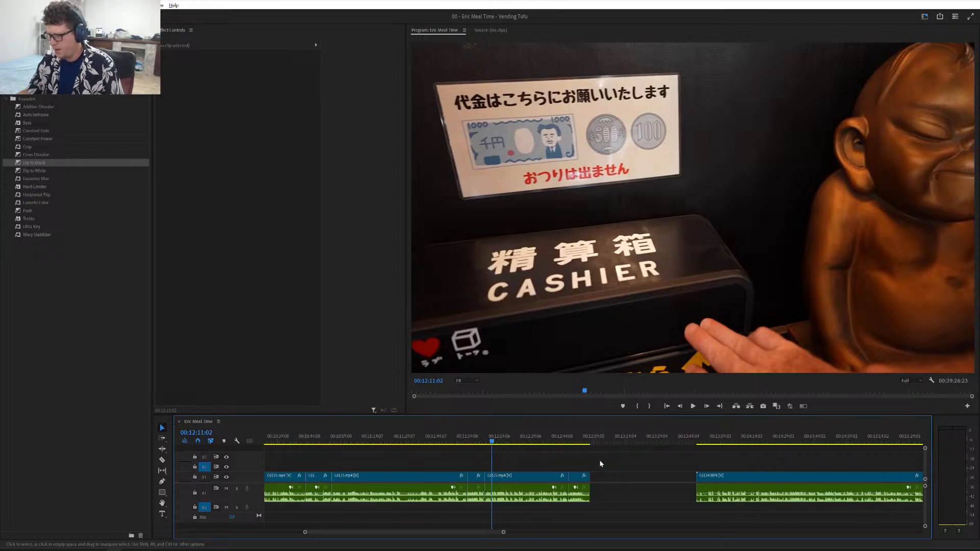
key(minus)
key(minus)
key(minus)
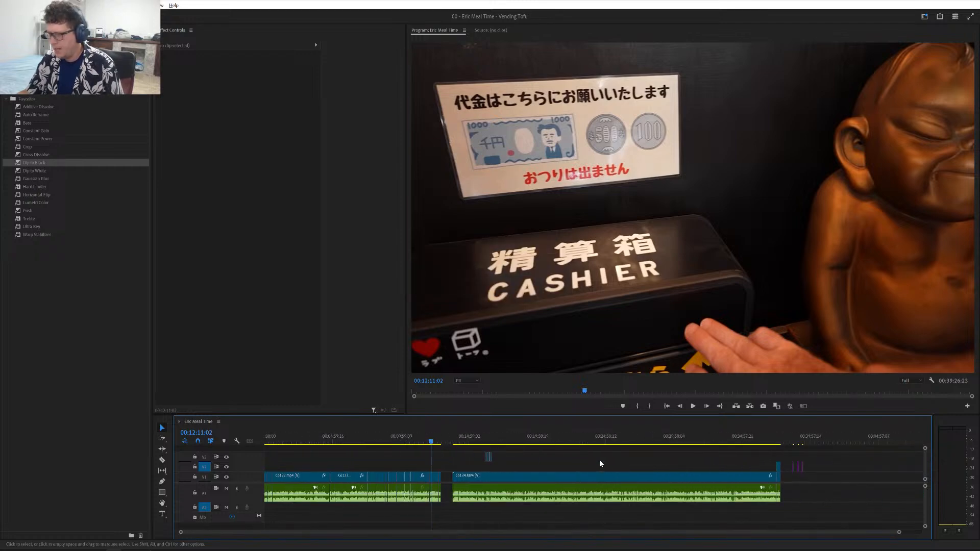
scroll(601, 464, down, 1)
alt+scroll(600, 460, up, 4)
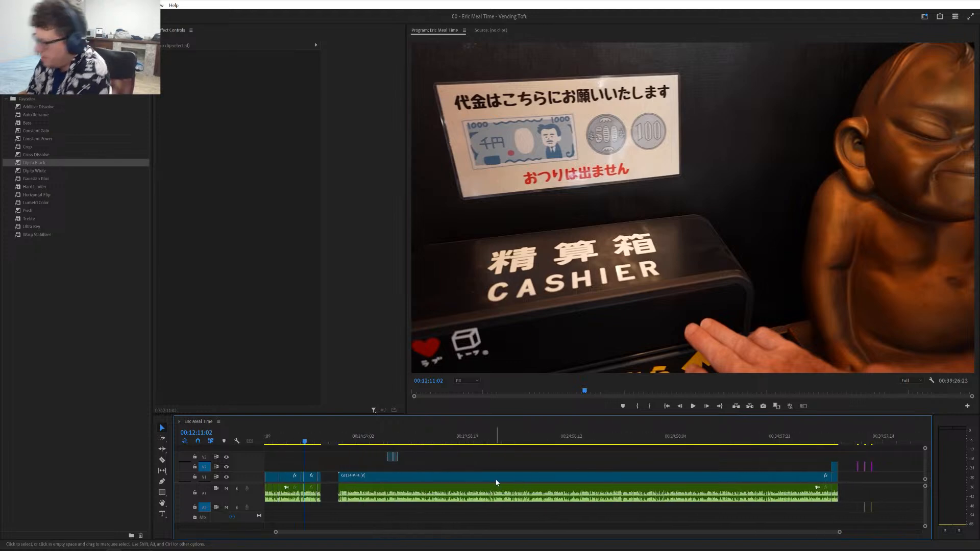
scroll(429, 479, up, 8)
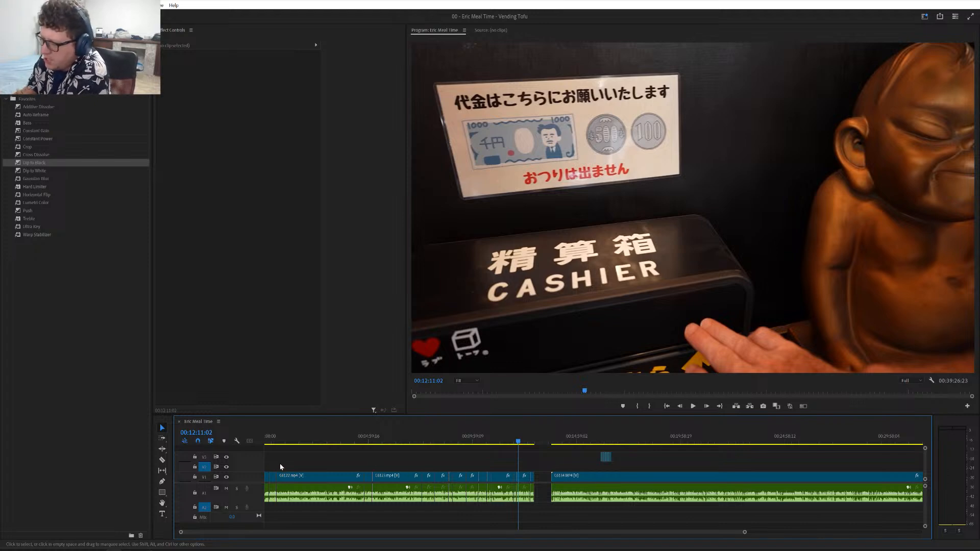
click(301, 438)
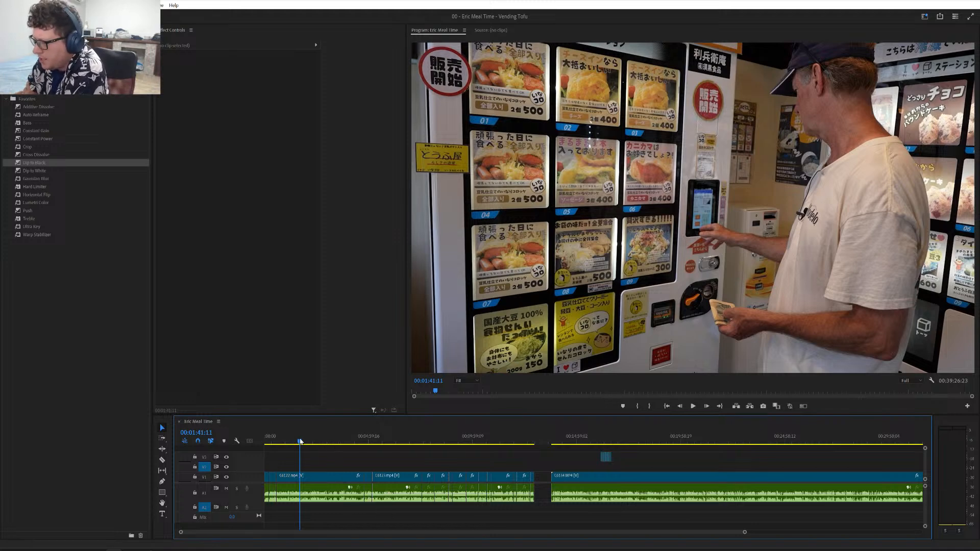
drag(301, 442, 386, 442)
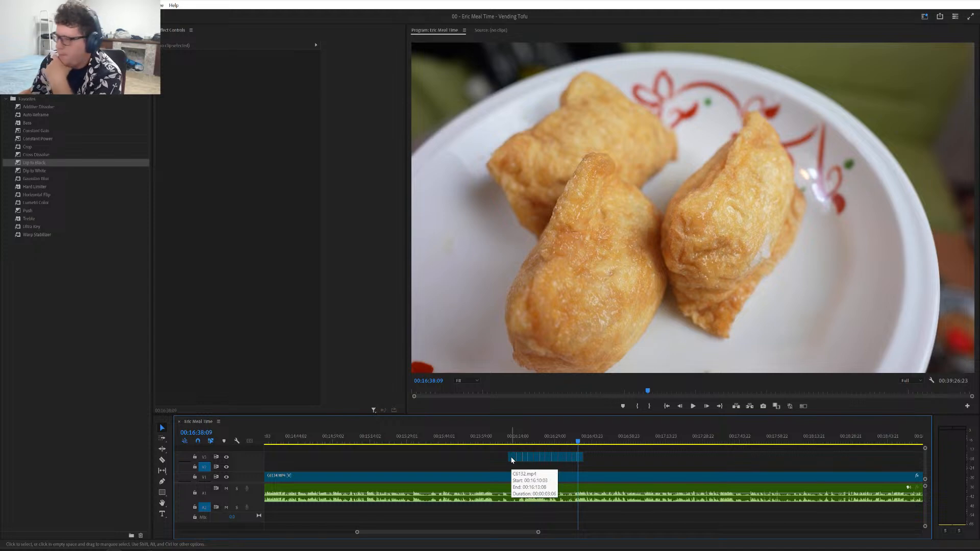
mouse_move(526, 445)
mouse_down()
mouse_move(507, 439)
mouse_move(525, 445)
mouse_up()
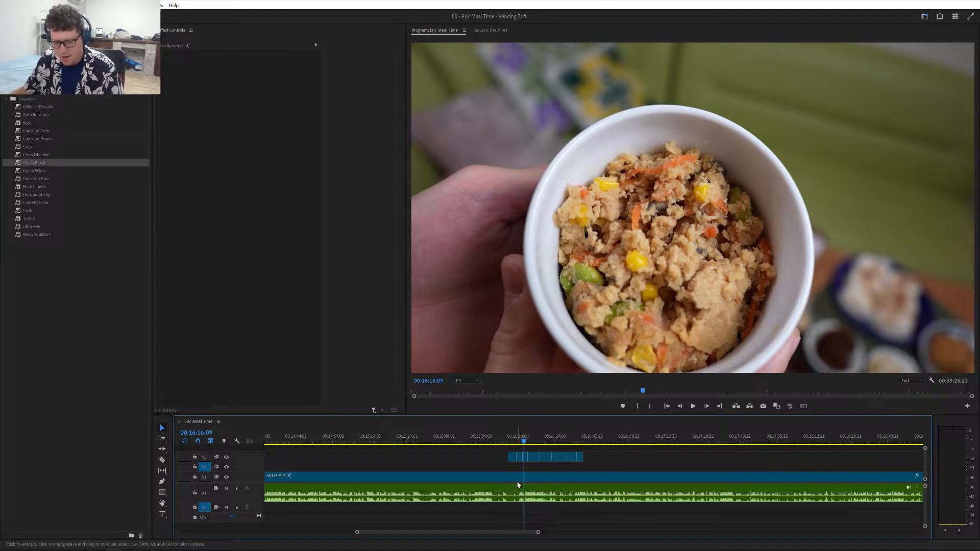
- Scrub through the long table meal clip to 00:19:11:19
key(minus)
key(minus)
key(minus)
key(minus)
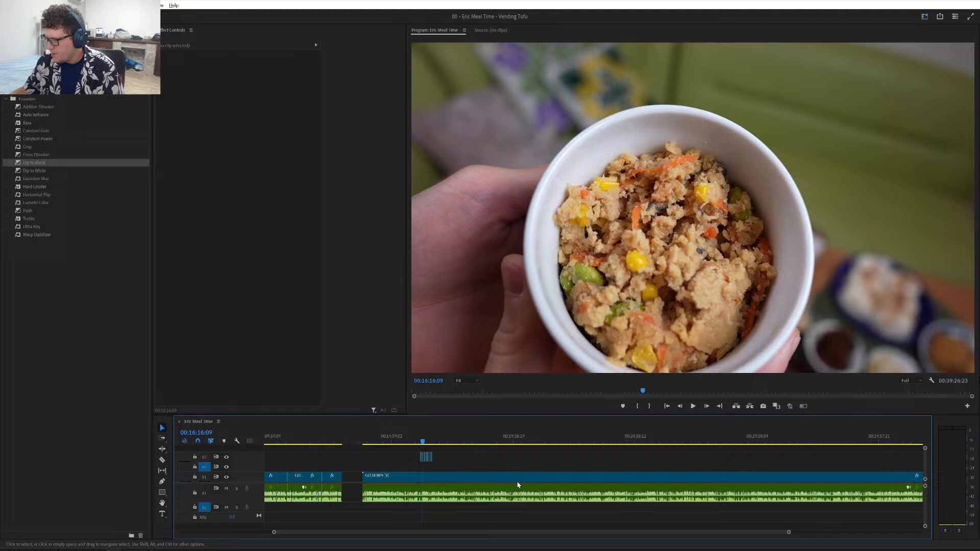
key(minus)
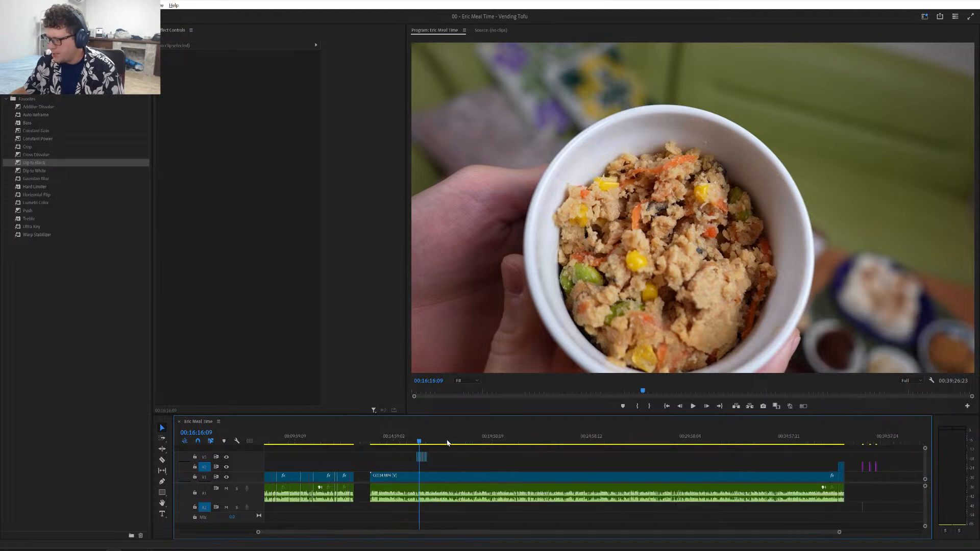
drag(447, 440, 478, 440)
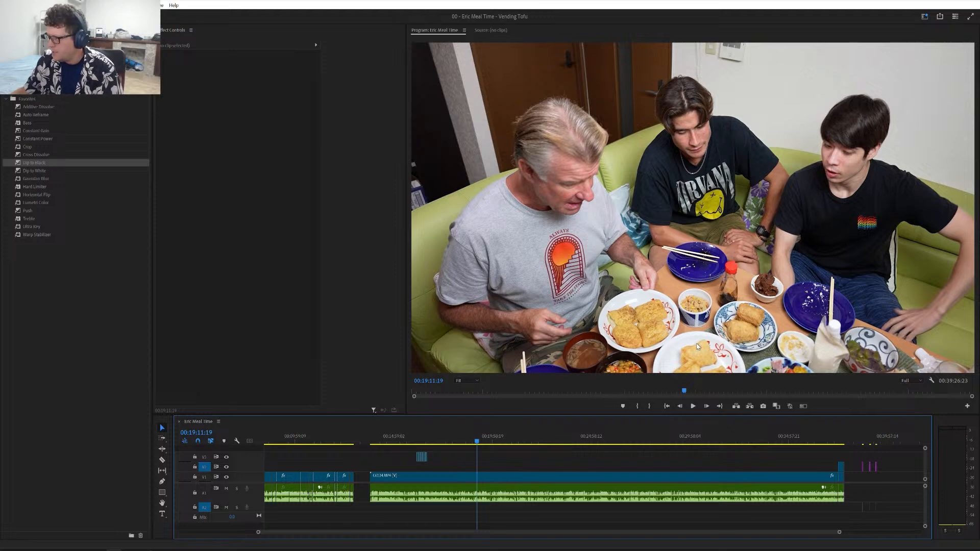
- Examine the end of the sequence at 00:37:33:23 and the effect settings of the two stacked end-screen clips
click(867, 442)
scroll(869, 461, up, 3)
scroll(870, 463, up, 3)
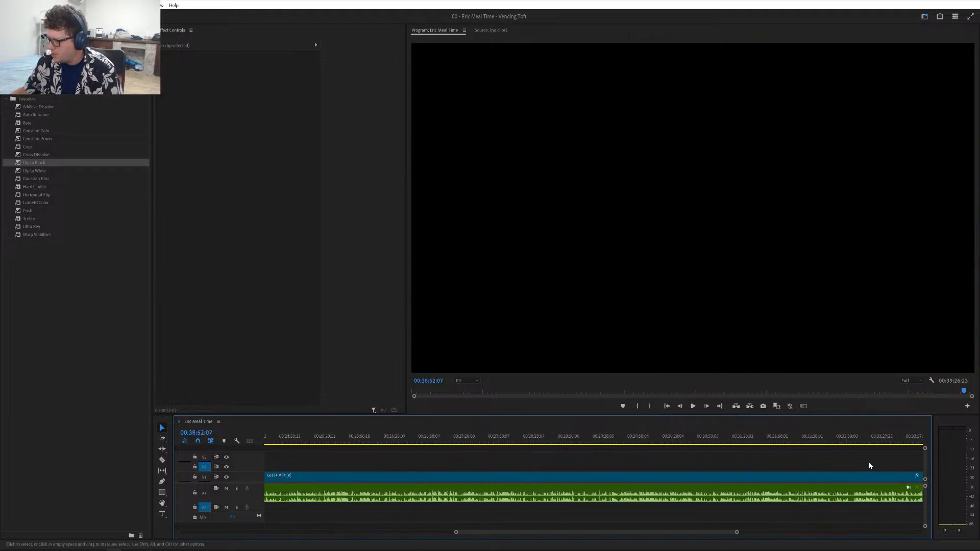
scroll(869, 461, up, 4)
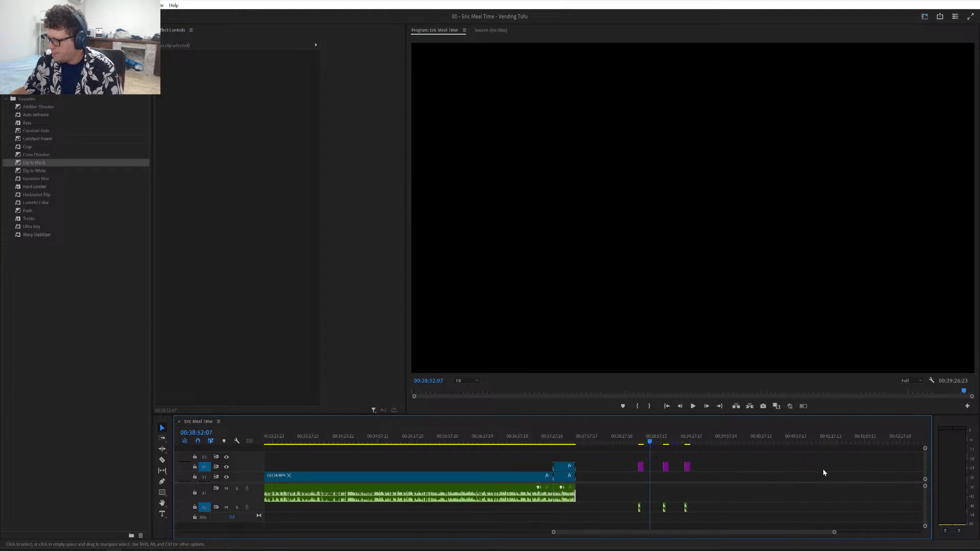
scroll(779, 476, up, 2)
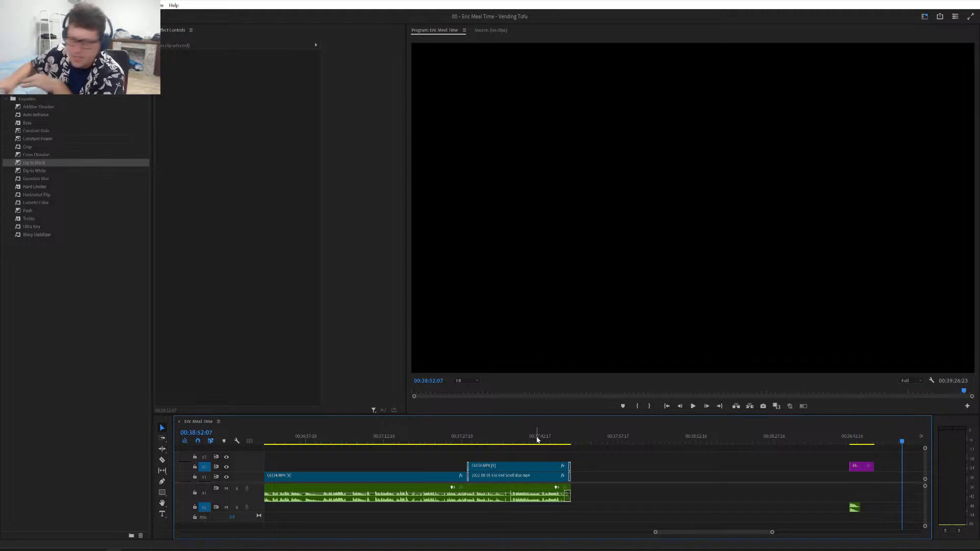
click(495, 441)
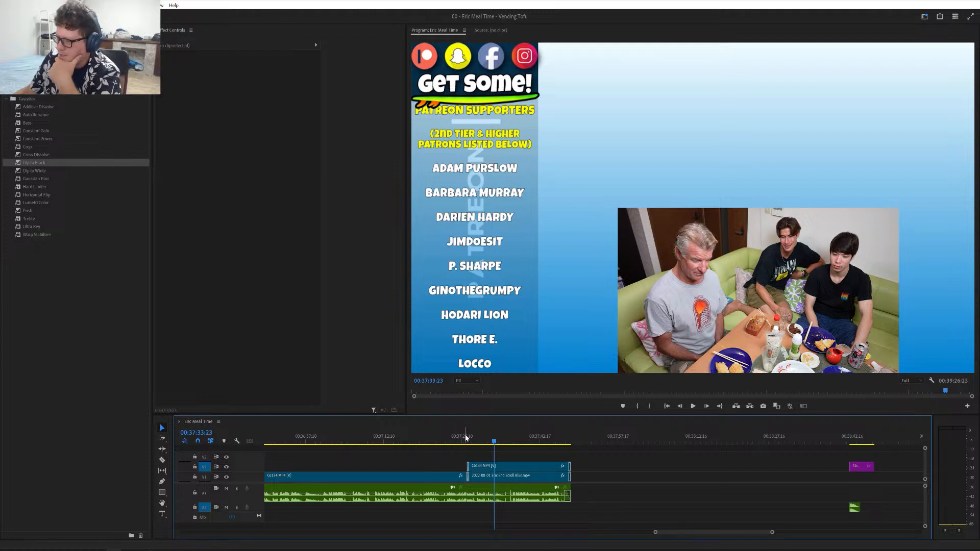
click(485, 467)
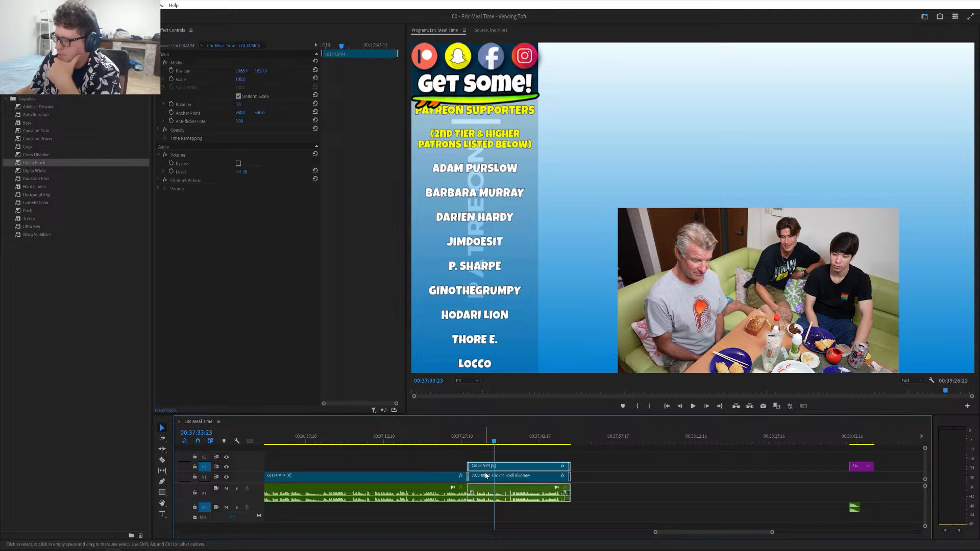
click(485, 477)
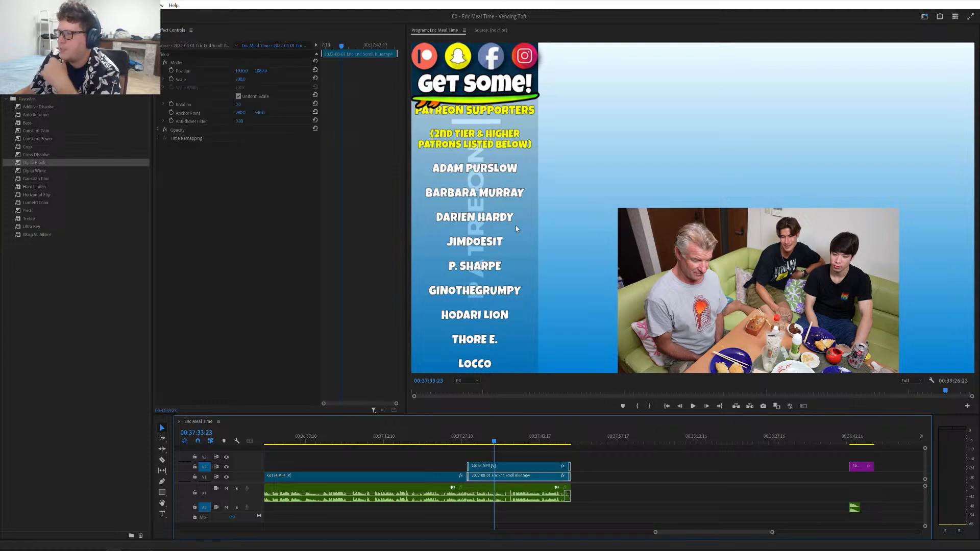
- Play the change into the end screen from 00:37:27:17 and the sequence's last seconds from about 00:37:47:20
click(462, 442)
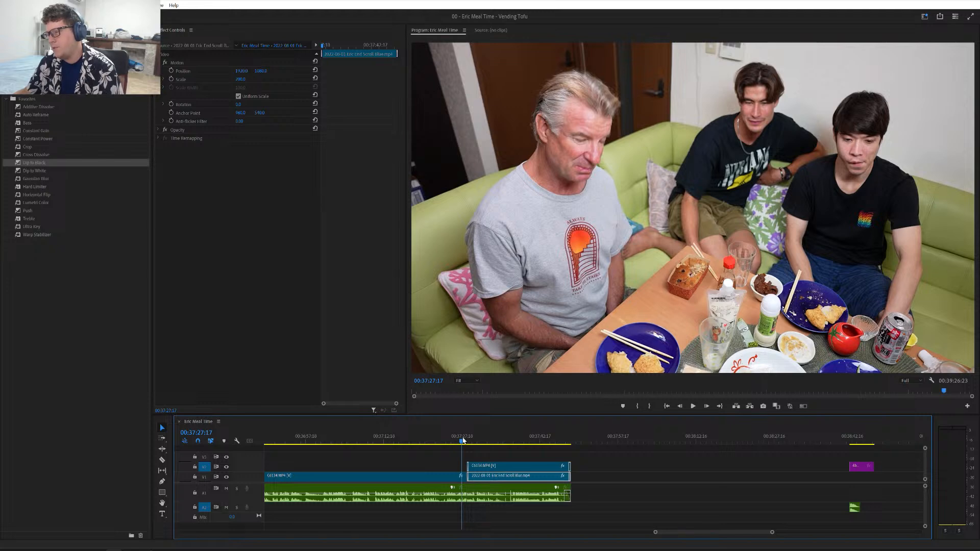
key(space)
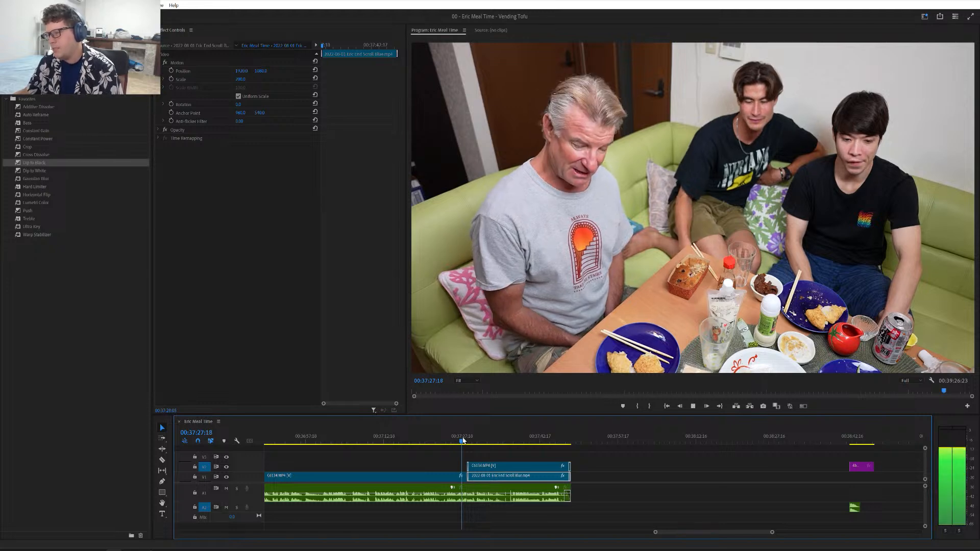
key(space)
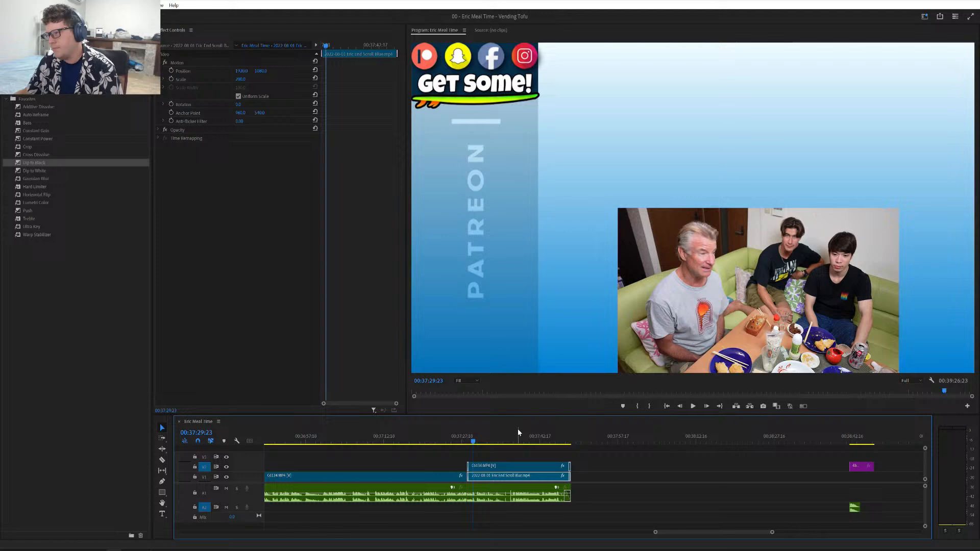
click(568, 442)
key(space)
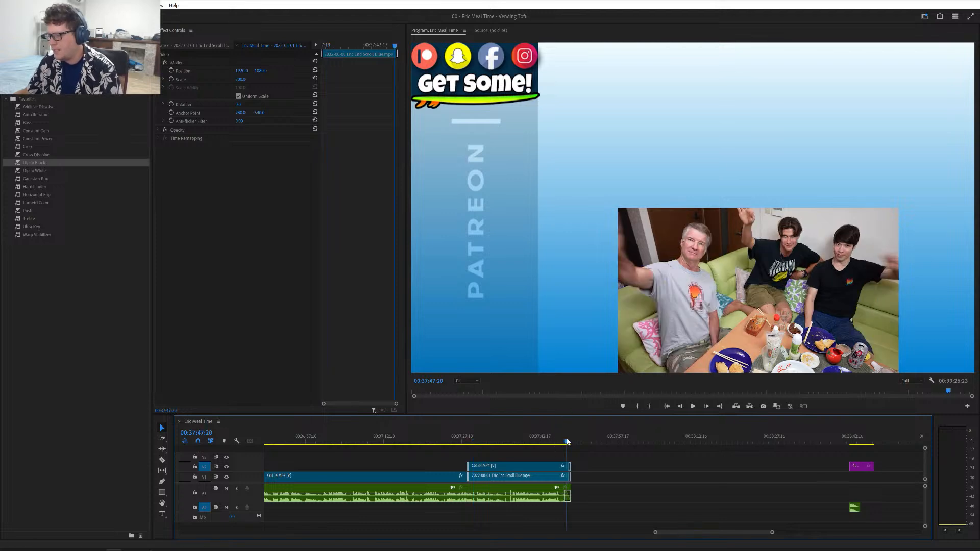
key(space)
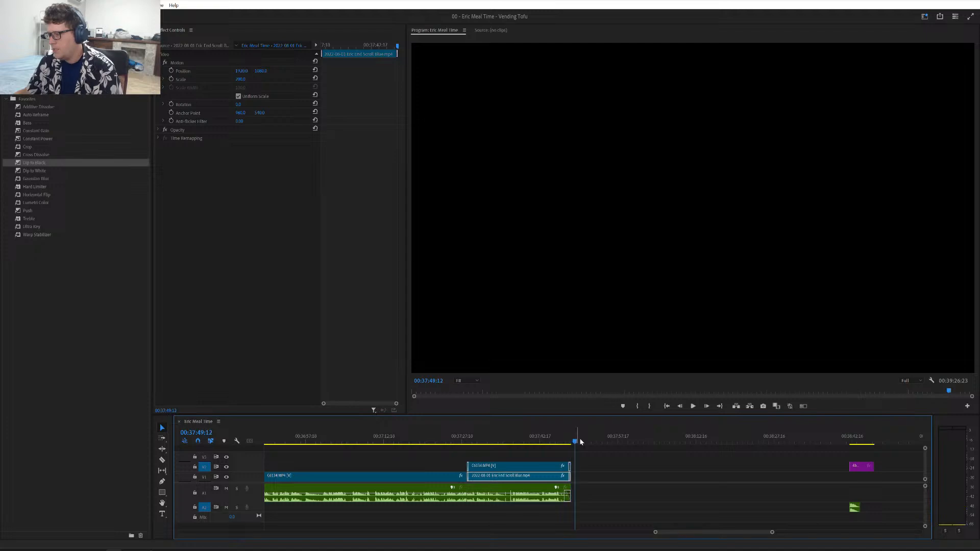
scroll(600, 469, down, 1)
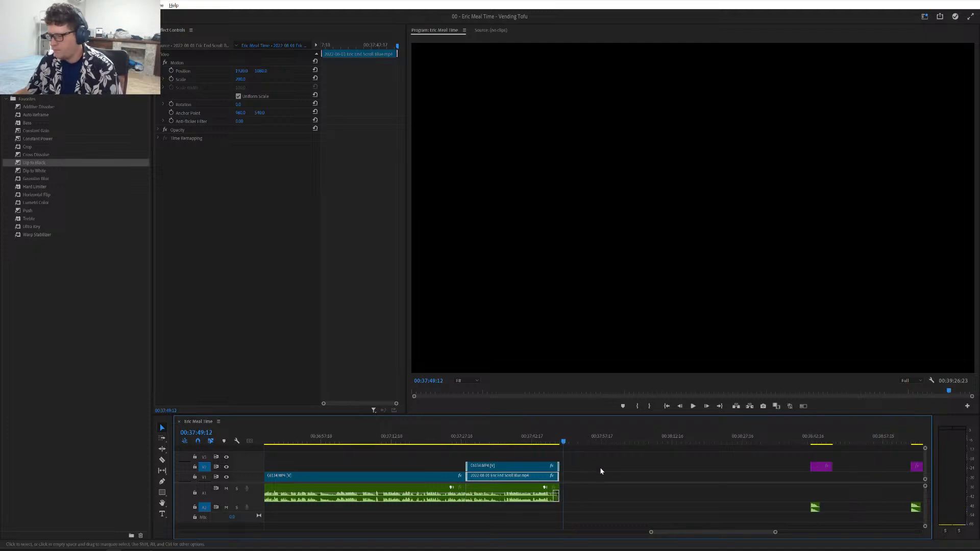
- Inspect the Nom rating graphic after the end screen, then reveal 4b-Nom.psd in File Explorer and look through its folder
scroll(599, 467, down, 4)
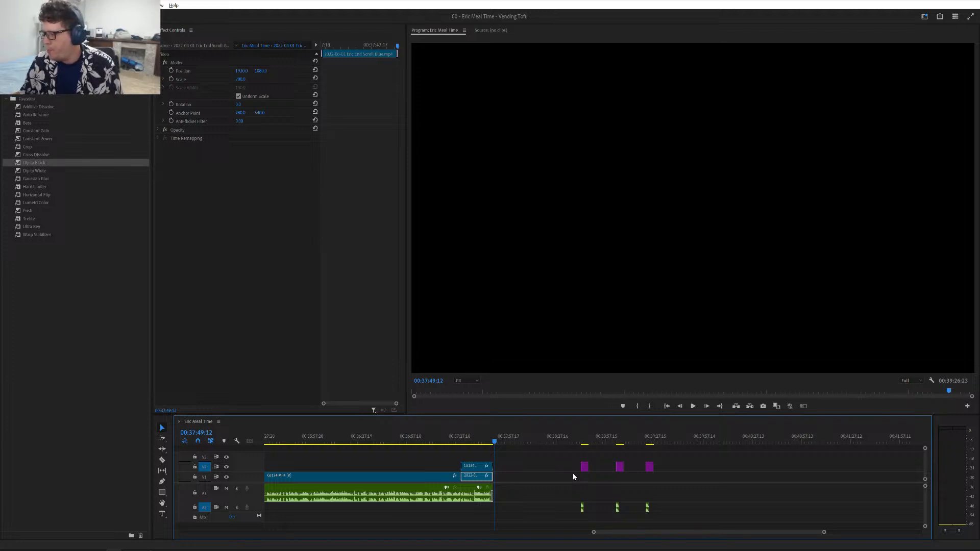
mouse_move(130, 549)
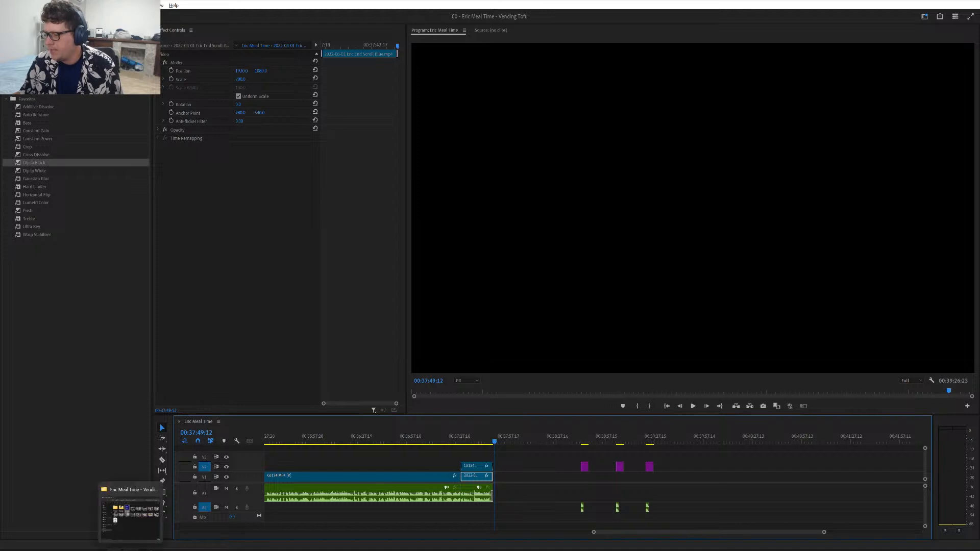
click(585, 442)
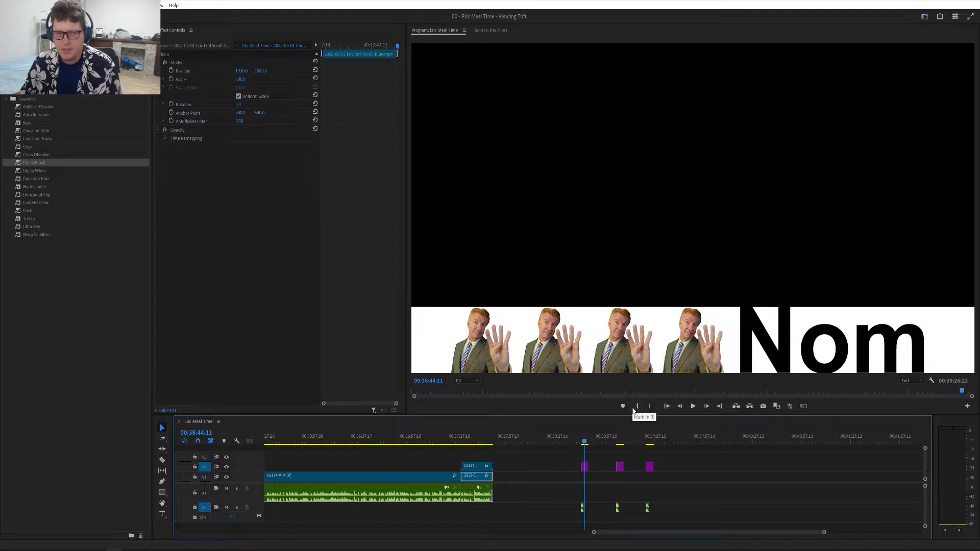
right_click(585, 468)
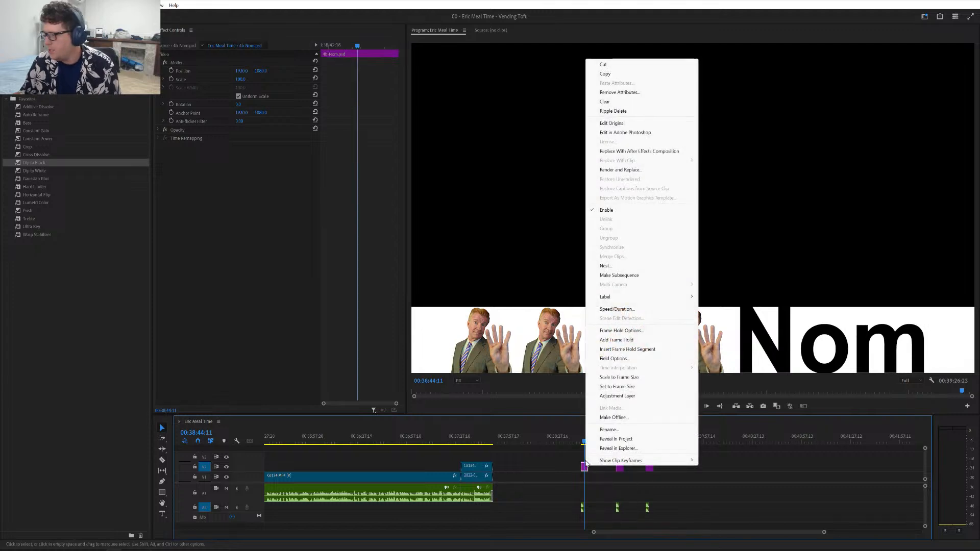
click(606, 449)
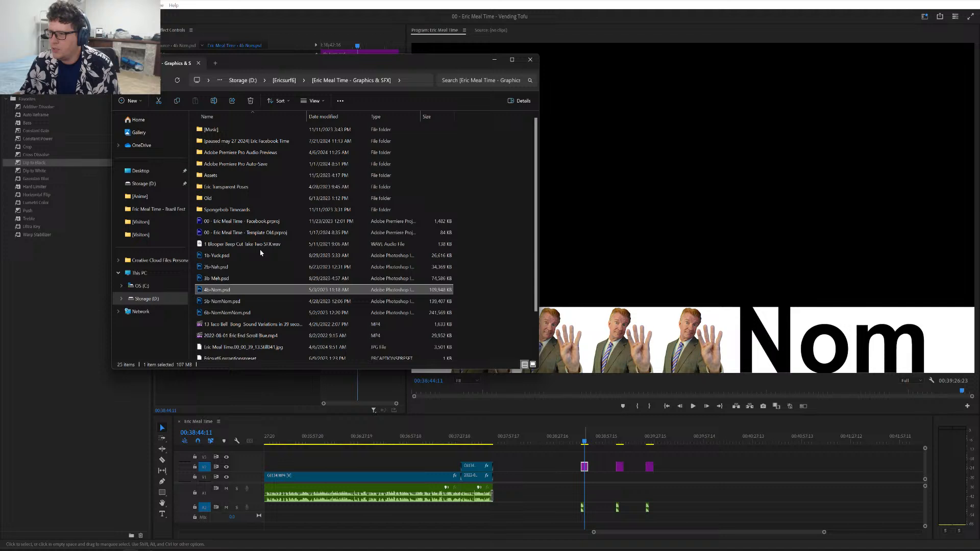
scroll(237, 163, down, 2)
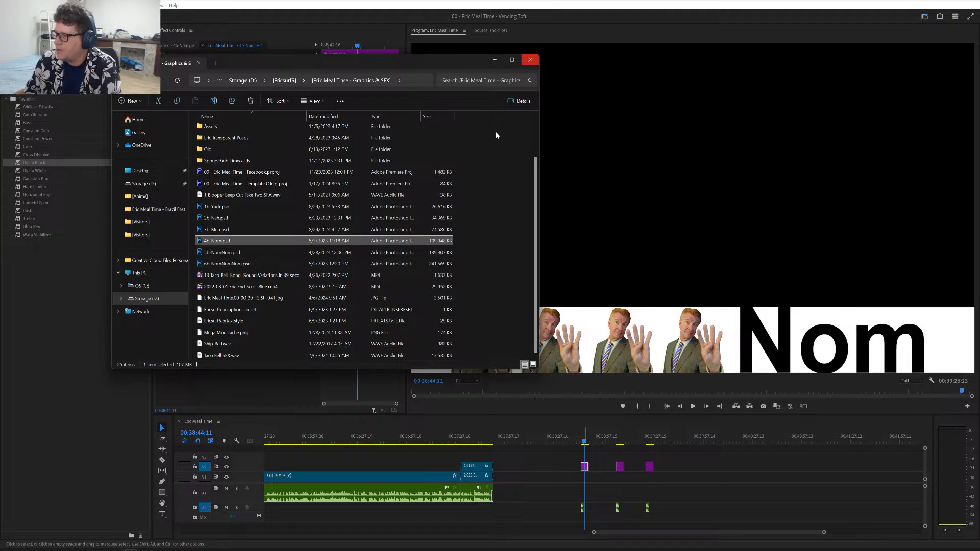
click(495, 59)
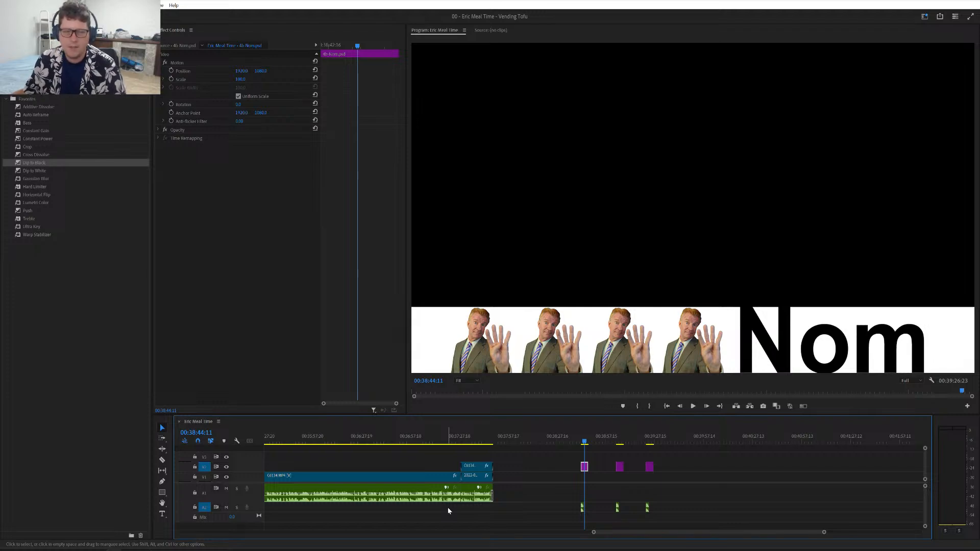
- Switch to File Explorer and browse the [Music] folder's tracks and the [Old Epidemic Sound] subfolder
key(alt+Tab)
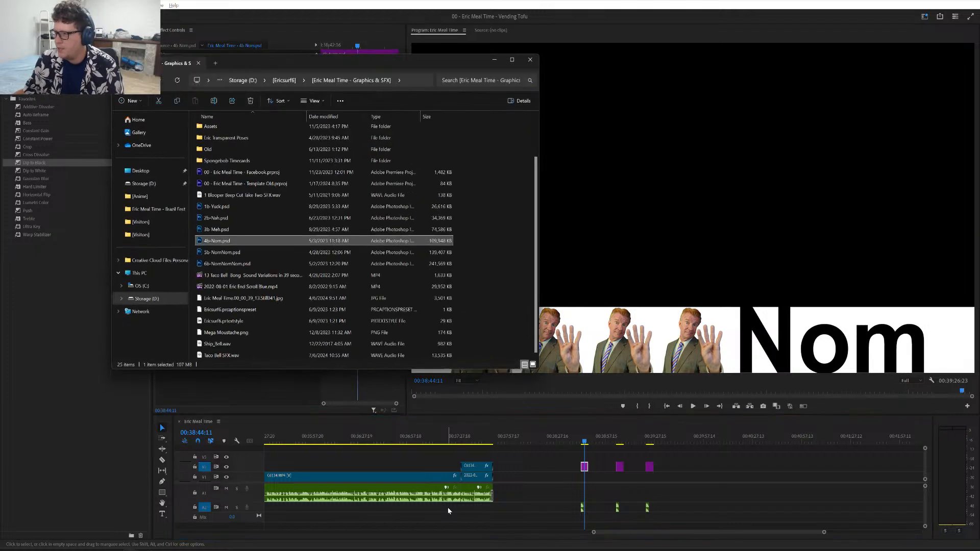
scroll(235, 168, up, 2)
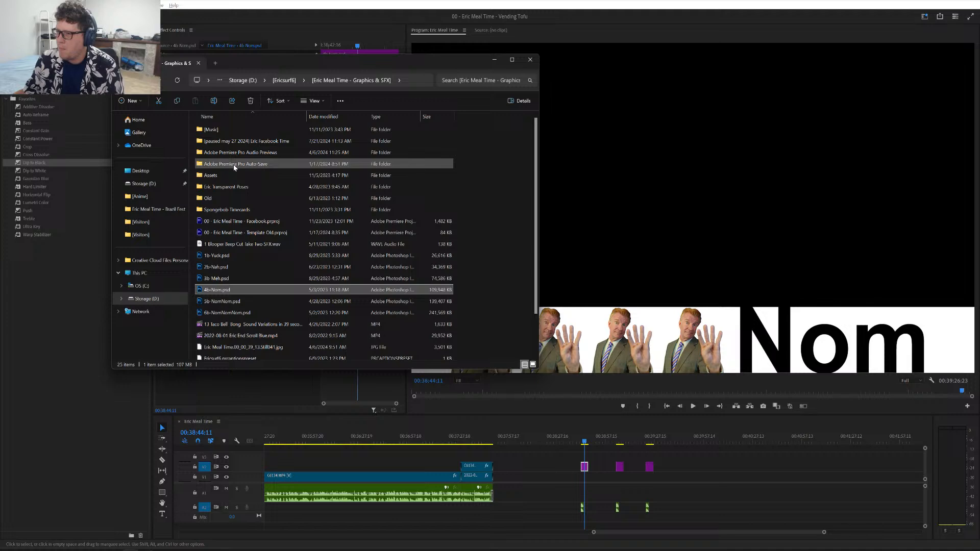
double_click(222, 132)
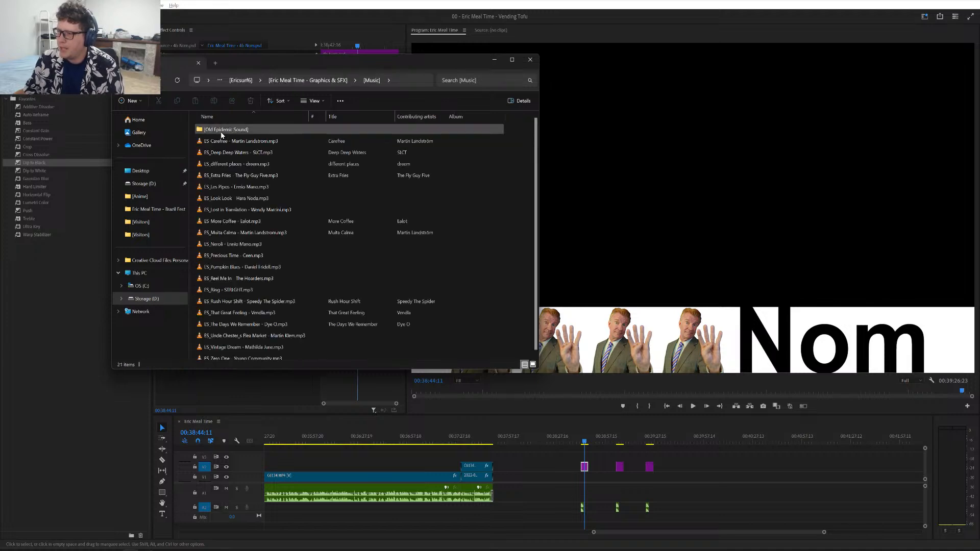
scroll(254, 183, down, 1)
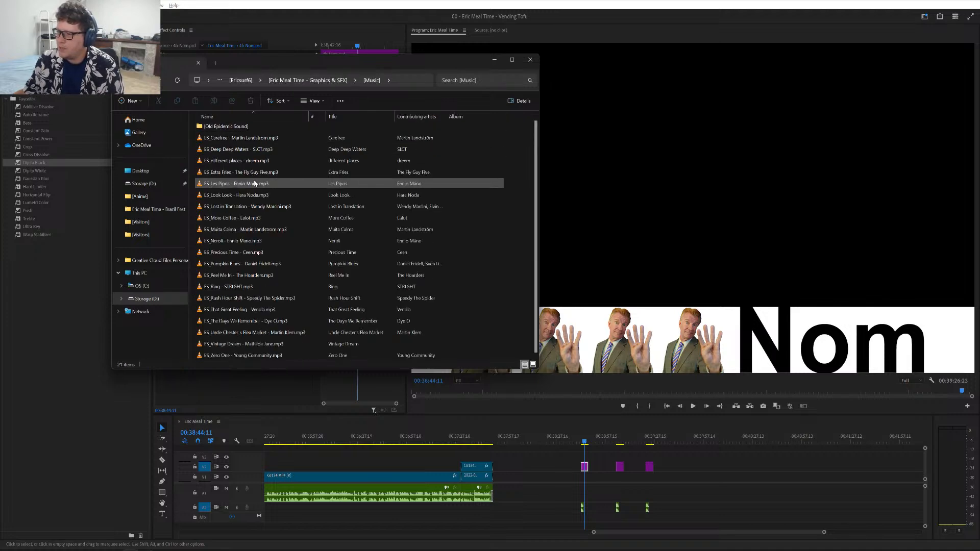
scroll(237, 132, up, 1)
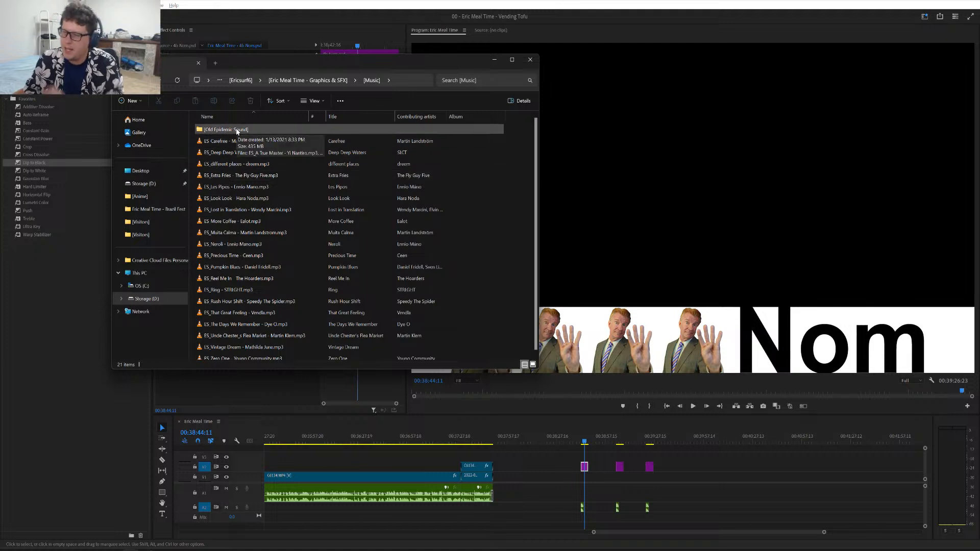
double_click(236, 131)
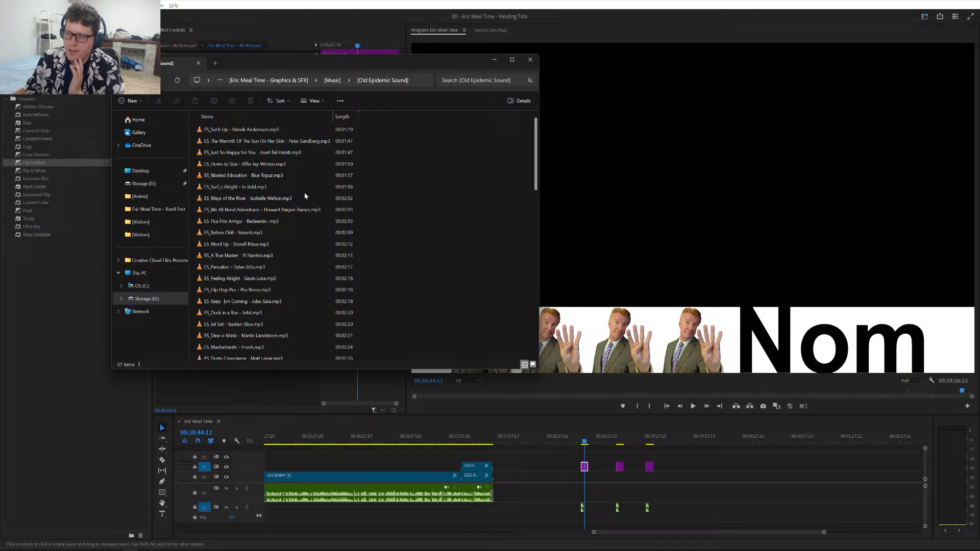
click(338, 81)
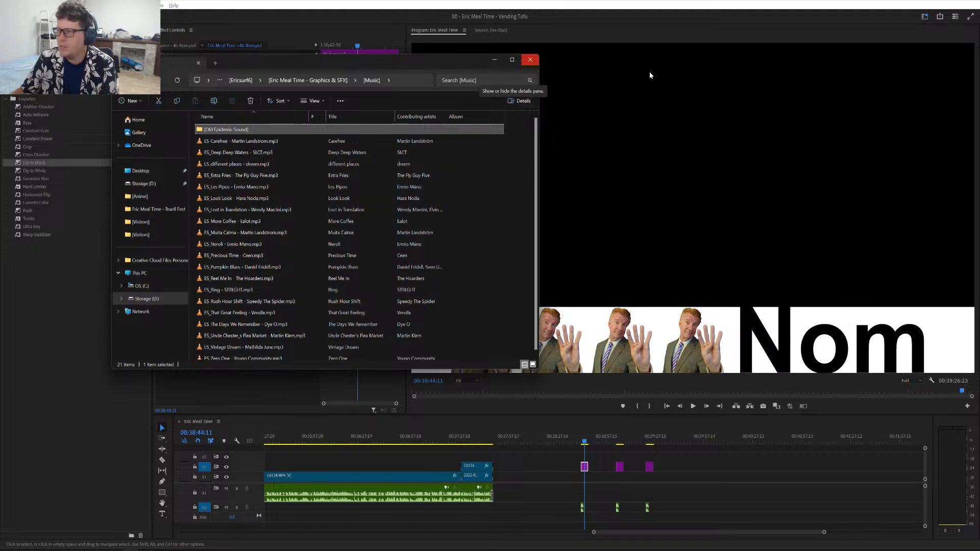
click(494, 61)
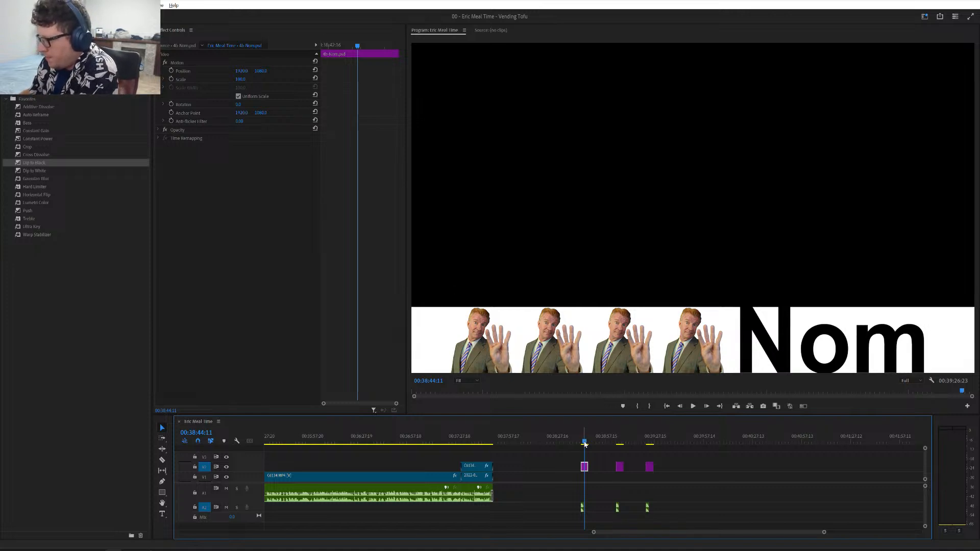
- Check the second rating graphic at 00:39:06:17 and survey the whole sequence on the timeline
drag(585, 444, 619, 451)
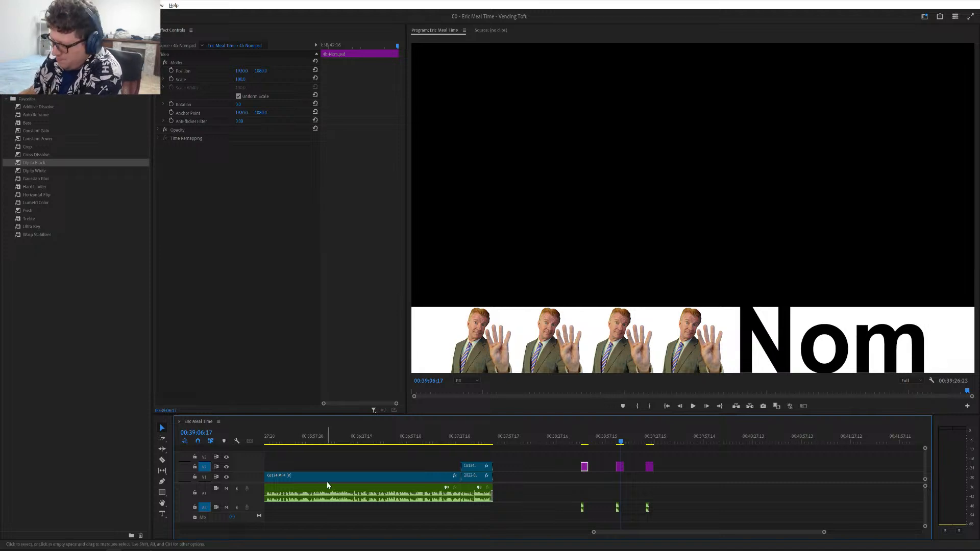
scroll(385, 475, left, 2)
scroll(384, 475, left, 1)
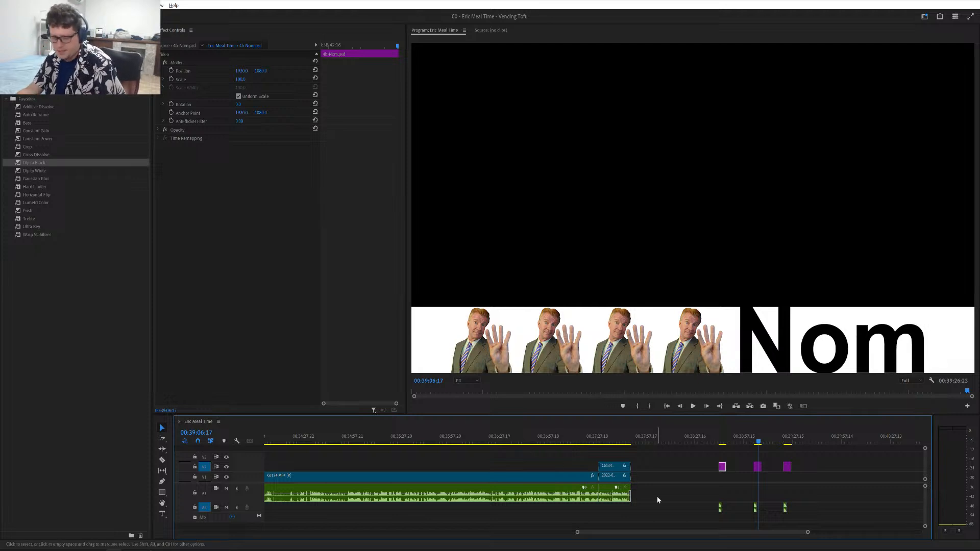
key(minus)
key(minus)
key(minus)
key(minus)
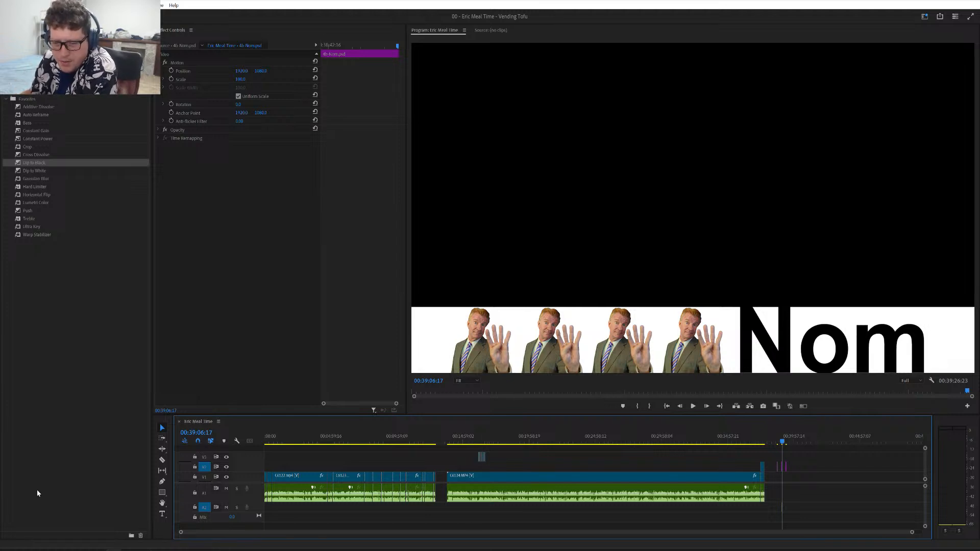
key(alt+Tab)
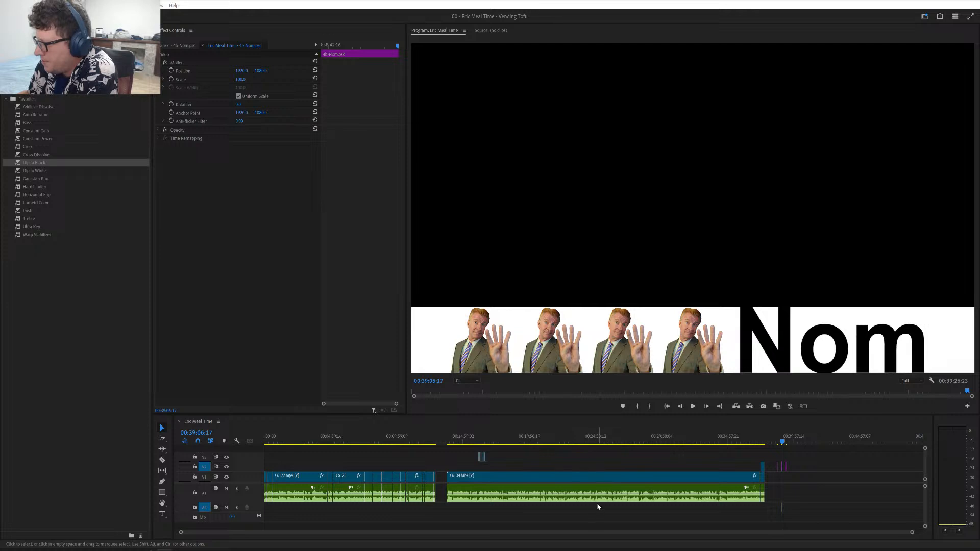
- Find the soy milk pouch close-up among the V3 food shots and move it earlier to start at 00:15:15:16
click(499, 444)
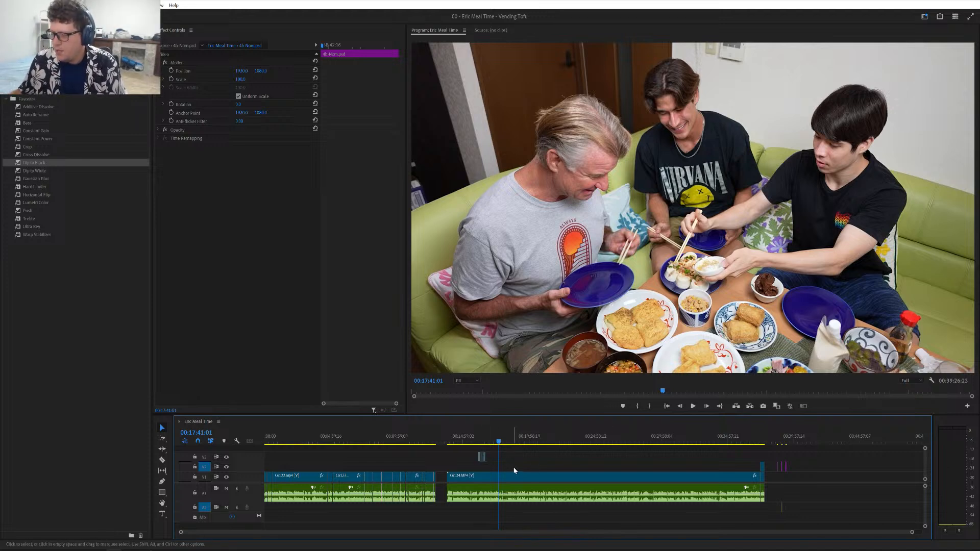
scroll(495, 455, up, 8)
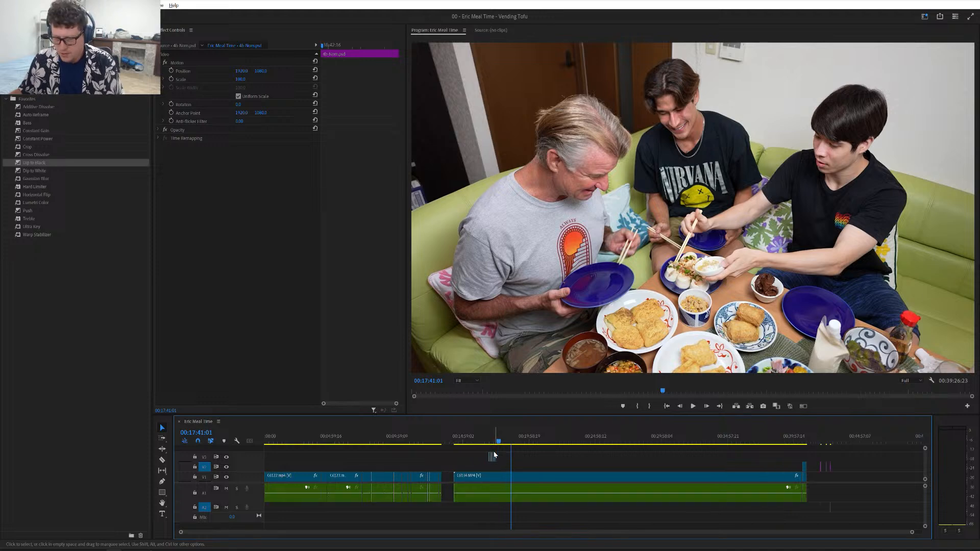
scroll(494, 455, down, 10)
scroll(493, 451, down, 4)
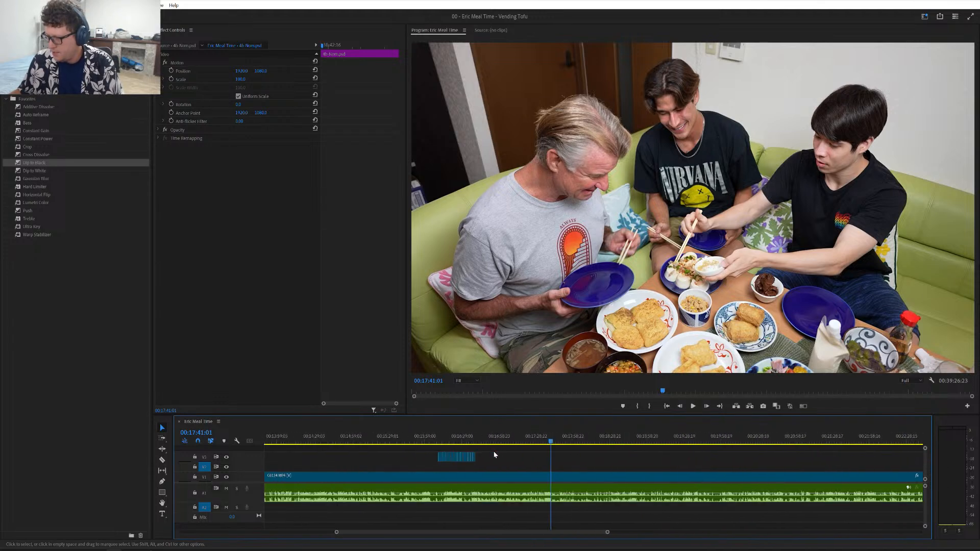
scroll(390, 457, up, 2)
drag(323, 444, 529, 446)
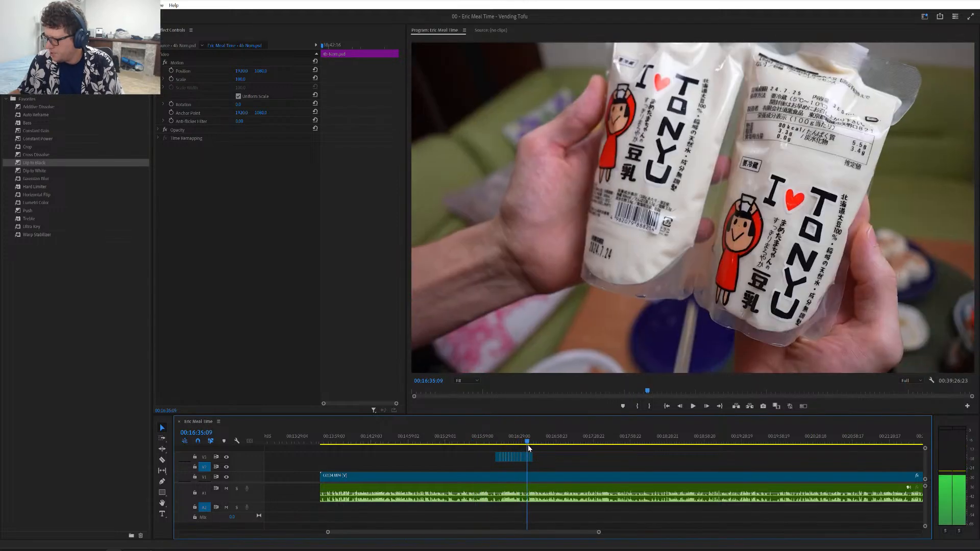
scroll(536, 454, up, 4)
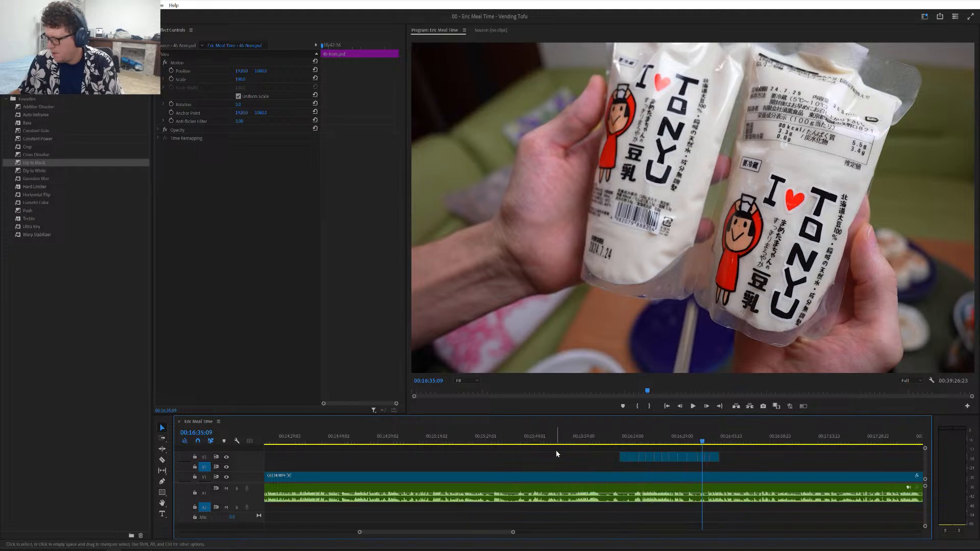
click(699, 459)
drag(699, 460, 444, 458)
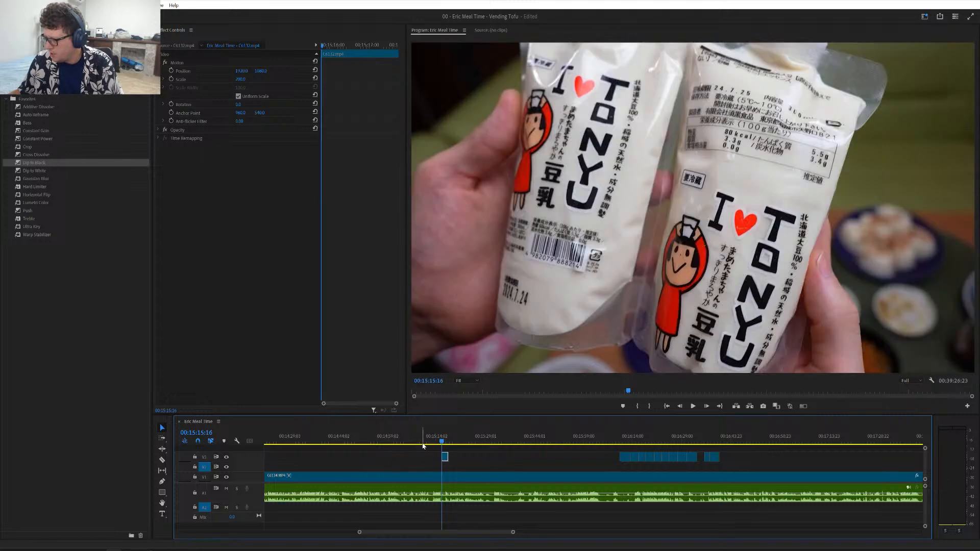
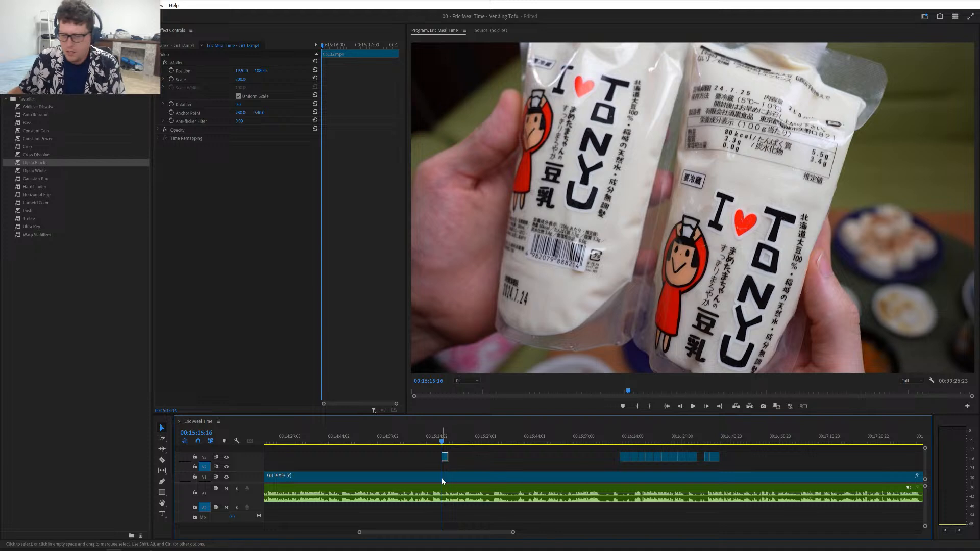
- Review the food close-ups and move the tofu shot with bonito flakes later on V3 to about 00:17:13
scroll(454, 487, right, 5)
scroll(544, 474, down, 3)
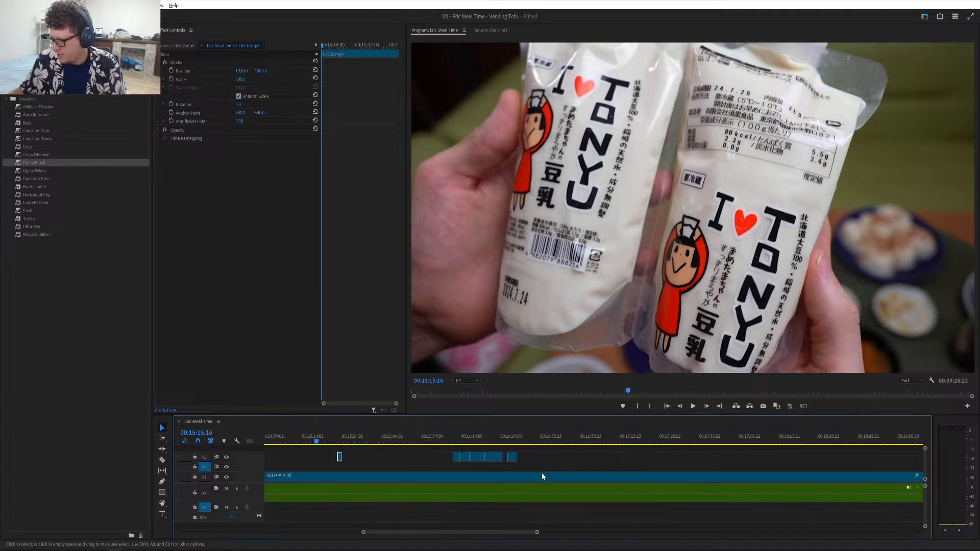
mouse_move(492, 440)
mouse_down()
mouse_move(545, 440)
mouse_move(479, 447)
mouse_up()
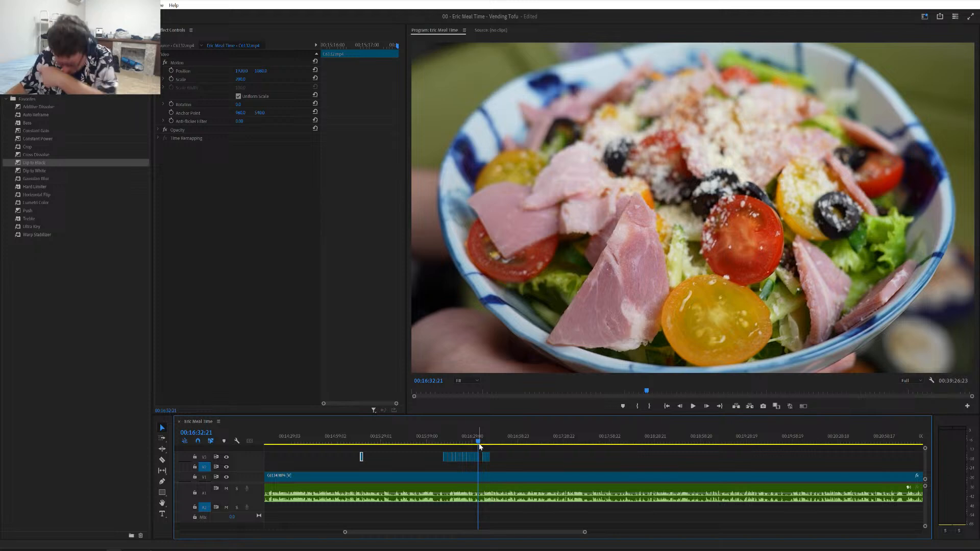
scroll(479, 448, up, 2)
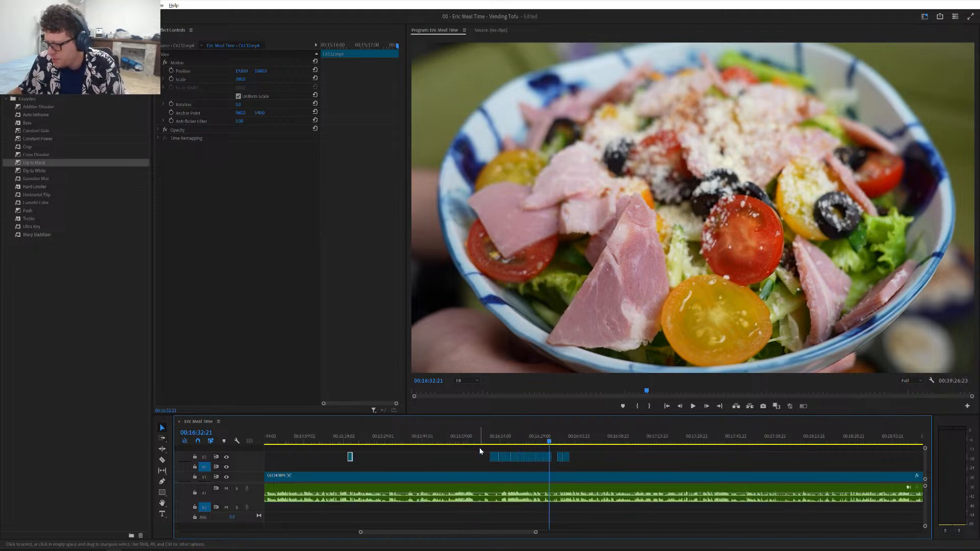
click(494, 443)
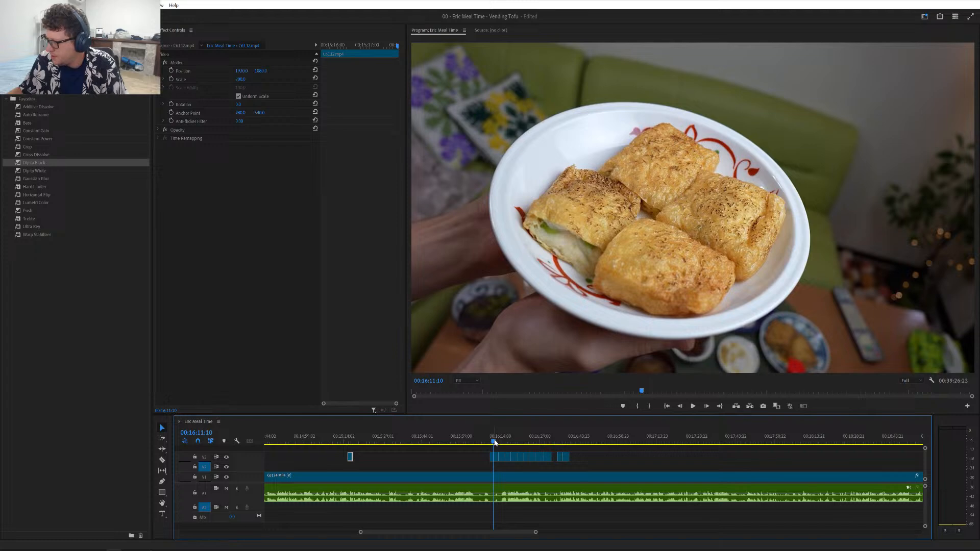
drag(495, 444, 540, 448)
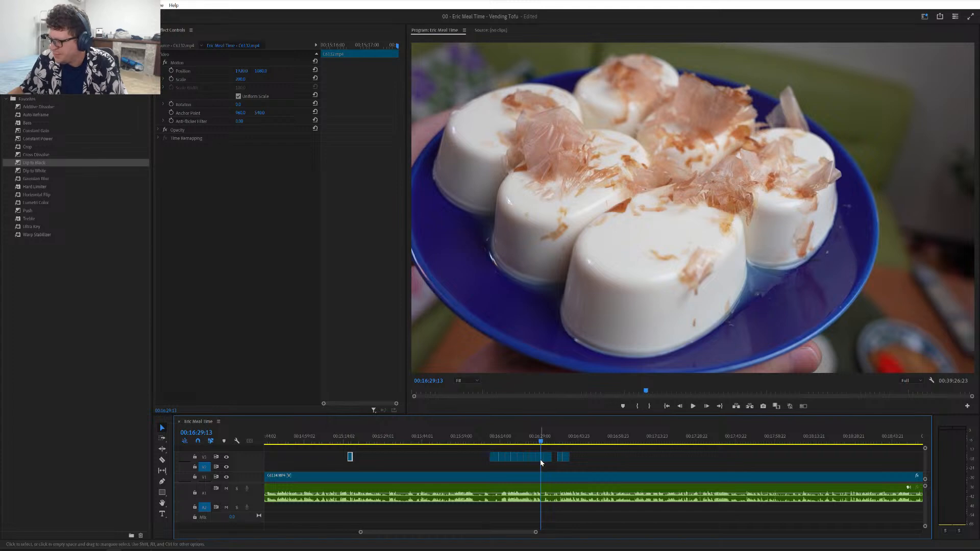
drag(541, 462, 658, 462)
click(685, 442)
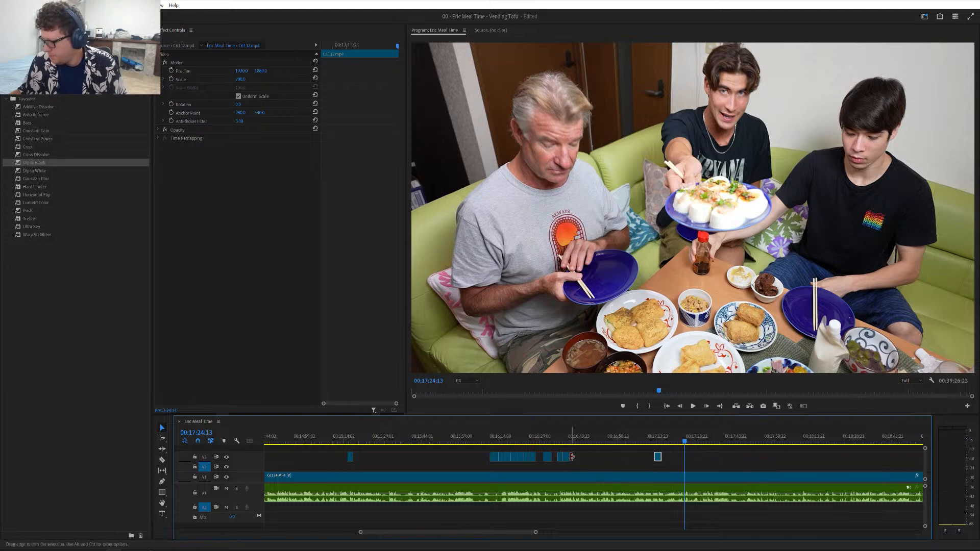
- Close the gaps between the remaining food close-ups on V3 and move the group later to about 00:22:00
mouse_move(547, 455)
mouse_down()
mouse_move(539, 456)
mouse_move(555, 459)
mouse_up()
key(ctrl+z)
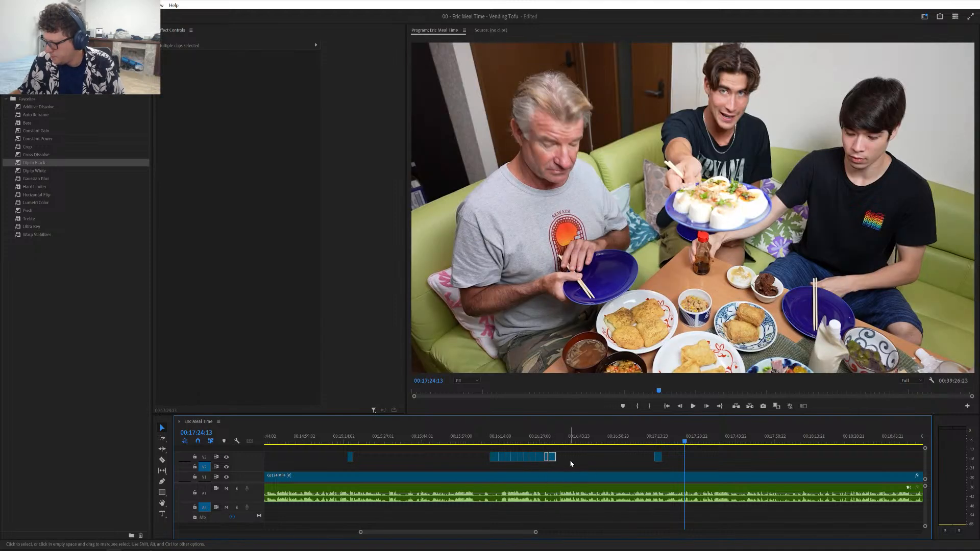
scroll(571, 464, down, 5)
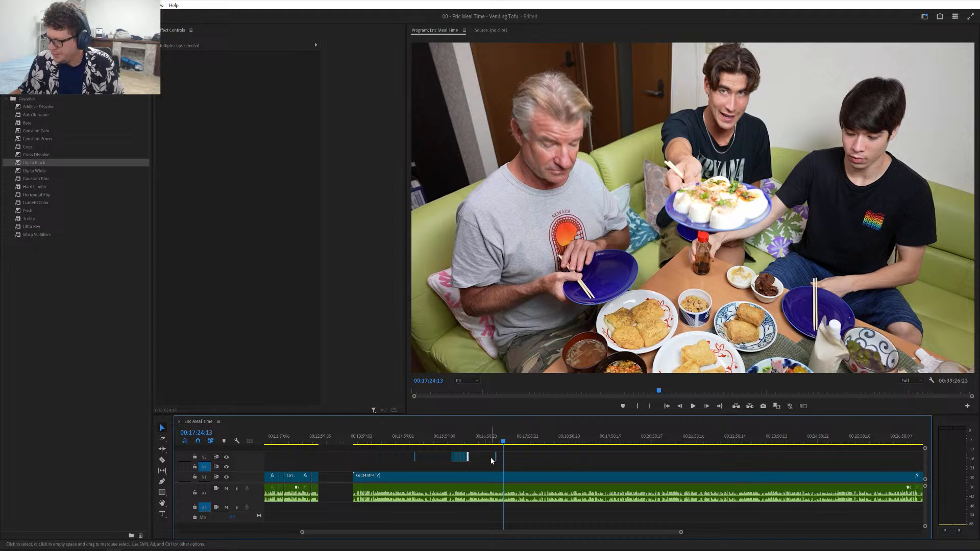
drag(478, 456, 702, 461)
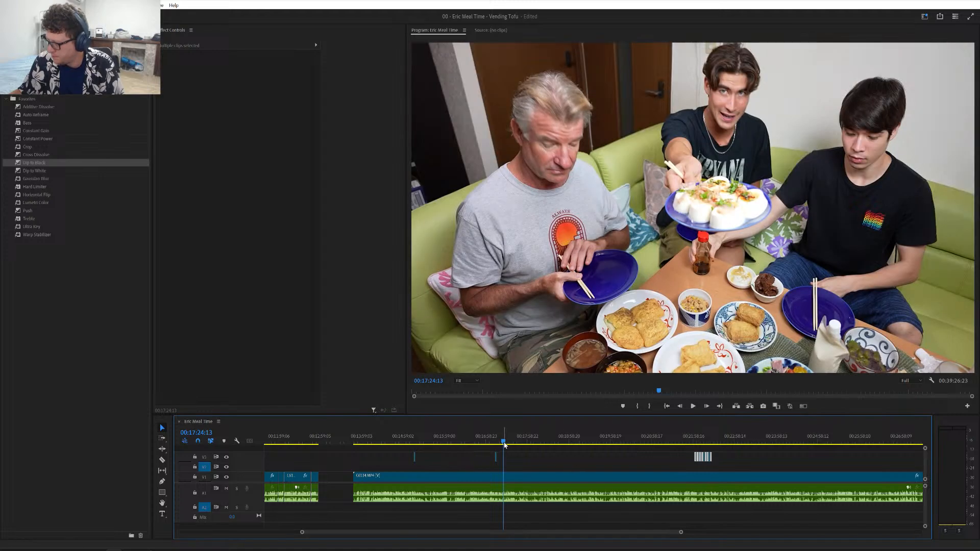
- Move the group of food close-ups on V3 earlier to start at 00:19:34:19, where the fried tofu is being eaten
drag(503, 443, 594, 446)
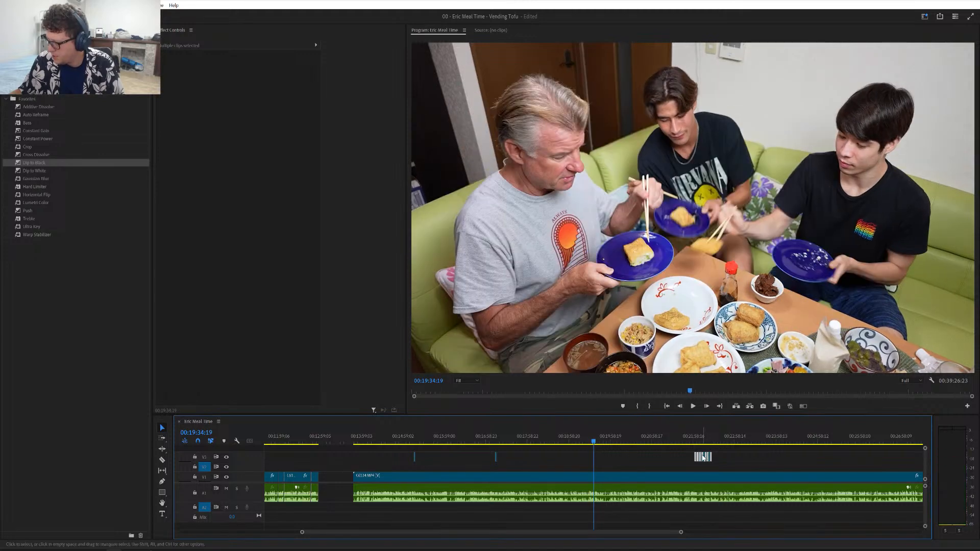
drag(704, 457, 610, 462)
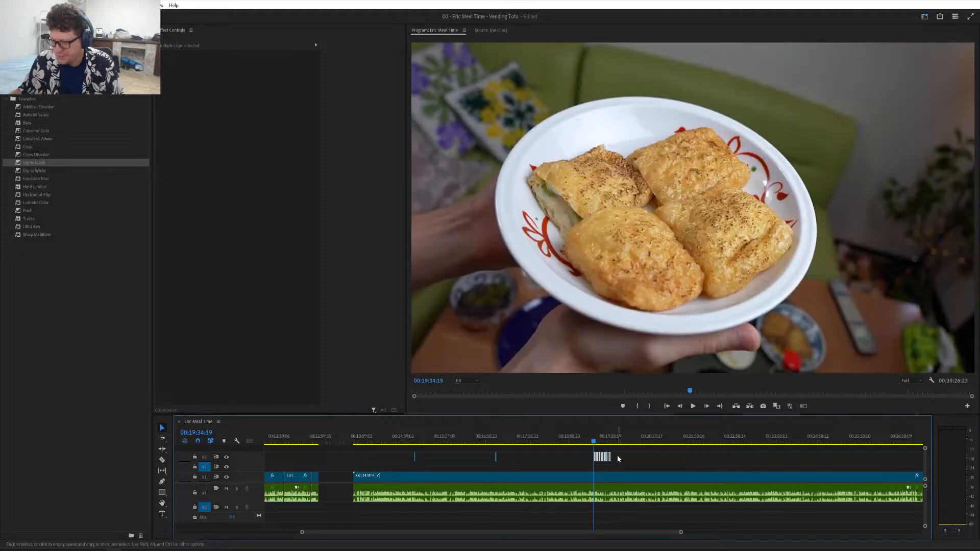
scroll(619, 458, up, 5)
scroll(619, 458, down, 4)
scroll(618, 455, down, 4)
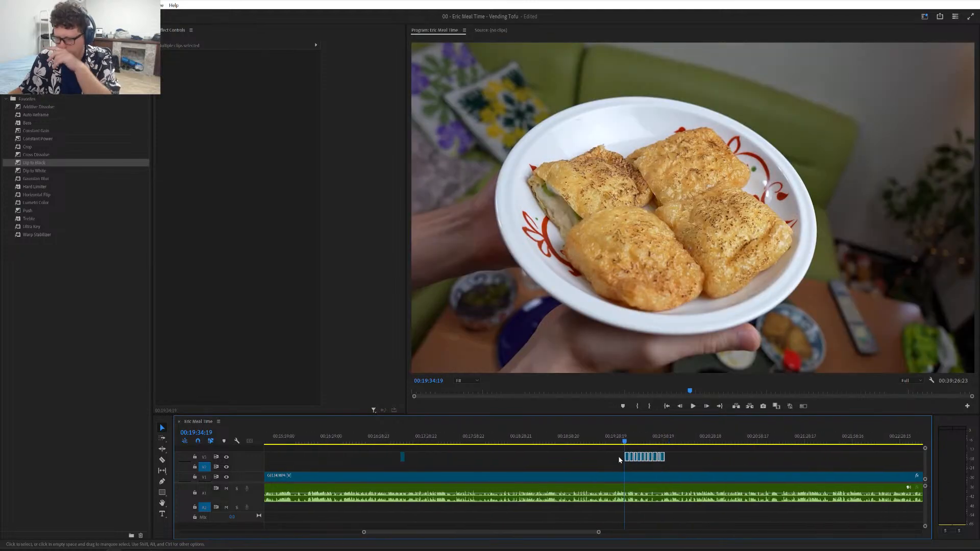
click(589, 451)
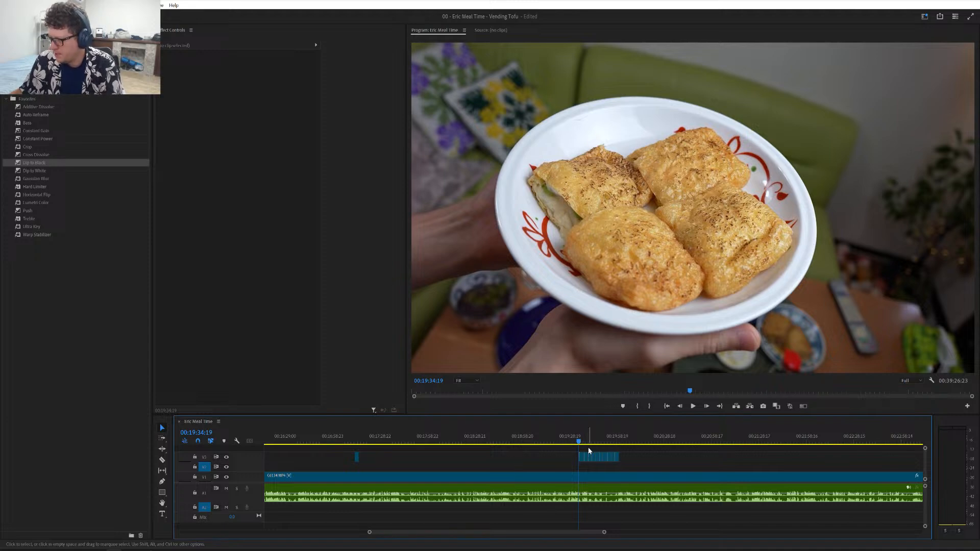
- Leave the fried tofu plate shot in place and move all following food close-ups later on V3 to about 00:21:16
drag(587, 452, 774, 458)
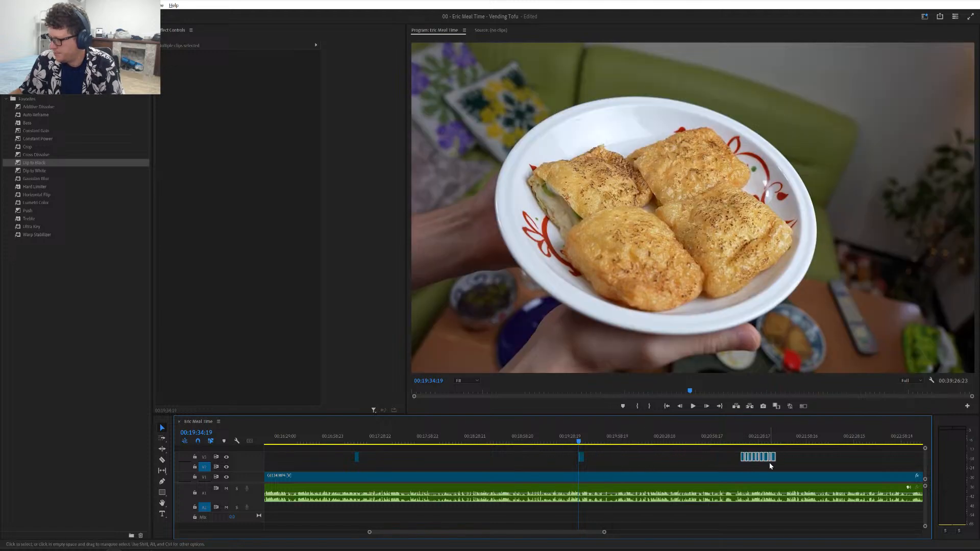
scroll(770, 464, down, 10)
scroll(770, 464, down, 10)
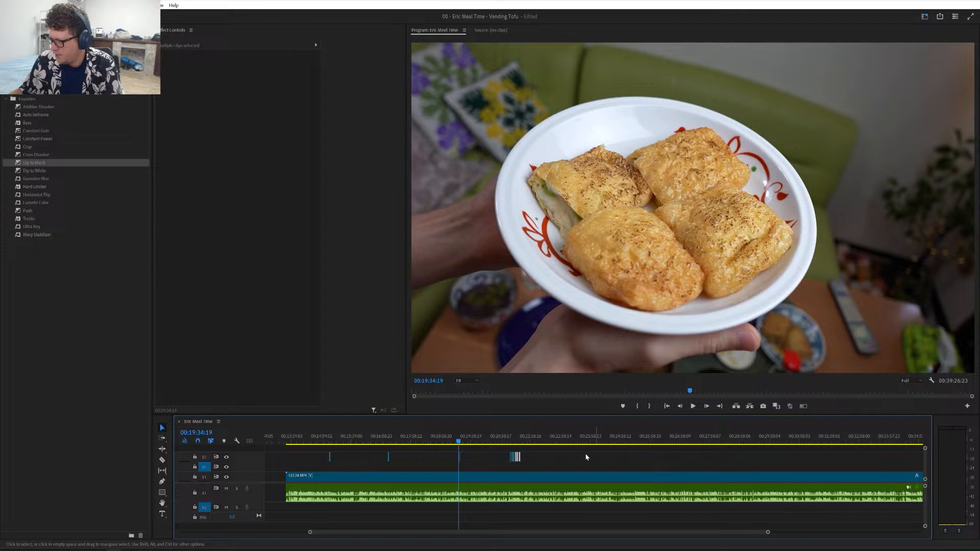
- Scrub forward to the soup-drinking moment and move the remaining close-ups on V3 later to about 00:23:06
drag(478, 439, 496, 441)
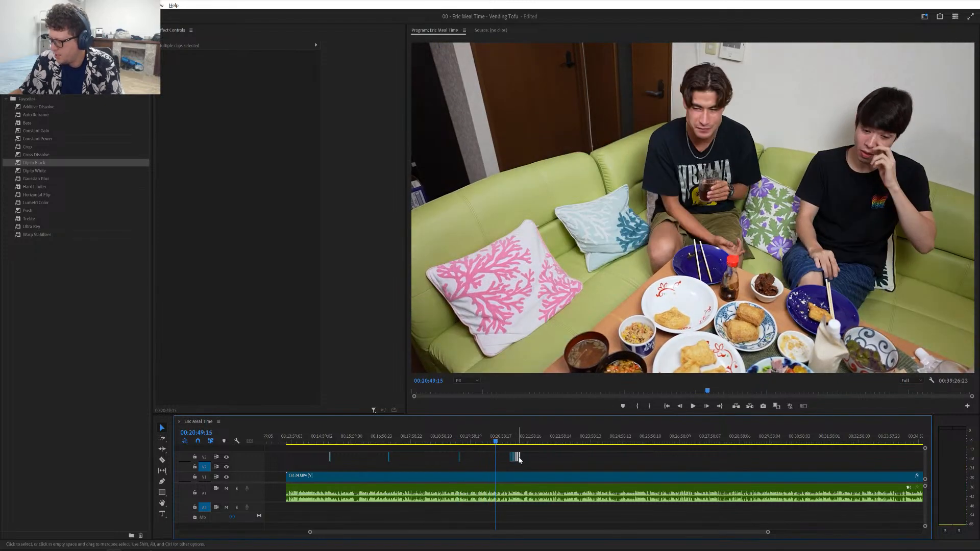
scroll(537, 455, up, 5)
scroll(540, 459, right, 2)
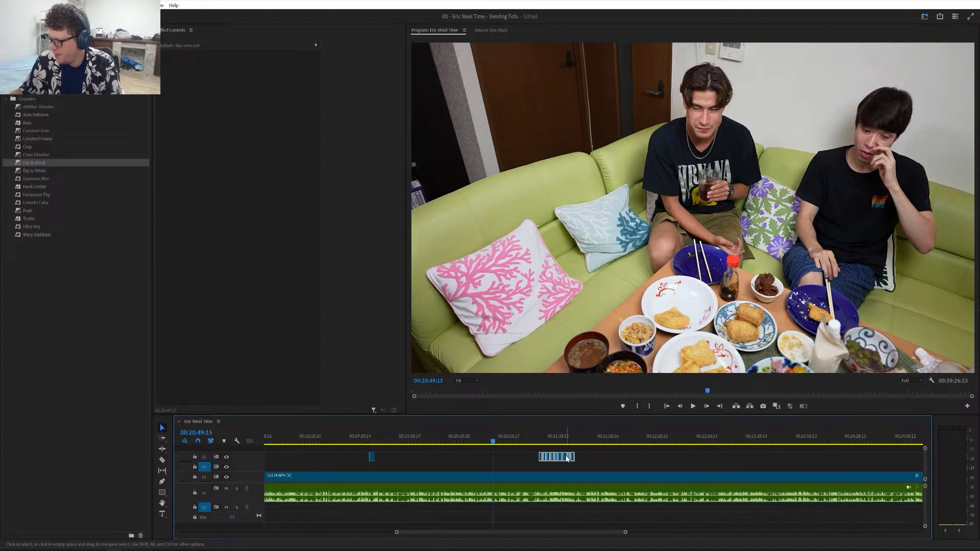
drag(566, 460, 785, 462)
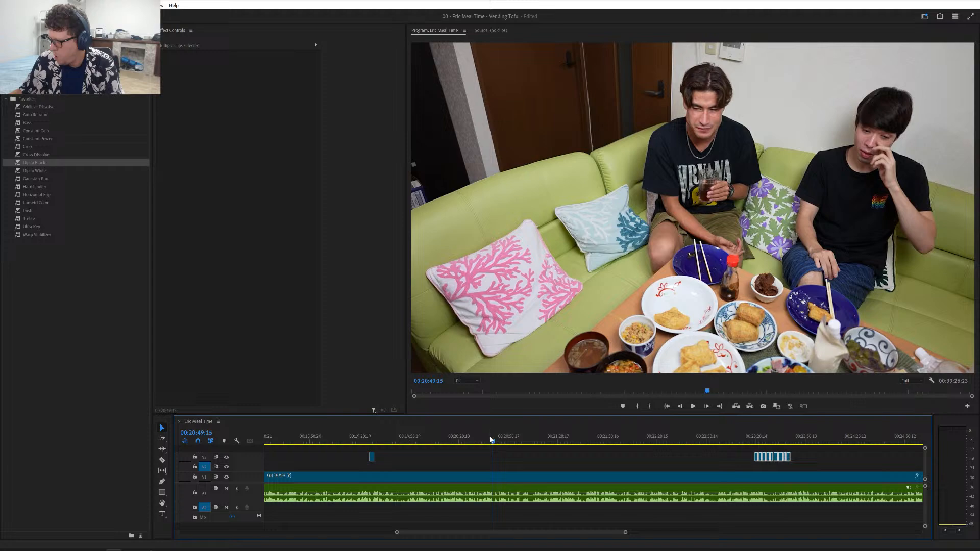
drag(494, 441, 707, 448)
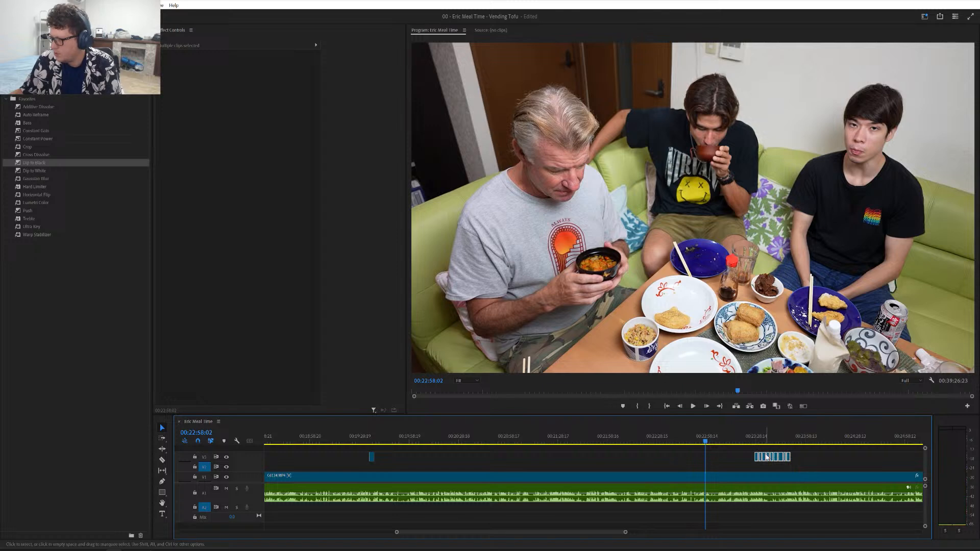
drag(767, 456, 731, 443)
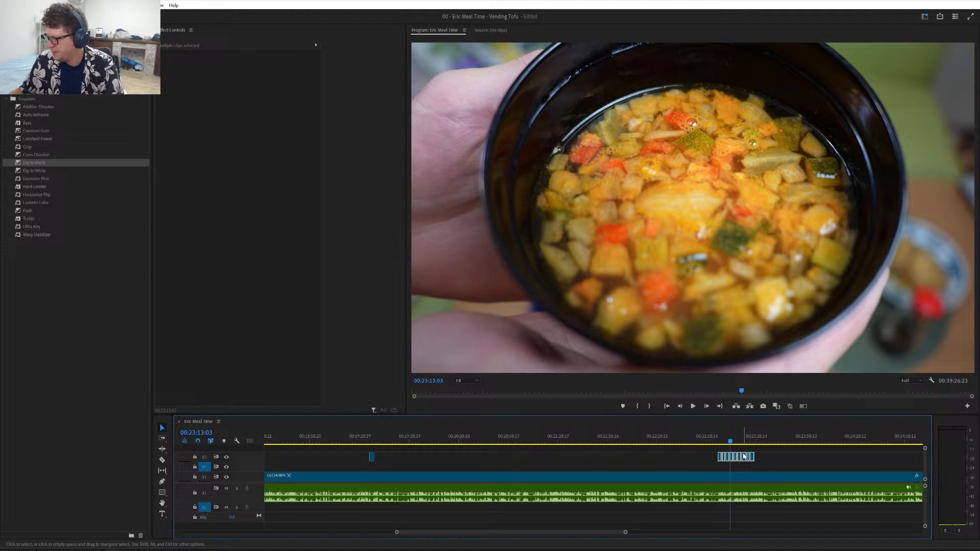
- Move the vegetable soup close-up earlier on V3 to about 00:22:48 and close the gap it leaves in the group
scroll(744, 454, up, 3)
scroll(745, 454, down, 3)
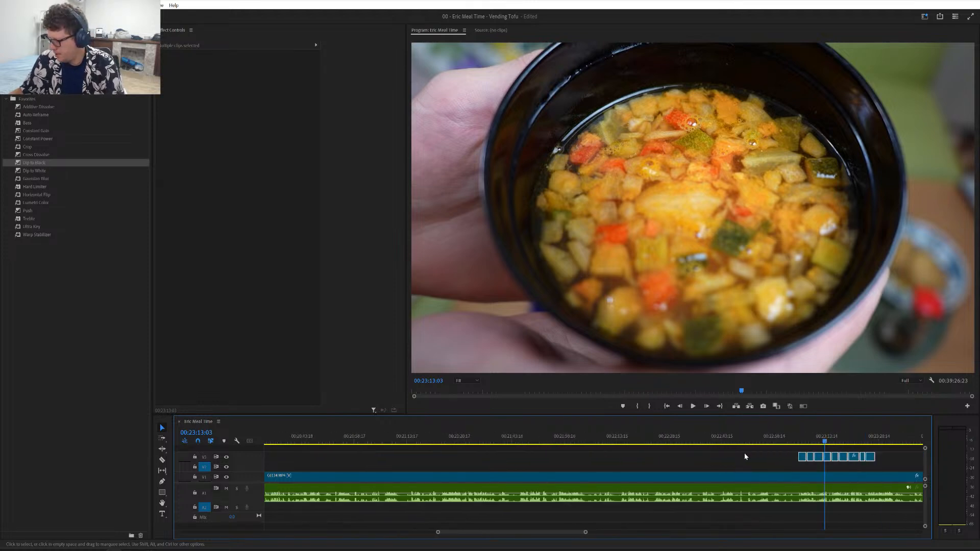
click(756, 457)
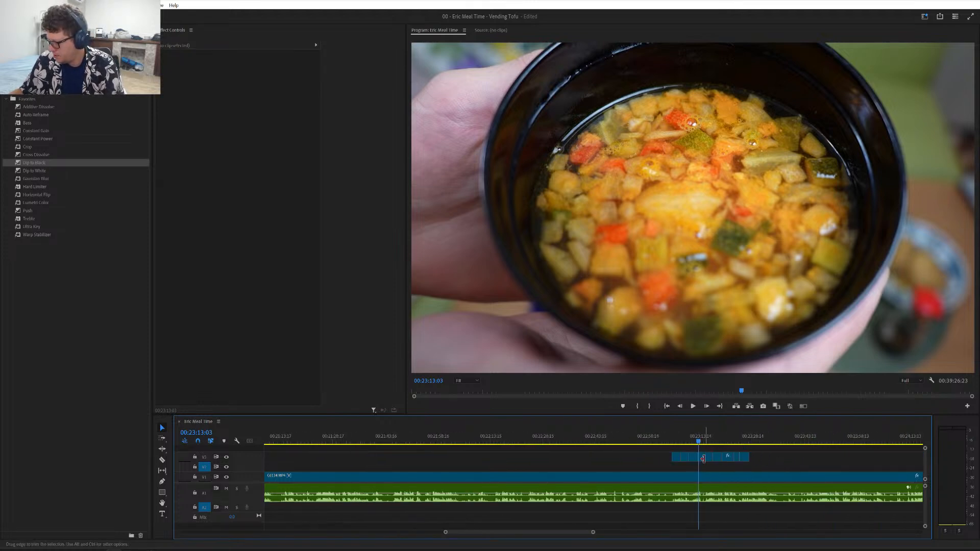
drag(699, 458, 614, 458)
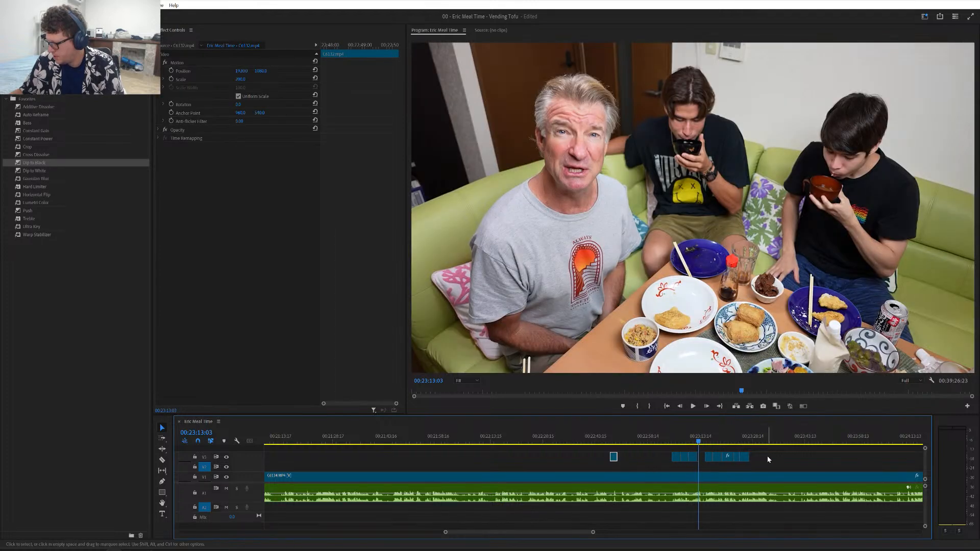
drag(768, 459, 708, 459)
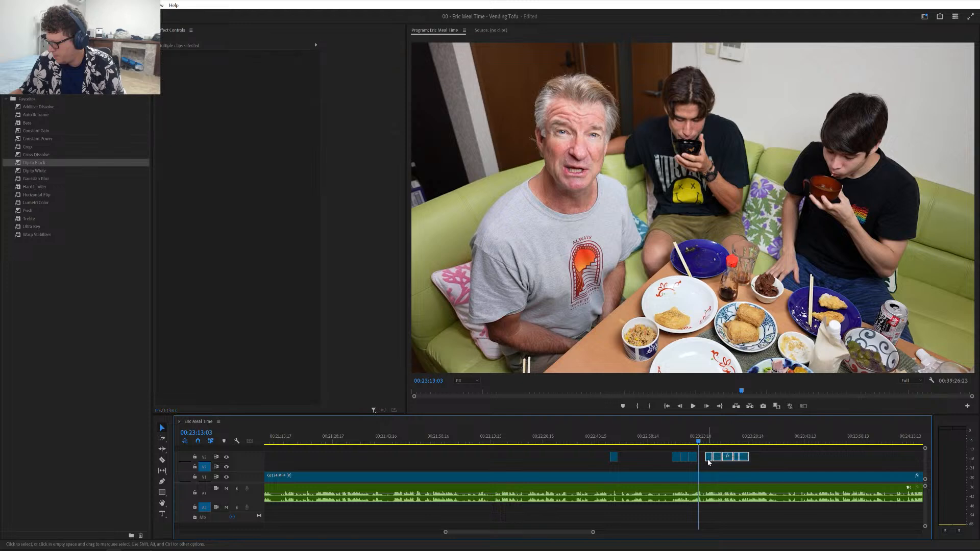
click(673, 441)
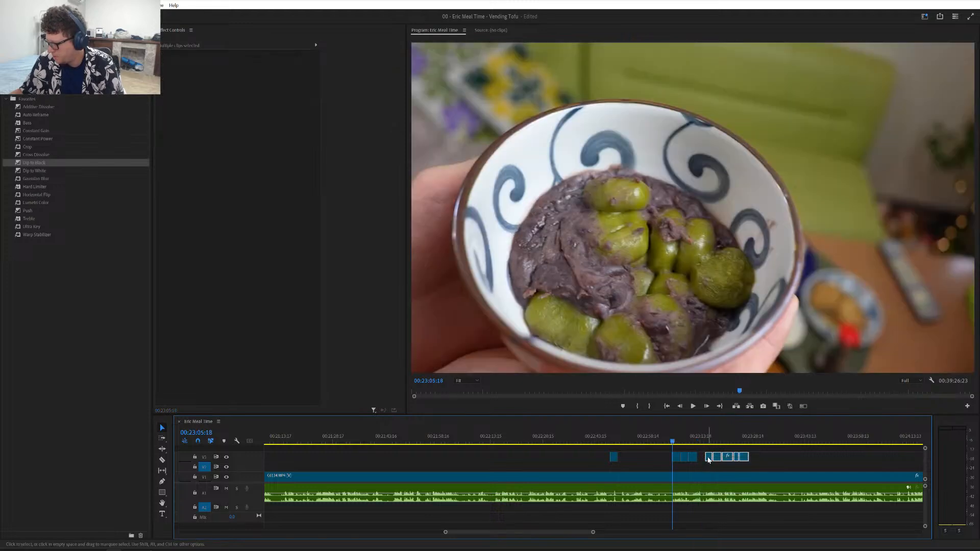
drag(709, 460, 701, 460)
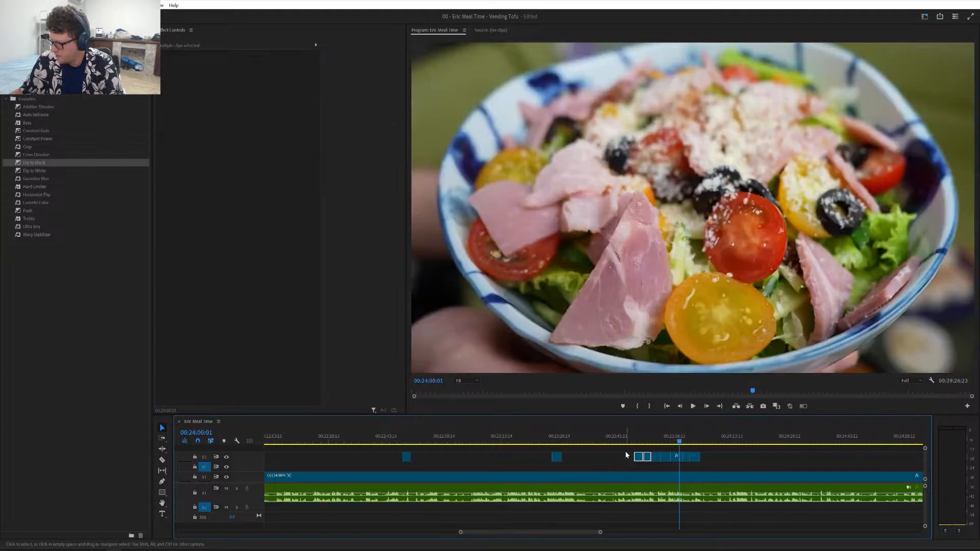
- Check the footage at 00:24:40:07 and move the remaining group of food close-ups later on V3 to about 00:25:01
drag(626, 452, 702, 459)
key(minus)
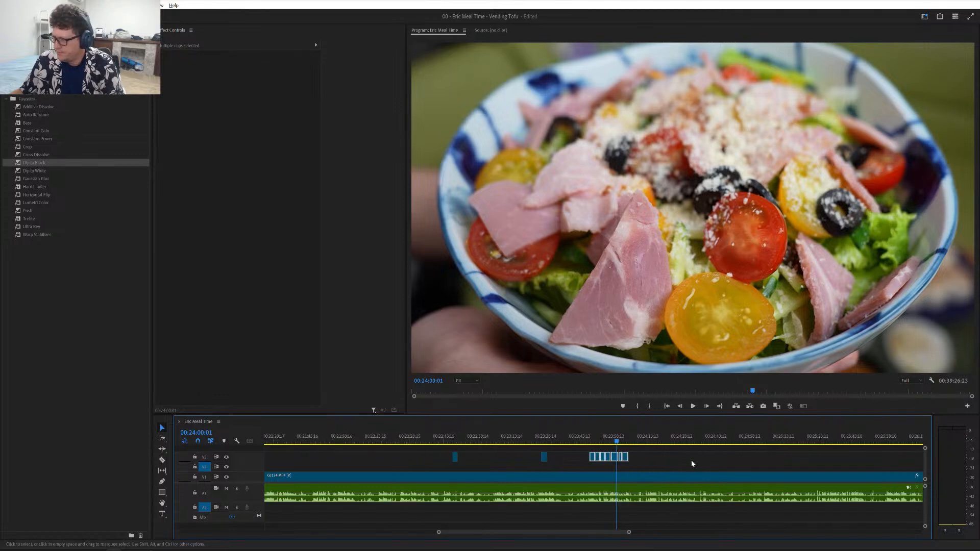
drag(631, 444, 708, 463)
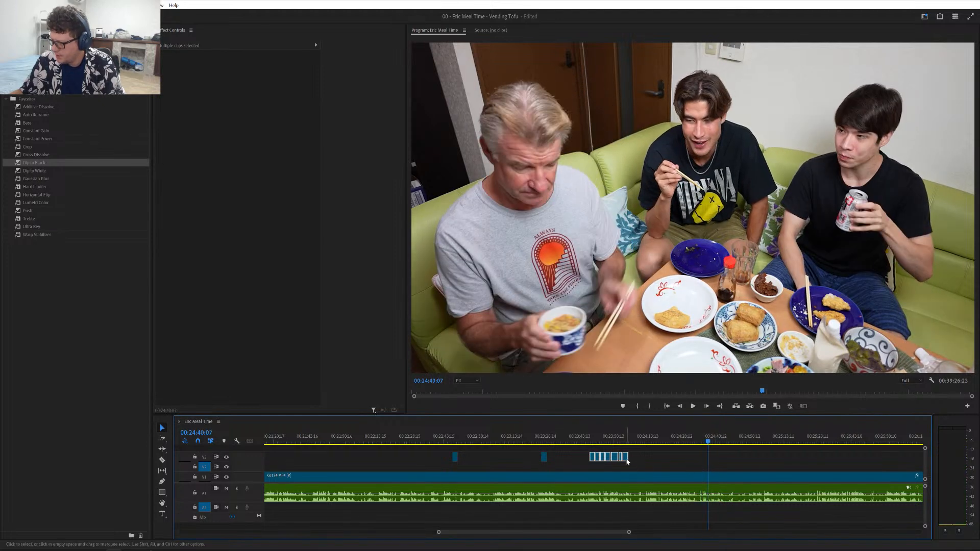
drag(627, 460, 780, 462)
scroll(780, 462, down, 5)
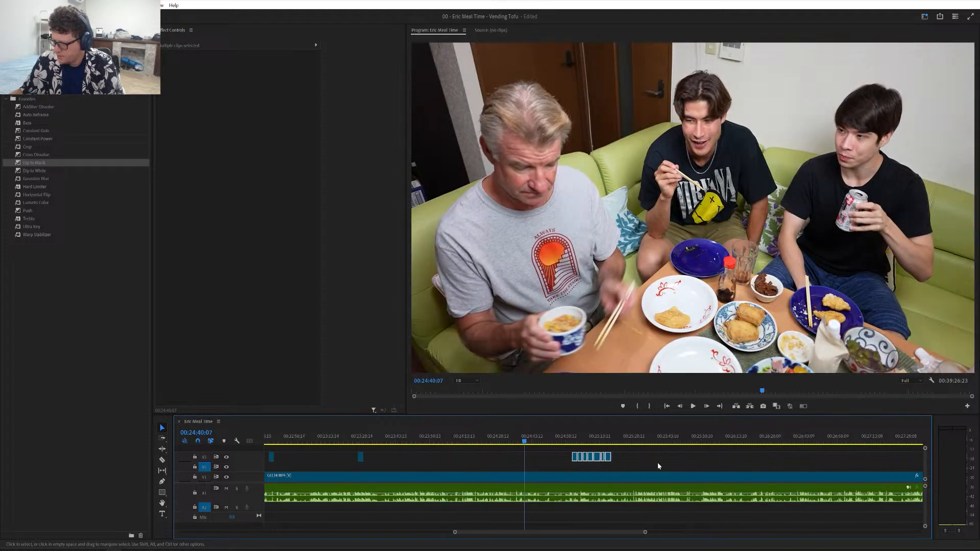
- Move the second close-up of the remaining group earlier to about 00:24:36 and close the gap it leaves on V3
click(568, 451)
drag(573, 441, 517, 459)
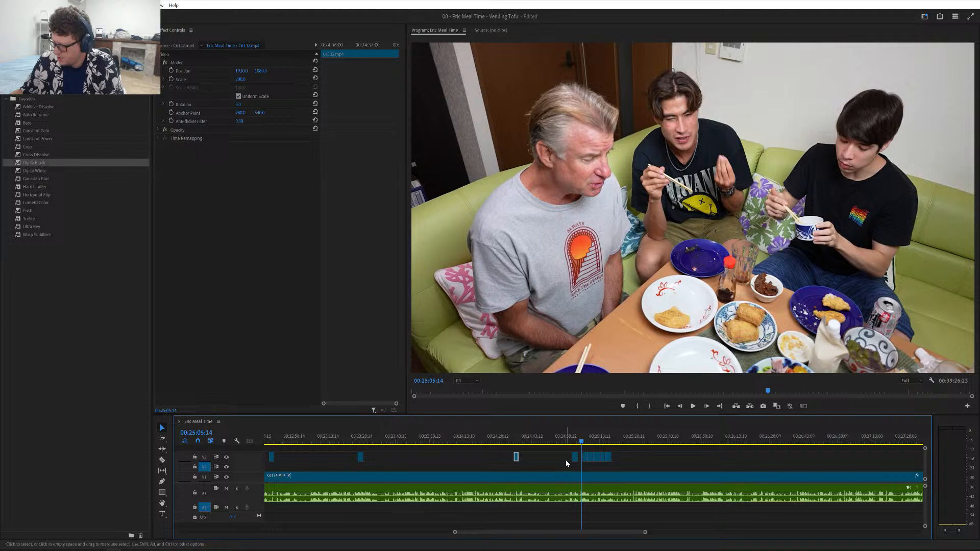
click(589, 443)
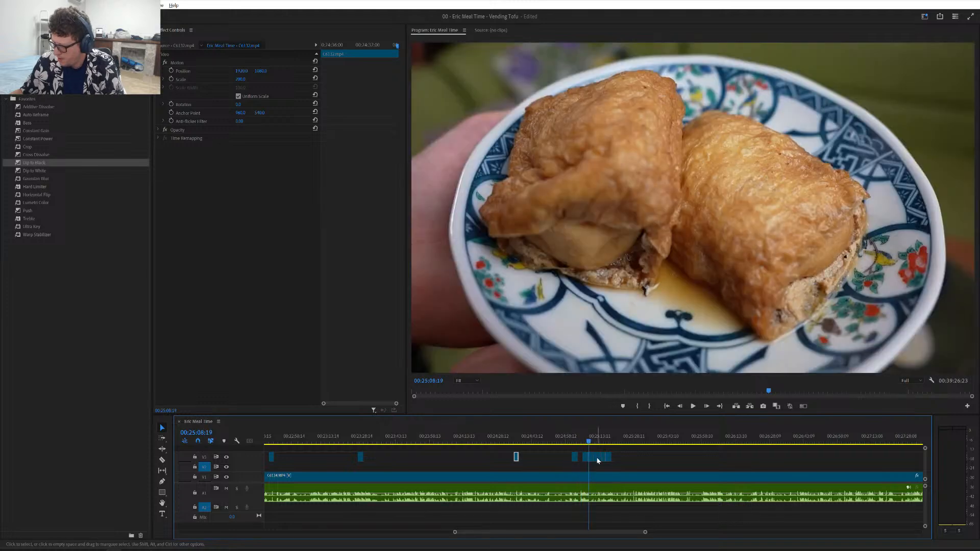
scroll(599, 460, up, 4)
scroll(599, 460, down, 2)
scroll(598, 459, down, 2)
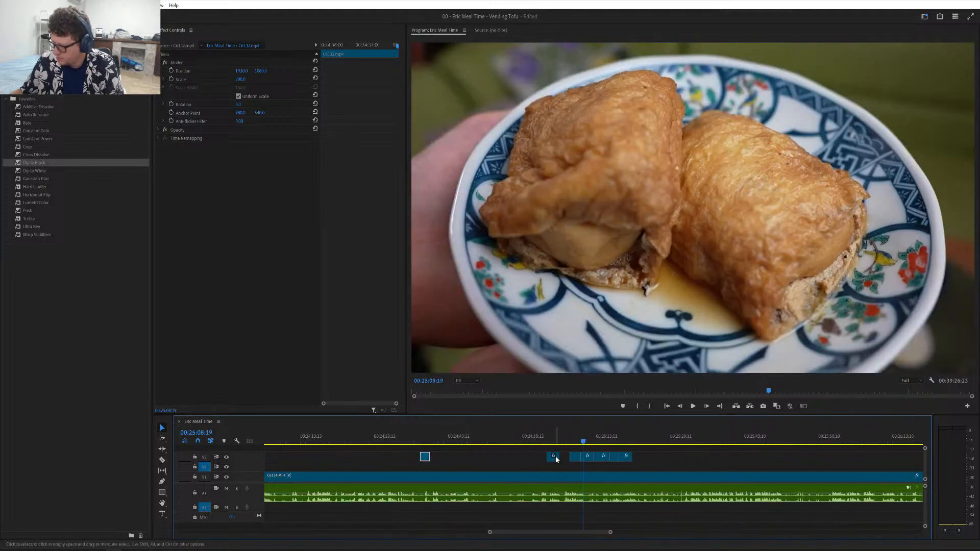
drag(555, 459, 563, 460)
scroll(565, 463, down, 5)
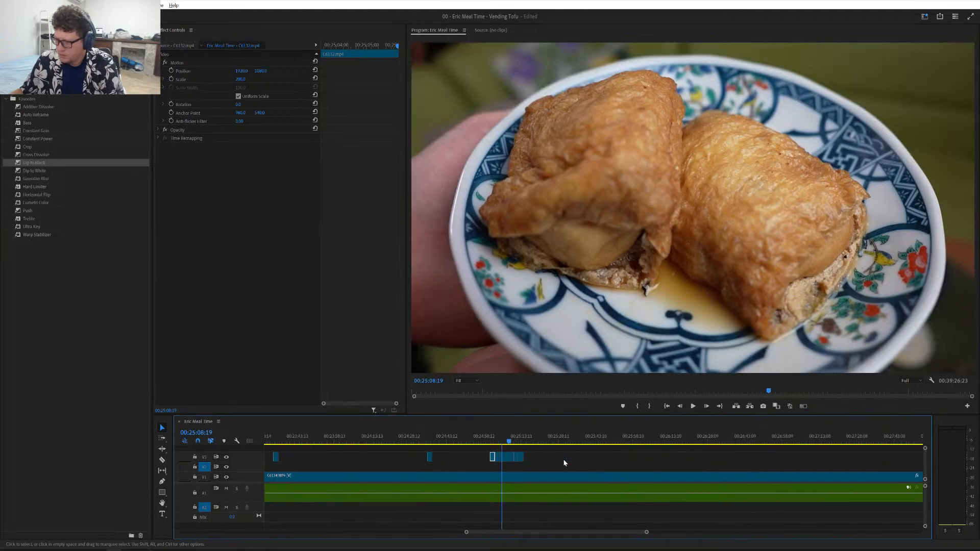
- Review the placed close-ups of the miso soup, vegetable soup and fried tofu against the meal footage
drag(451, 440, 320, 461)
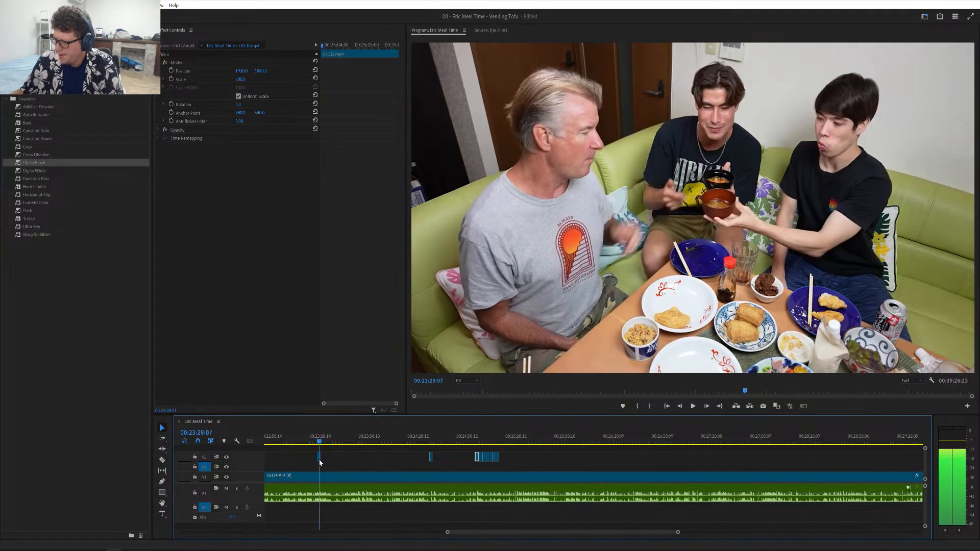
scroll(320, 461, up, 2)
scroll(320, 461, up, 3)
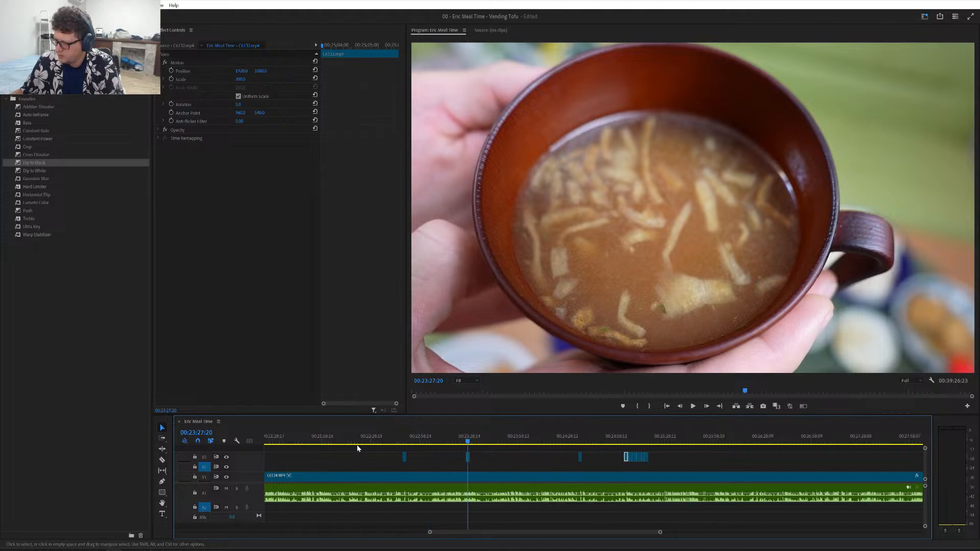
click(405, 438)
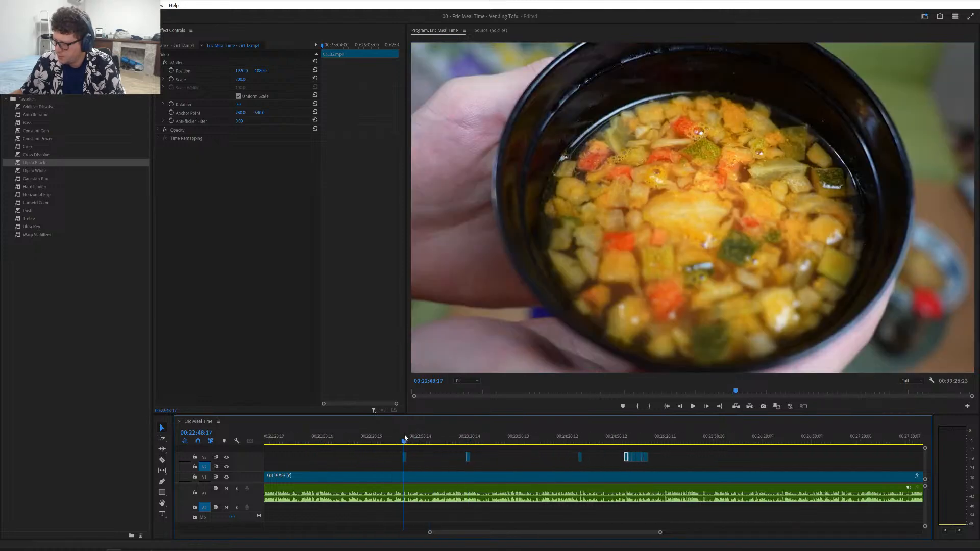
scroll(374, 443, up, 5)
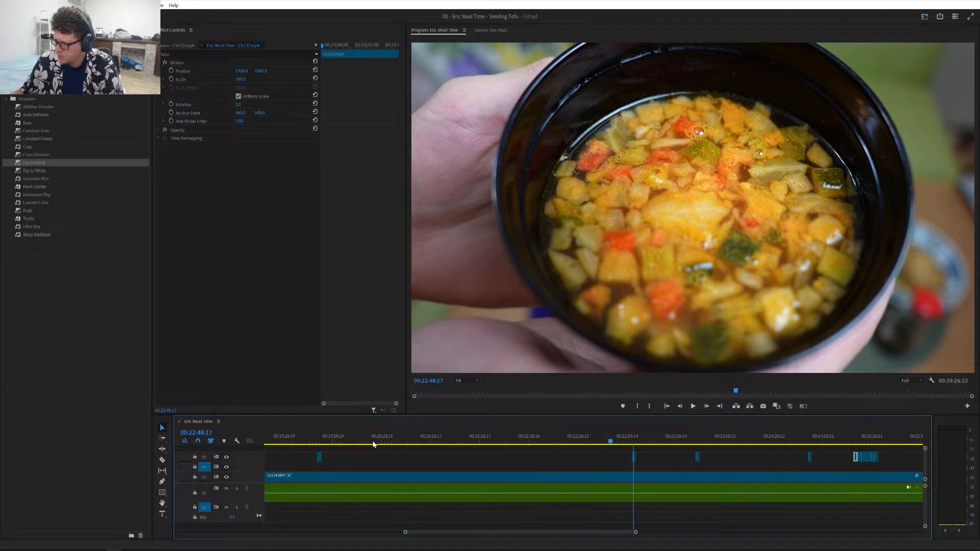
click(378, 438)
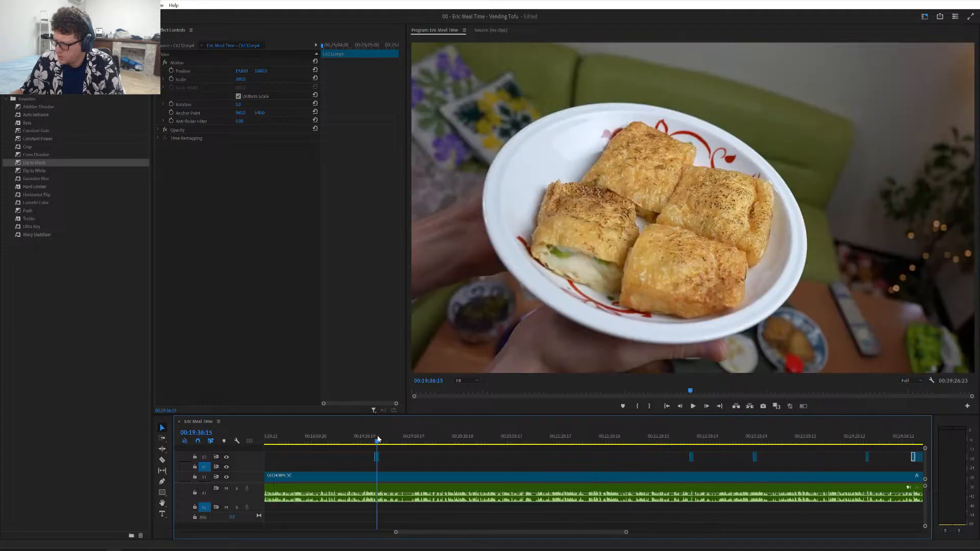
scroll(455, 467, down, 5)
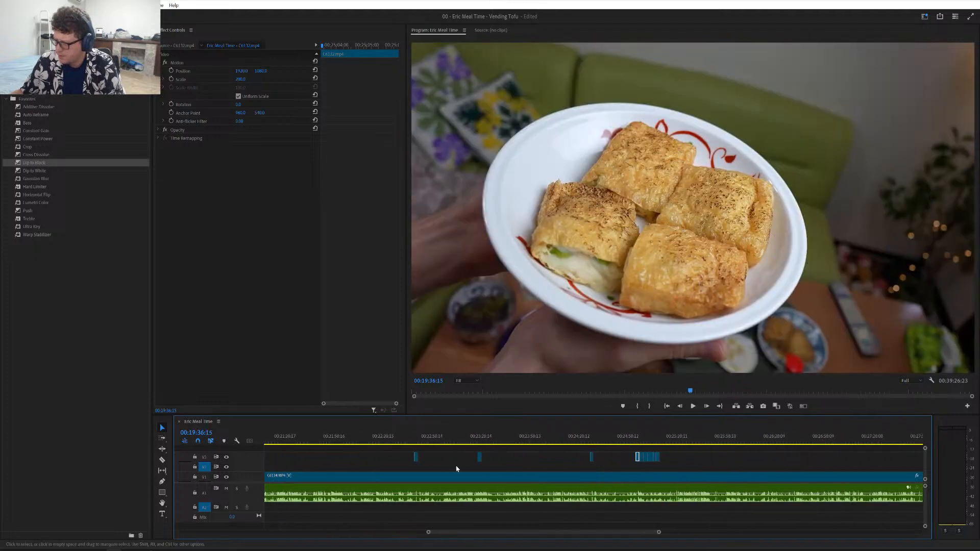
scroll(457, 462, down, 1)
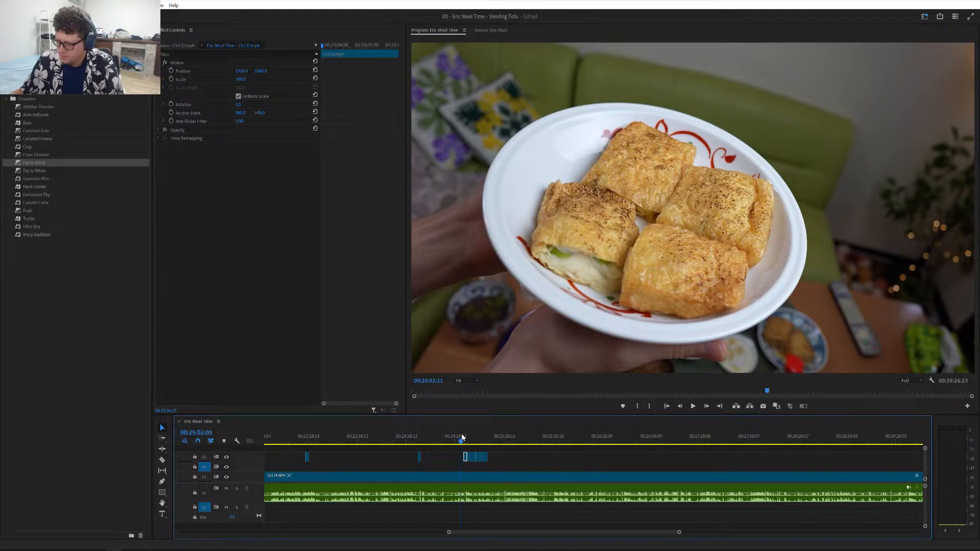
- Find the close-up of two fried tofu pouches on the patterned plate and move it later to about 00:25:41
drag(462, 438, 474, 442)
key(equal)
key(equal)
key(equal)
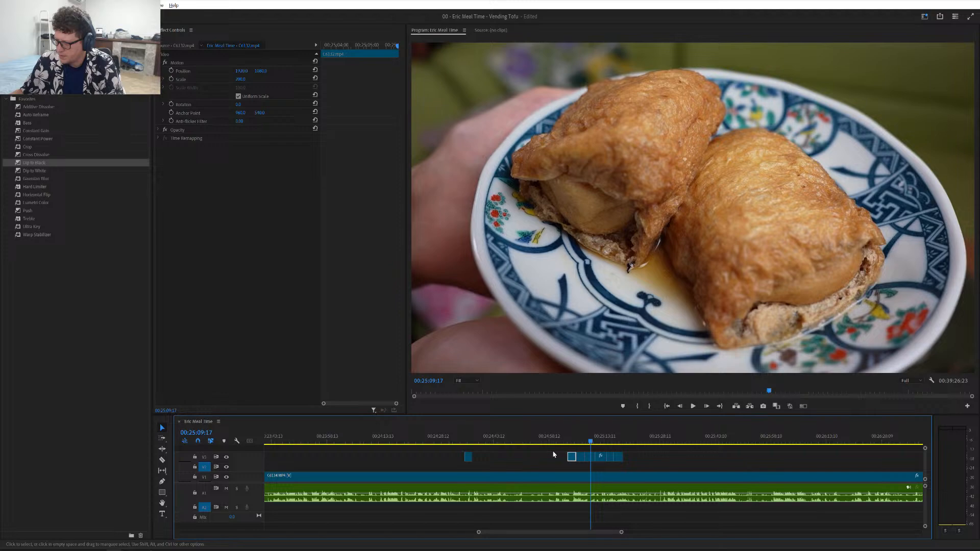
scroll(568, 453, up, 1)
drag(536, 432, 853, 457)
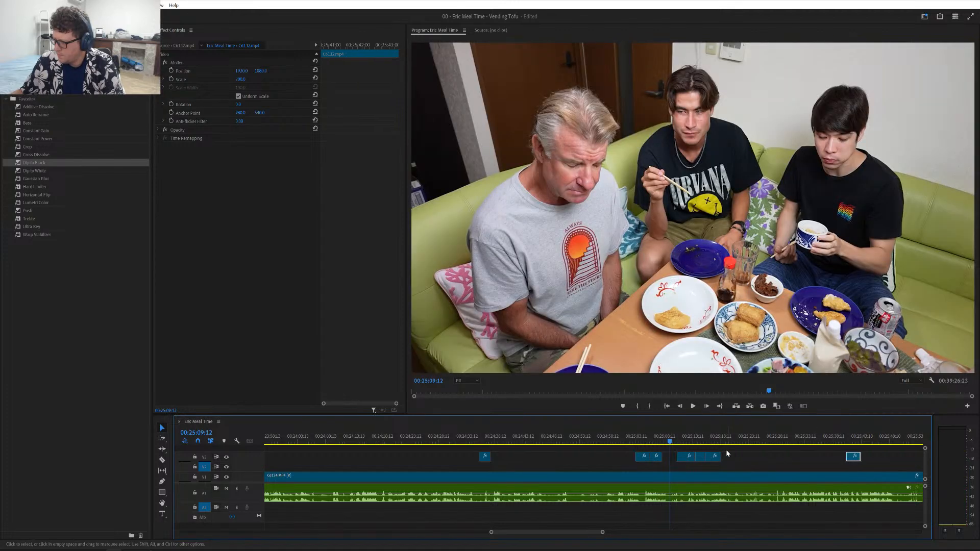
- Shift the two close-ups before the gap later on V3 so they join the following food shots
click(704, 438)
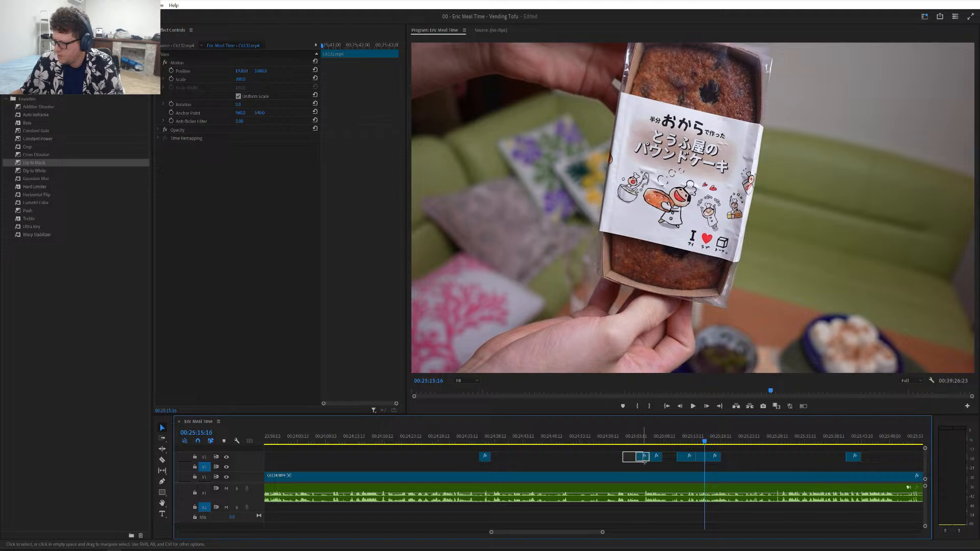
drag(658, 465, 669, 459)
scroll(663, 465, down, 5)
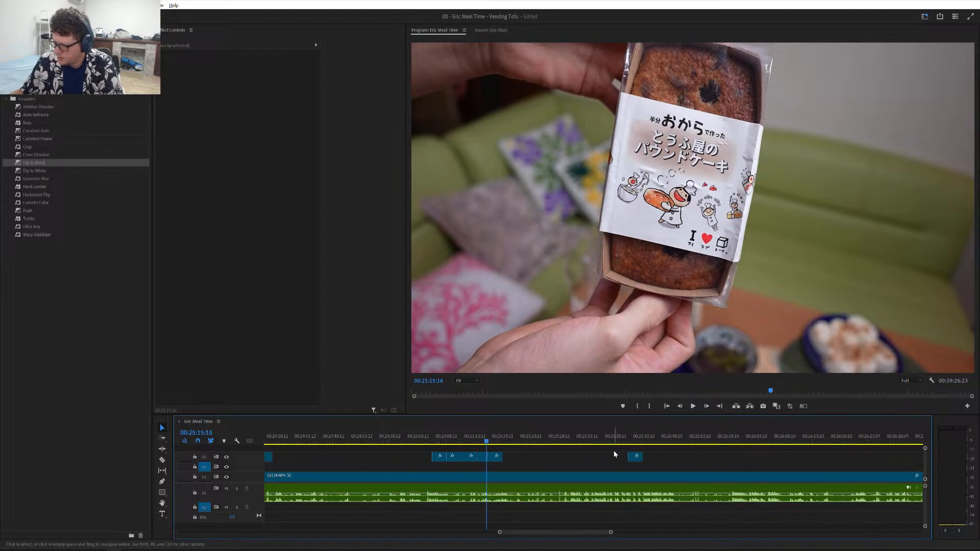
- Select the joined group of close-ups on V3 and move it later to about 00:27:19
key(minus)
click(577, 440)
drag(576, 440, 438, 463)
scroll(471, 461, down, 2)
scroll(470, 463, down, 1)
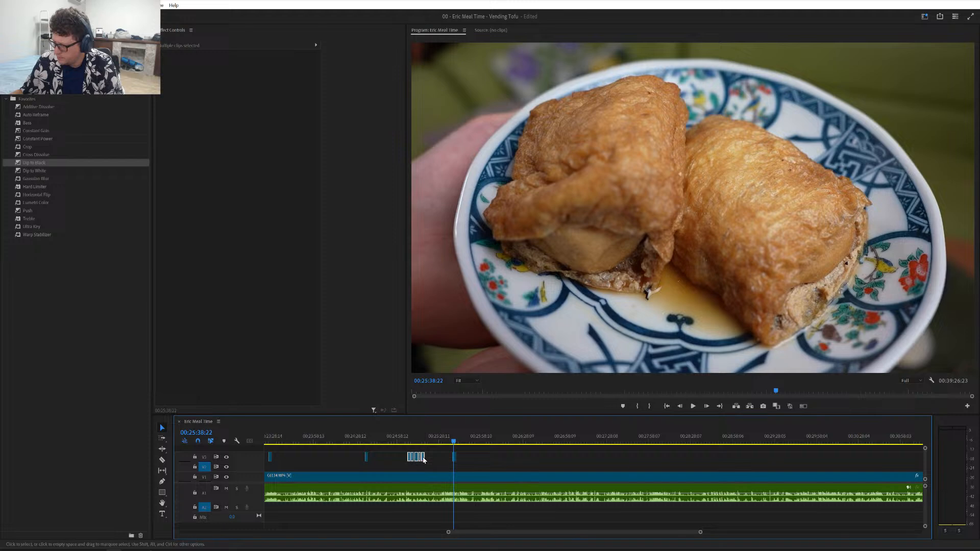
drag(419, 459, 605, 462)
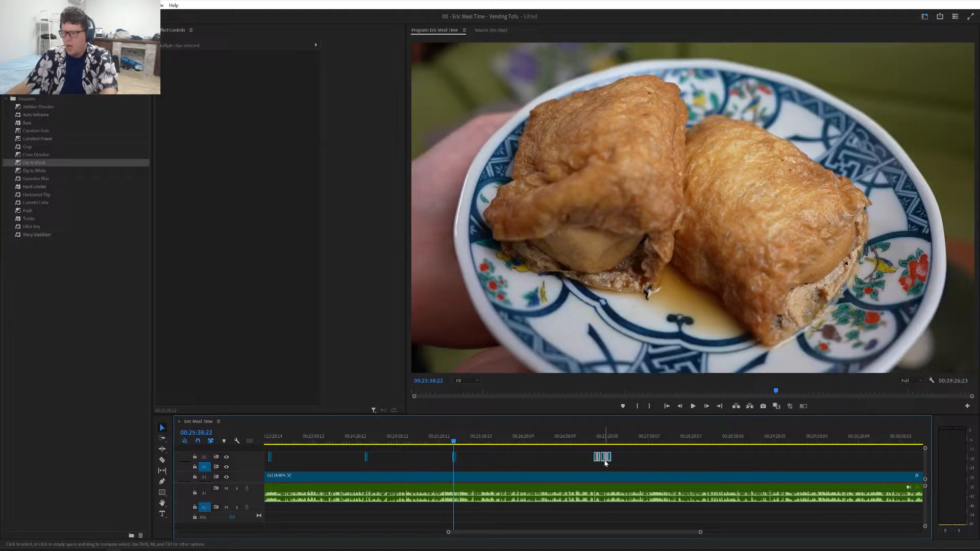
- Move the close-up in the middle of the group earlier on V3 to about 00:27:05, over the salad being eaten
scroll(605, 461, down, 2)
drag(408, 440, 520, 439)
scroll(507, 455, down, 2)
key(equal)
key(equal)
key(equal)
key(equal)
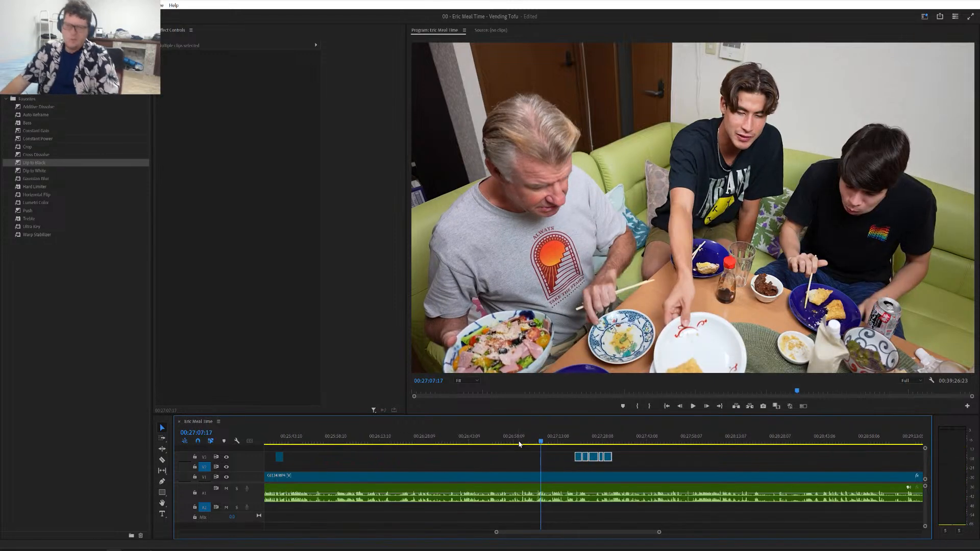
scroll(518, 445, down, 2)
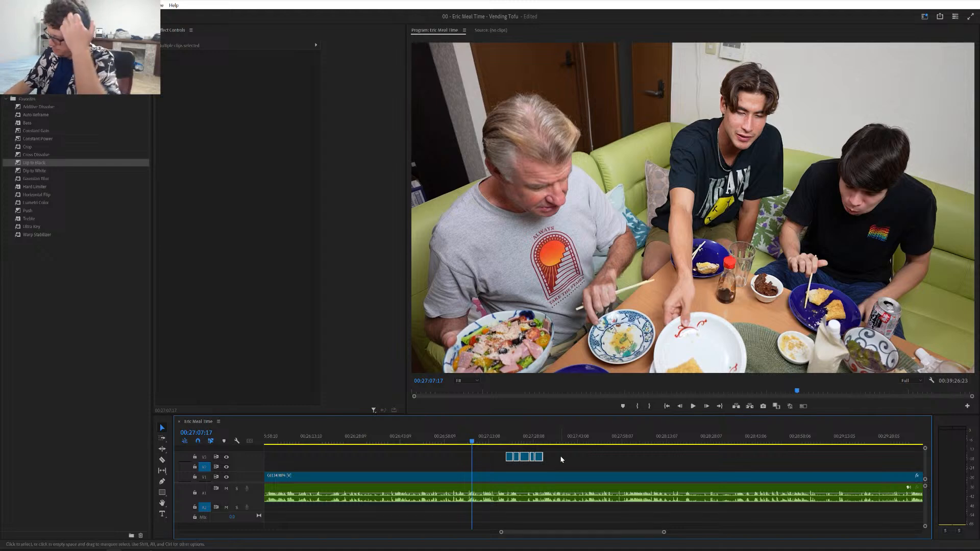
click(561, 459)
click(511, 440)
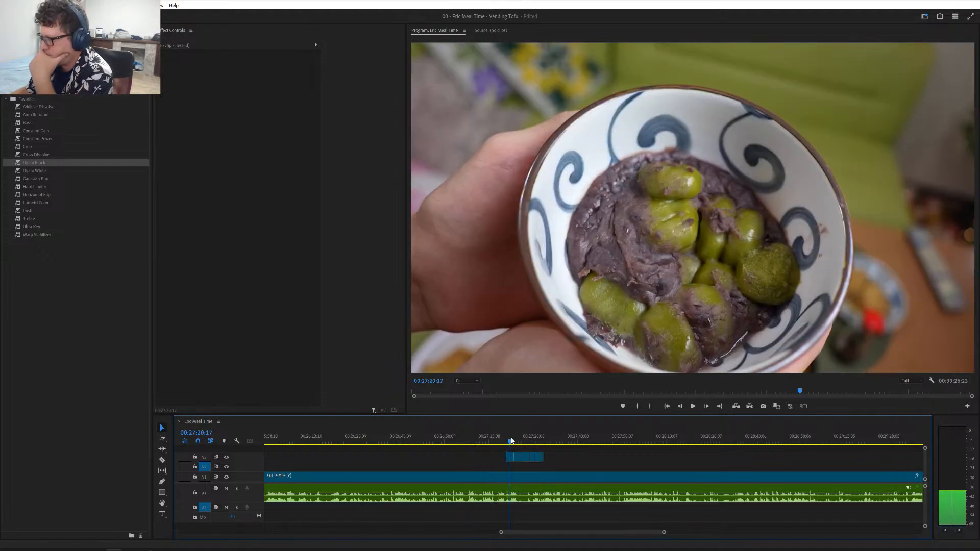
drag(510, 440, 468, 457)
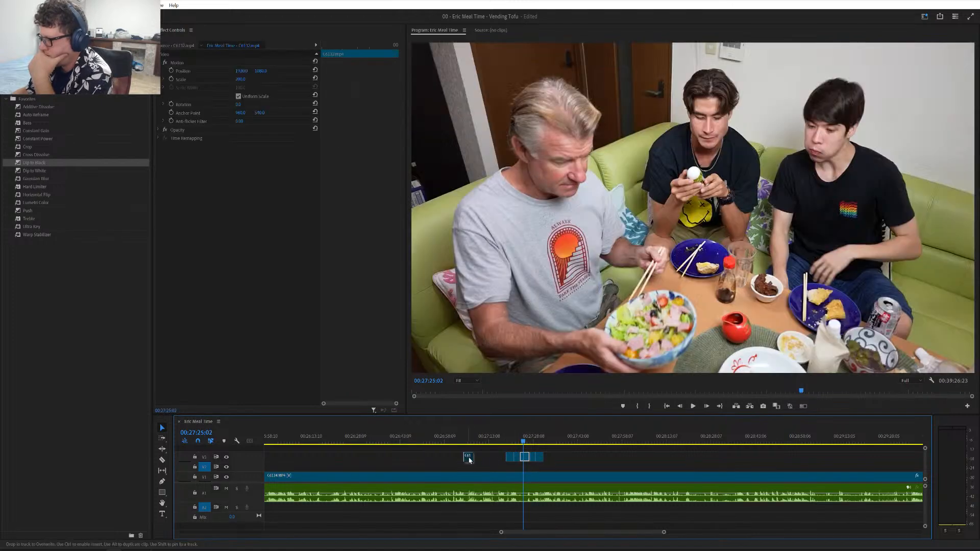
- Check the following meal footage and move the four remaining close-ups later on V3 to 00:30:02:04
click(561, 440)
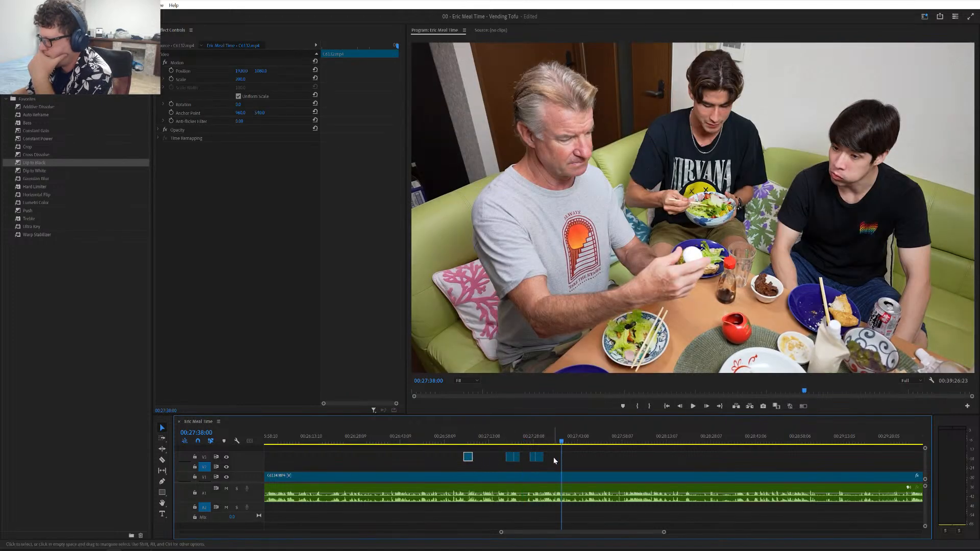
drag(553, 458, 531, 465)
key(minus)
key(minus)
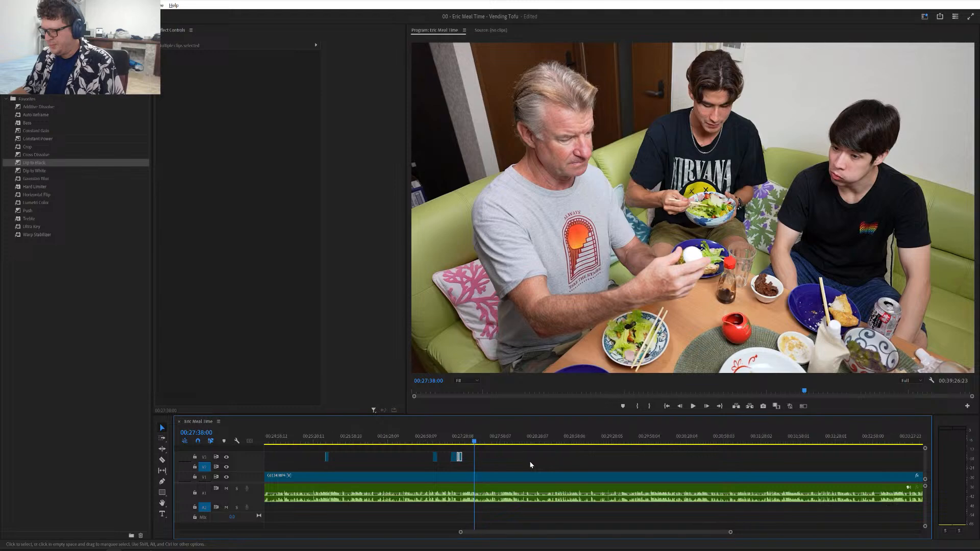
click(459, 442)
drag(459, 442, 588, 446)
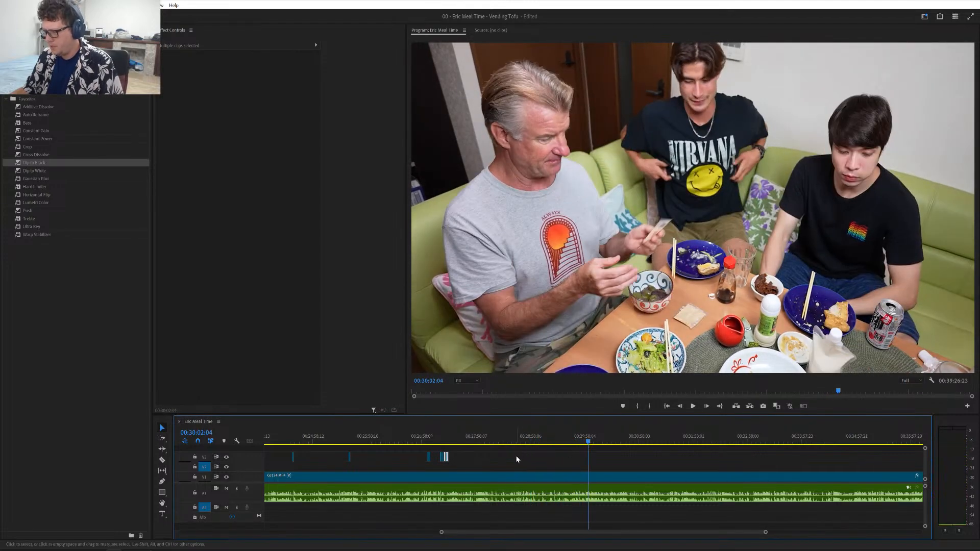
drag(515, 456, 592, 458)
key(=)
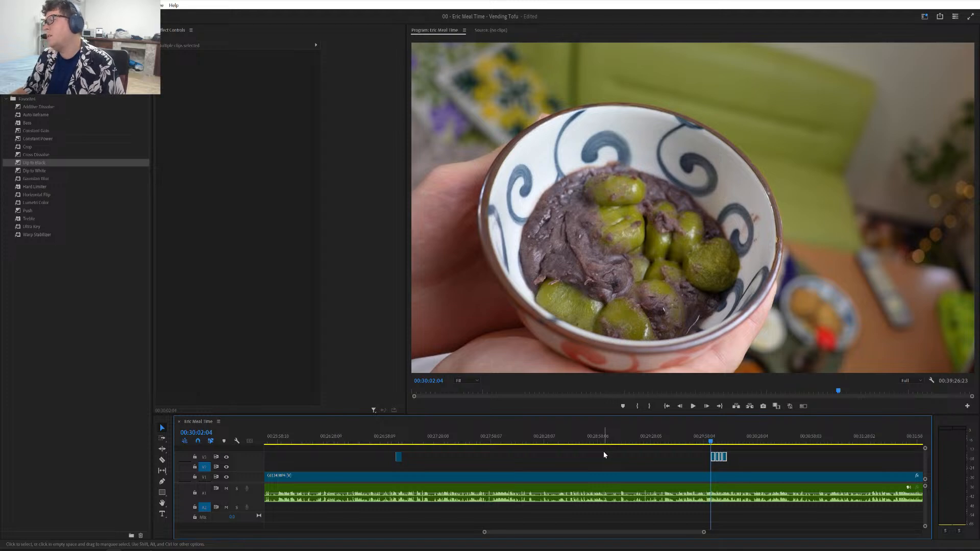
- Move the close-up of the green beans in the patterned bowl earlier on V3 to about 00:29:53 and check the meal footage following it
scroll(604, 454, down, 3)
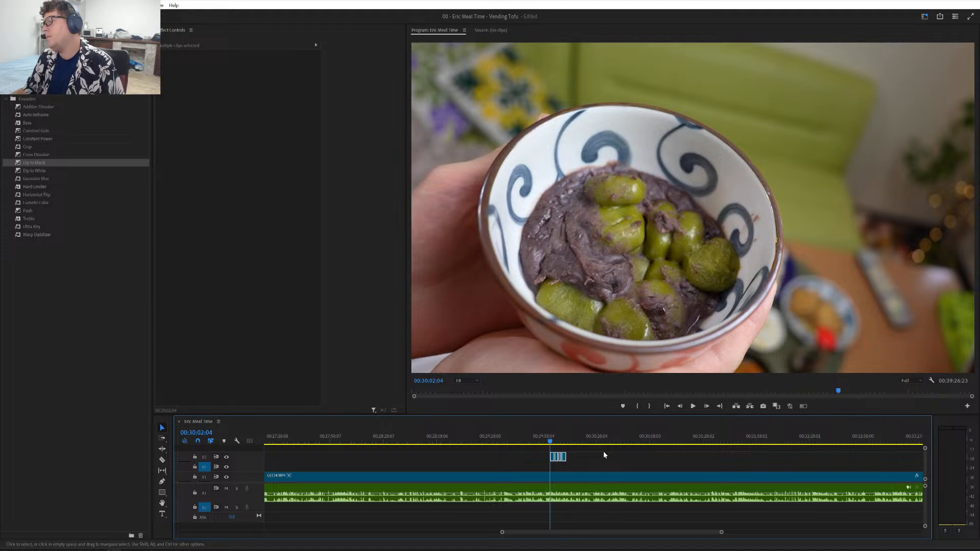
scroll(604, 455, down, 1)
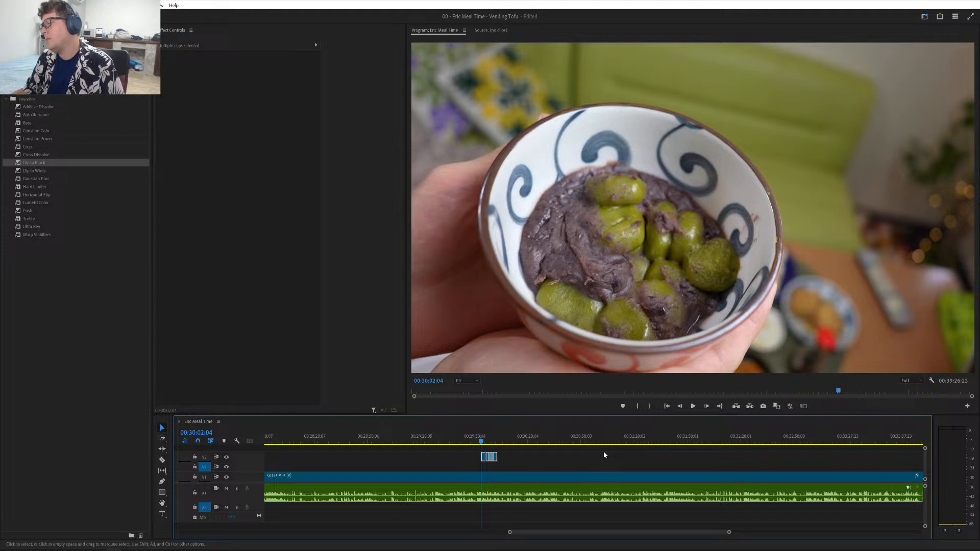
scroll(604, 455, down, 1)
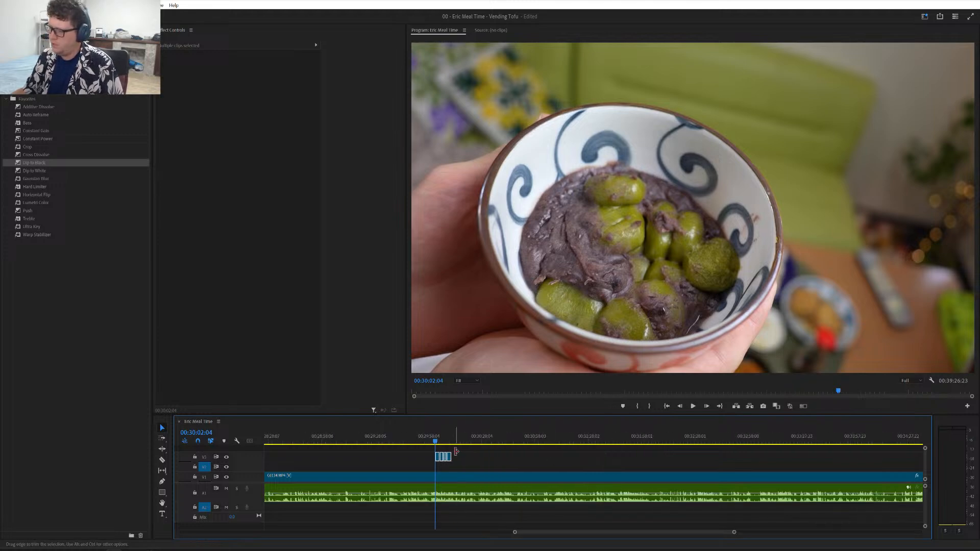
key(=)
key(=)
scroll(480, 455, down, 2)
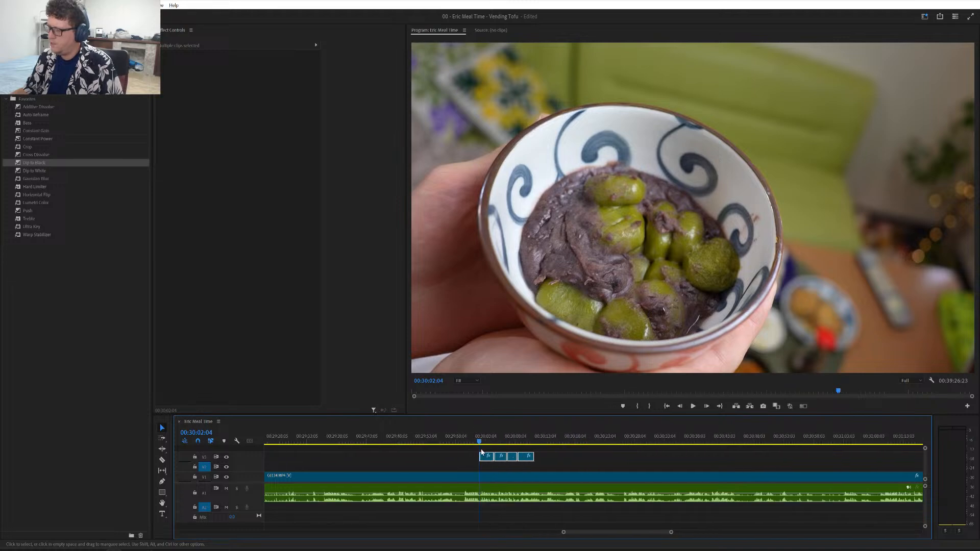
click(481, 445)
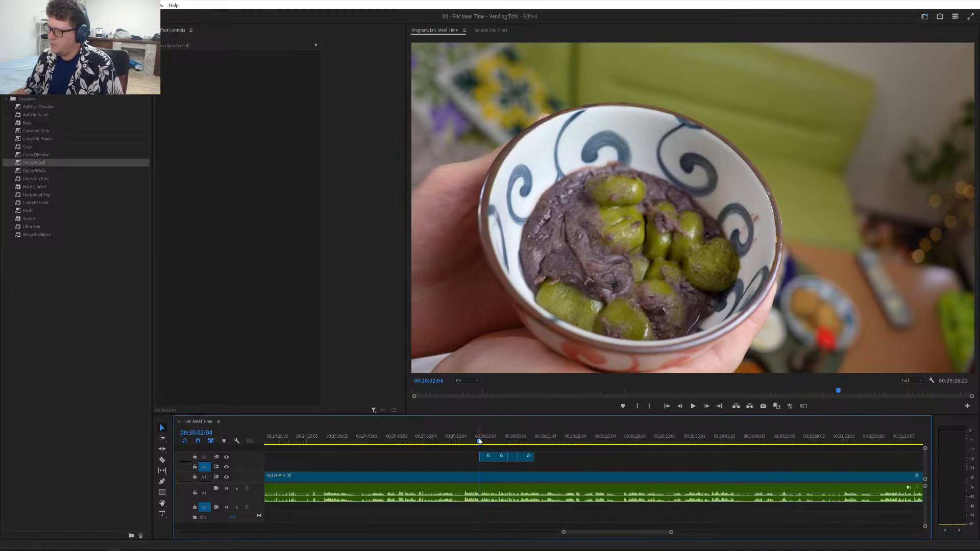
drag(480, 440, 427, 455)
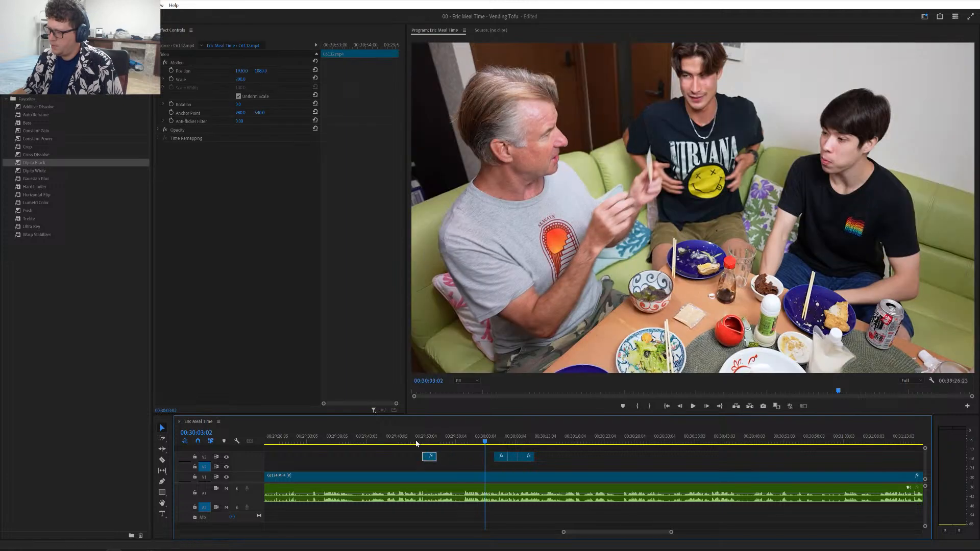
click(407, 432)
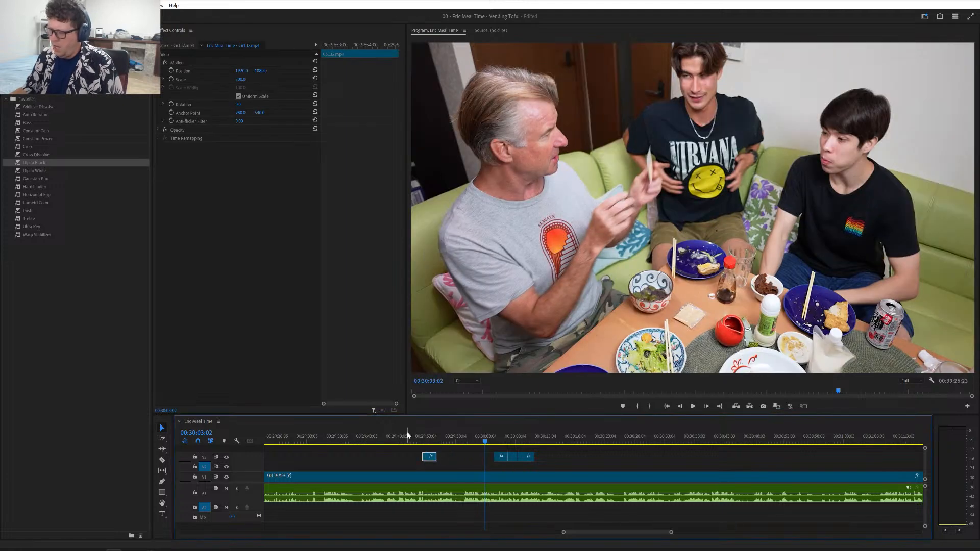
drag(424, 445, 466, 455)
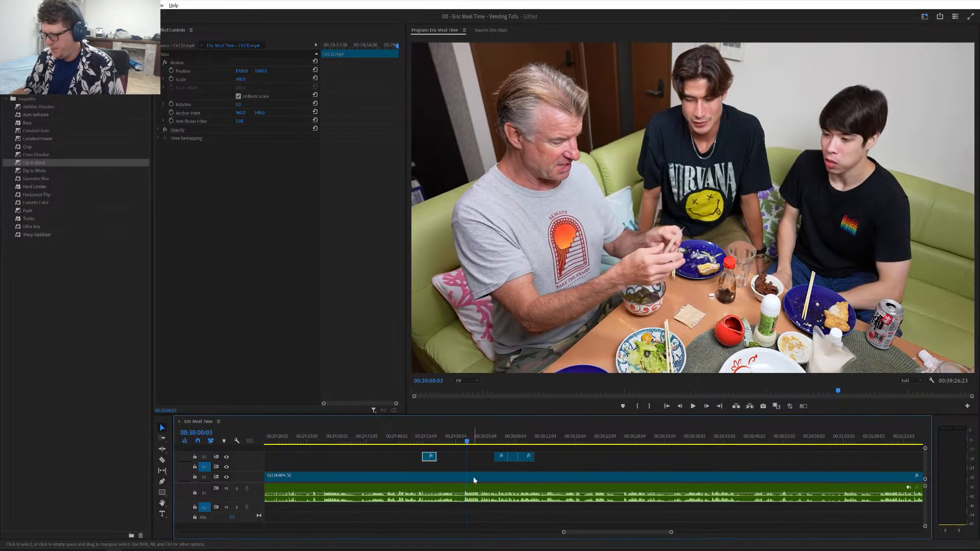
- Move the three remaining close-ups later on V3 to 00:33:38:08, where the cake is held up
key(minus)
drag(490, 459, 444, 462)
key(minus)
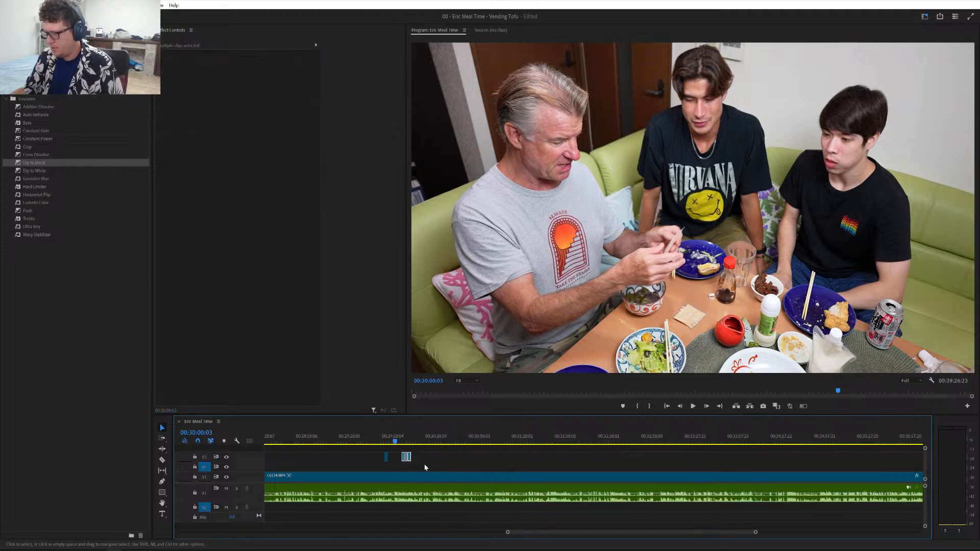
drag(410, 458, 824, 457)
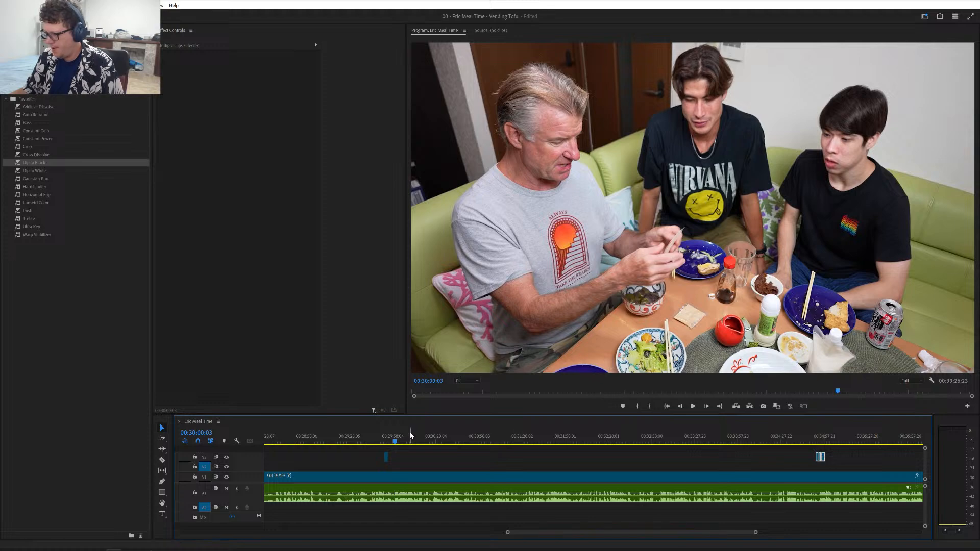
drag(410, 434, 710, 461)
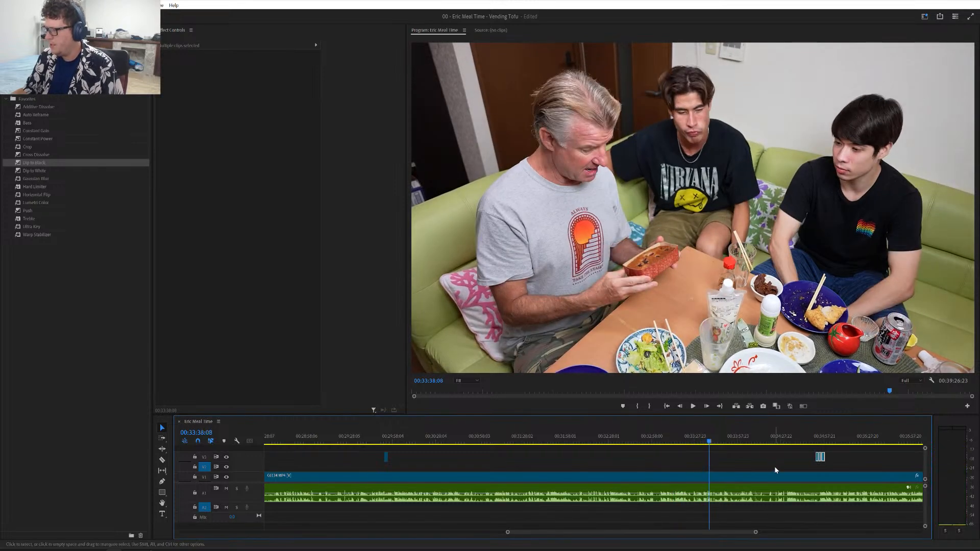
drag(821, 457, 720, 459)
scroll(740, 460, up, 4)
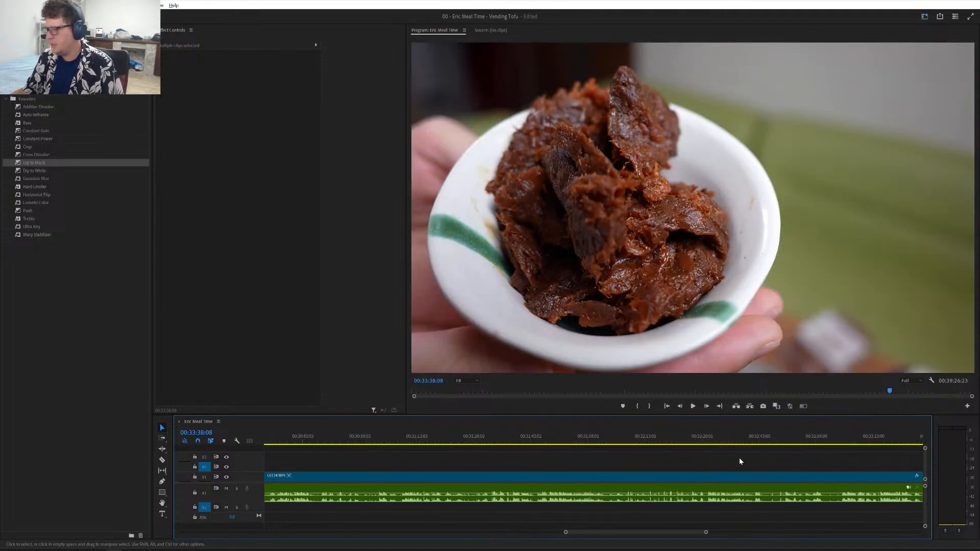
scroll(739, 461, down, 6)
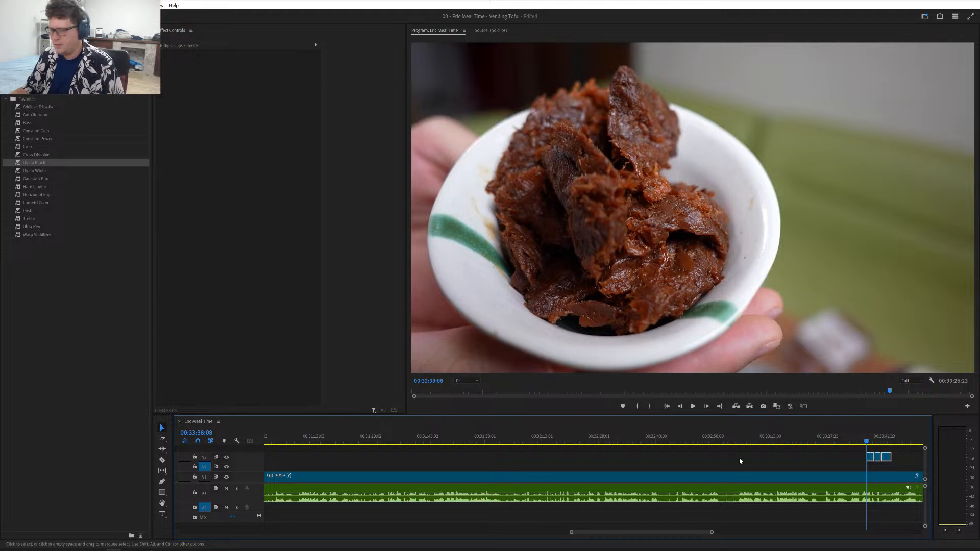
scroll(620, 454, up, 2)
- Place one close-up over the cake moment at about 00:33:32 and move the other two later on V3 to about 00:35:40
drag(633, 441, 898, 462)
click(703, 456)
key(minus)
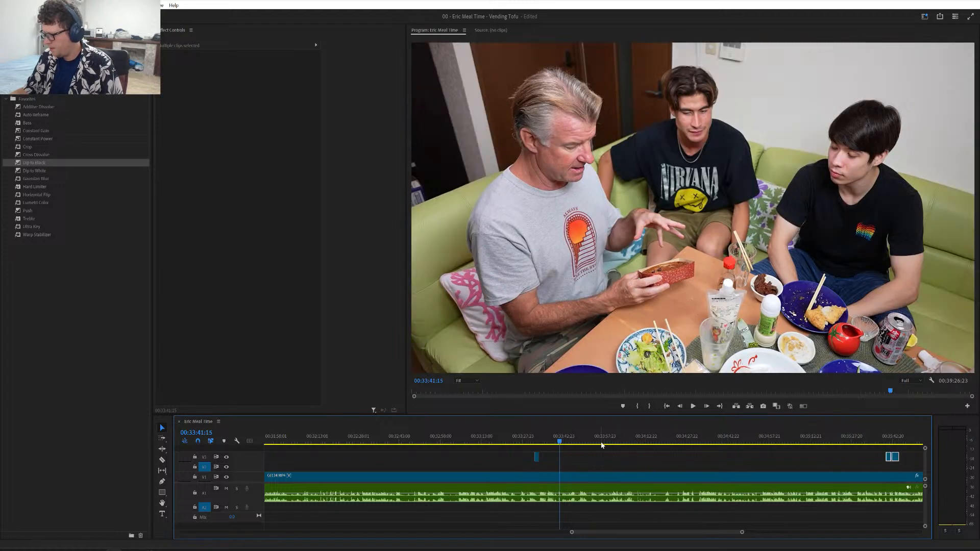
- Check the rest of the meal footage and move the last two close-ups past its end to about 00:38:12 on V3
drag(580, 444, 806, 441)
scroll(773, 466, down, 12)
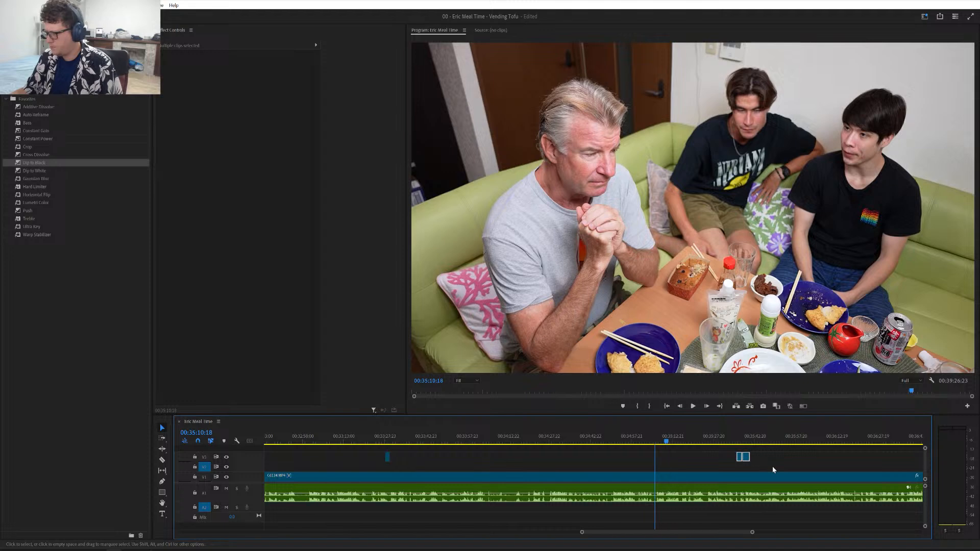
scroll(772, 467, down, 2)
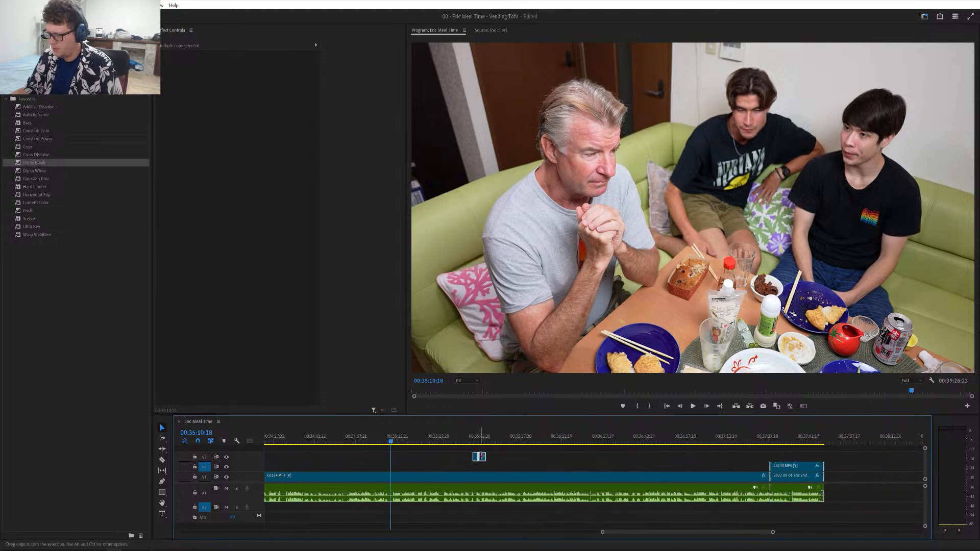
drag(482, 457, 625, 461)
drag(394, 442, 620, 457)
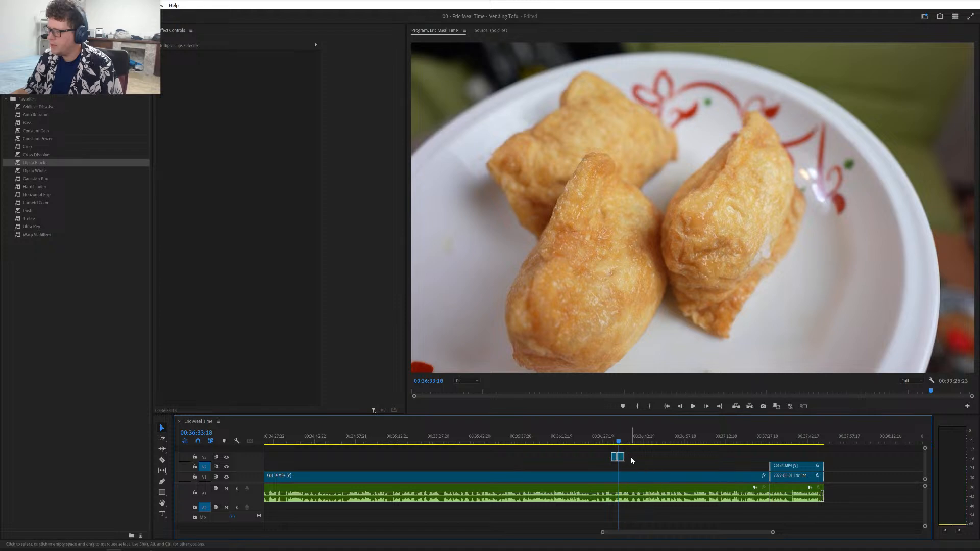
key(minus)
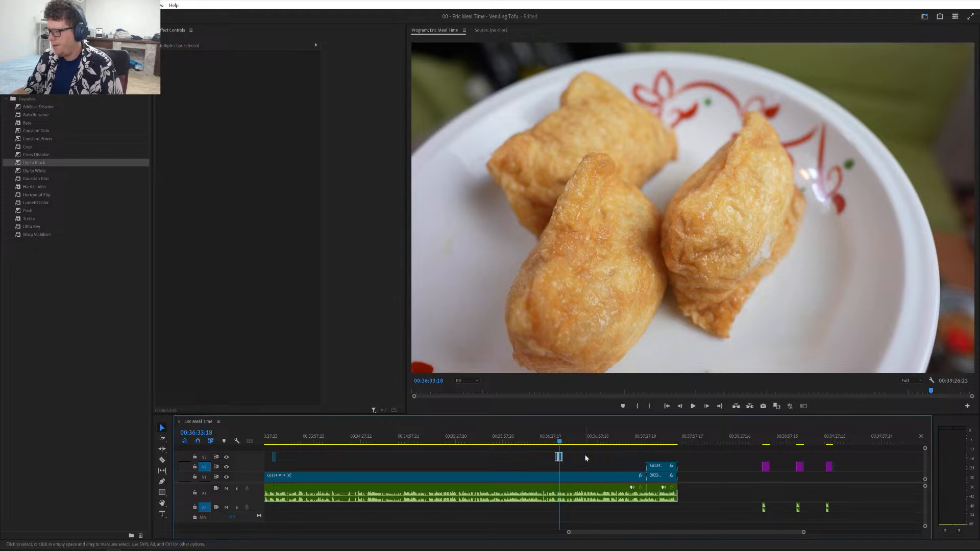
drag(560, 458, 723, 461)
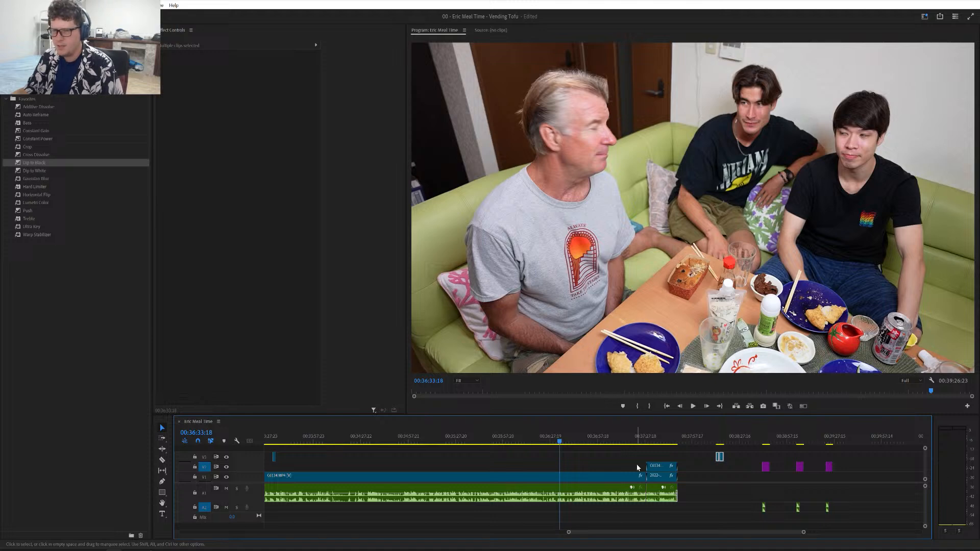
- Go back to the start of the long meal clip at about 00:13:43 and play the sequence from there
click(461, 459)
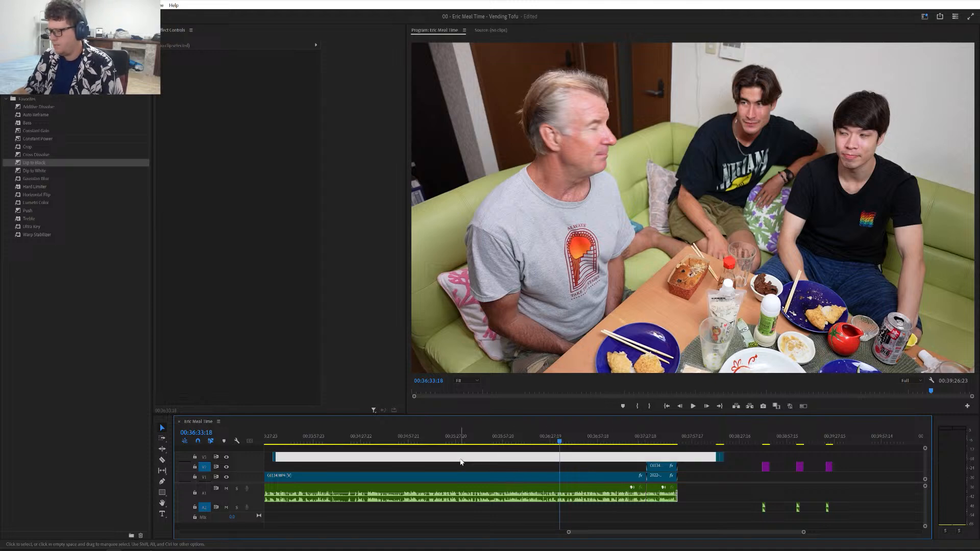
scroll(461, 459, down, 3)
scroll(460, 459, up, 10)
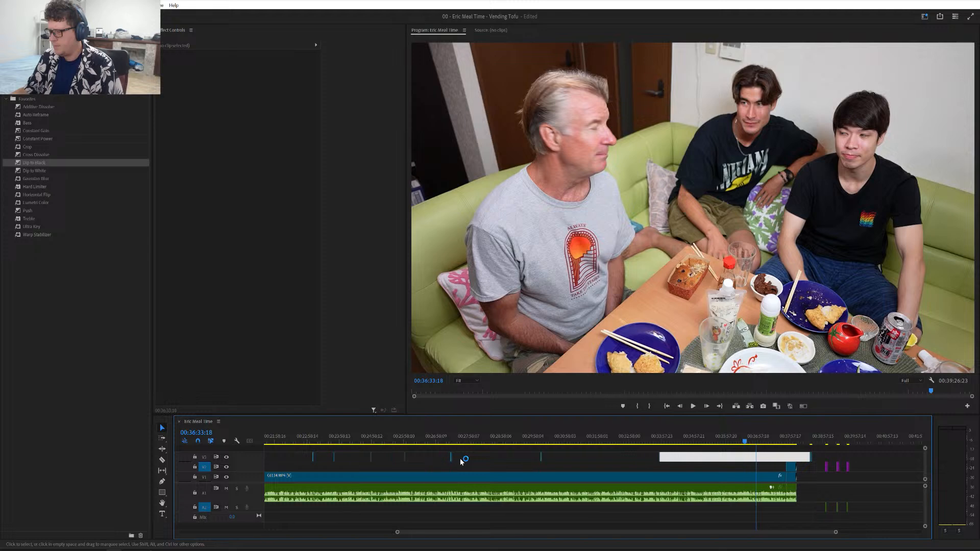
scroll(460, 459, up, 8)
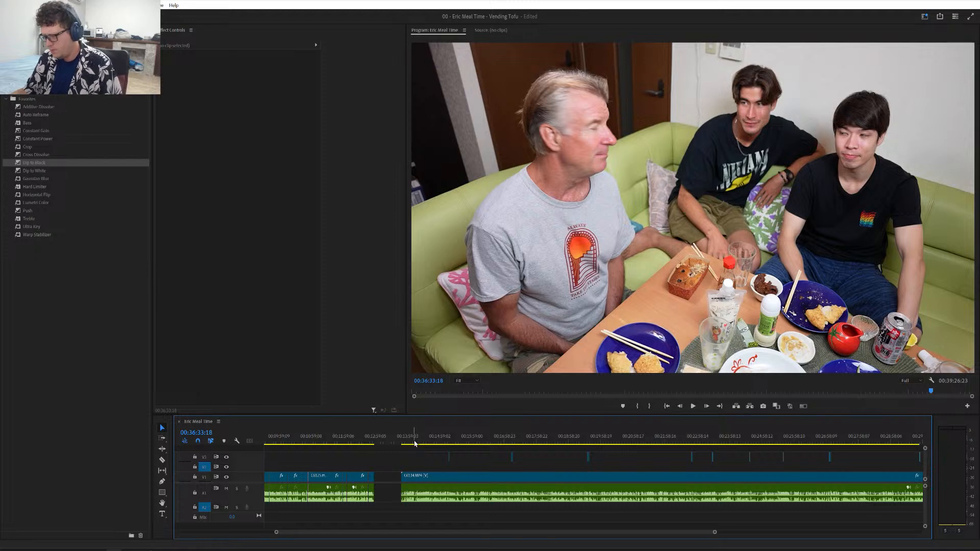
click(400, 440)
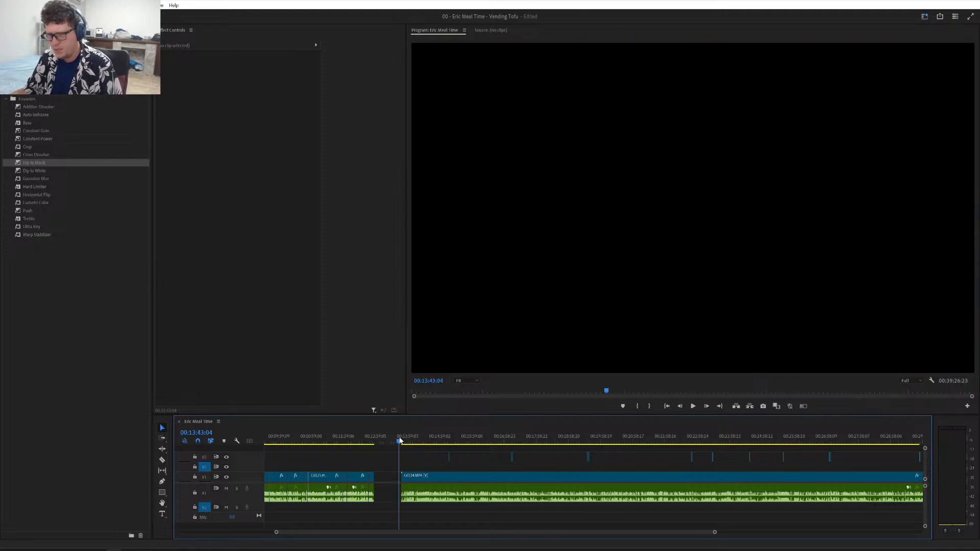
scroll(417, 464, up, 8)
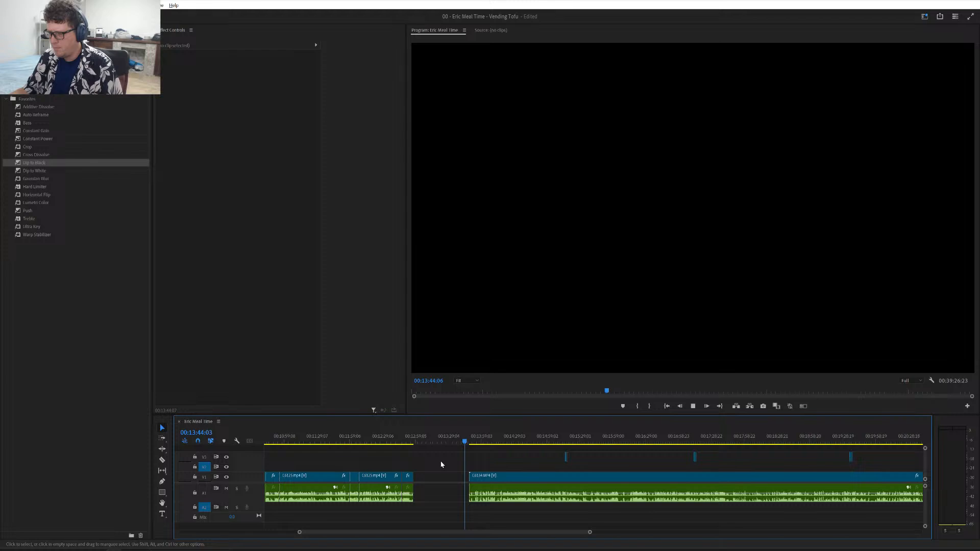
scroll(521, 455, up, 3)
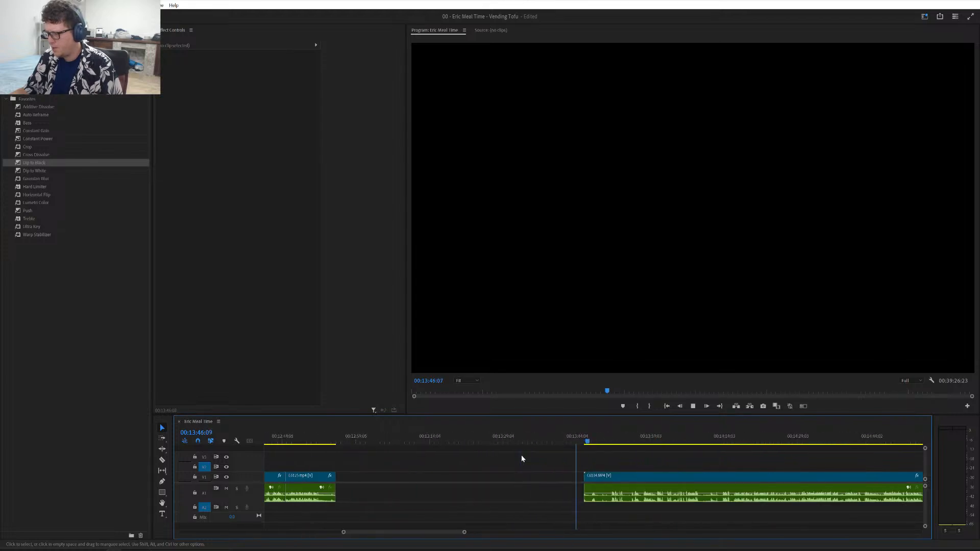
- Find where the host faces the camera before his greeting and split the long meal clip and its audio at 00:14:16:00
click(542, 440)
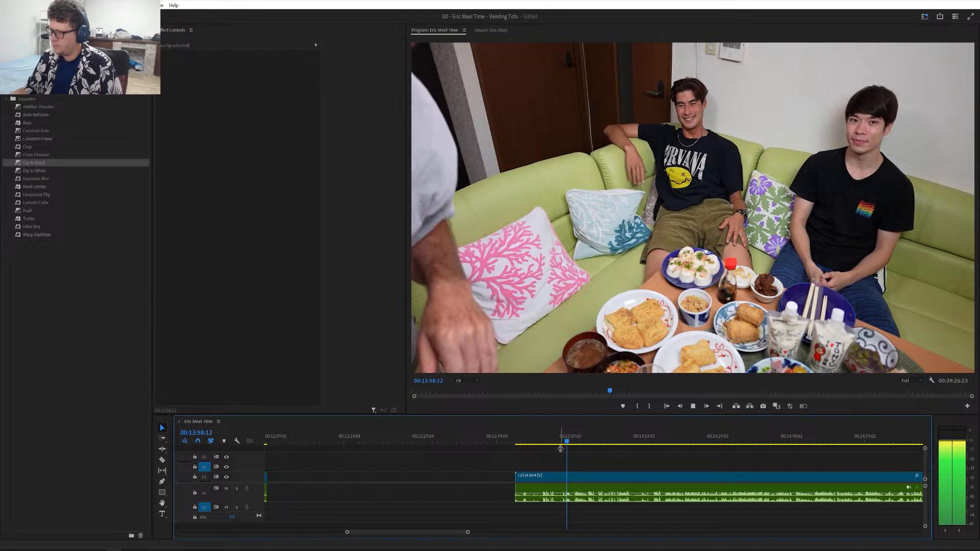
scroll(581, 461, up, 5)
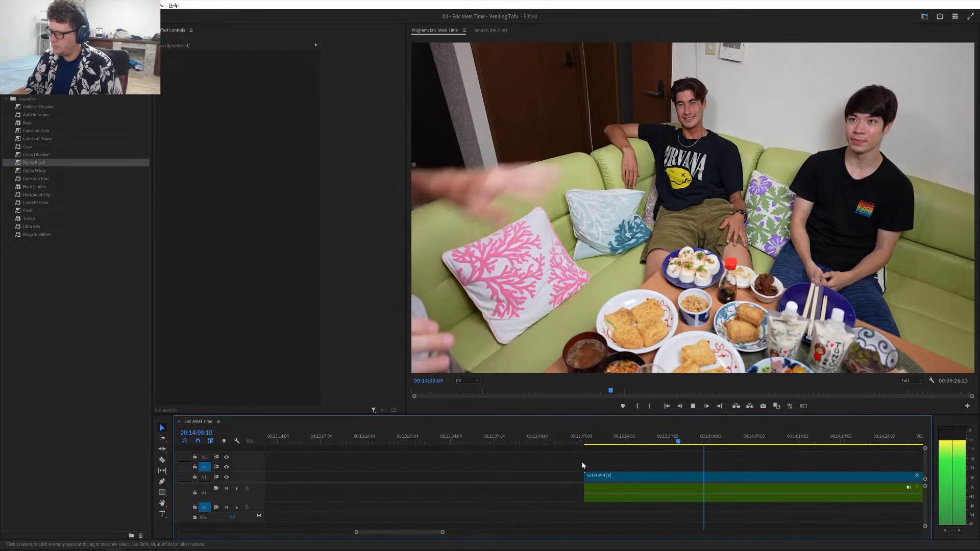
scroll(583, 464, down, 2)
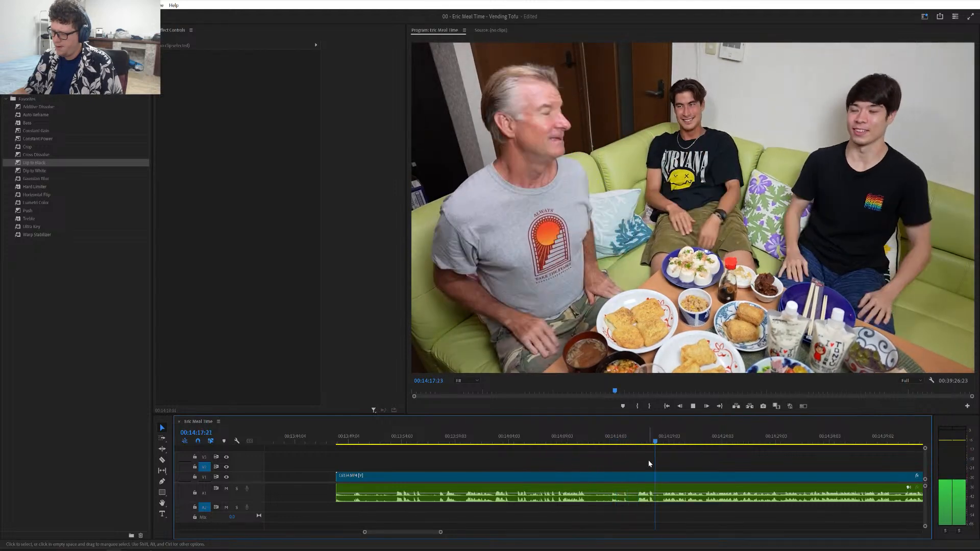
click(629, 443)
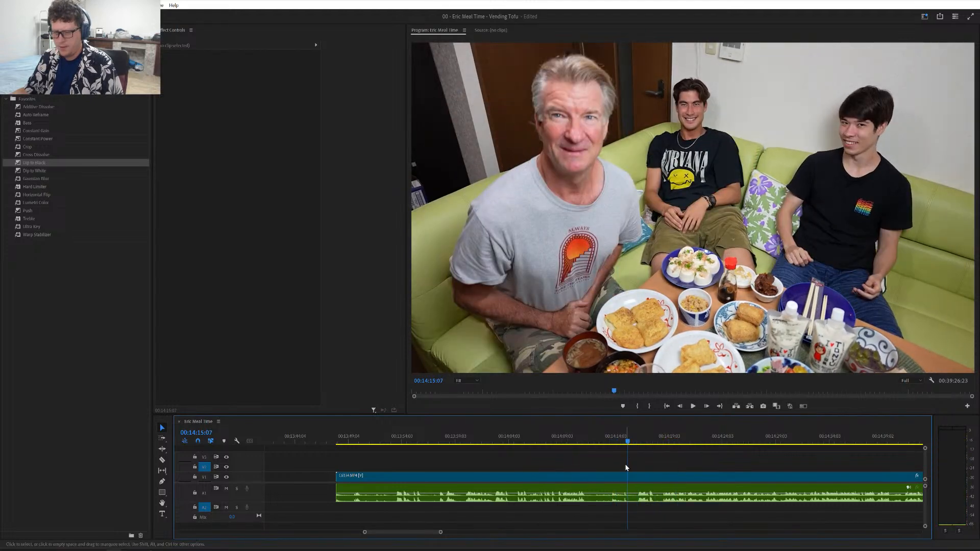
scroll(619, 466, down, 3)
scroll(619, 466, down, 1)
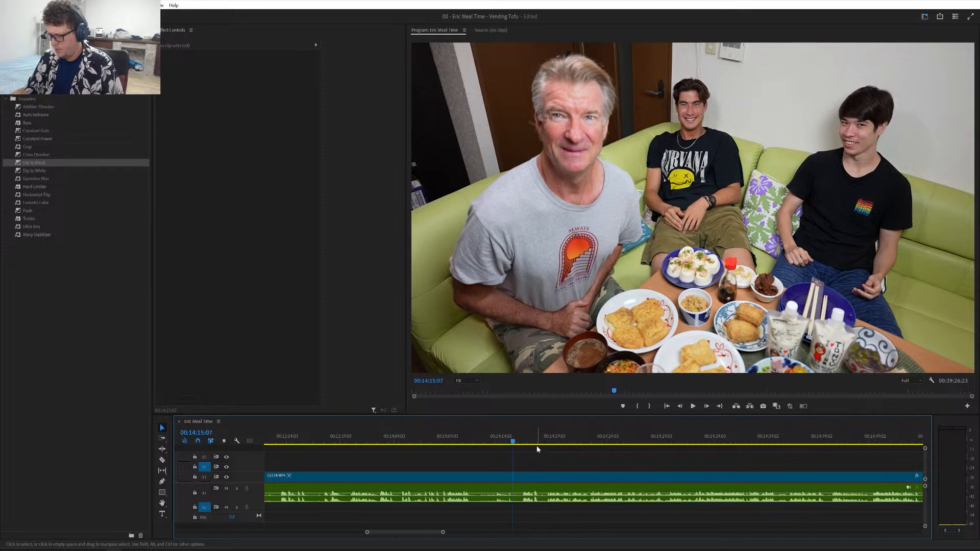
click(518, 441)
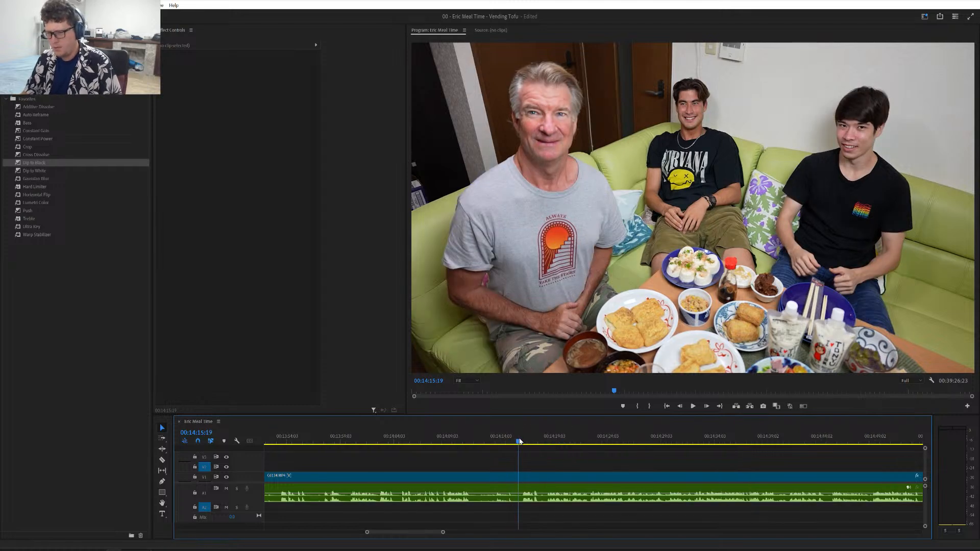
key(Right)
key(Right)
key(Right)
key(Right)
key(Right)
key(Right)
key(Right)
key(Right)
key(Right)
key(Right)
key(Right)
key(Right)
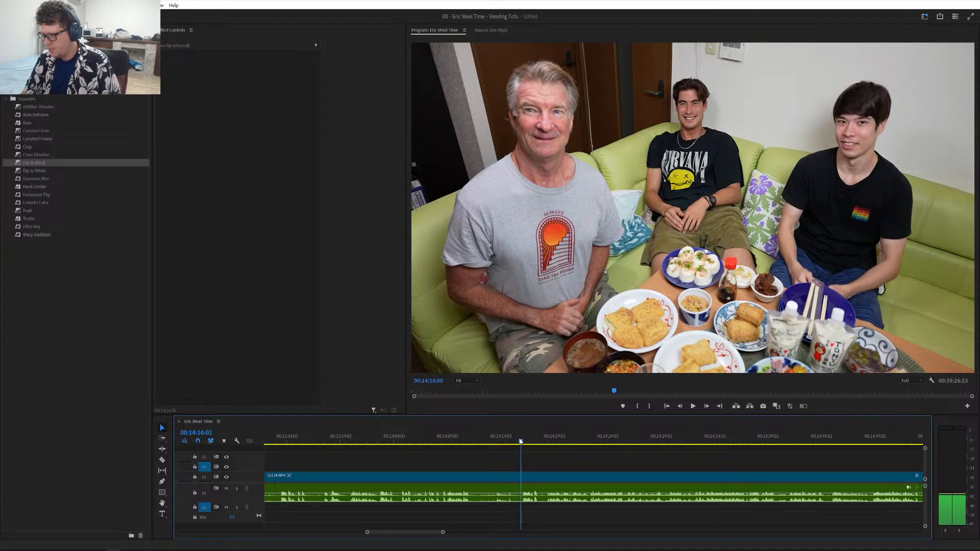
click(520, 441)
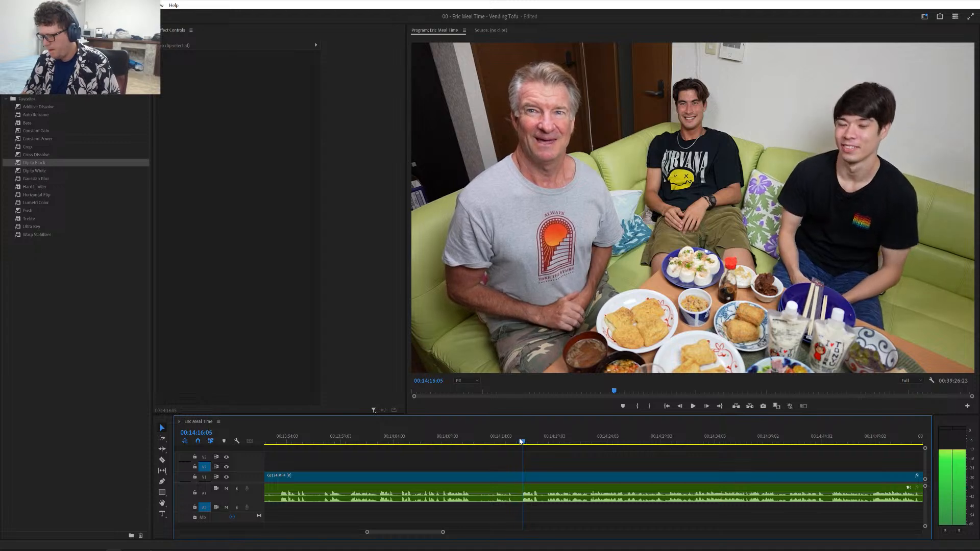
key(ctrl+k)
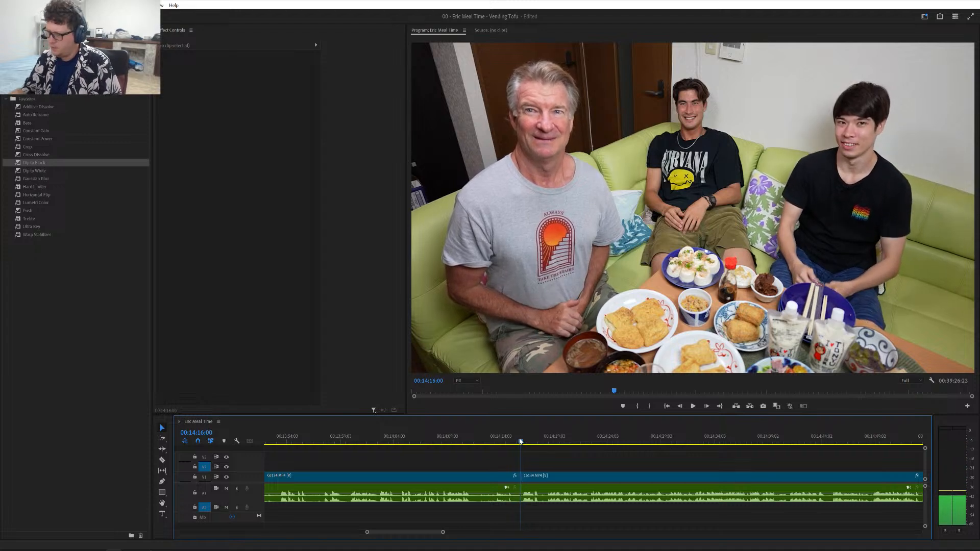
- Ripple delete the unwanted setup portion of the meal clip before the cut at 00:14:16:00
key(minus)
key(minus)
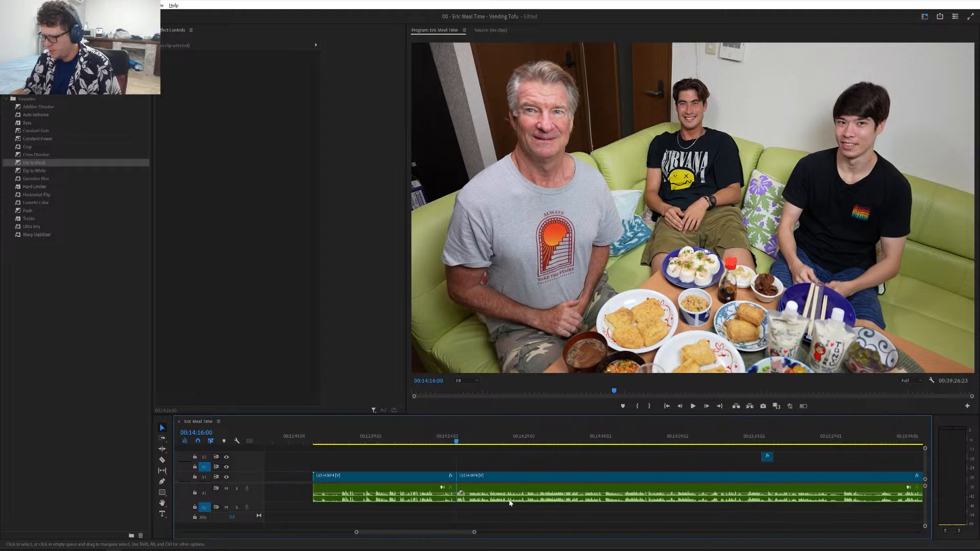
scroll(509, 502, left, 5)
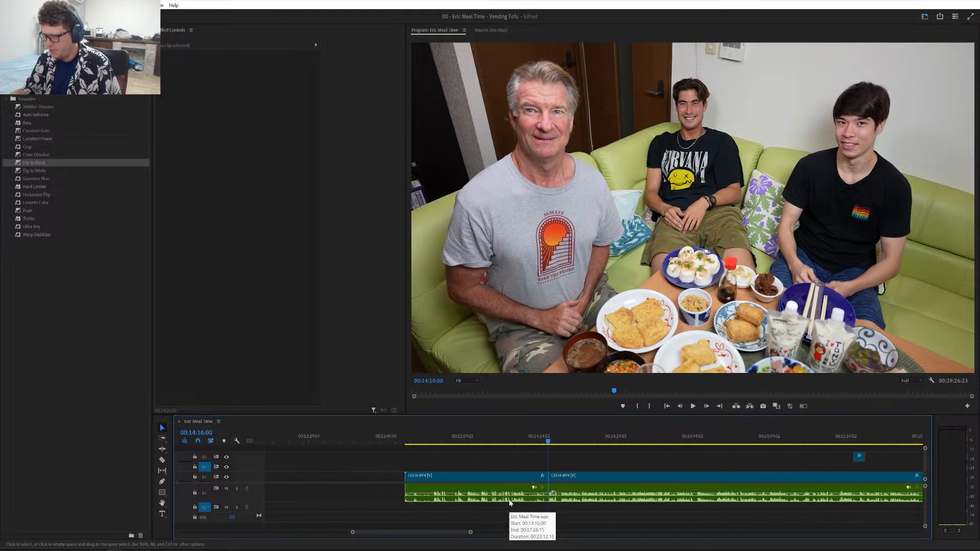
key(minus)
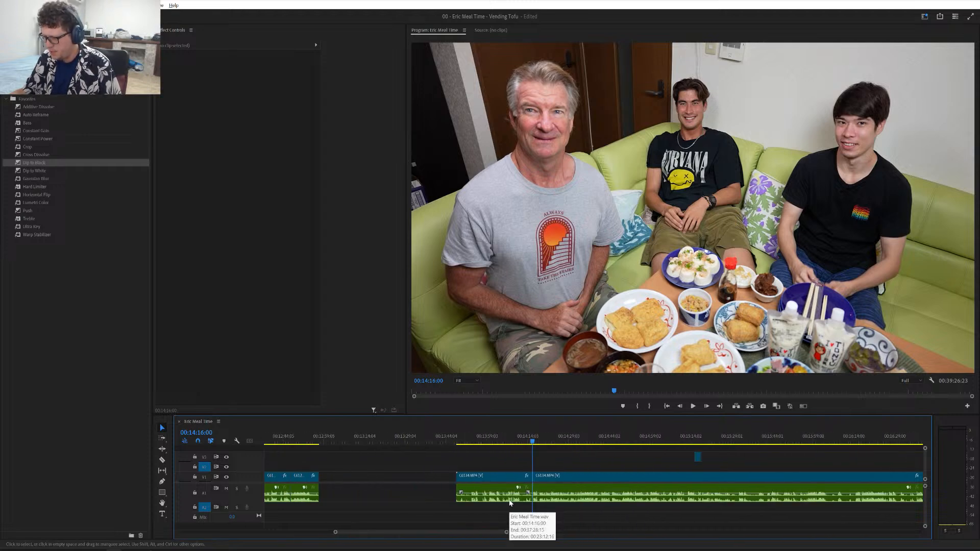
click(492, 478)
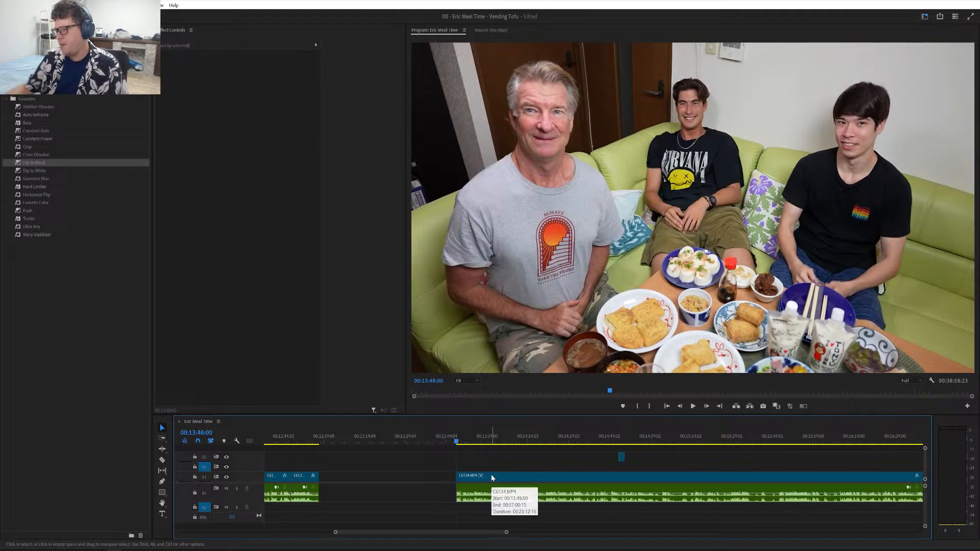
key(shift+Delete)
key(minus)
key(minus)
key(minus)
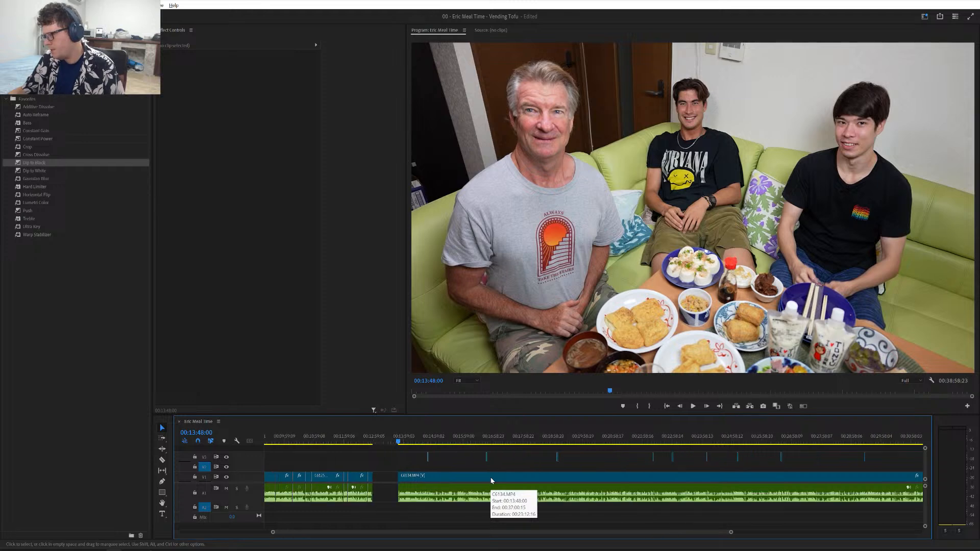
key(minus)
key(minus)
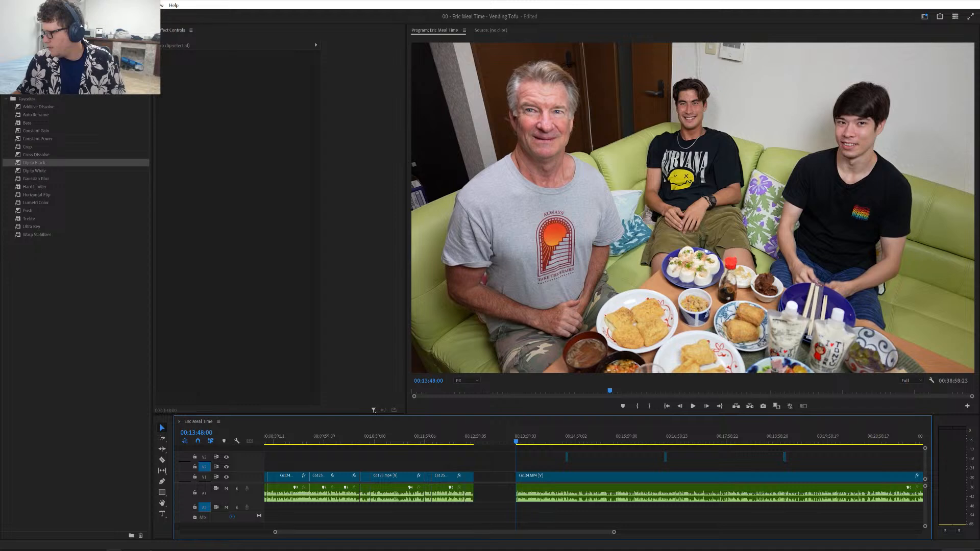
click(957, 550)
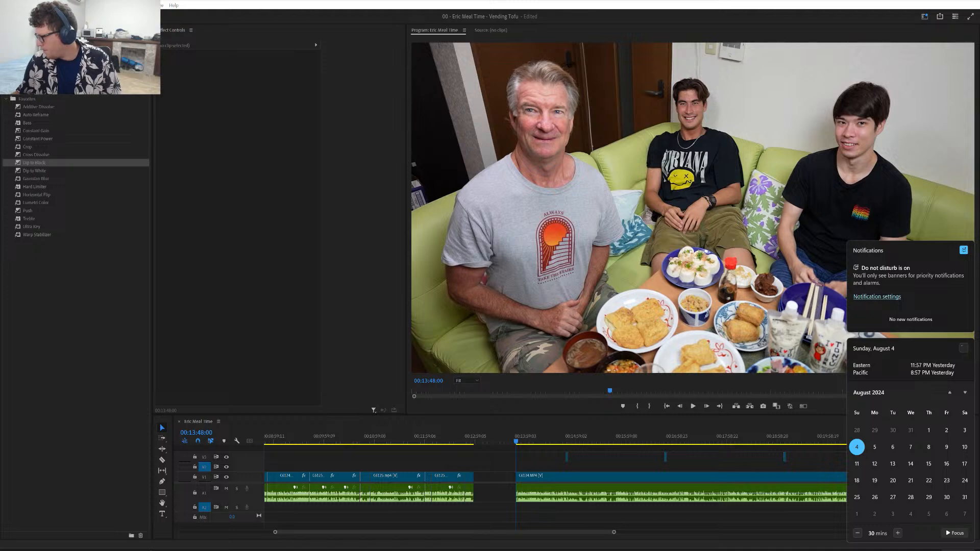
key(Escape)
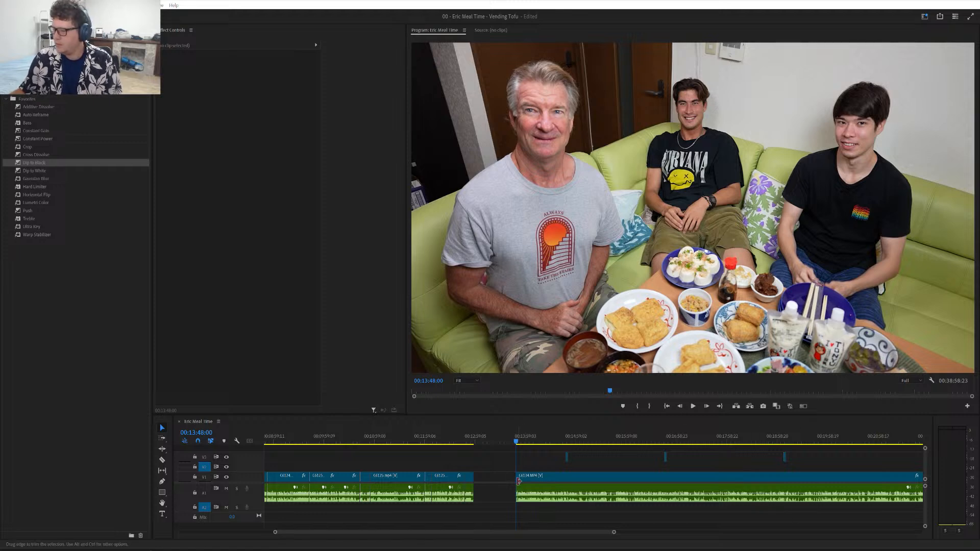
- Check the trimmed meal clip's opening and ripple delete the empty gap between it and the preceding clips
scroll(490, 475, down, 2)
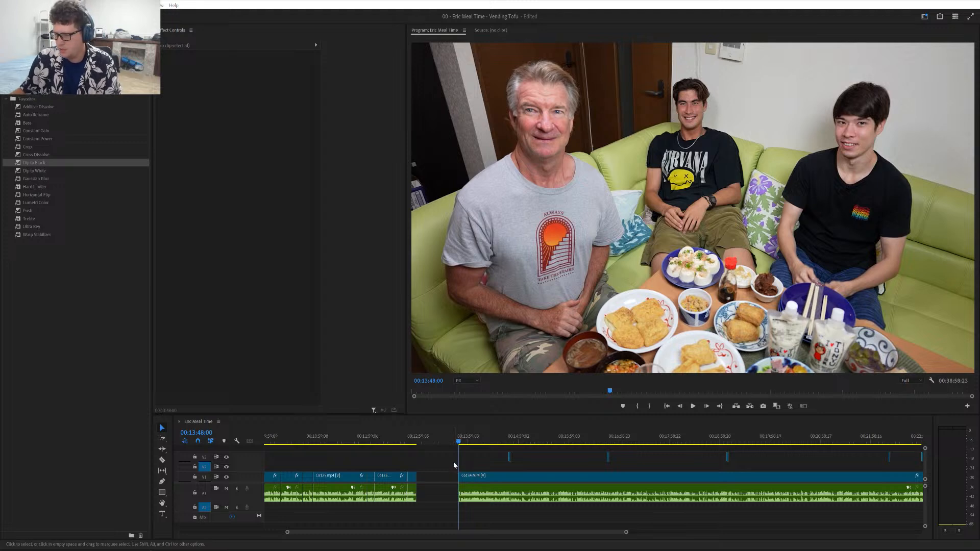
click(458, 442)
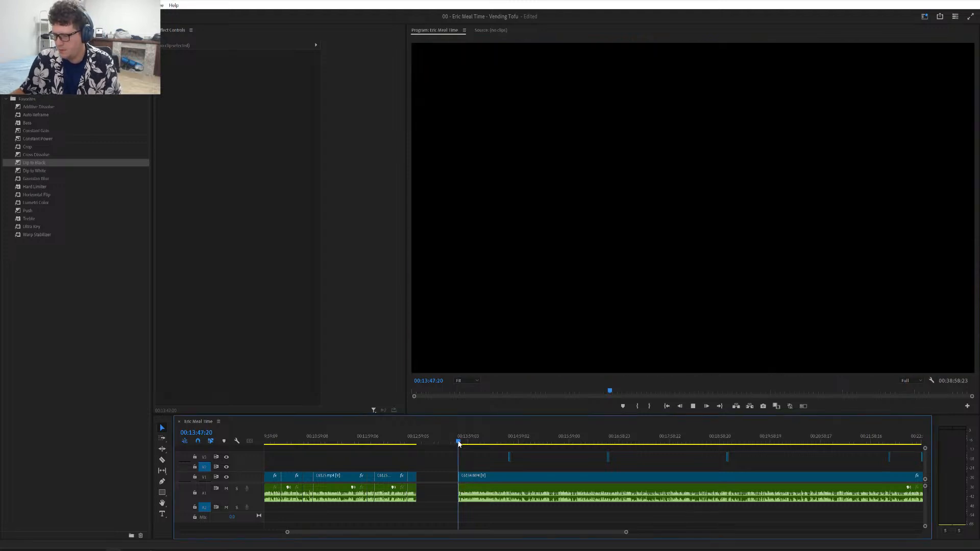
key(space)
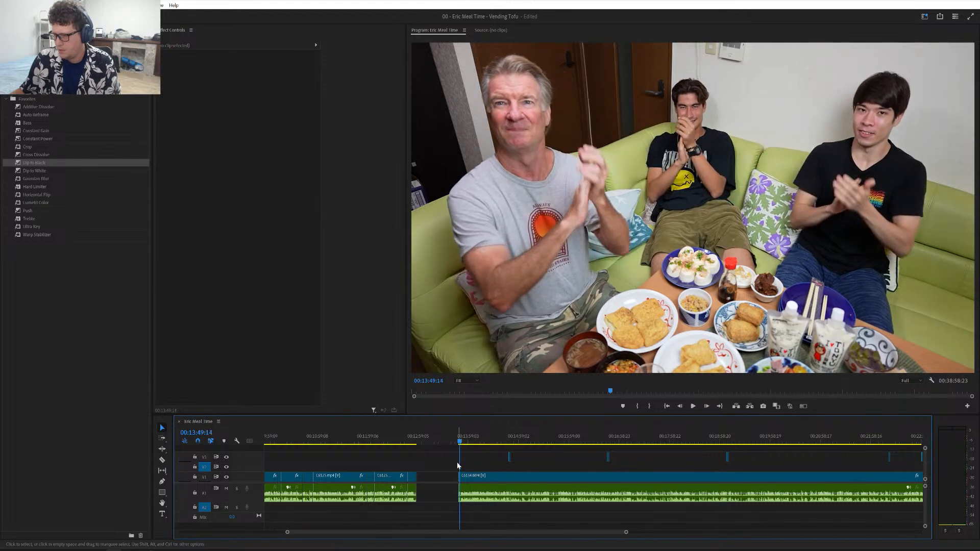
click(452, 480)
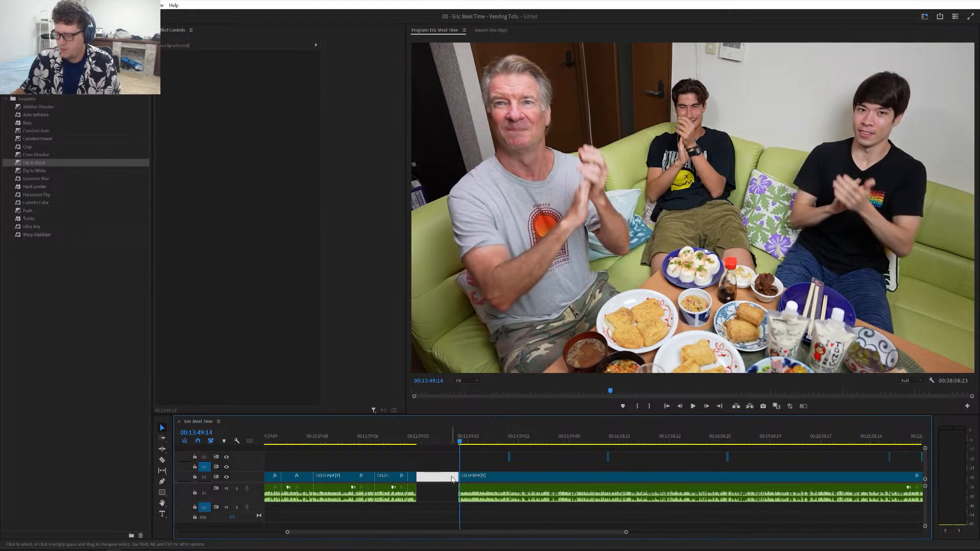
key(Up)
right_click(452, 483)
click(464, 493)
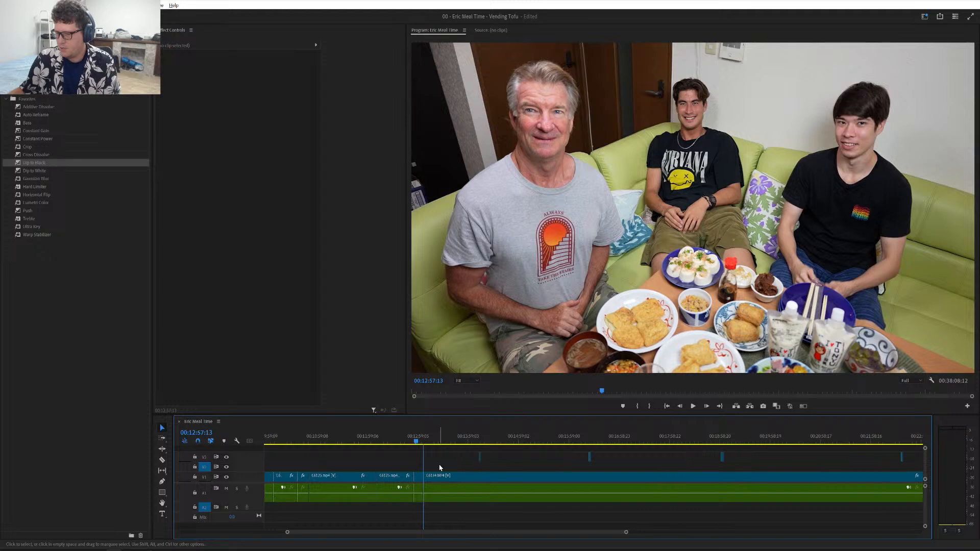
- Play the meal clip from its new start at 00:12:57:13 to about 00:13:25 to review the opening conversation
scroll(440, 467, up, 10)
scroll(441, 467, down, 2)
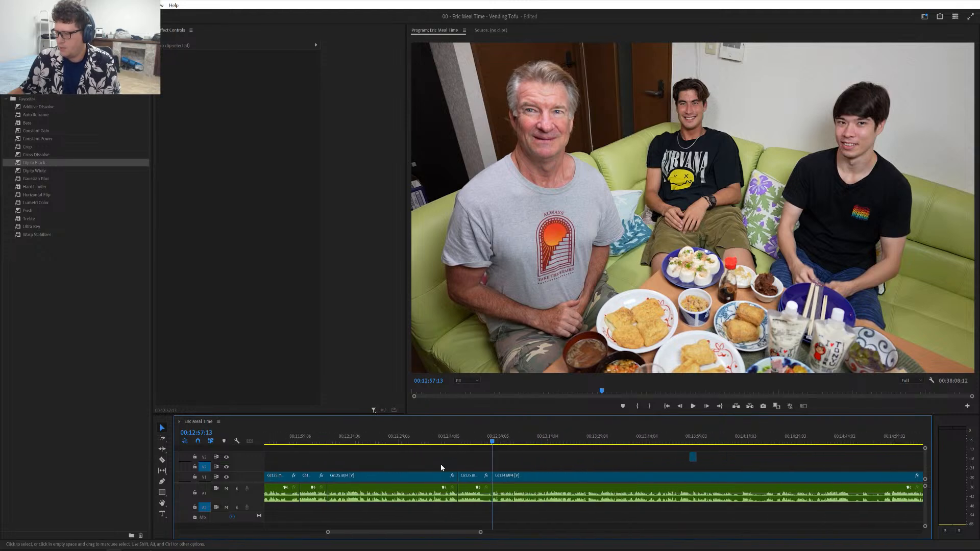
scroll(442, 467, down, 2)
key(space)
key(space)
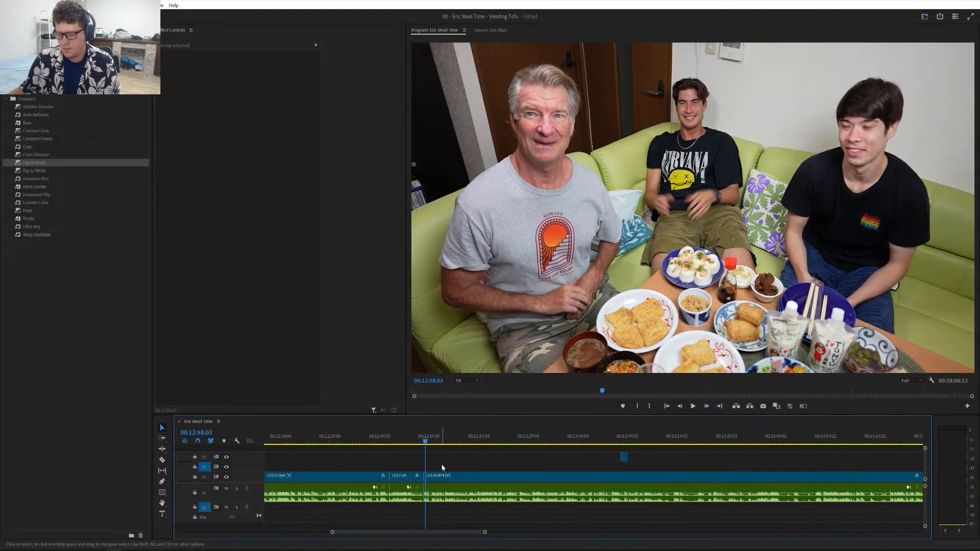
key(space)
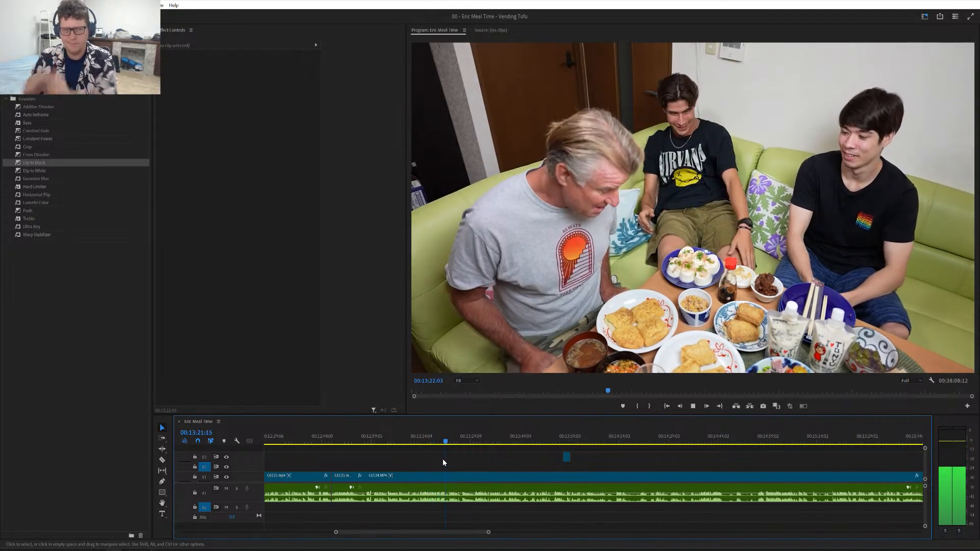
key(space)
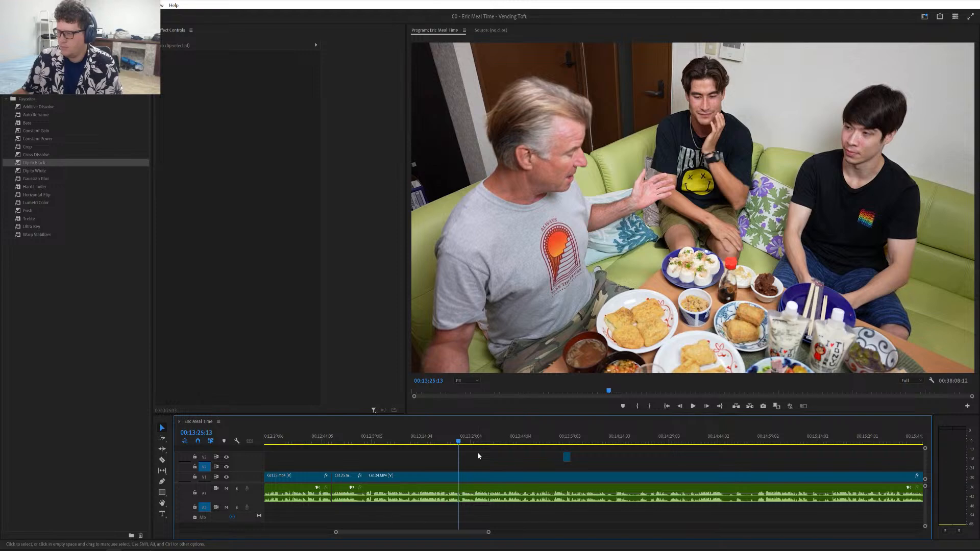
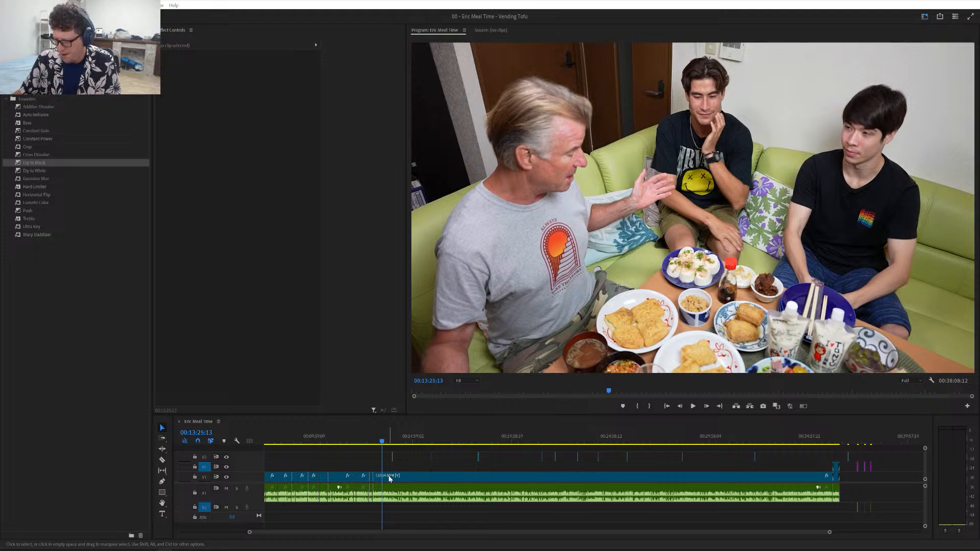
- Play the table conversation from about 00:12:54 to 00:13:50 and look for passages to cut
scroll(388, 473, up, 6)
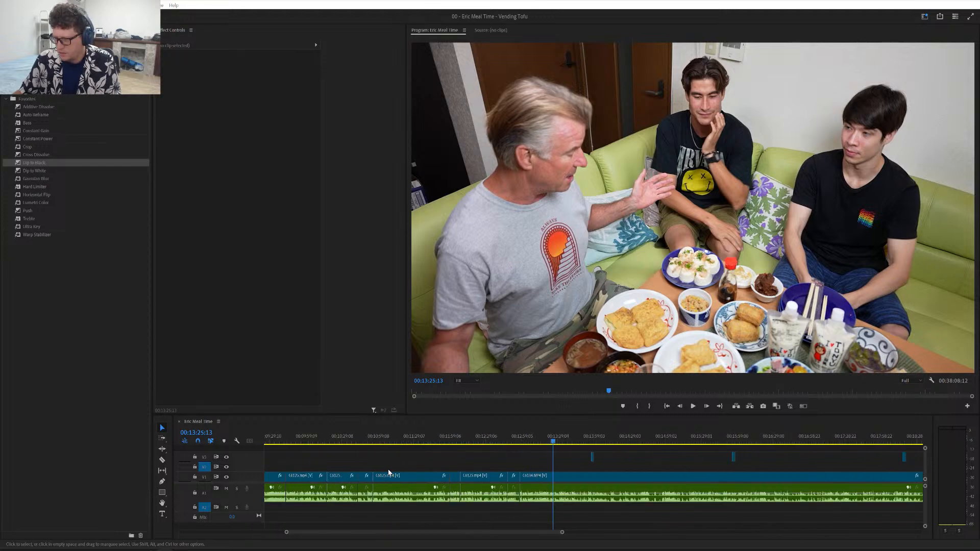
scroll(388, 473, down, 2)
scroll(388, 472, down, 6)
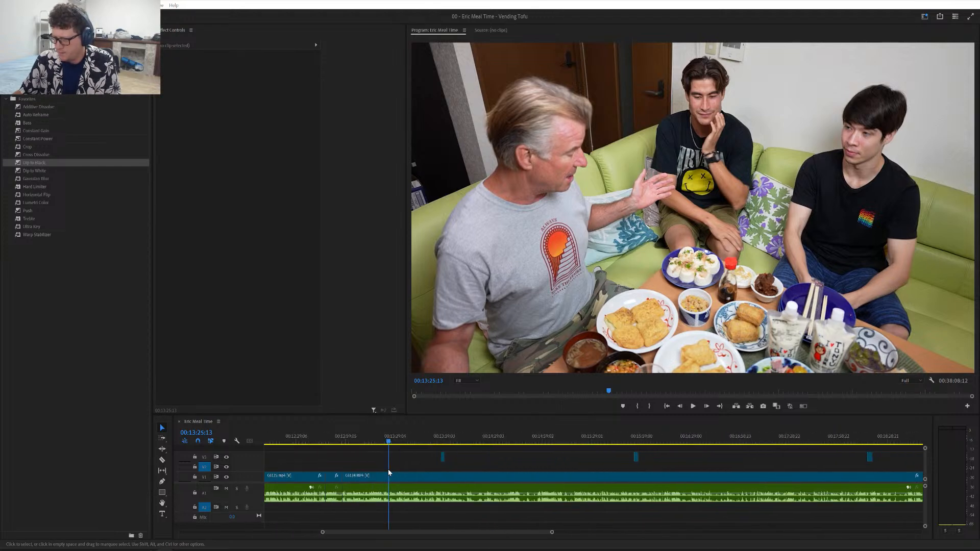
scroll(367, 473, up, 4)
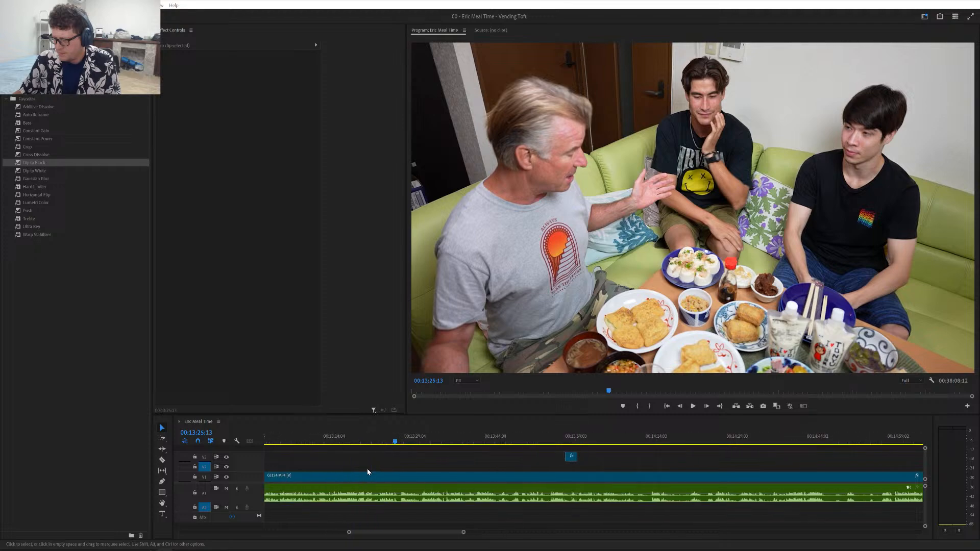
click(344, 442)
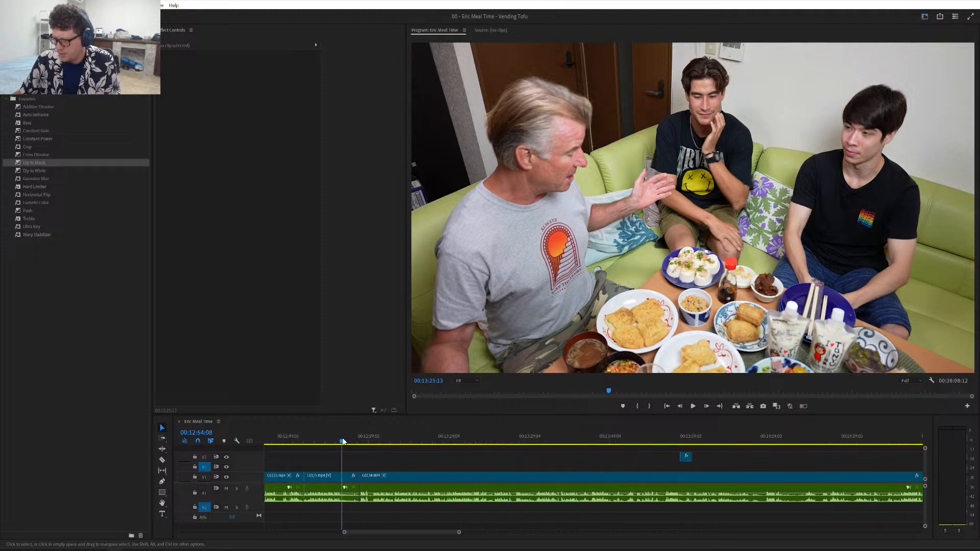
key(space)
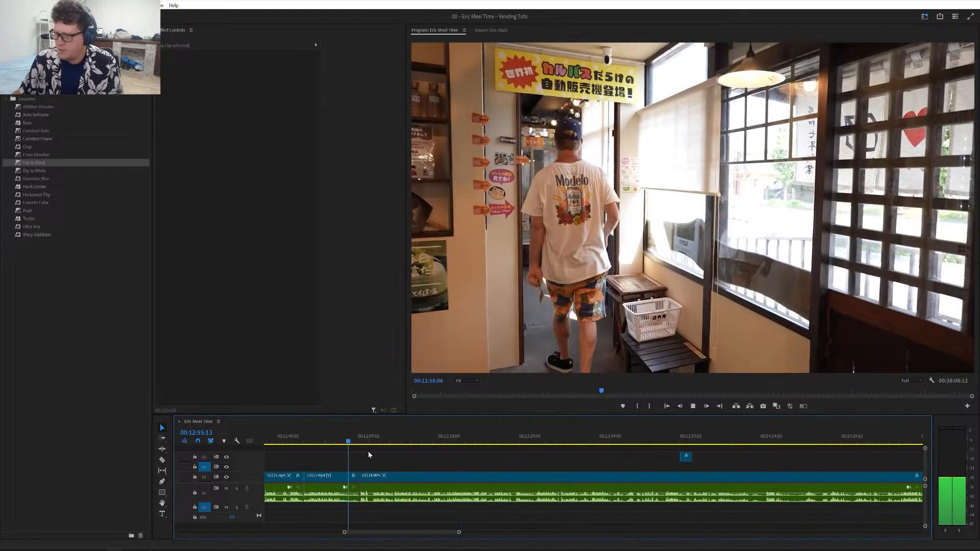
scroll(403, 473, down, 6)
scroll(403, 470, down, 1)
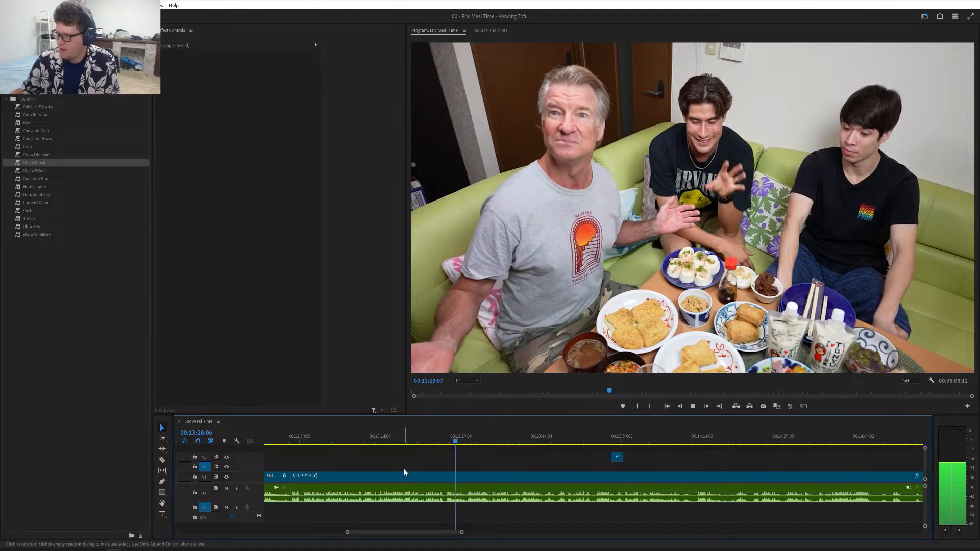
scroll(457, 494, down, 3)
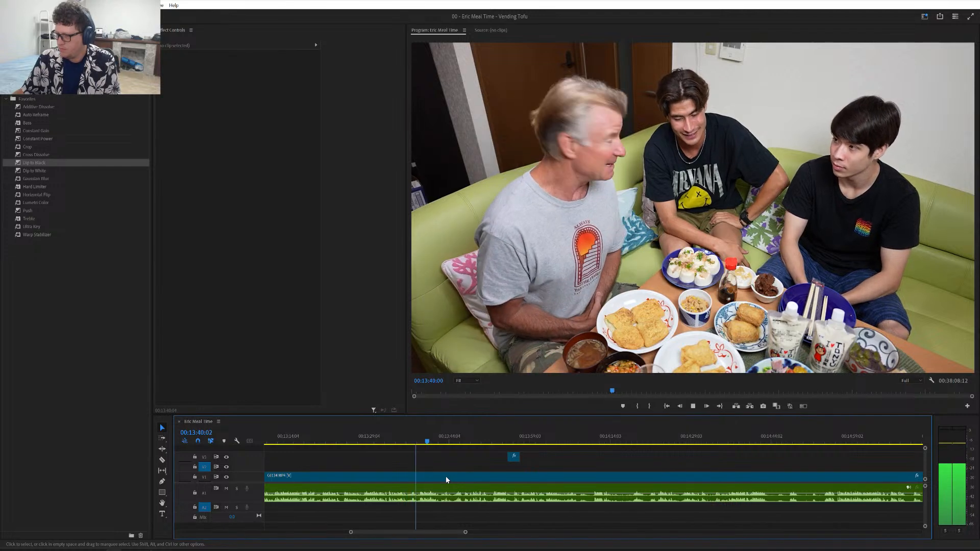
scroll(445, 477, down, 1)
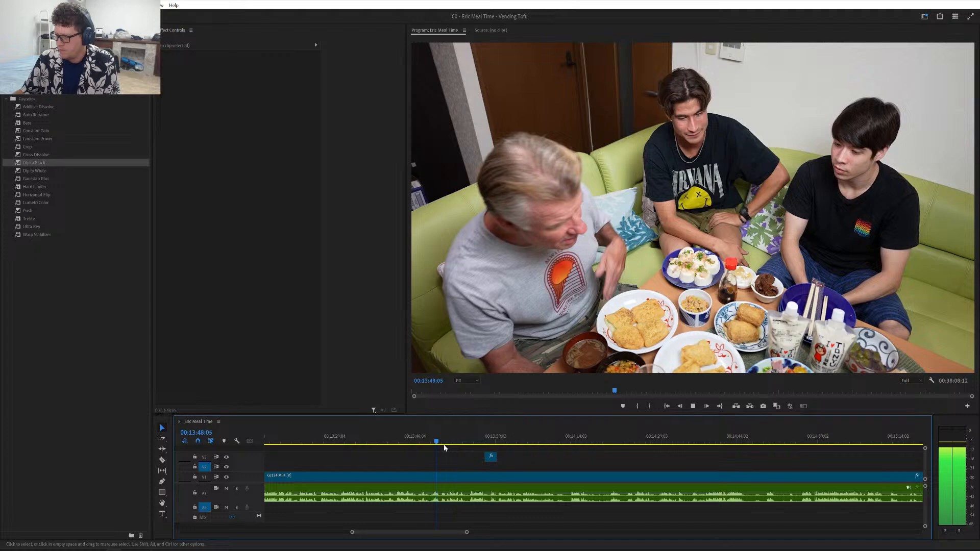
drag(444, 442, 450, 439)
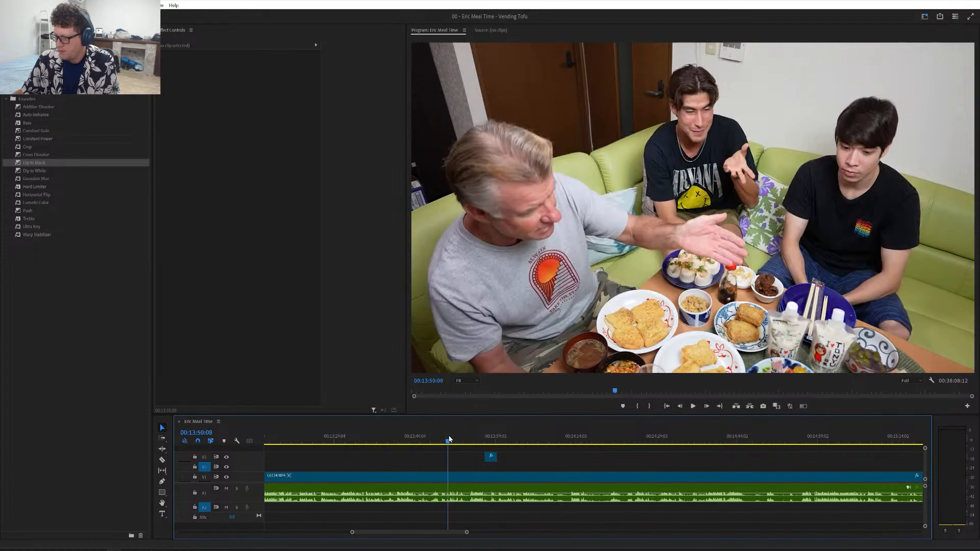
- Replay the passage leading up to 00:13:50 and split the main clip at 00:13:47:03
scroll(476, 469, up, 6)
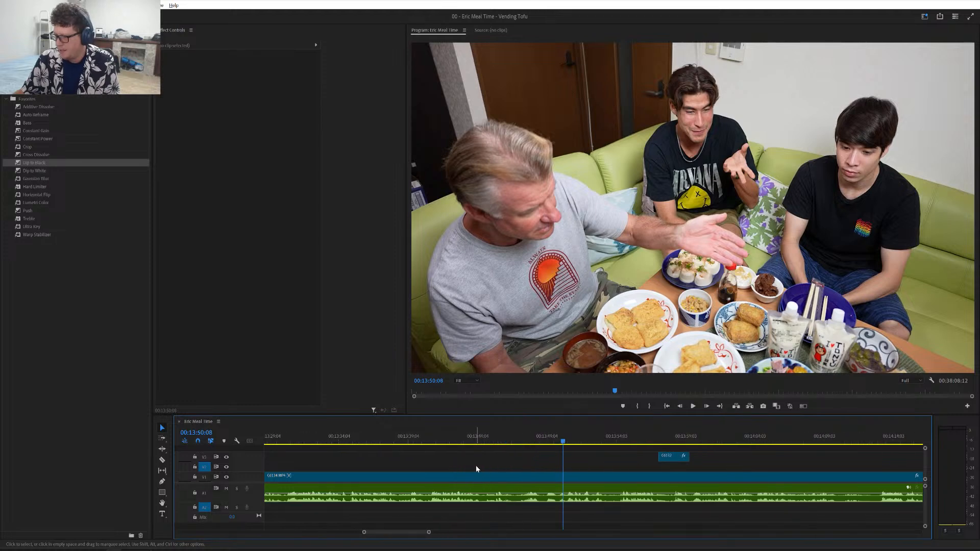
scroll(476, 469, down, 2)
scroll(476, 469, down, 2)
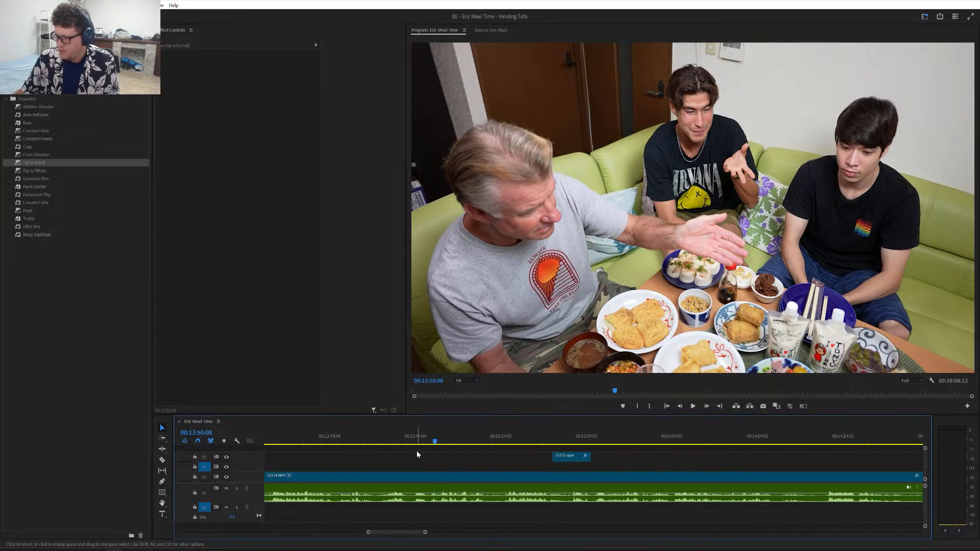
click(386, 441)
key(space)
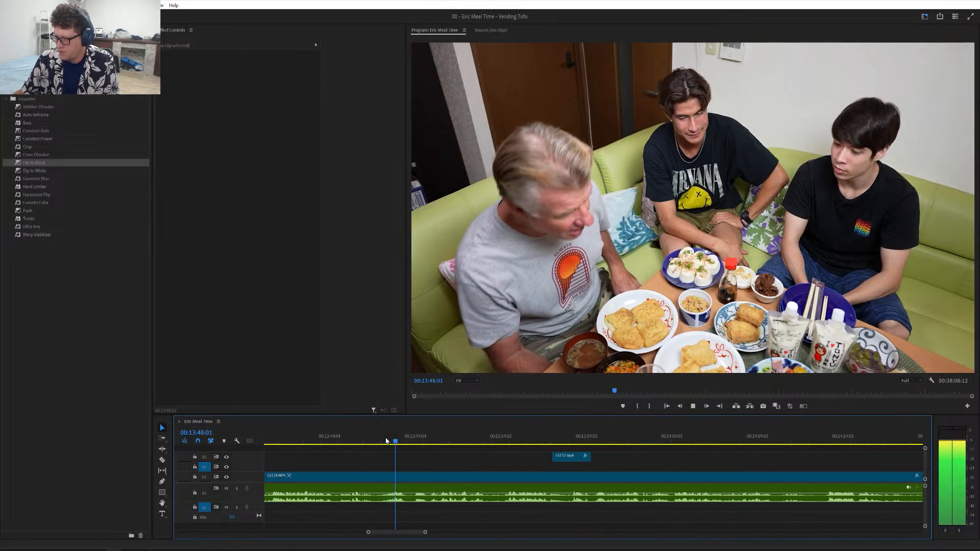
key(space)
scroll(408, 471, up, 4)
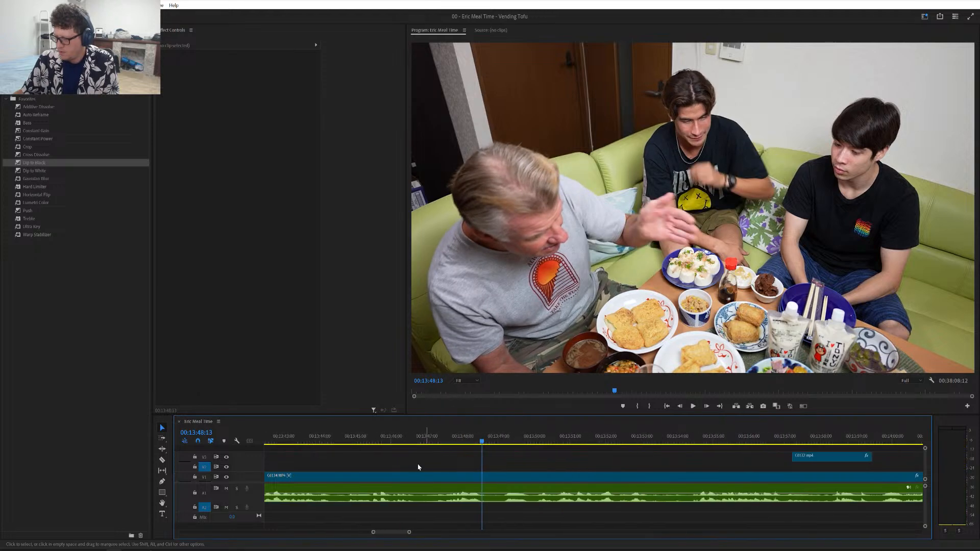
click(370, 440)
key(space)
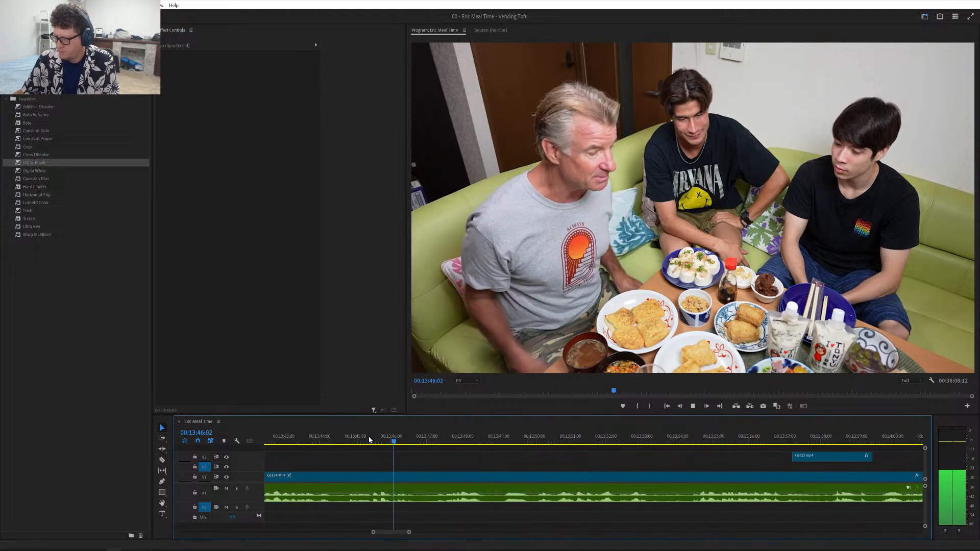
key(space)
key(ctrl+k)
key(space)
key(space)
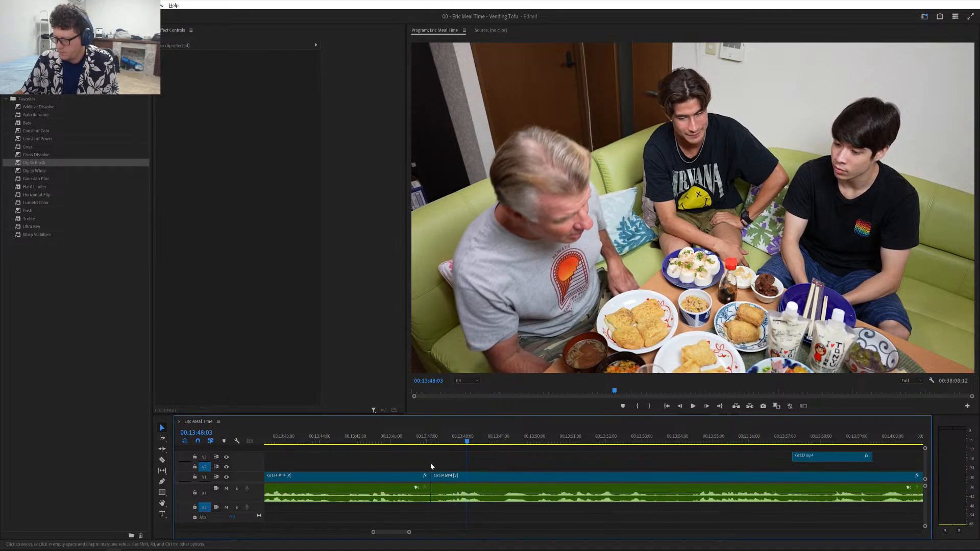
- Split the main clip shortly after the 00:13:47:03 cut and ripple-delete the roughly ten frames in between
scroll(449, 463, up, 4)
scroll(449, 463, down, 7)
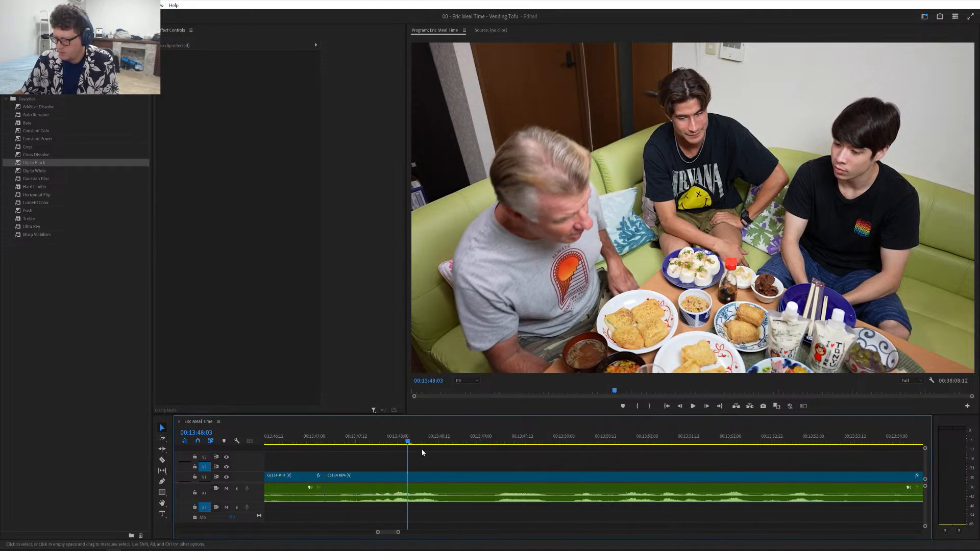
mouse_move(349, 440)
mouse_down()
mouse_move(369, 448)
mouse_move(361, 451)
mouse_up()
key(ctrl+k)
key(q)
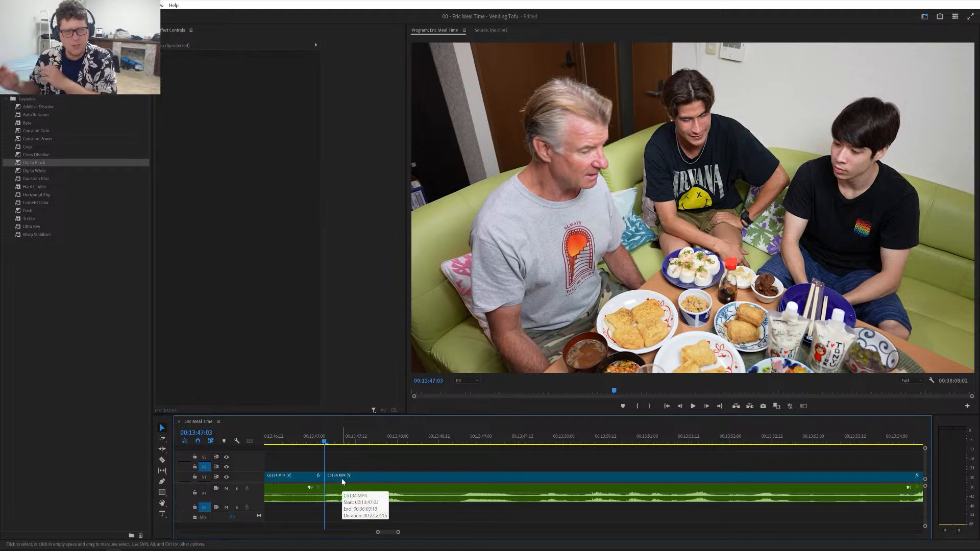
- Split the main clip at about 00:13:48:05 and at 00:13:48:17, and ripple-delete the piece between the cuts
key(space)
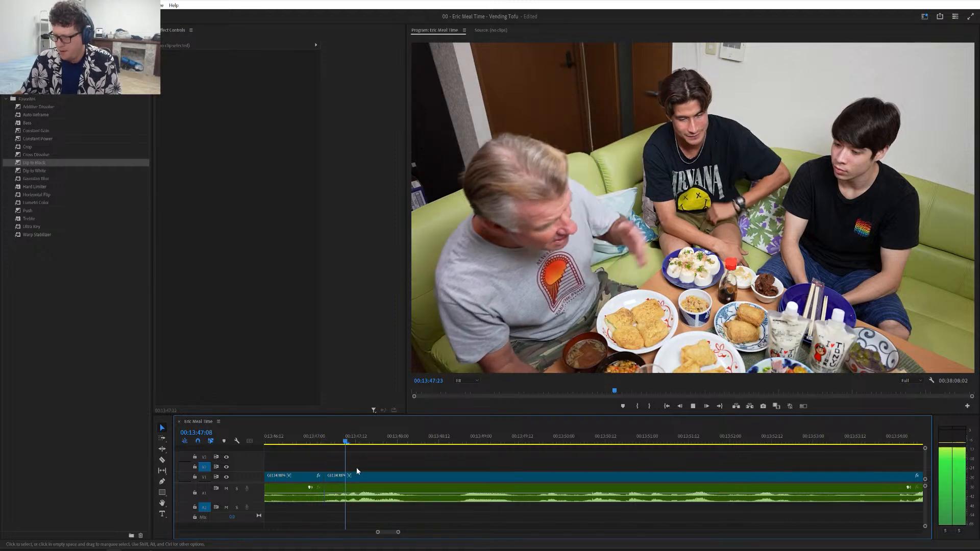
key(space)
drag(378, 440, 456, 442)
key(ctrl+k)
key(ctrl+k)
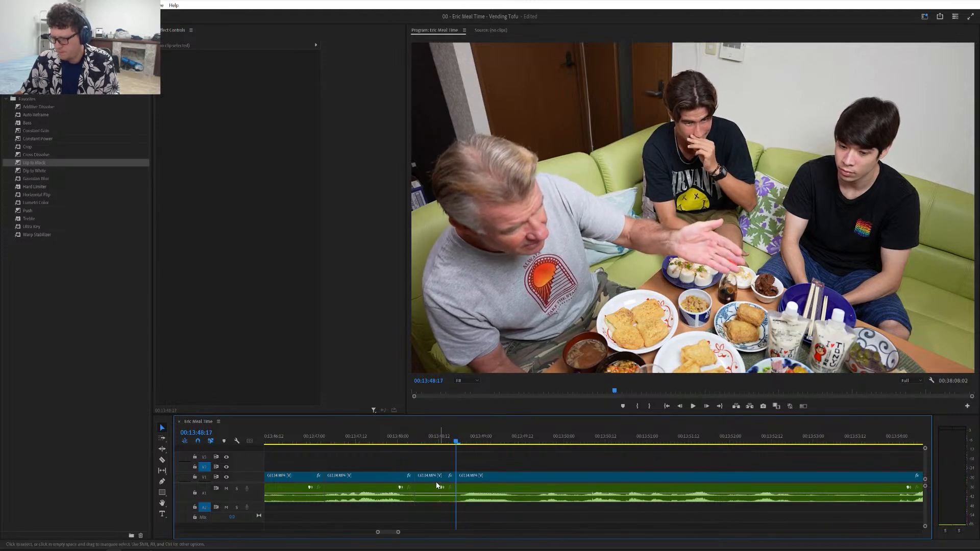
click(435, 482)
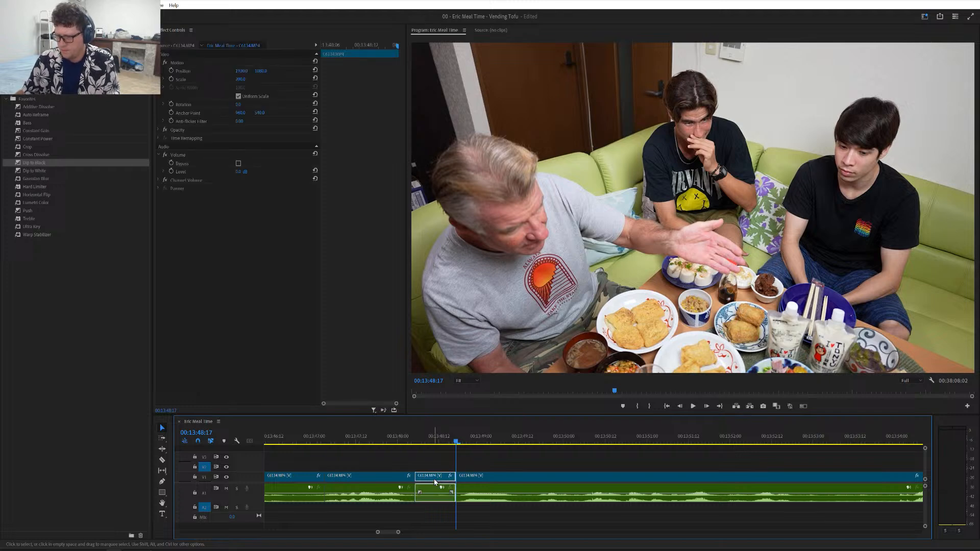
key(shift+Delete)
- Split the main clip at about 00:13:48:22 and at 00:13:49:04, and ripple-delete the few frames between them
key(space)
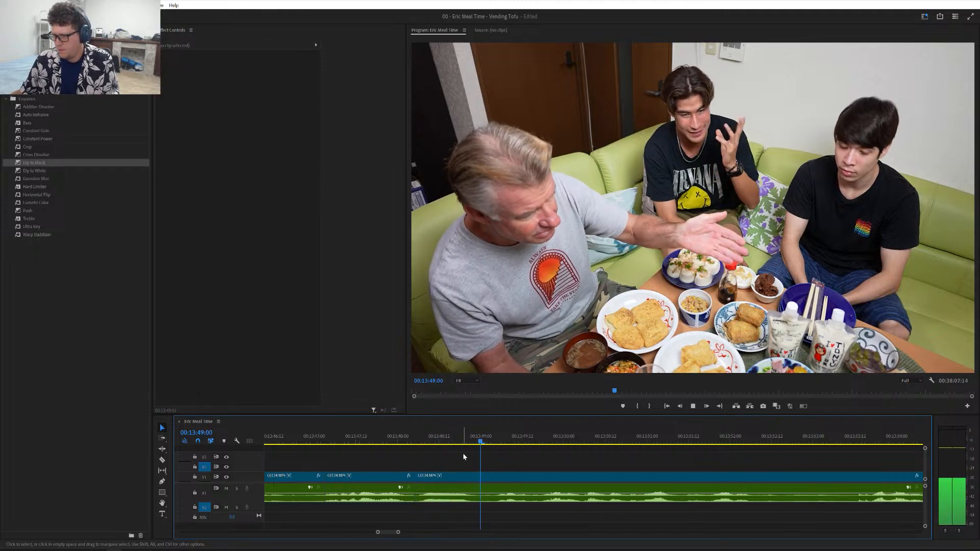
drag(465, 442, 496, 446)
key(ctrl+k)
key(ctrl+k)
click(488, 477)
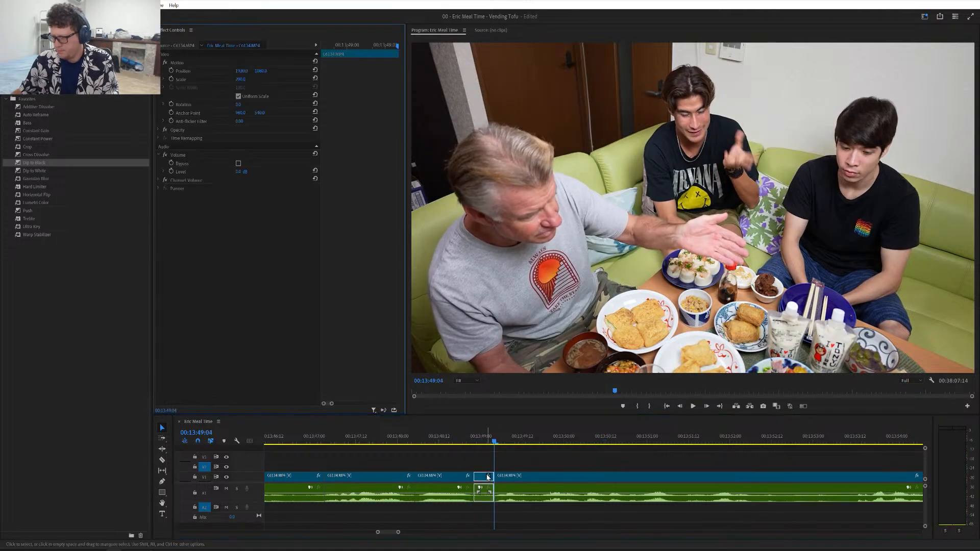
click(480, 481)
key(shift+Delete)
- Play on past the trimmed passage and split the main clip at 00:13:51:04
key(space)
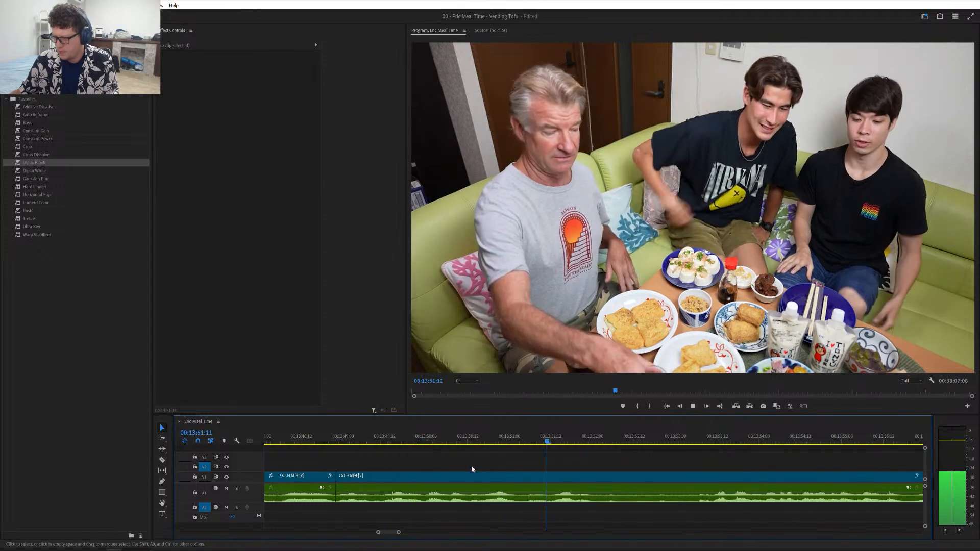
click(485, 442)
drag(487, 442, 525, 442)
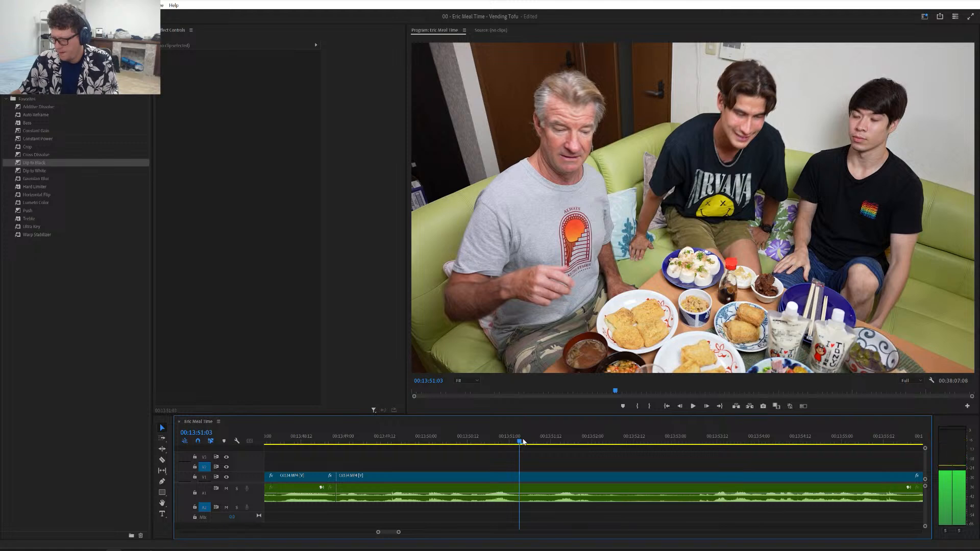
key(minus)
key(minus)
key(minus)
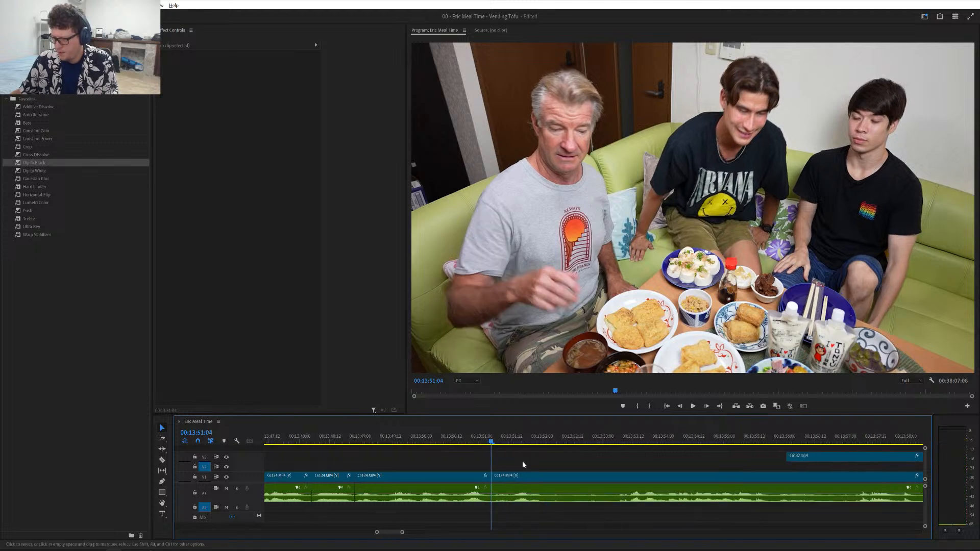
- Move the short overlay clip down one video track and make it cover the edits from 00:13:47:03 to 00:13:51:04
scroll(522, 461, up, 2)
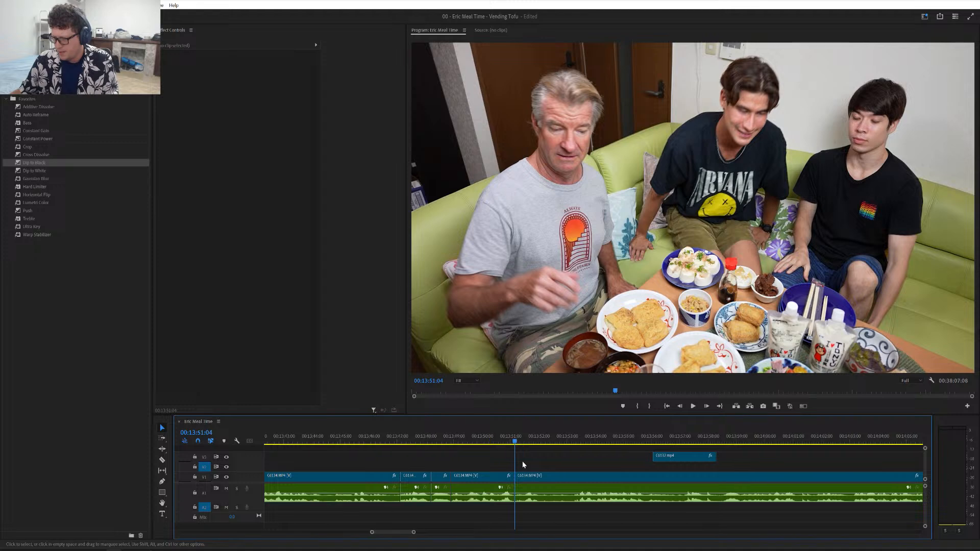
click(620, 441)
drag(673, 458, 512, 466)
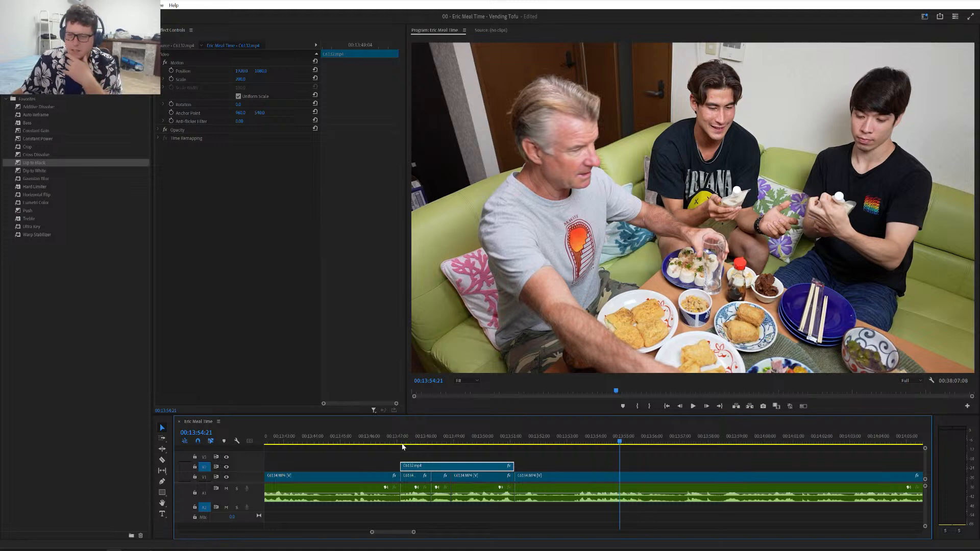
- Review the edit from 00:13:45:13, split the main clip at 00:13:53:02 and ripple-delete the piece back to 00:13:51:04
drag(400, 440, 356, 443)
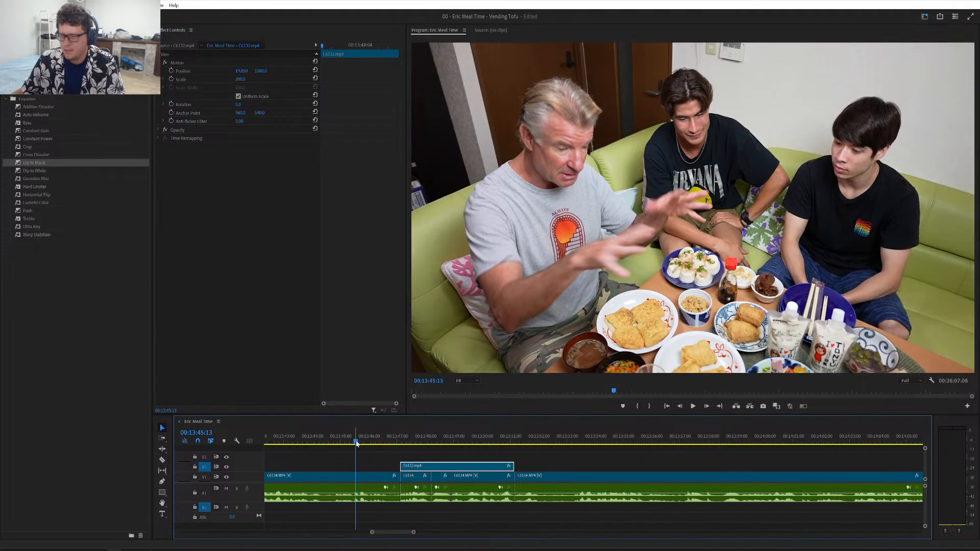
key(space)
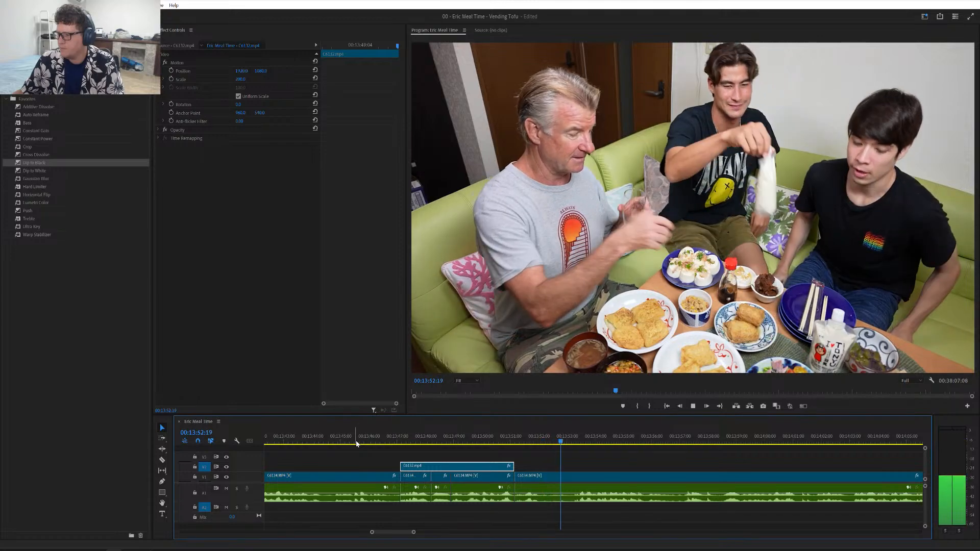
click(590, 437)
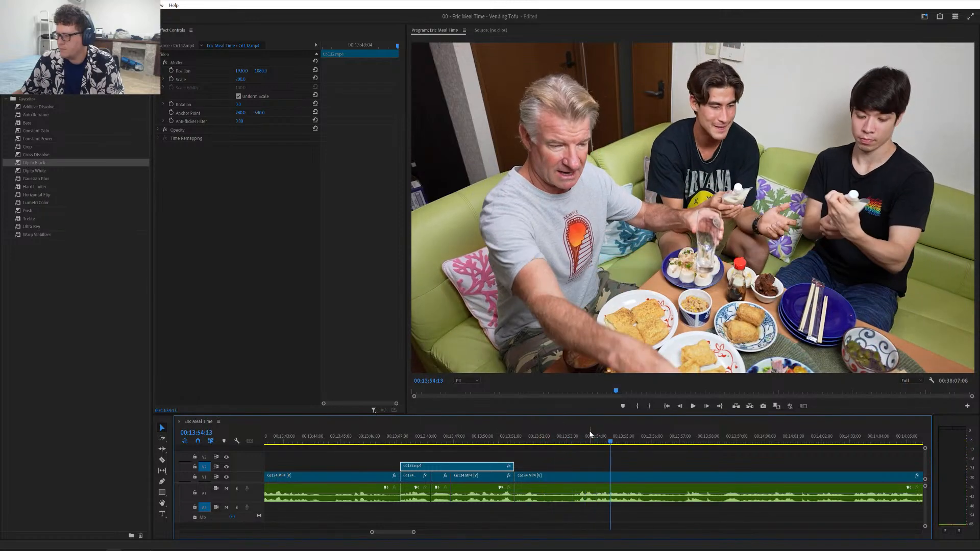
drag(589, 435, 571, 448)
key(ctrl+k)
click(554, 478)
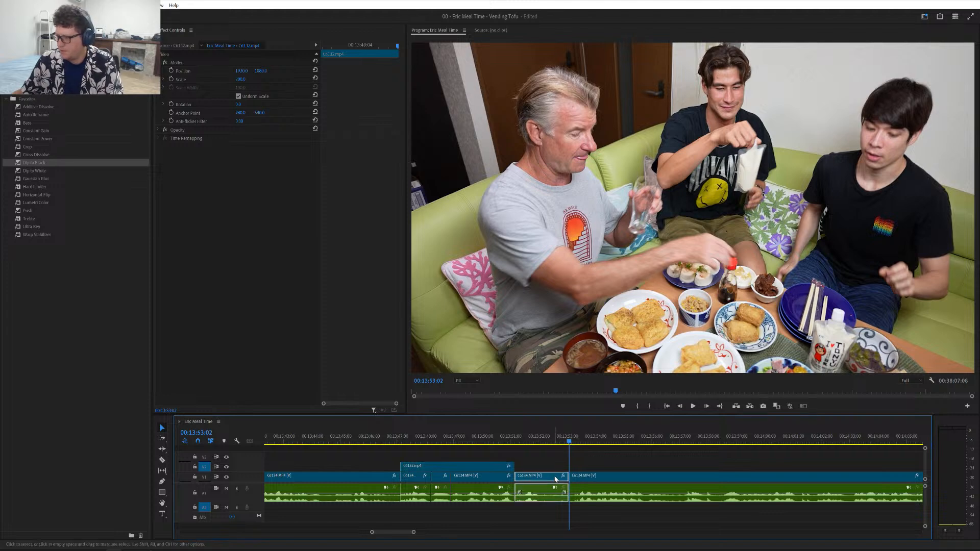
key(shift+Delete)
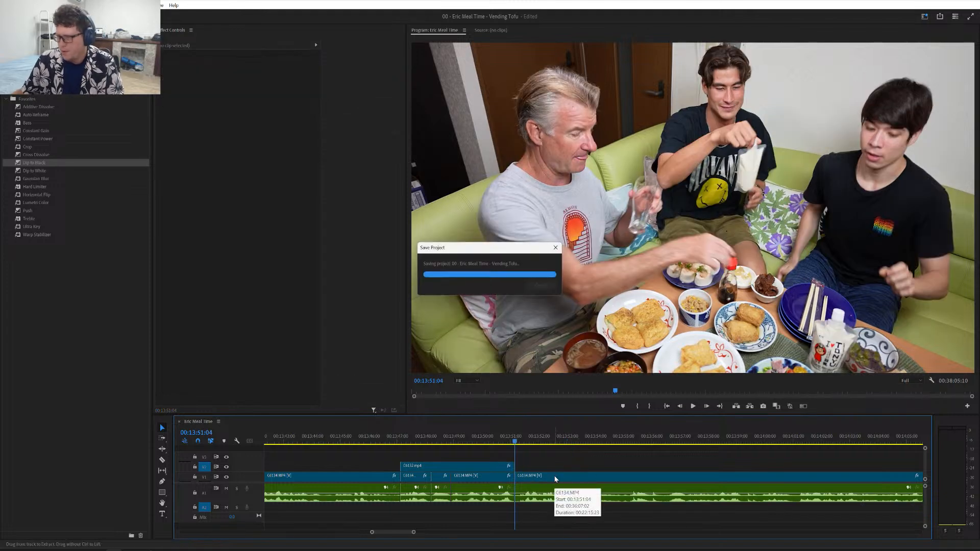
- Save the project and apply the default audio transition at the 00:13:51:04 cut
key(ctrl+s)
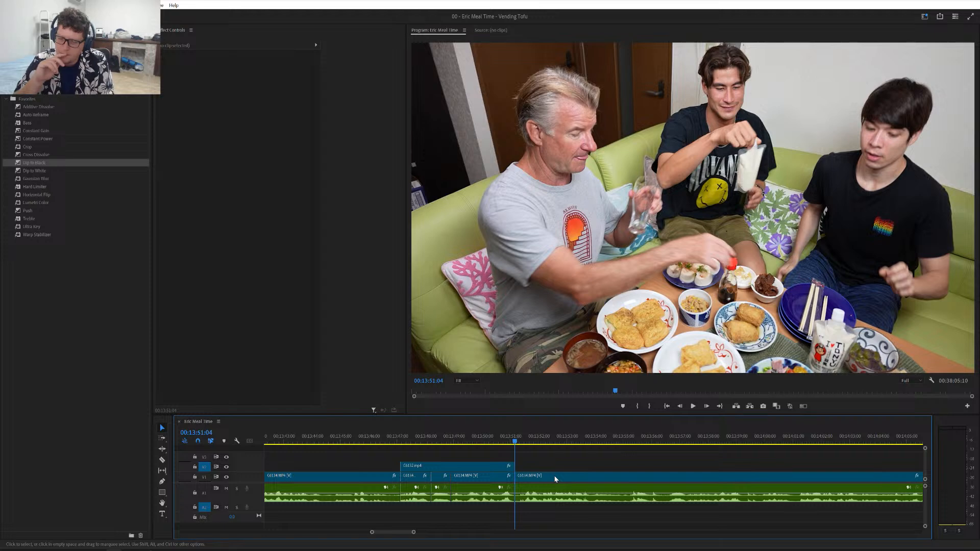
key(ctrl+shift+d)
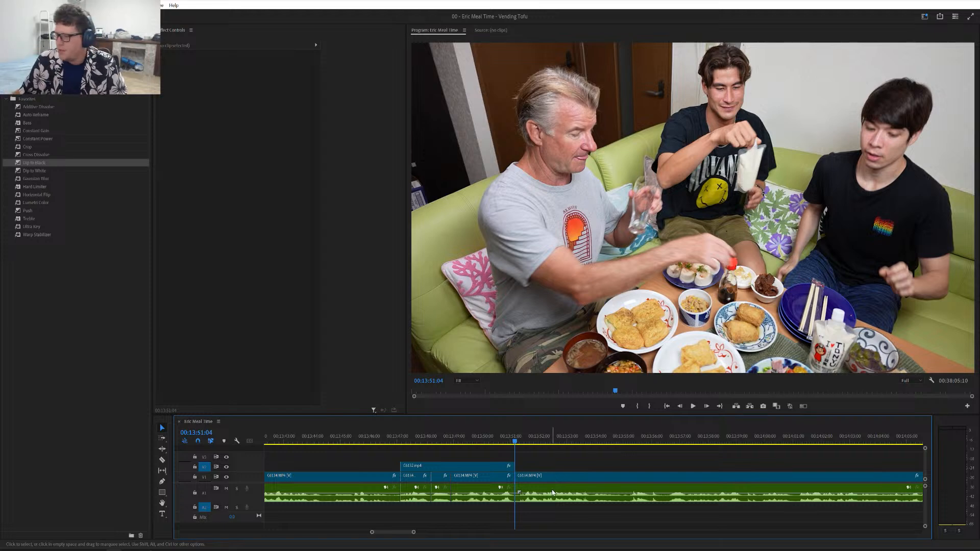
- Review the edit from just before the 00:13:51:04 cut and play the conversation on to about 00:15:30
scroll(521, 488, down, 5)
scroll(521, 488, down, 3)
scroll(522, 491, down, 1)
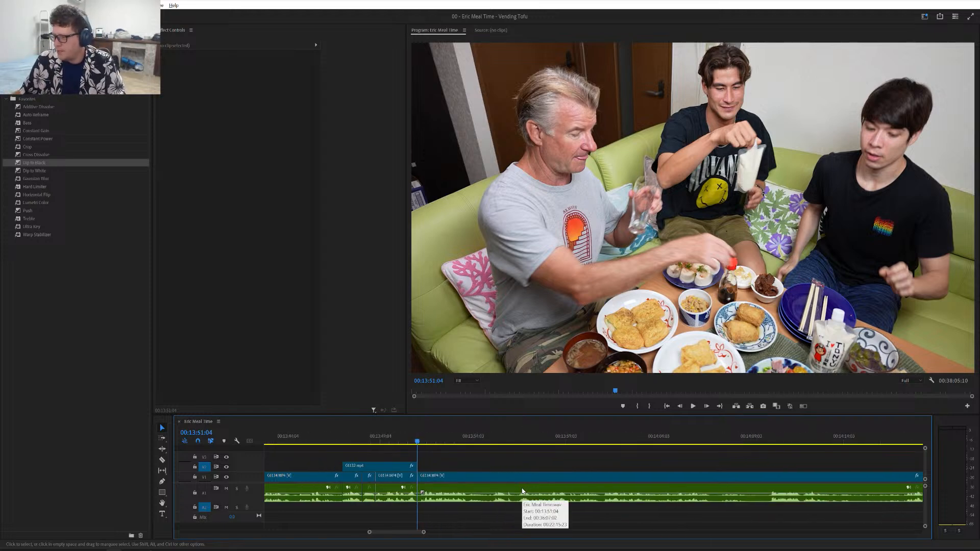
click(402, 438)
key(space)
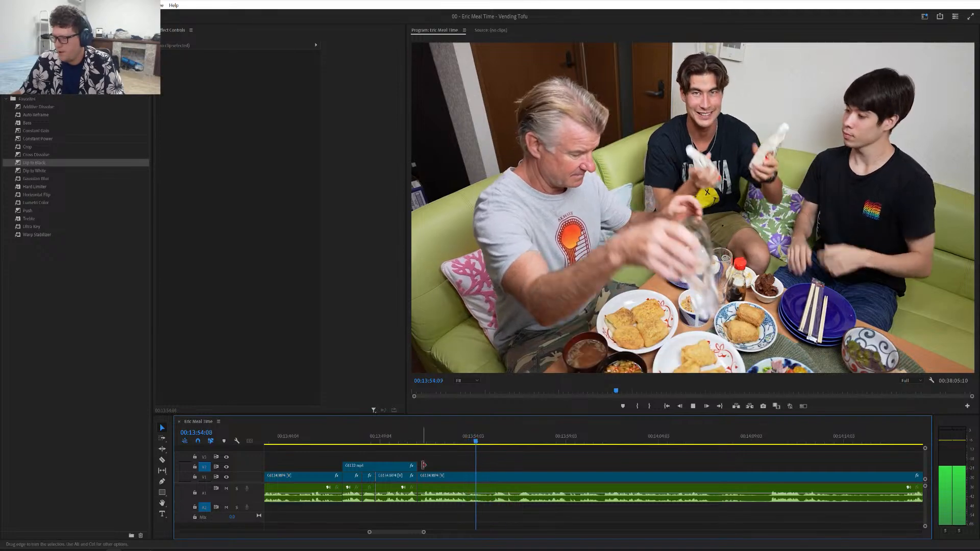
scroll(424, 465, down, 5)
scroll(424, 467, down, 3)
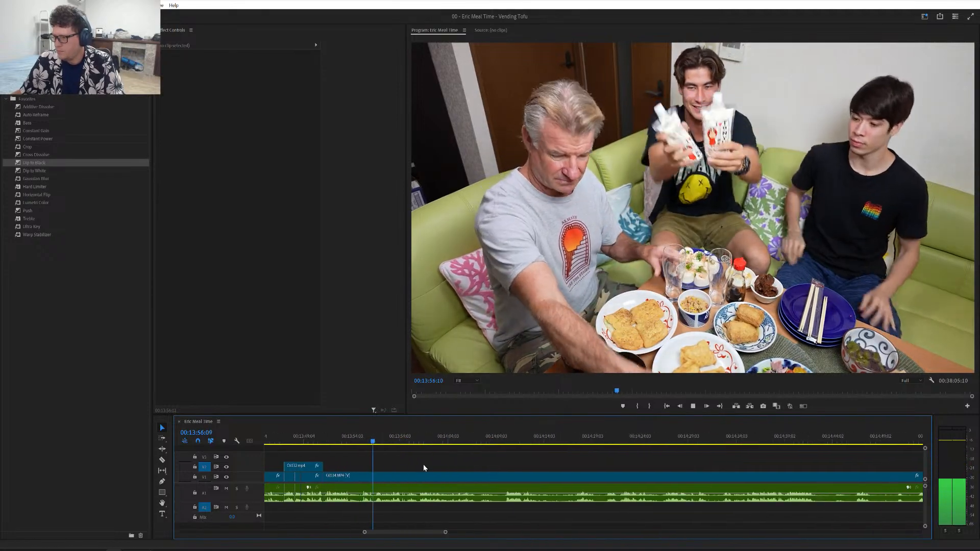
scroll(424, 467, down, 3)
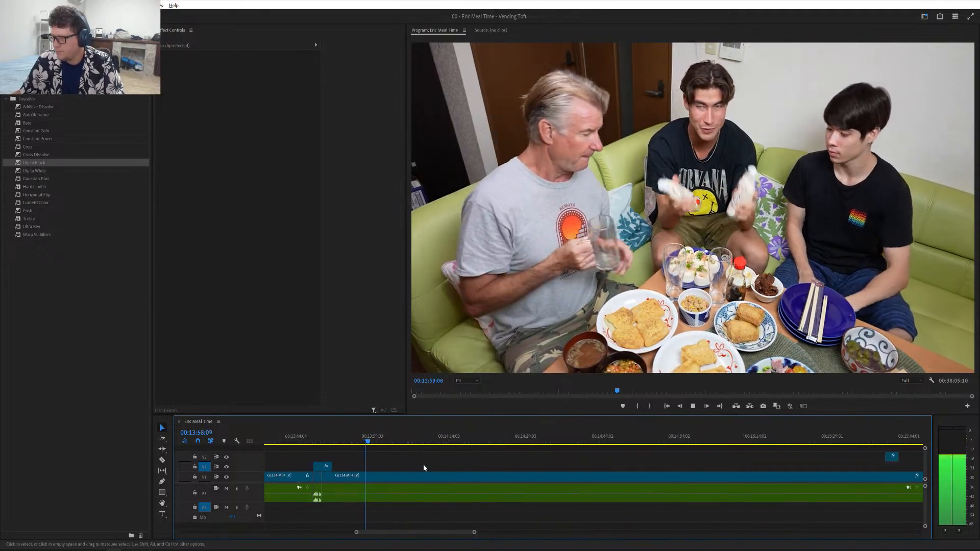
scroll(423, 468, down, 3)
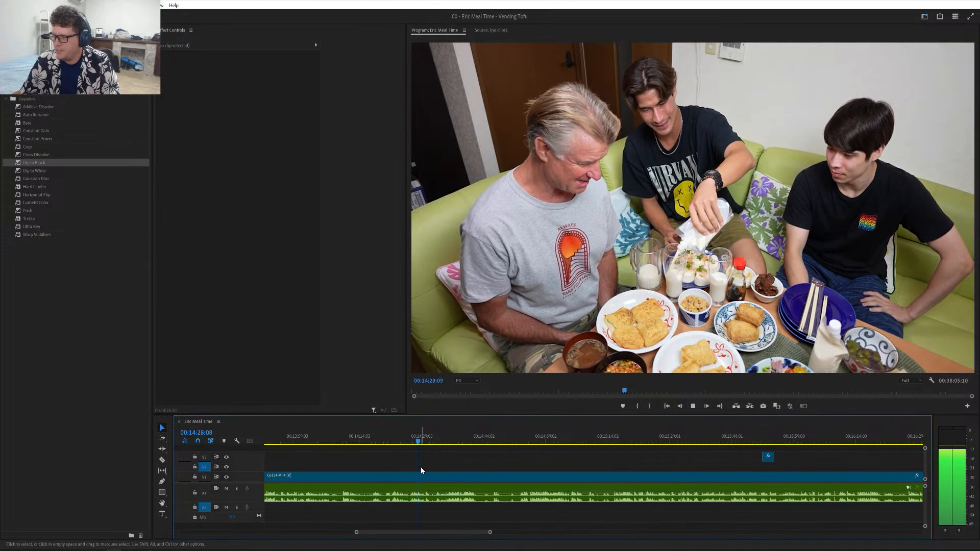
scroll(421, 468, down, 3)
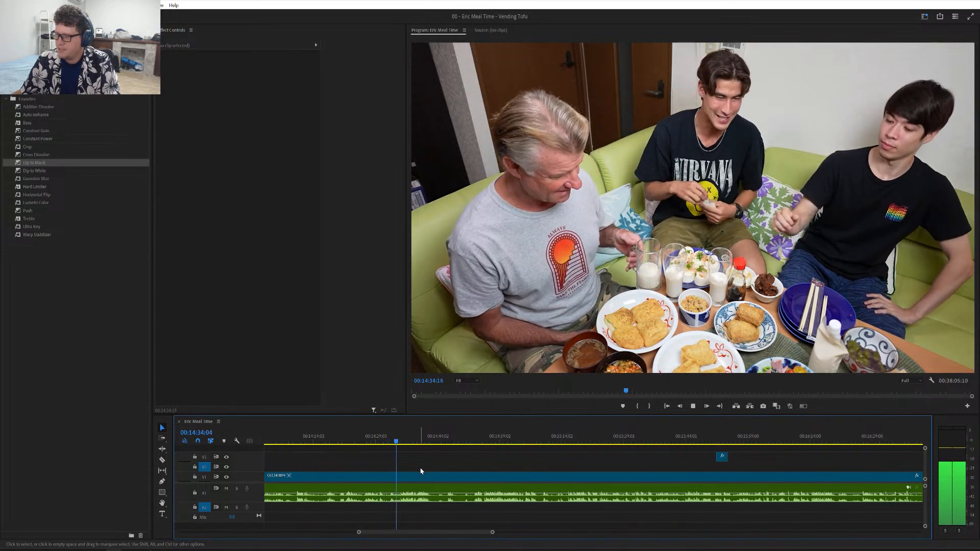
scroll(420, 468, down, 1)
scroll(413, 470, down, 3)
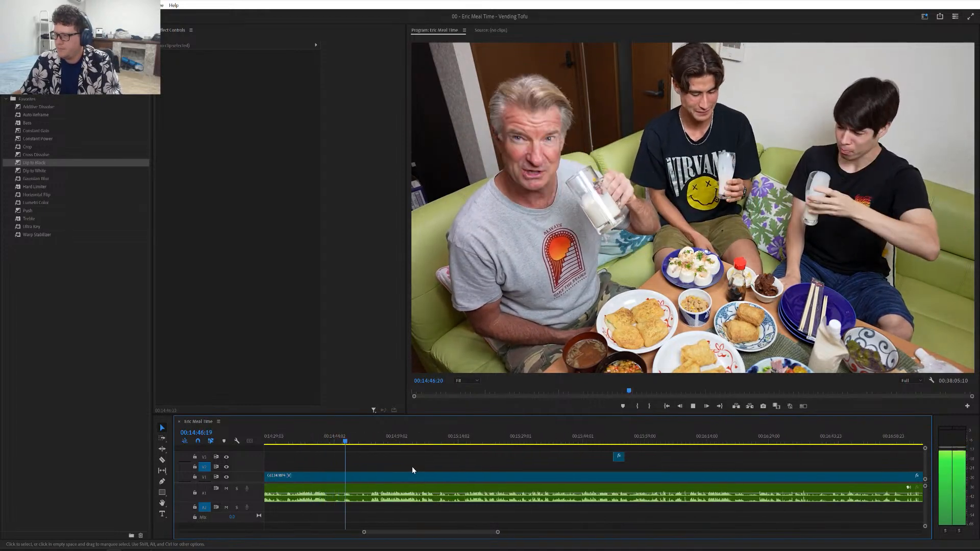
scroll(412, 466, down, 2)
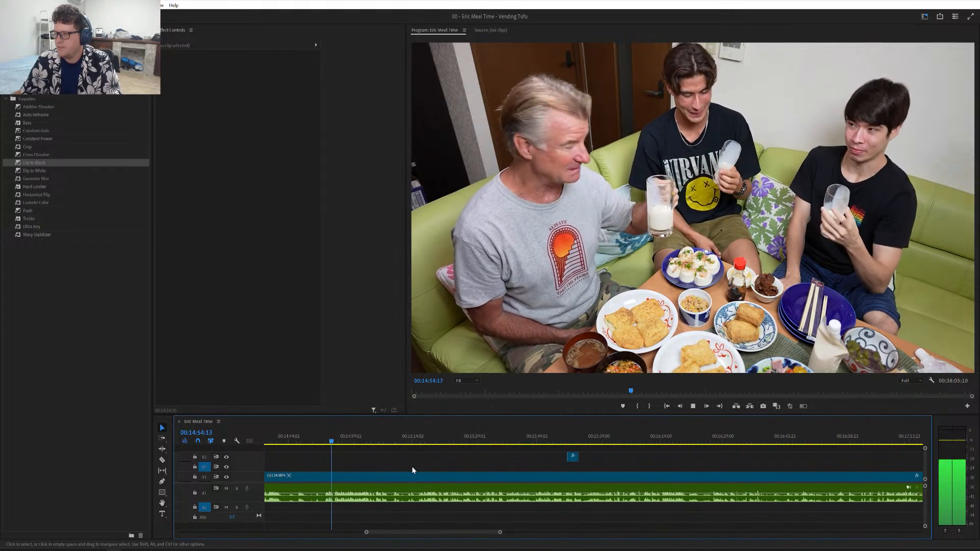
scroll(412, 470, down, 3)
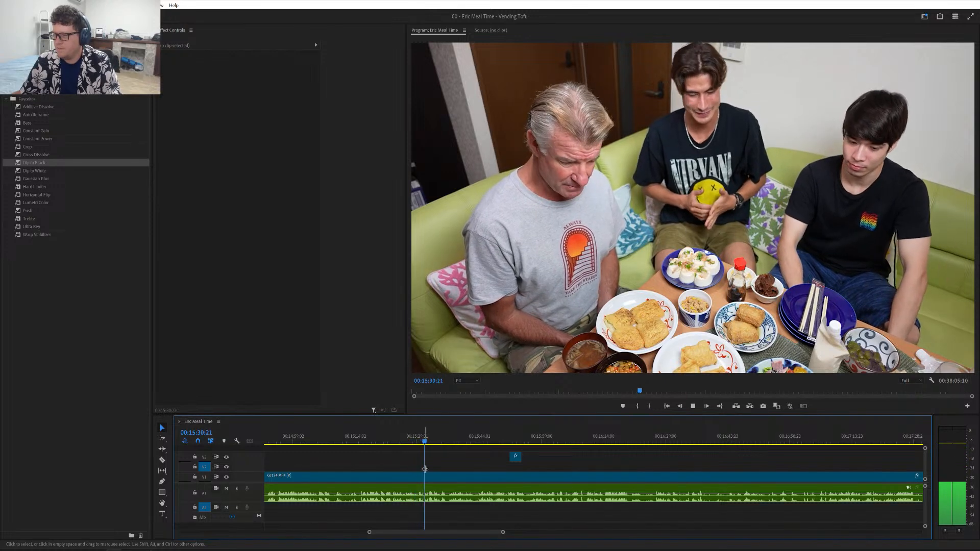
- Play from just before 00:15:34:04 and cut the main clip at 00:15:34:18 and 00:15:35:21
click(439, 438)
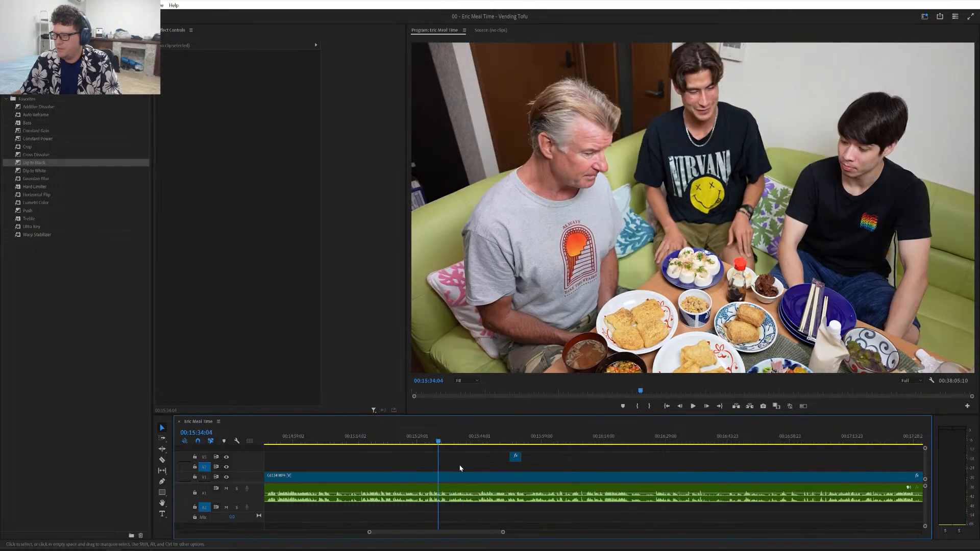
scroll(470, 472, up, 5)
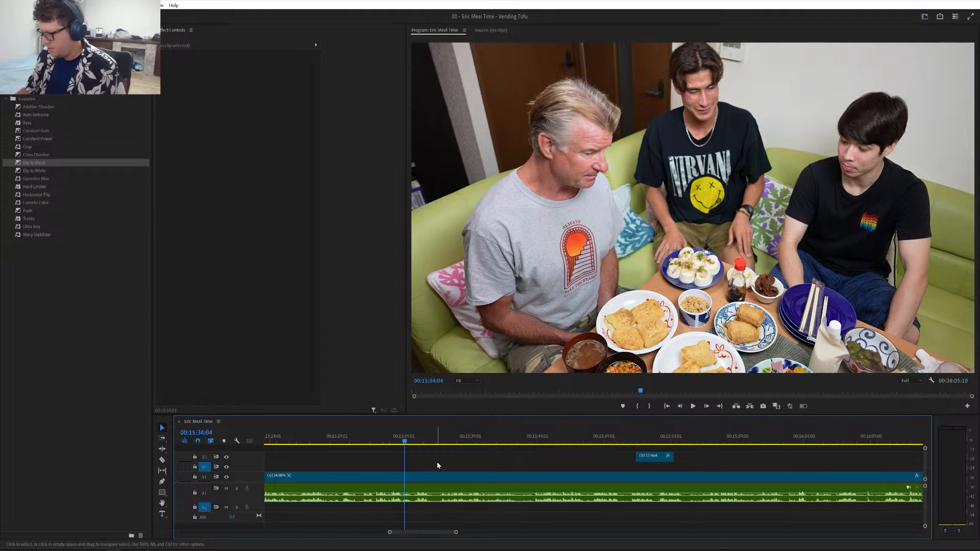
click(393, 440)
key(space)
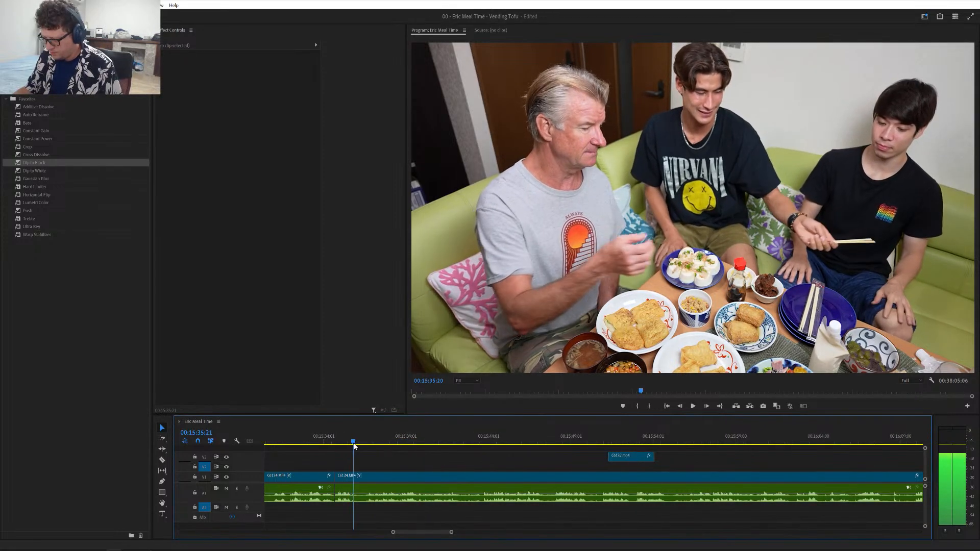
key(space)
key(ctrl+k)
- Split the main clip at 00:15:36:17 and ripple-delete the piece back to 00:15:35:21
click(370, 446)
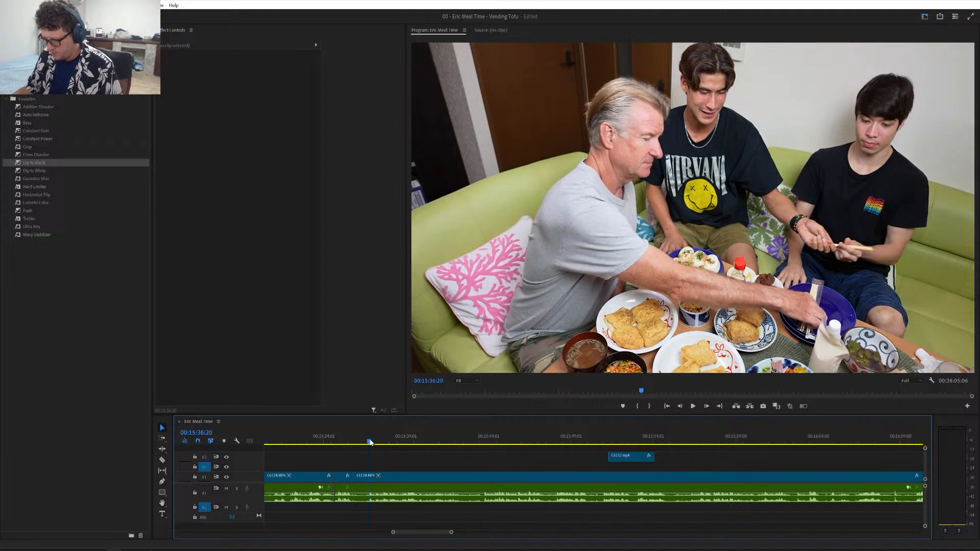
key(Left)
key(ctrl+k)
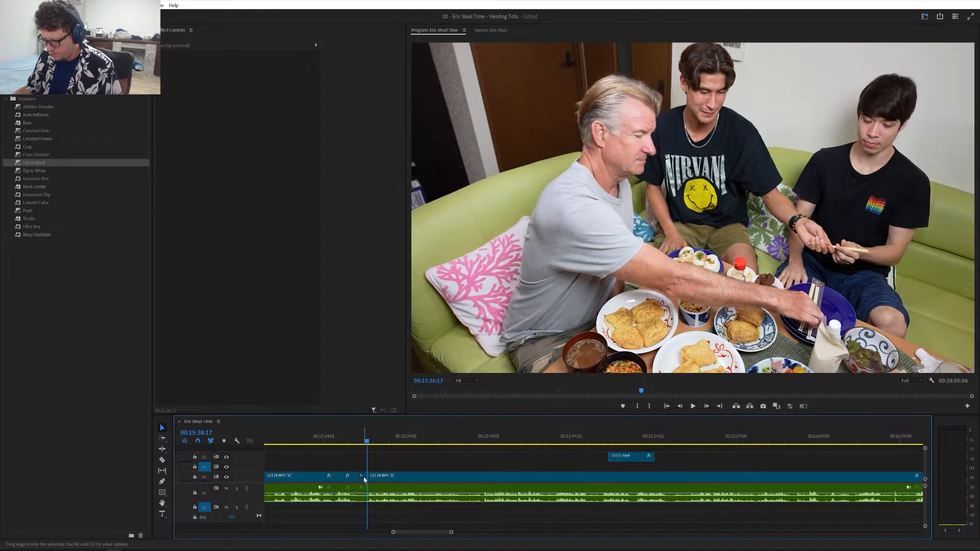
click(361, 483)
key(shift+Delete)
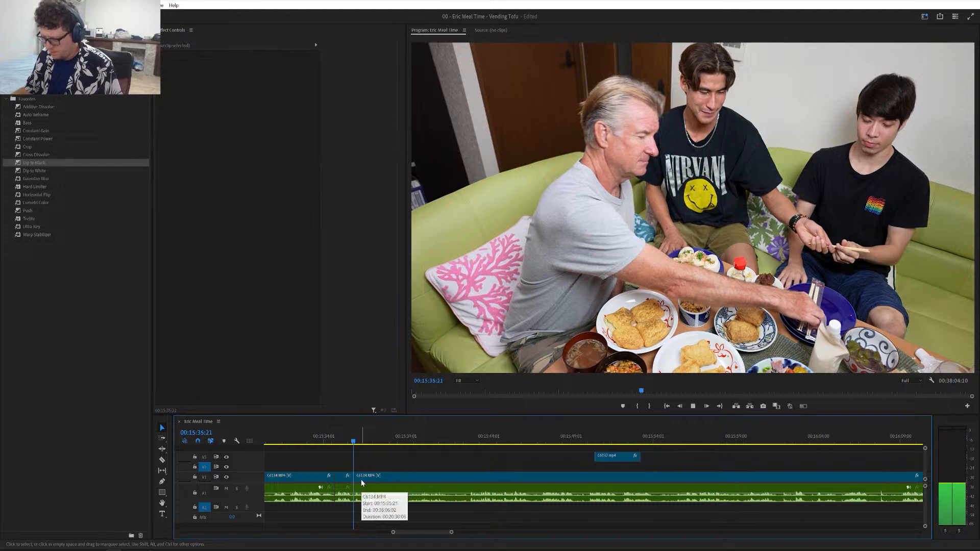
- Play the new edit, then split off and ripple-delete another short piece right after the 00:15:35:21 cut
key(space)
key(space)
key(equal)
key(equal)
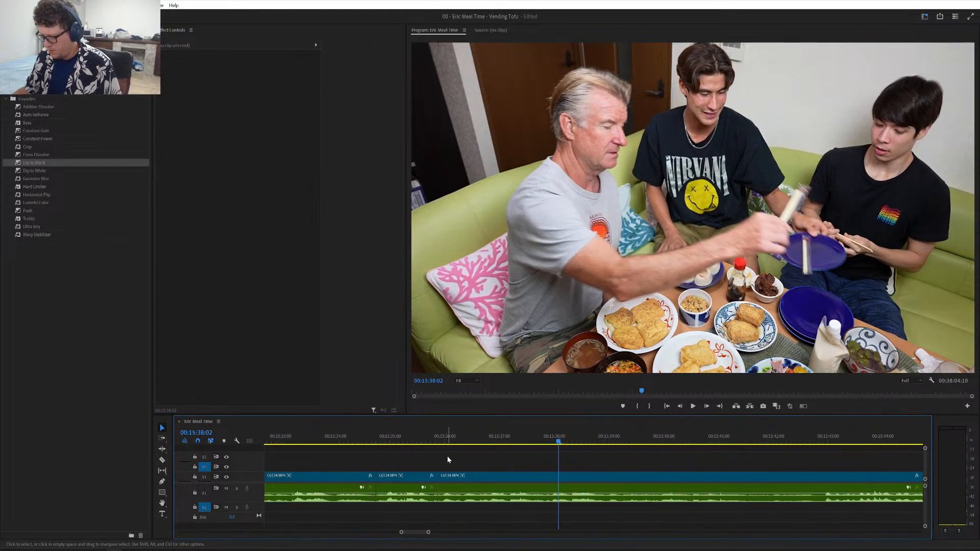
drag(440, 442, 463, 444)
key(ctrl+k)
click(450, 480)
key(shift+Delete)
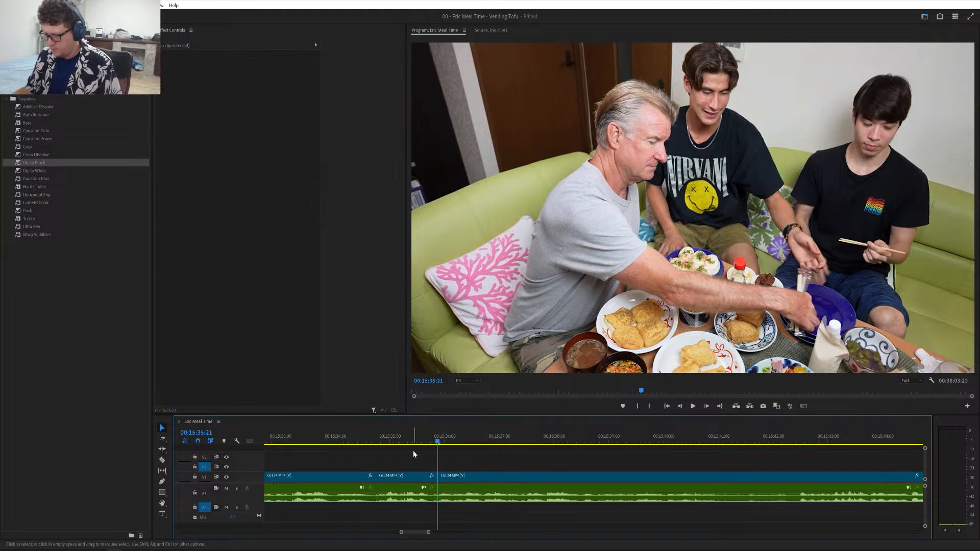
- Review the tightened passage and split the main clip at 00:15:38:23, where the chopsticks are being separated
click(394, 442)
key(space)
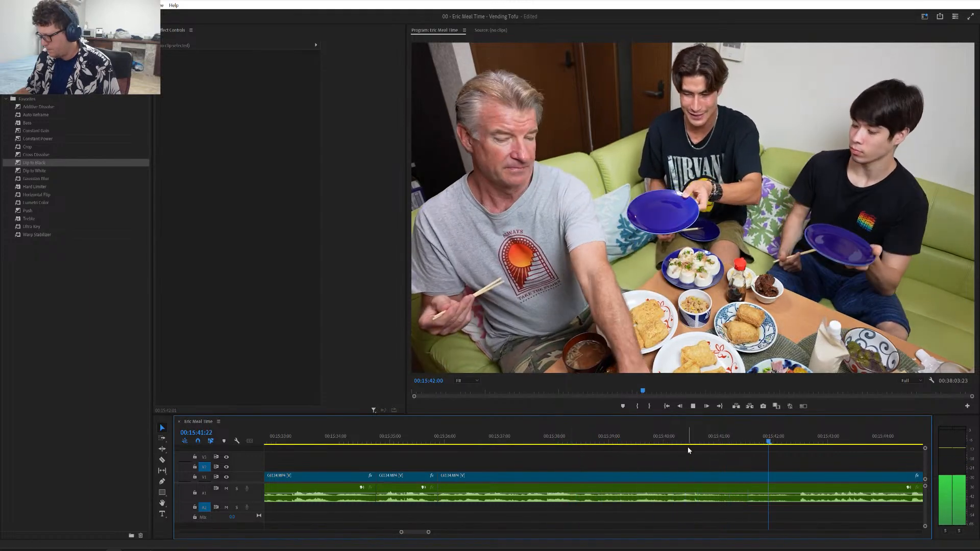
click(545, 440)
key(space)
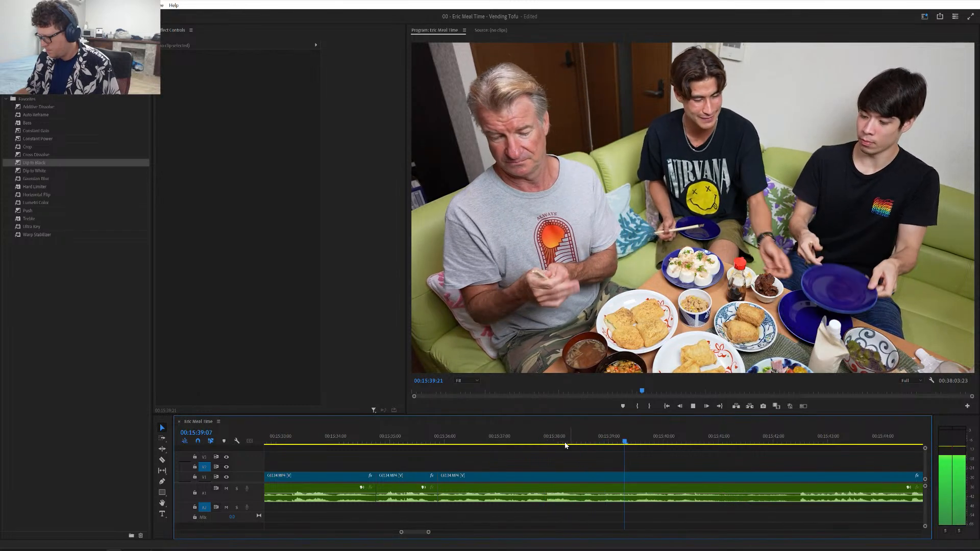
click(576, 442)
drag(580, 446, 609, 455)
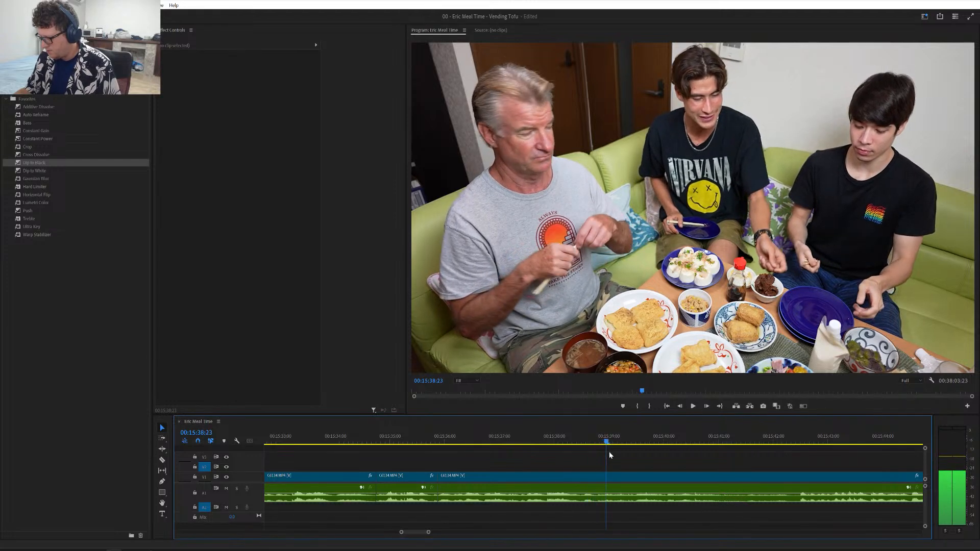
key(ctrl+k)
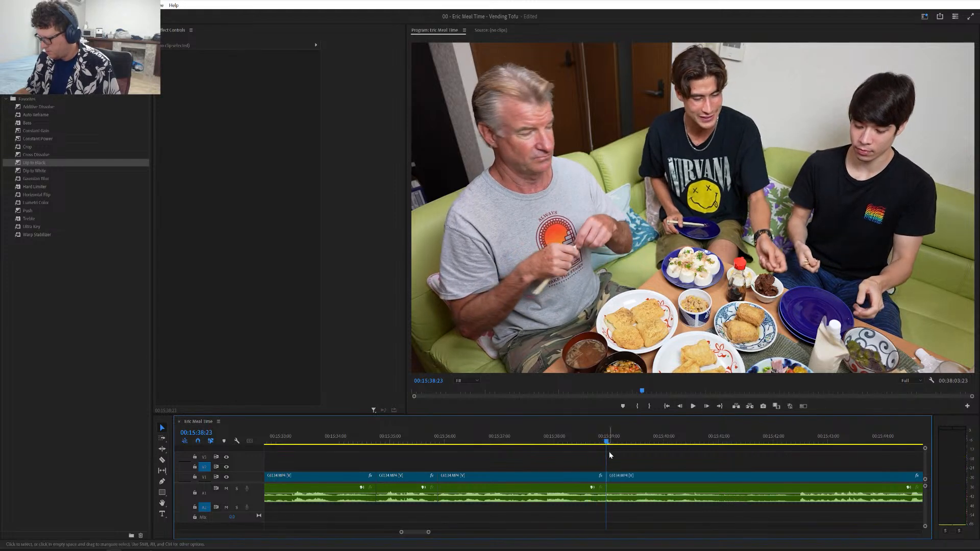
- Move the short overlay clip down one video track and make it cover the edits from 00:15:34:18 to 00:15:38:23
key(space)
key(space)
scroll(618, 469, down, 8)
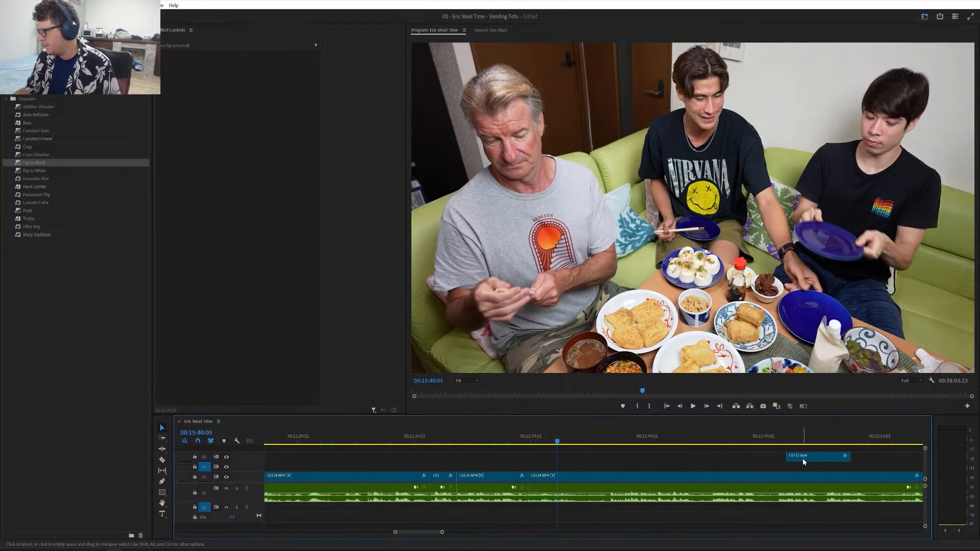
drag(803, 462, 526, 466)
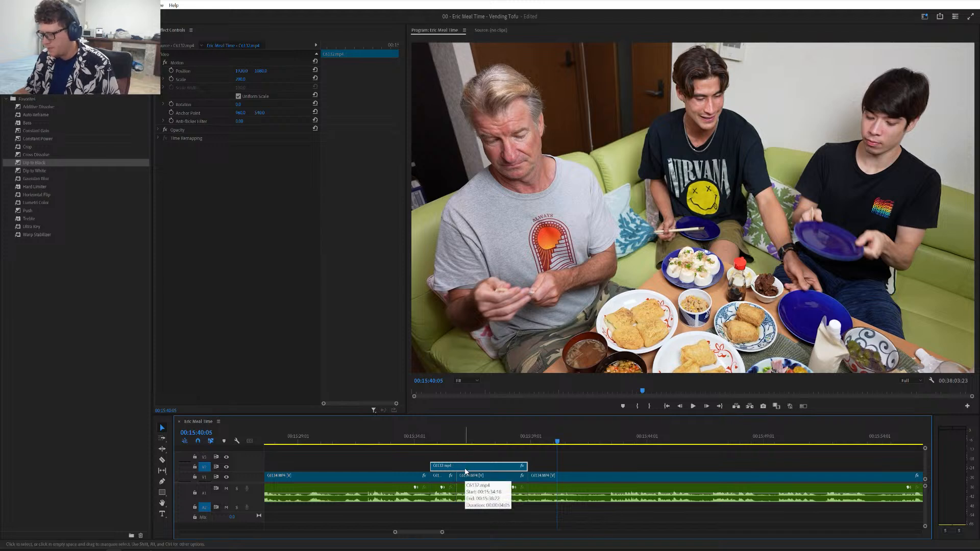
- Play the covered edit from about 00:15:33:17 to 00:15:41:02 and save the project
click(406, 438)
scroll(417, 452, down, 3)
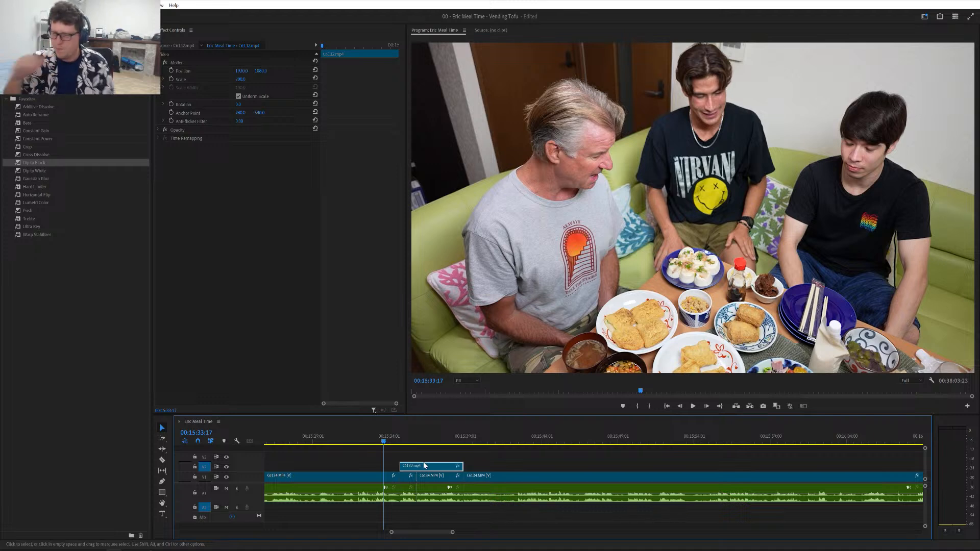
click(380, 445)
key(space)
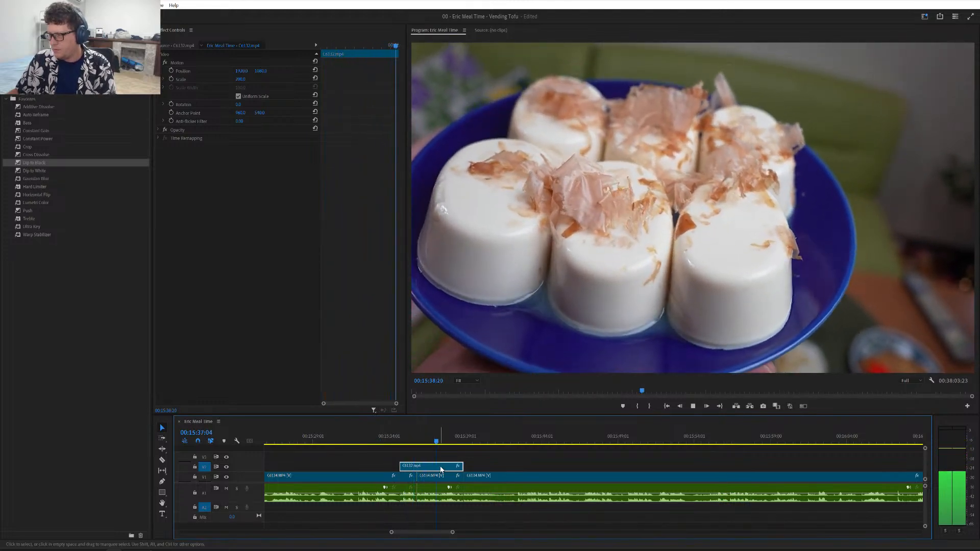
key(space)
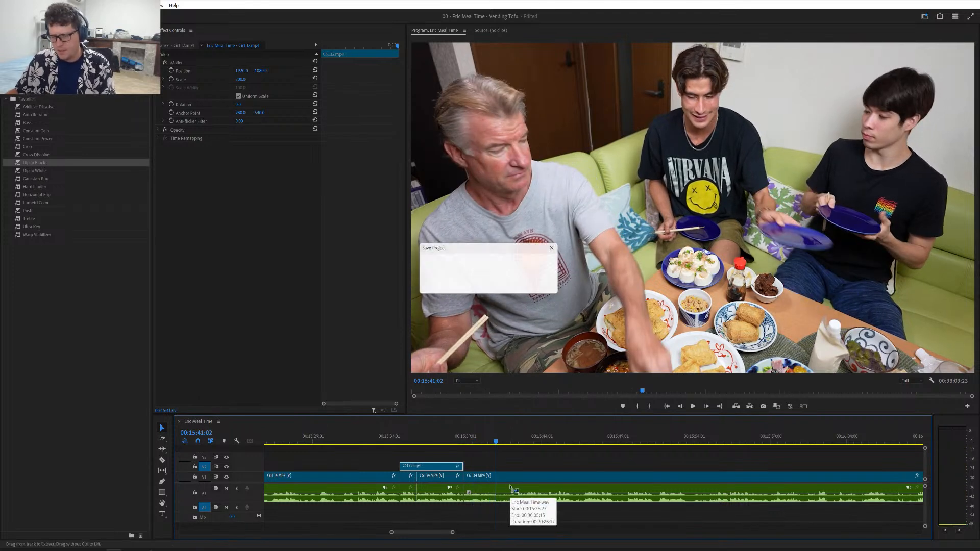
key(ctrl+s)
key(minus)
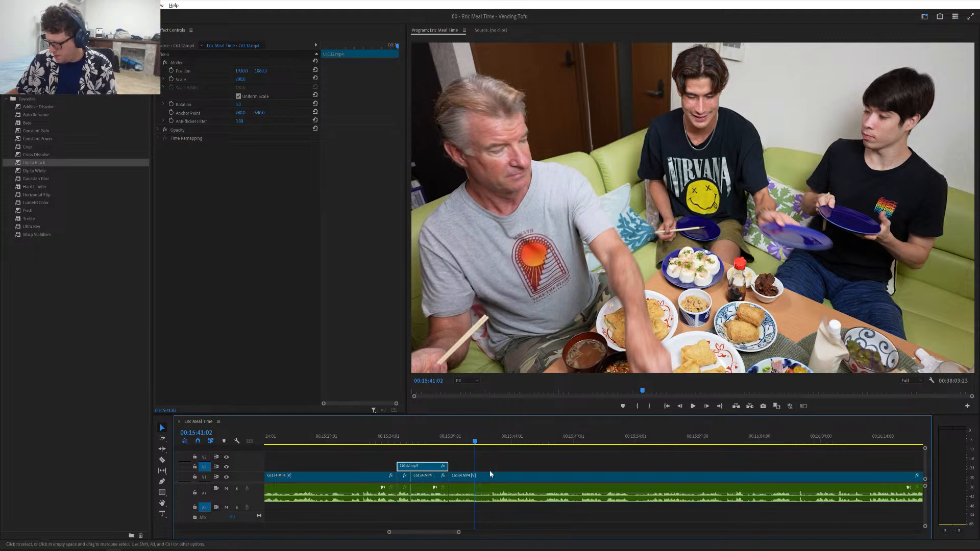
- Survey the whole sequence, then check the [Music] folder and its parent [Eric Meal Time - Graphics & SFX] in File Explorer
key(backslash)
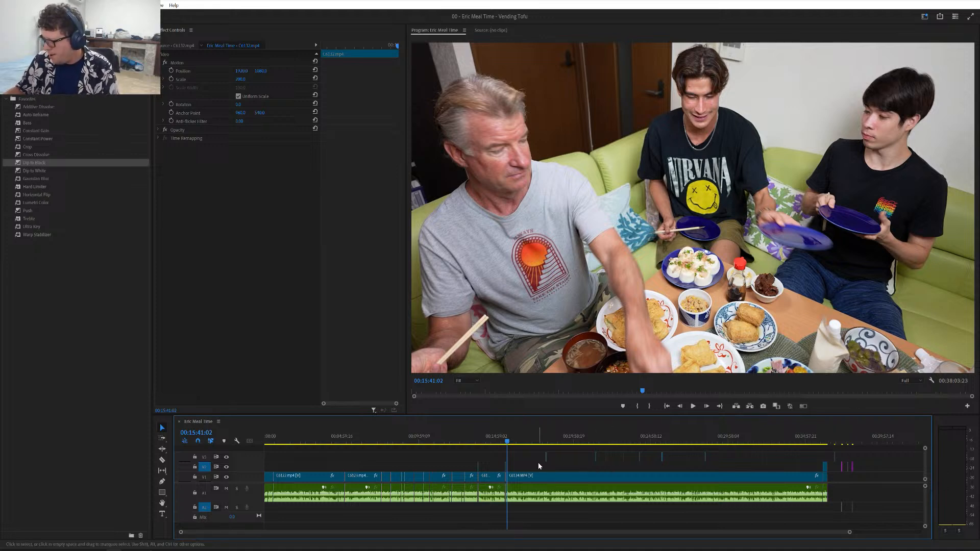
scroll(538, 462, right, 3)
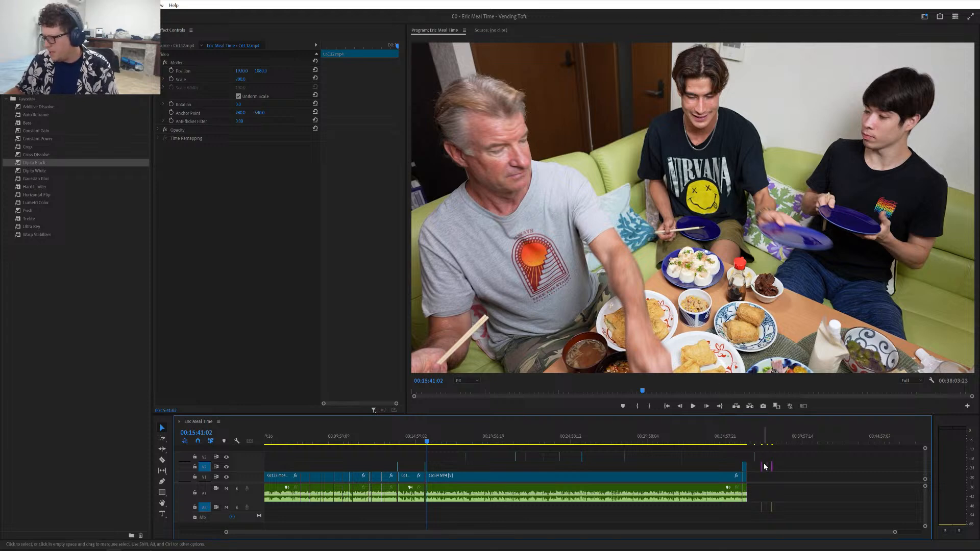
mouse_move(130, 545)
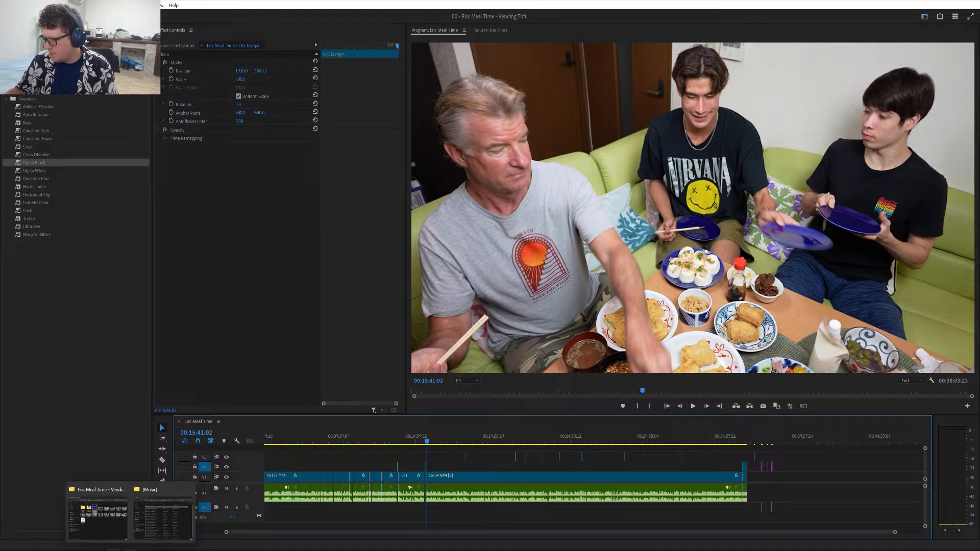
click(161, 526)
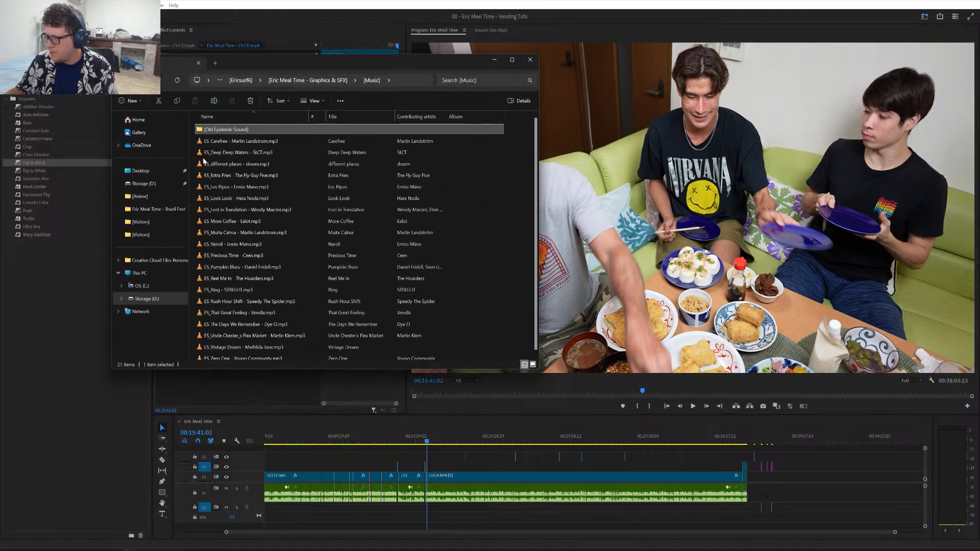
click(315, 81)
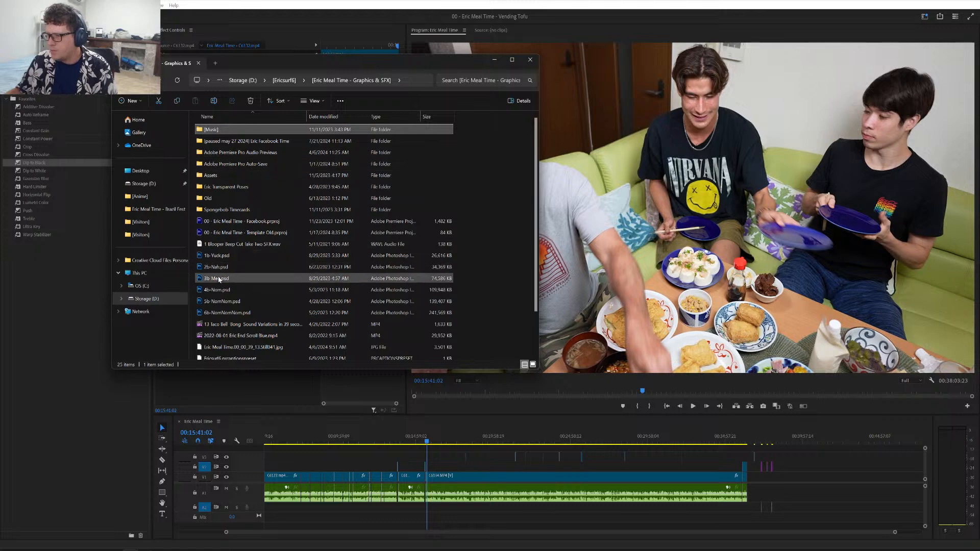
click(497, 60)
- Inspect the sequence's closing section, playing the conversation from about 00:33:30 and again from 00:33:59:23
click(726, 443)
key(=)
scroll(754, 482, down, 10)
key(=)
key(=)
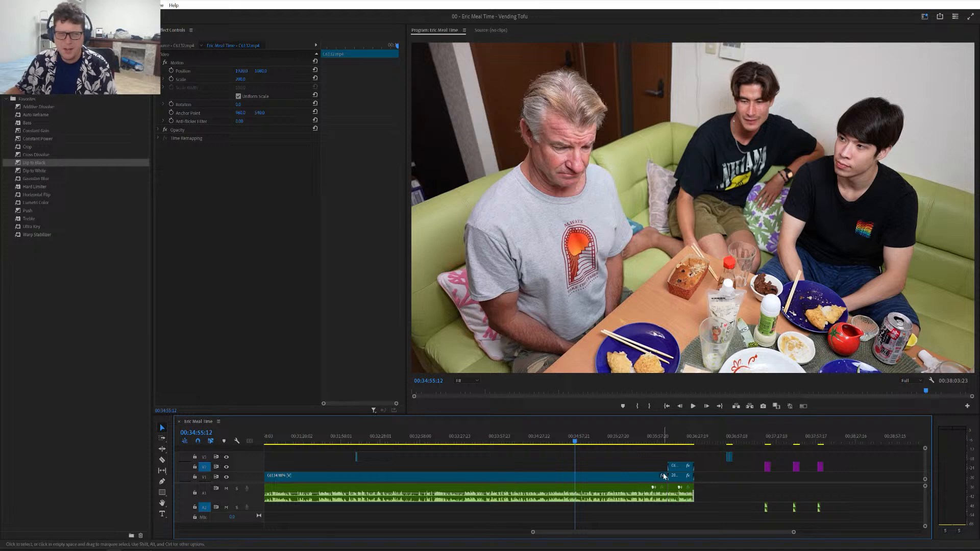
click(464, 443)
key(space)
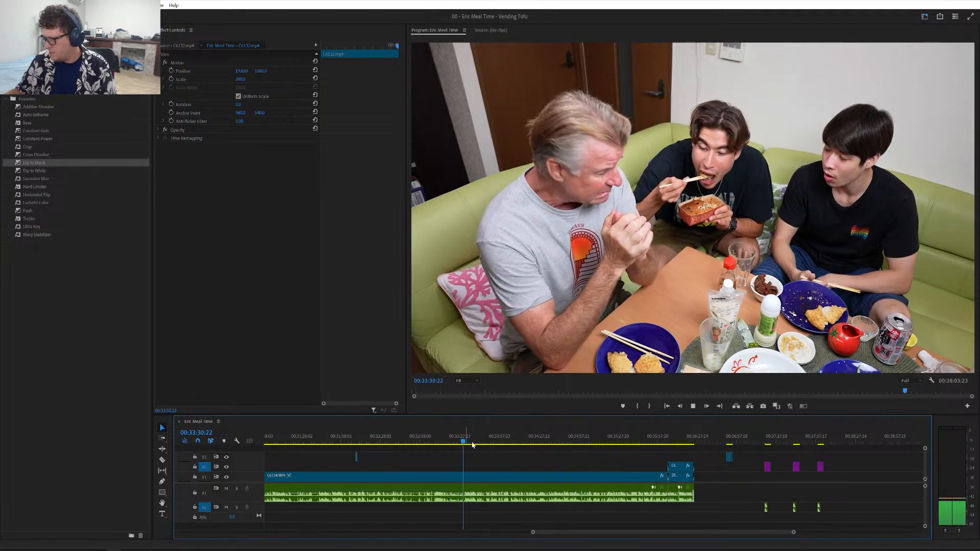
click(501, 440)
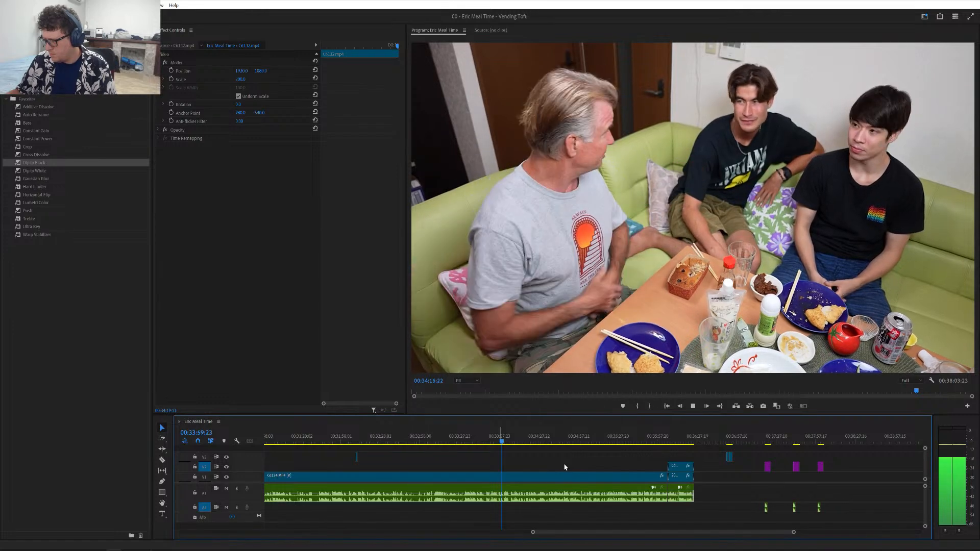
- Move the three Nom graphics and their sound effects from past the sequence's end onto V3 and A2, just before 00:34:21:04
key(space)
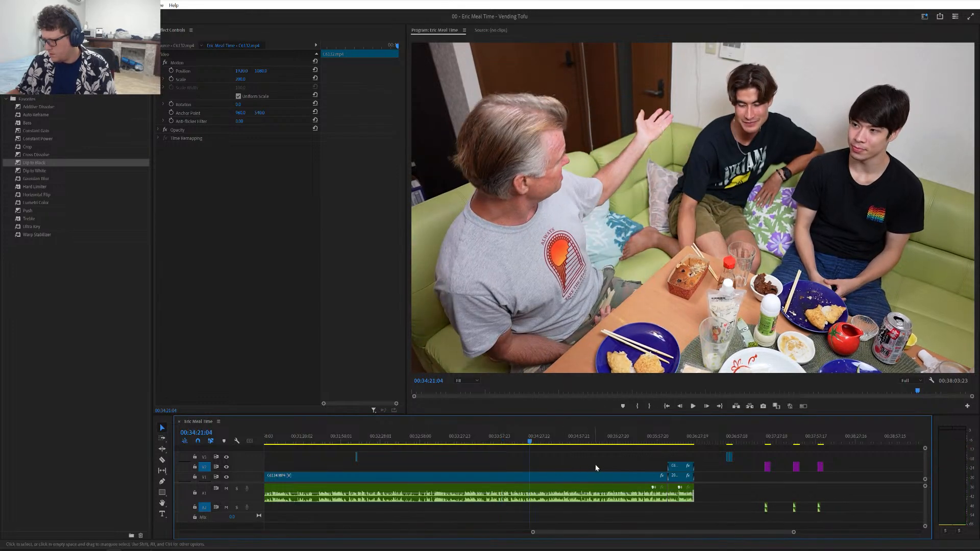
scroll(659, 467, up, 4)
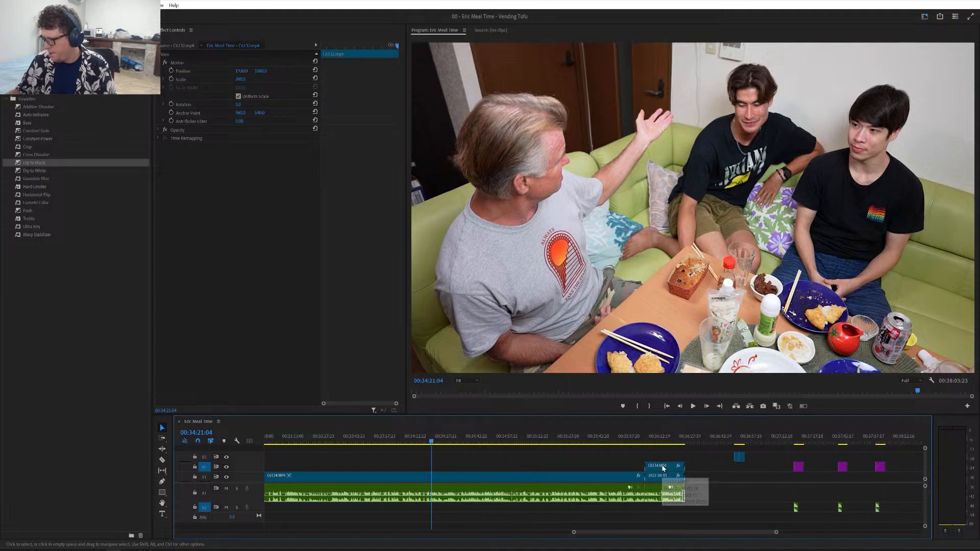
drag(785, 453, 892, 513)
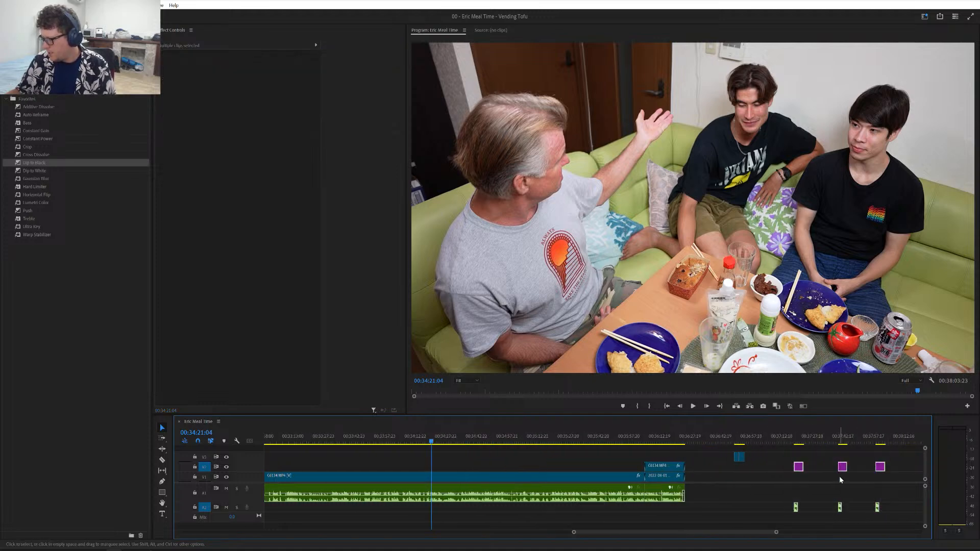
drag(842, 466, 498, 471)
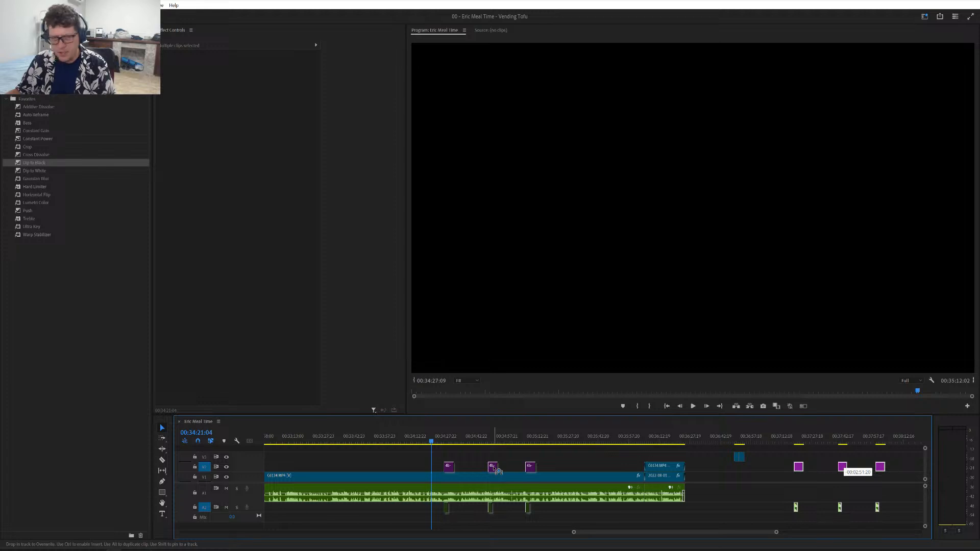
drag(495, 469, 499, 464)
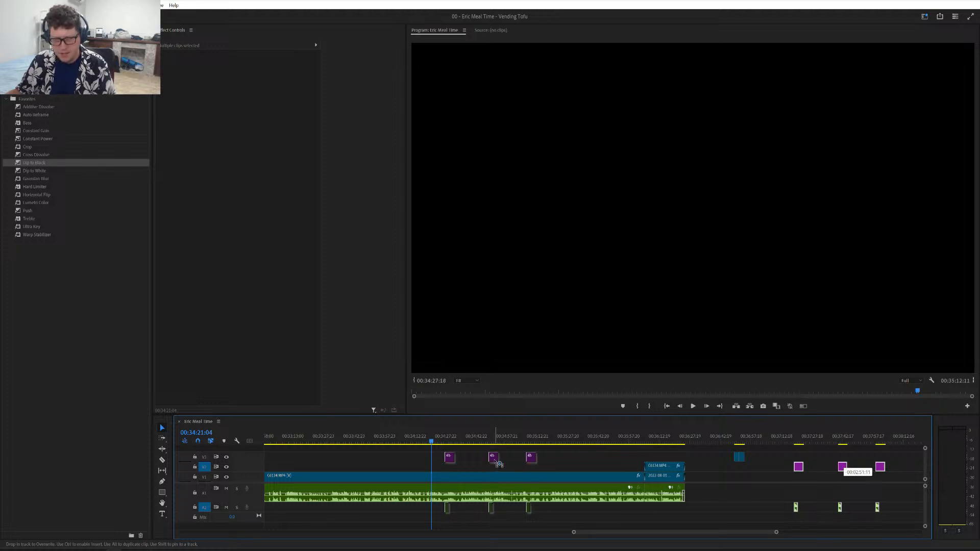
drag(499, 464, 384, 463)
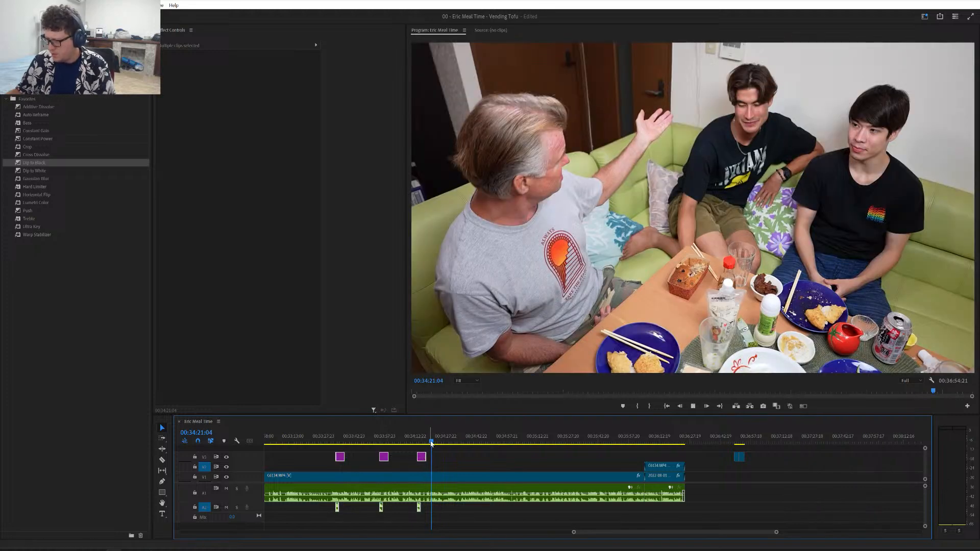
- Play the conversation from 00:34:21:04 and move the last Nom graphic with its sound effect to about 00:34:28
key(space)
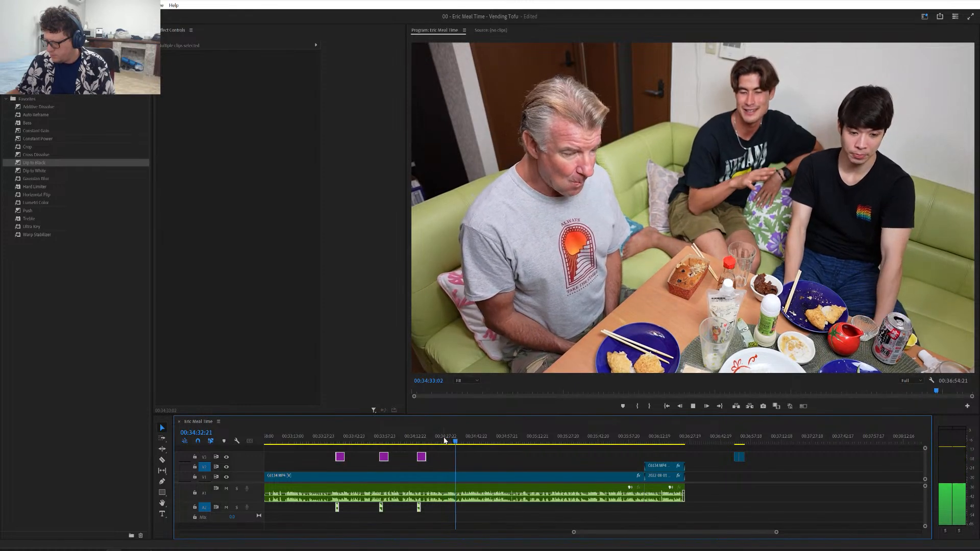
click(443, 440)
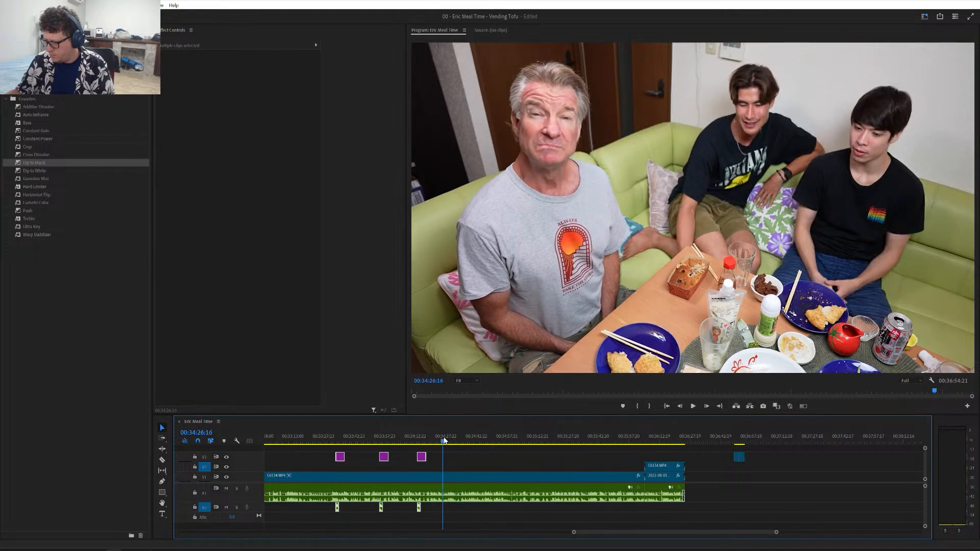
click(433, 447)
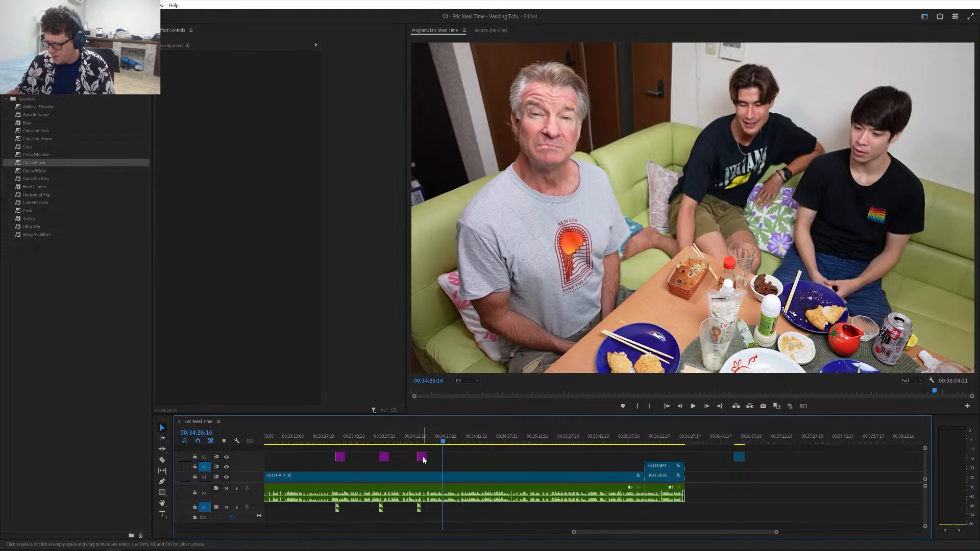
click(421, 458)
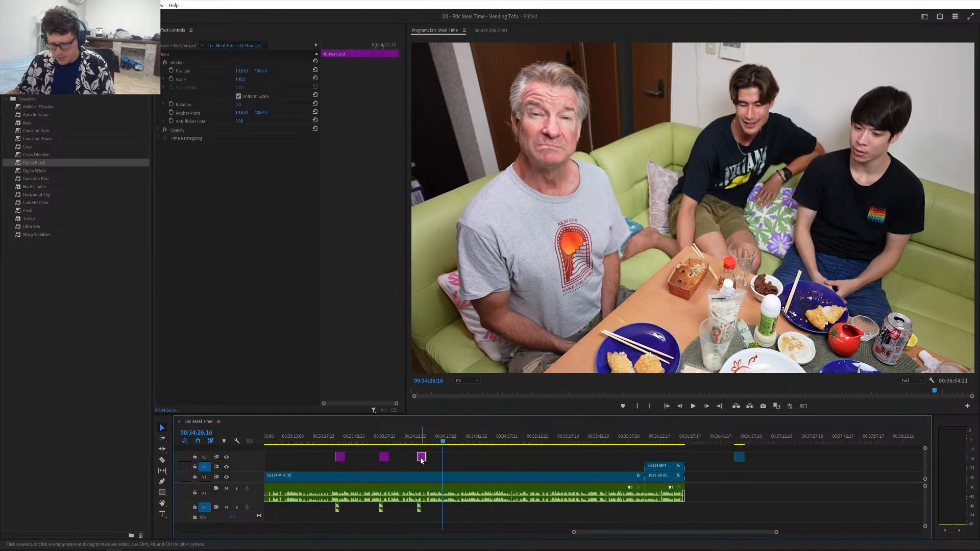
click(419, 510)
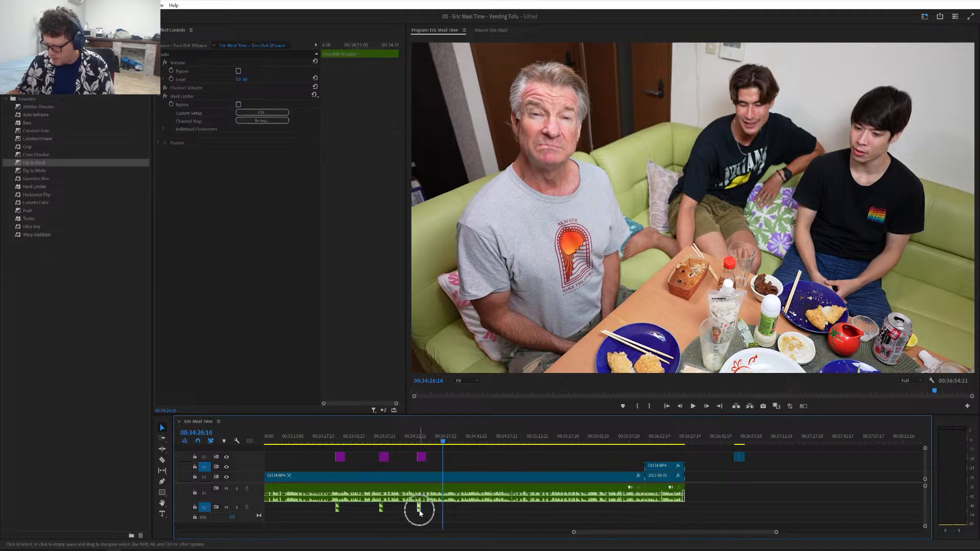
click(422, 459)
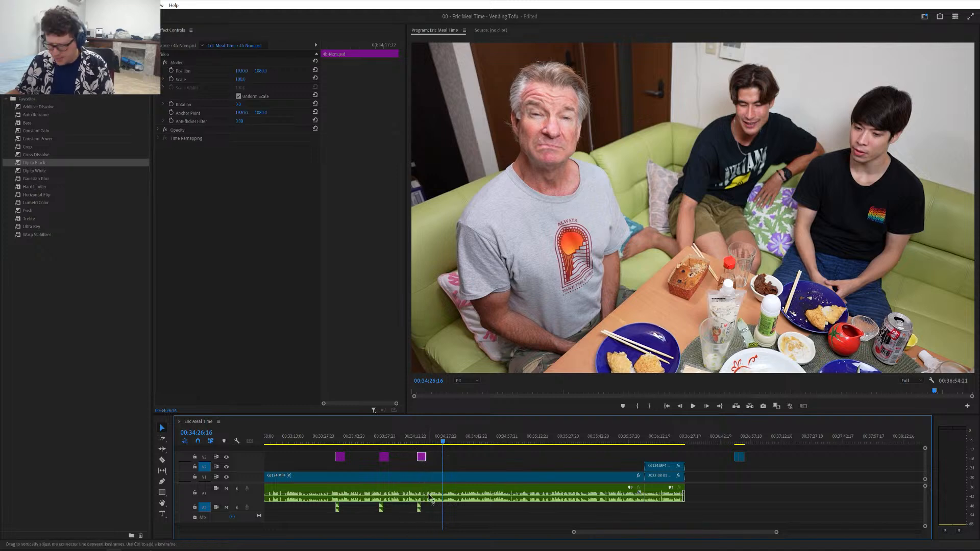
shift+click(419, 509)
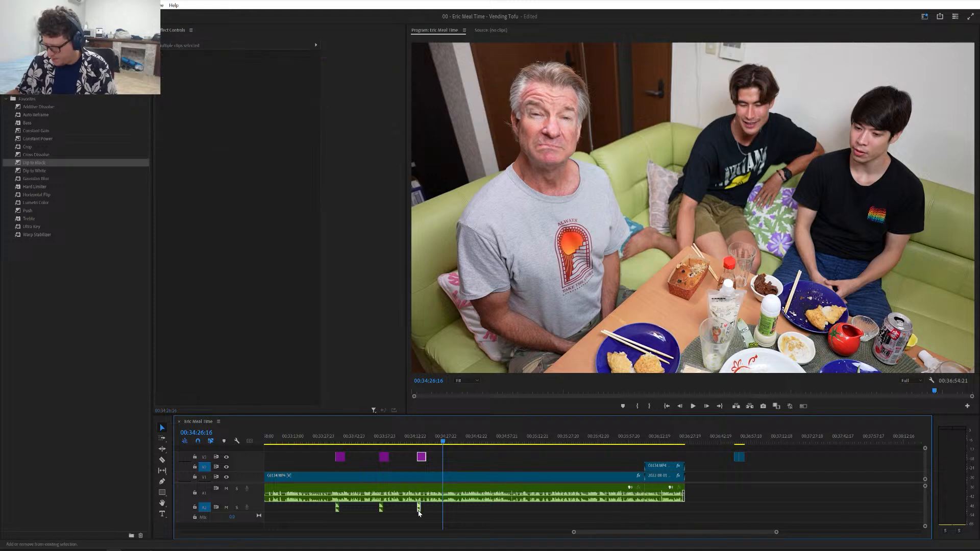
drag(424, 460, 456, 458)
- Play the section around the moved Nom graphic from 00:34:25:19 to check its timing against the conversation
scroll(460, 466, up, 5)
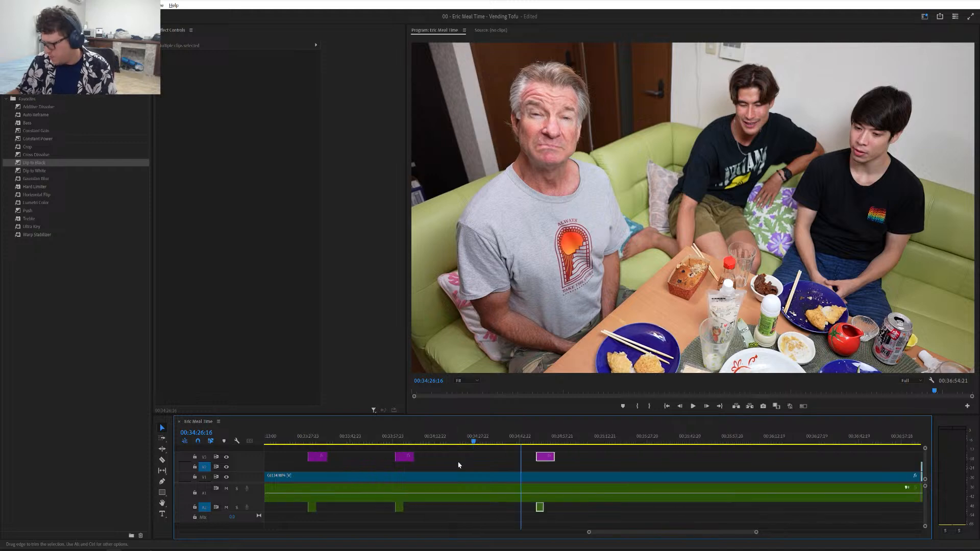
scroll(459, 466, up, 4)
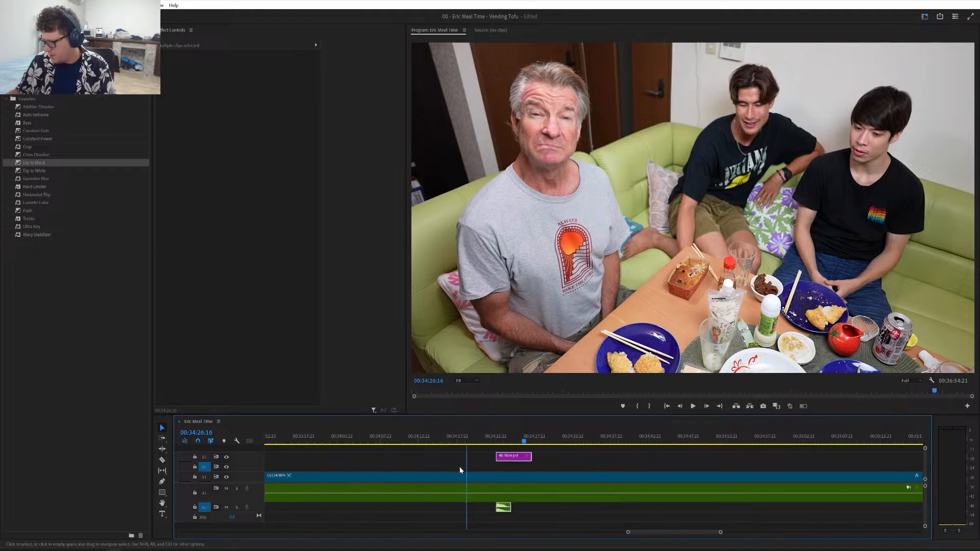
drag(446, 441, 484, 463)
click(445, 442)
key(space)
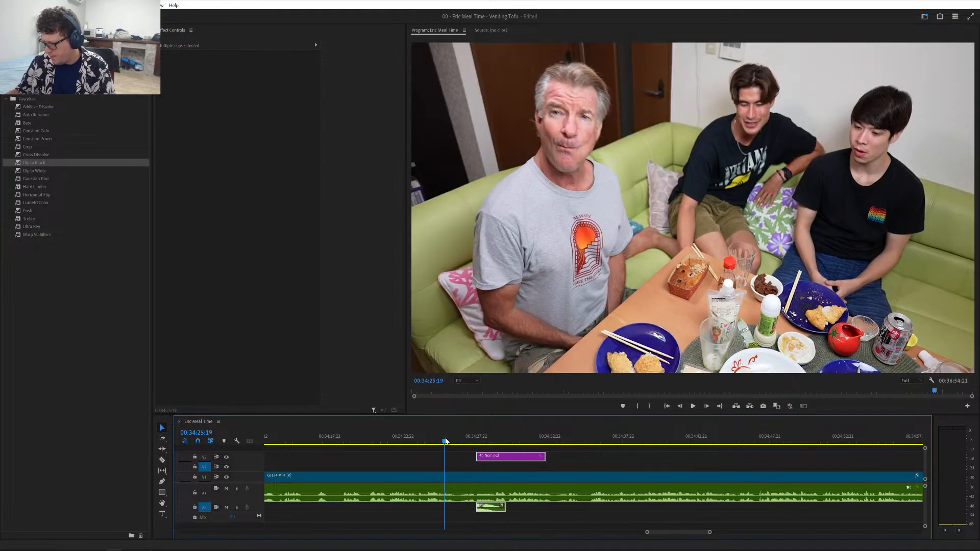
click(588, 458)
click(588, 450)
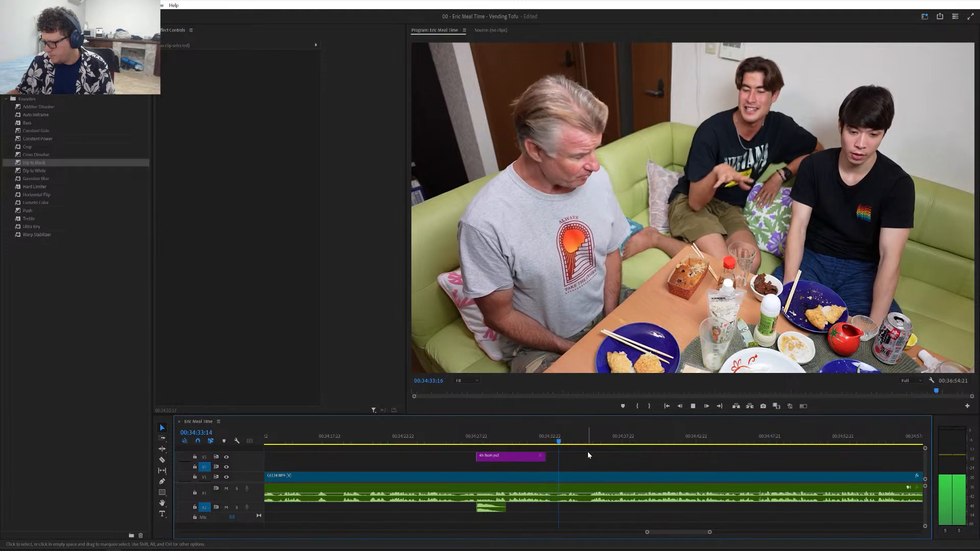
- Try extending the Nom graphic's end to 00:34:33:11, play the result and undo the extension
click(549, 442)
drag(550, 442, 558, 448)
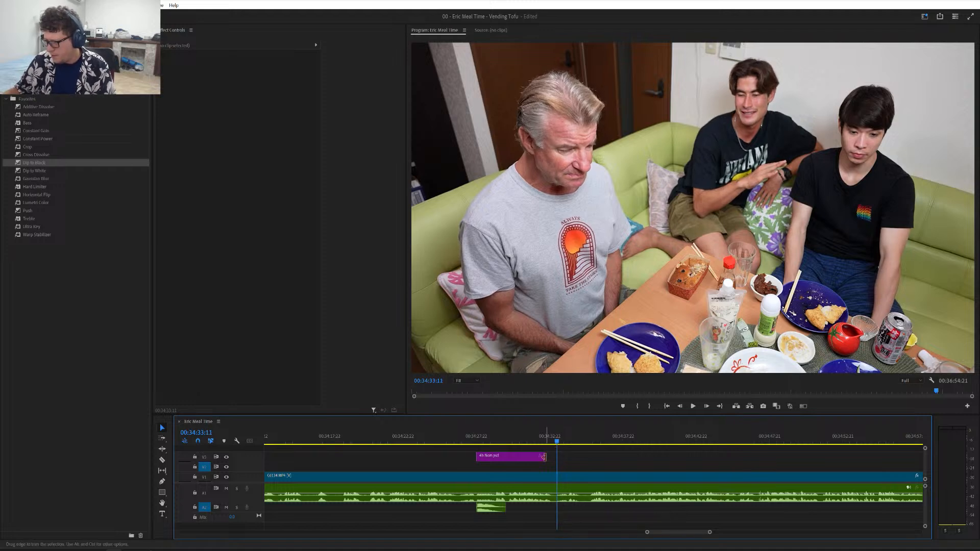
drag(544, 457, 557, 456)
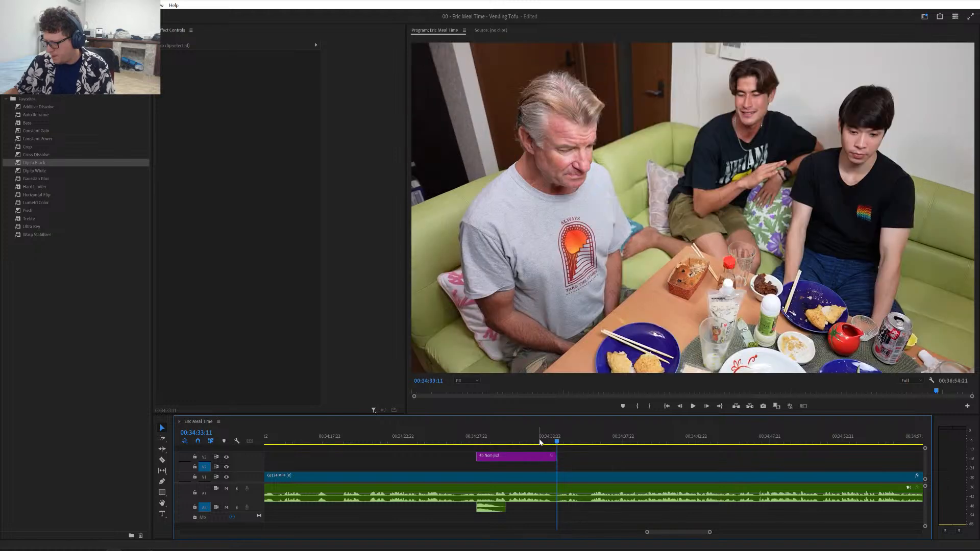
click(540, 440)
key(space)
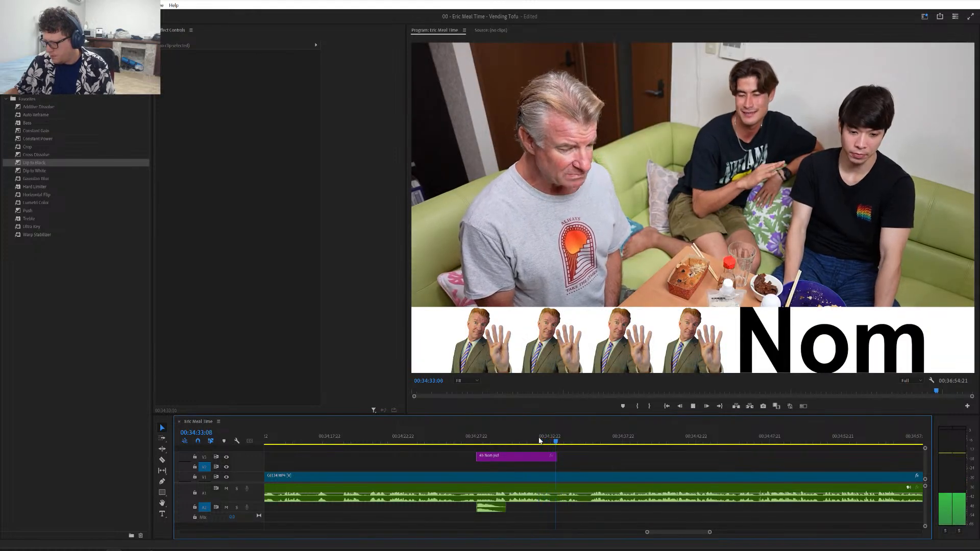
click(538, 440)
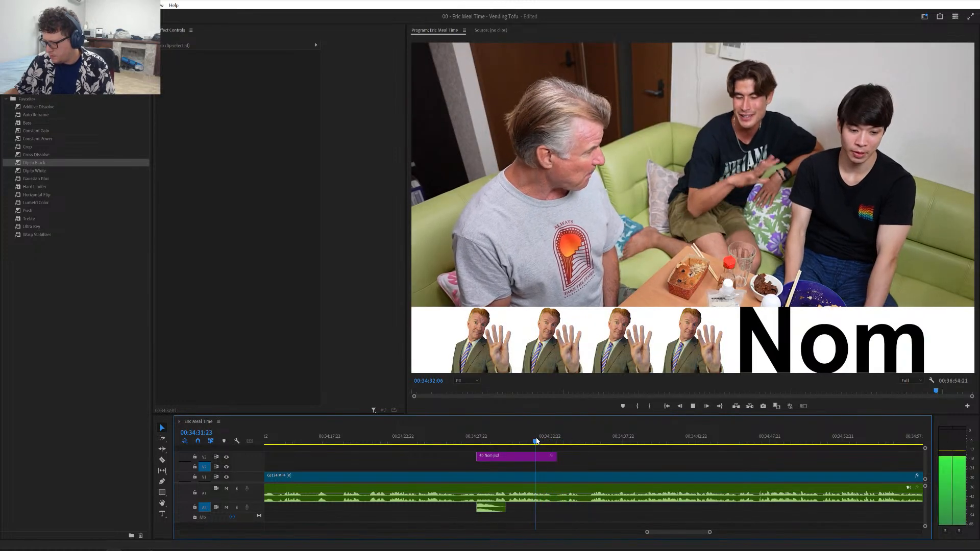
key(ctrl+z)
- Extend the Nom graphic's end slightly to about 00:34:32:16 and play across its ending
key(=)
drag(579, 442, 587, 456)
click(554, 440)
key(space)
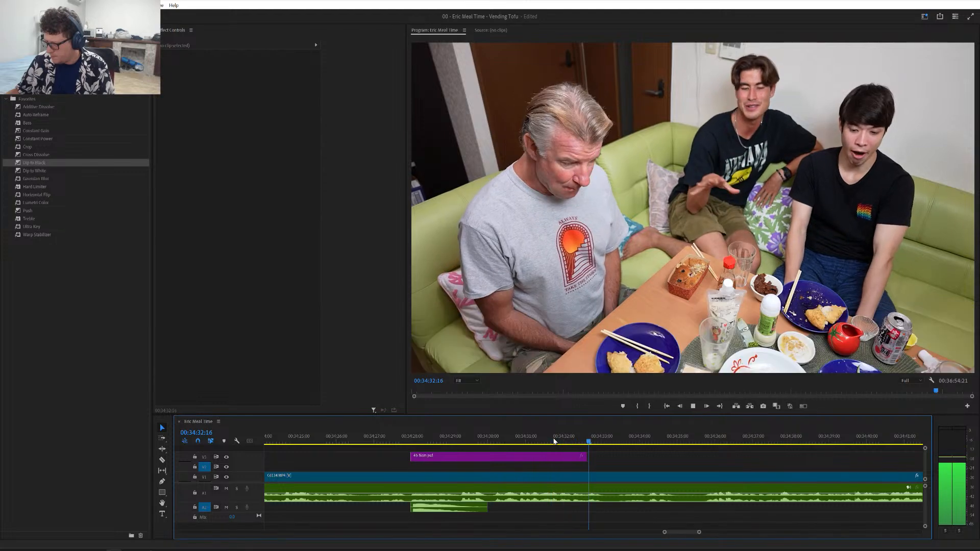
key(space)
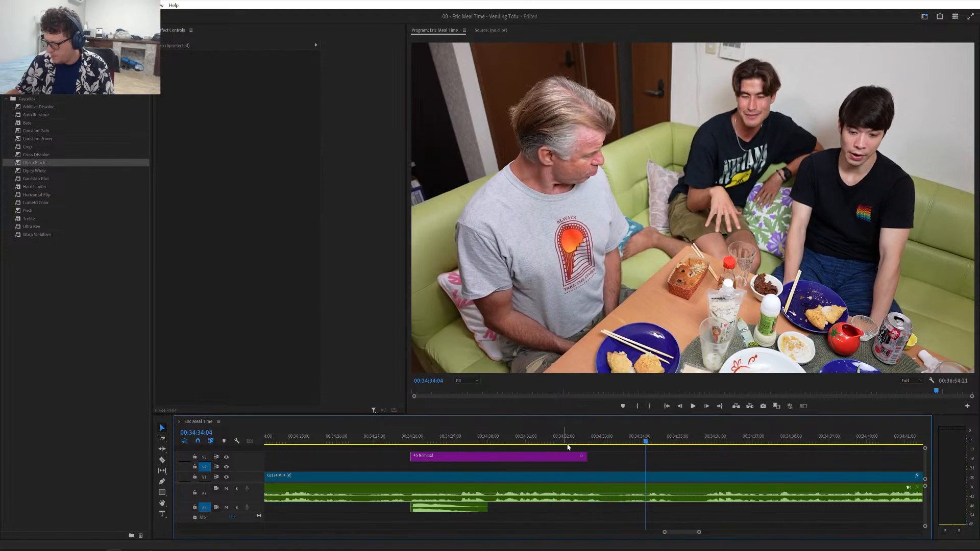
scroll(599, 459, up, 3)
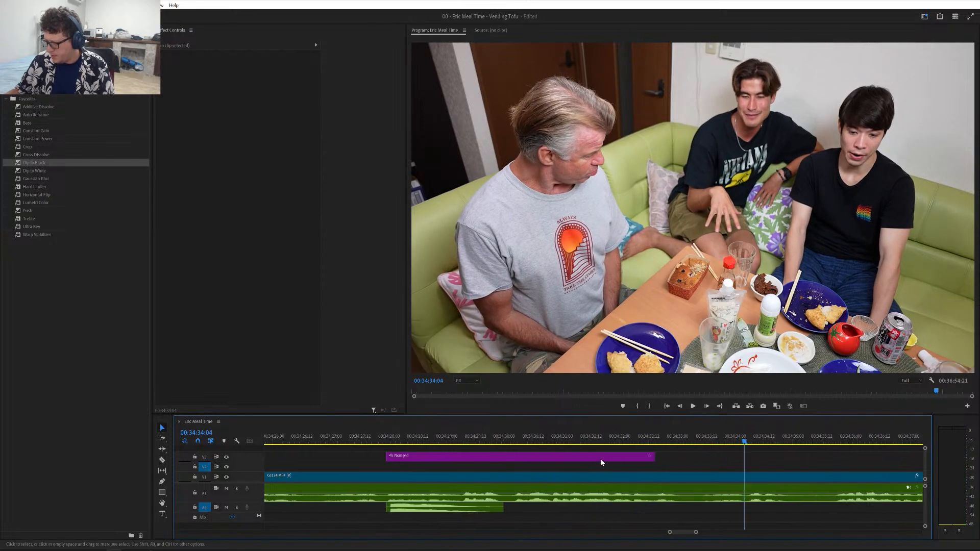
drag(652, 458, 657, 458)
key(space)
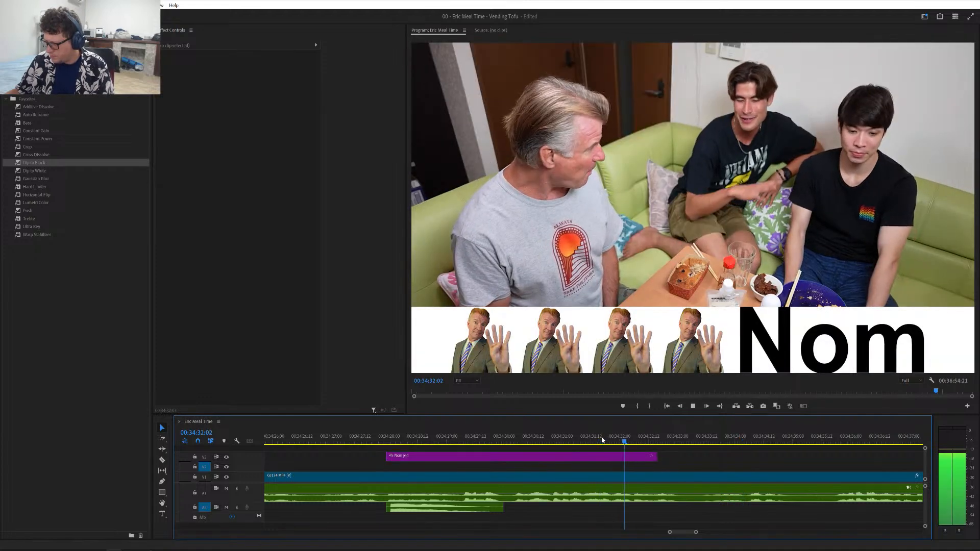
click(637, 441)
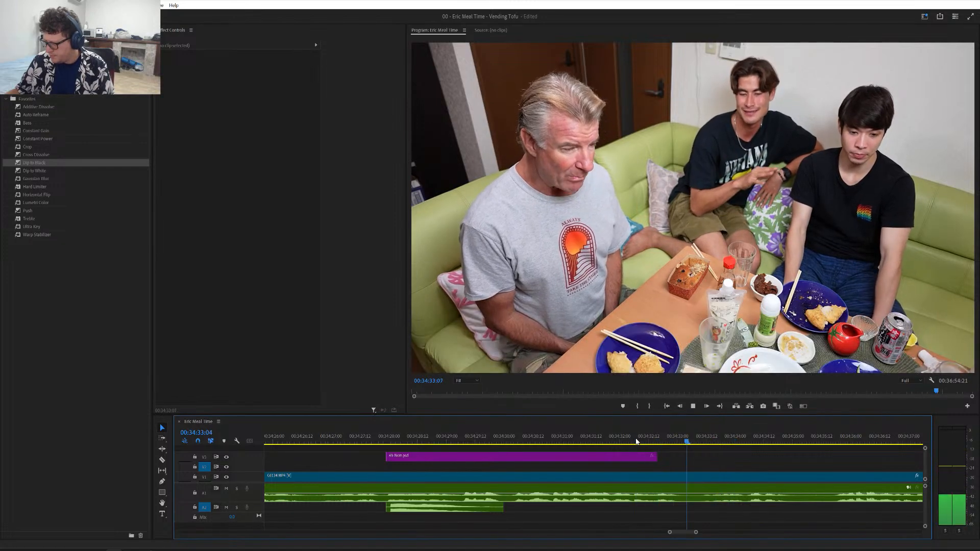
key(space)
- Play the conversation following the Nom graphic up to 00:34:52:01 to look for the next graphic's spot
key(minus)
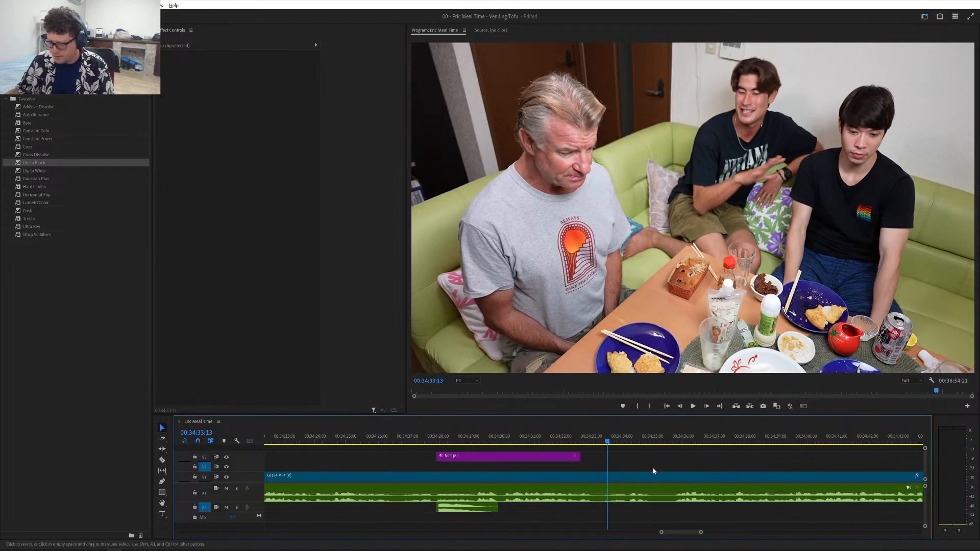
key(minus)
key(minus)
key(minus)
key(minus)
key(minus)
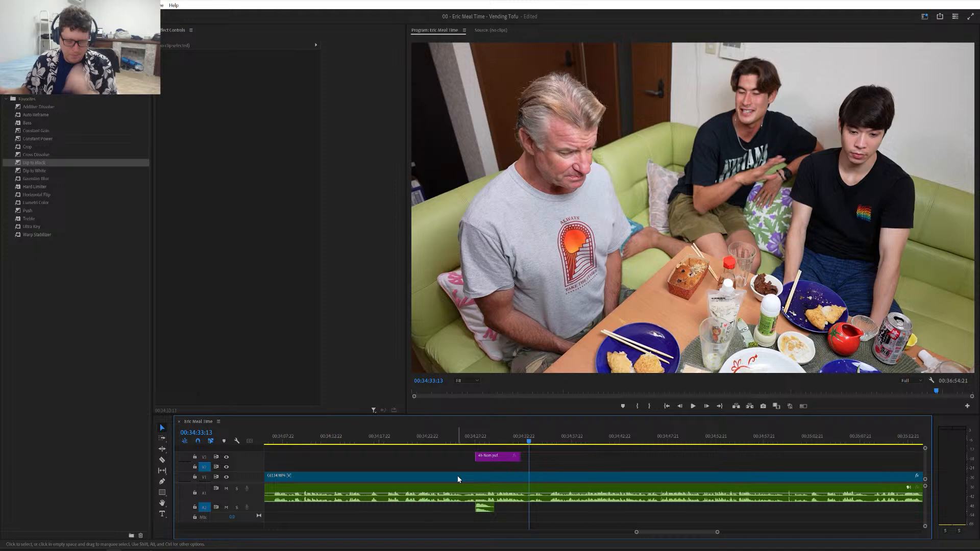
scroll(465, 486, down, 4)
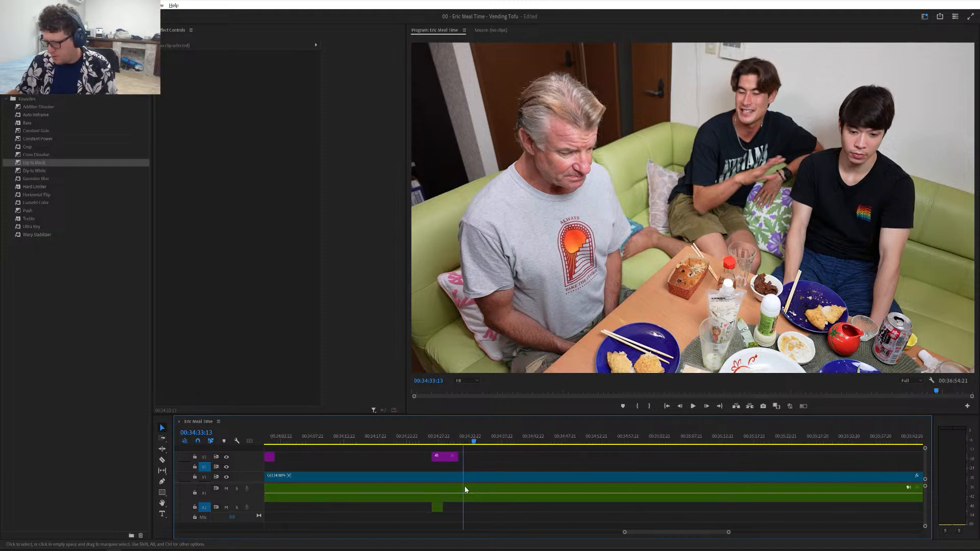
drag(438, 442, 474, 449)
key(space)
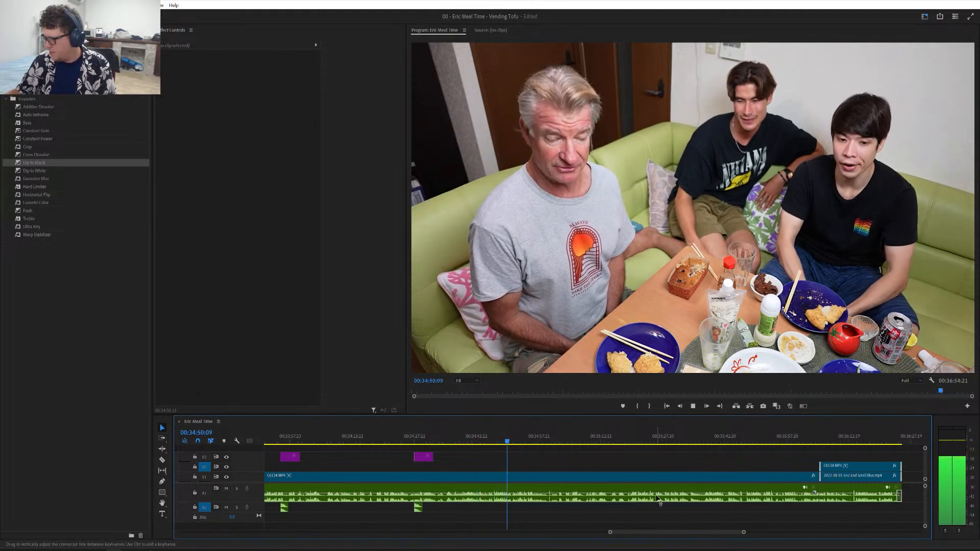
key(space)
- Move the two earlier Nom graphics together with their sound effects to about 00:35:35 and 00:35:57, ahead of the closing clips
scroll(515, 473, left, 5)
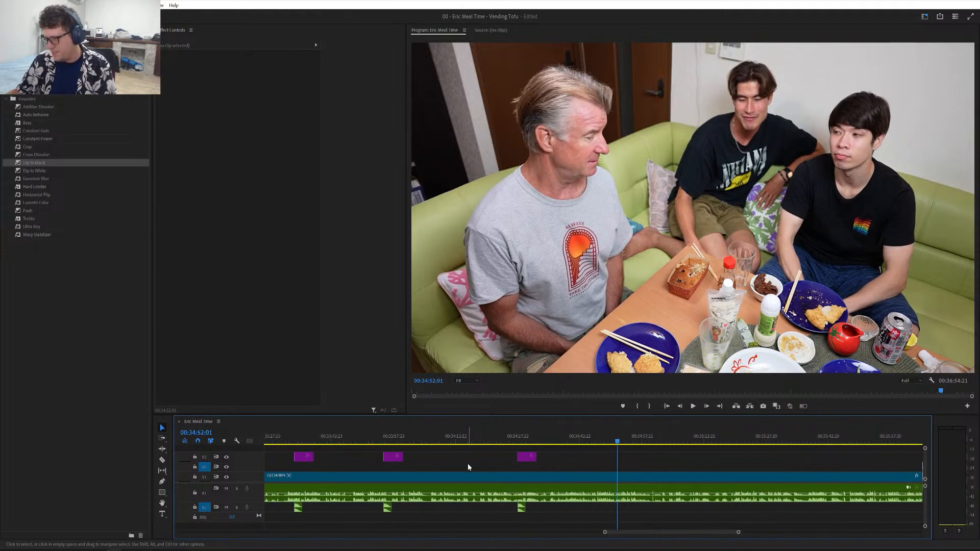
click(395, 457)
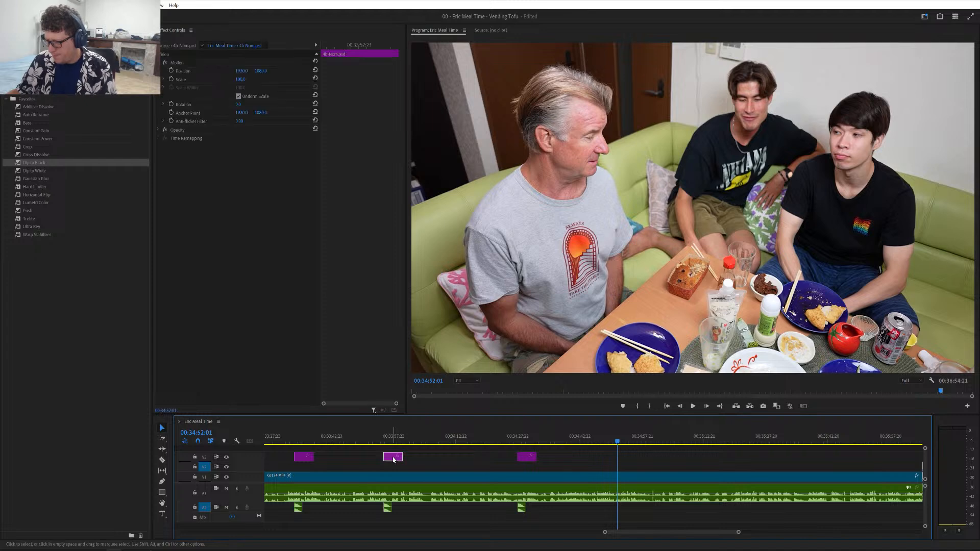
shift+click(306, 457)
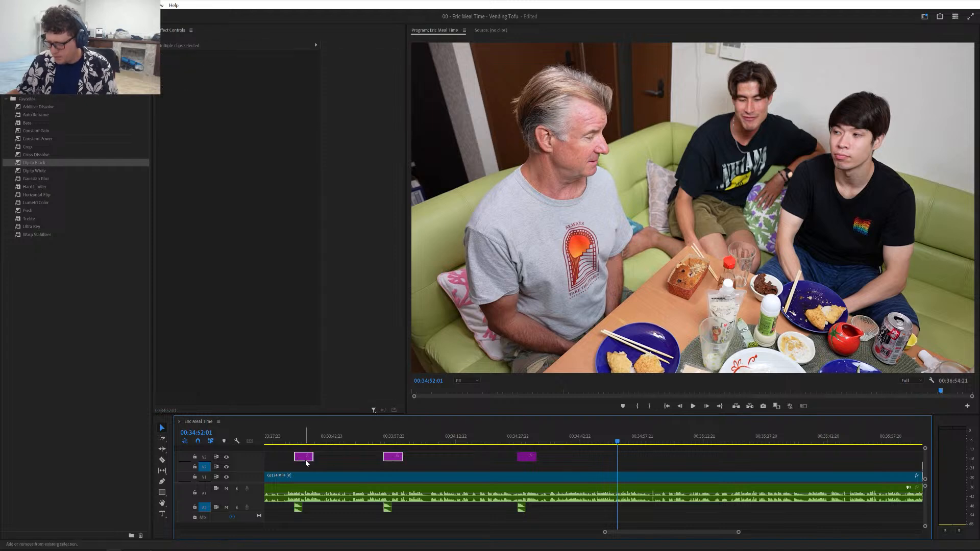
shift+click(298, 509)
shift+click(387, 507)
drag(389, 460, 877, 460)
scroll(876, 461, down, 5)
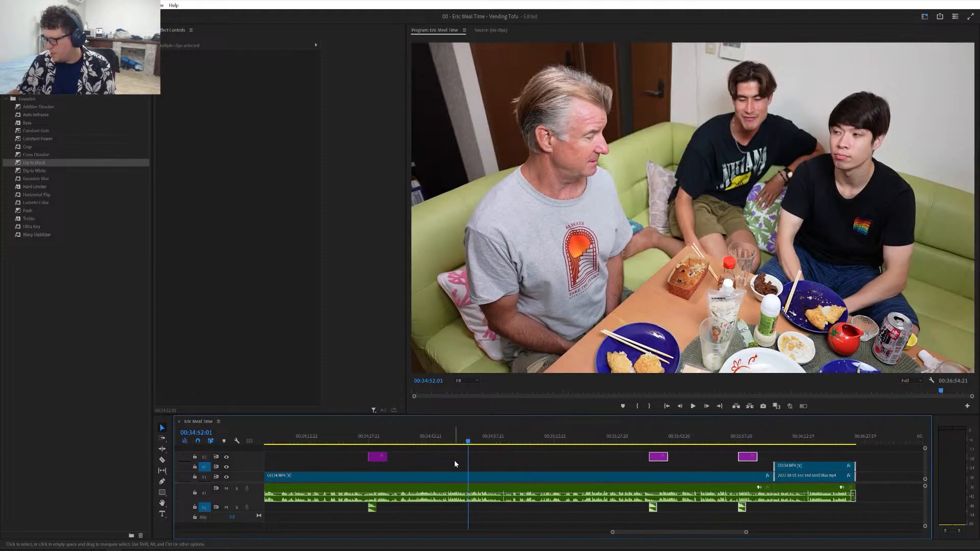
- Play the conversation up to 00:35:04:11, and move the Nom graphic at about 00:35:35 with its sound effect to about 00:35:07
click(485, 453)
key(space)
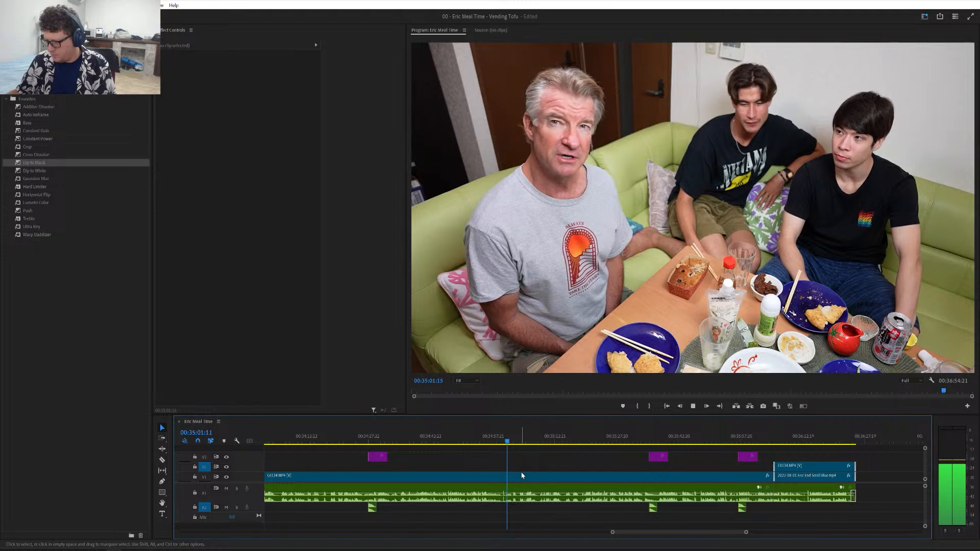
click(521, 443)
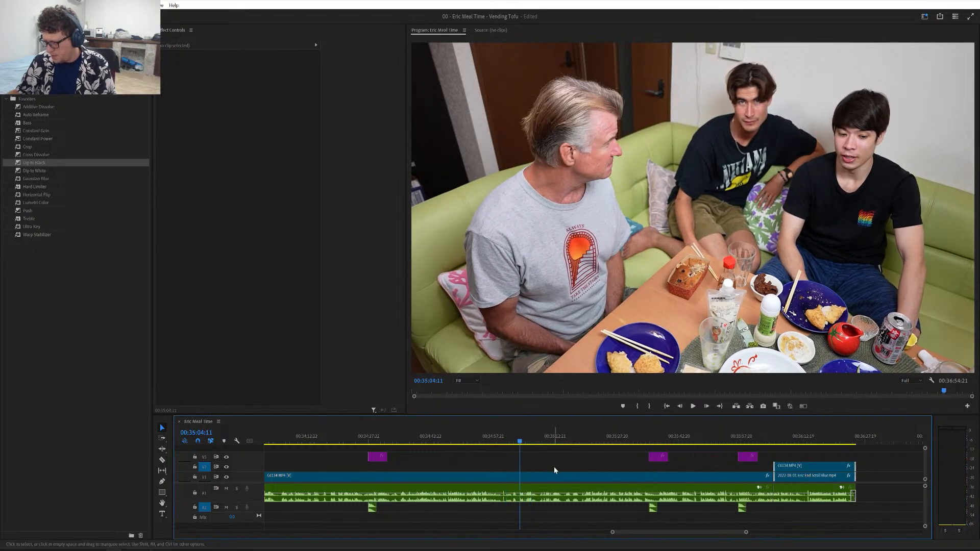
key(equal)
key(equal)
scroll(598, 474, down, 5)
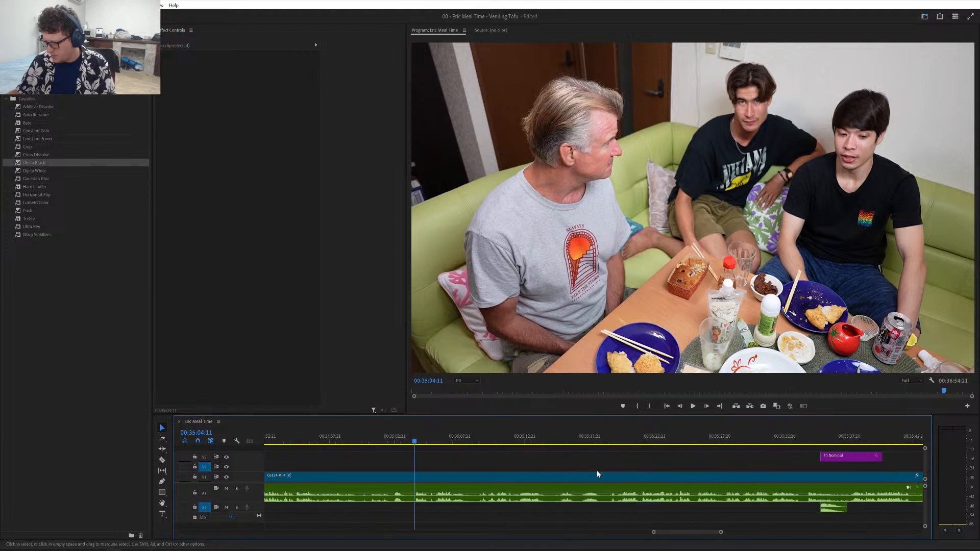
key(minus)
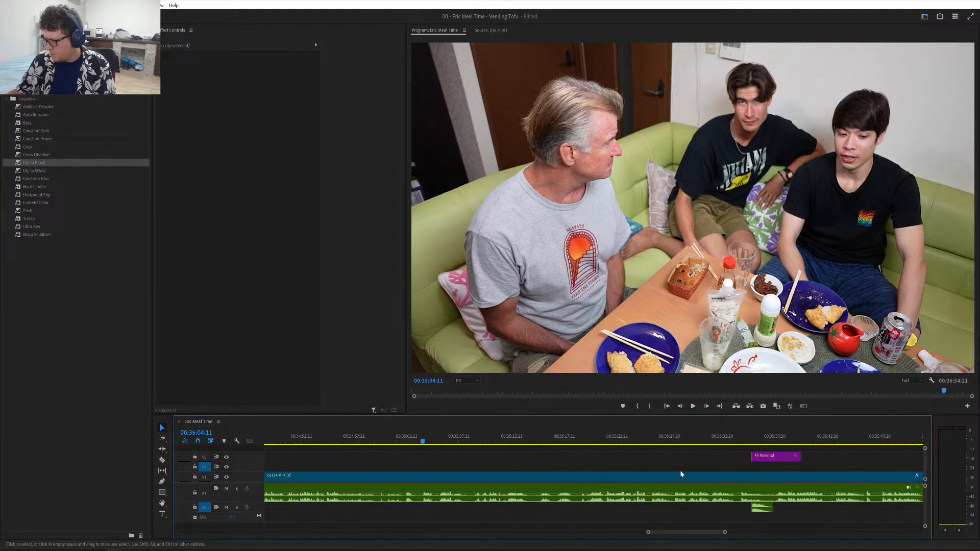
click(770, 460)
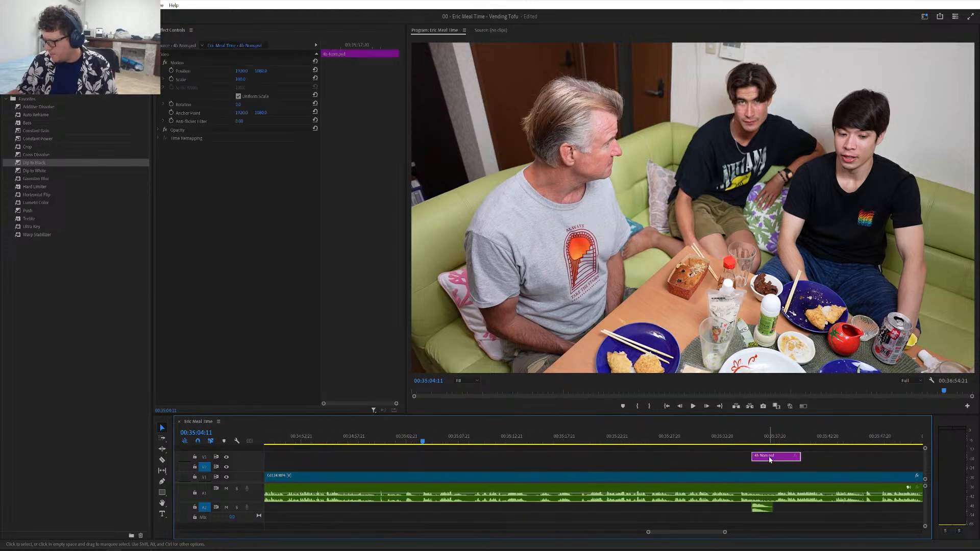
shift+click(761, 508)
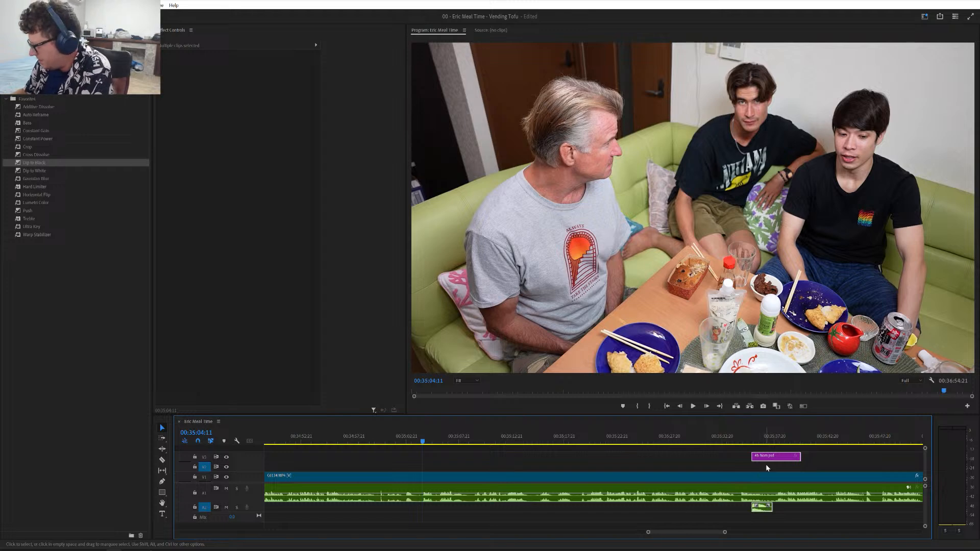
drag(773, 457, 470, 461)
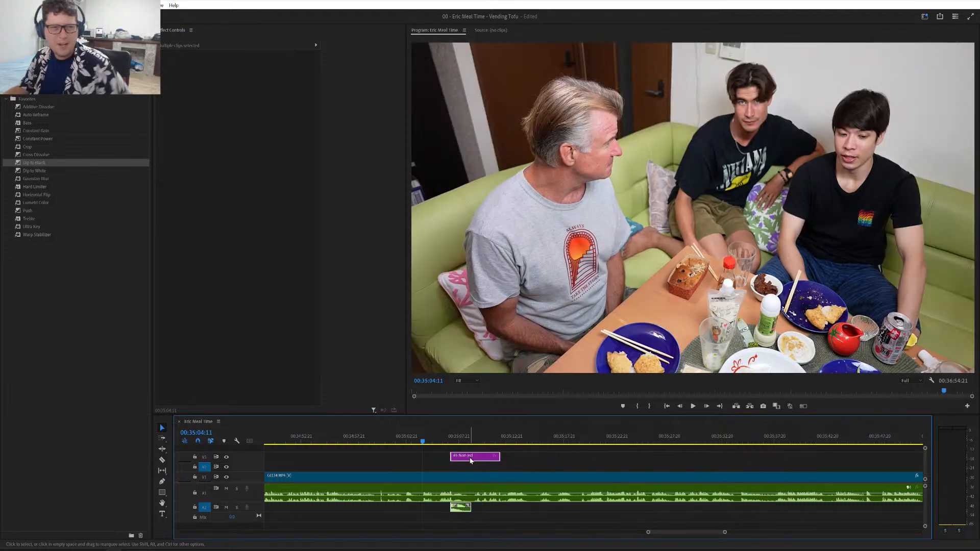
- Shift the Nom graphic and its sound effect to start at 00:35:05:04, and play from just before them
key(equal)
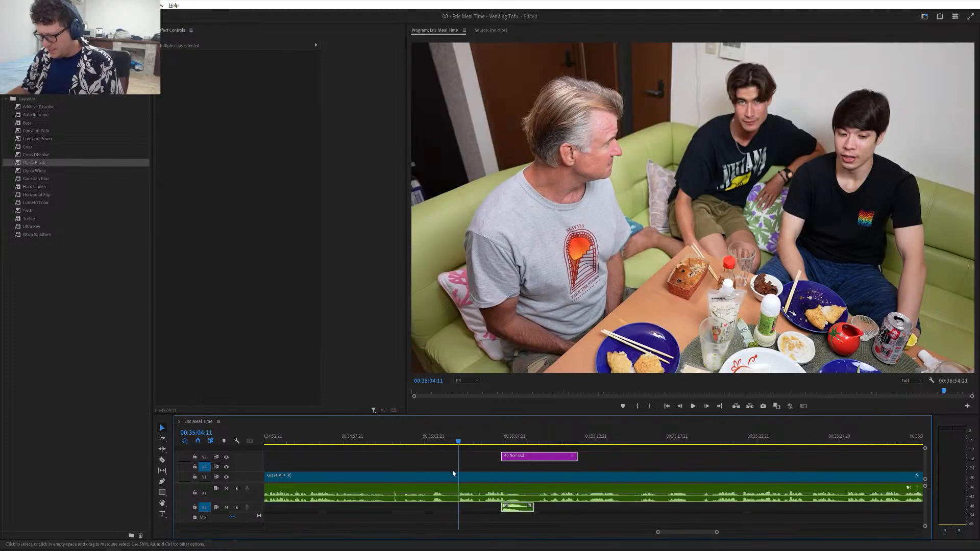
key(equal)
key(equal)
click(509, 443)
drag(509, 443, 603, 449)
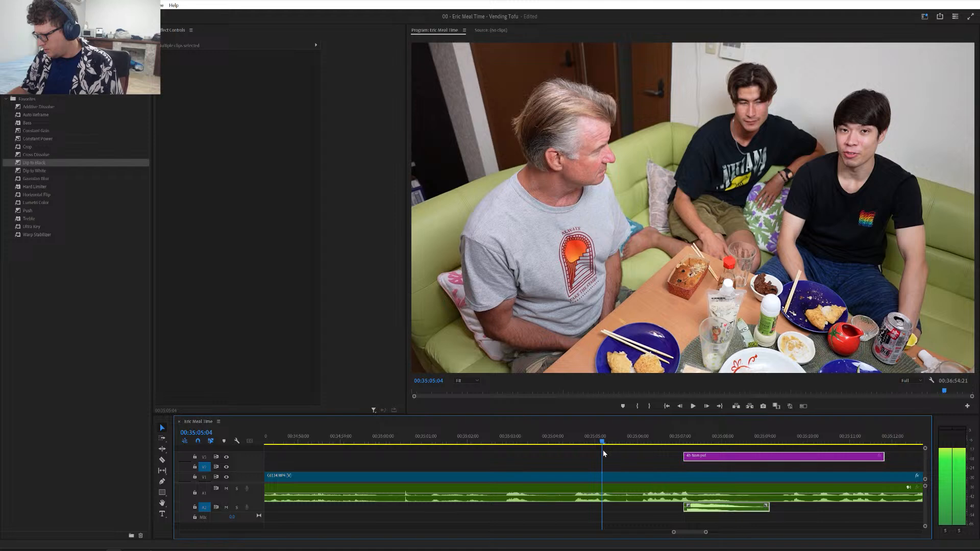
drag(697, 461, 622, 462)
click(574, 439)
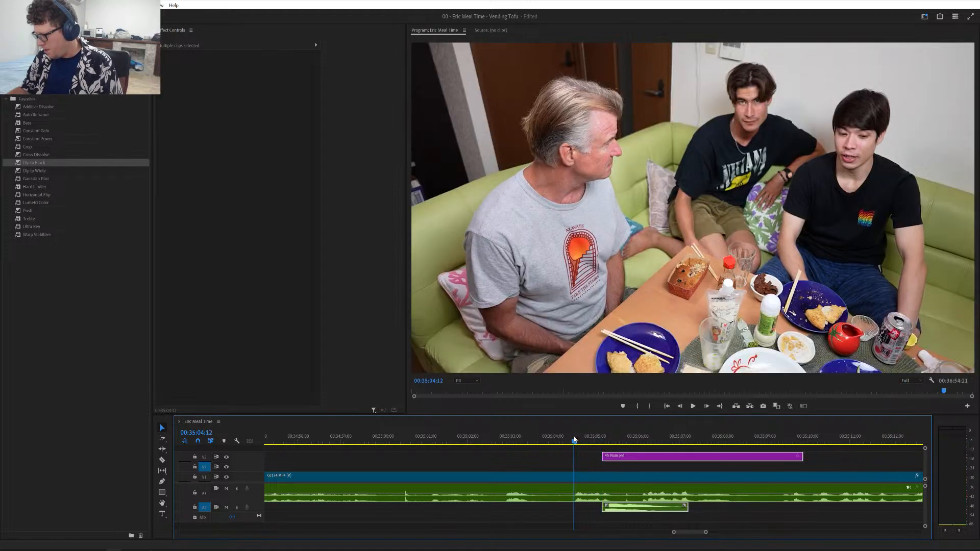
key(space)
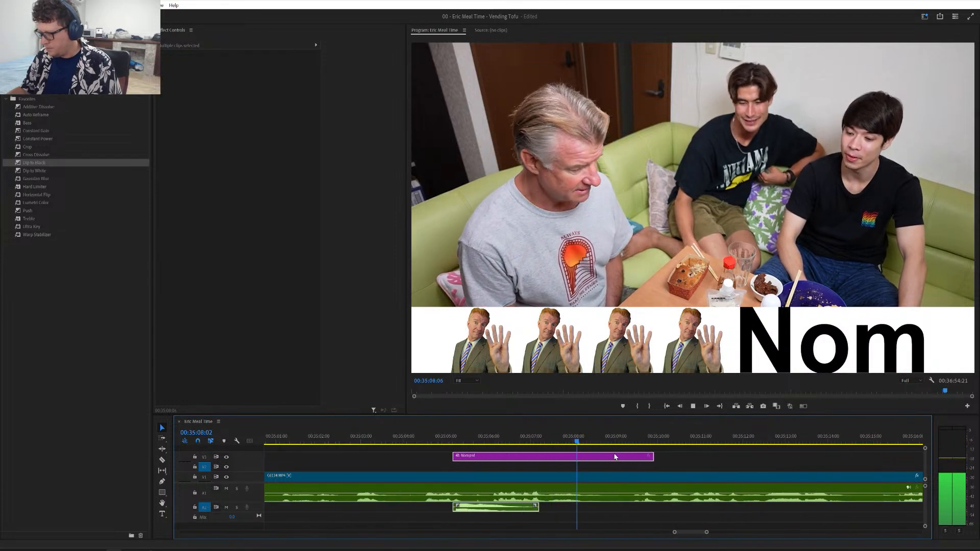
- Trim only the Nom graphic's end to 00:35:08:07, leaving its sound effect untrimmed, and play across the new ending
key(space)
click(574, 442)
drag(575, 441, 586, 445)
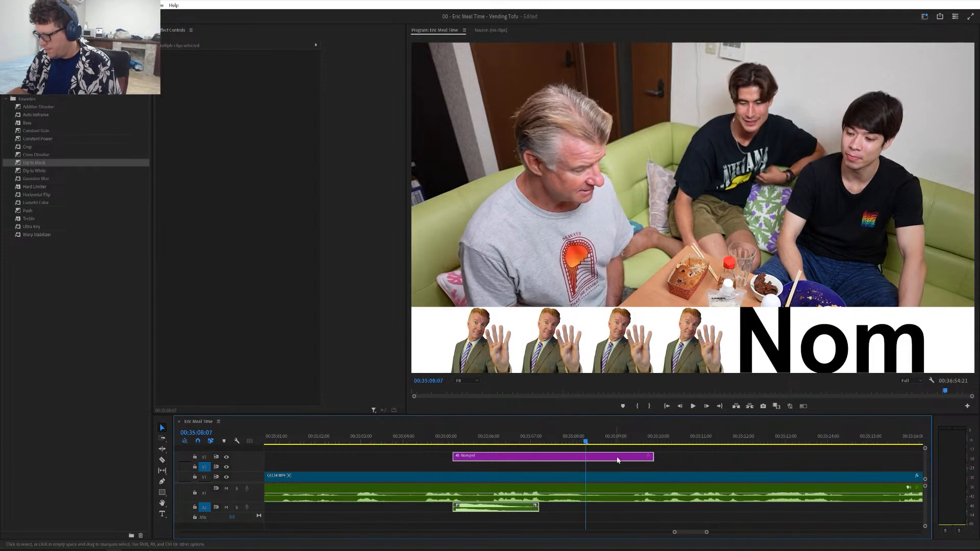
drag(652, 458, 604, 458)
key(ctrl+z)
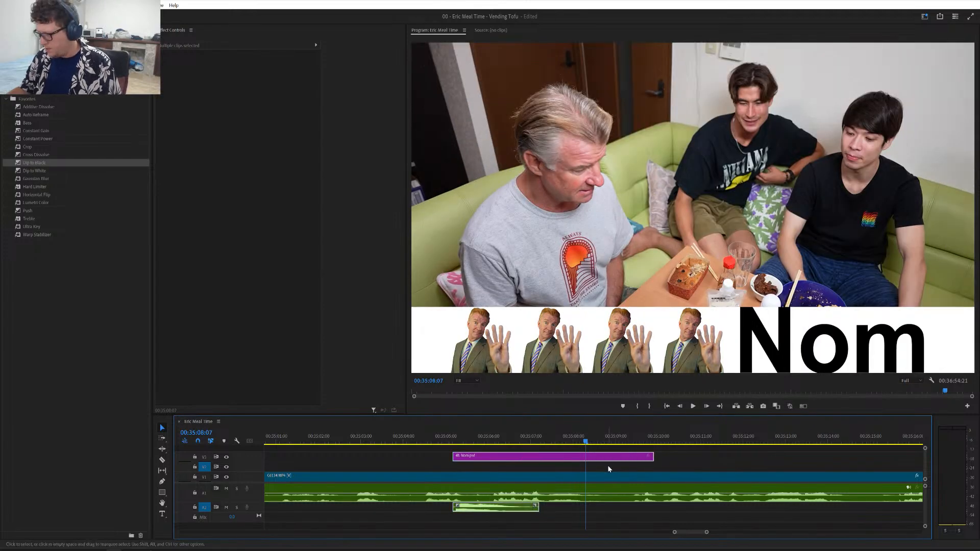
click(672, 462)
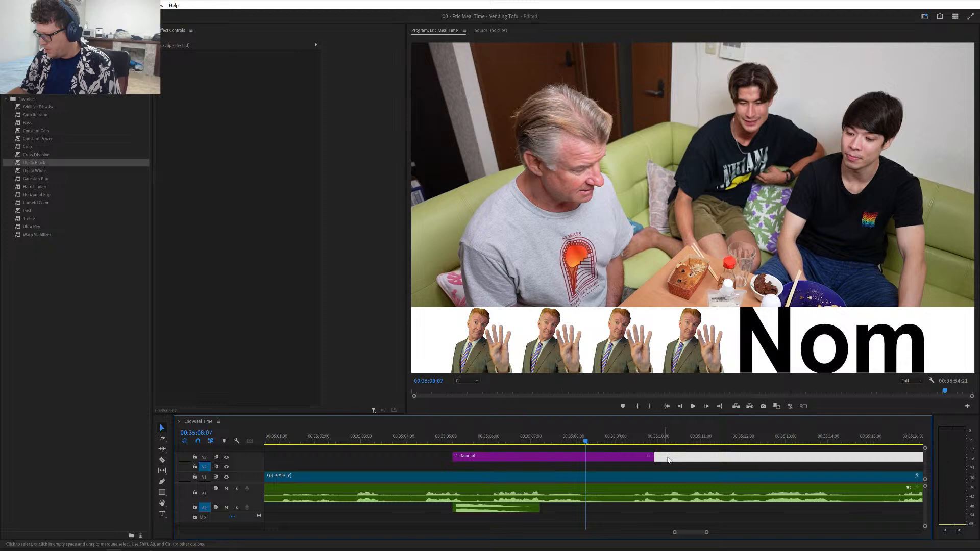
drag(654, 458, 584, 458)
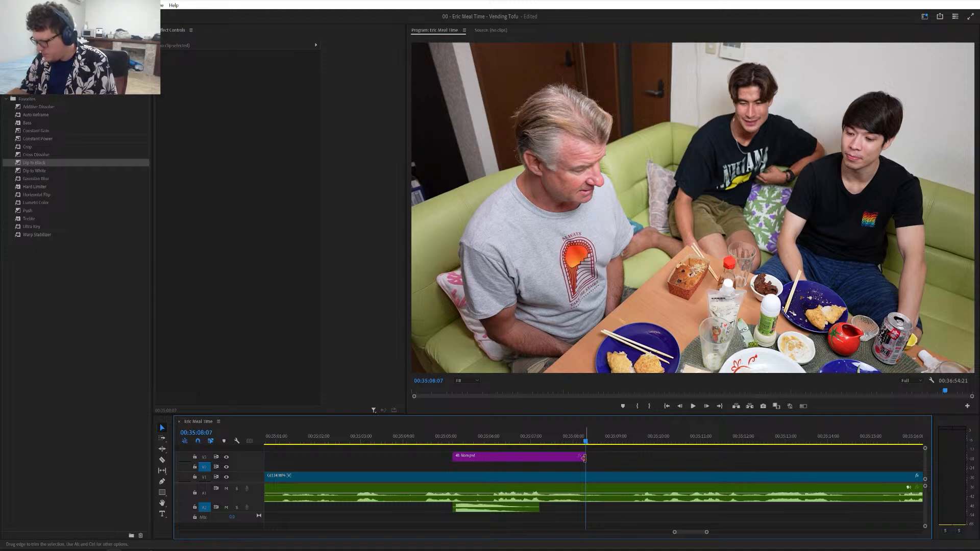
click(568, 439)
key(space)
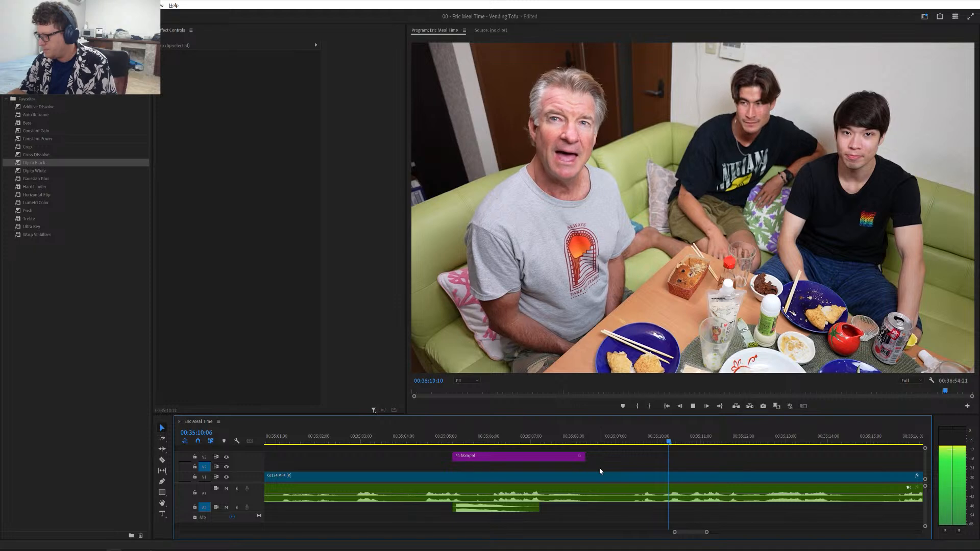
- Play the conversation following the trimmed Nom graphic up to 00:35:24:01 to look for the final graphic's moment
key(minus)
key(minus)
key(minus)
key(minus)
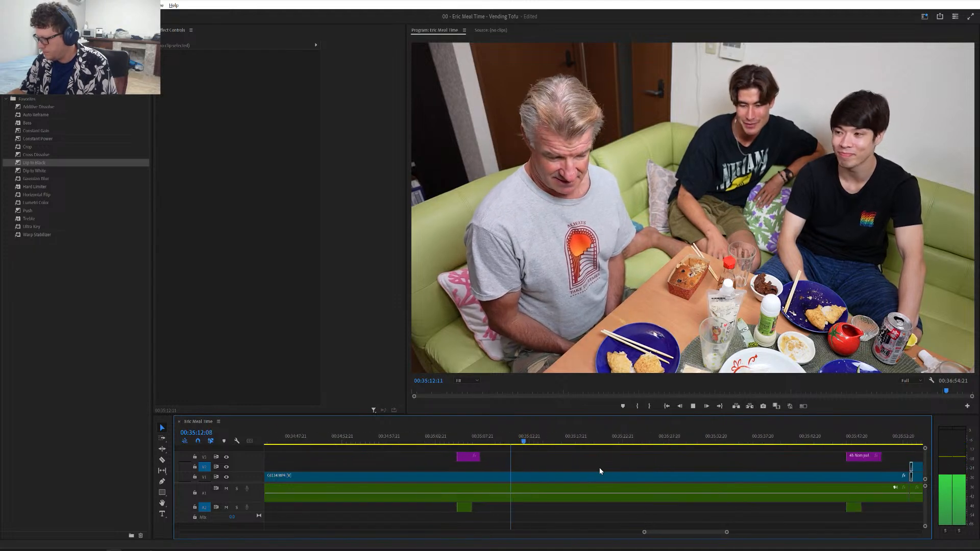
key(minus)
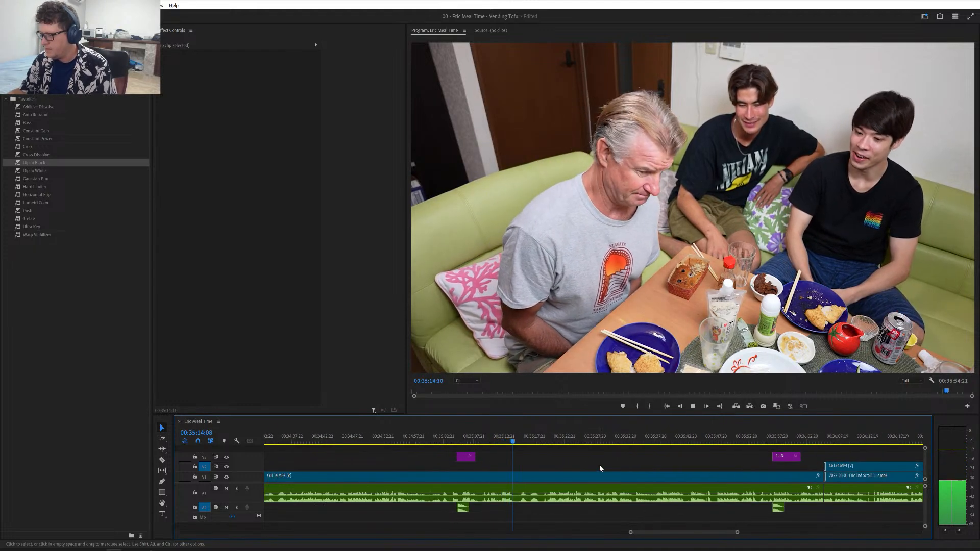
scroll(601, 469, down, 2)
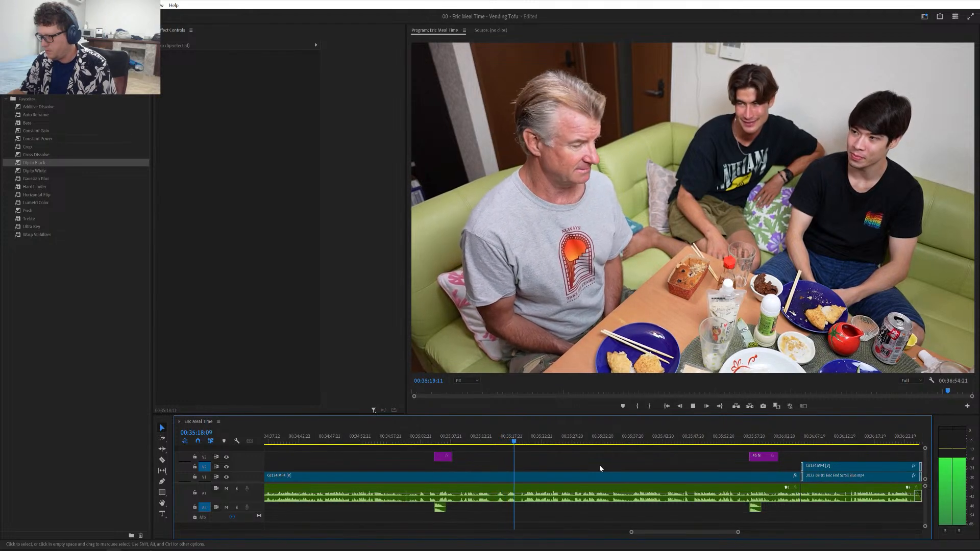
key(space)
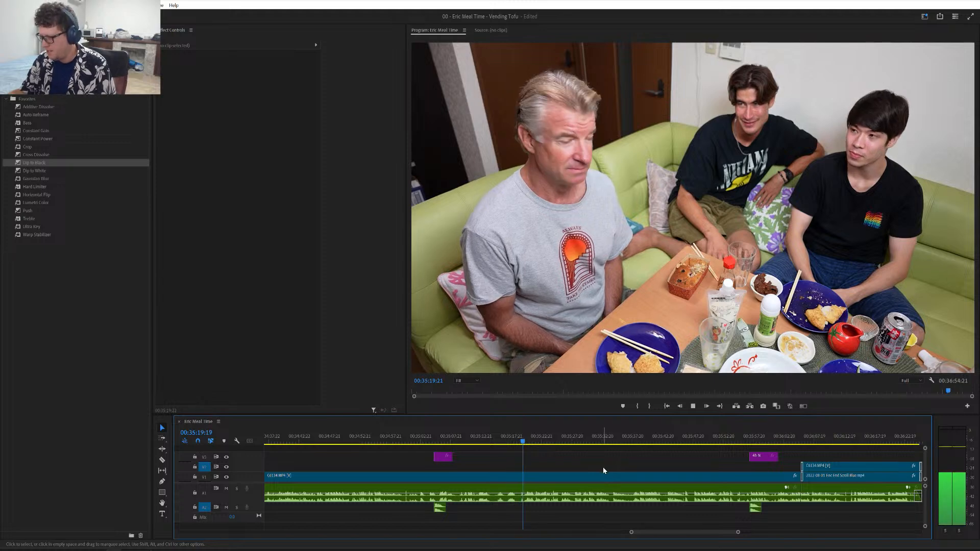
key(space)
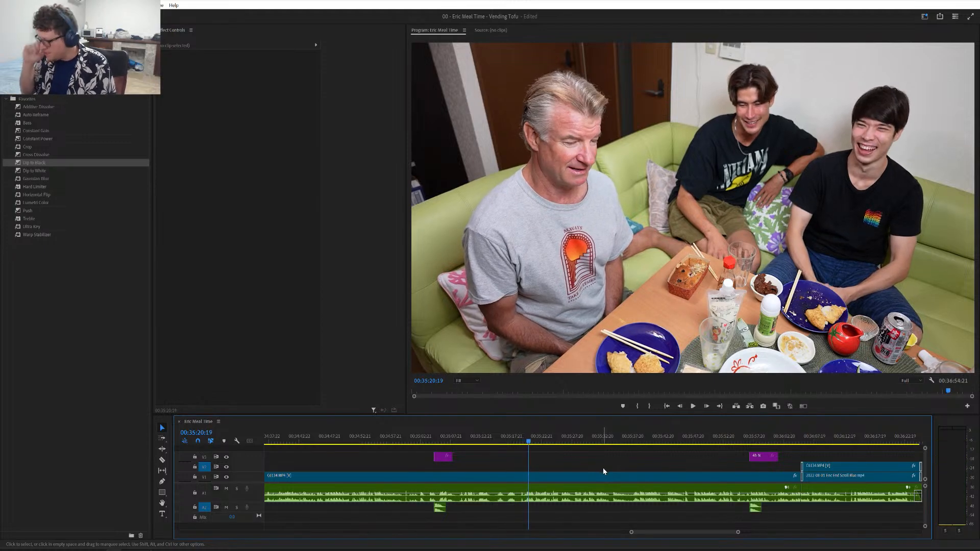
key(space)
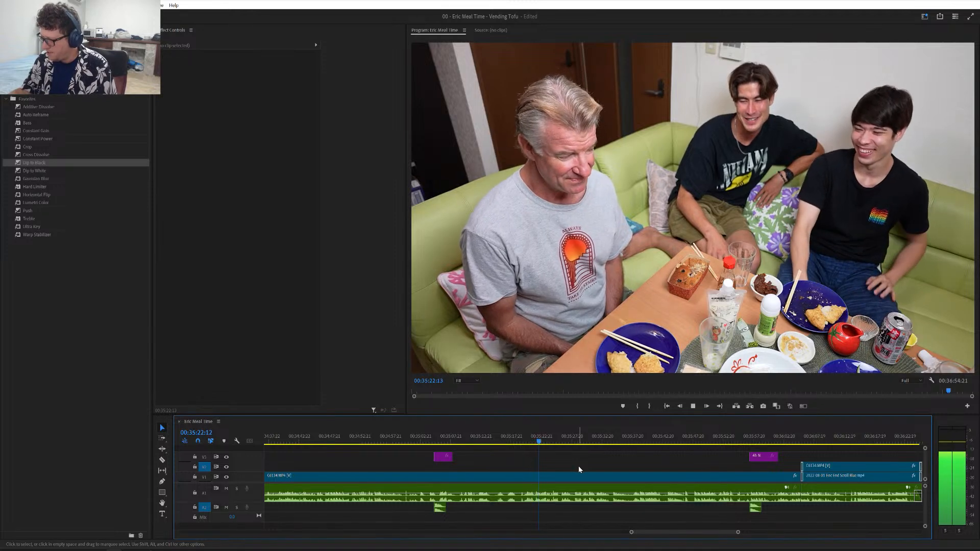
key(space)
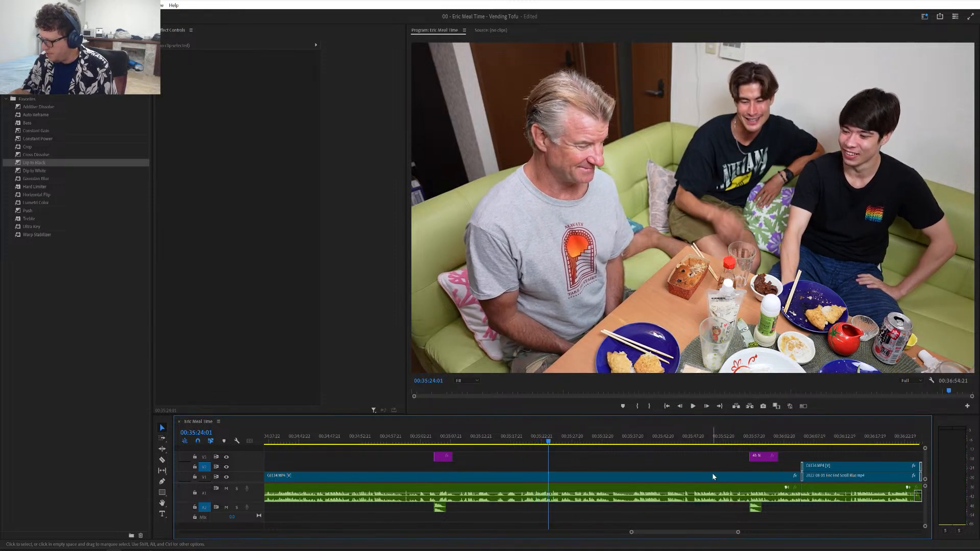
- Move the last Nom graphic with its sound effect from before the closing clips to 00:35:24:01, and play the lead-in
click(764, 460)
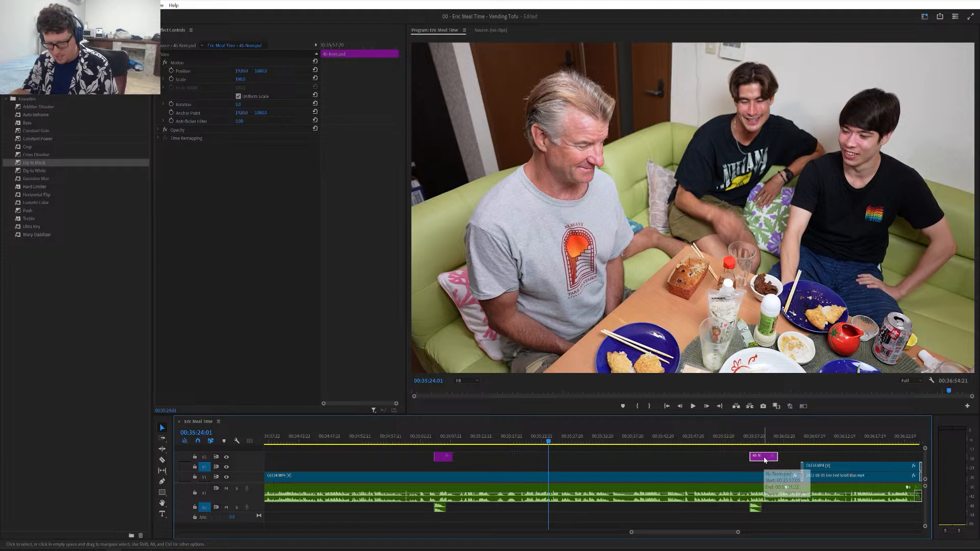
shift+click(755, 507)
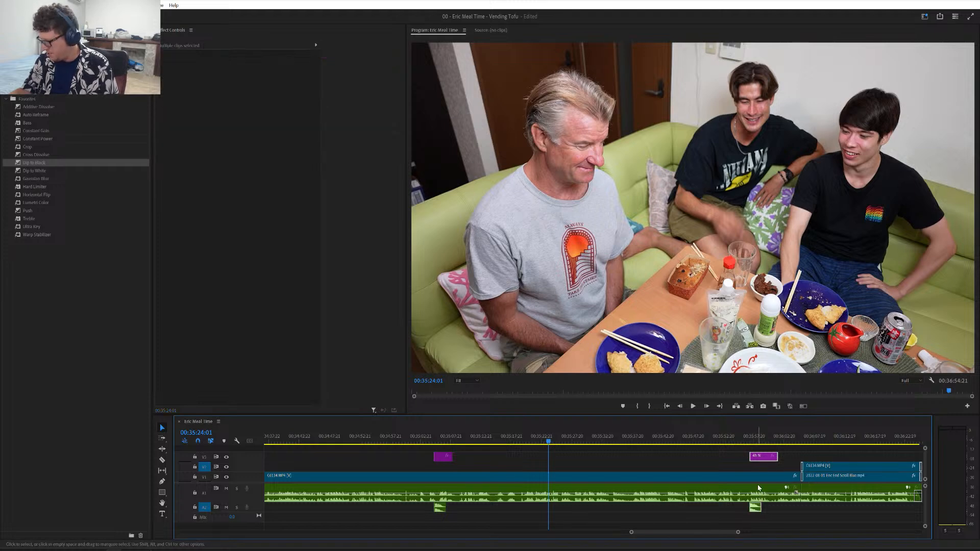
drag(764, 459, 564, 464)
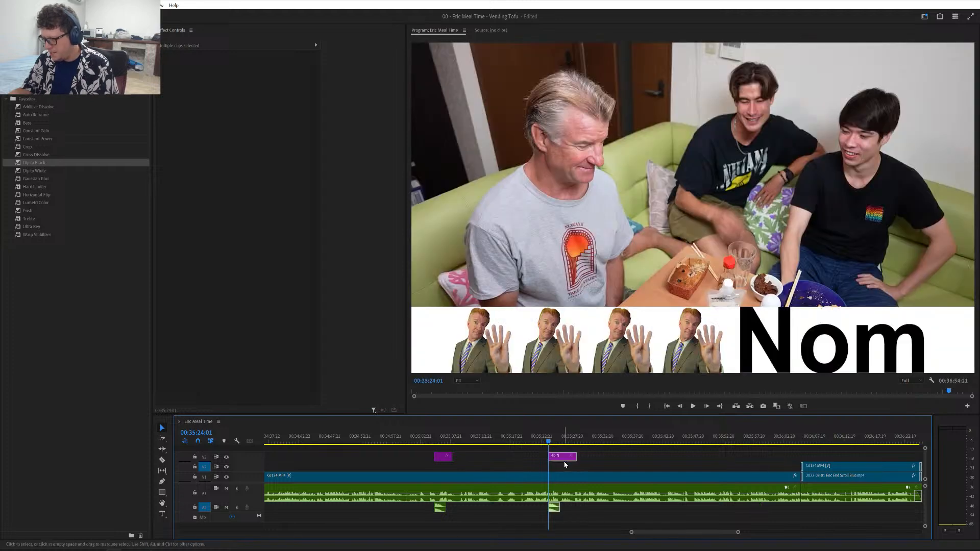
scroll(557, 467, up, 8)
scroll(648, 470, up, 5)
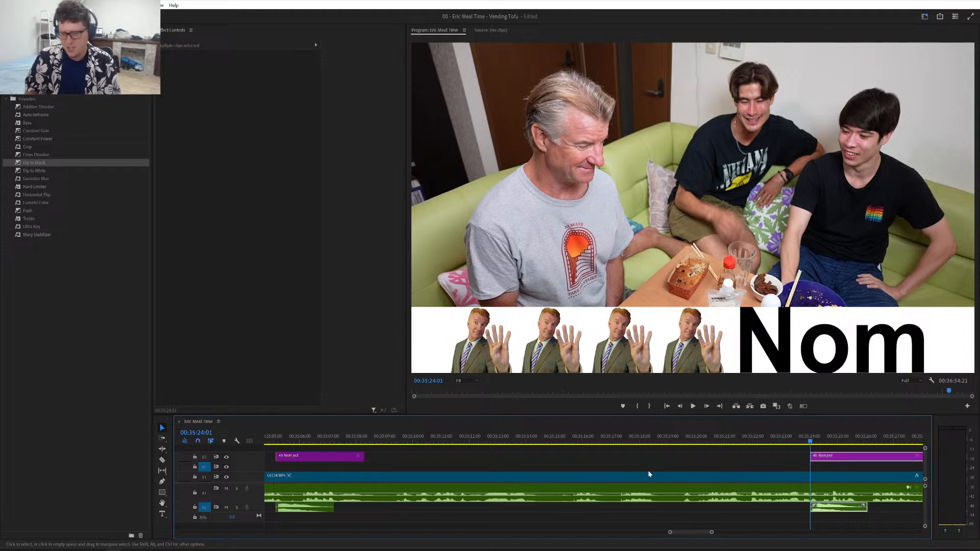
scroll(642, 473, down, 6)
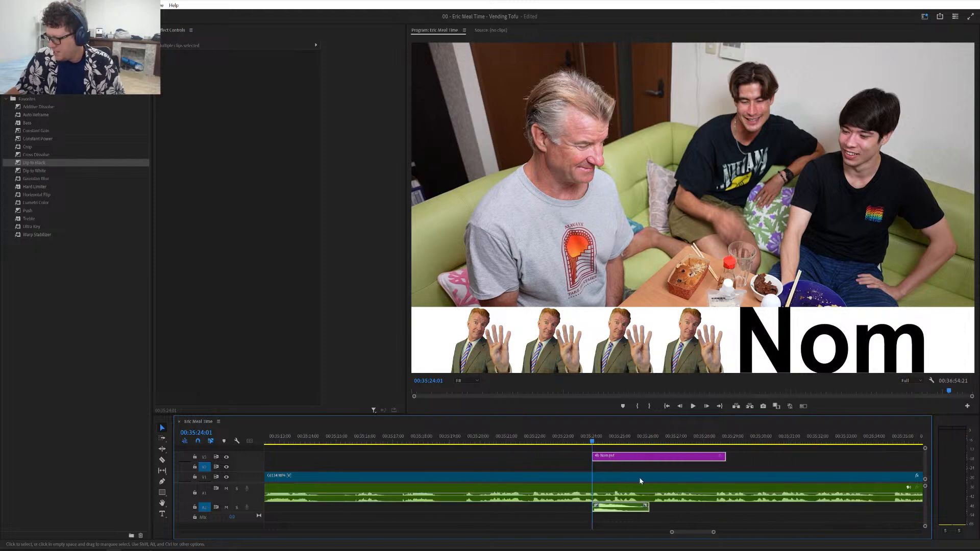
click(531, 439)
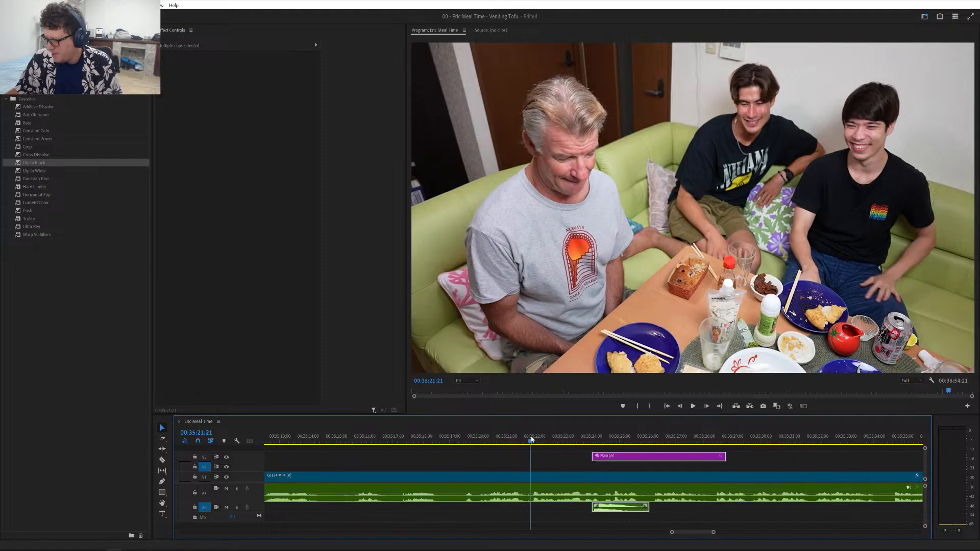
key(space)
scroll(558, 462, down, 1)
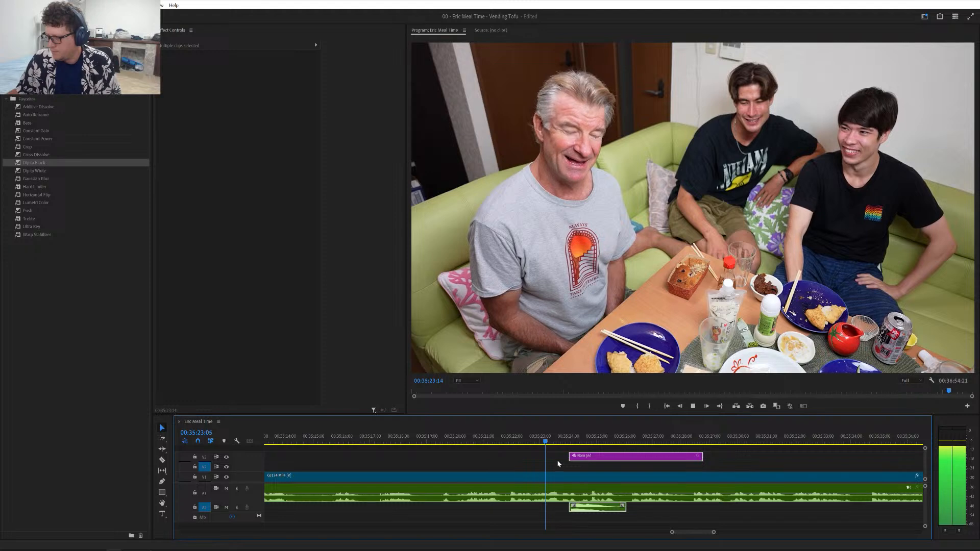
key(space)
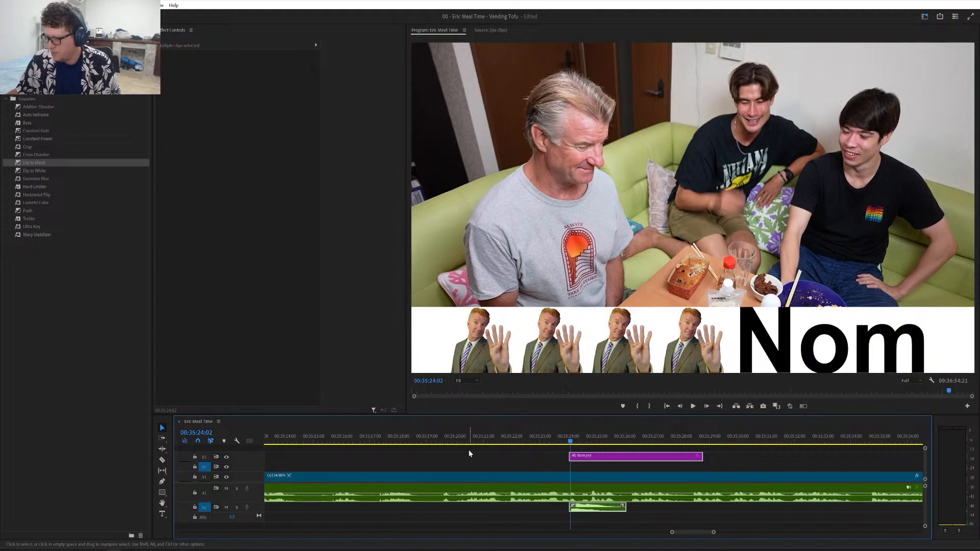
- Replay the earlier conversation, move the last Nom graphic and its sound effect back to 00:35:19:14, and play the result
click(378, 438)
key(space)
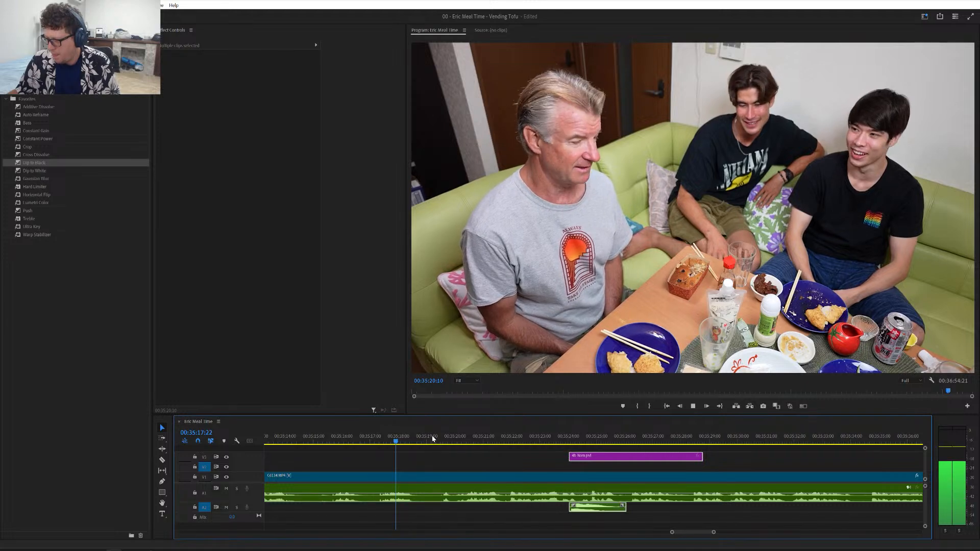
key(space)
click(439, 438)
drag(439, 438, 443, 438)
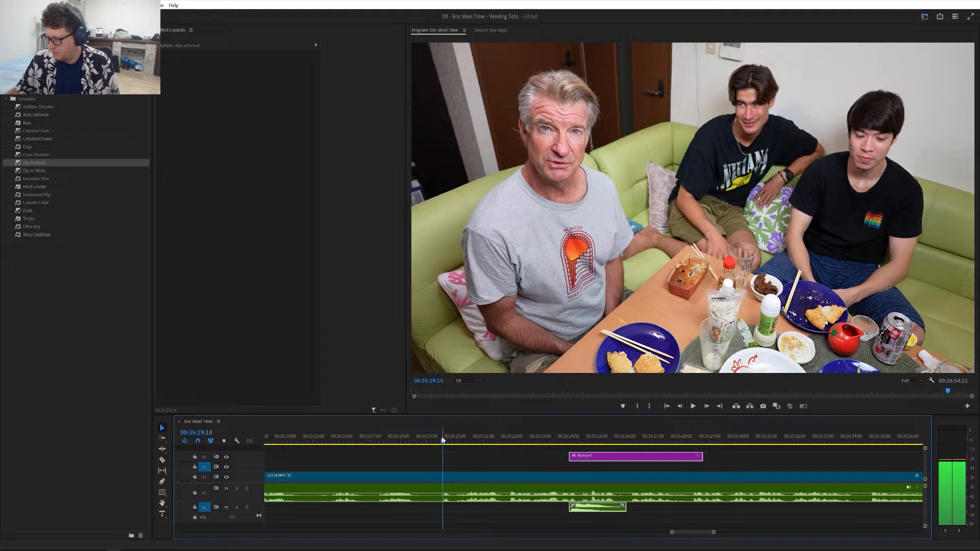
drag(572, 455, 456, 462)
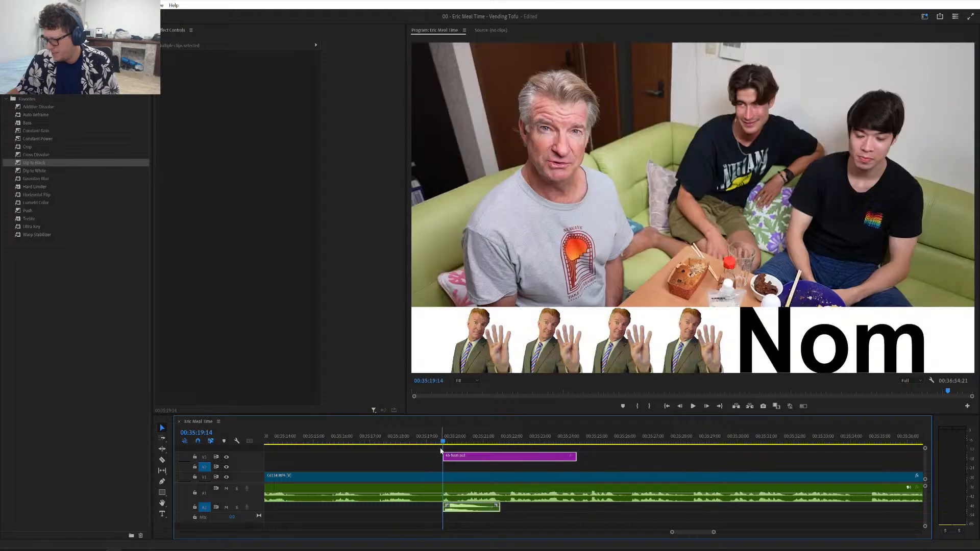
click(422, 431)
key(space)
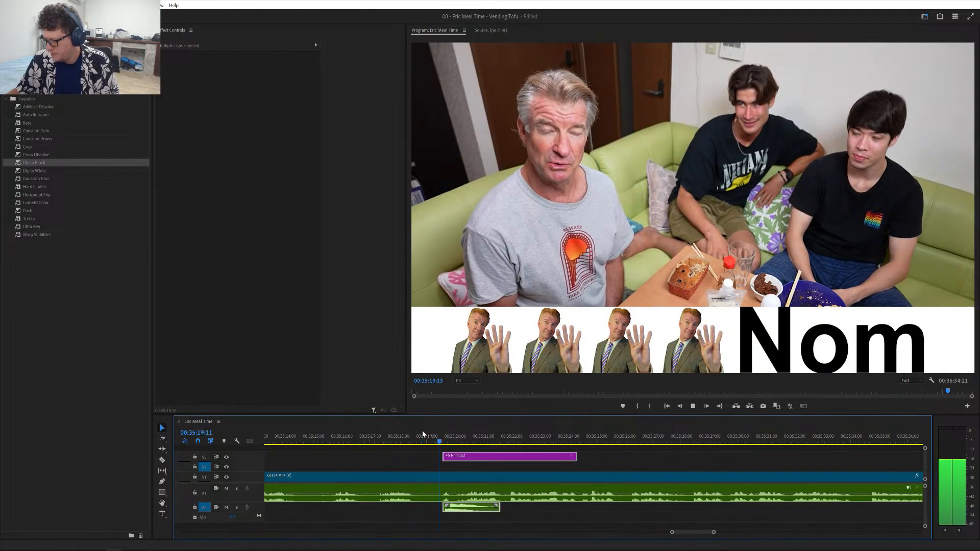
- Extend the last Nom graphic's end slightly, to about 00:35:24:12, and play across the new ending
click(605, 456)
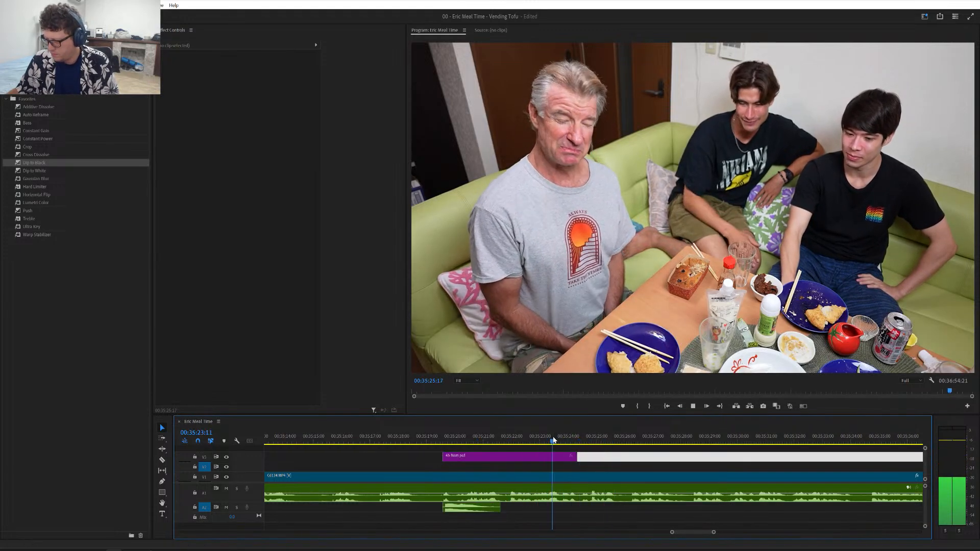
click(565, 442)
mouse_move(565, 445)
mouse_down()
mouse_move(585, 460)
mouse_move(575, 453)
mouse_up()
click(549, 433)
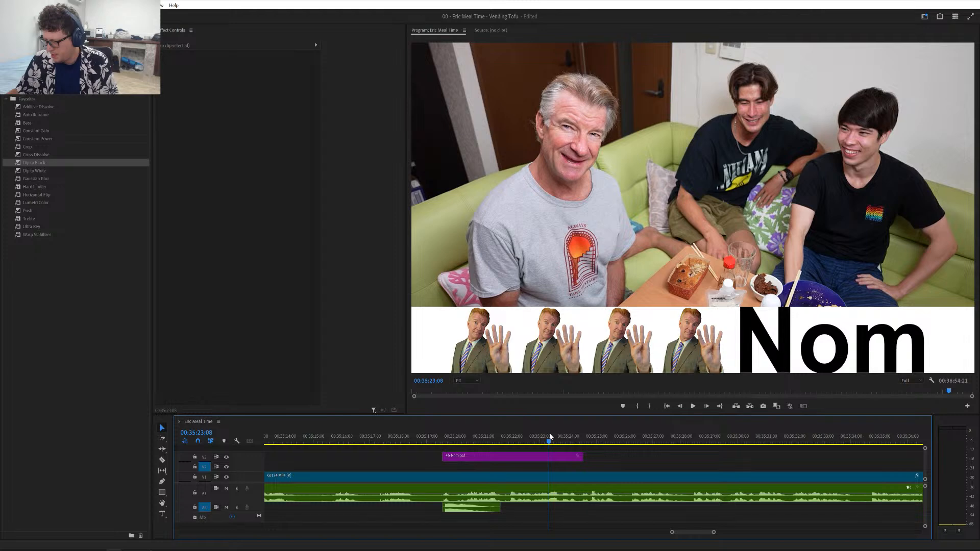
key(space)
key(space)
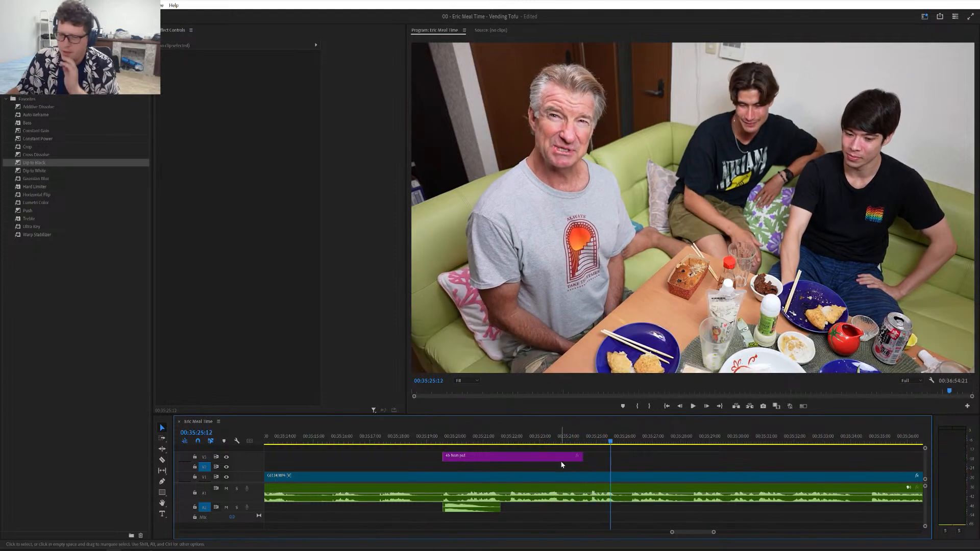
- Place 2b-Nah.psd from the Graphics & SFX folder in File Explorer on V2 beneath the last Nom graphic, starting at 00:35:19:14
mouse_move(132, 547)
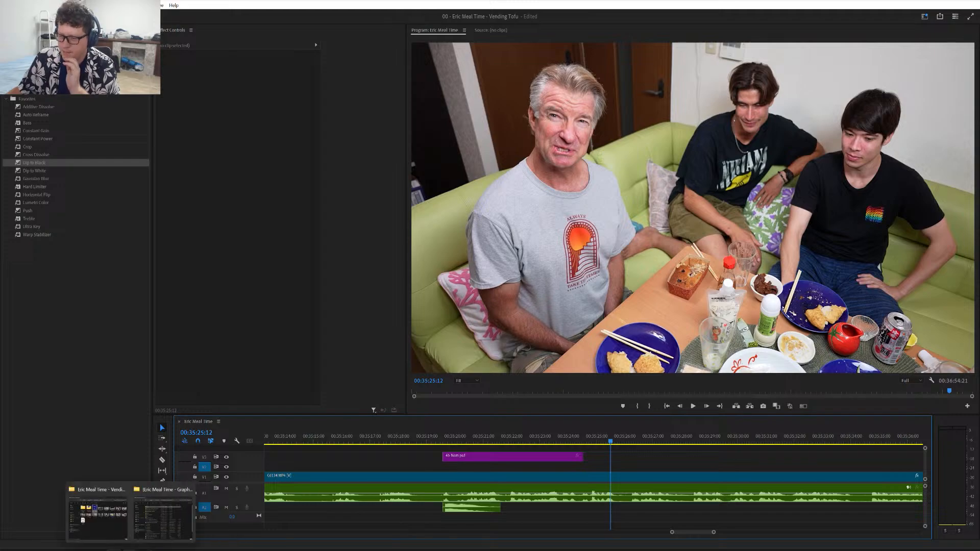
click(149, 534)
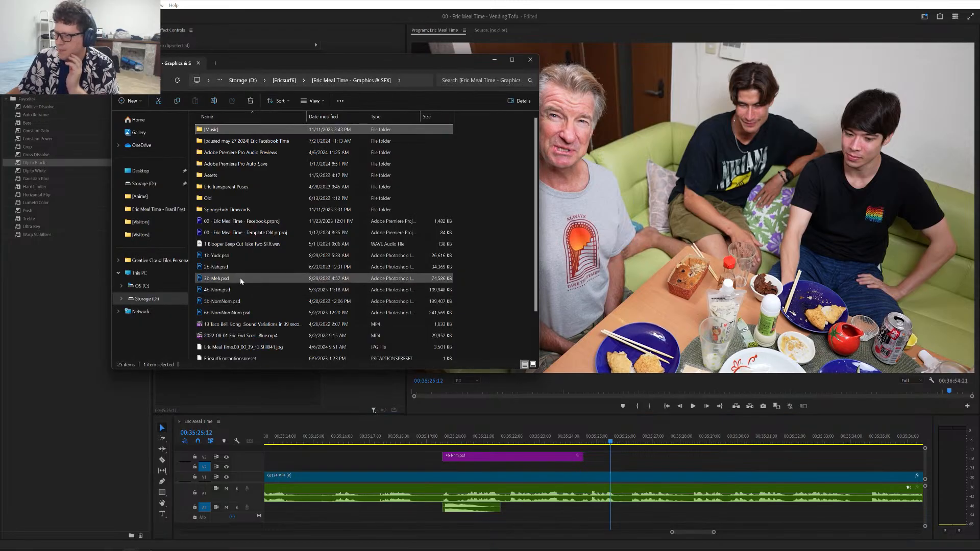
drag(223, 267, 450, 469)
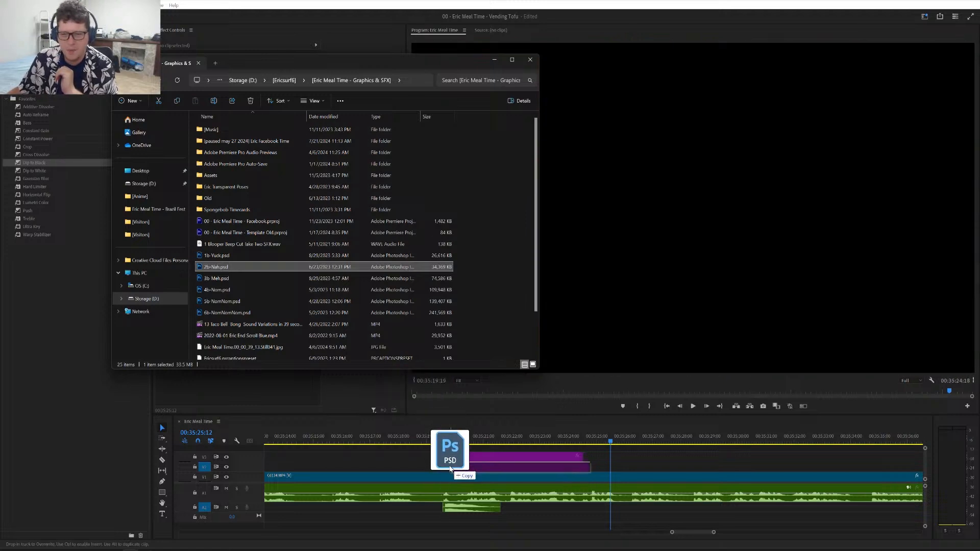
drag(450, 469, 452, 461)
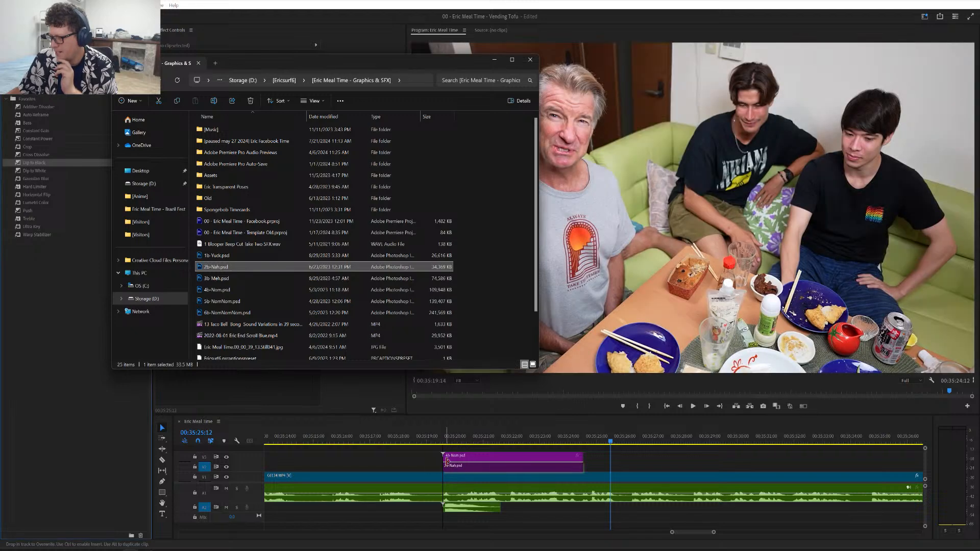
click(461, 436)
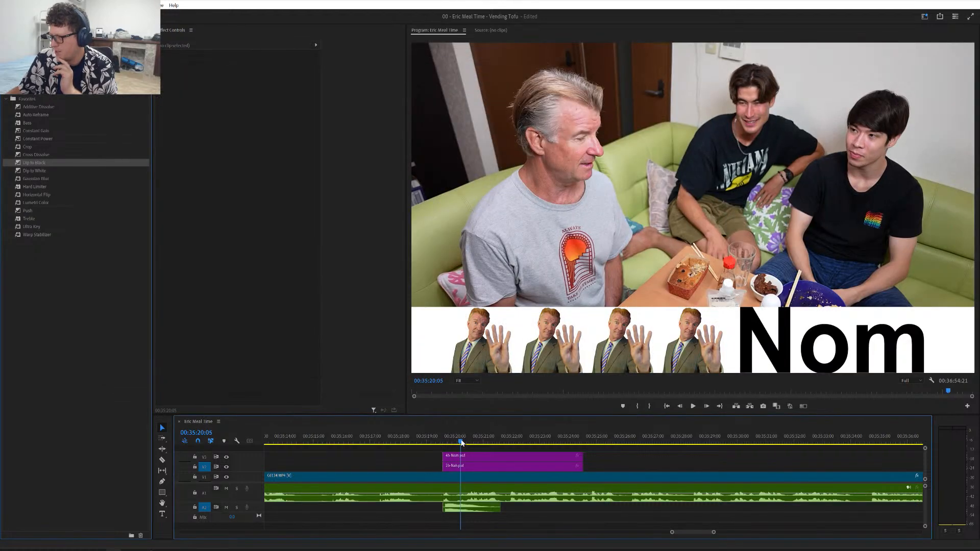
- Trim the Nah graphic's end slightly earlier and delete the Nom graphic above it, keeping the sound effect
click(460, 456)
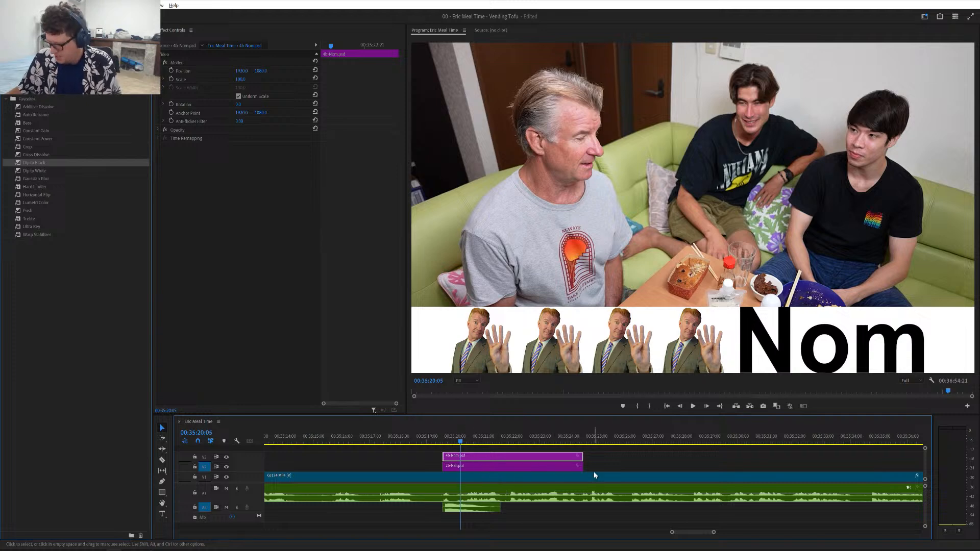
key(equal)
key(equal)
key(equal)
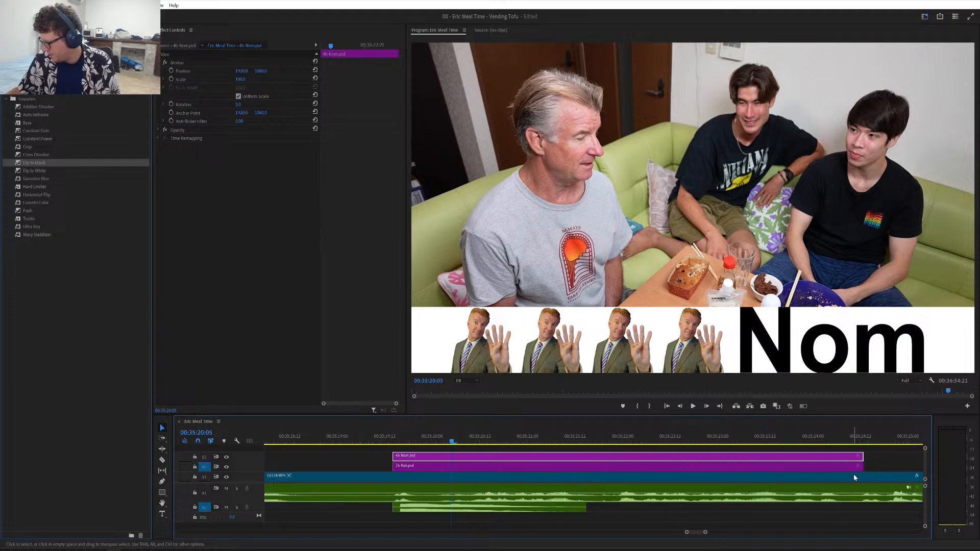
drag(860, 466, 859, 466)
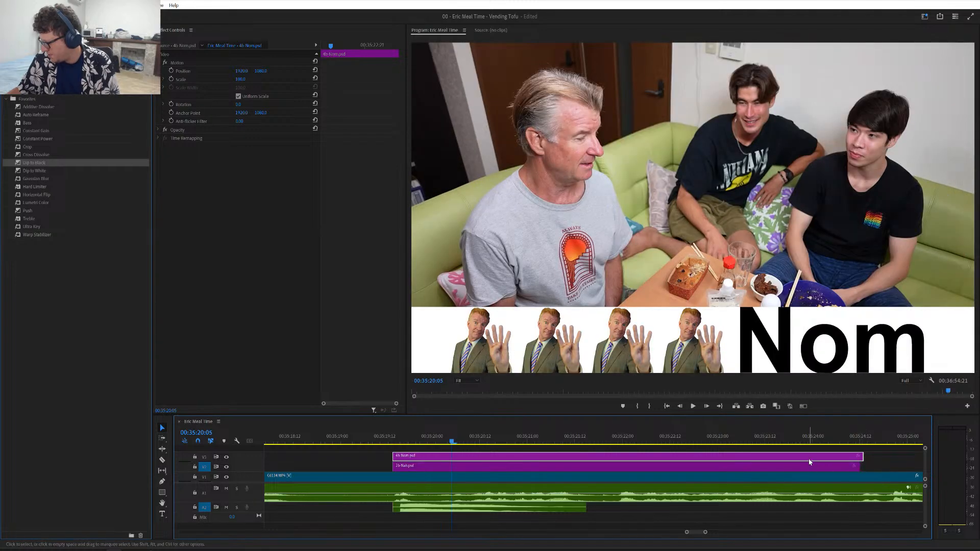
key(Delete)
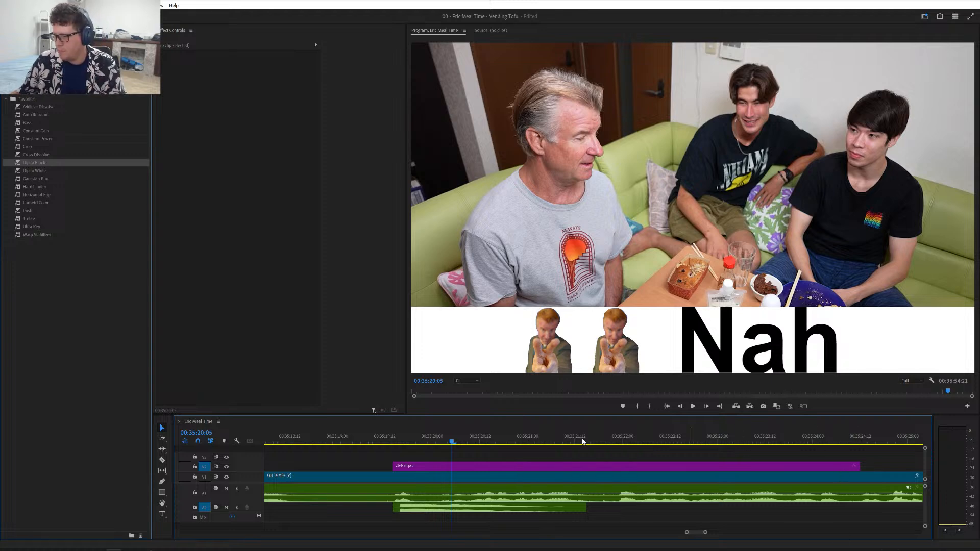
- Play across the Nah graphic's ending from 00:35:22:16 to 00:35:25:05
click(488, 443)
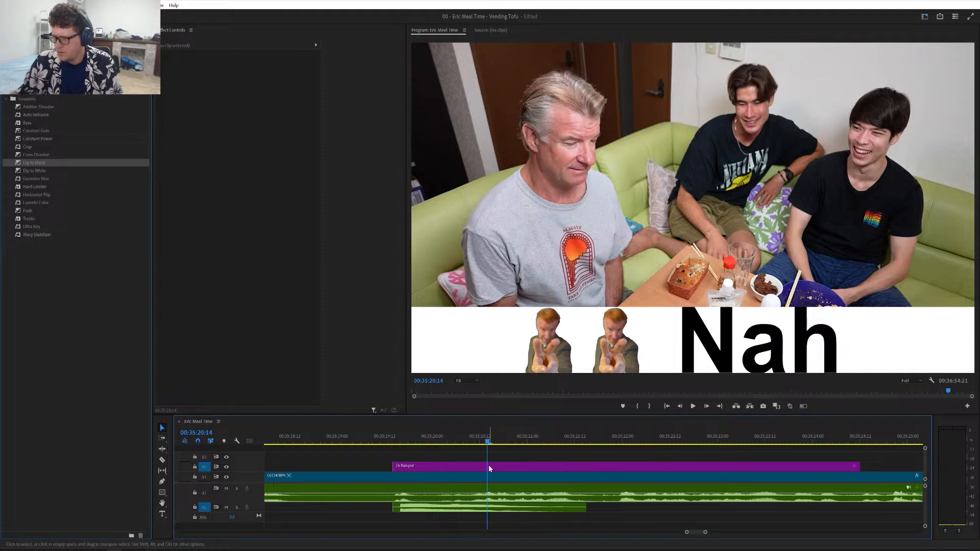
scroll(489, 465, down, 9)
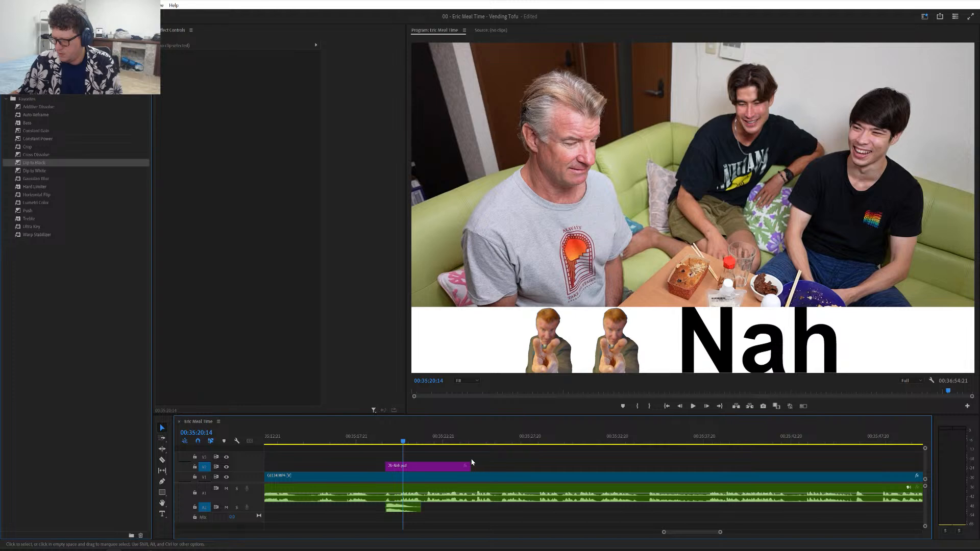
click(439, 442)
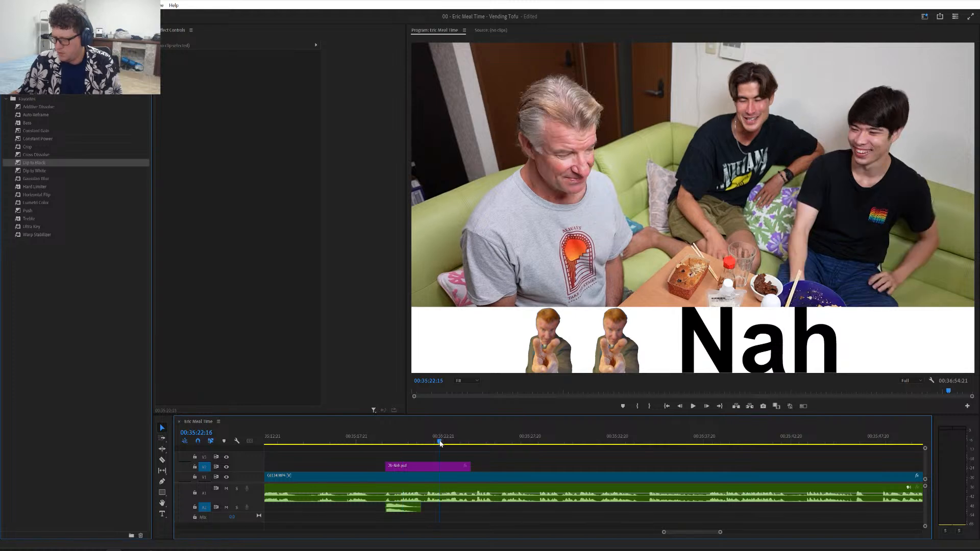
key(space)
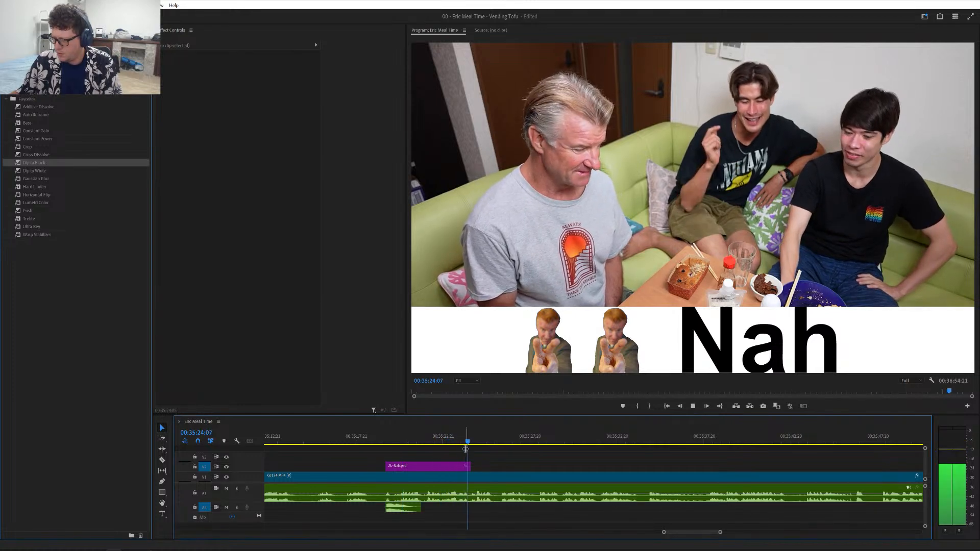
key(space)
scroll(475, 464, down, 4)
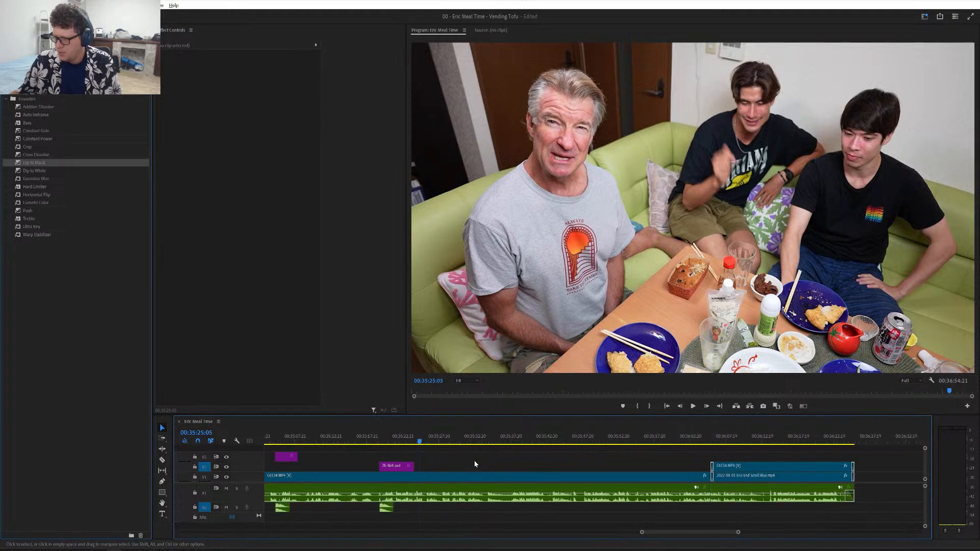
- Play the Nah graphic's entrance with its sound effect, starting from 00:35:18:19
click(395, 443)
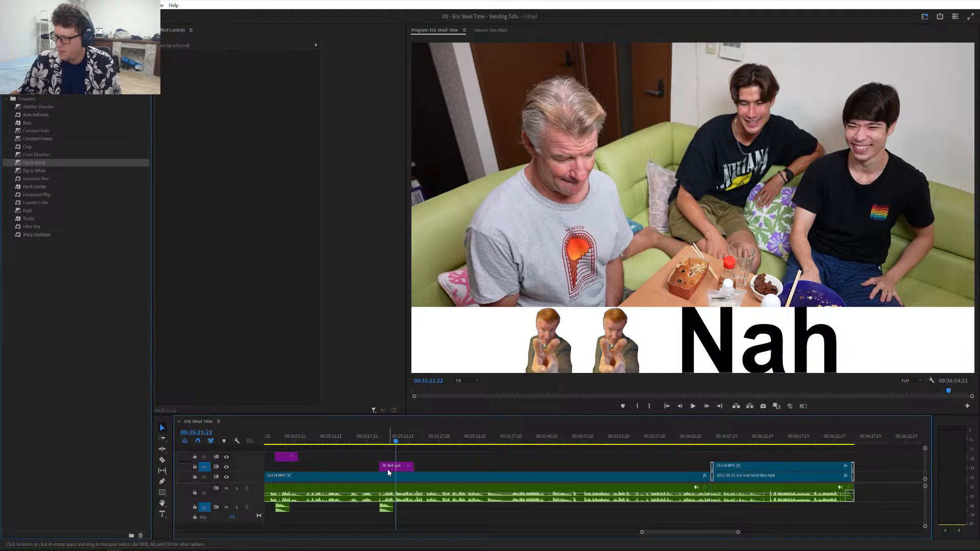
scroll(388, 469, up, 8)
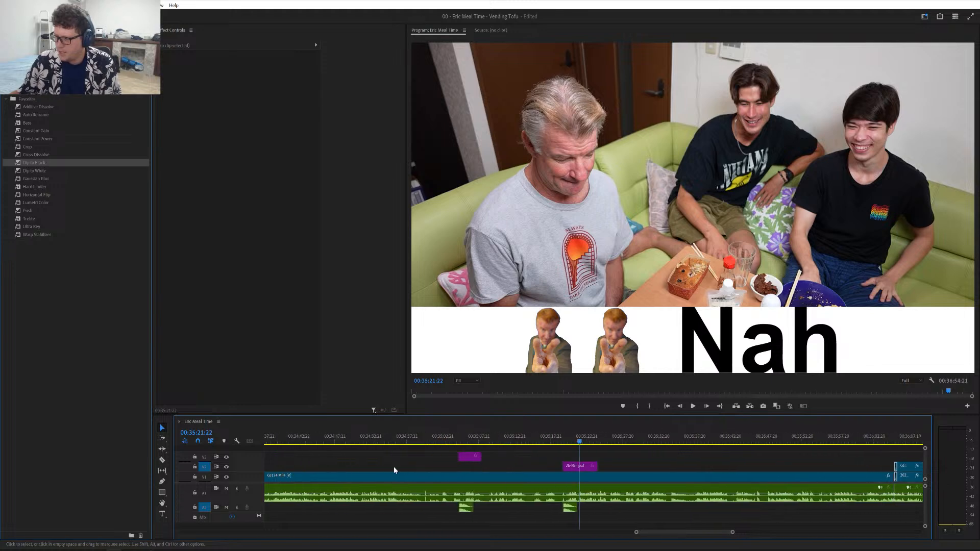
scroll(394, 466, down, 3)
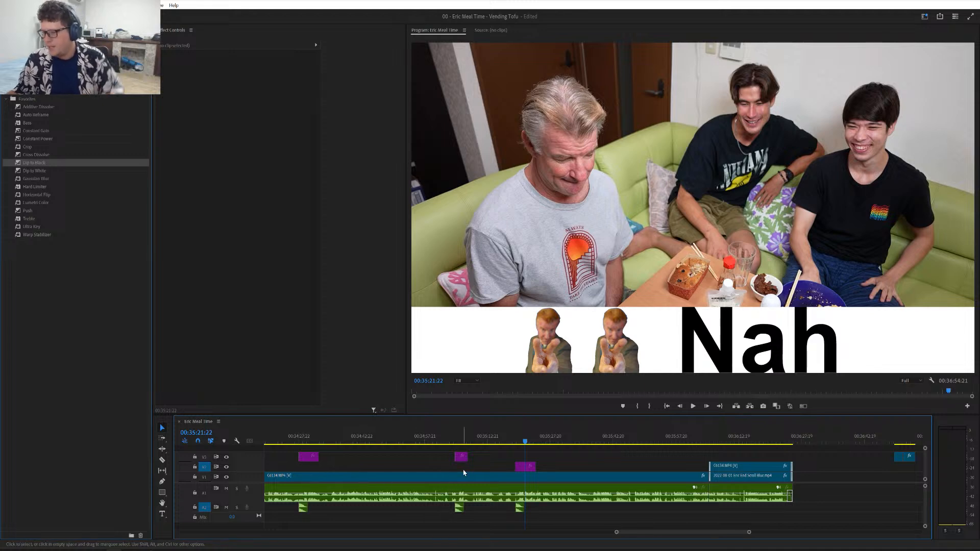
click(513, 442)
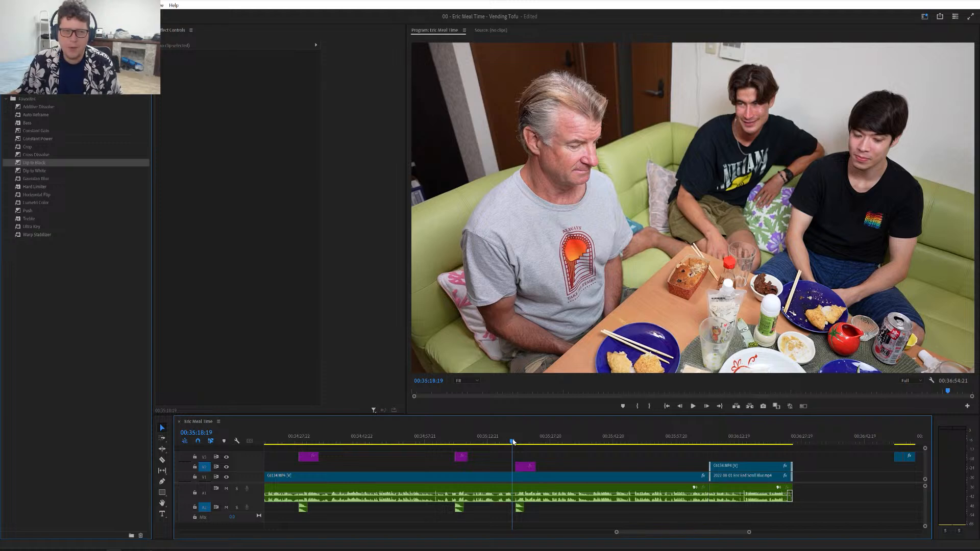
key(space)
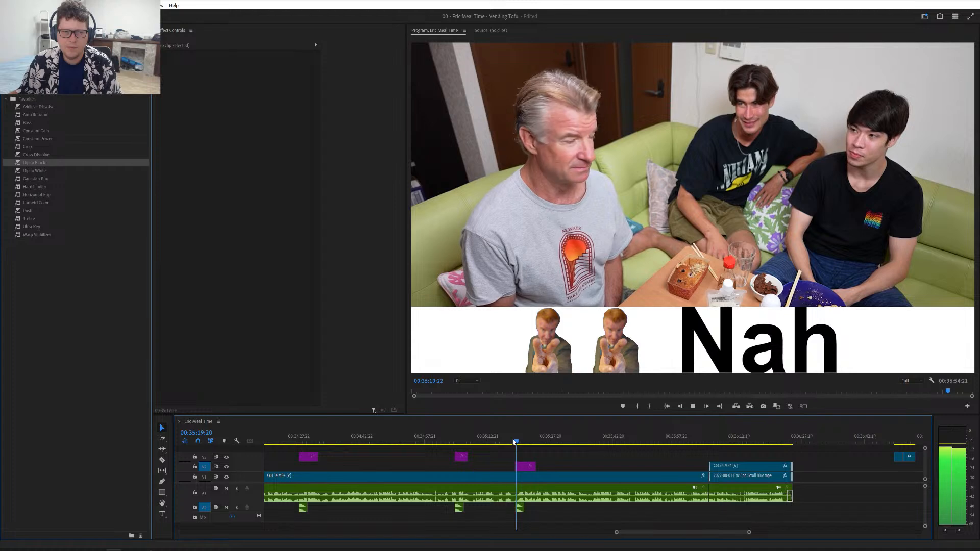
key(space)
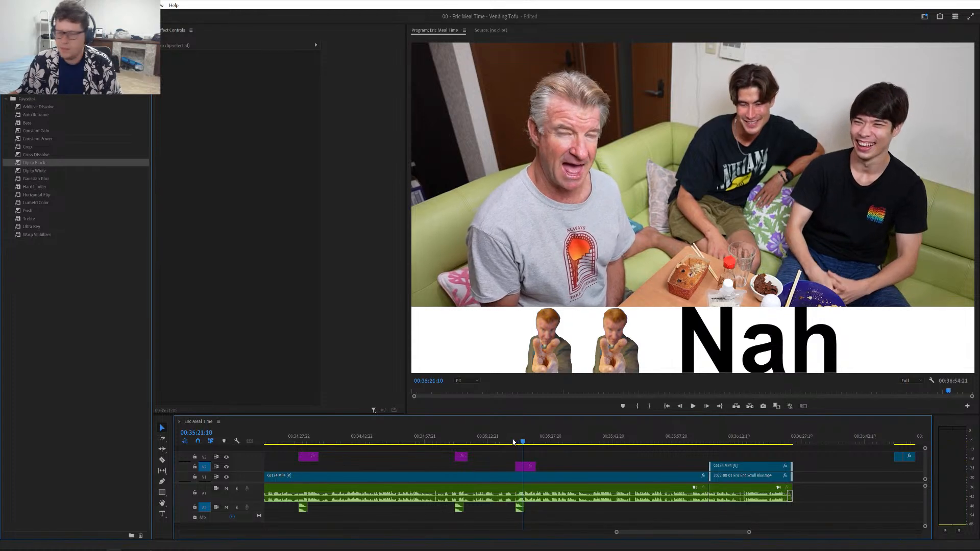
- Set the speed of the Taco Bell sound effect under the Nom graphic at 00:35:05:07 to 112% and play the result
click(456, 441)
scroll(477, 471, up, 6)
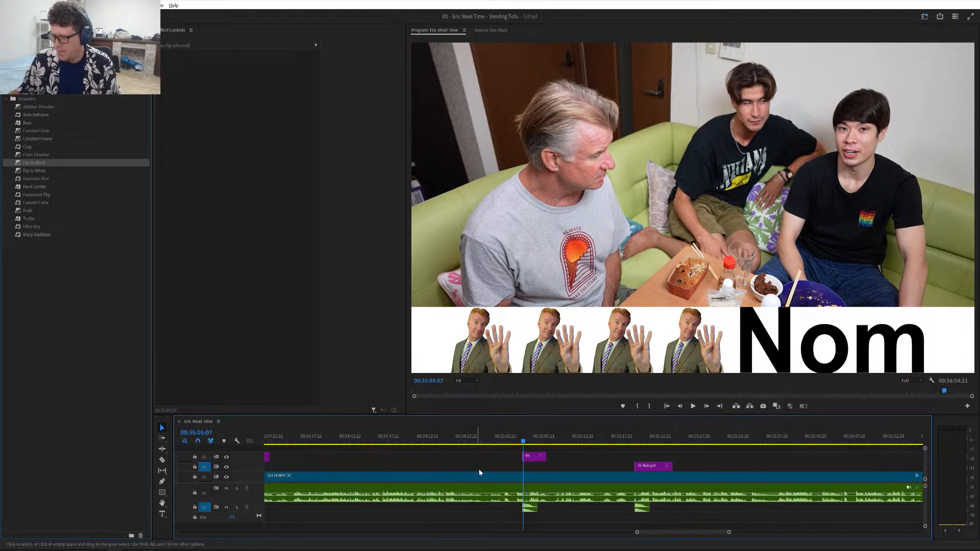
scroll(492, 473, down, 5)
right_click(539, 506)
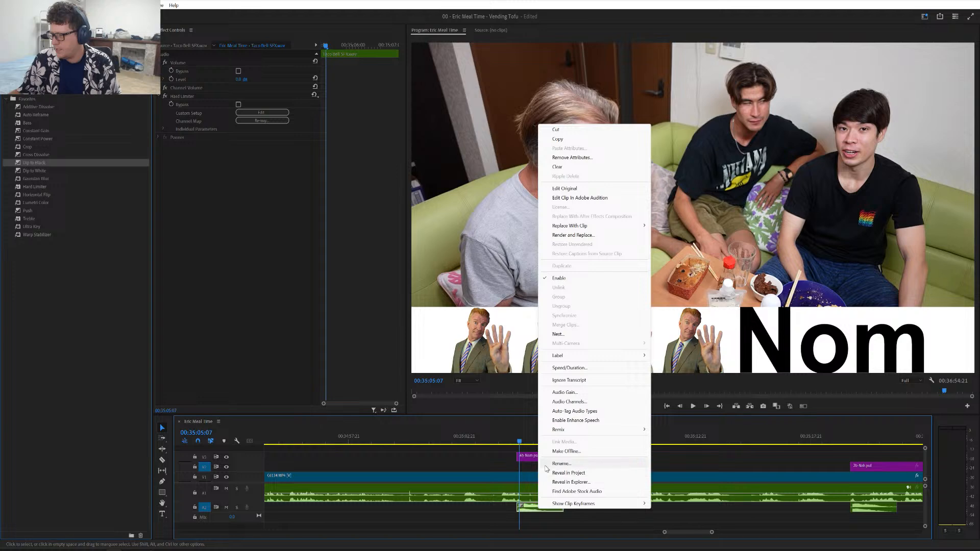
click(564, 369)
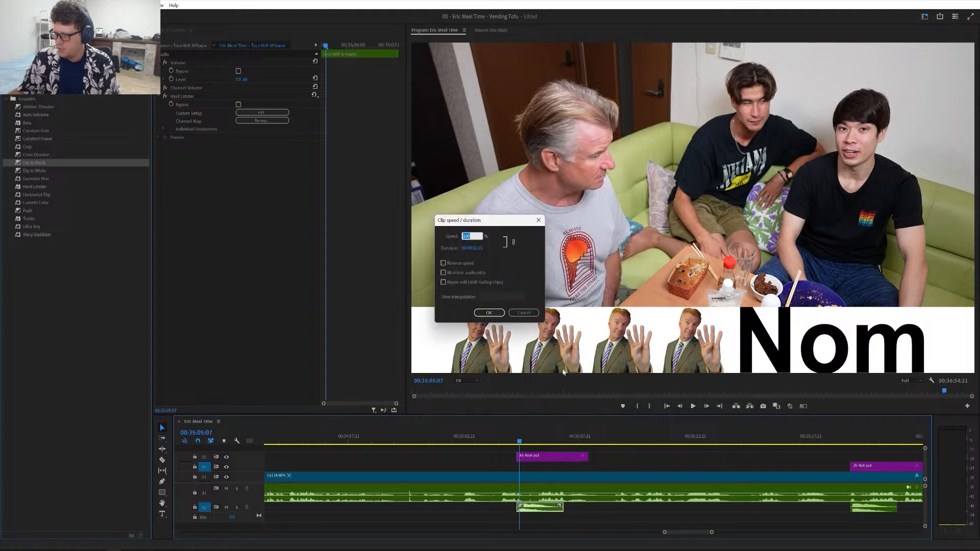
text(112)
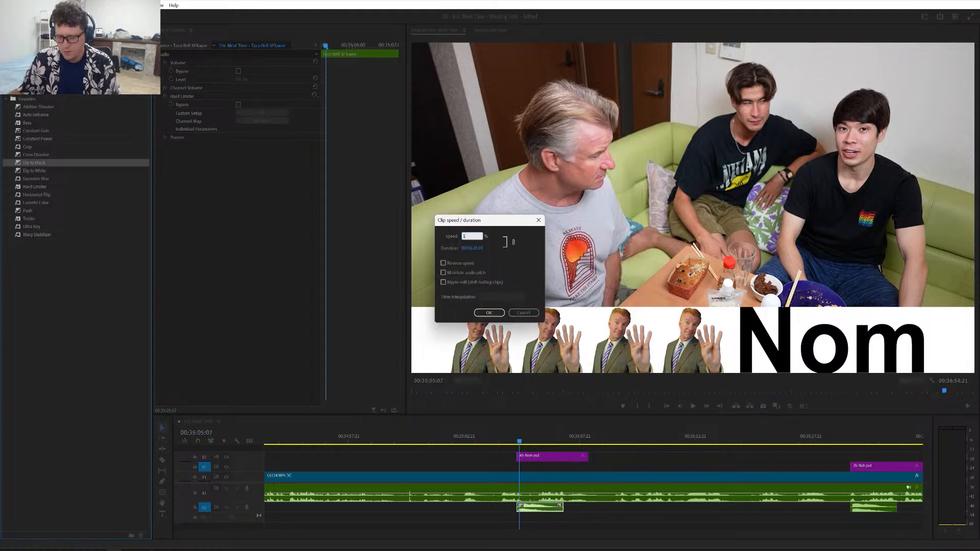
click(489, 313)
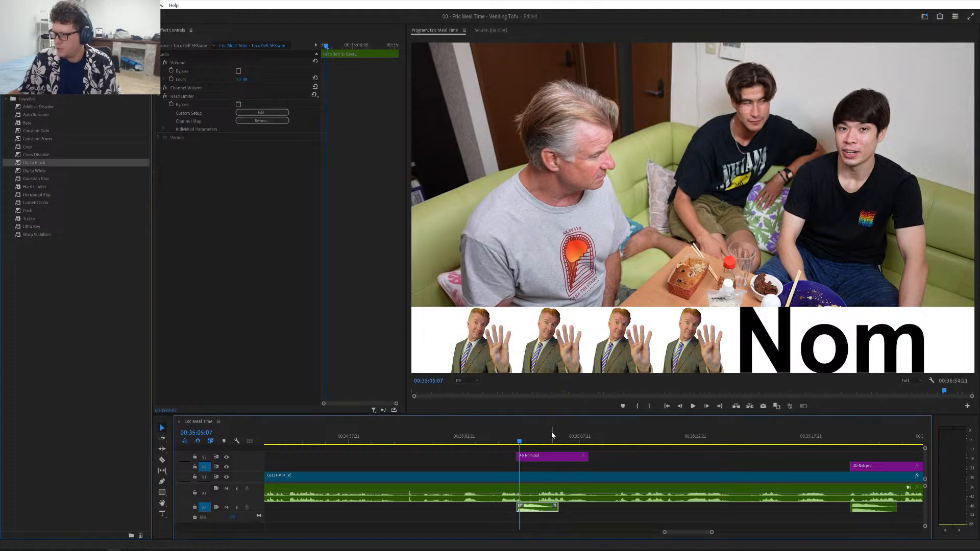
click(501, 439)
key(space)
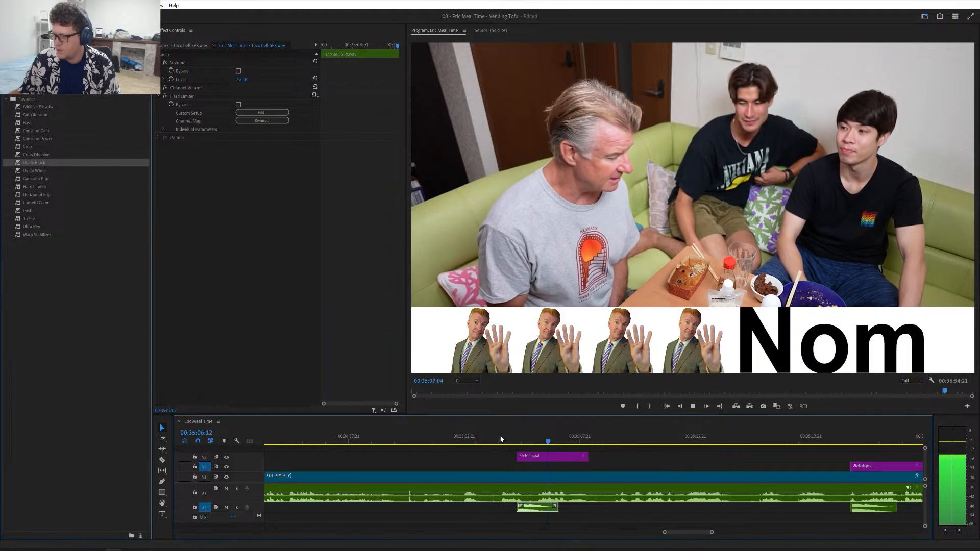
key(space)
- Set the speed of the Taco Bell sound effect under the first Nom graphic at 00:34:27:23 to 88%
scroll(500, 469, down, 5)
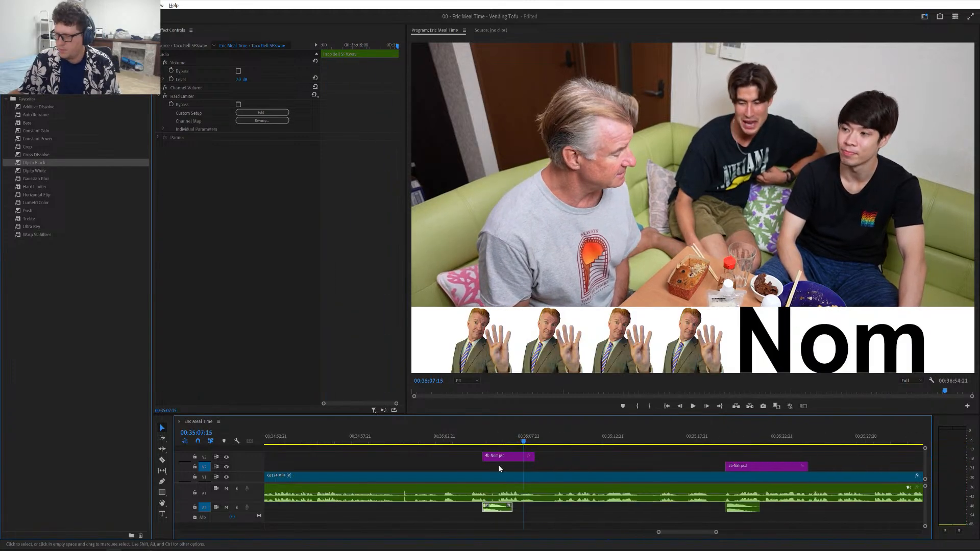
scroll(500, 468, up, 4)
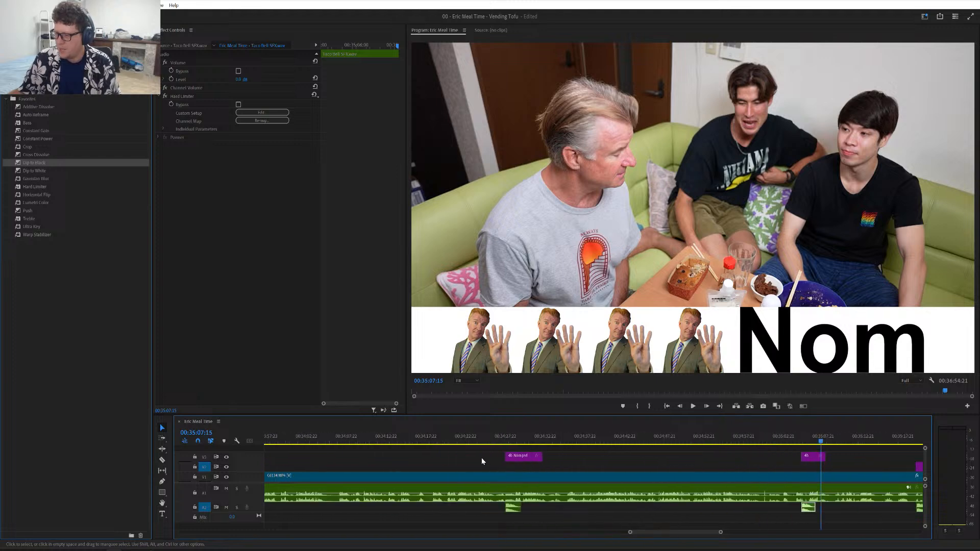
click(510, 442)
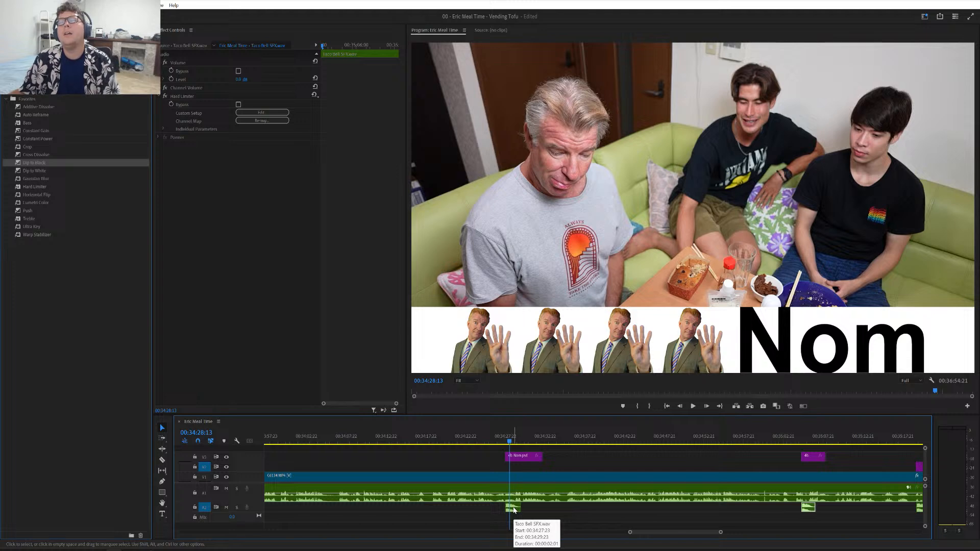
click(514, 509)
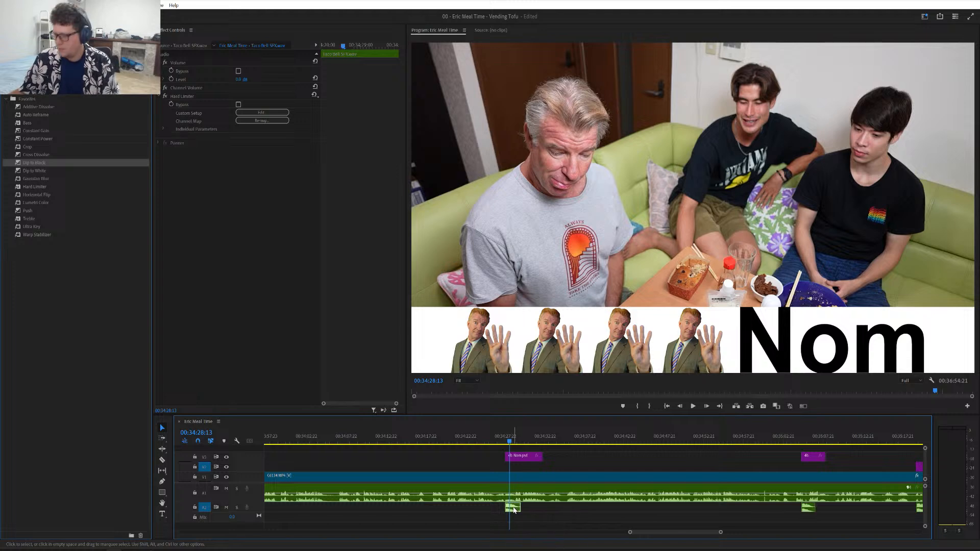
right_click(514, 509)
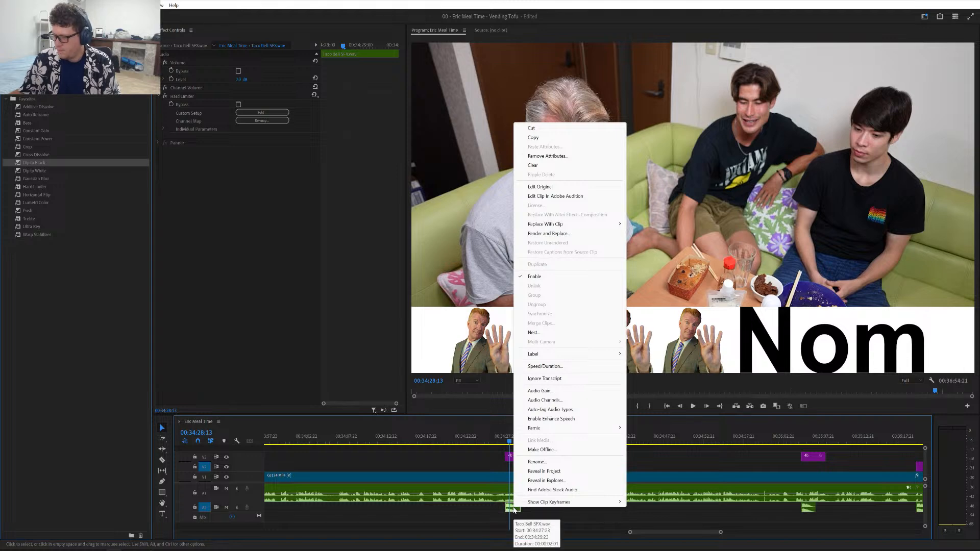
click(544, 366)
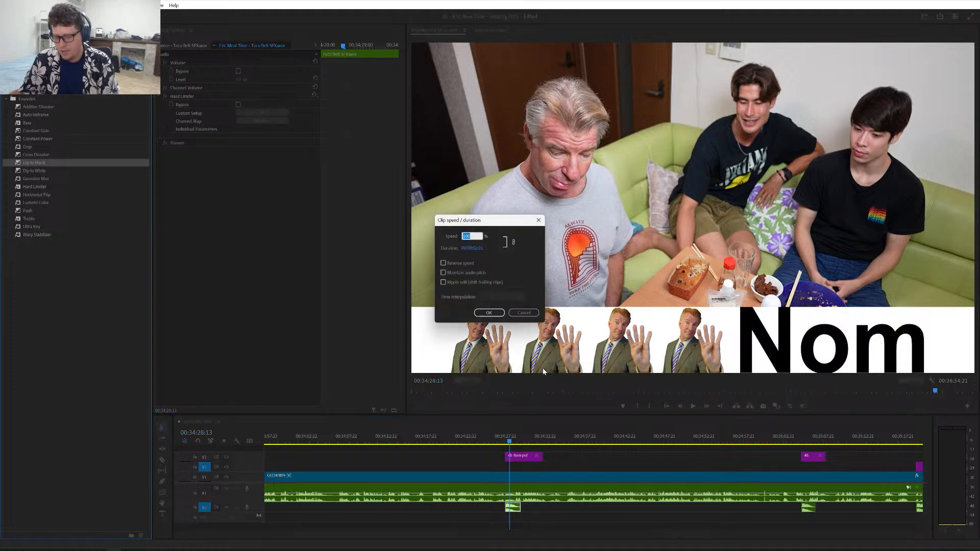
text(88)
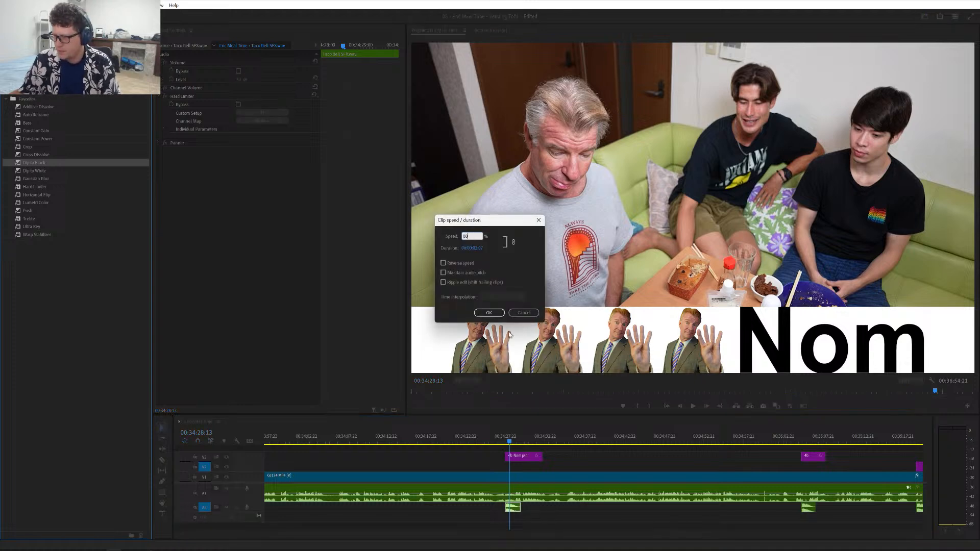
click(489, 313)
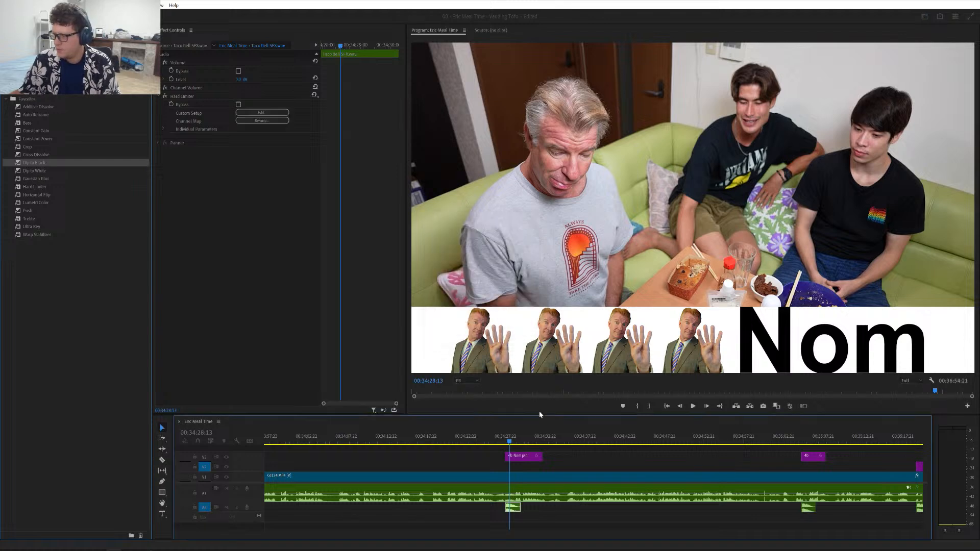
- Play the first Nom graphic's entrance with its sound effect from 00:34:27:10 and save the project
click(501, 439)
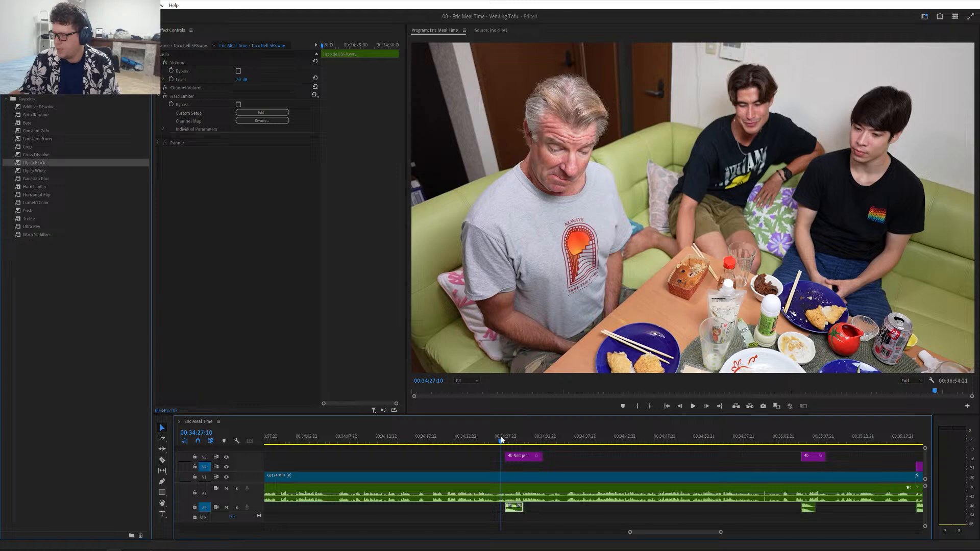
key(space)
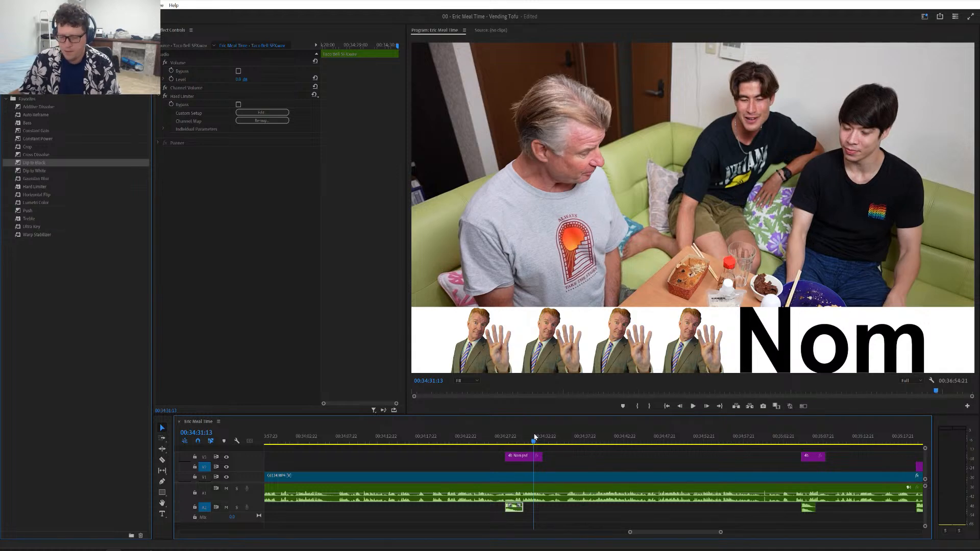
key(ctrl+s)
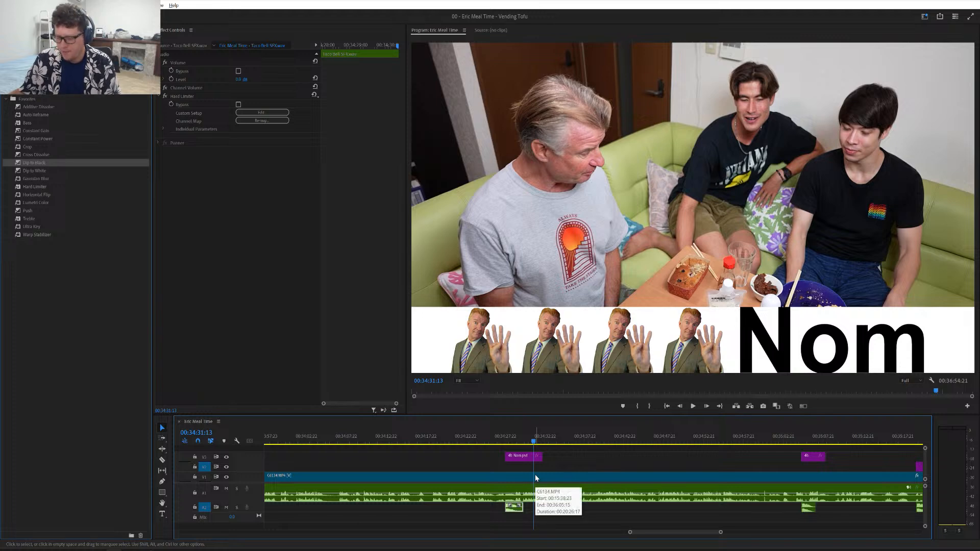
- Place dude 3b-Meh.psd from the project folder on track V2 at about 00:34:35, after the first Nom graphic
key(minus)
key(minus)
key(minus)
key(equal)
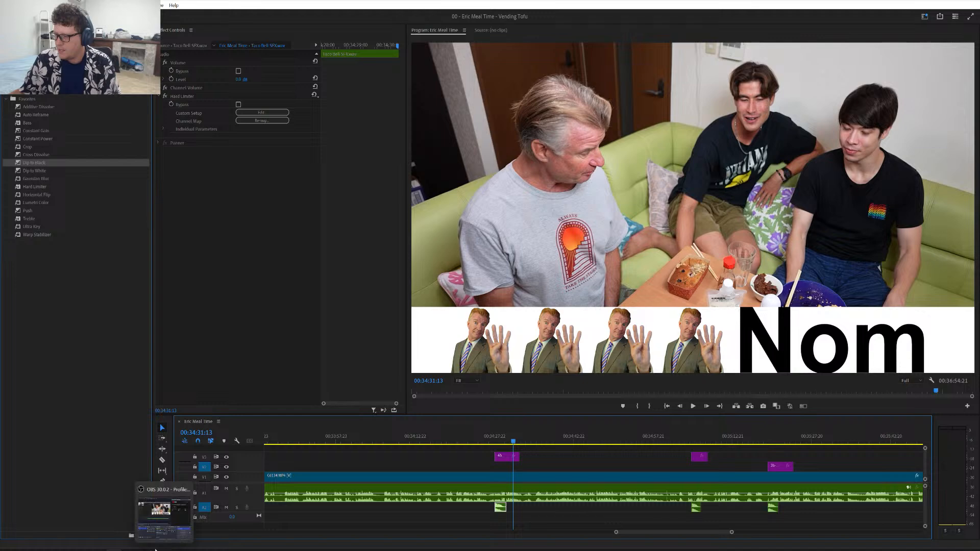
mouse_move(131, 549)
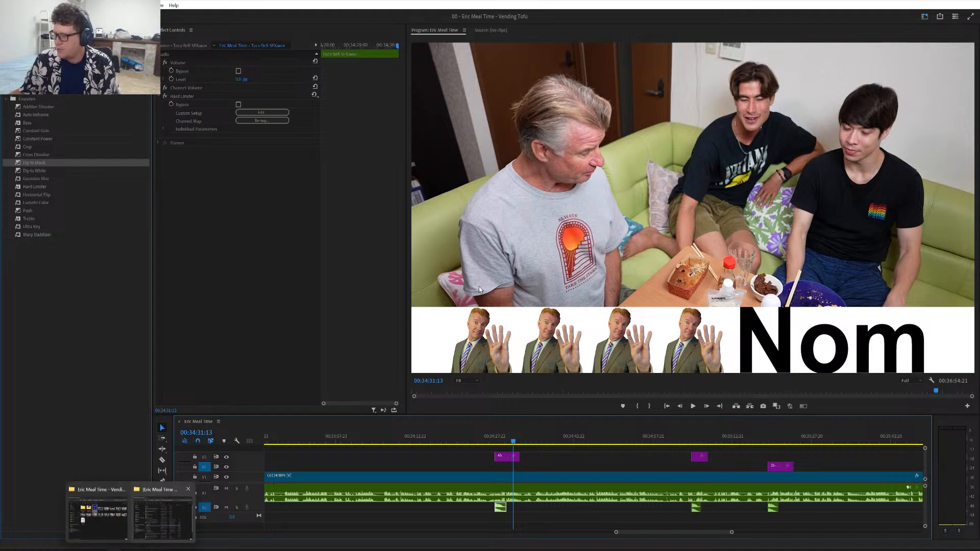
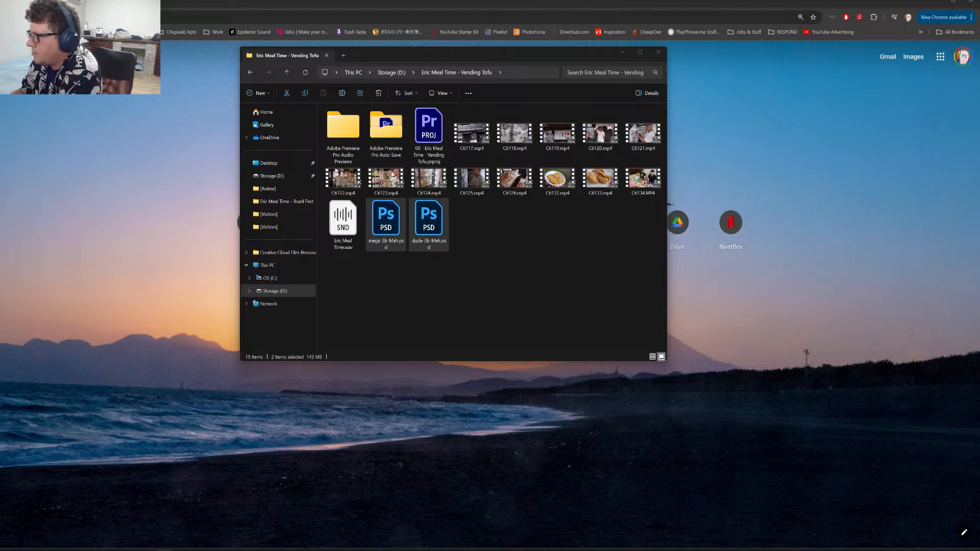
click(480, 264)
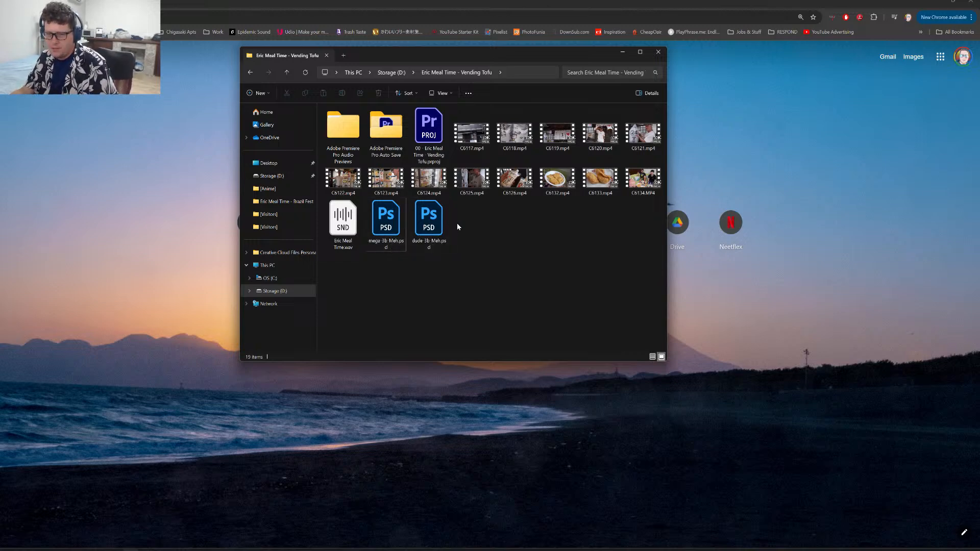
drag(458, 226, 534, 467)
click(431, 286)
key(alt+Tab)
key(Tab)
key(Tab)
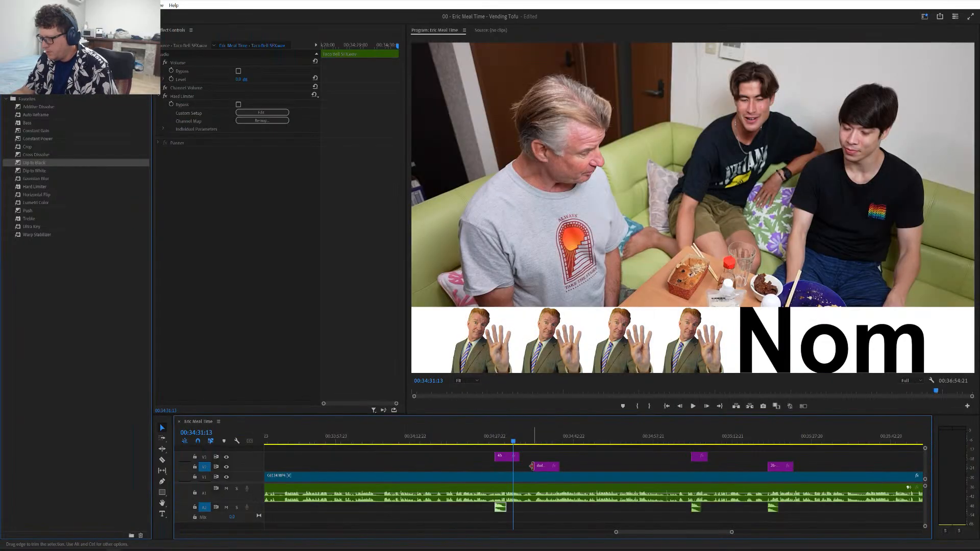
- Place mega 3b-Meh.psd from the project folder on track V2 at 00:35:00:05, ending where the second Nom graphic starts
key(alt+Tab)
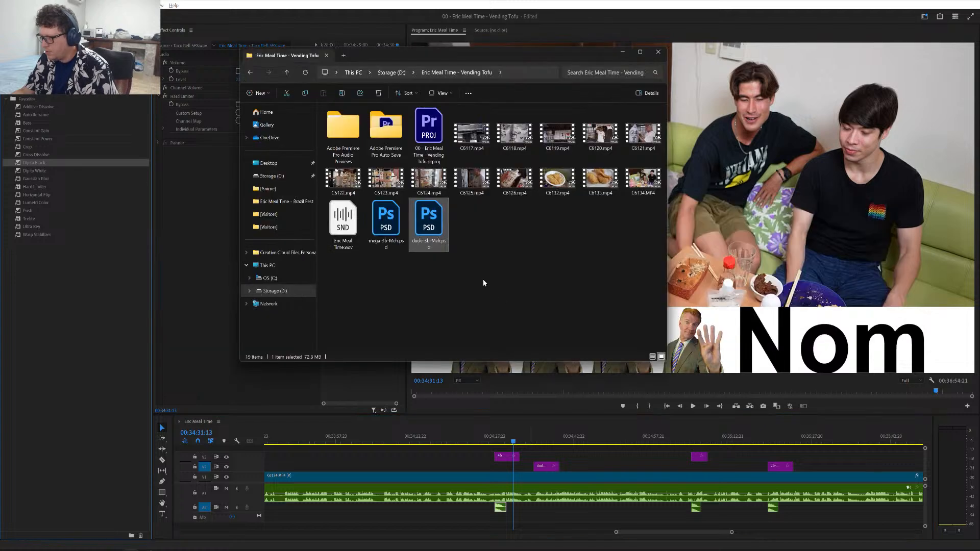
drag(386, 220, 667, 467)
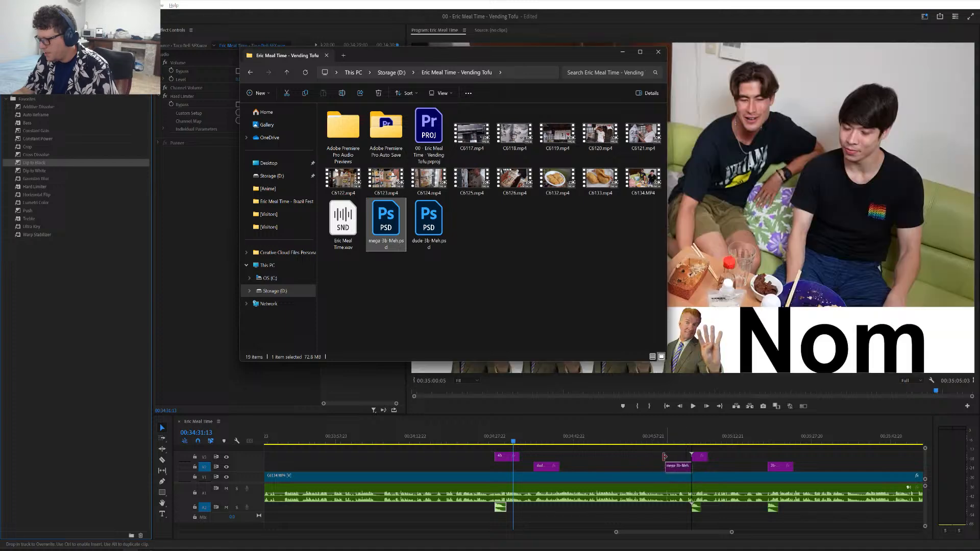
click(623, 52)
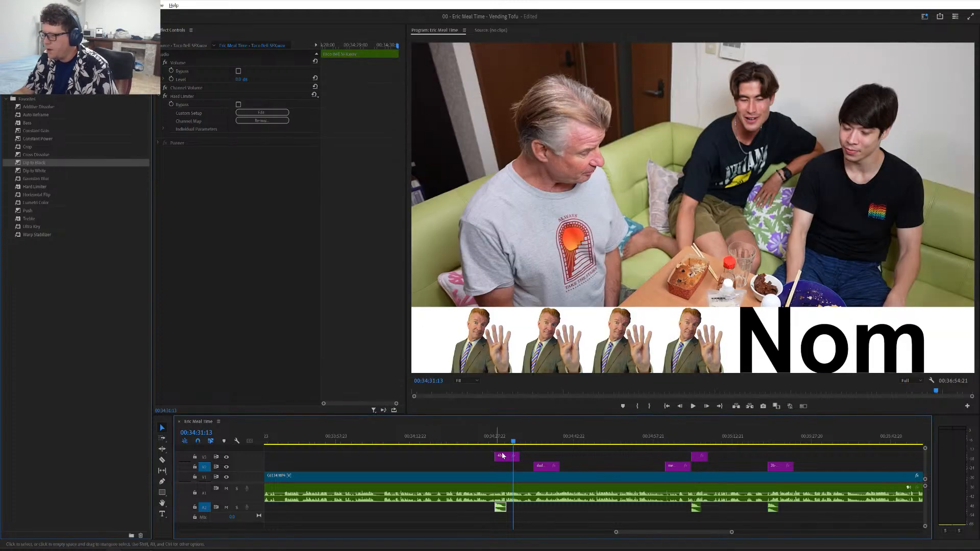
- Replace the Nom graphics with the Meh graphics, moving dude 3b-Meh to the first Nom graphic's position above its sound effect
scroll(515, 463, up, 6)
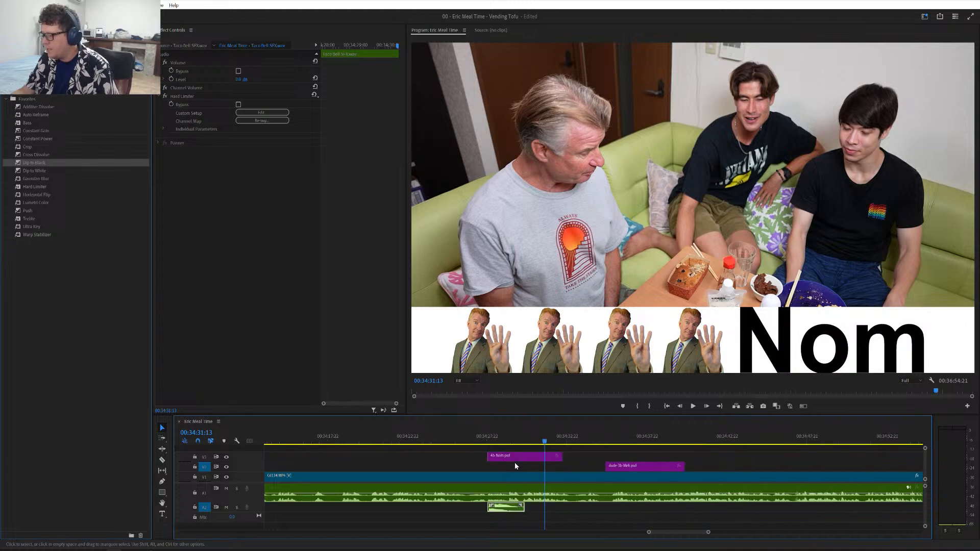
click(581, 439)
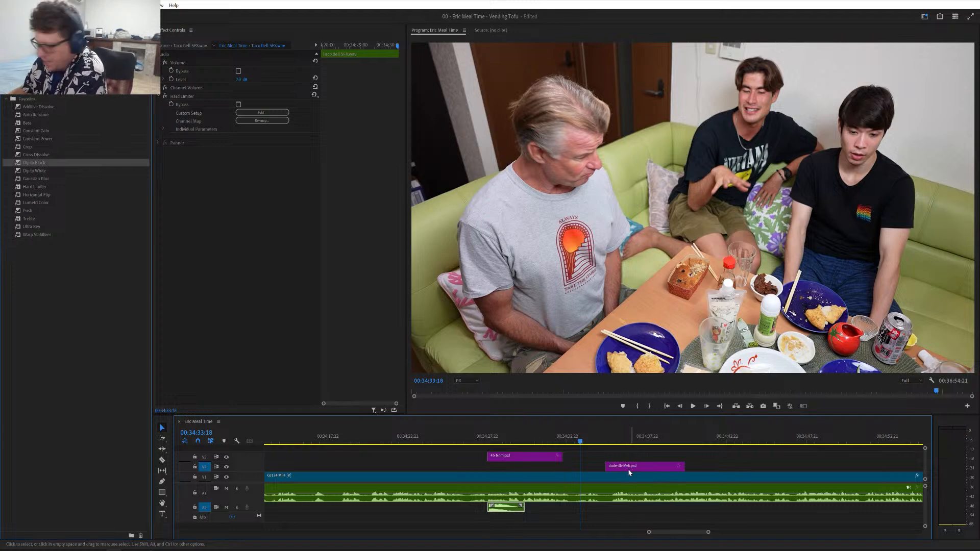
drag(634, 469, 559, 469)
click(534, 458)
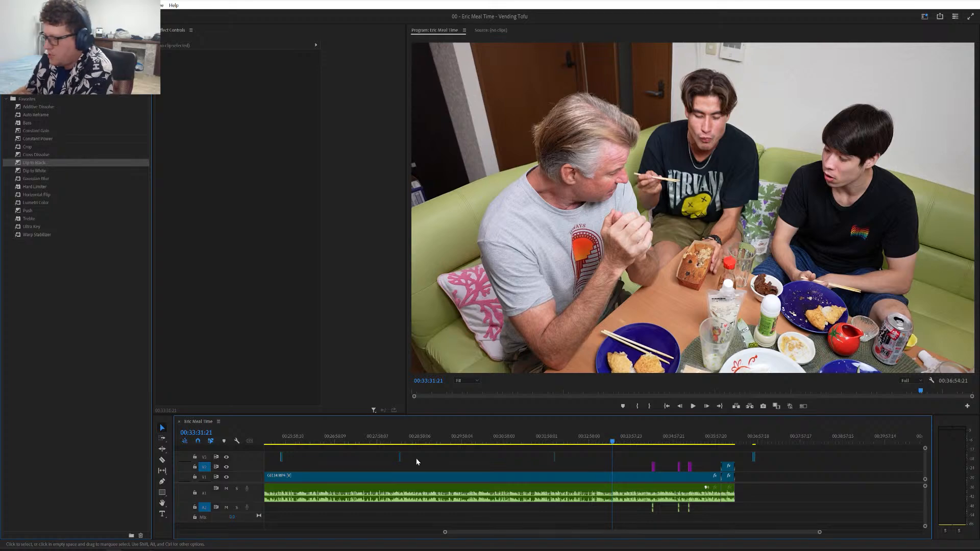
- Scrub back through the sequence to the table scene at 00:13:20:14 to find a still-frame candidate
drag(416, 441, 341, 448)
scroll(342, 448, up, 5)
scroll(341, 449, up, 5)
scroll(342, 448, up, 2)
click(447, 441)
drag(448, 441, 528, 456)
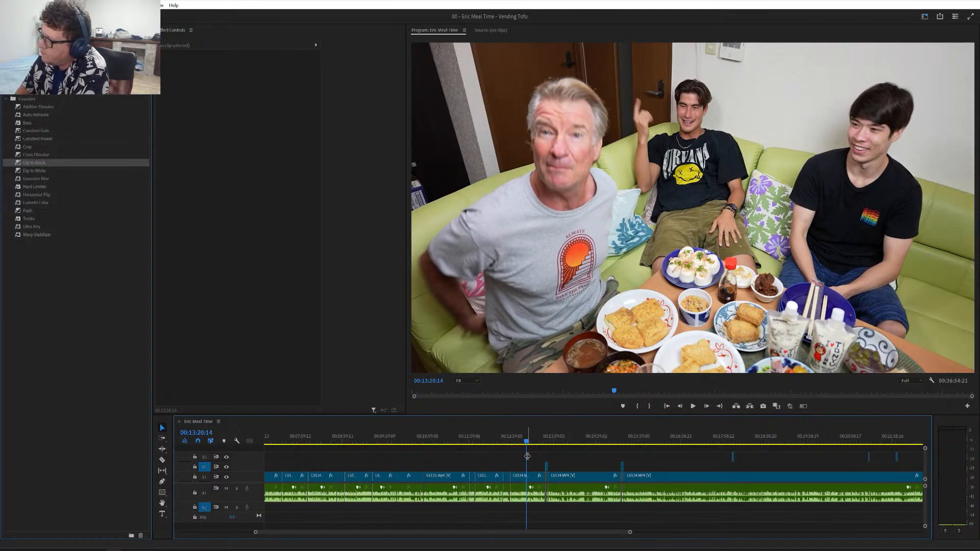
- Export the frame at 00:13:20:21 as a JPEG to the Desktop without importing it into the project
key(Right)
key(Right)
key(Right)
key(Right)
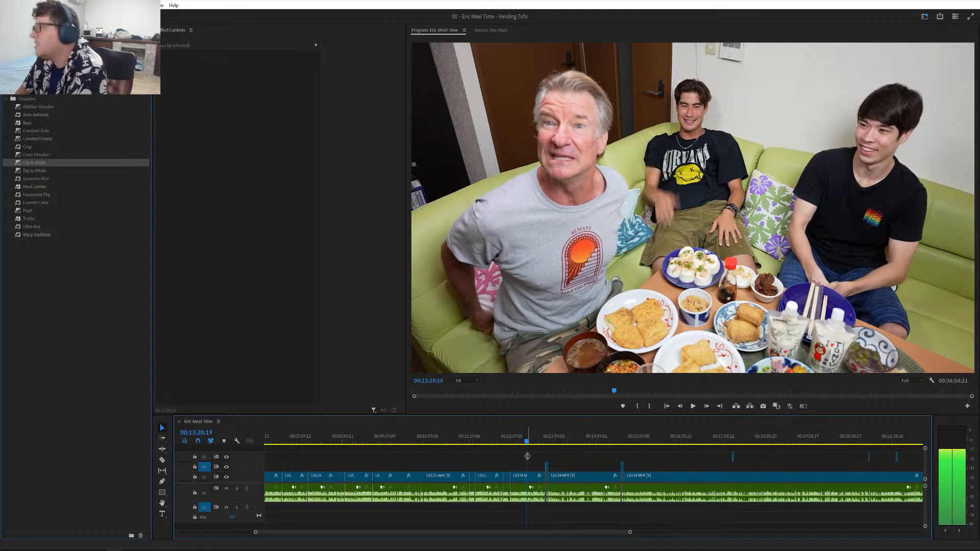
key(Right)
key(Right)
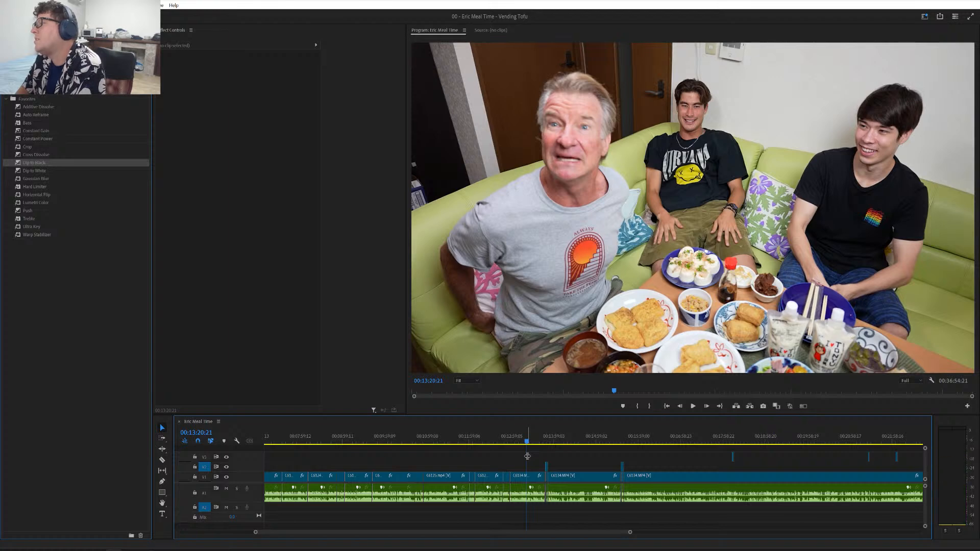
key(Right)
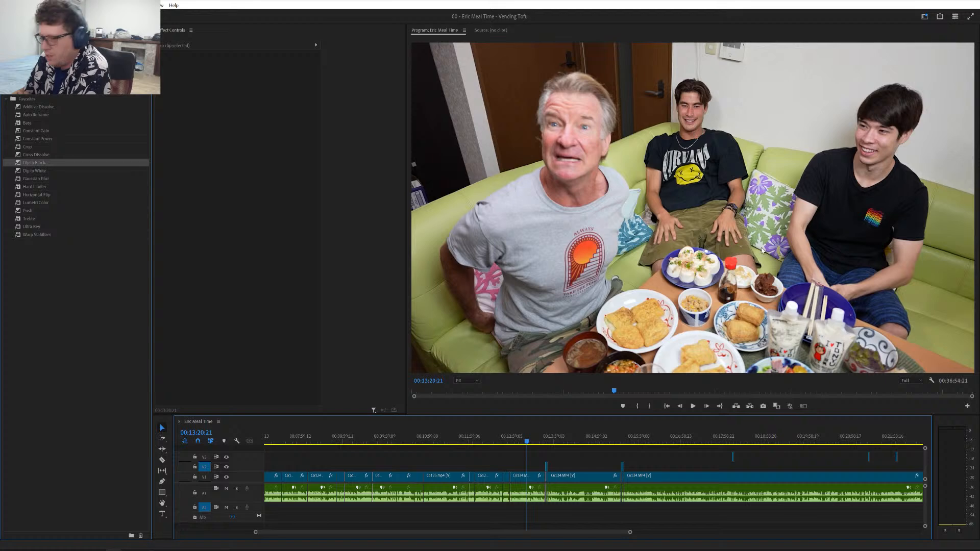
click(763, 407)
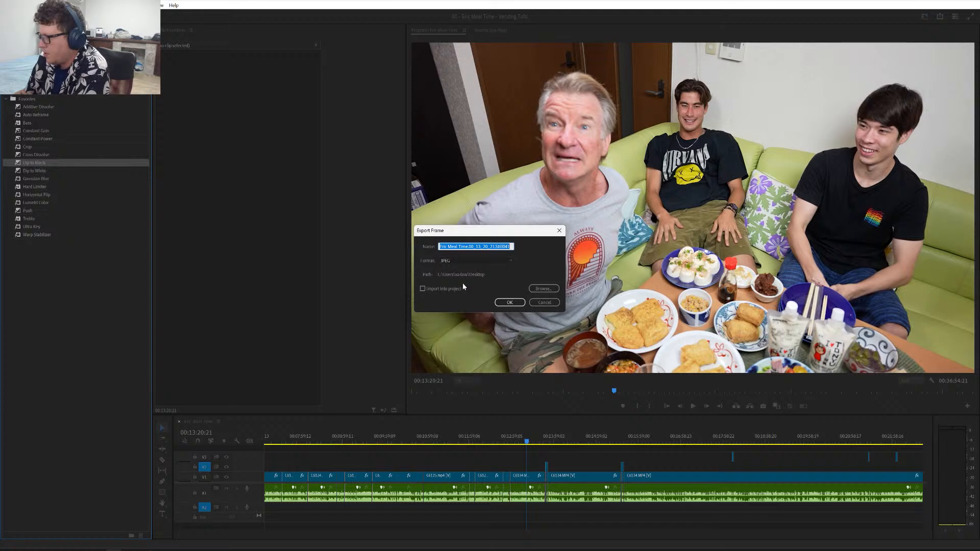
click(509, 302)
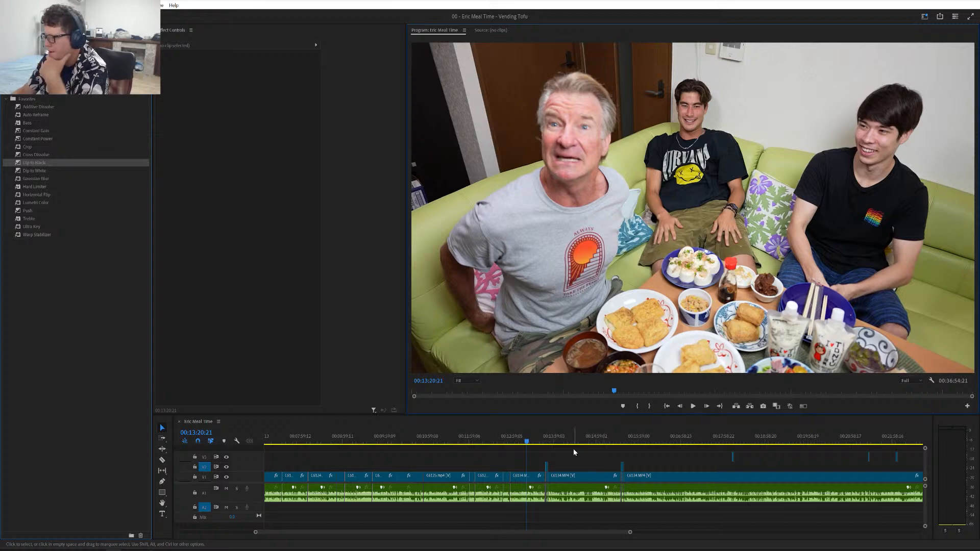
- Export the frame of the drinking scene at 00:14:49:11 as a still image
drag(539, 440, 590, 452)
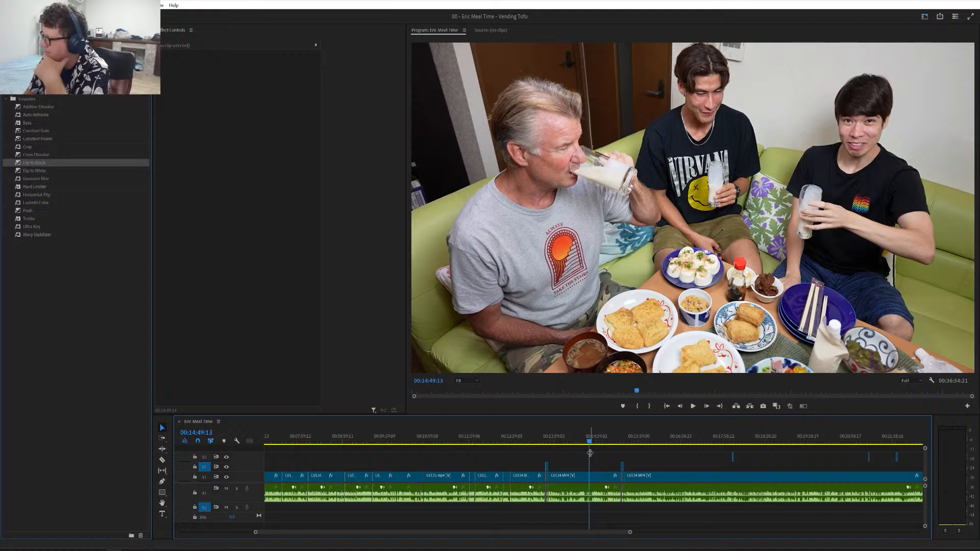
key(Right)
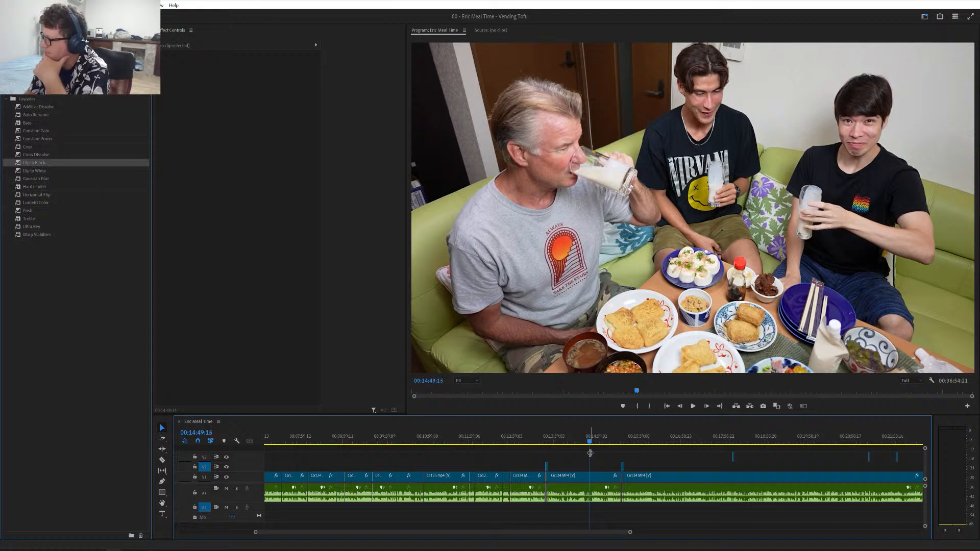
key(Left)
key(Left)
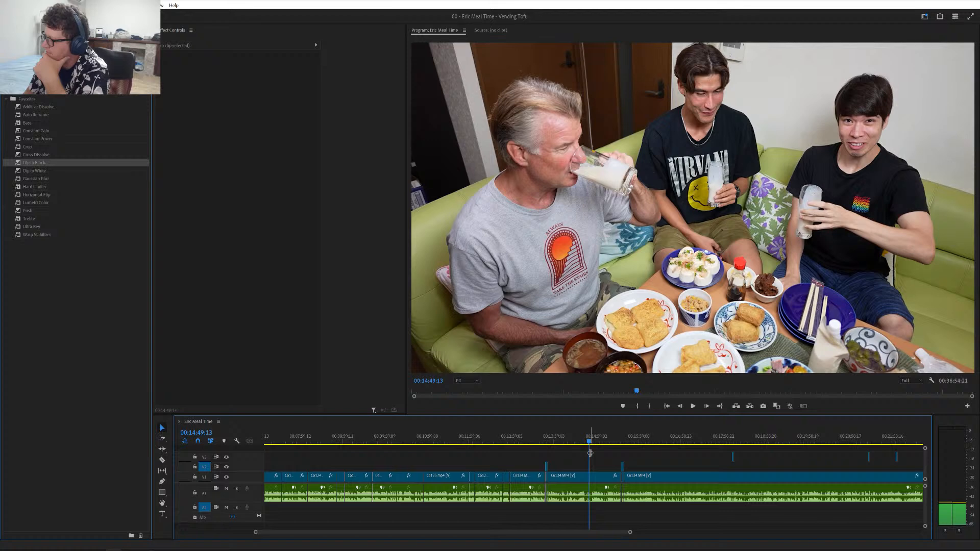
key(Left)
key(Left)
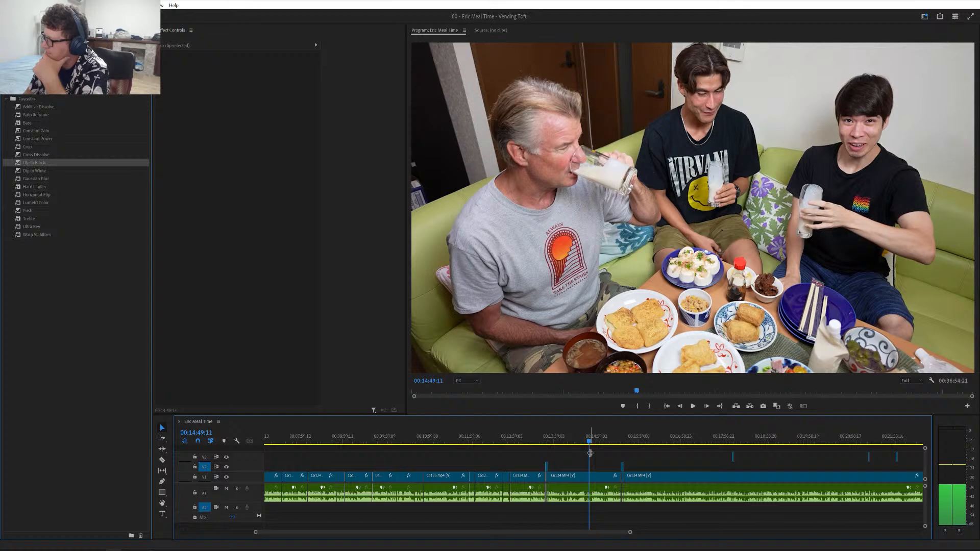
key(Left)
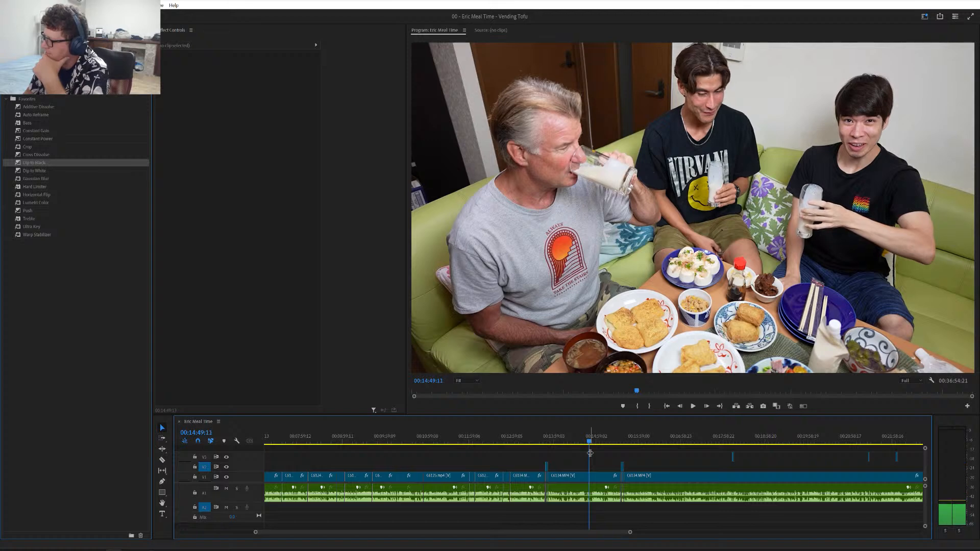
key(Right)
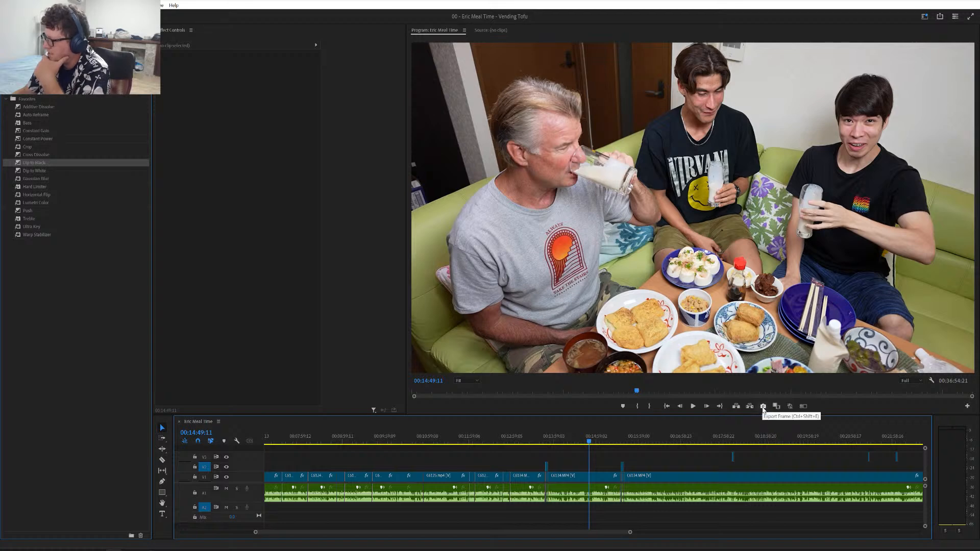
click(764, 406)
click(497, 302)
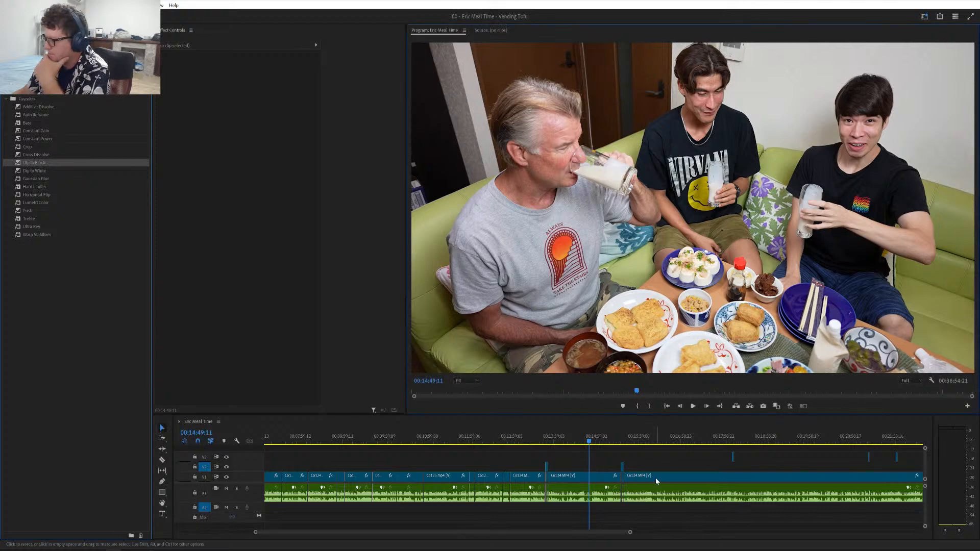
- Scrub forward from the drinking scene through the rest of the sequence to look for another still-frame candidate
drag(600, 438, 887, 444)
key(space)
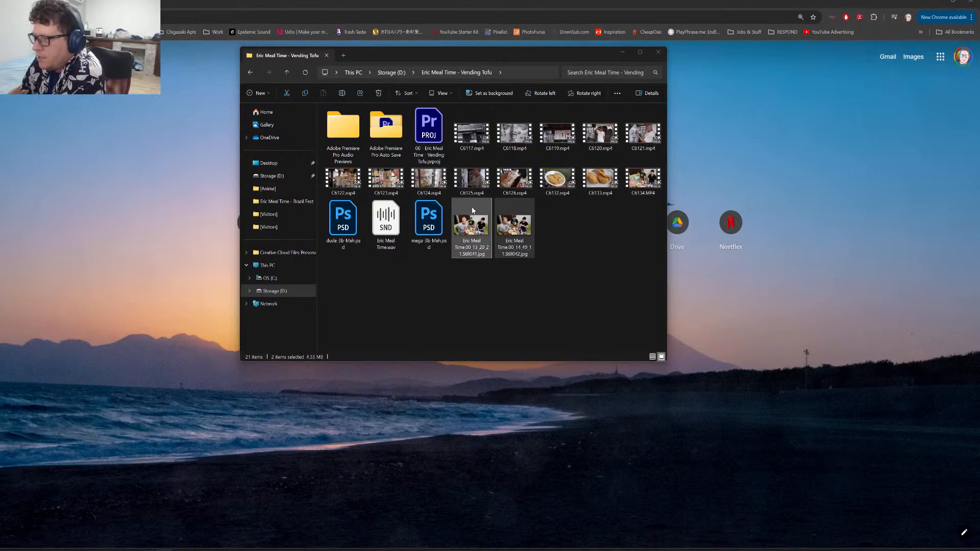
- Open dude 3b-Meh.psd from the Eric Meal Time - Vending Tofu folder in Photoshop and clear the layer selection with the Move tool
click(343, 231)
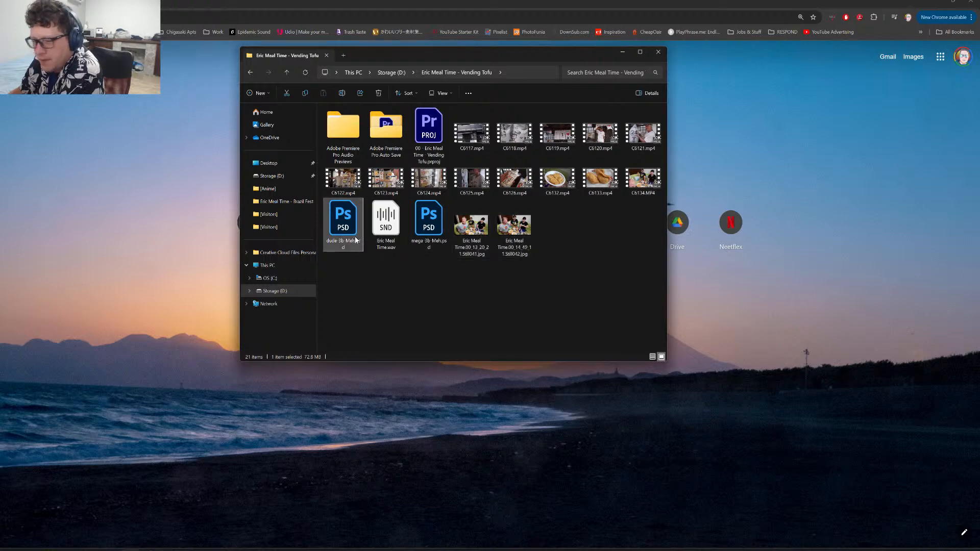
double_click(347, 233)
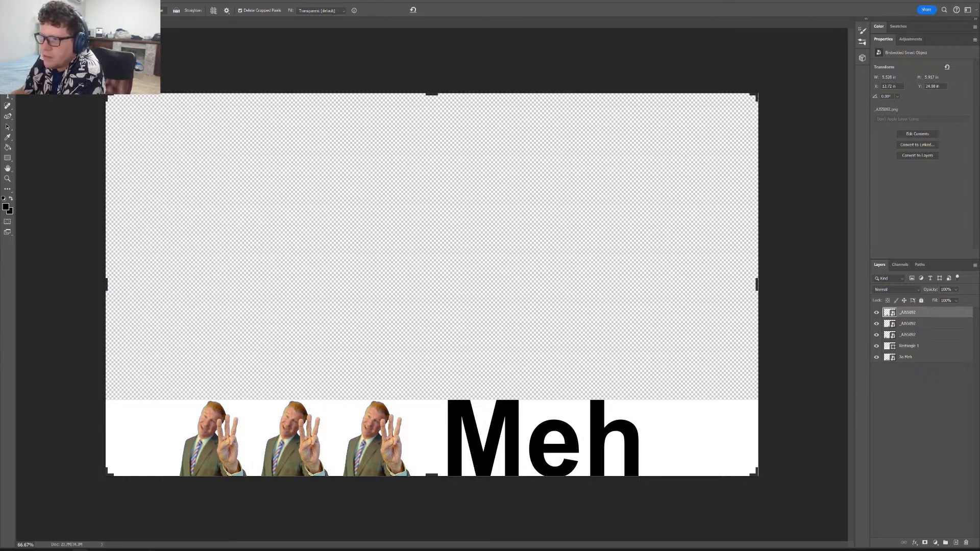
key(v)
click(141, 161)
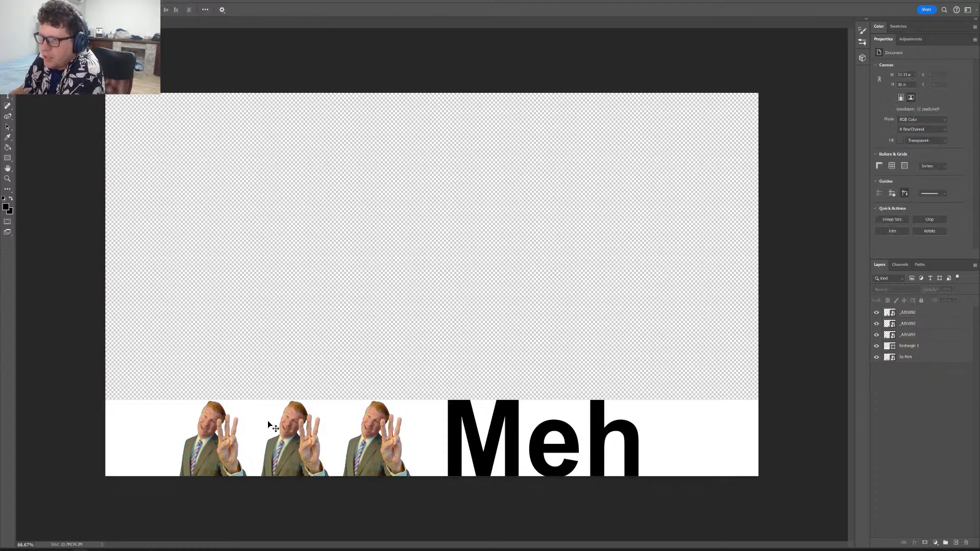
- Check the Wi-Fi connection and the list of available networks in the system's quick settings
mouse_move(166, 549)
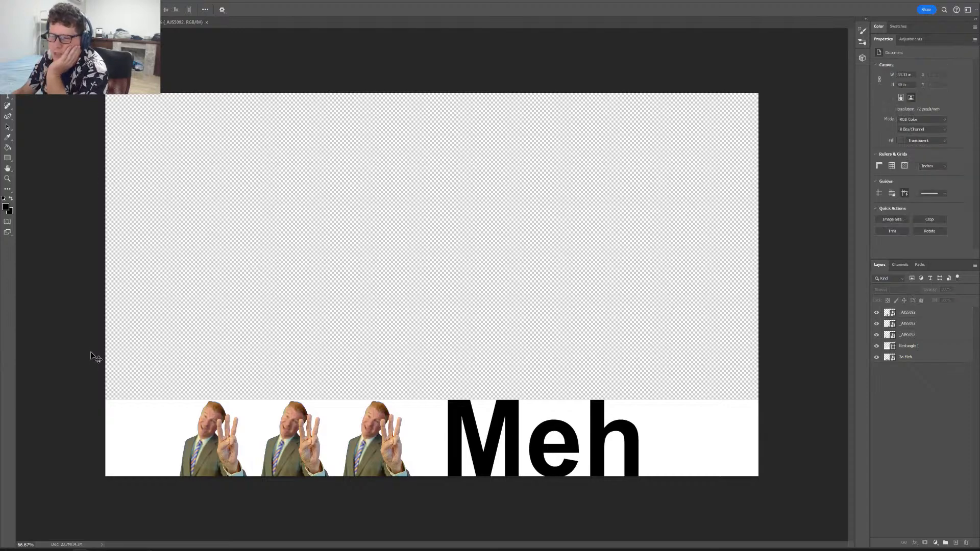
mouse_move(131, 550)
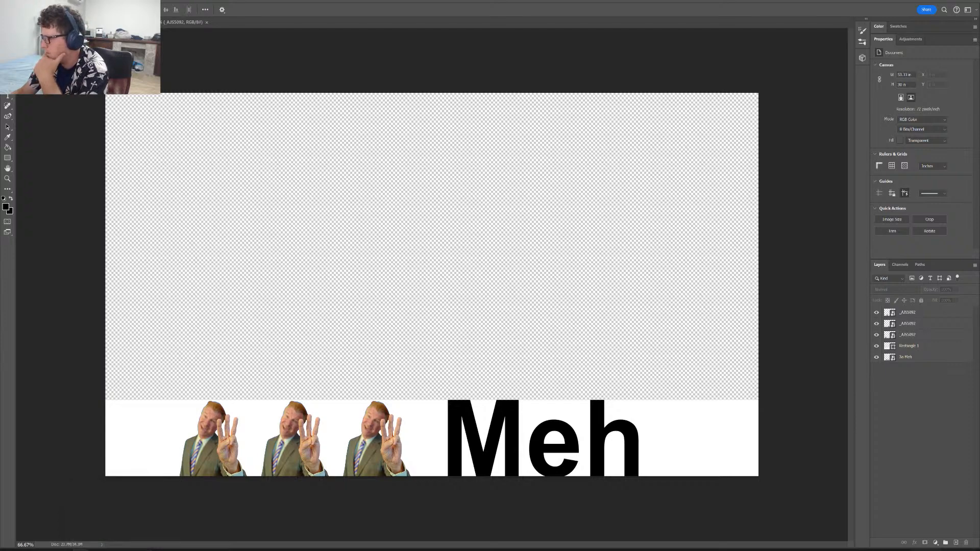
click(925, 550)
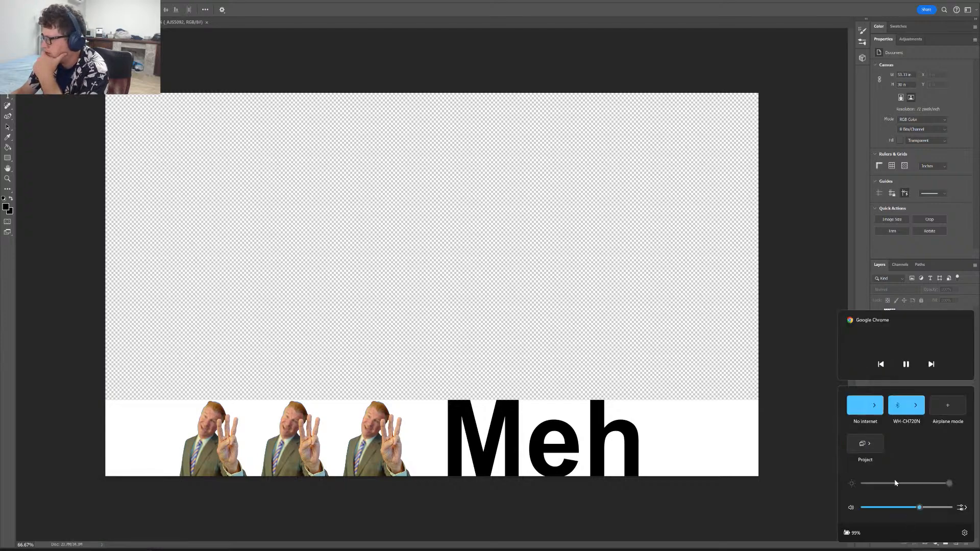
click(874, 406)
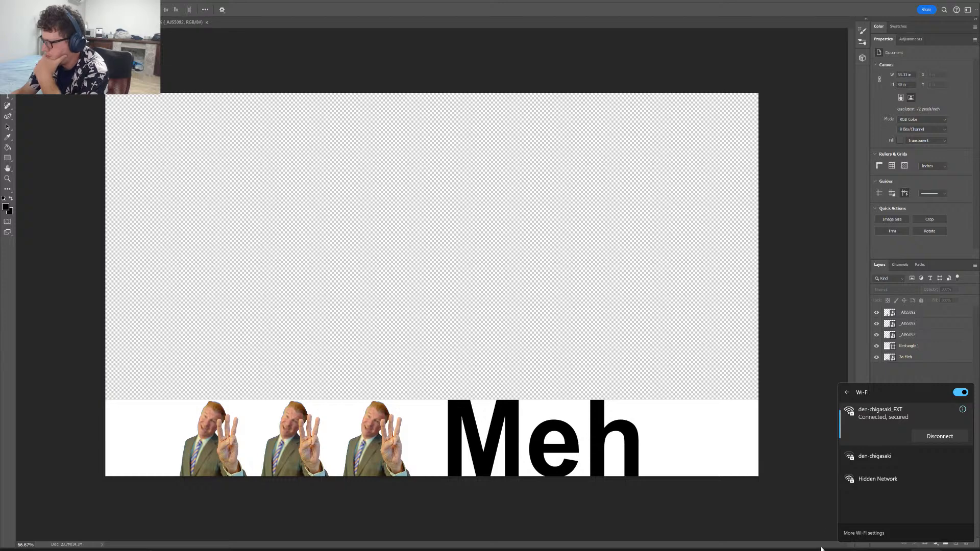
click(925, 550)
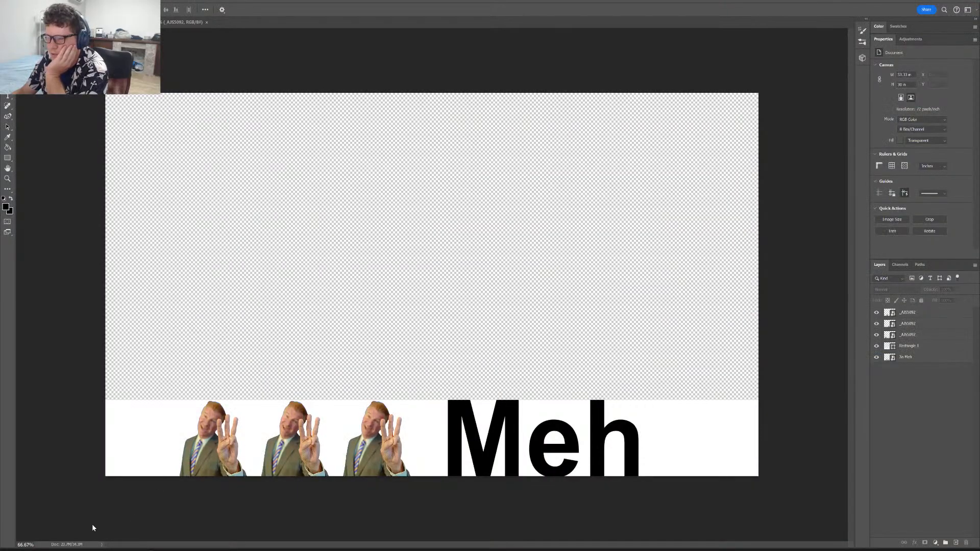
- Open both exported Eric Meal Time stills as separate Photoshop documents and show the 00_13_20_21 frame
click(128, 533)
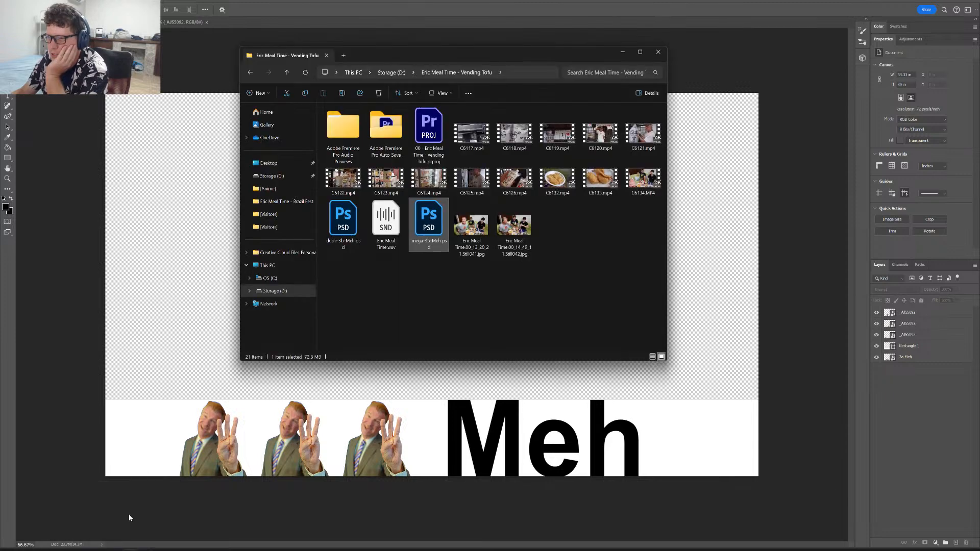
drag(477, 269, 531, 263)
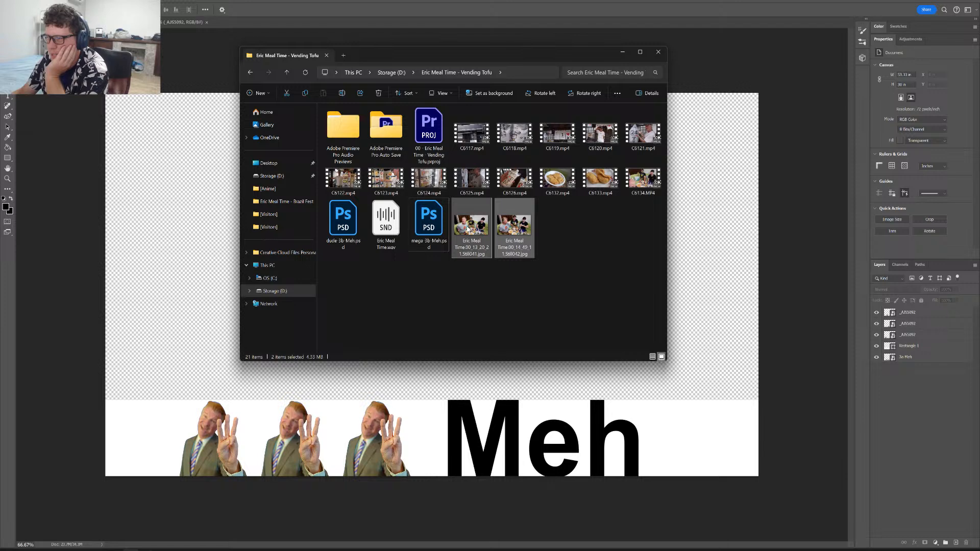
drag(481, 233, 330, 27)
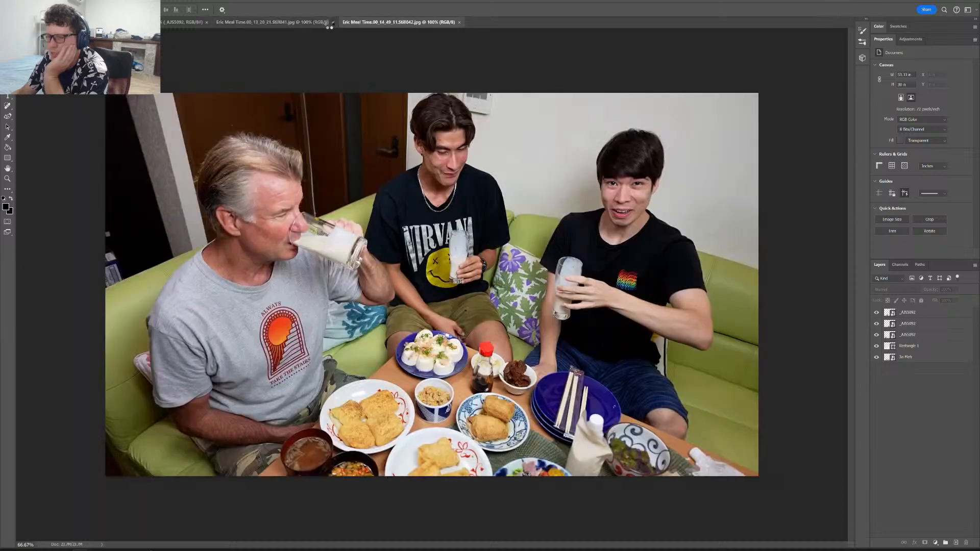
click(275, 22)
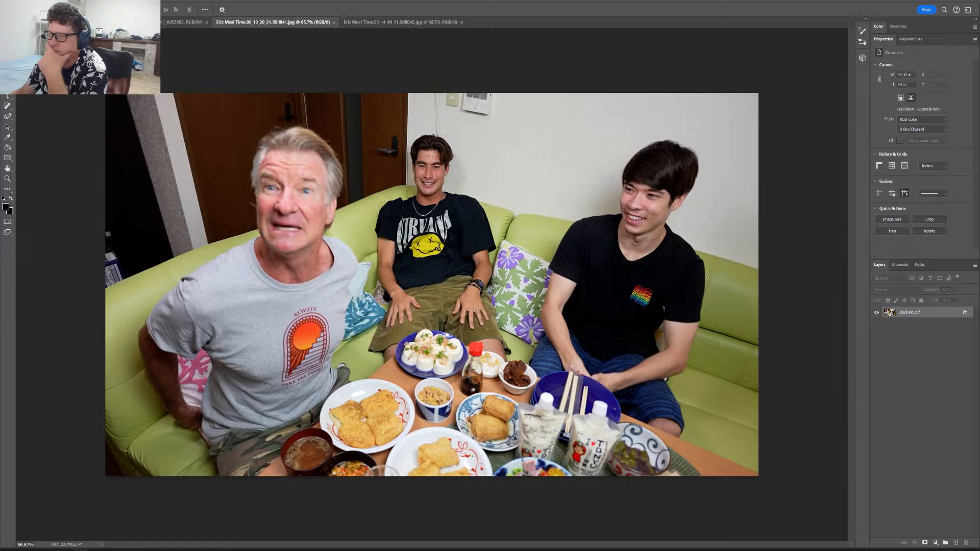
- Select the head of the man in the middle of the couch with the Object Selection tool in Rectangle mode
key(m)
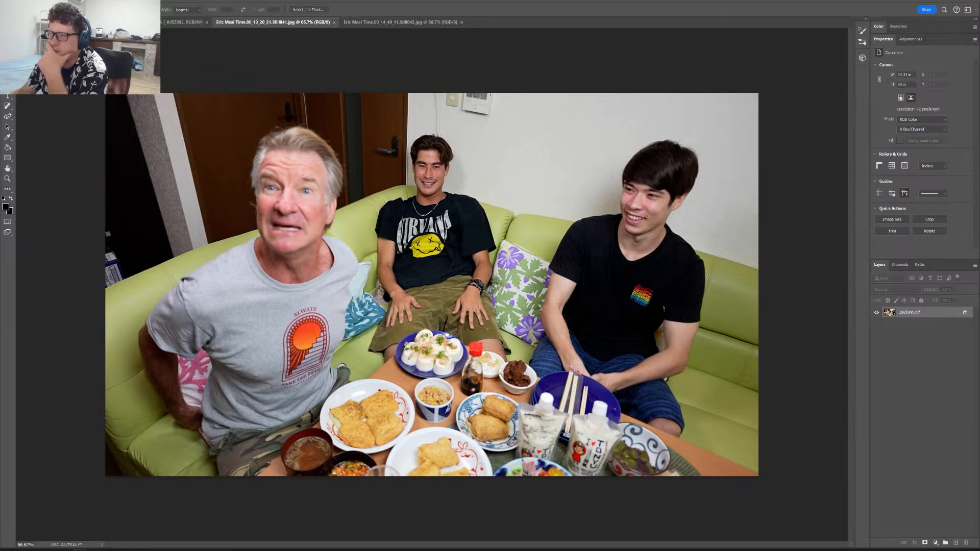
key(w)
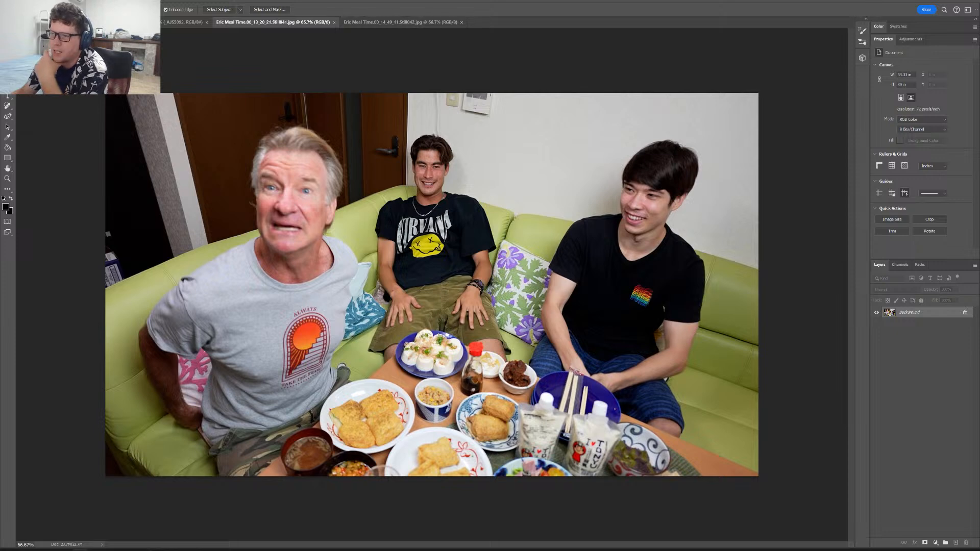
key(shift+w)
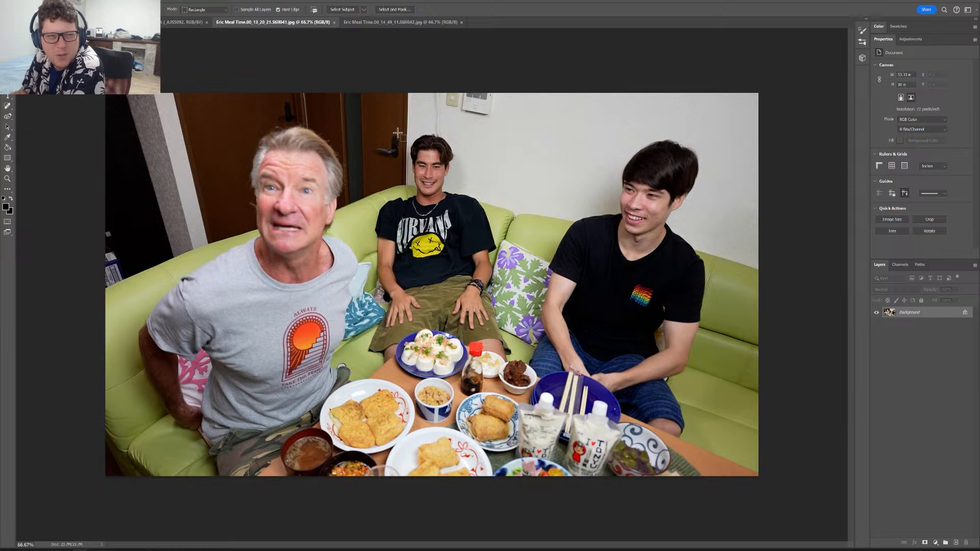
drag(391, 128, 465, 208)
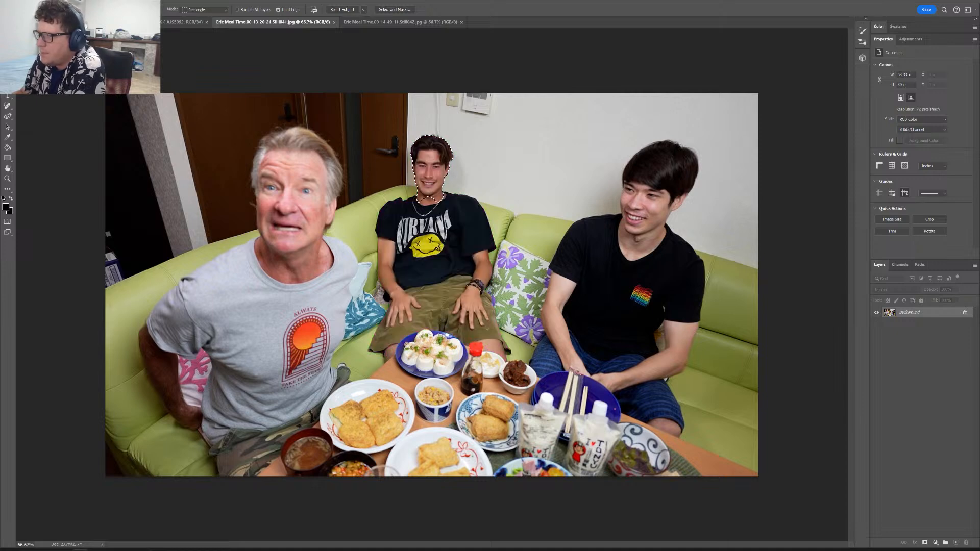
- Extend the head selection with the Quick Selection tool so it includes the neck down to the shirt collar
key(shift+w)
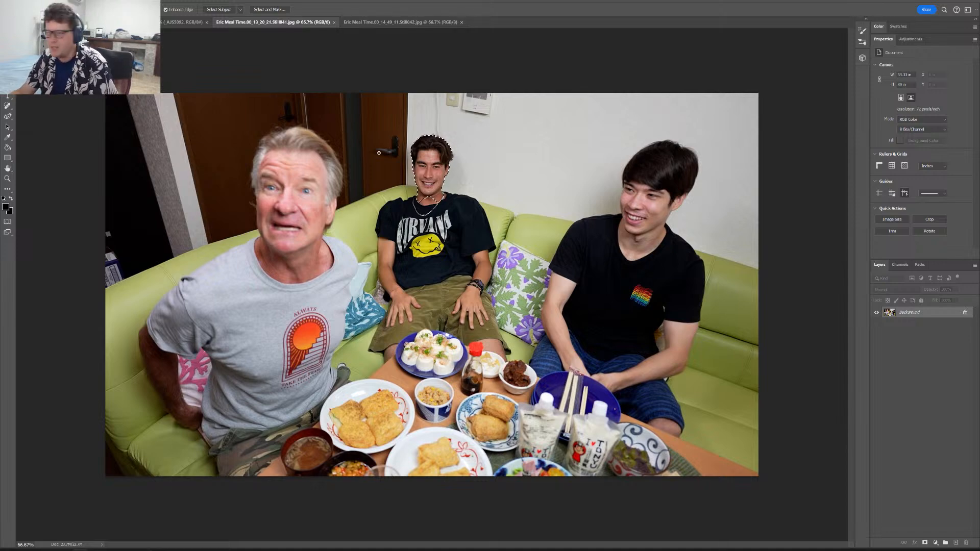
scroll(449, 171, up, 5)
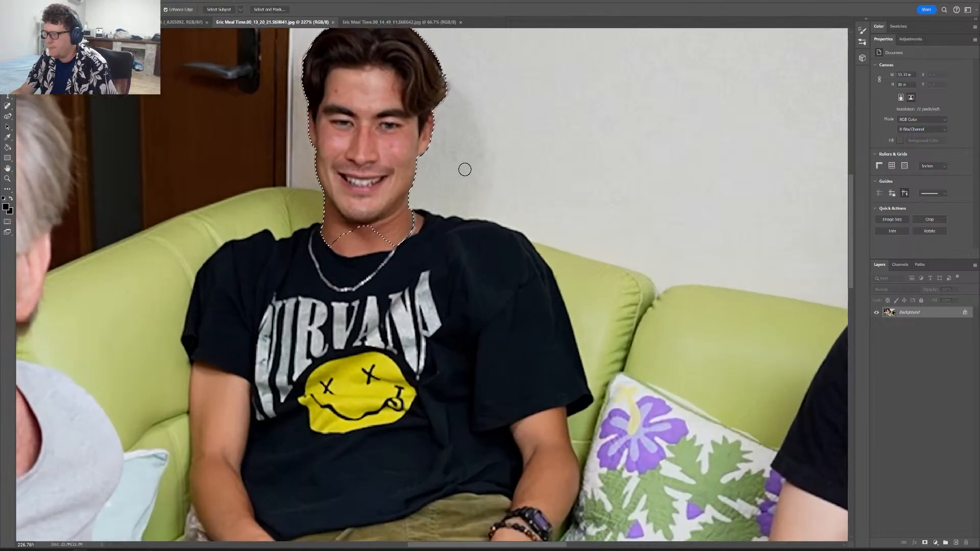
scroll(464, 170, up, 4)
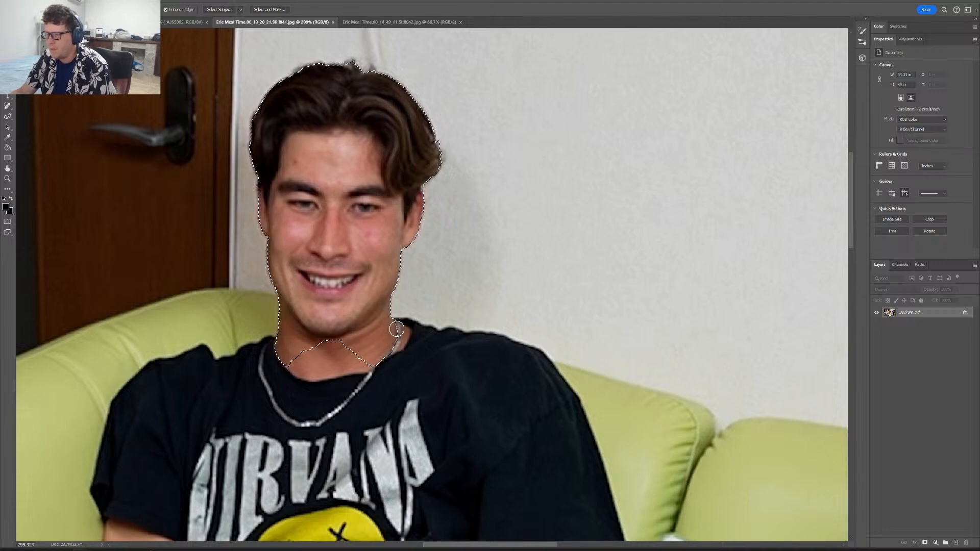
drag(399, 331, 400, 336)
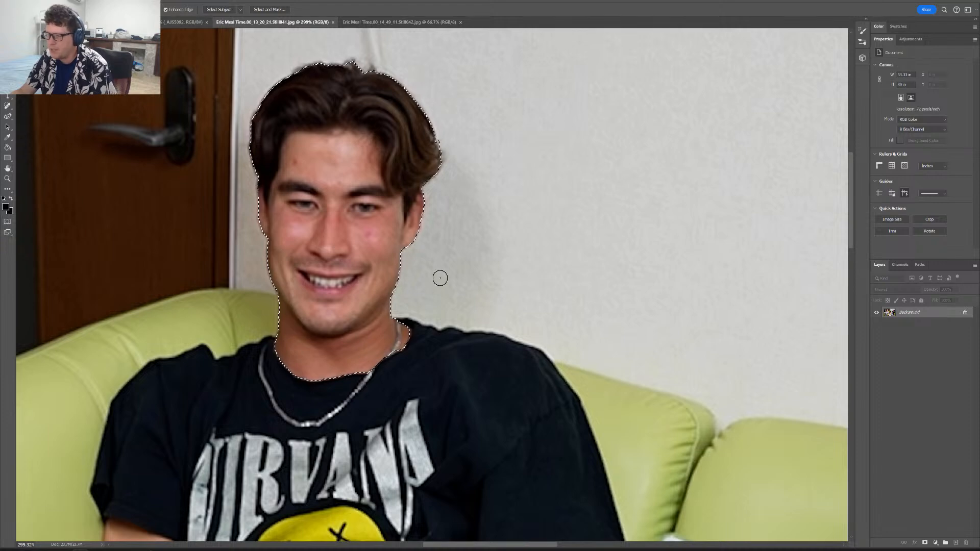
- Cut the selected head out of the still and paste it into the Meh graphic as a new layer
scroll(440, 277, down, 4)
key(ctrl+d)
key(alt+BackSpace)
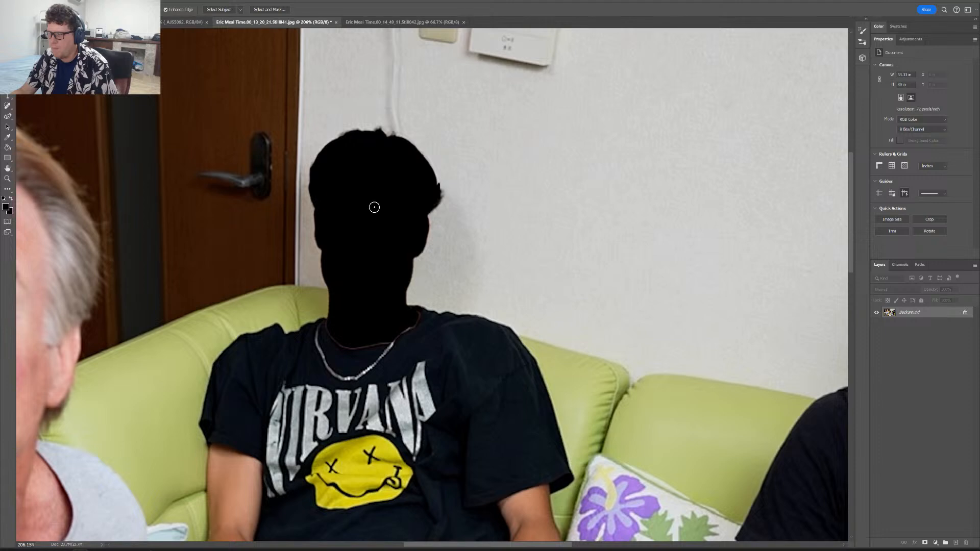
click(102, 22)
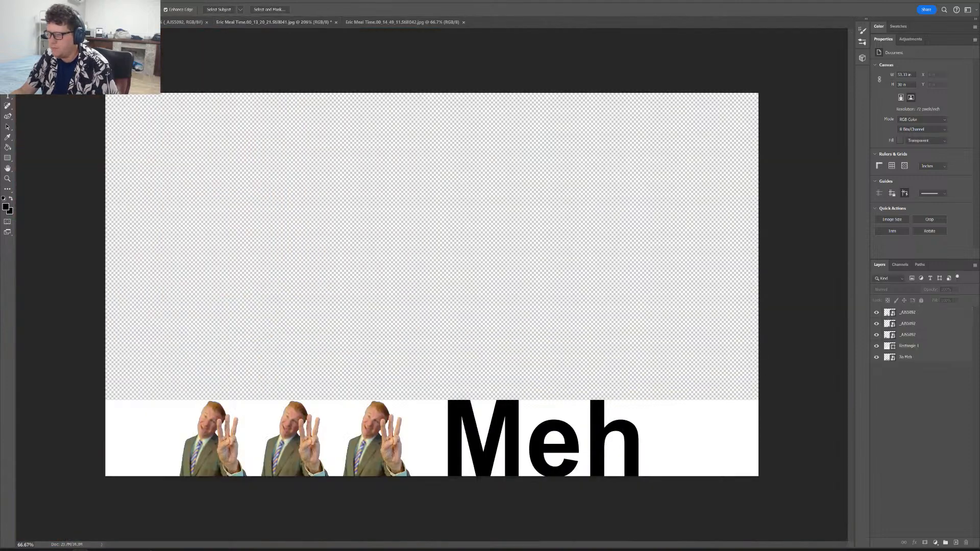
key(ctrl+v)
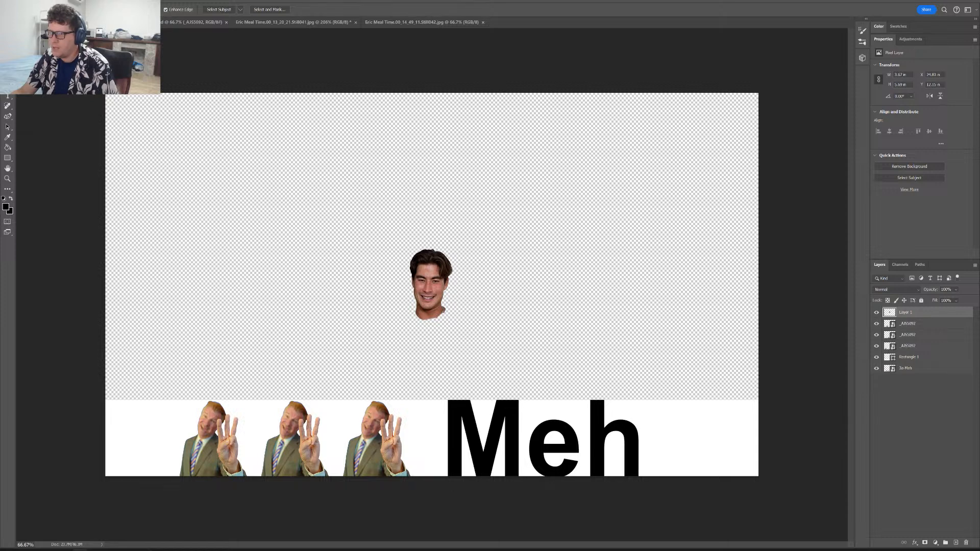
- Place the pasted head over the figure nearest the Meh text and scale it to about 117%
key(v)
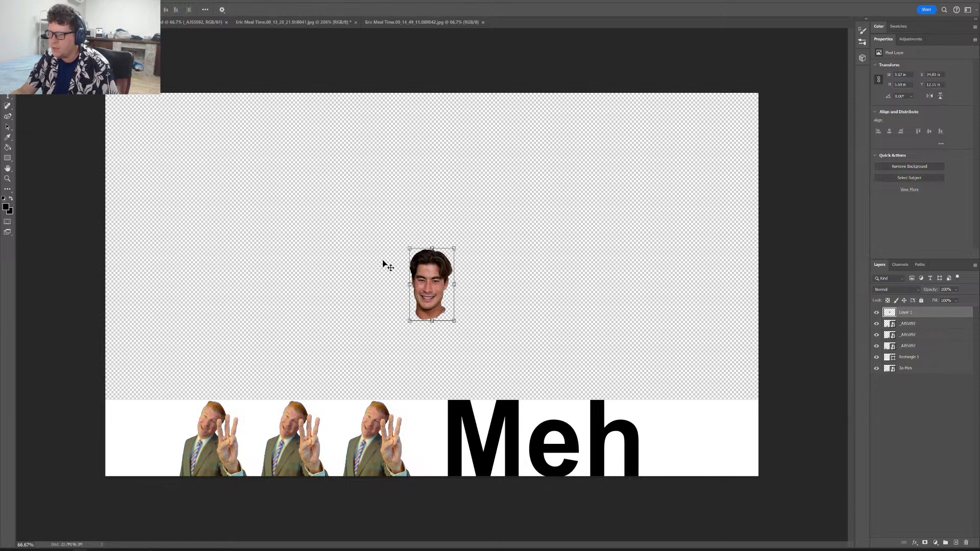
drag(425, 274, 370, 424)
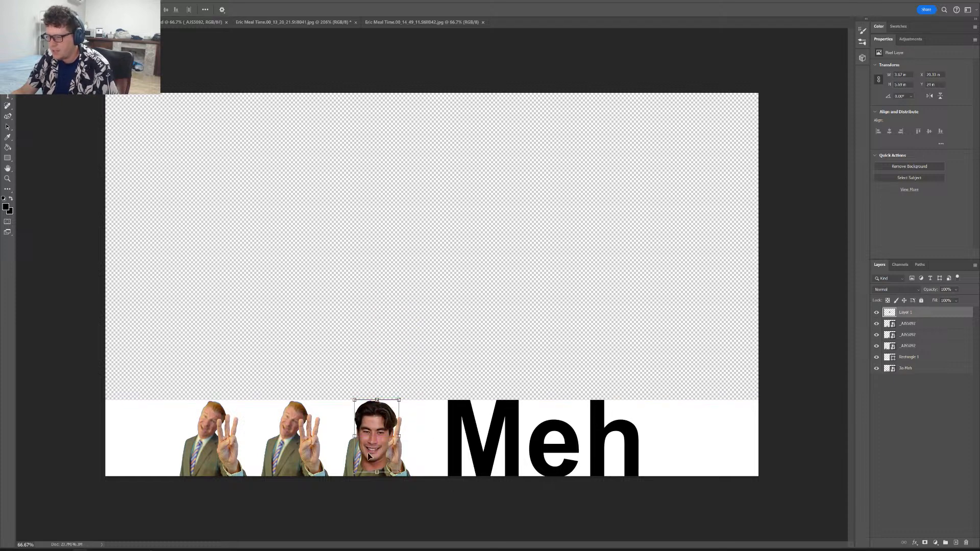
drag(377, 475, 378, 483)
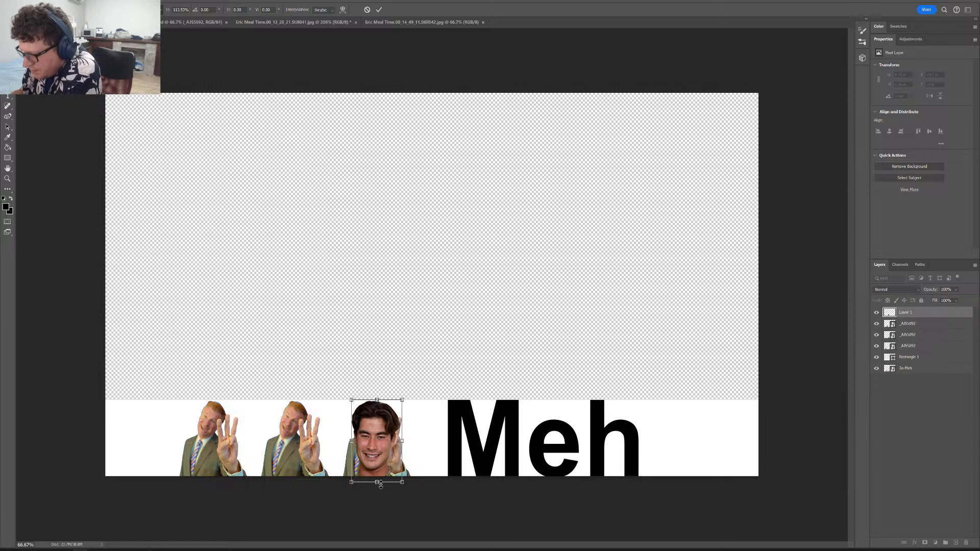
drag(378, 484, 378, 487)
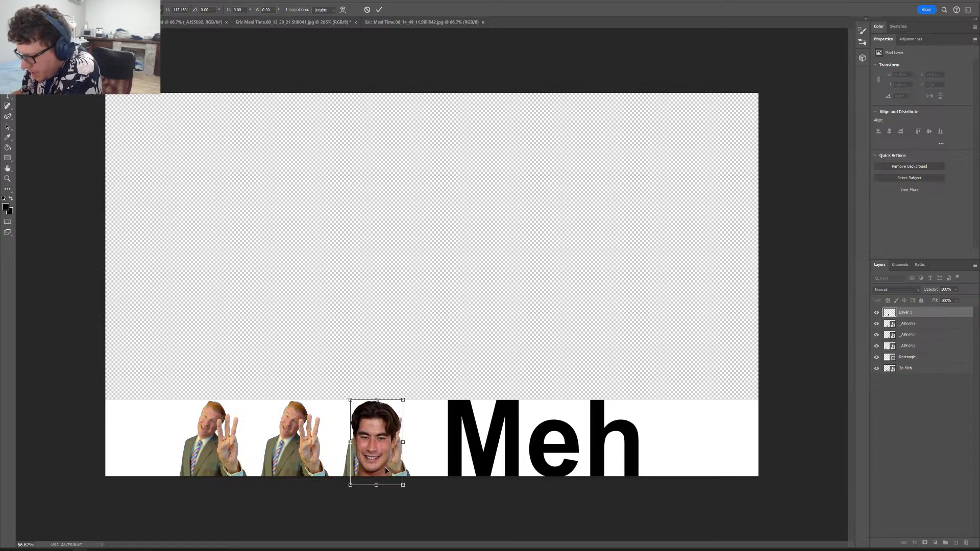
drag(376, 400, 376, 403)
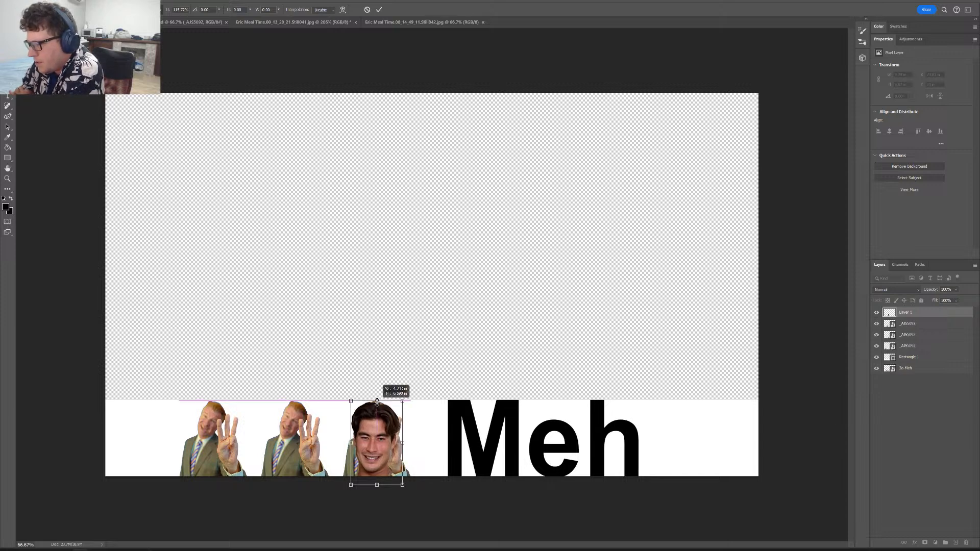
drag(377, 399, 377, 398)
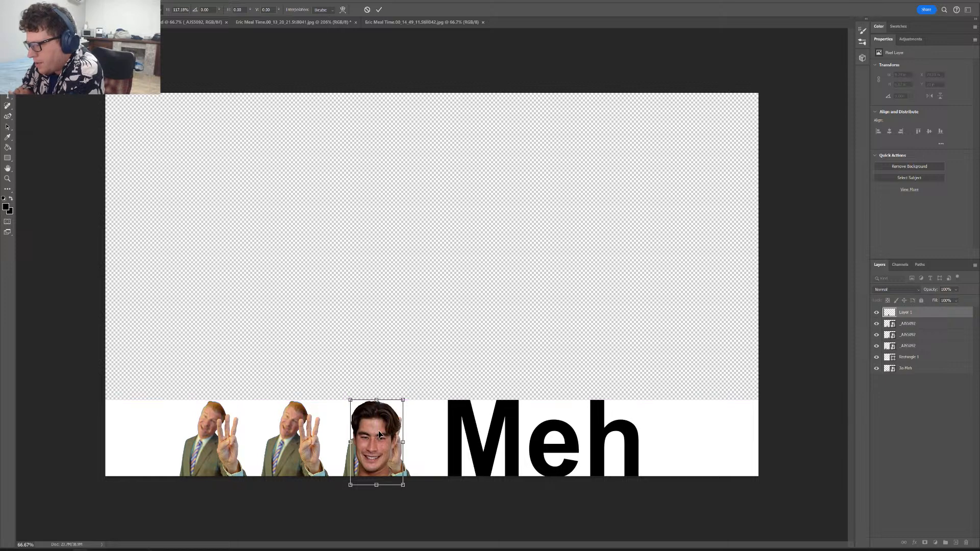
drag(377, 433, 376, 433)
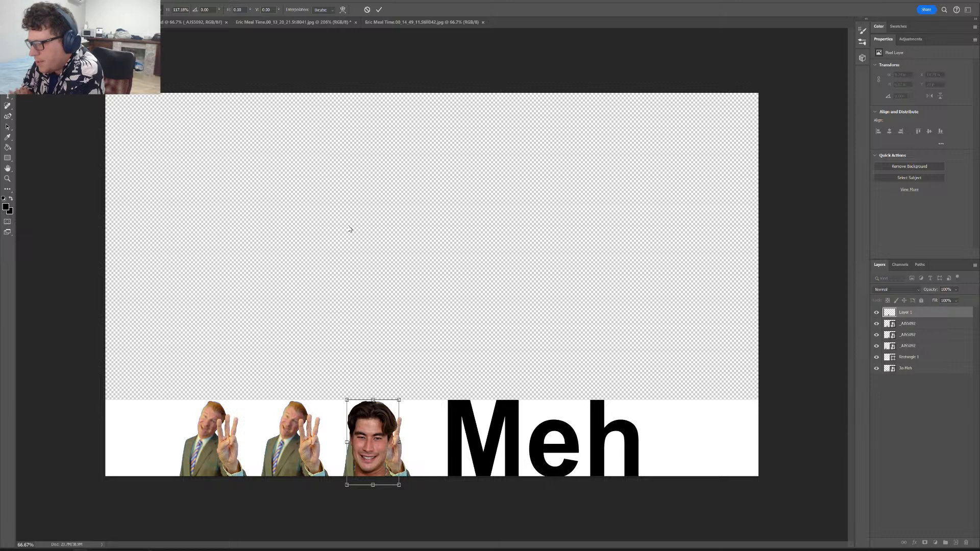
click(379, 10)
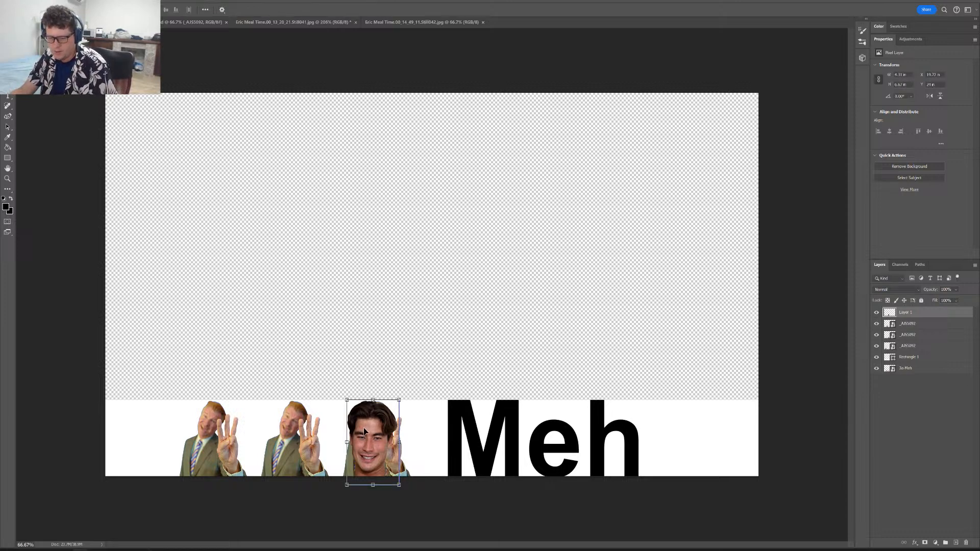
- Paste two more copies of the resized head and place them over the other two suited figures
key(ctrl+v)
key(ctrl+v)
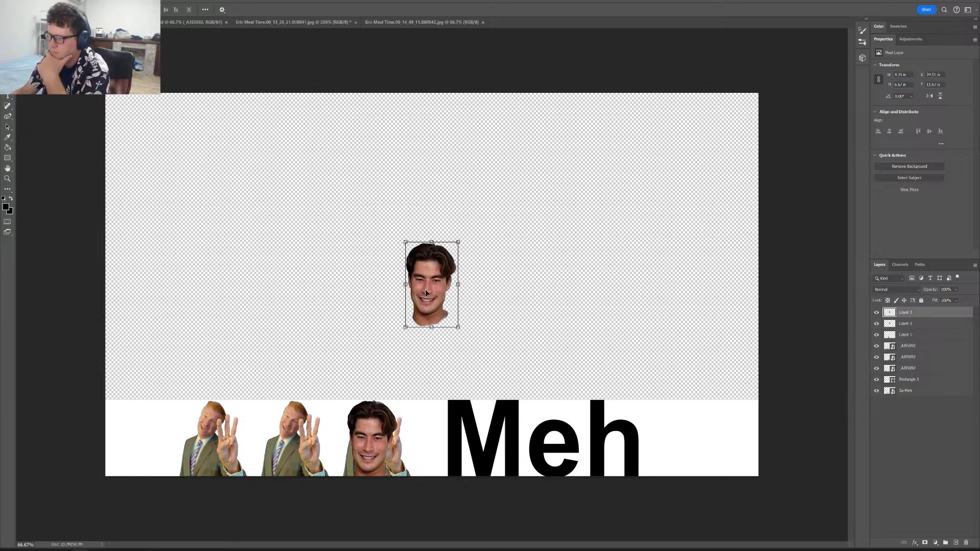
drag(426, 287, 285, 445)
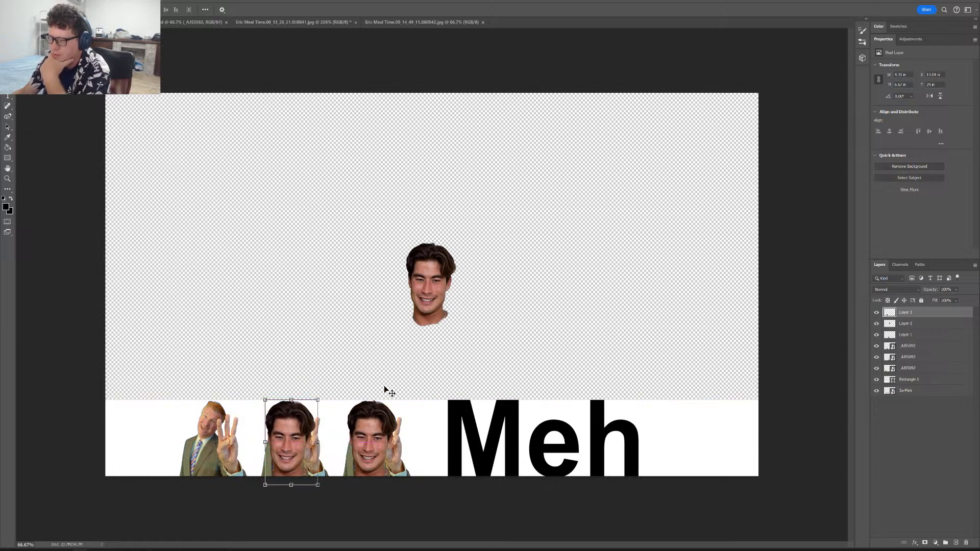
drag(429, 274, 206, 432)
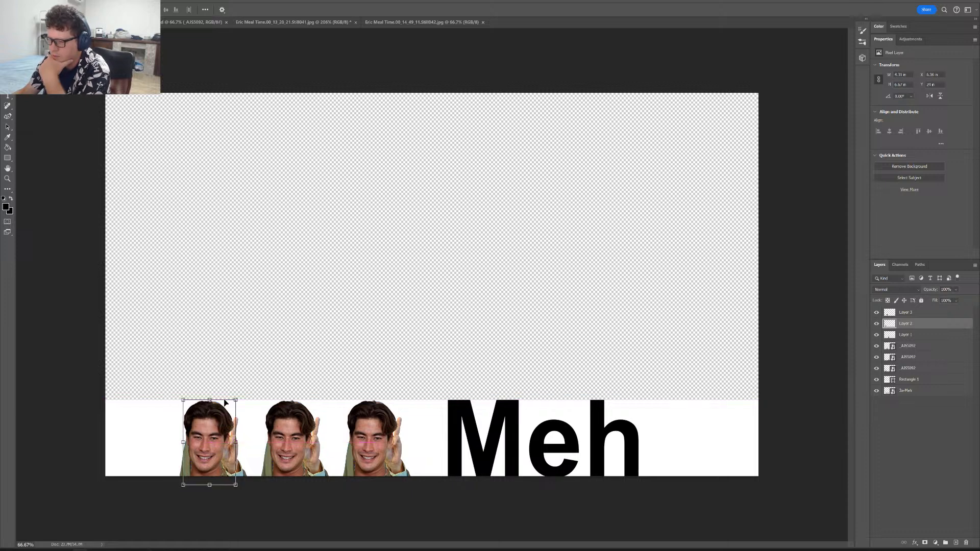
- Delete the three suited-figure layers behind the pasted heads in the Meh graphic
click(238, 331)
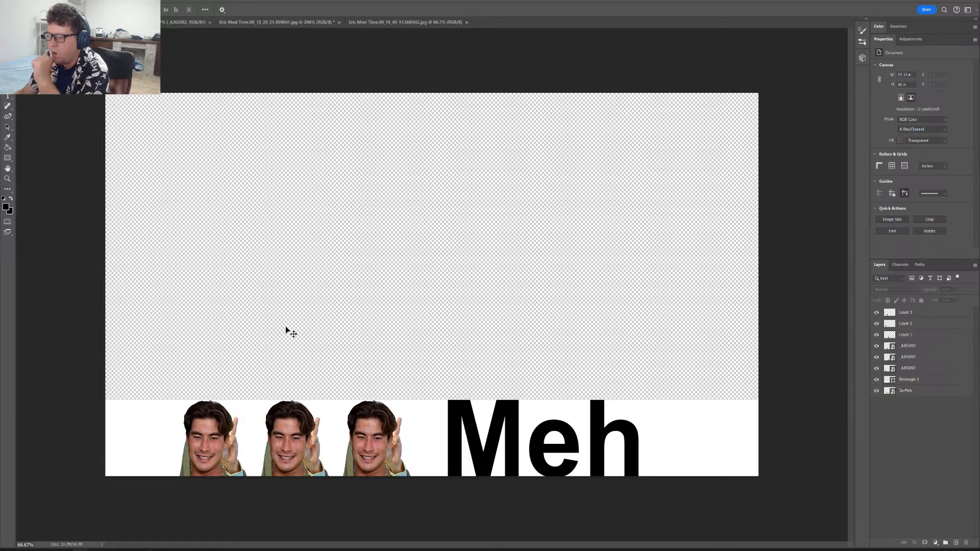
click(908, 349)
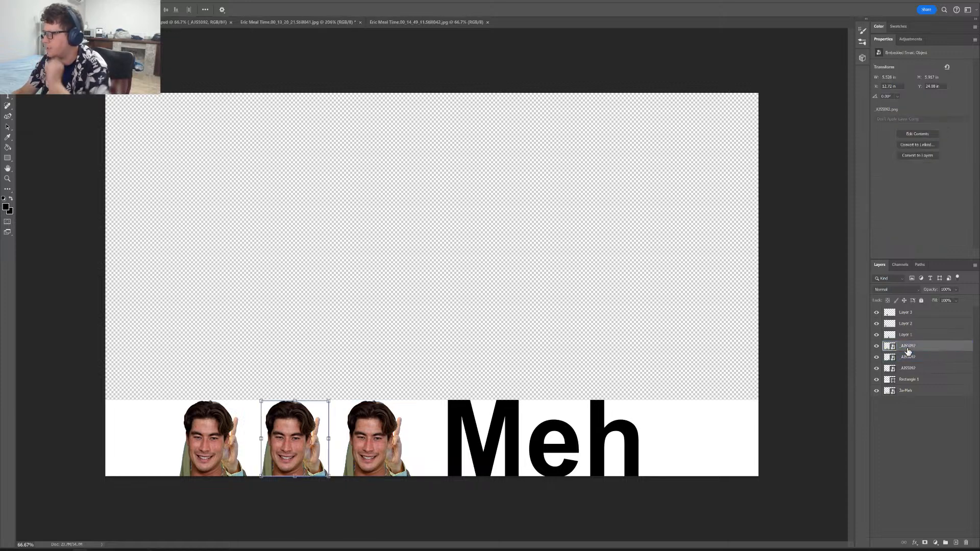
shift+click(914, 369)
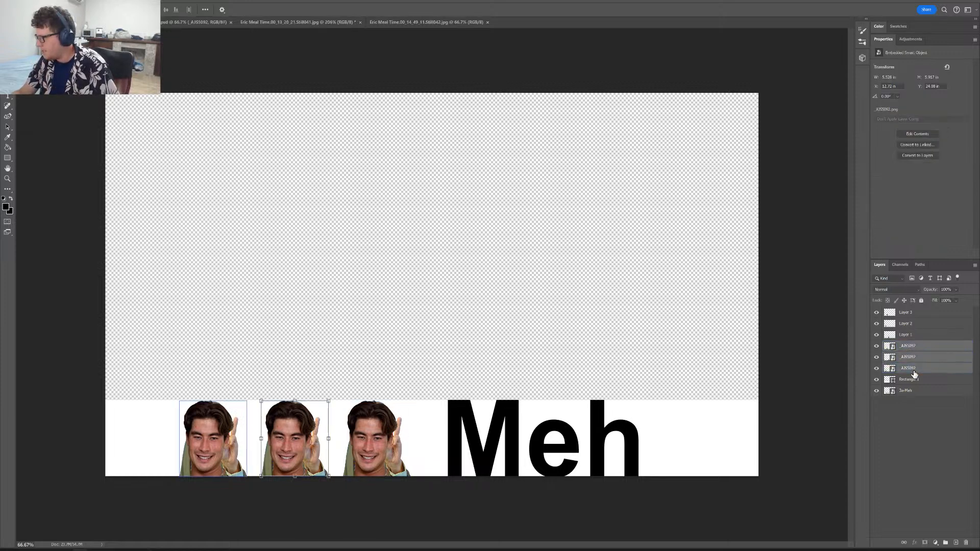
key(Delete)
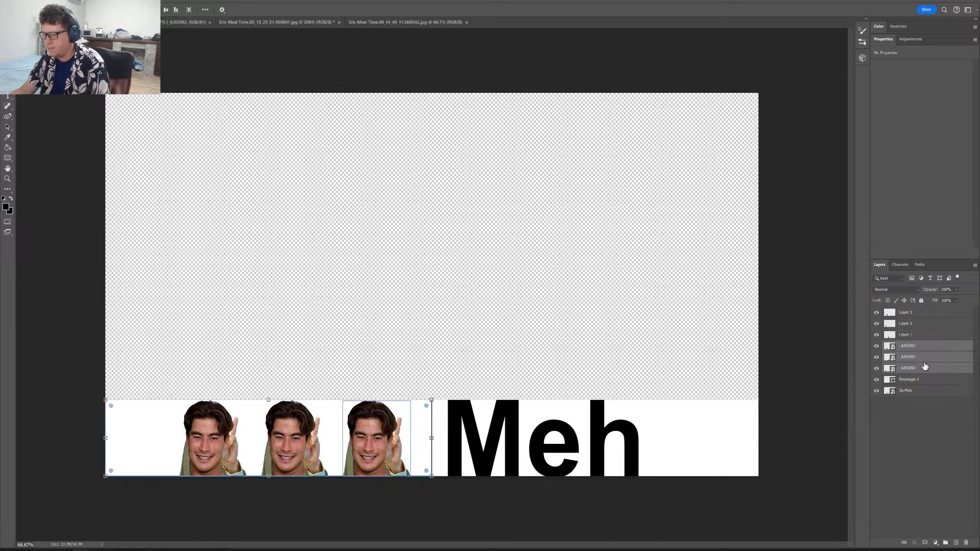
click(600, 316)
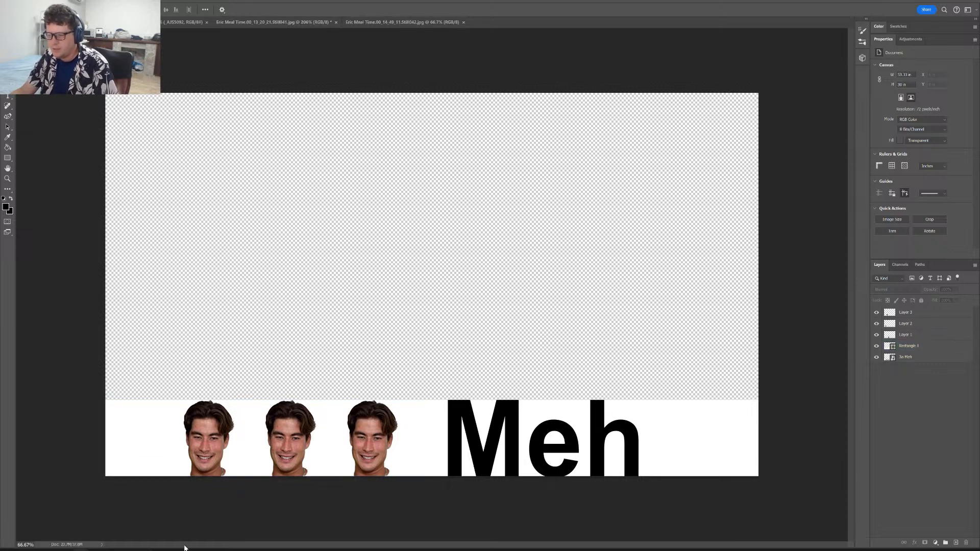
- Switch to Premiere Pro and check the edited Meh graphic at the first purple clip near the end of the sequence
mouse_move(119, 547)
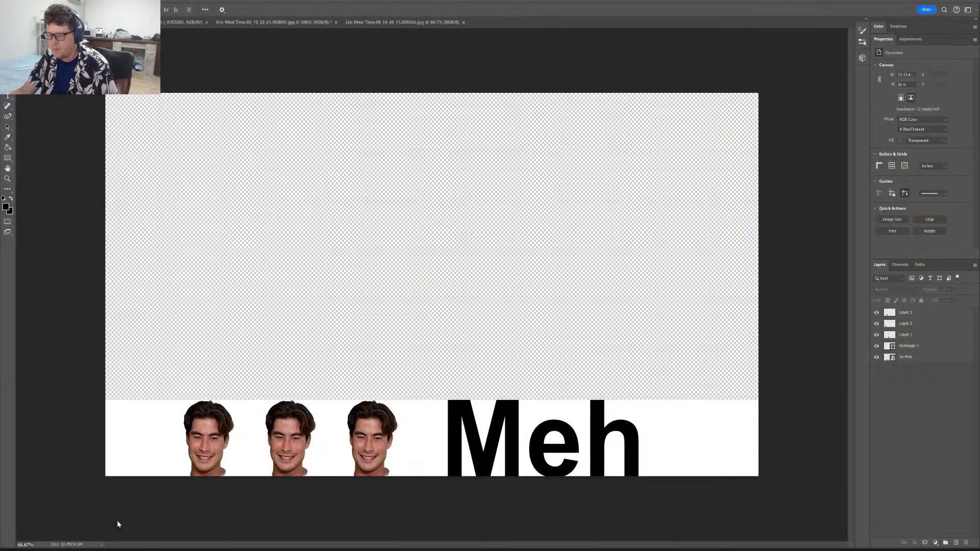
click(117, 520)
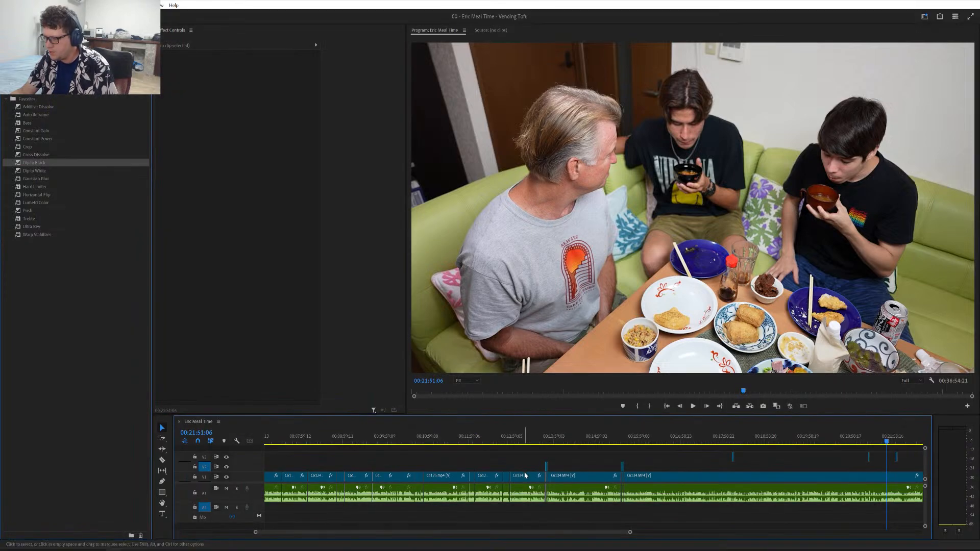
scroll(615, 476, down, 8)
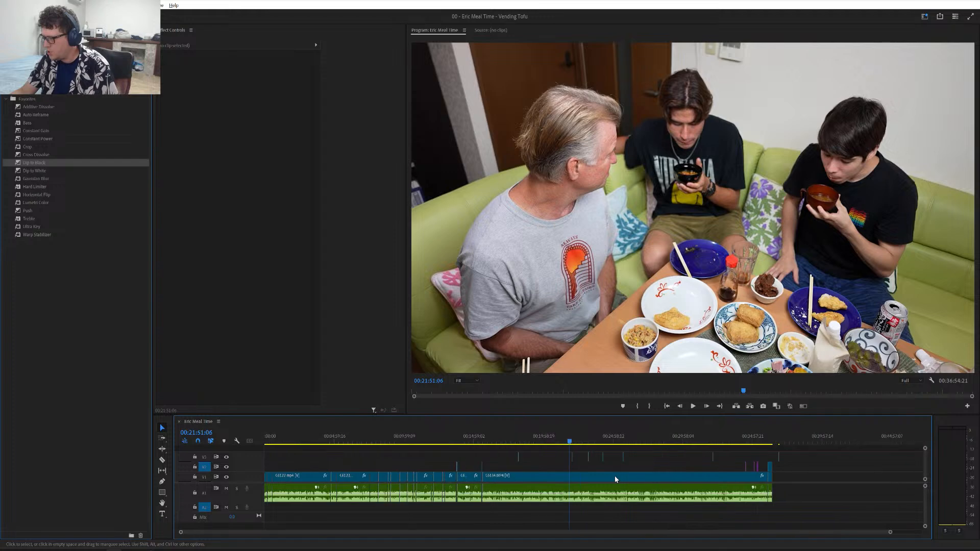
click(744, 440)
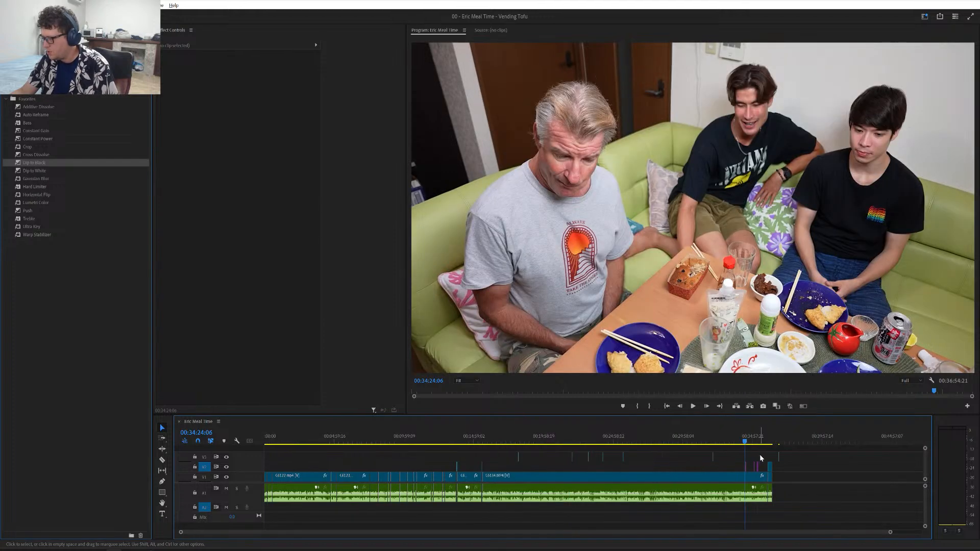
scroll(760, 455, up, 3)
scroll(765, 454, up, 5)
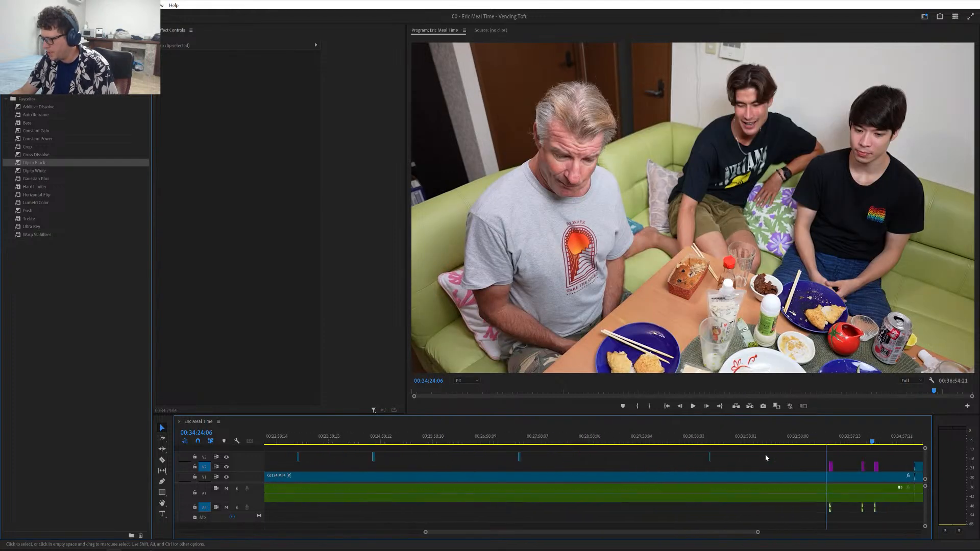
scroll(765, 454, down, 2)
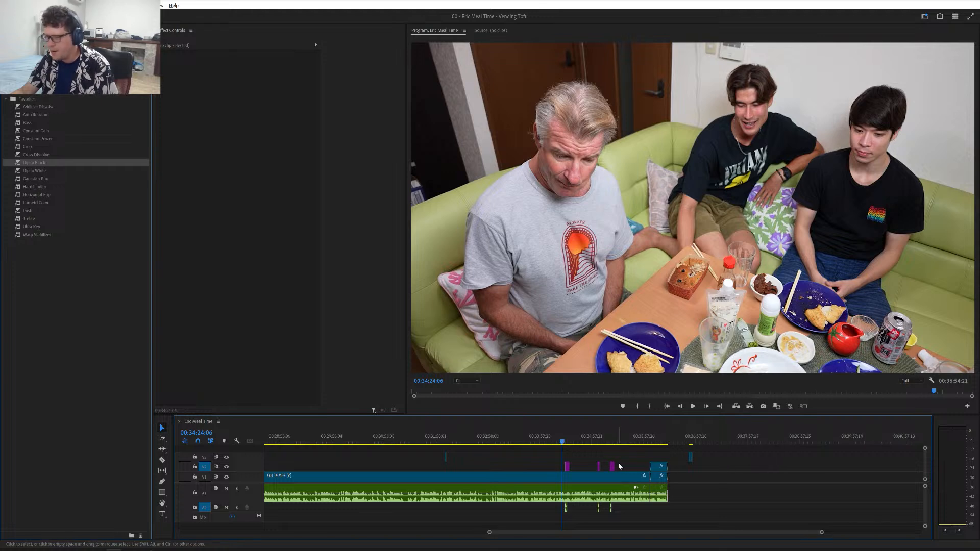
scroll(630, 461, up, 3)
scroll(634, 462, up, 2)
click(638, 436)
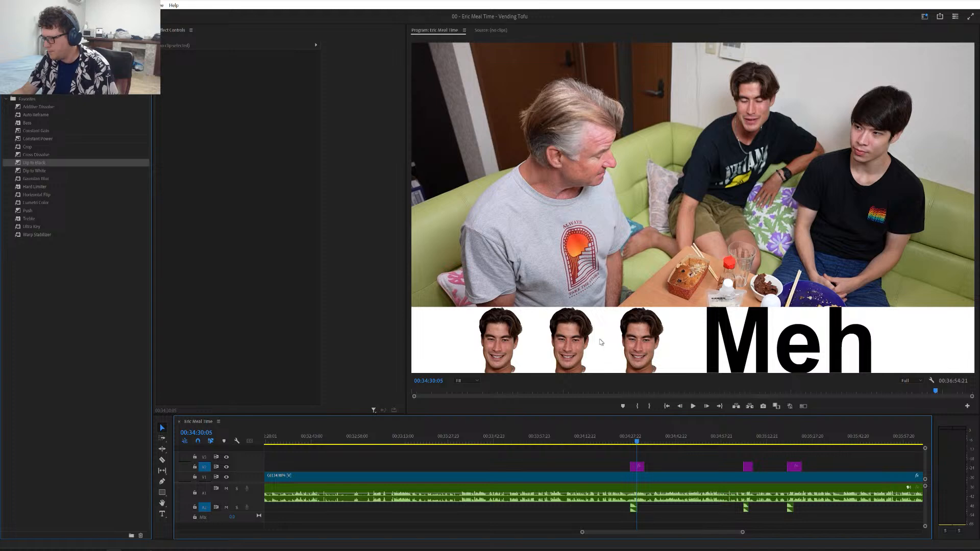
- Compare the first and second Meh graphics on the timeline to see whose heads are still needed, and save the project
scroll(740, 456, down, 2)
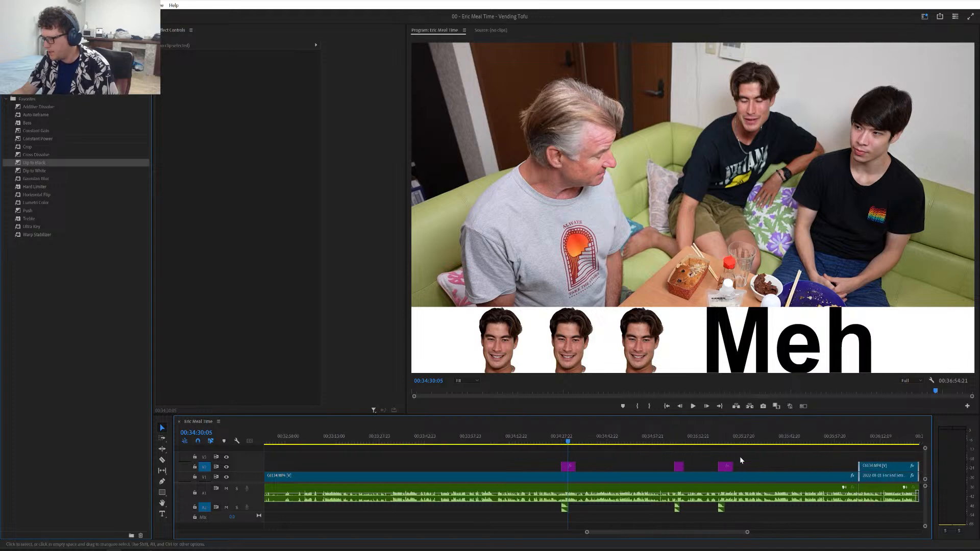
click(675, 441)
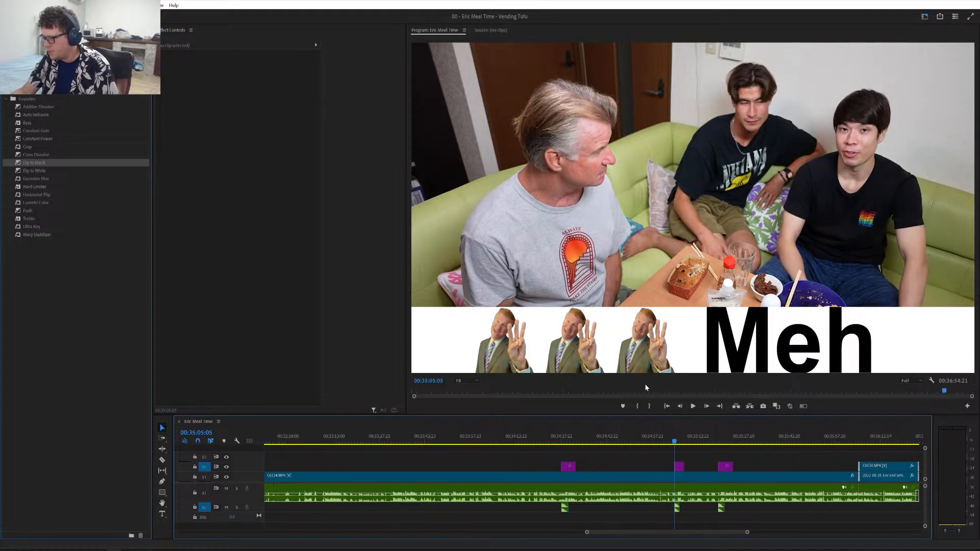
click(569, 438)
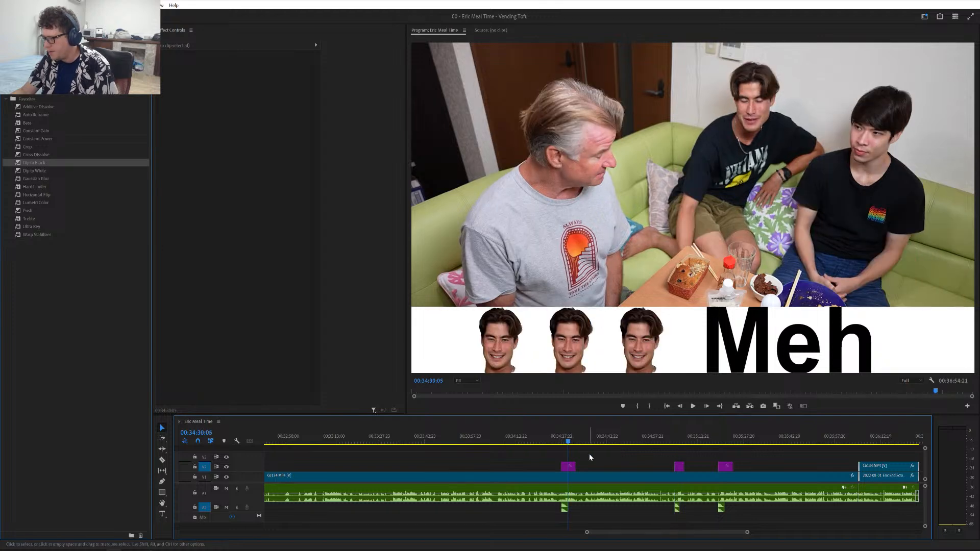
key(=)
scroll(692, 476, down, 2)
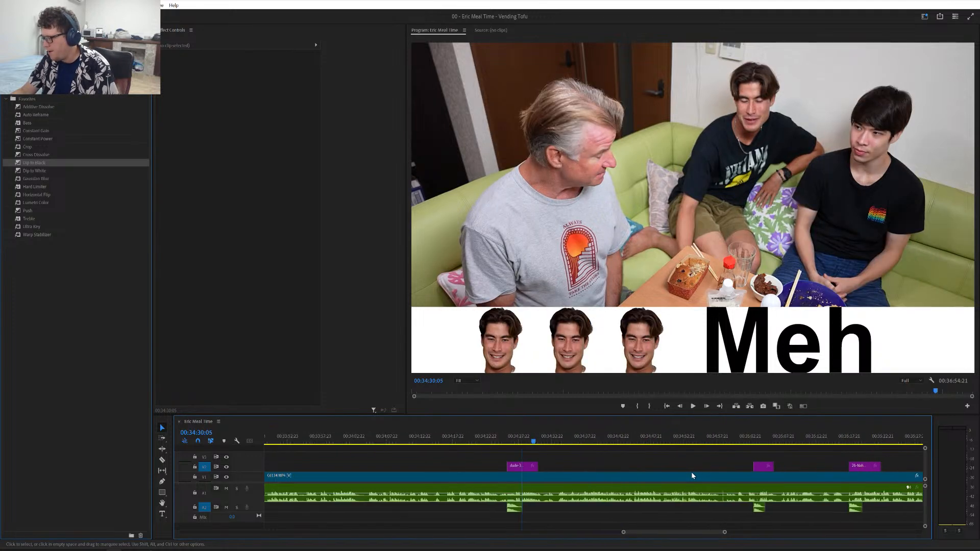
scroll(691, 476, down, 2)
click(621, 439)
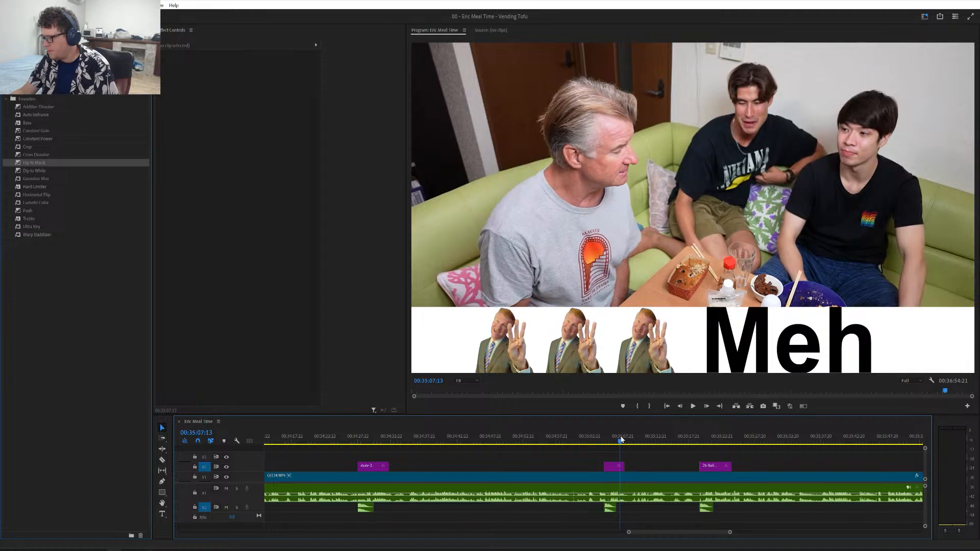
key(ctrl+s)
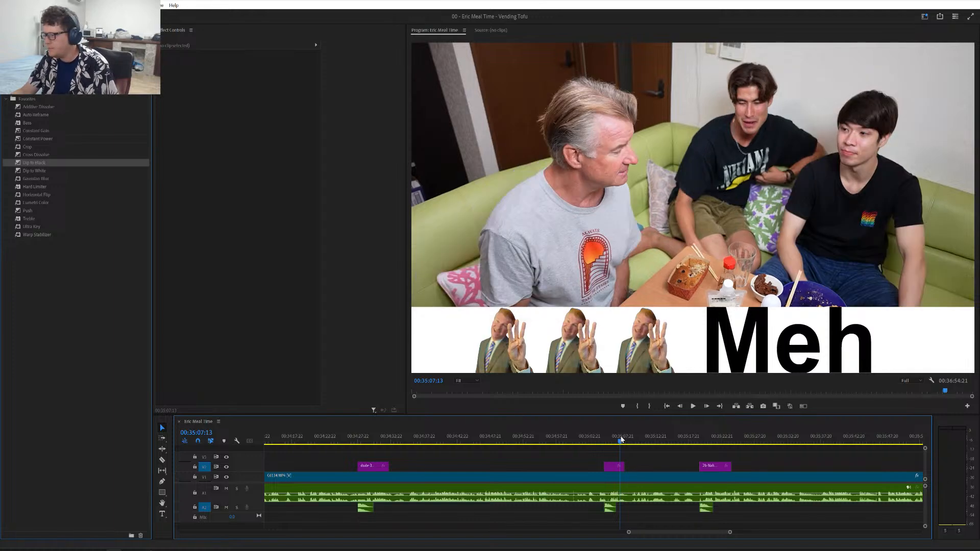
- Return to Photoshop and close the finished Meh graphic and its source still, discarding the still's changes
key(alt+Tab)
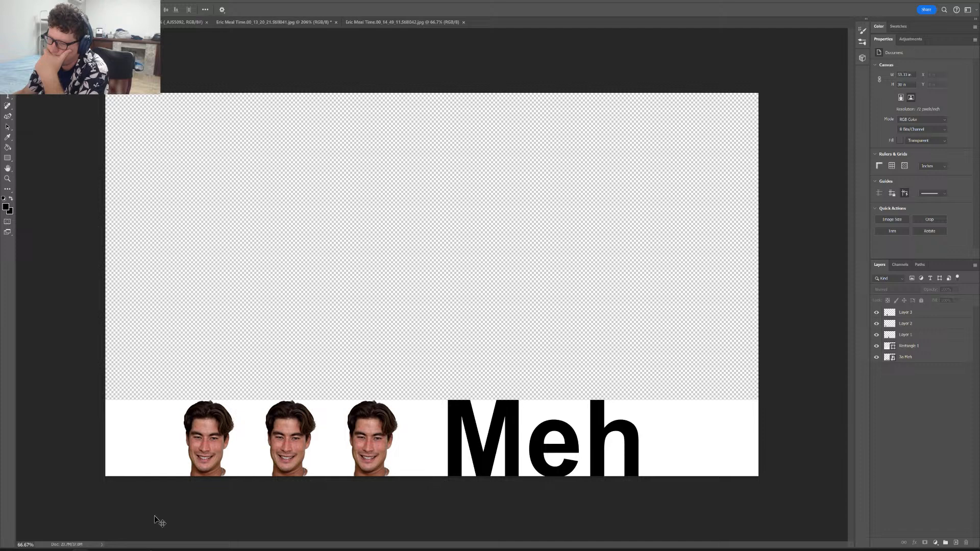
mouse_move(148, 547)
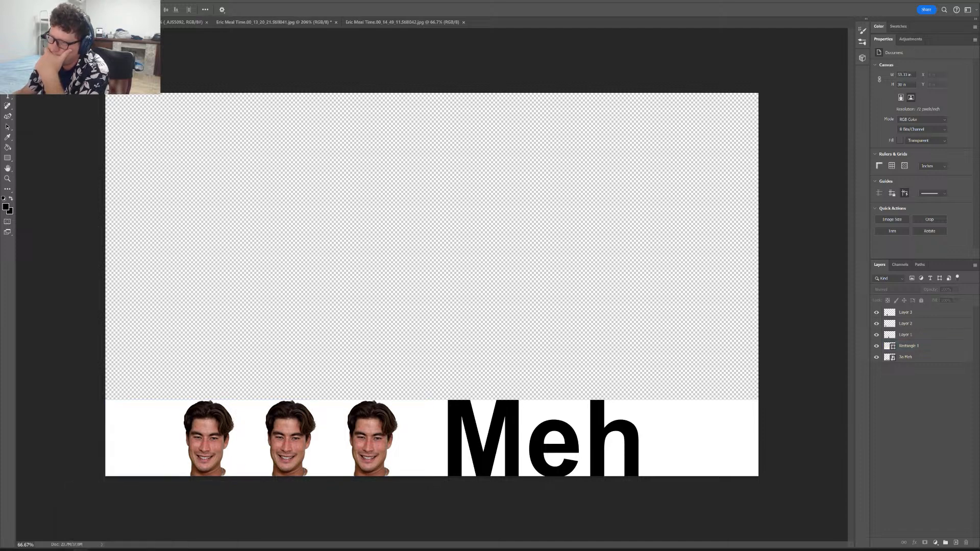
click(99, 22)
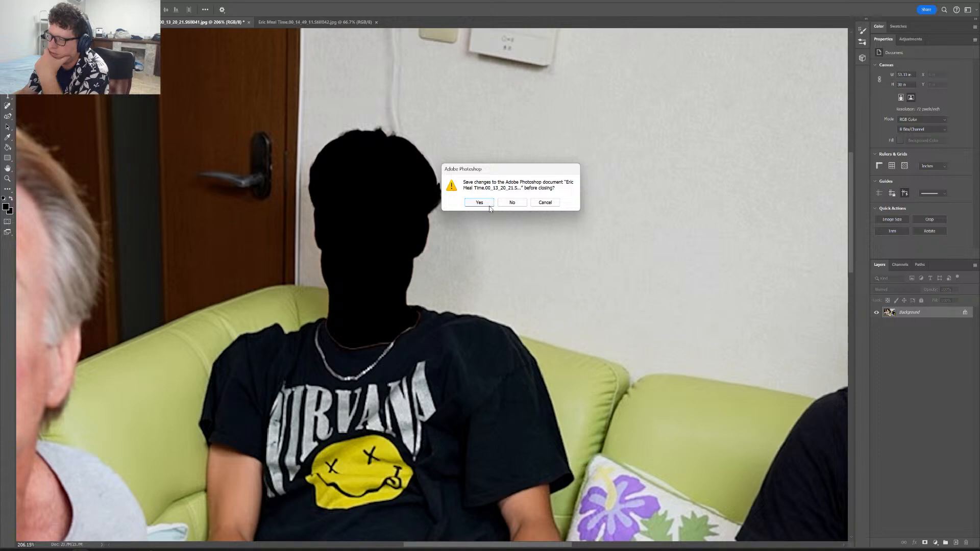
click(512, 203)
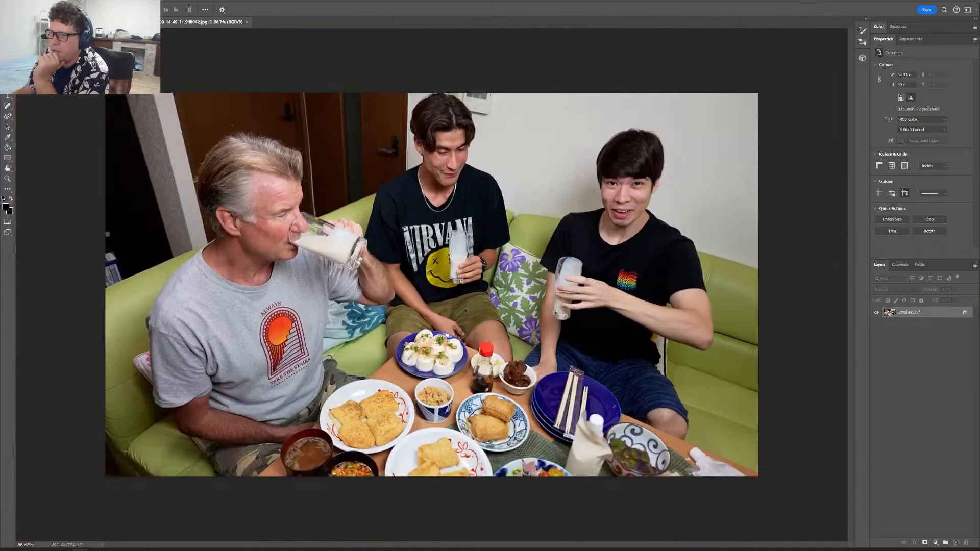
- Select the head of the man in the black rainbow-print shirt with the Object Selection tool in rectangle mode
key(w)
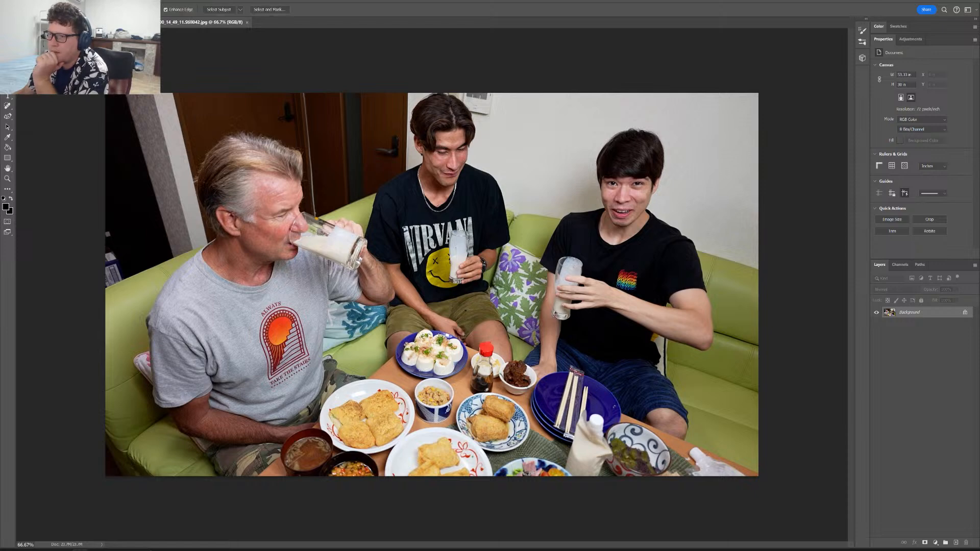
key(shift+w)
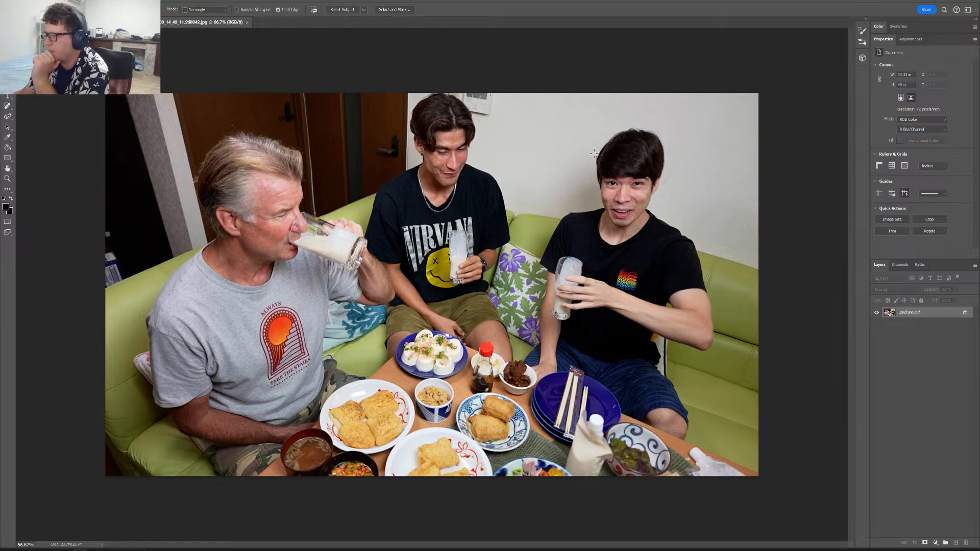
drag(571, 121, 684, 250)
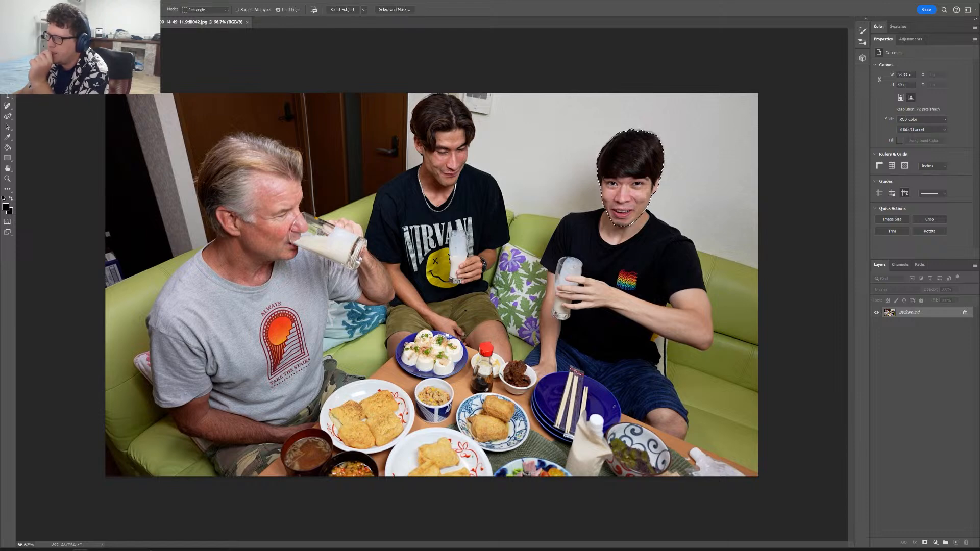
- Extend the head selection with the Quick Selection tool to include the neck down to the black shirt's collar
key(shift+w)
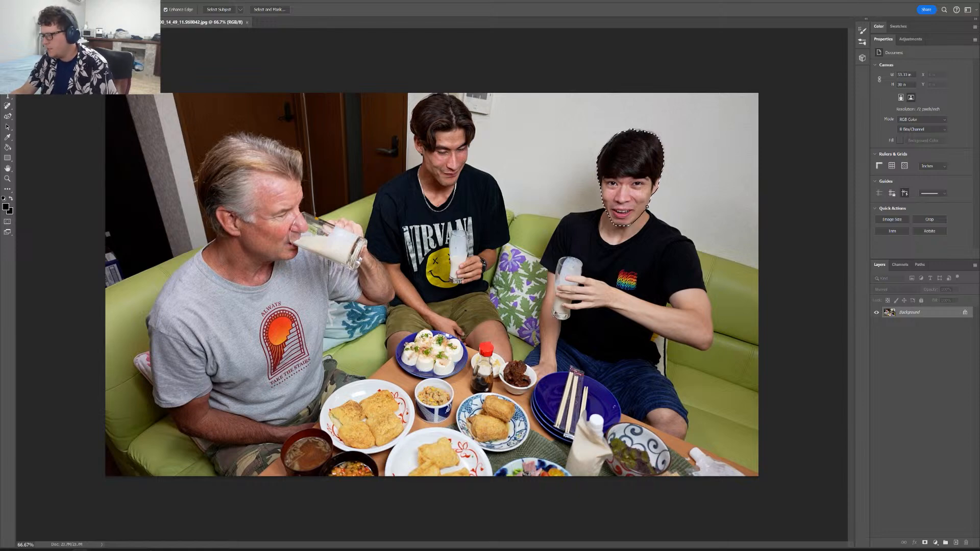
scroll(647, 207, up, 4)
mouse_move(685, 174)
mouse_down()
mouse_move(645, 203)
mouse_move(625, 202)
mouse_up()
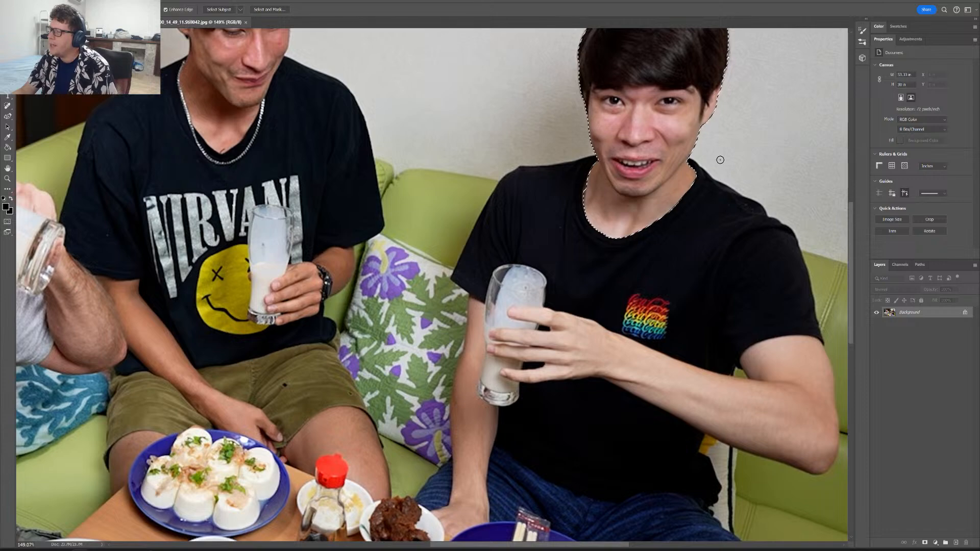
scroll(721, 160, down, 3)
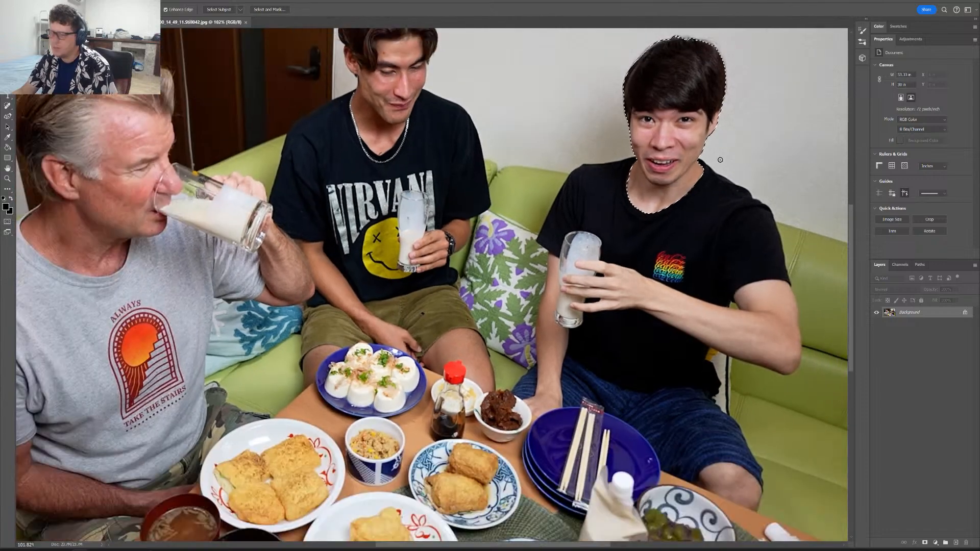
- Cut the selected head out of the still and paste it as a new layer into the second Meh graphic
key(alt+BackSpace)
key(ctrl+d)
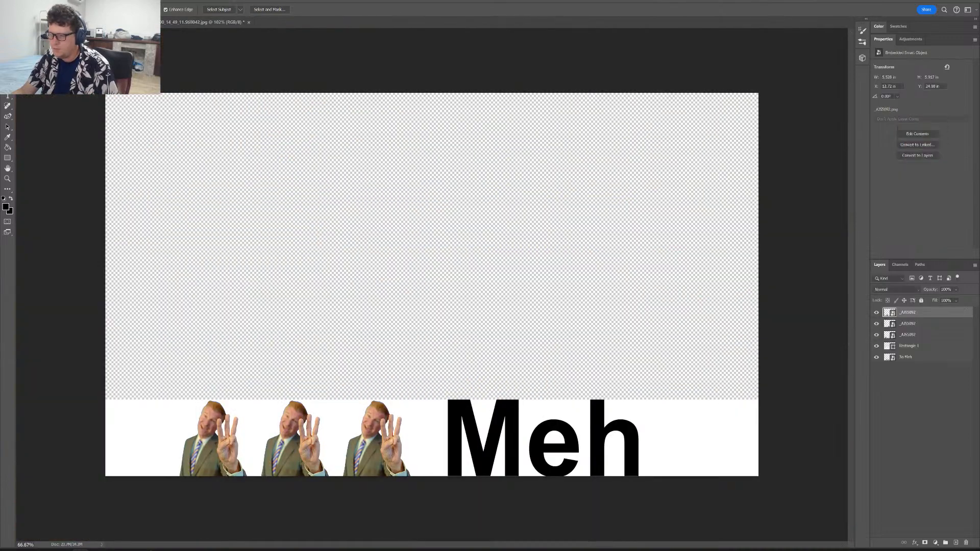
key(ctrl+v)
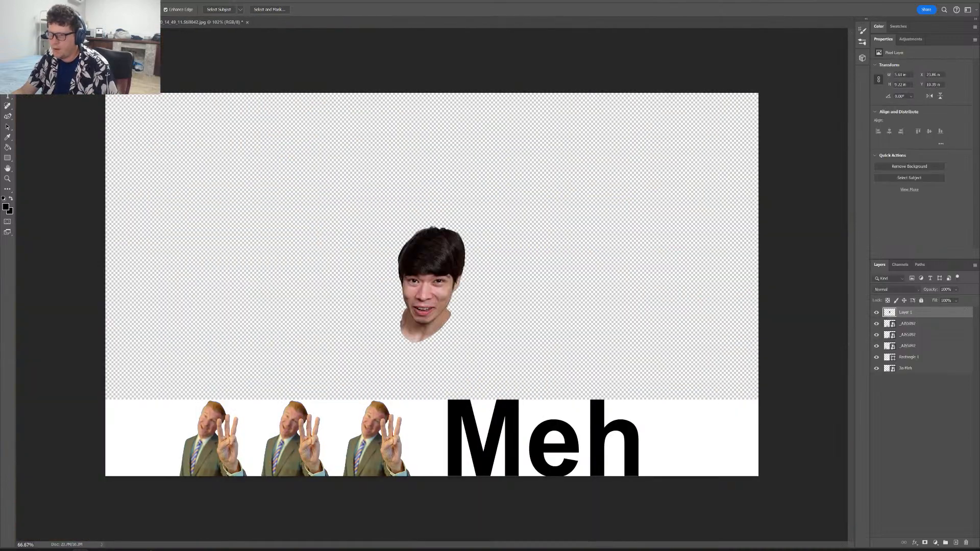
- Place the new head over the suited figure nearest the Meh text and scale it to about 72%
key(v)
drag(417, 277, 371, 435)
key(ctrl+t)
drag(378, 512, 381, 488)
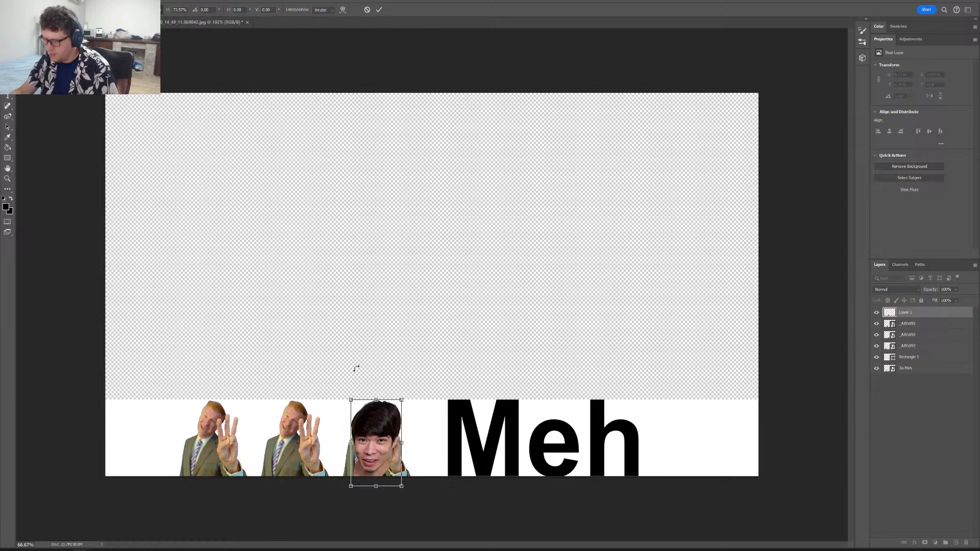
drag(376, 399, 377, 399)
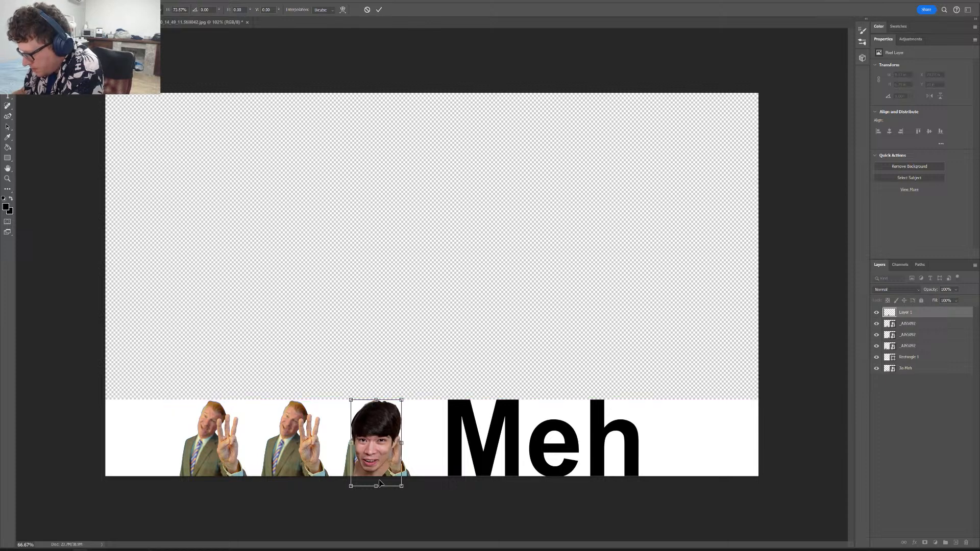
drag(375, 487, 375, 485)
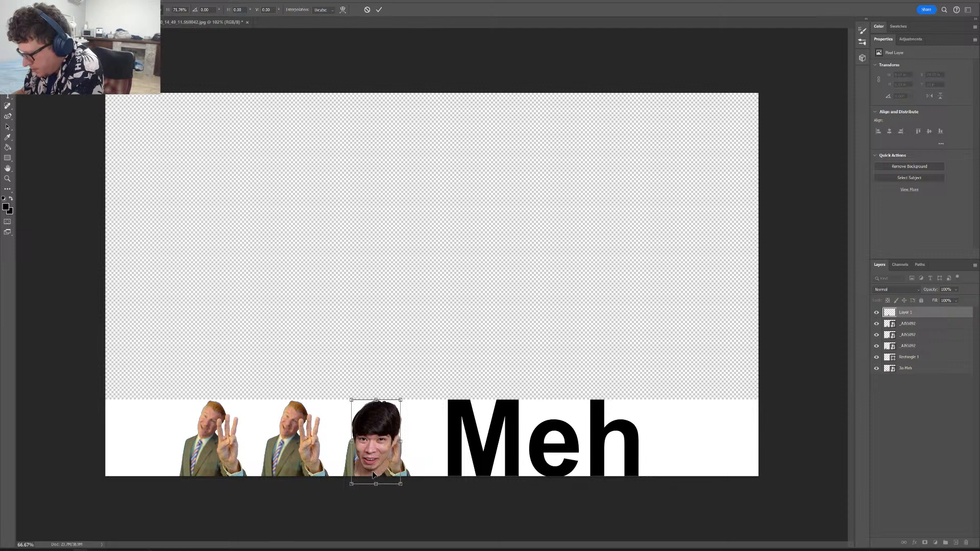
click(378, 11)
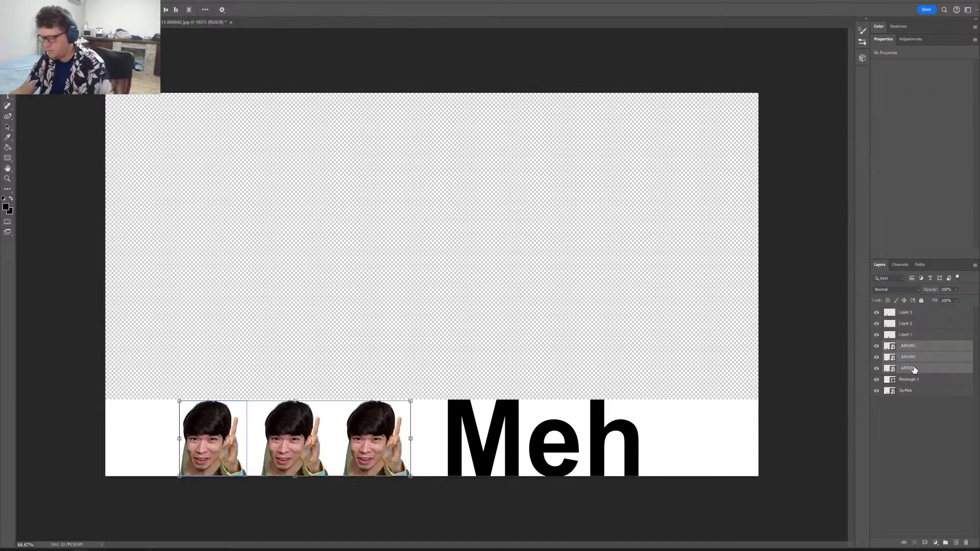
- Delete the three suited-figure layers from the second Meh graphic
key(Delete)
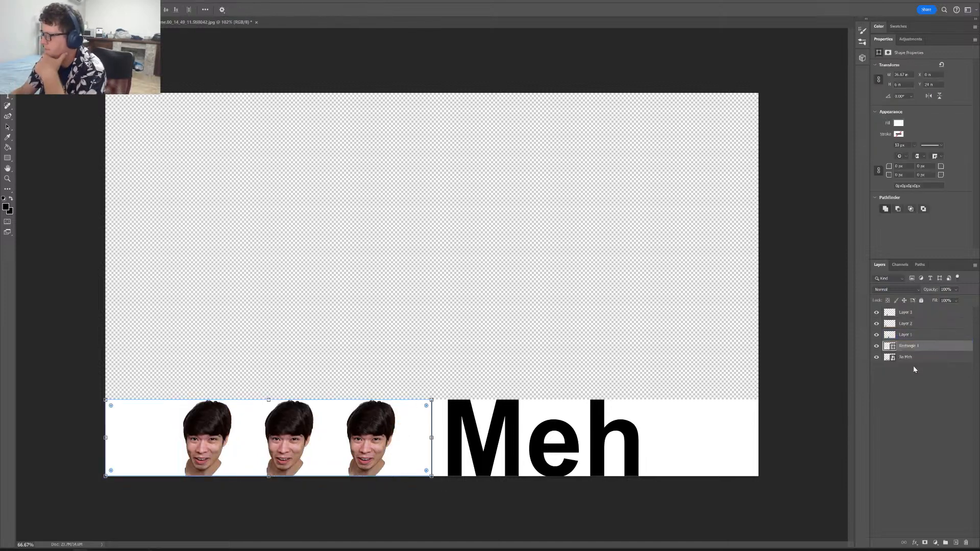
- Deselect the layer in the second Meh graphic and check the computer's Wi-Fi connection and available networks
click(609, 291)
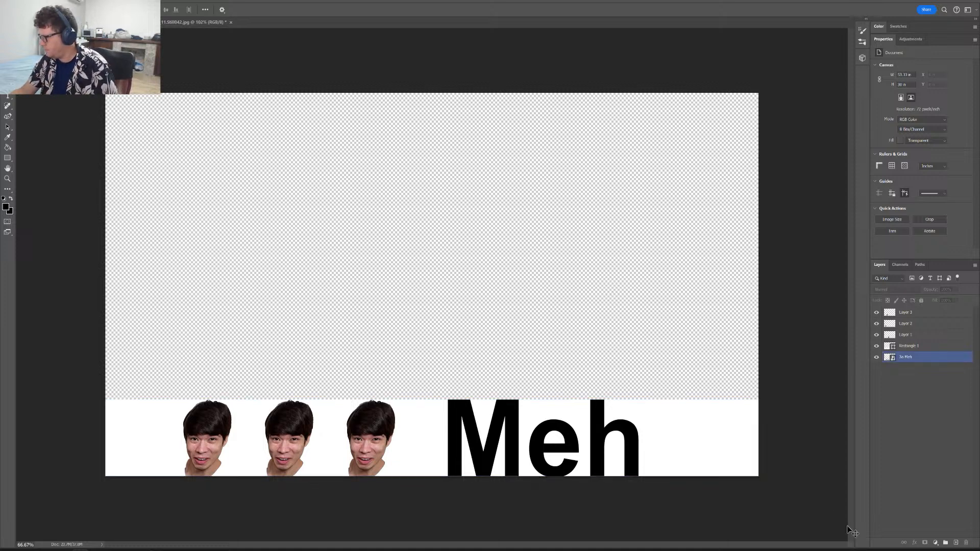
click(927, 550)
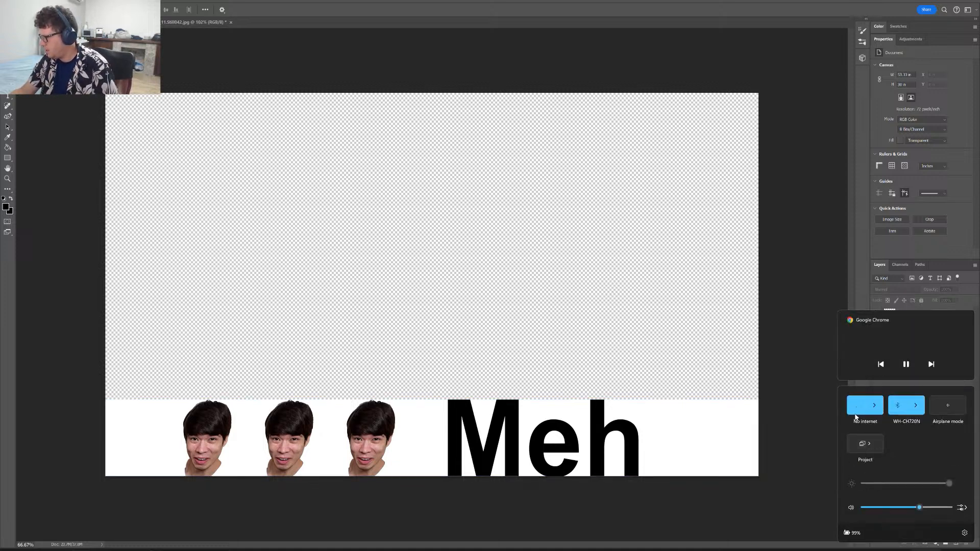
click(878, 409)
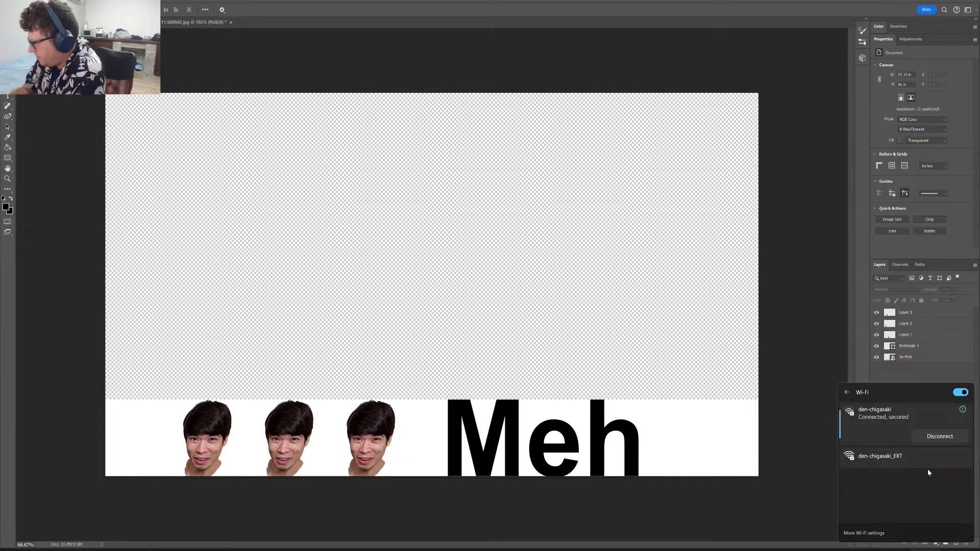
key(Escape)
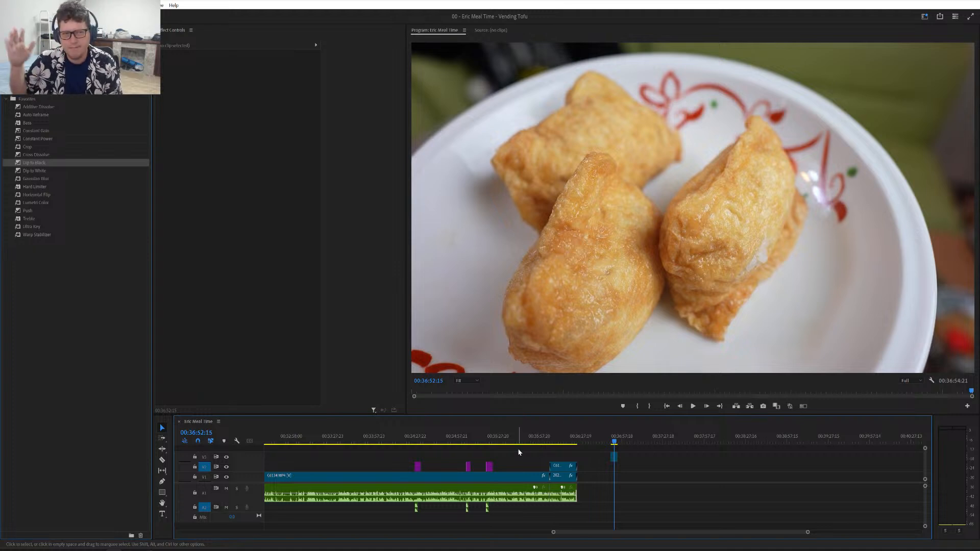
- Switch to Premiere Pro and move the playhead near the start of the long tasting clip, at about 00:15:44
scroll(506, 456, down, 2)
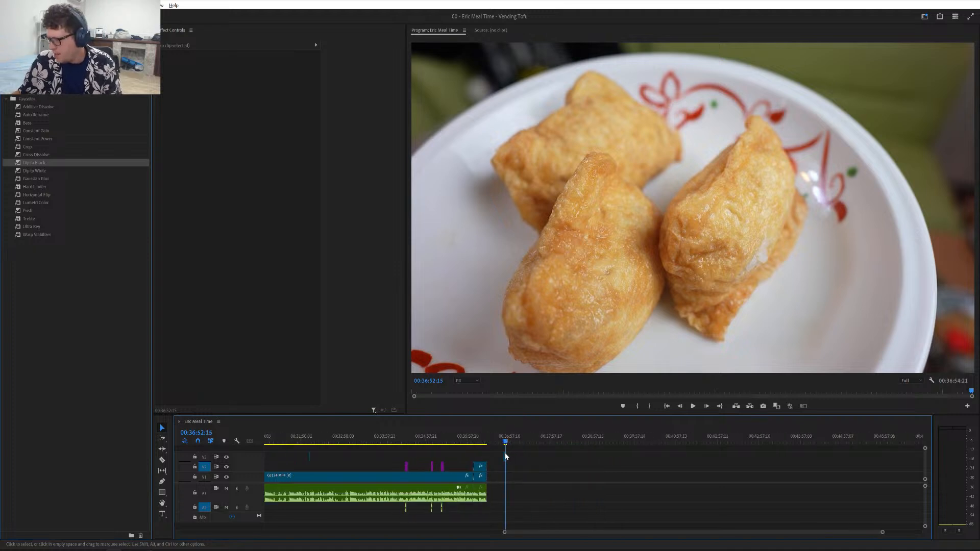
scroll(505, 456, down, 3)
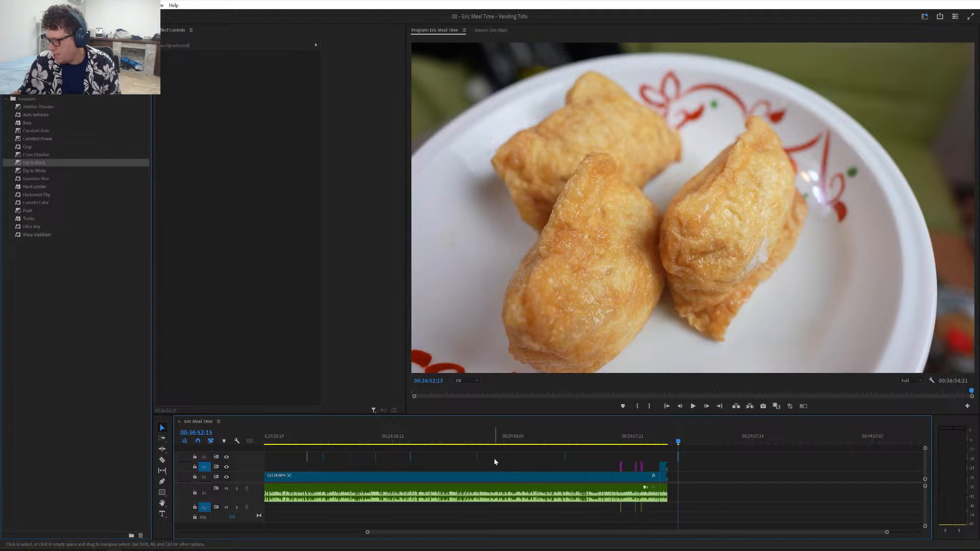
scroll(497, 457, up, 5)
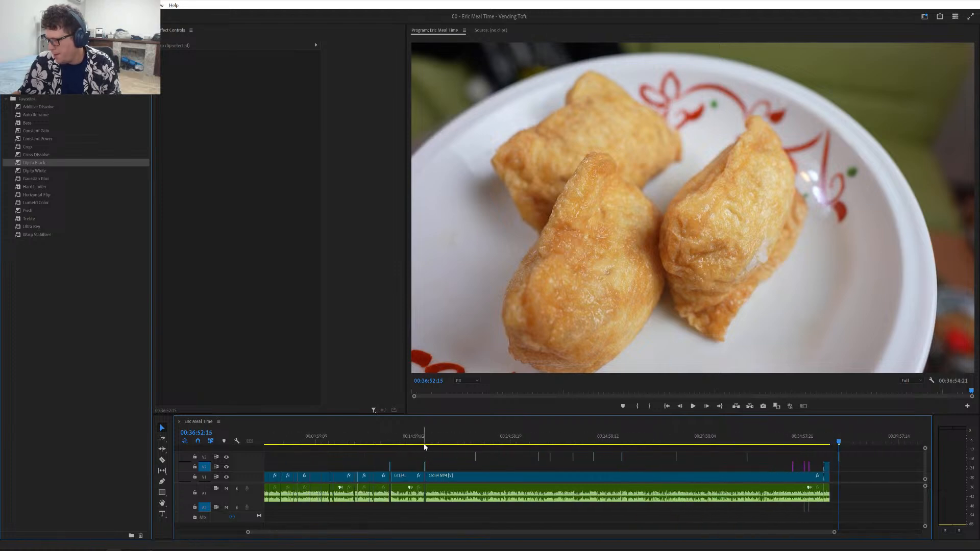
click(429, 442)
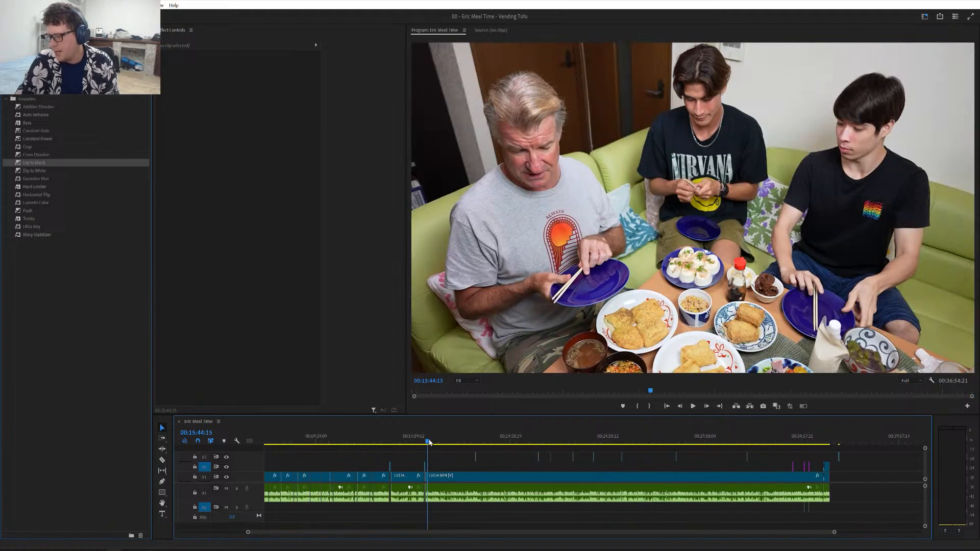
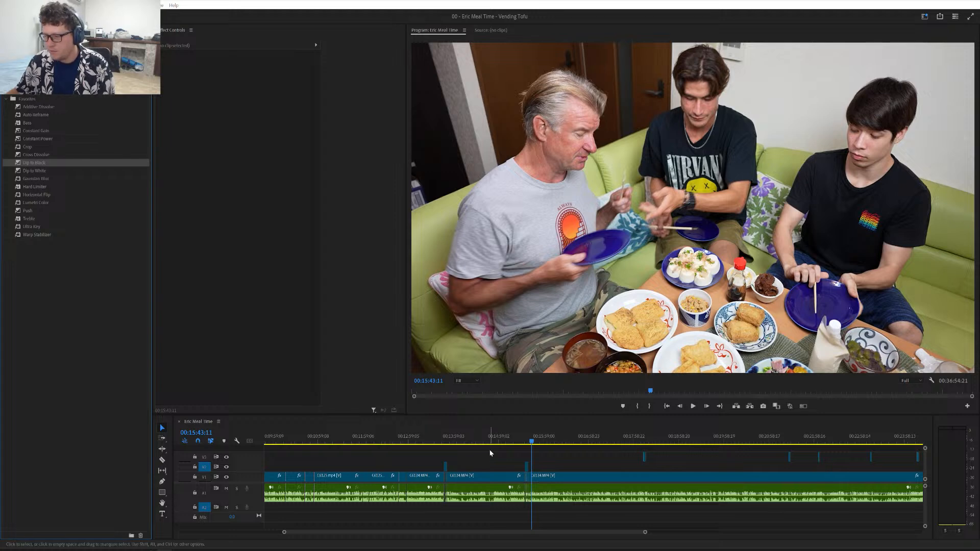
- Play back the cut from the white tofu close-up into the start of the long tasting clip
click(537, 442)
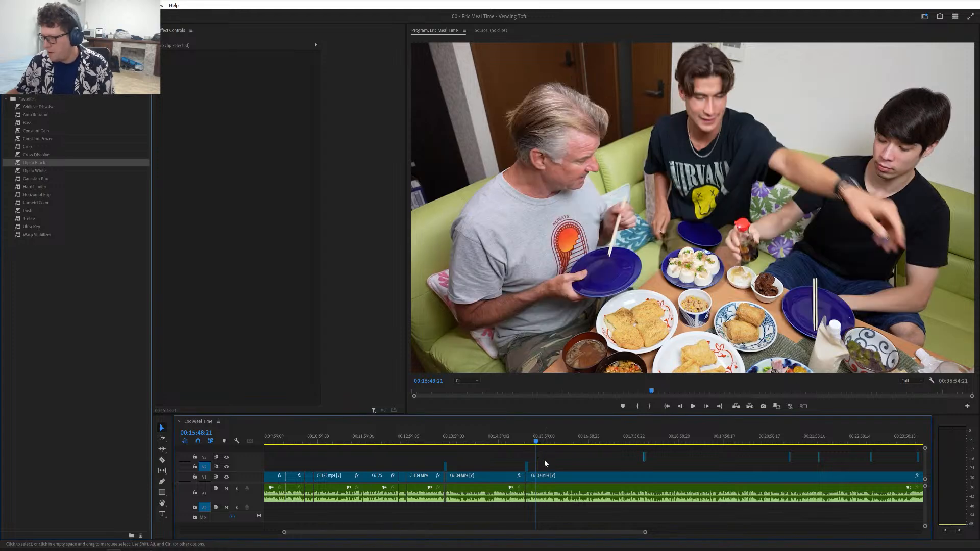
scroll(547, 458, up, 3)
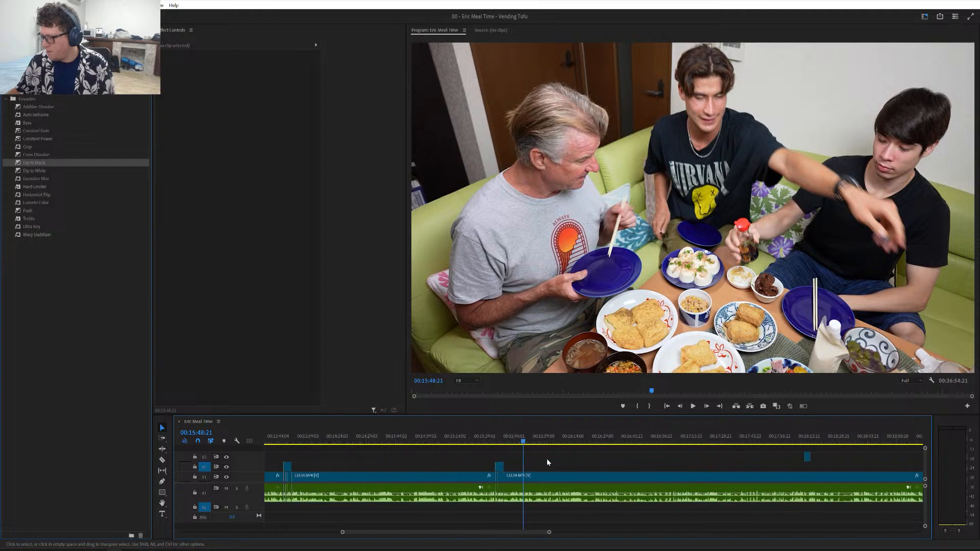
scroll(546, 459, down, 2)
click(431, 440)
key(space)
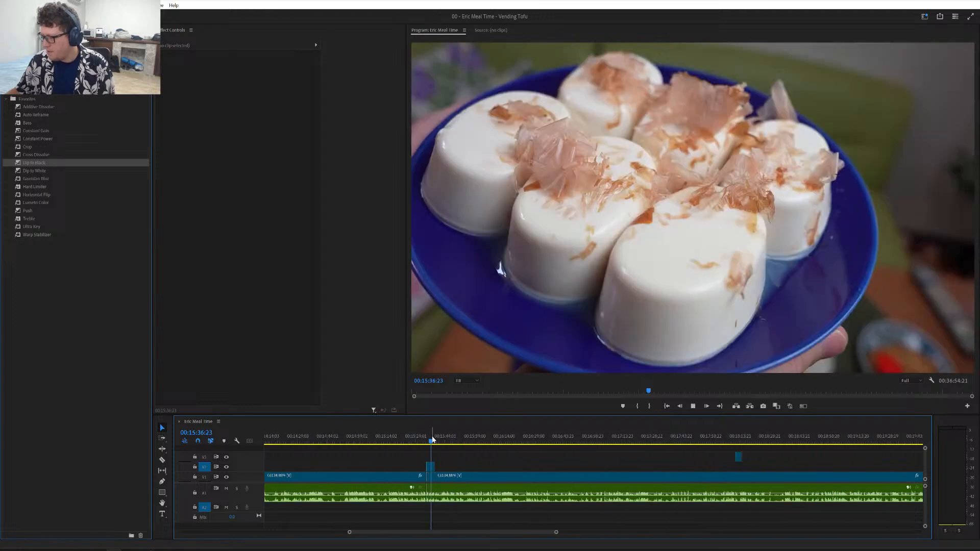
scroll(464, 470, up, 4)
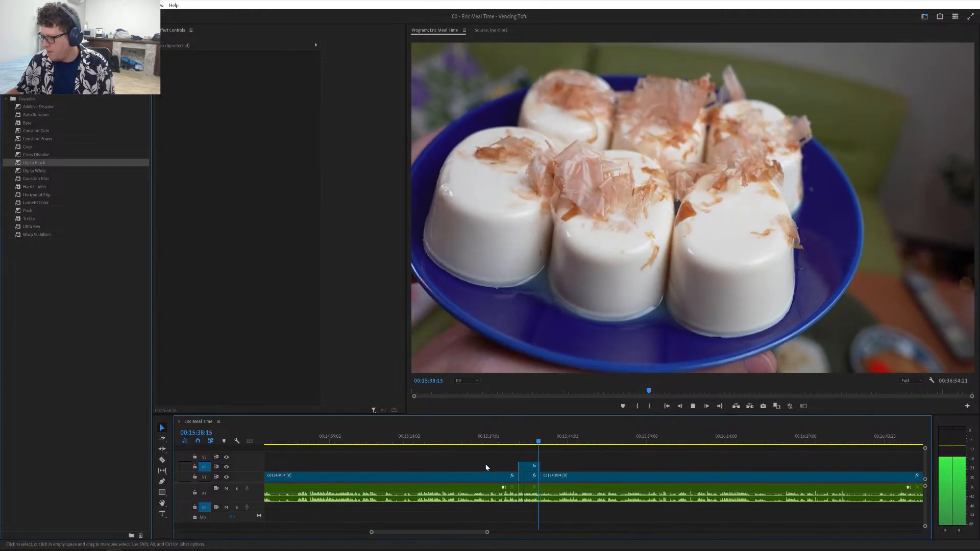
scroll(485, 465, down, 2)
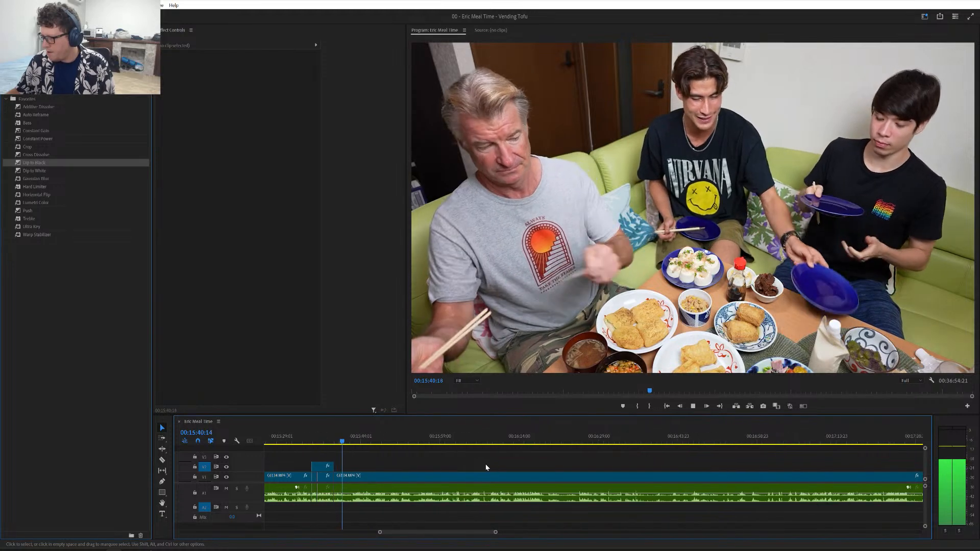
key(space)
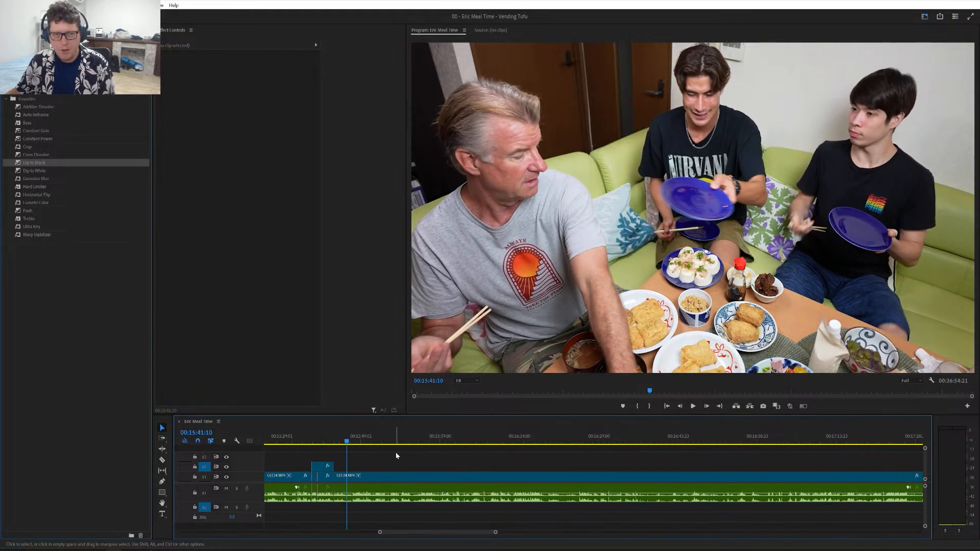
- Scrub through the end of the tasting clip and view the food still placed past the end at 00:36:51
scroll(397, 455, down, 6)
scroll(397, 455, down, 3)
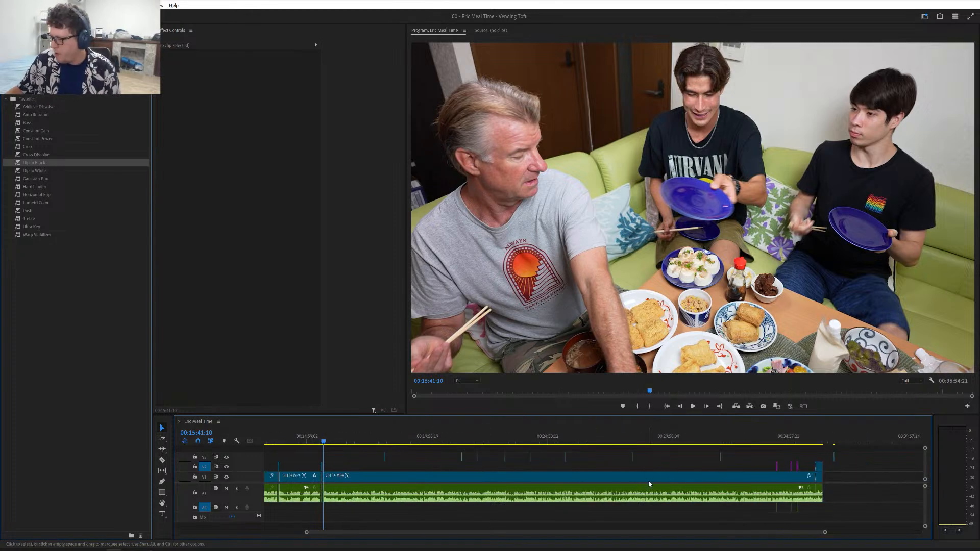
drag(771, 442, 805, 443)
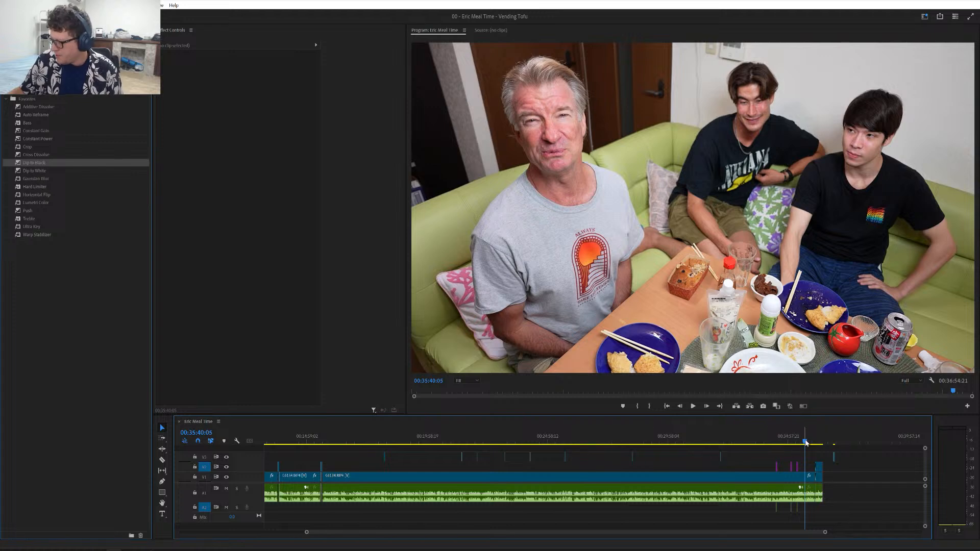
click(834, 443)
click(834, 443)
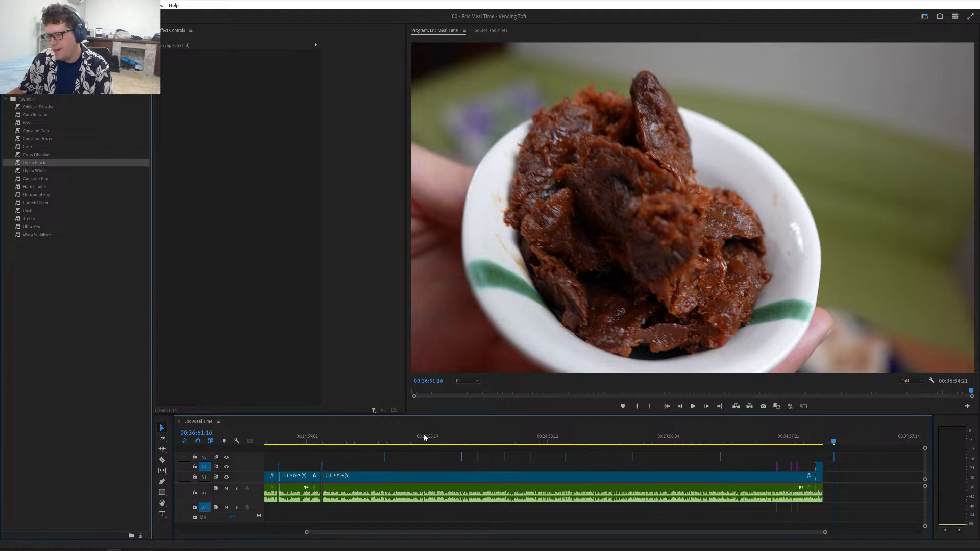
- Play the long tasting clip from its opening at about 00:15:38 through the tofu serving, stopping at 00:16:38
click(323, 435)
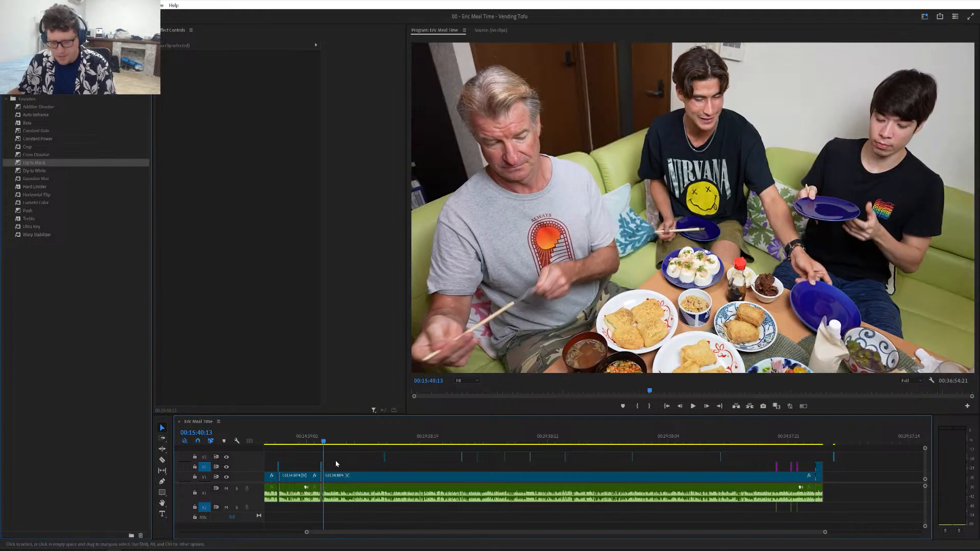
scroll(342, 464, up, 4)
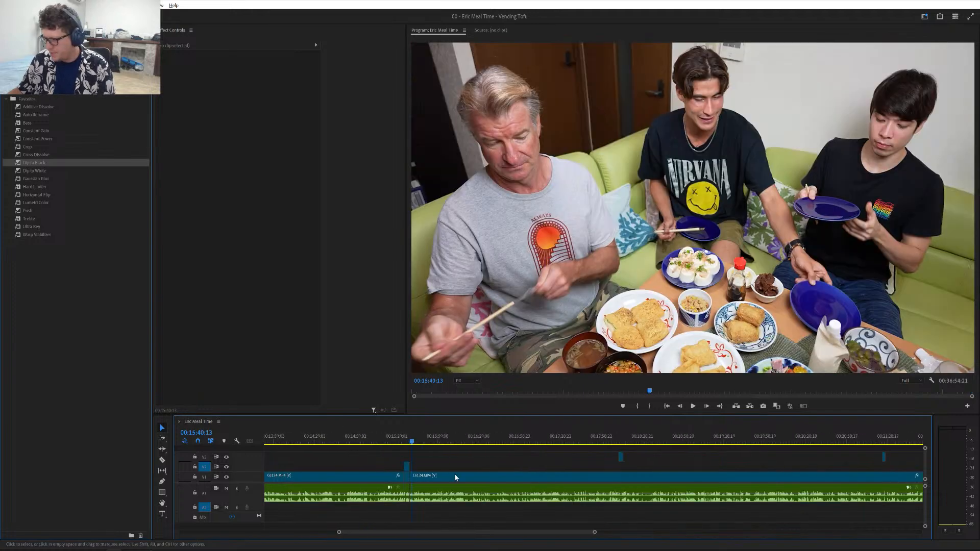
scroll(454, 476, up, 2)
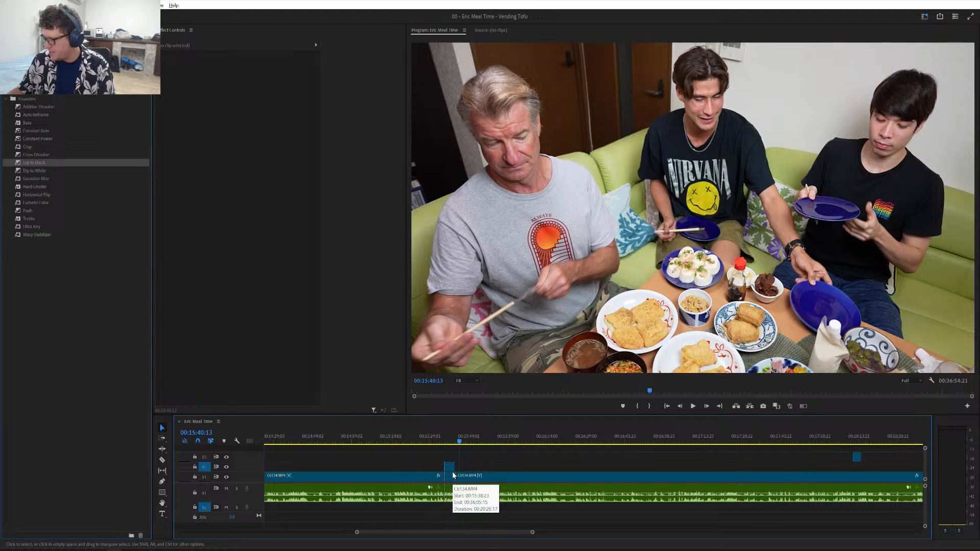
scroll(451, 472, down, 3)
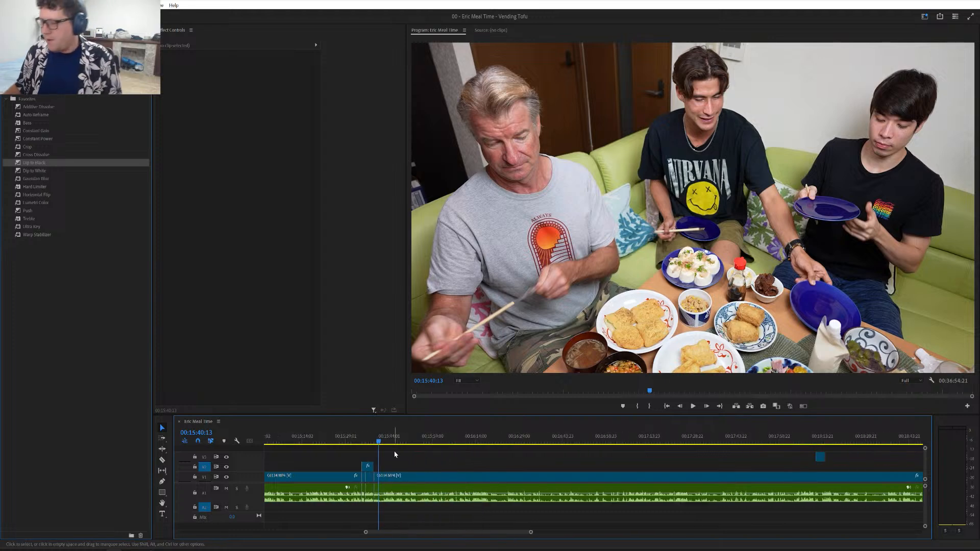
click(373, 441)
key(space)
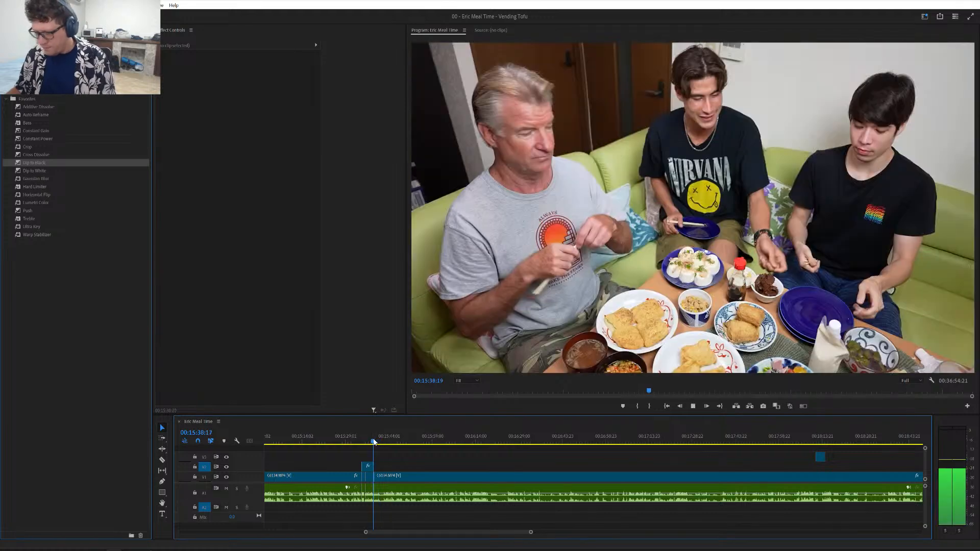
scroll(405, 472, down, 2)
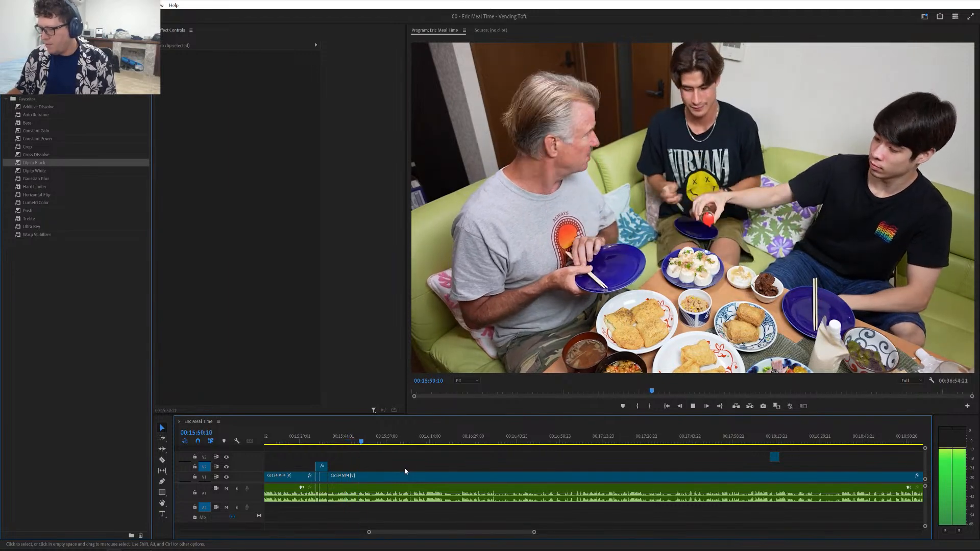
scroll(405, 472, down, 2)
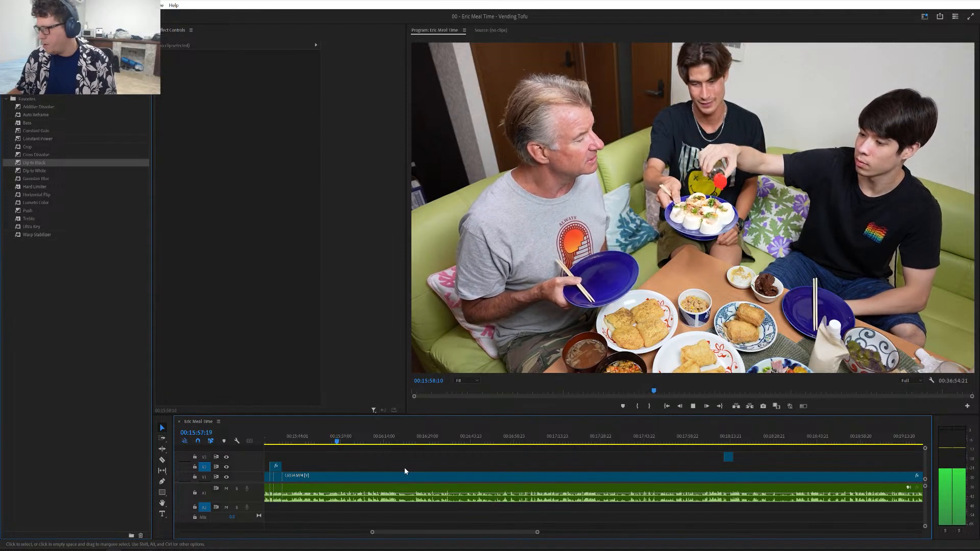
scroll(405, 472, down, 1)
scroll(405, 471, down, 4)
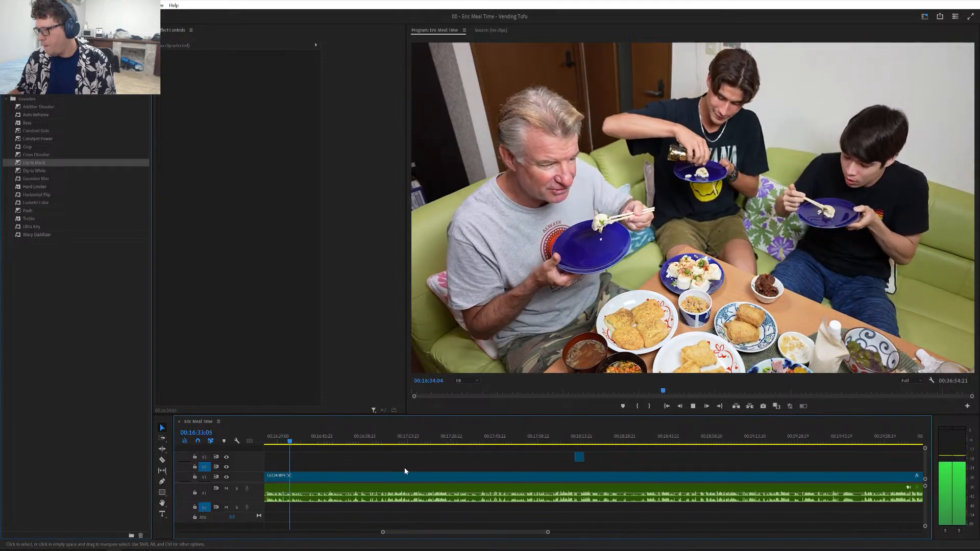
key(space)
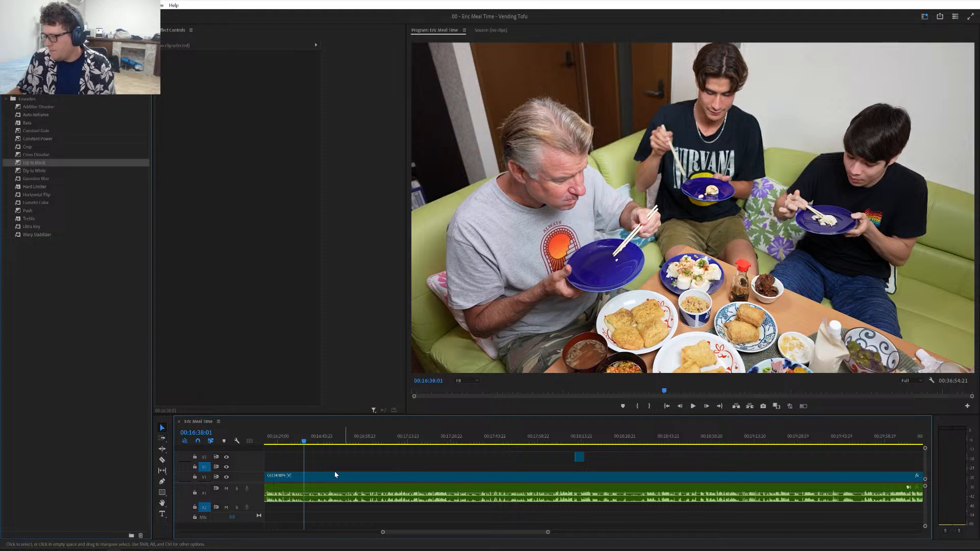
- Replay the tasting clip from about 00:16:34 and review the tofu tasting conversation
click(294, 439)
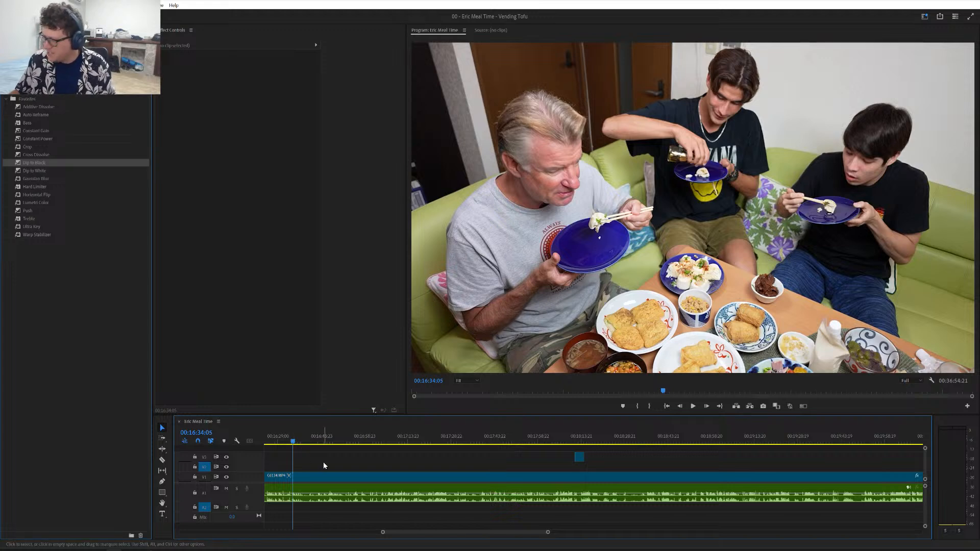
key(space)
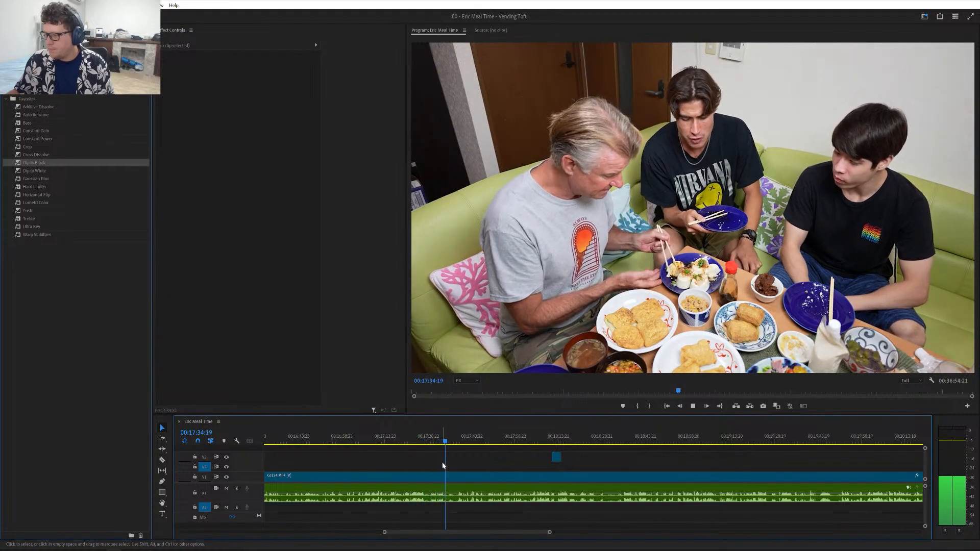
scroll(444, 466, down, 6)
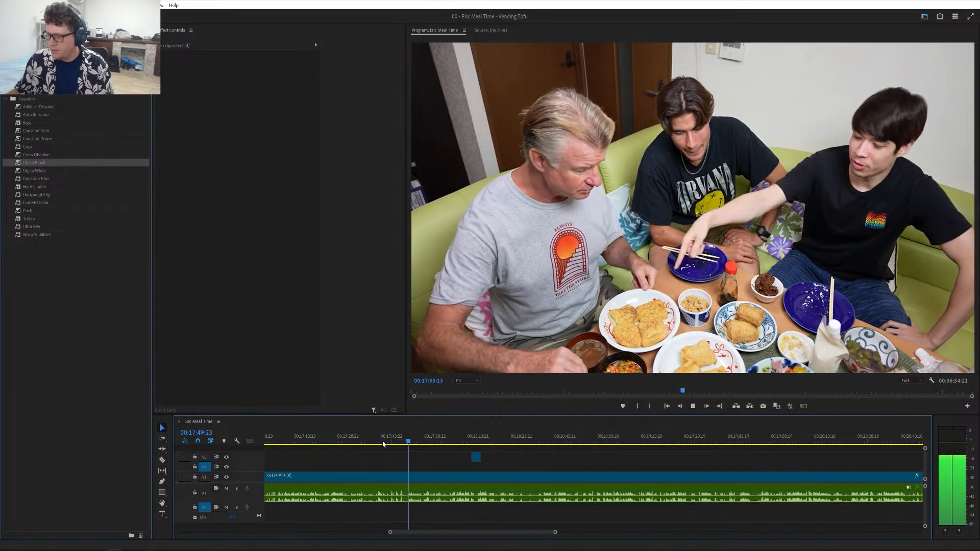
- Find the cut point in the main meal footage and split its video and audio at 00:17:41:01
click(383, 443)
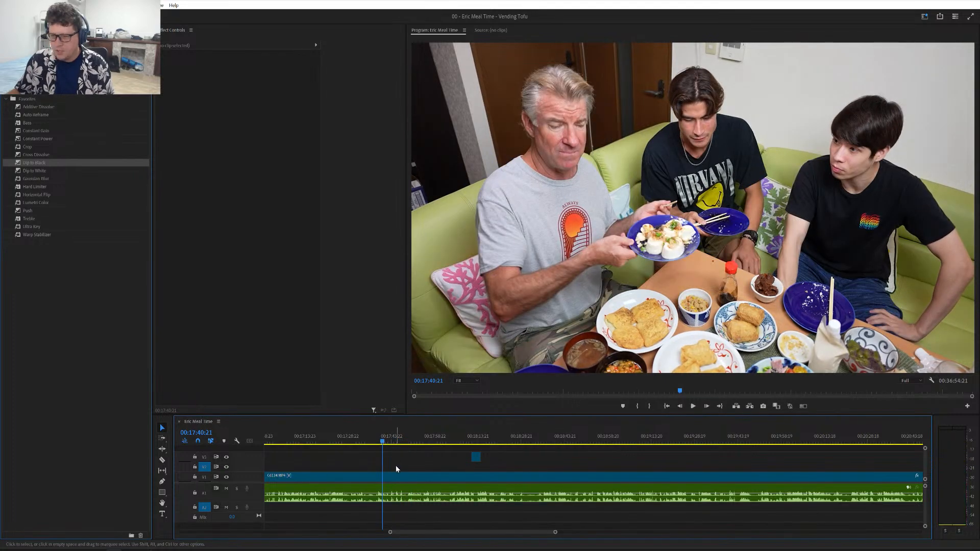
scroll(401, 478, up, 3)
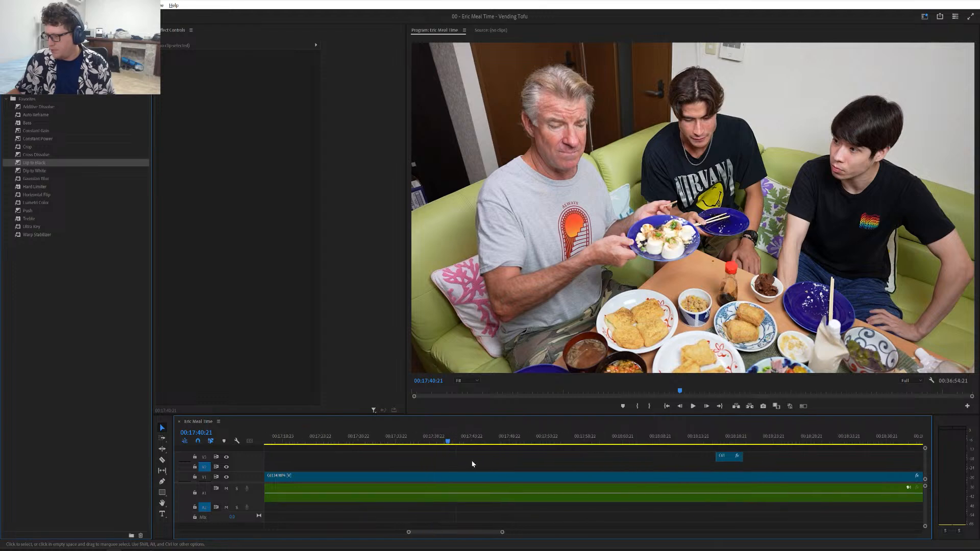
scroll(475, 464, up, 2)
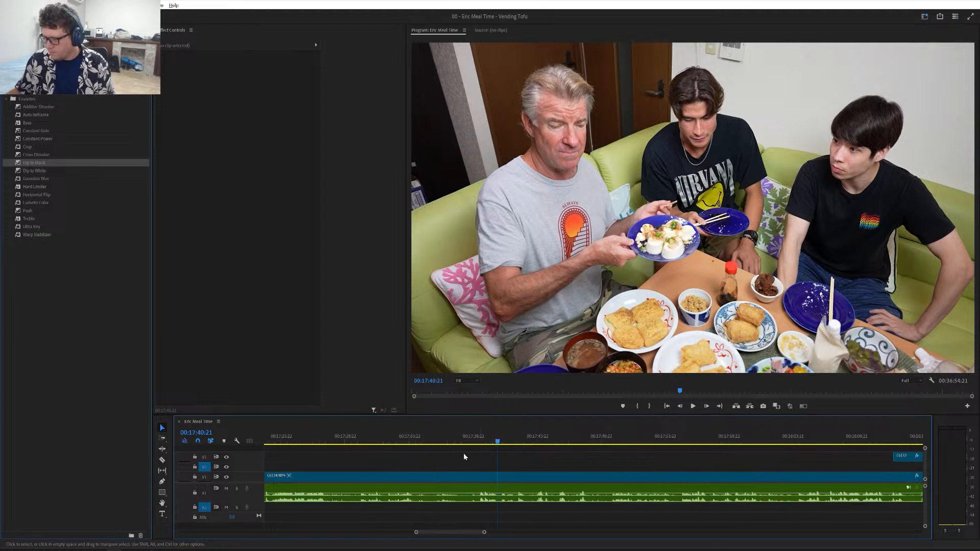
click(475, 440)
key(space)
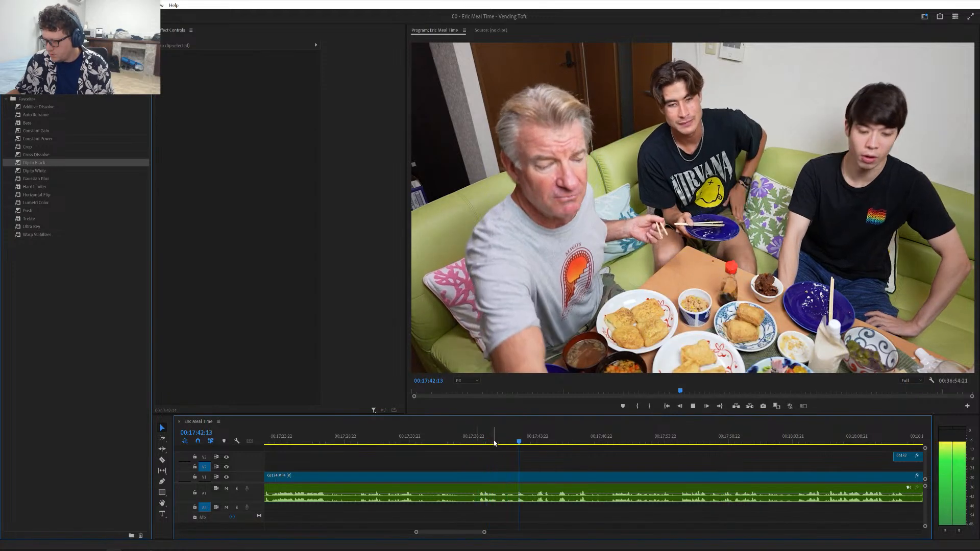
click(494, 442)
drag(494, 442, 500, 443)
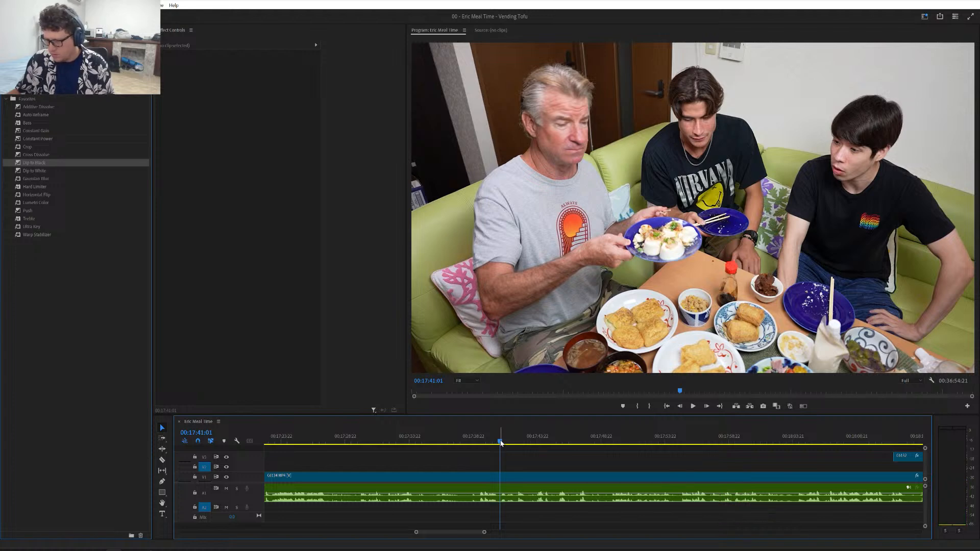
key(ctrl+k)
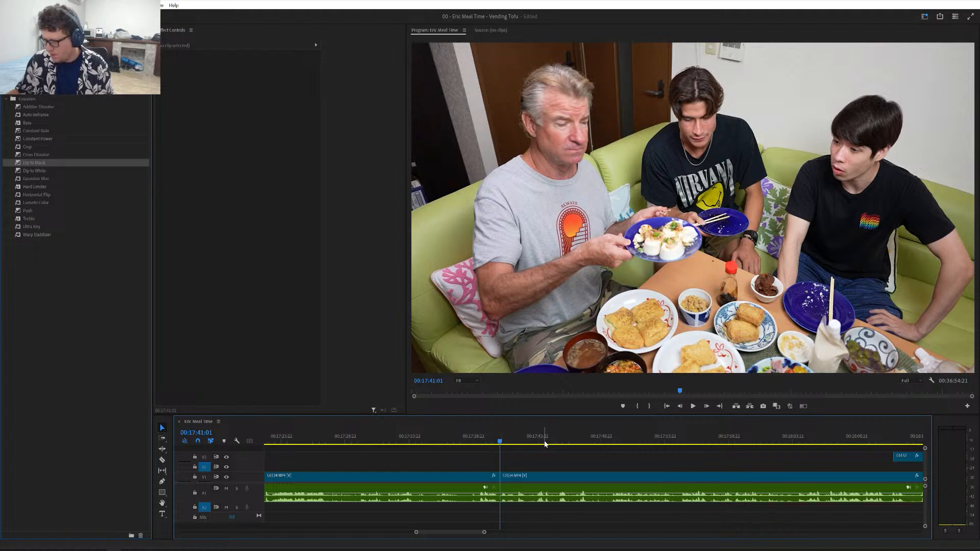
- Split the main clip at 00:17:49:15, ripple-delete the section back to the previous cut, and play across the join
click(606, 441)
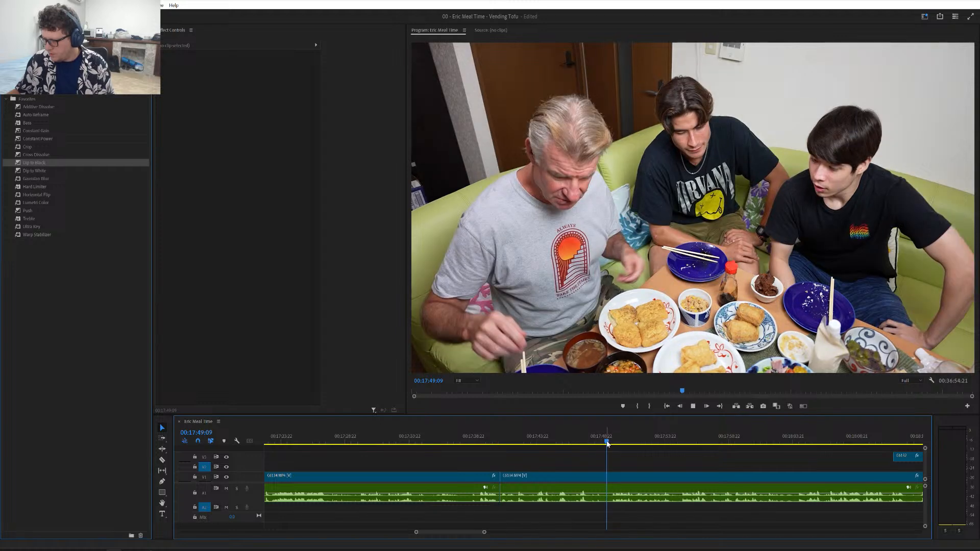
key(space)
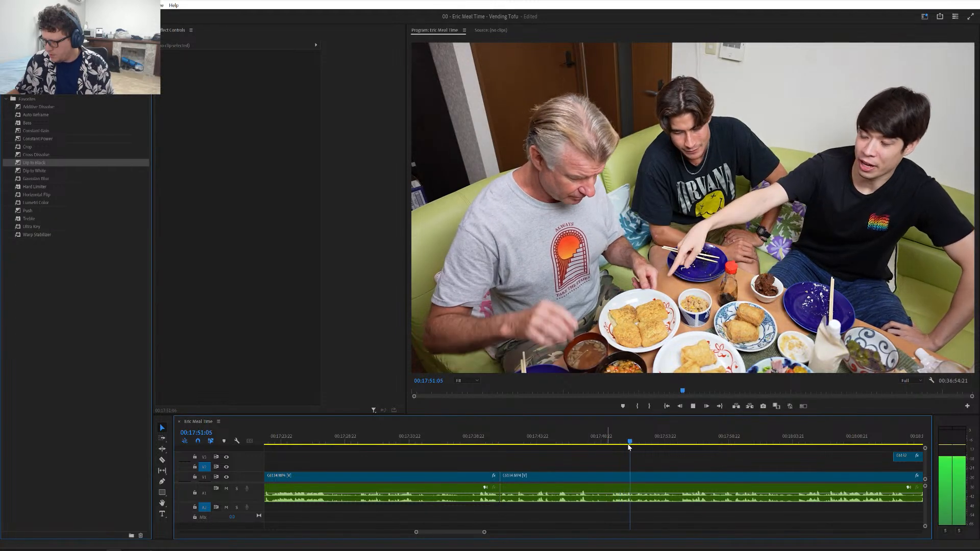
click(624, 443)
drag(624, 443, 612, 444)
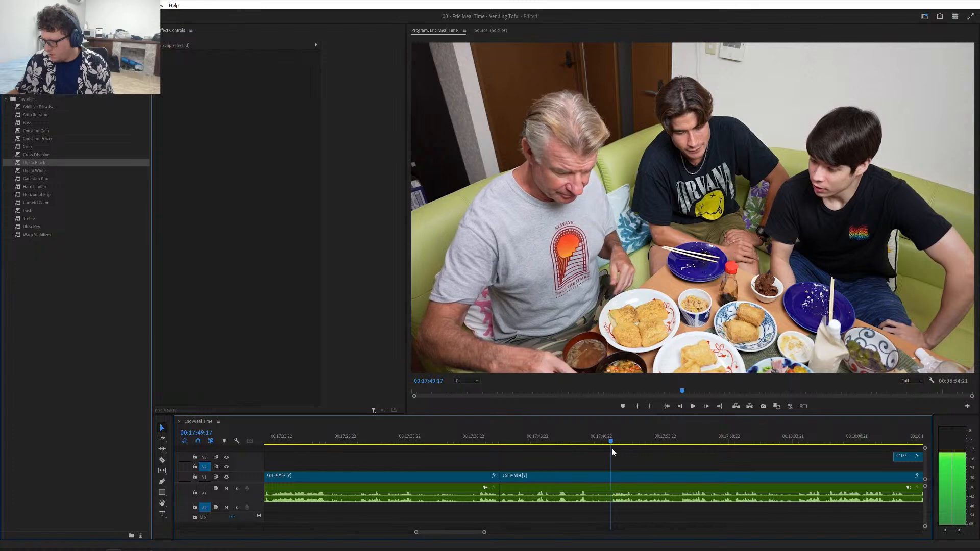
key(ctrl+k)
click(589, 476)
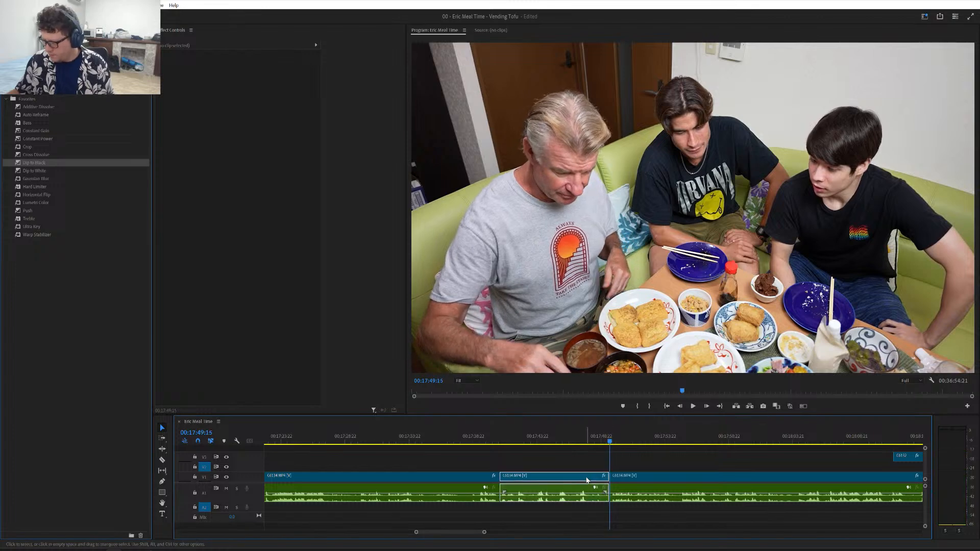
key(shift+Delete)
key(Up)
key(space)
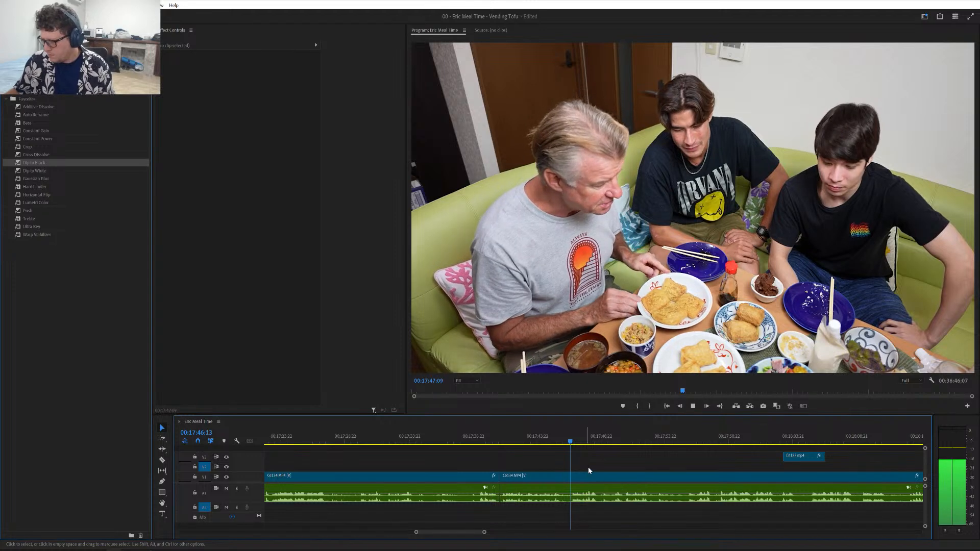
key(space)
- Replay the footage following the join and split the main clip at 00:17:45:19
click(575, 440)
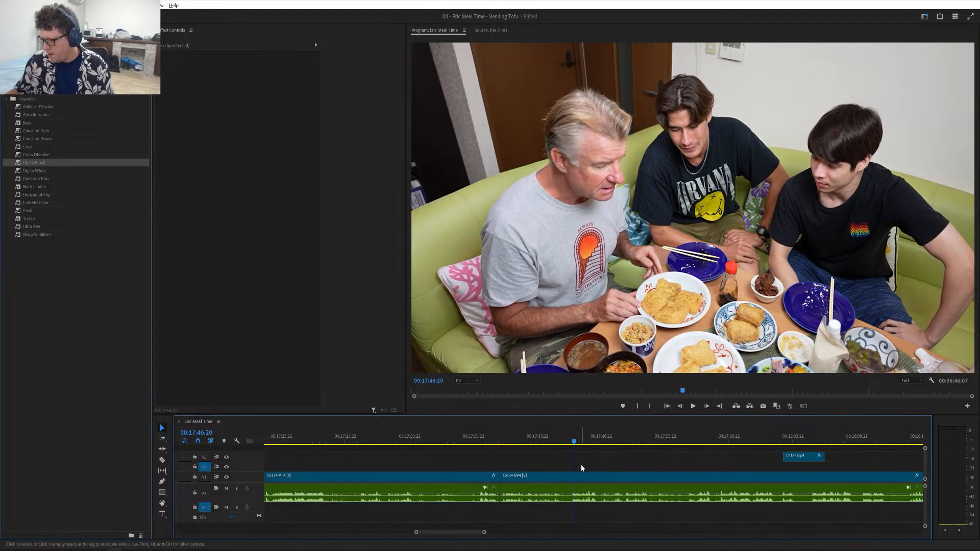
key(=)
scroll(581, 464, down, 3)
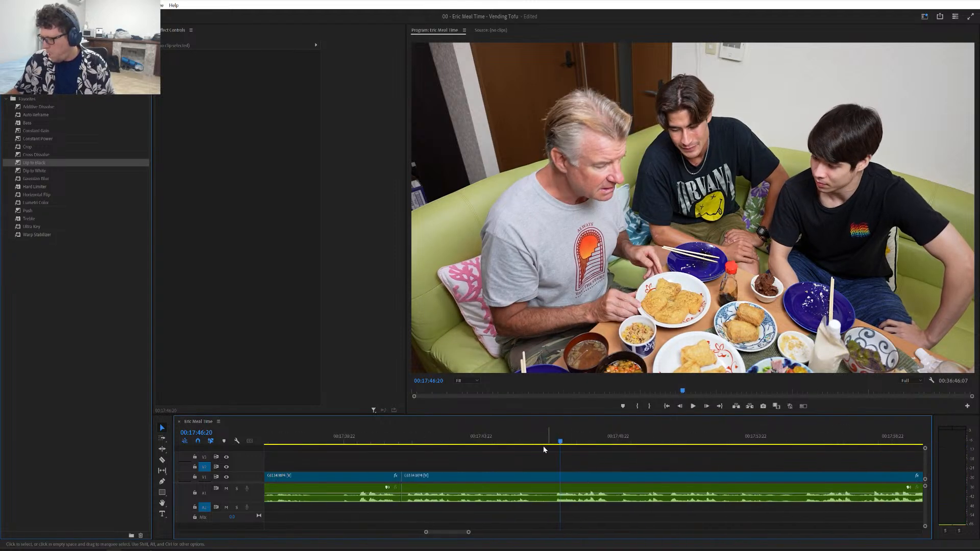
drag(487, 442, 438, 443)
key(space)
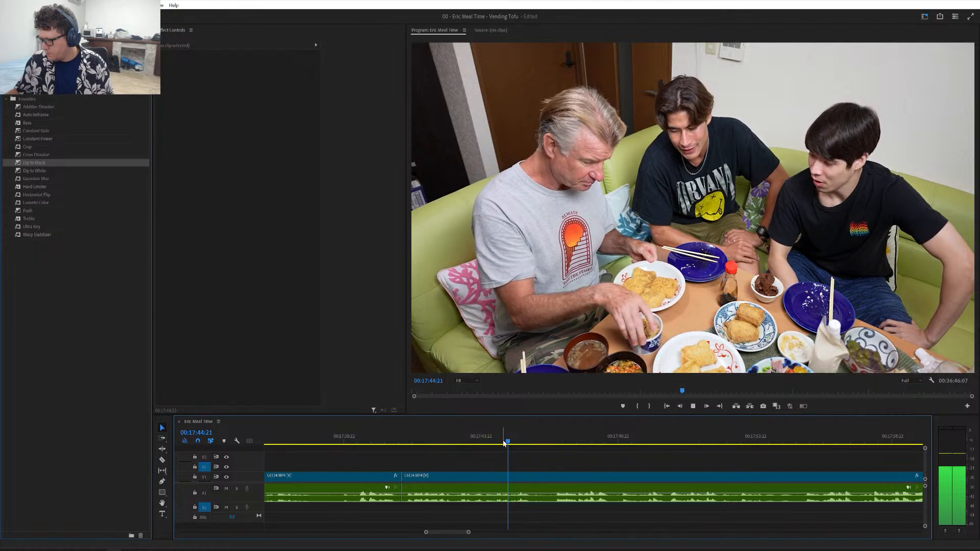
drag(517, 444, 534, 447)
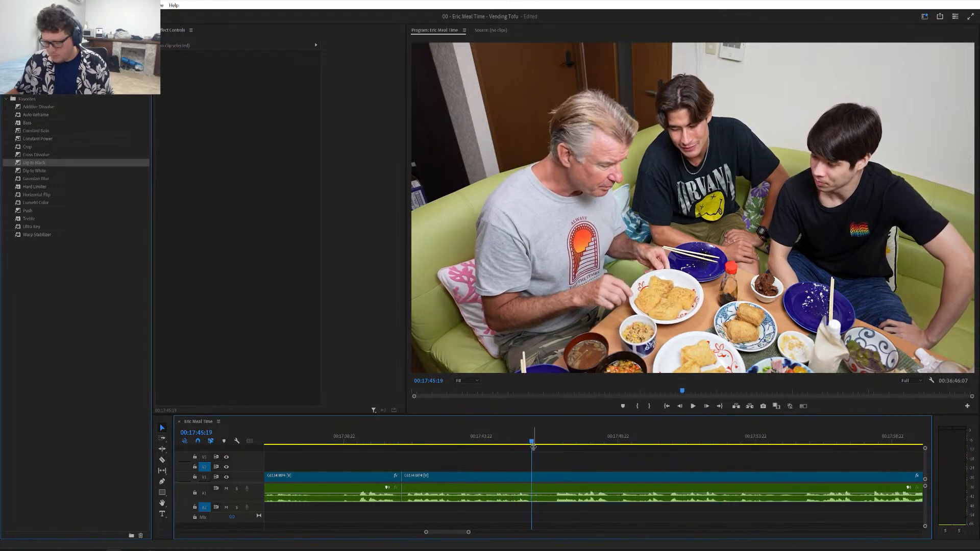
key(ctrl+k)
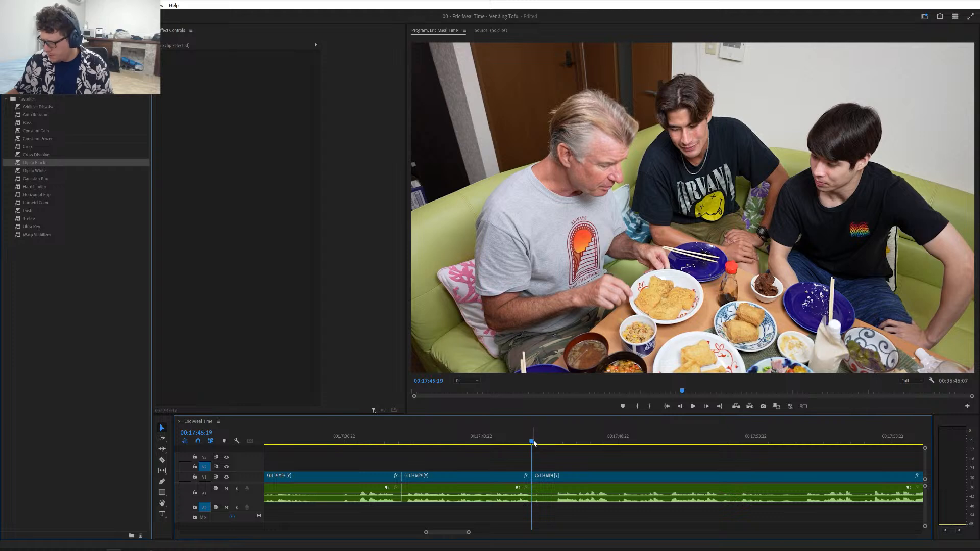
- Split the main clip at about 00:17:47:04 and at 00:17:47:11, ripple-delete everything from 00:17:45:19 to there, and play the join
drag(534, 445, 570, 458)
key(ctrl+k)
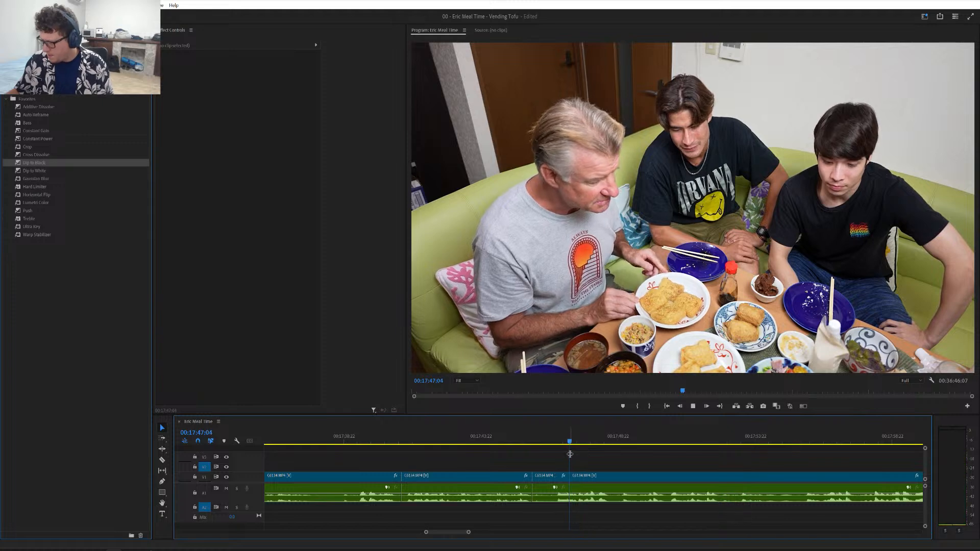
key(space)
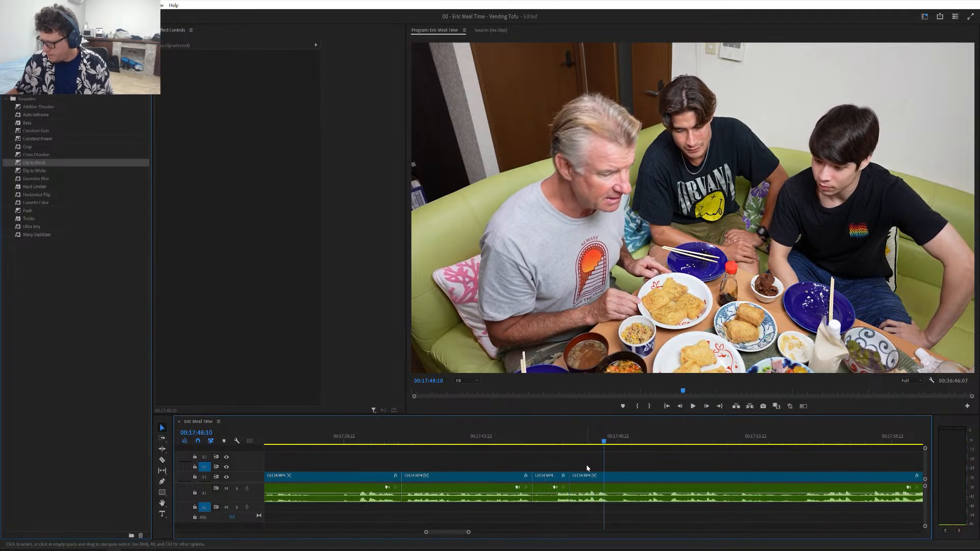
drag(577, 444, 574, 475)
key(ctrl+k)
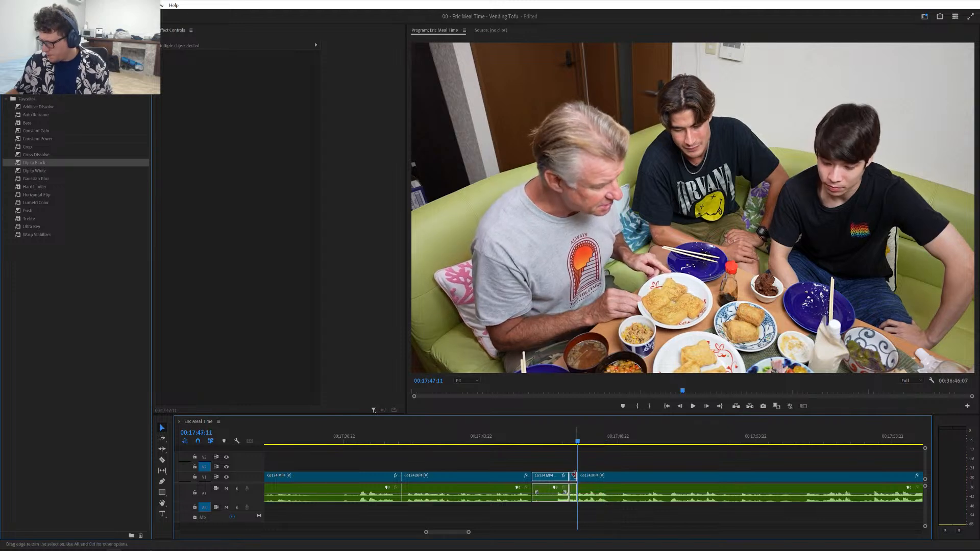
key(shift+Delete)
key(space)
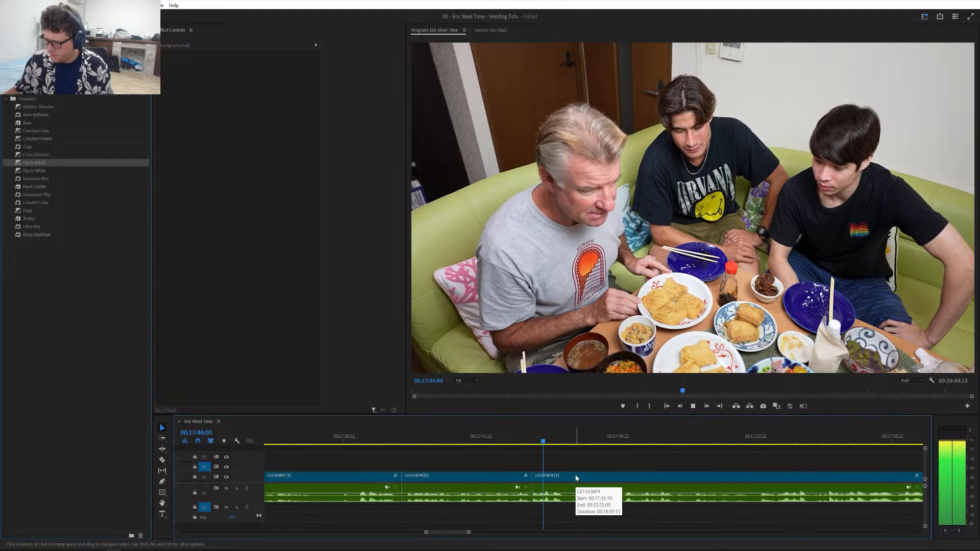
key(space)
- Move the close-up food clip from V3 to V2 above the short segment starting at 00:17:41:01, extending it to cover that segment
key(minus)
key(minus)
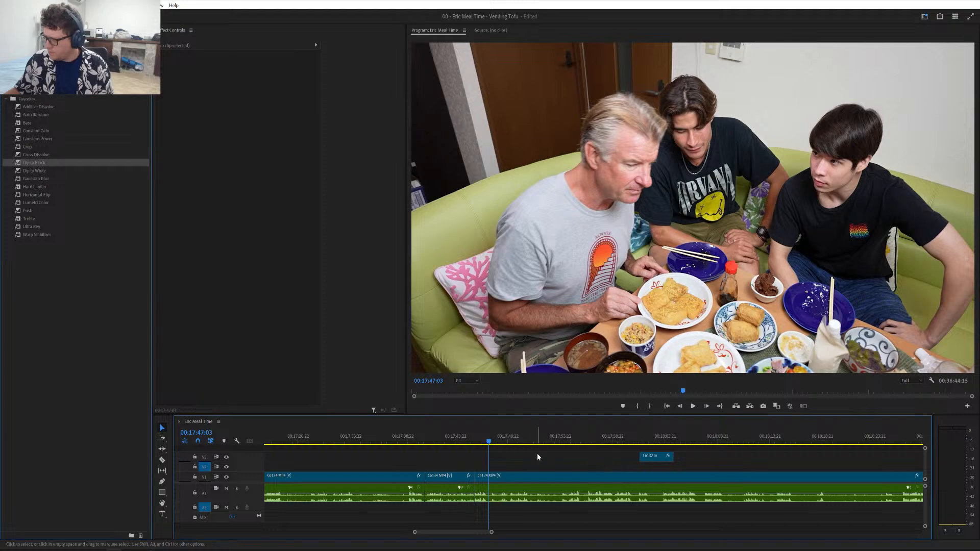
drag(513, 443, 603, 452)
drag(615, 451, 714, 468)
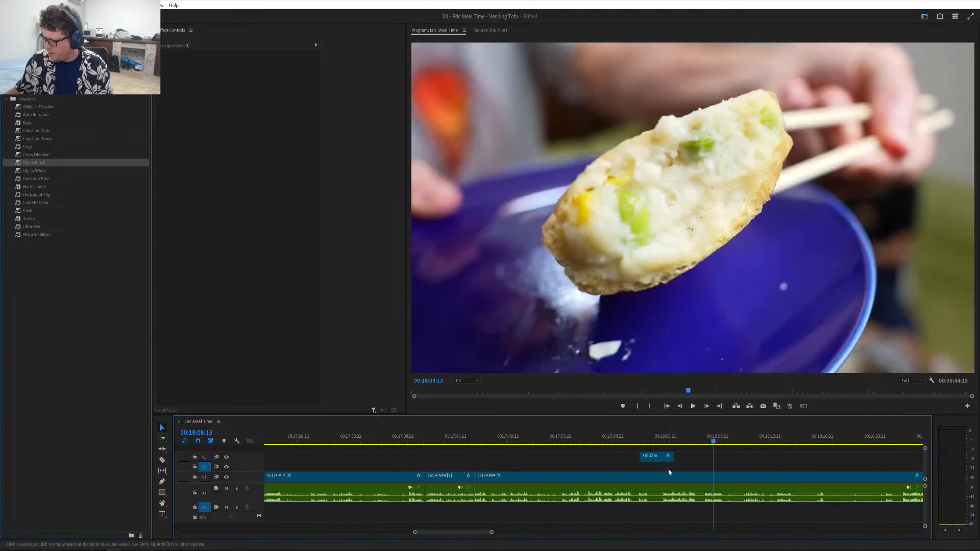
drag(650, 461, 473, 467)
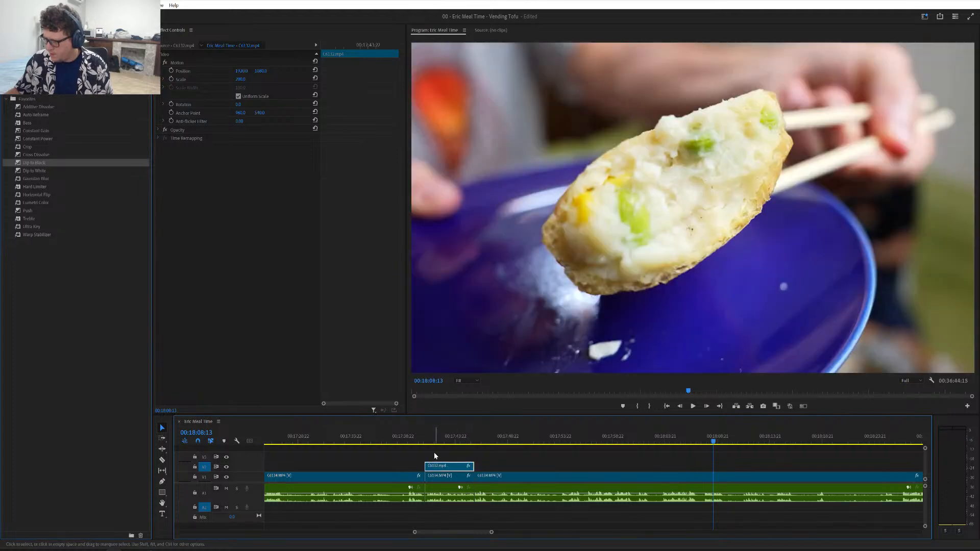
- Play back the edited section with the close-up overlay, starting shortly before the 00:17:41:01 cut, and check the surrounding timeline
click(413, 435)
key(space)
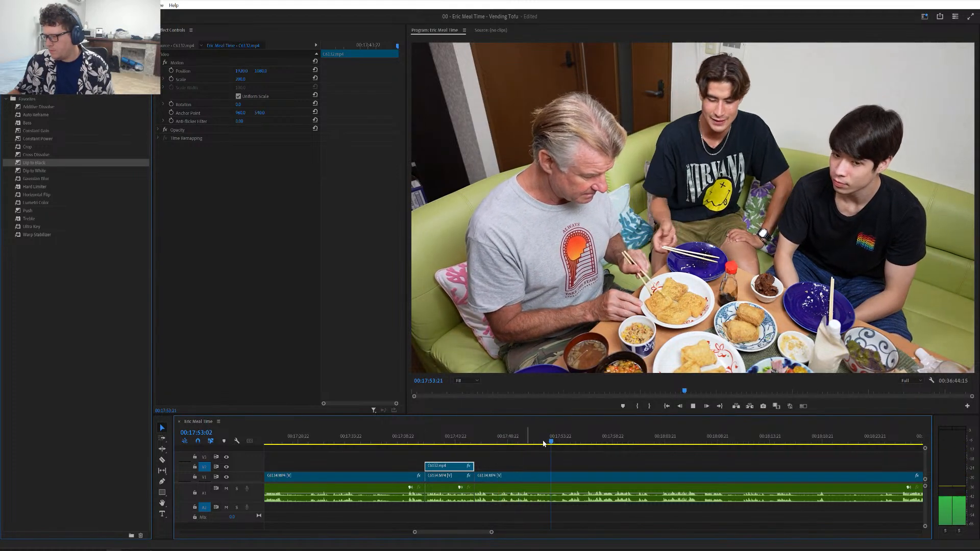
key(space)
key(minus)
key(minus)
key(minus)
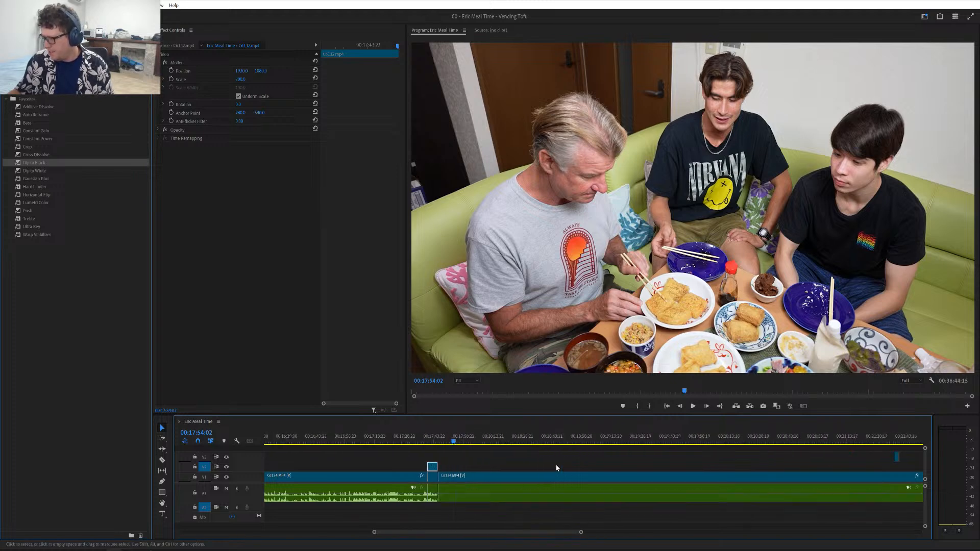
key(equal)
key(equal)
scroll(556, 464, down, 1)
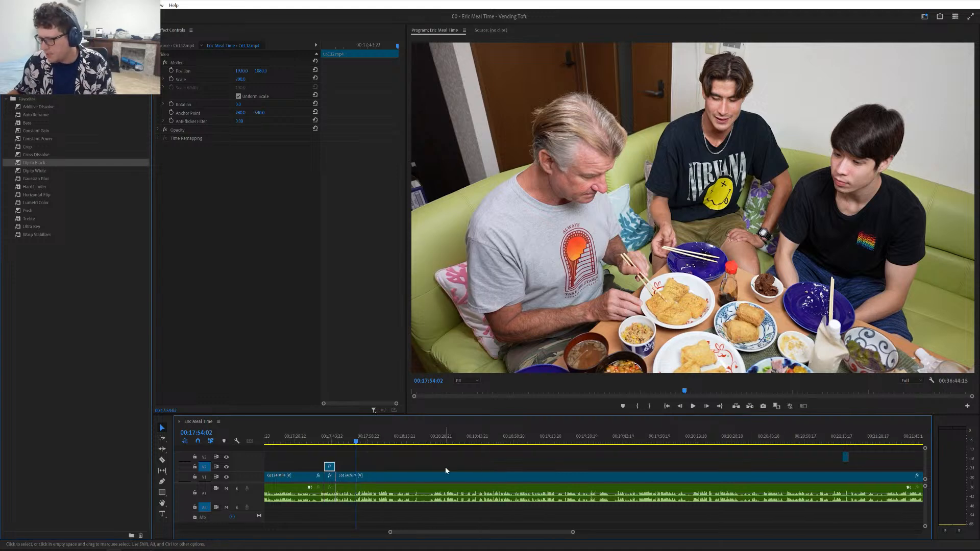
- Review the uncut meal footage from 00:17:54:02, replay it from 00:19:02:20, and return to 00:19:31:04
key(space)
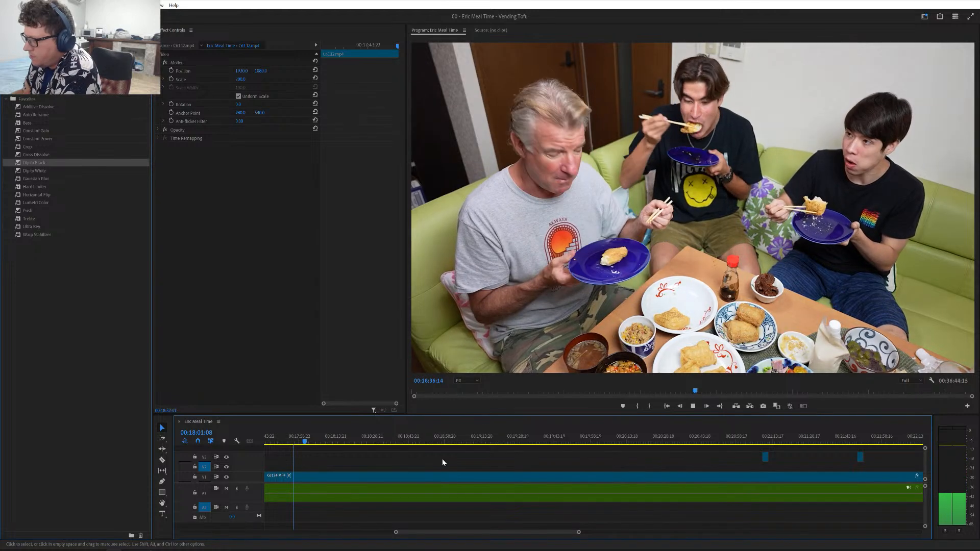
click(693, 406)
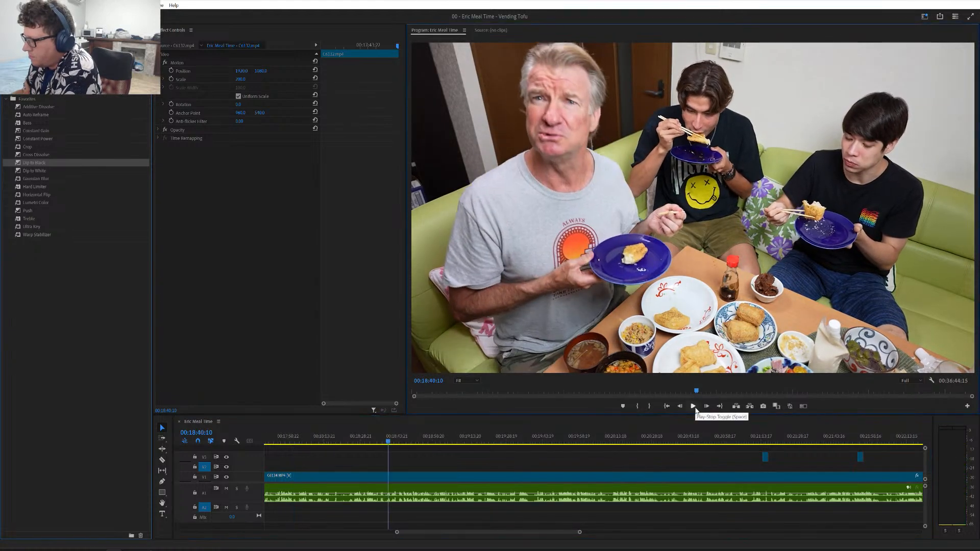
scroll(638, 456, down, 3)
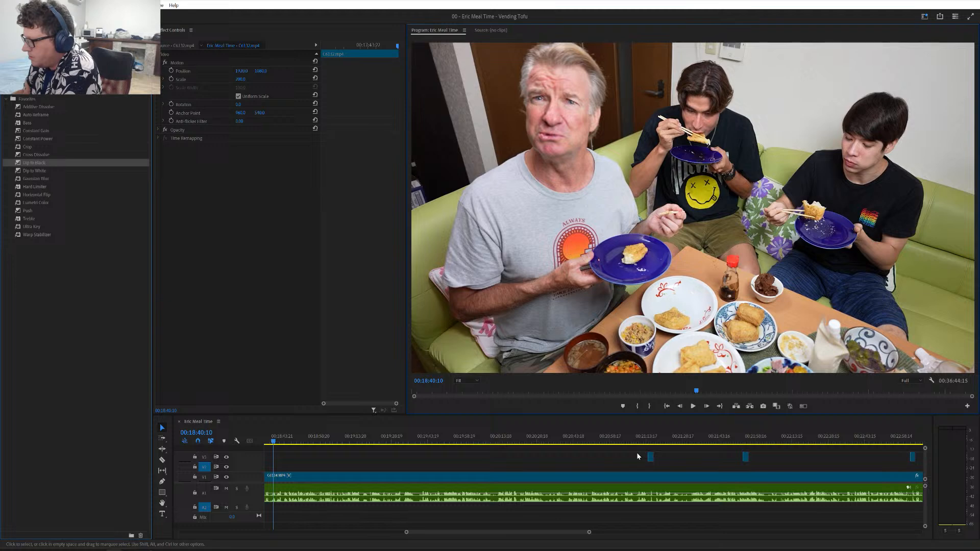
click(694, 407)
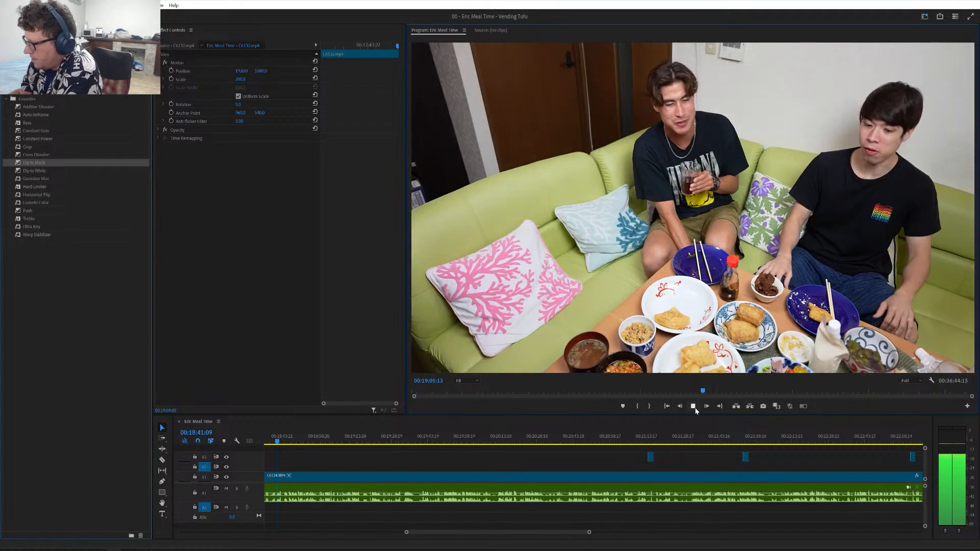
click(694, 407)
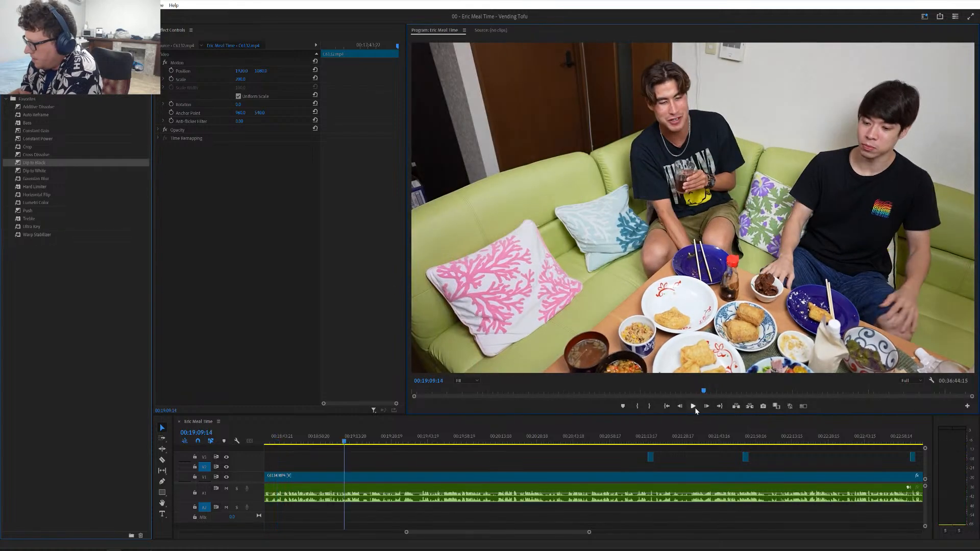
click(329, 442)
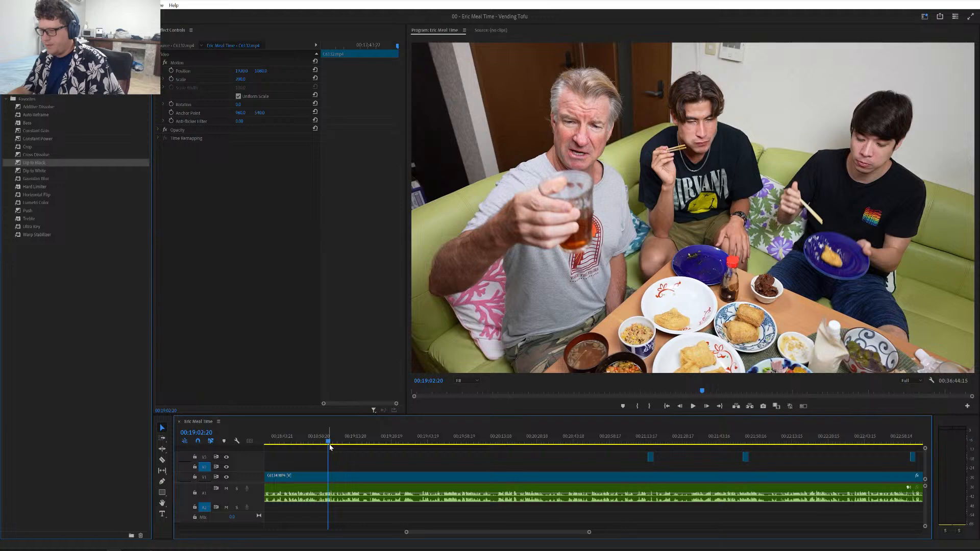
key(space)
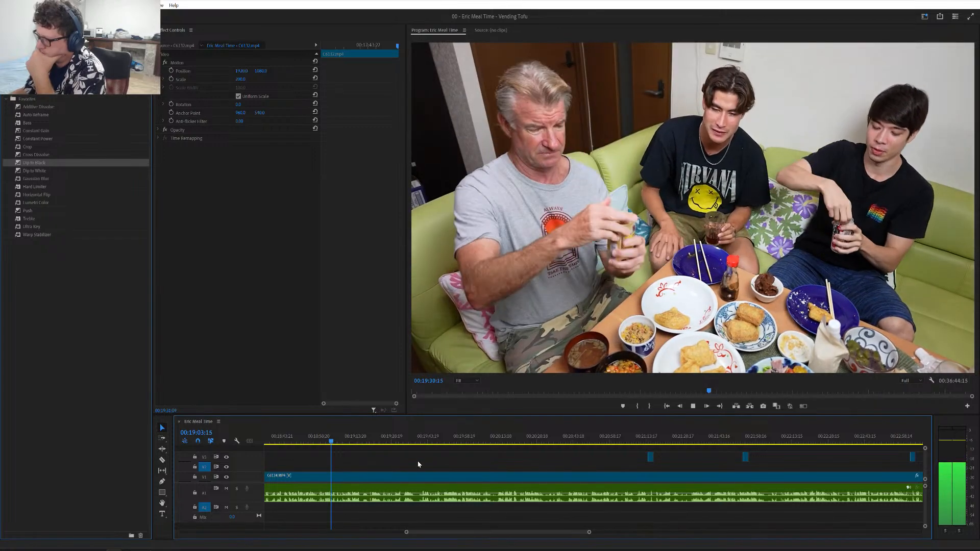
click(689, 407)
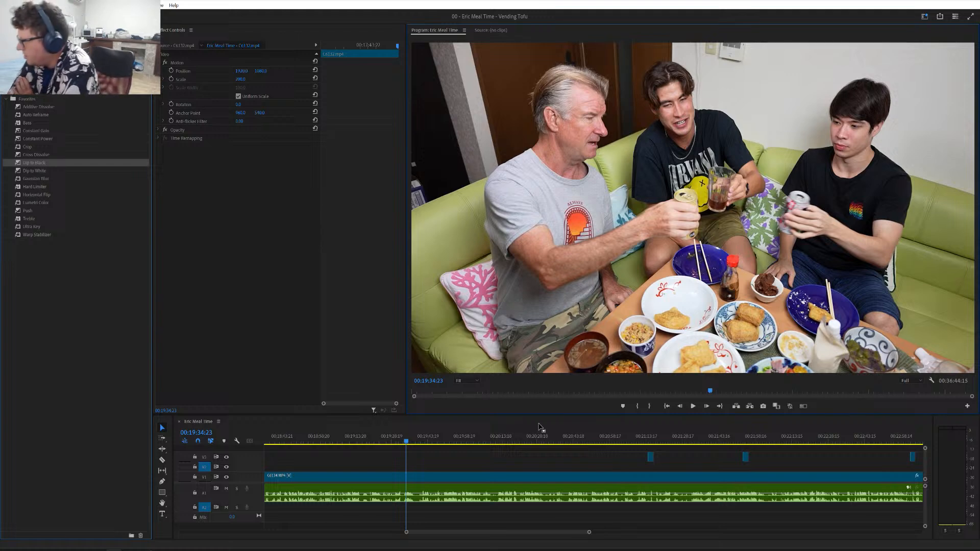
click(398, 442)
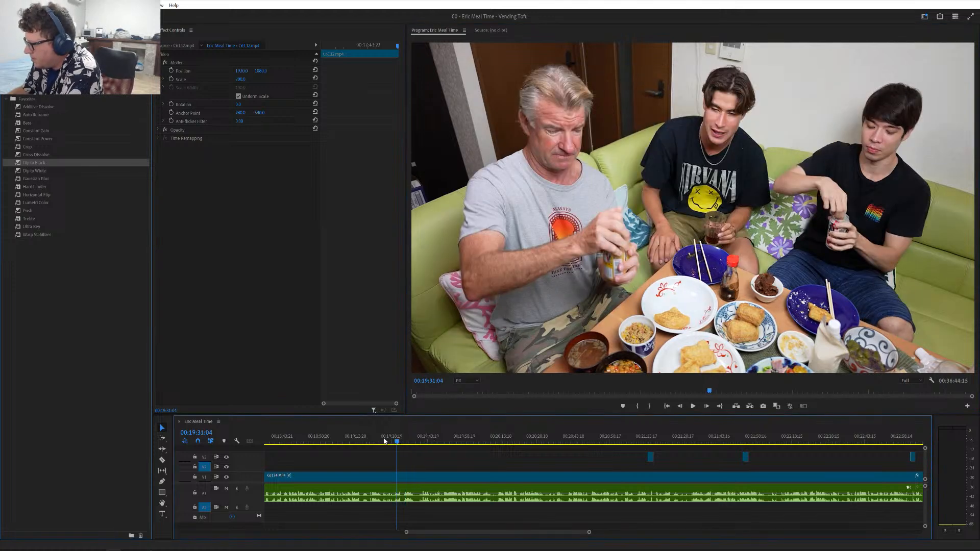
- Review the uncut meal footage from 00:19:22:12 through to about 00:20:24:09 for sections to cut
click(384, 442)
click(377, 441)
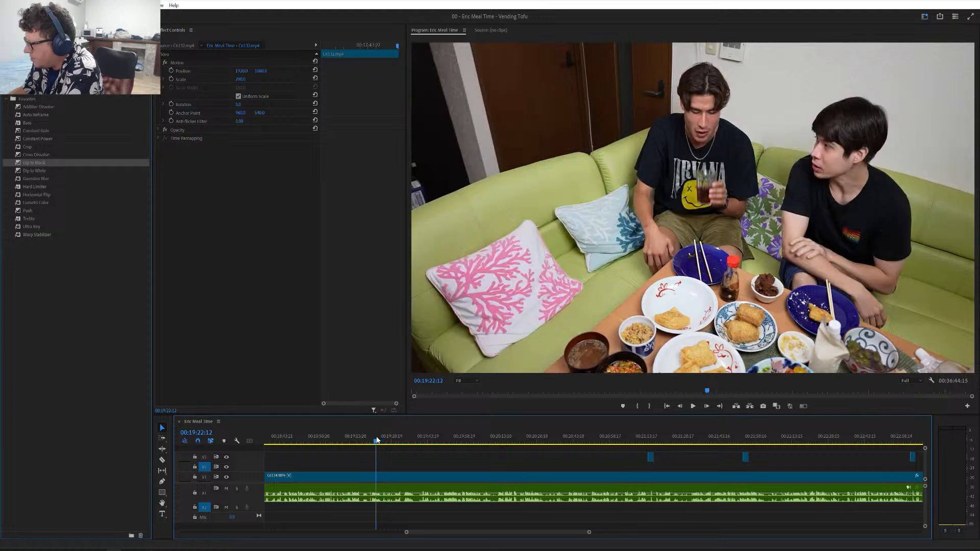
key(space)
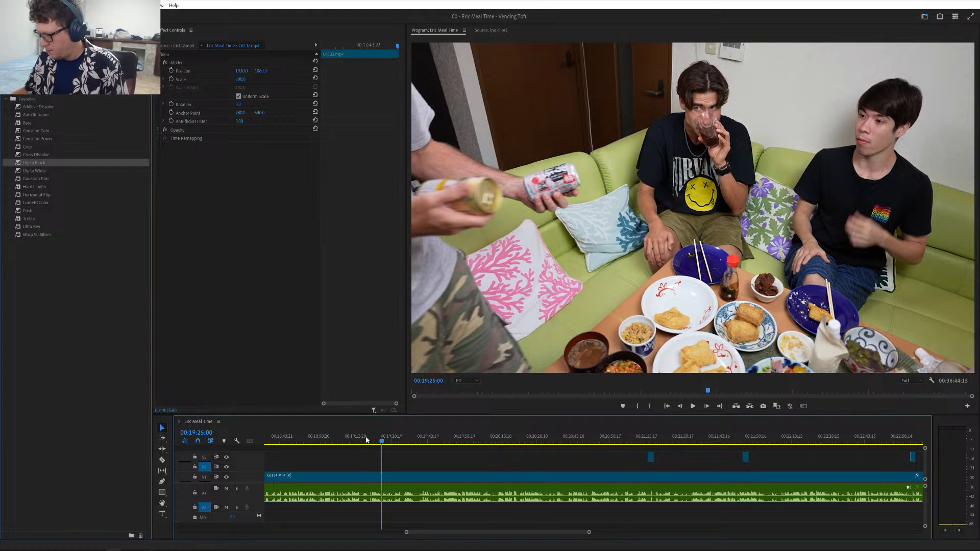
key(space)
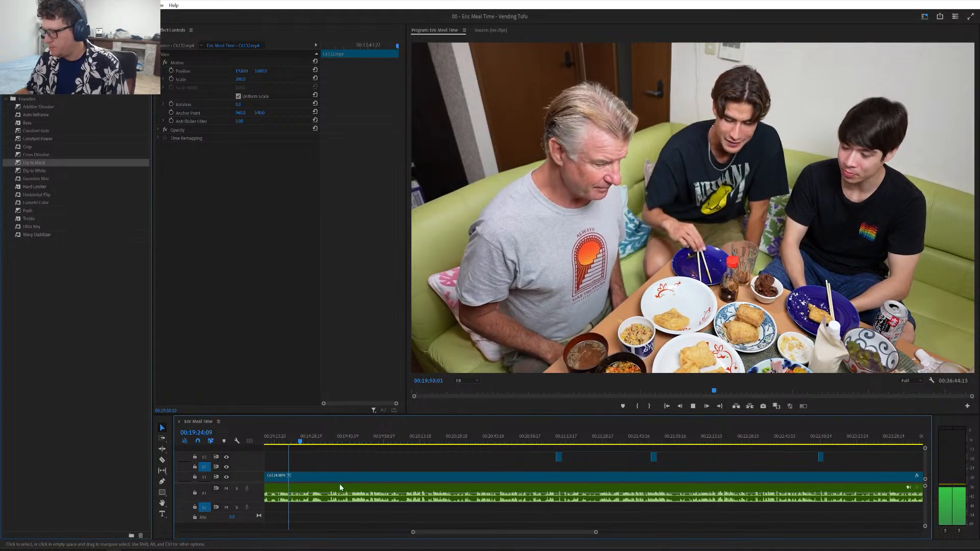
key(space)
scroll(341, 479, down, 3)
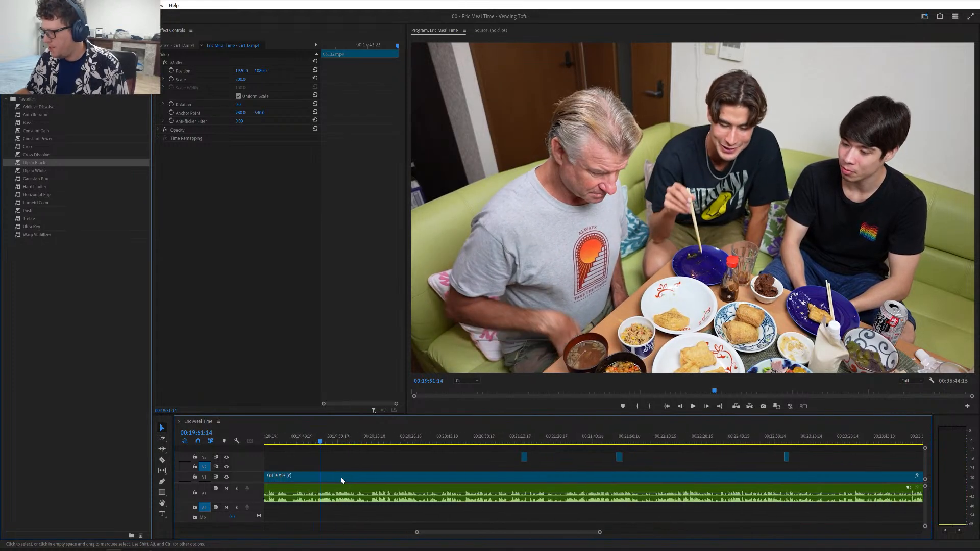
key(space)
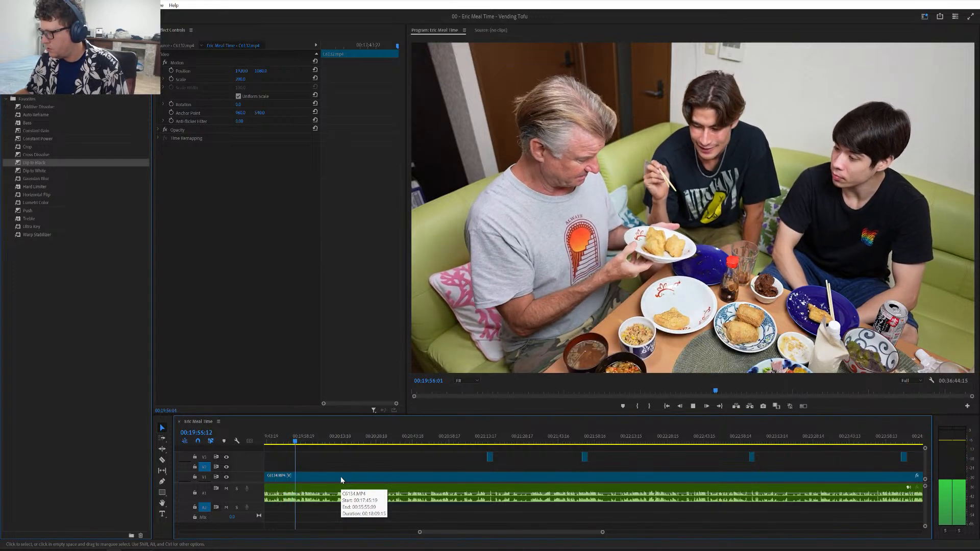
key(space)
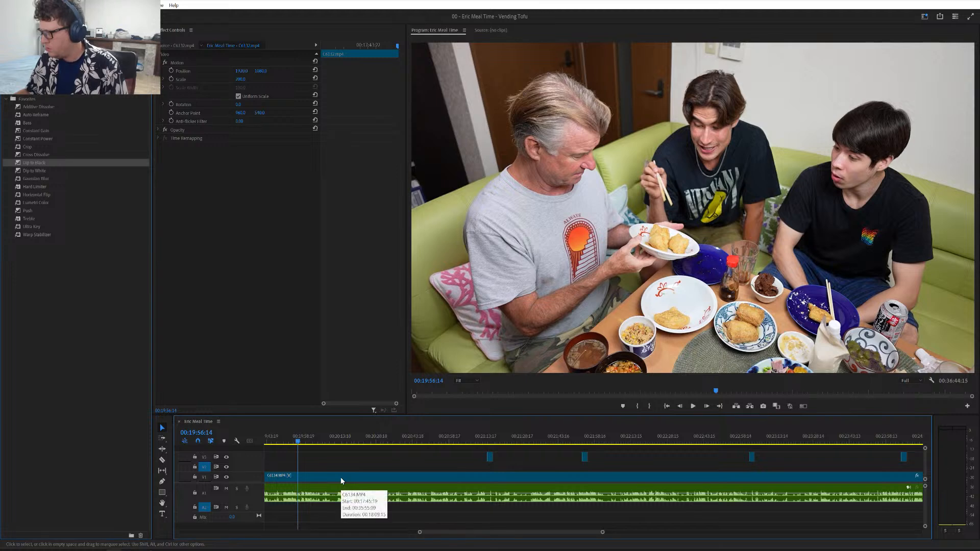
key(space)
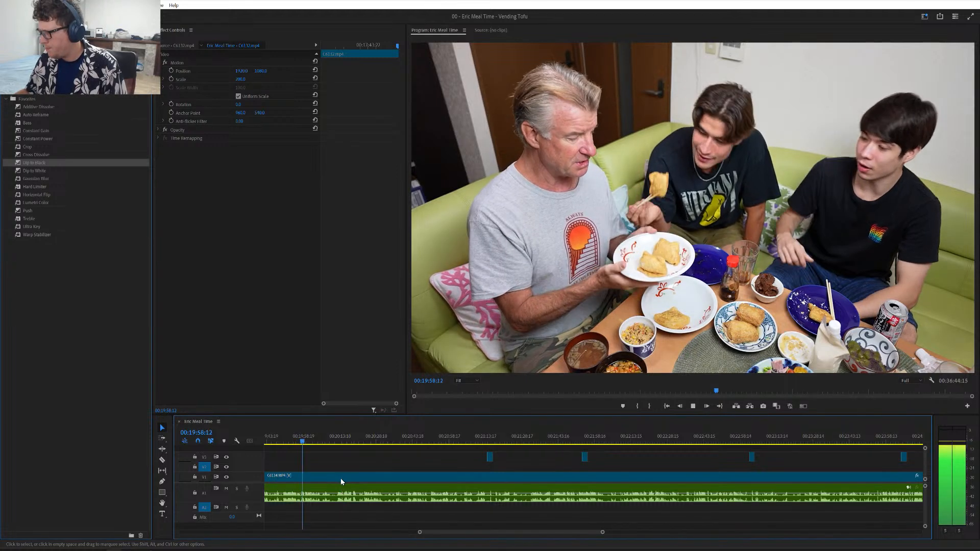
key(space)
key(space)
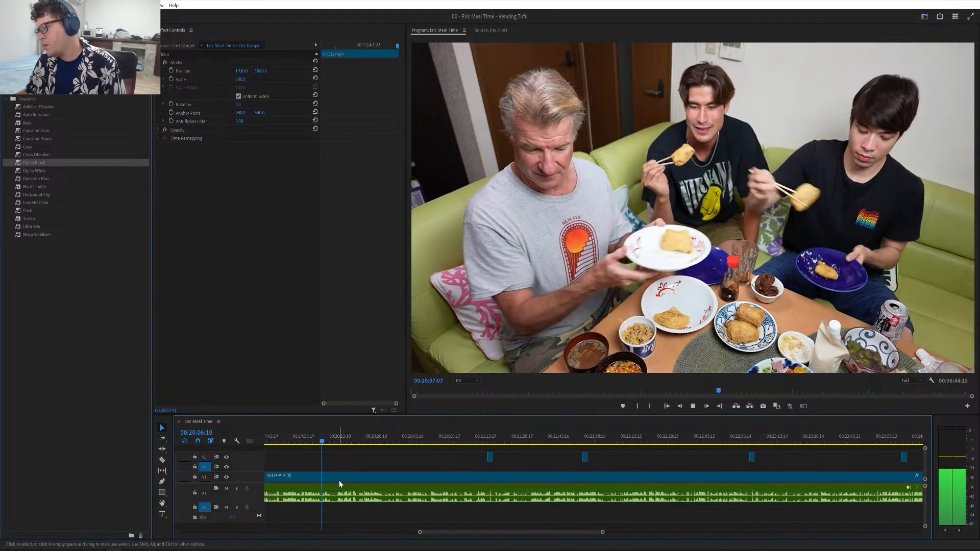
key(space)
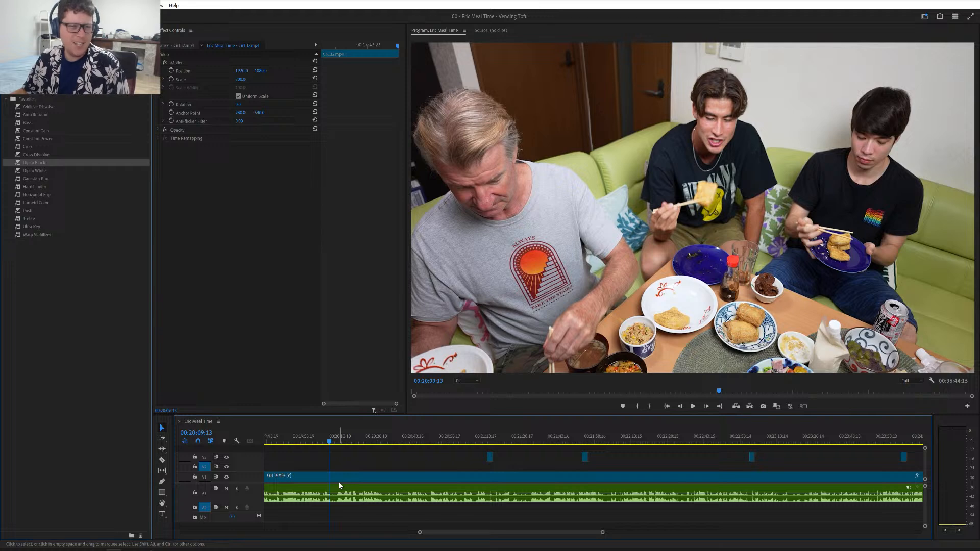
scroll(337, 479, up, 3)
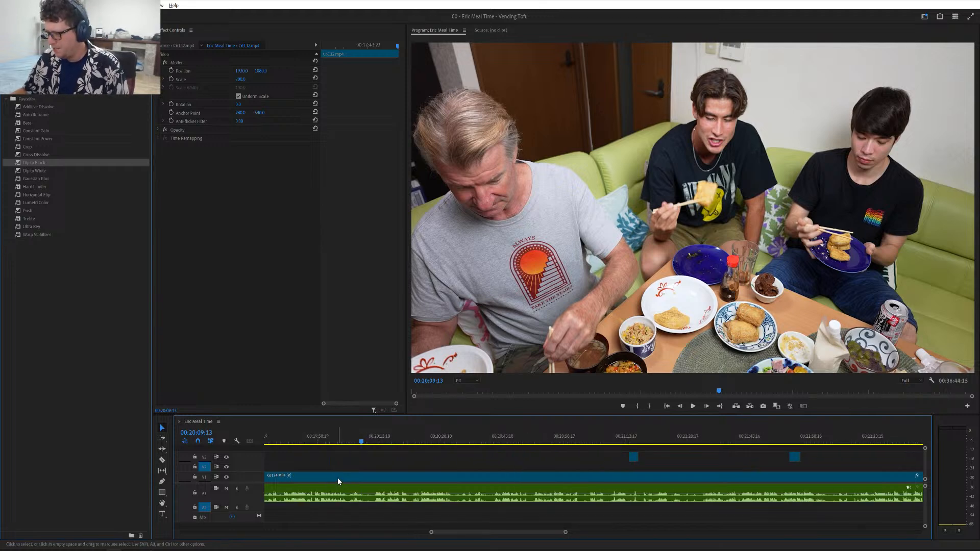
key(space)
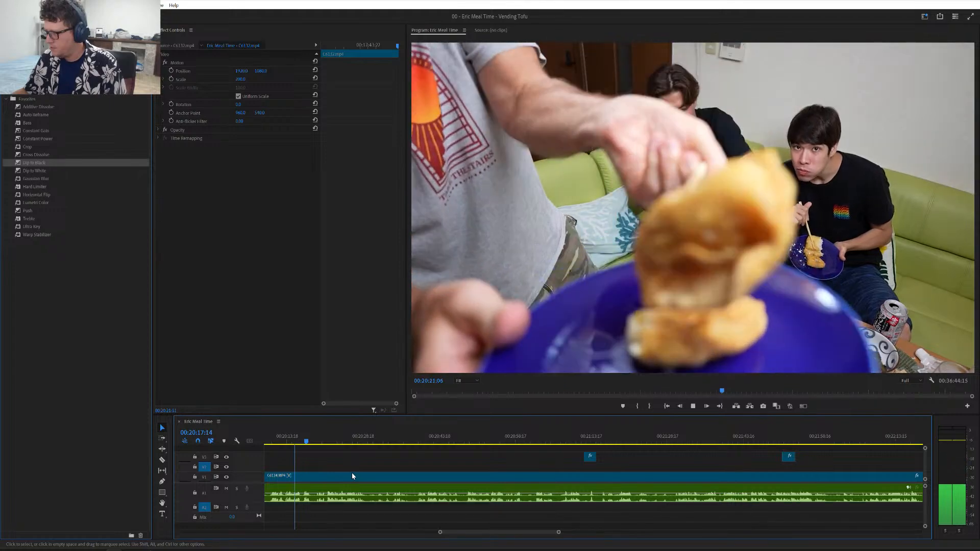
key(space)
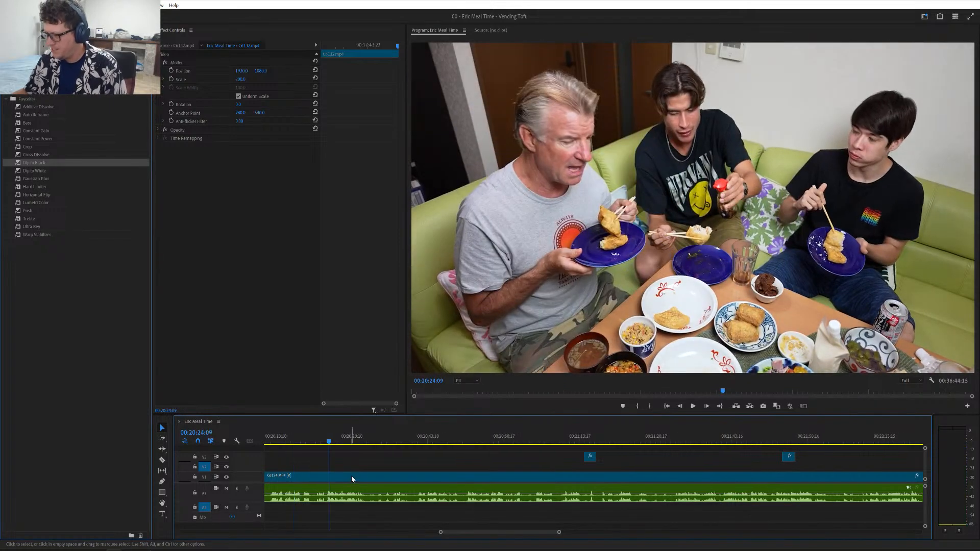
- Replay the plate presentation around 00:20:17:17 and split the main clip at 00:20:18:16
click(296, 442)
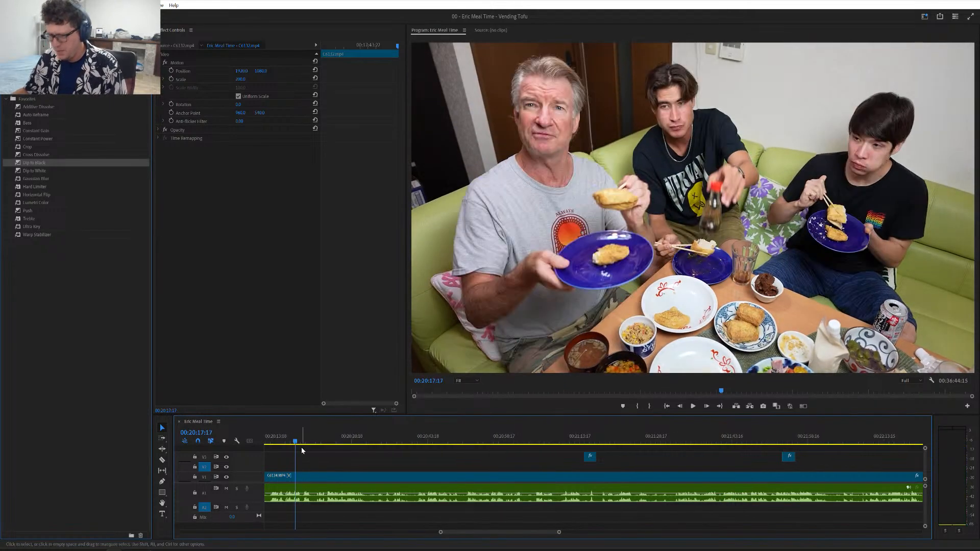
key(=)
key(=)
key(=)
key(=)
key(=)
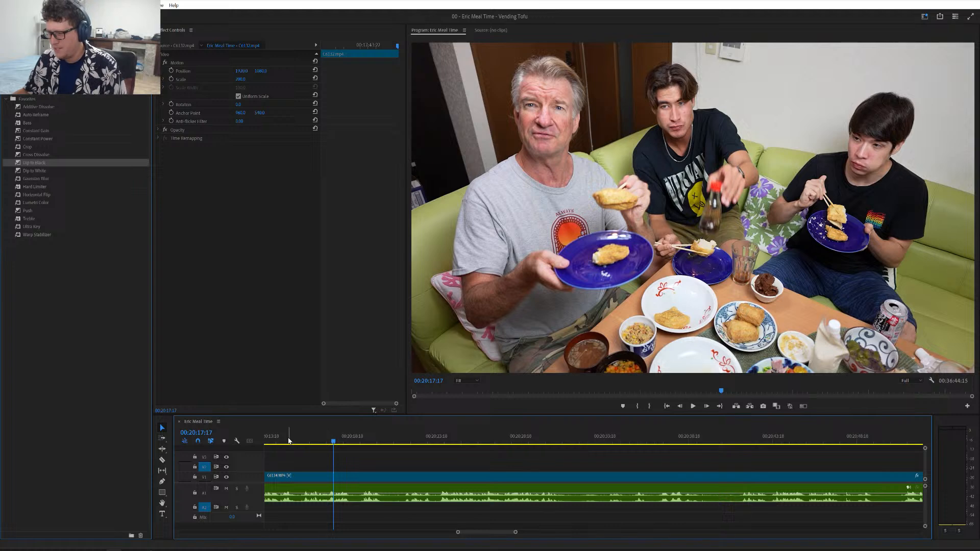
key(space)
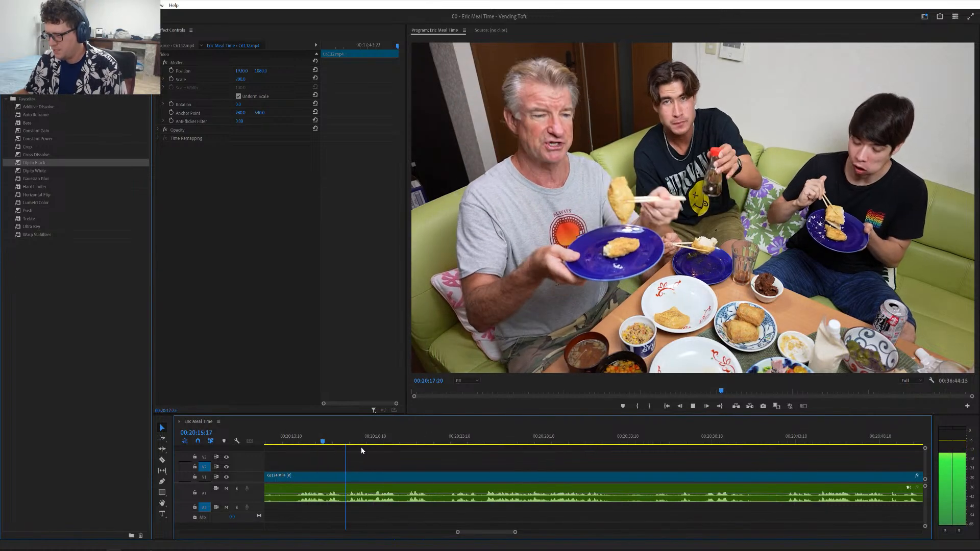
key(space)
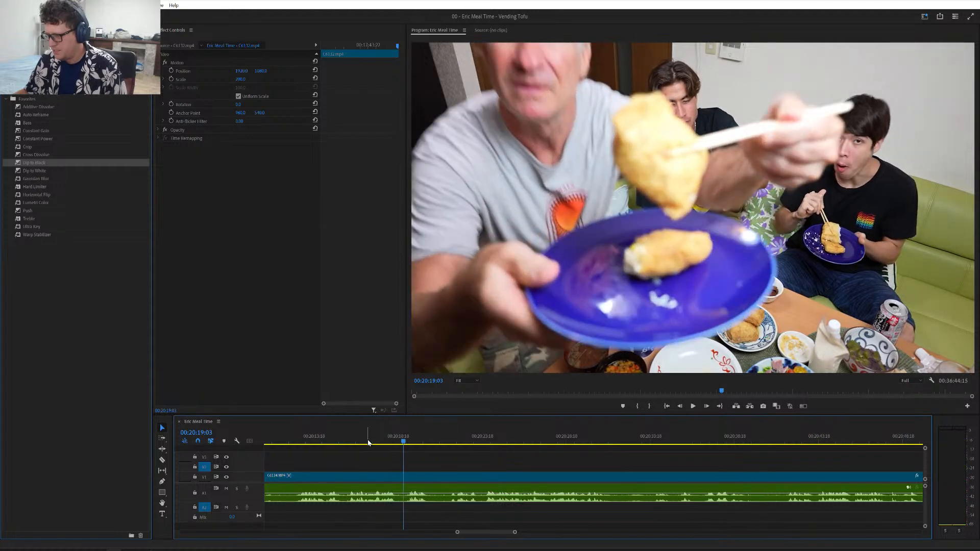
drag(368, 443, 396, 445)
key(ctrl+k)
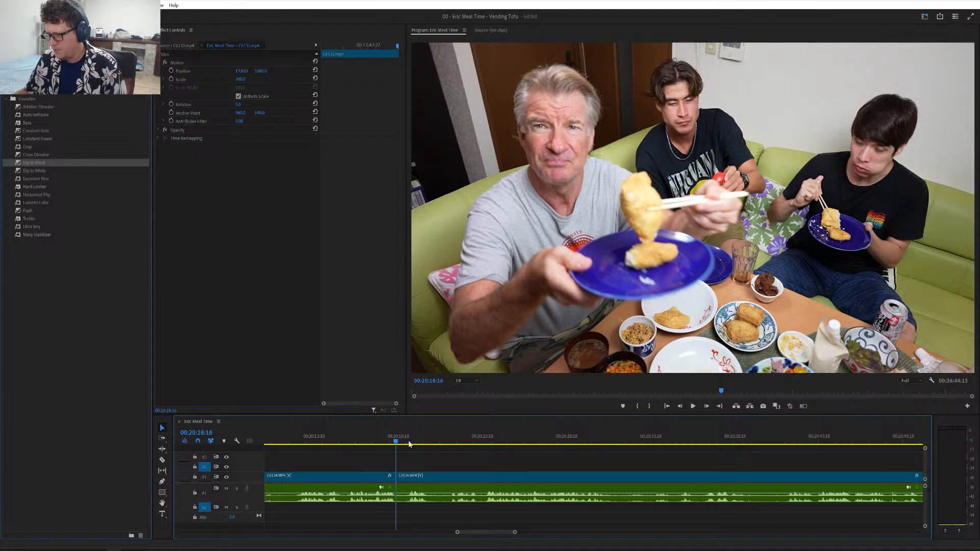
- Split the main clip at 00:20:23:20 and ripple-delete the segment between 00:20:18:16 and that cut
key(space)
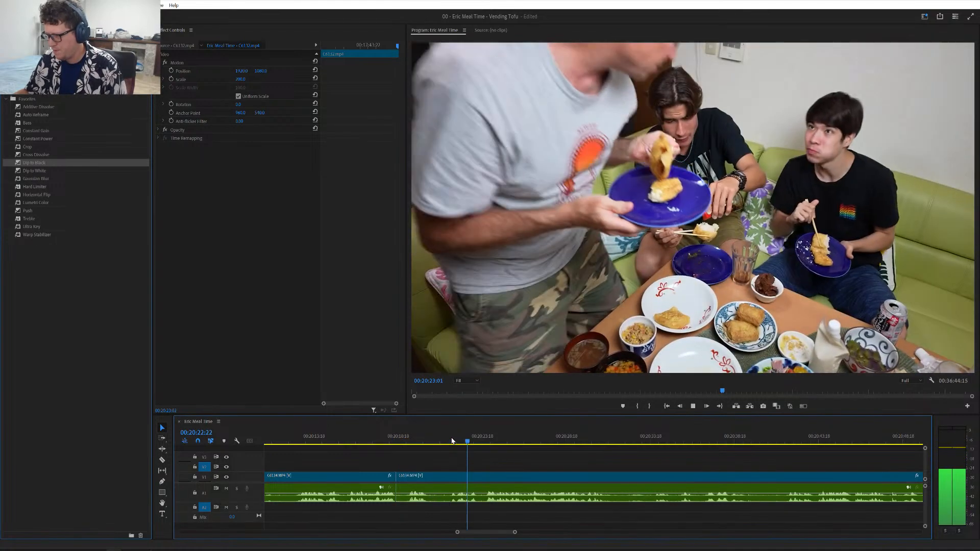
click(493, 440)
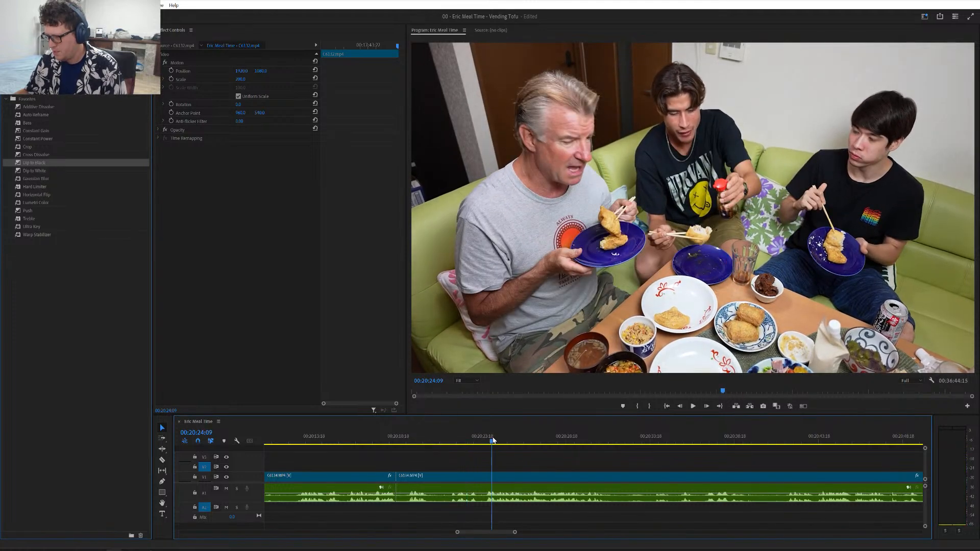
drag(493, 443, 485, 449)
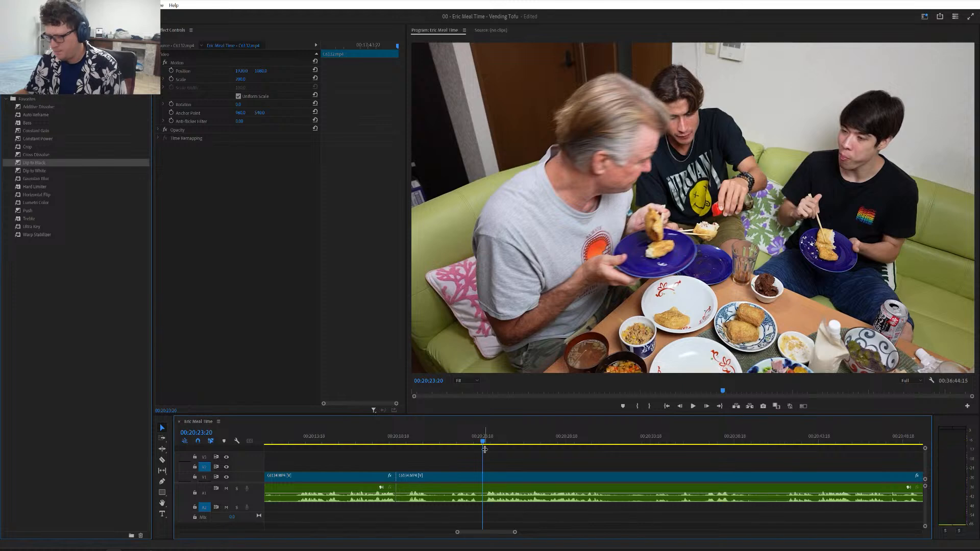
key(ctrl+k)
click(465, 482)
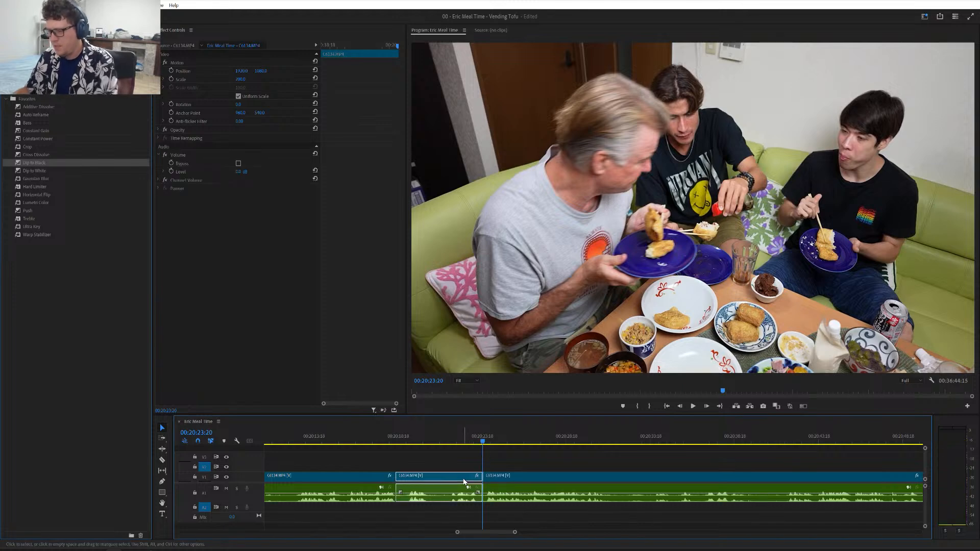
key(shift+Delete)
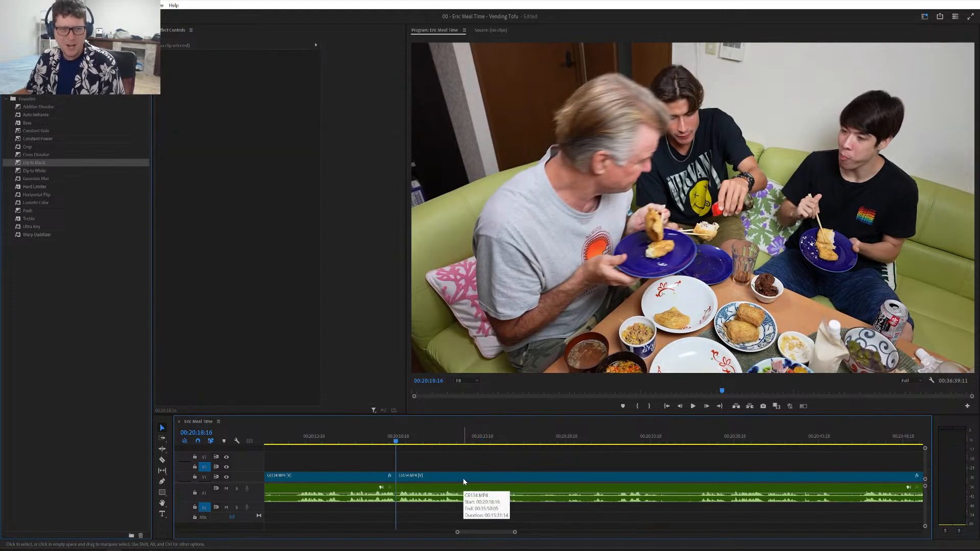
- Play the join from 00:20:16:18 and keep reviewing the footage up to about 00:21:14:00
scroll(463, 479, down, 3)
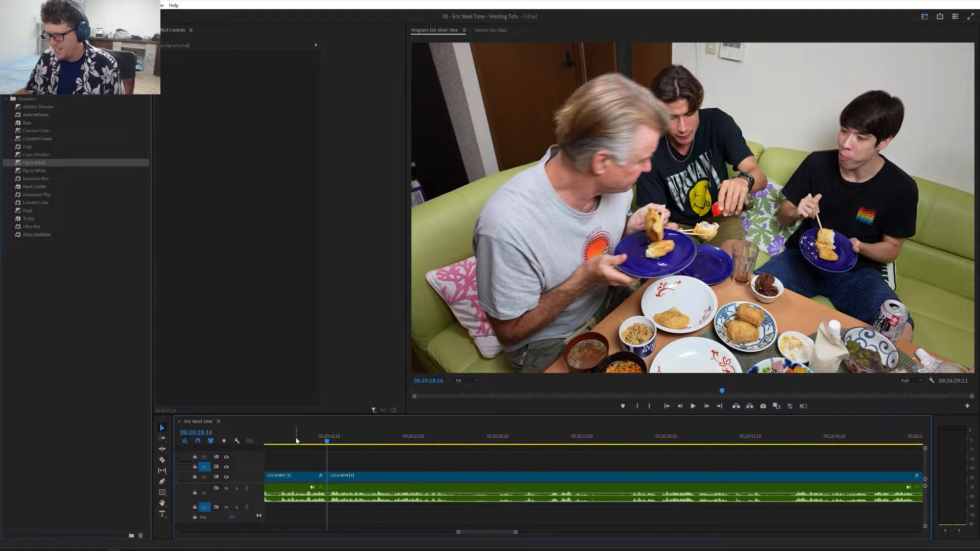
click(296, 440)
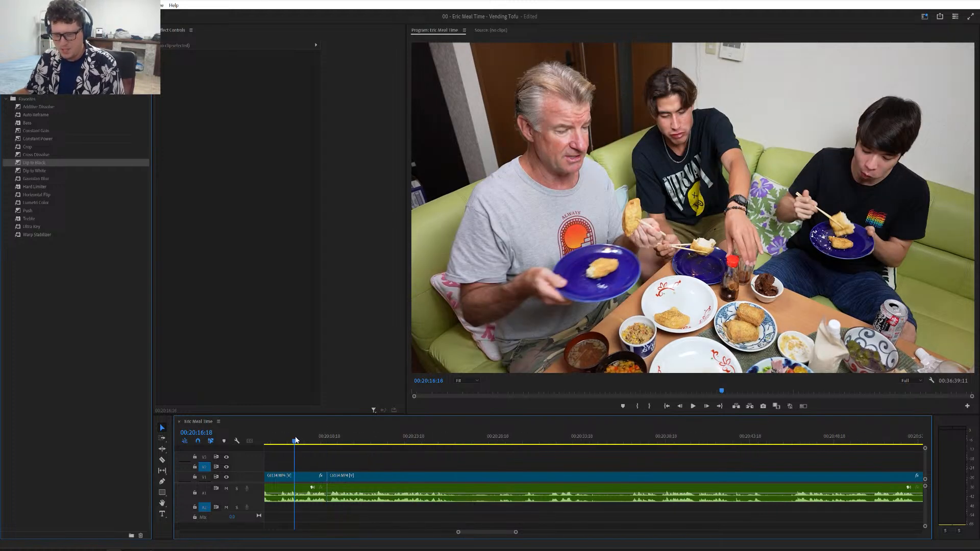
key(space)
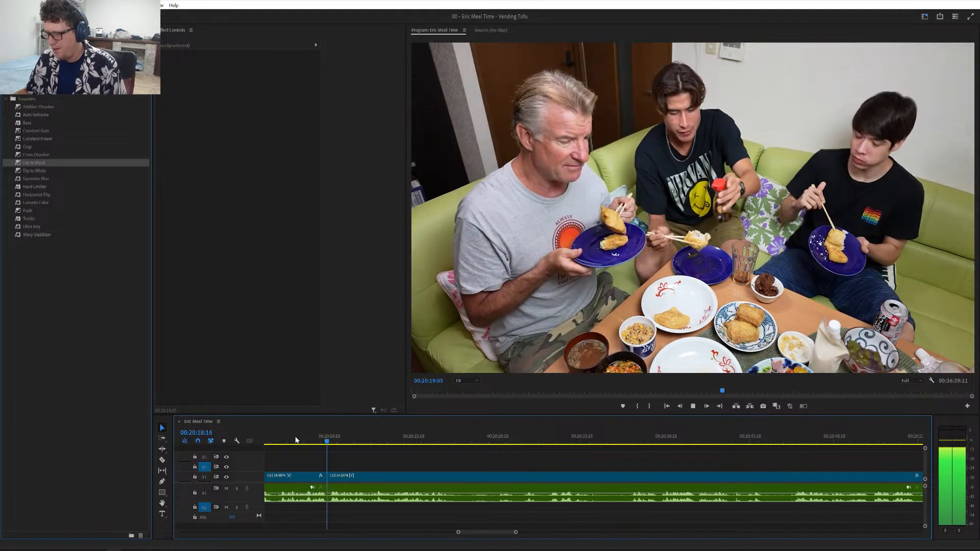
scroll(319, 470, down, 3)
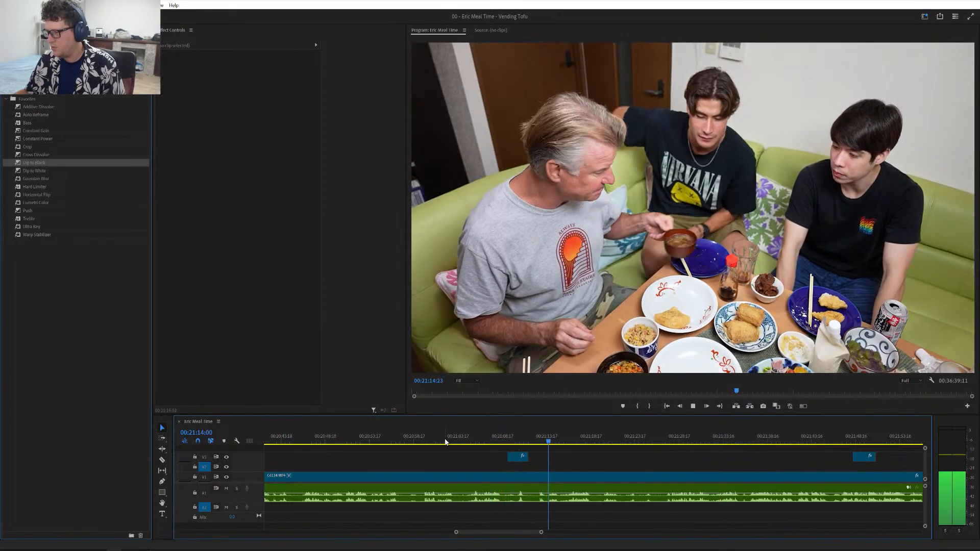
- Return to about 00:21:02:05, replay the moment, and split the main clip at 00:21:03:08
click(446, 442)
scroll(459, 463, up, 2)
scroll(462, 457, up, 3)
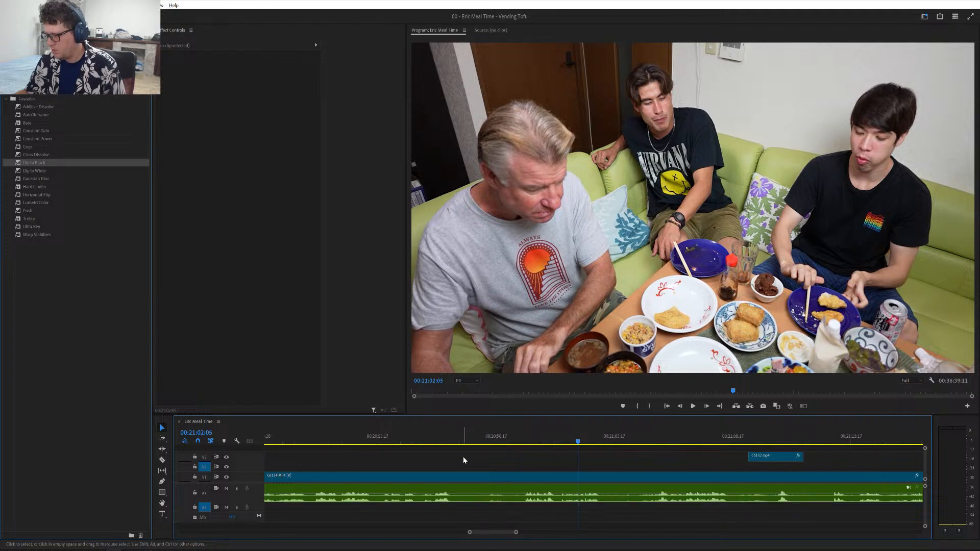
key(space)
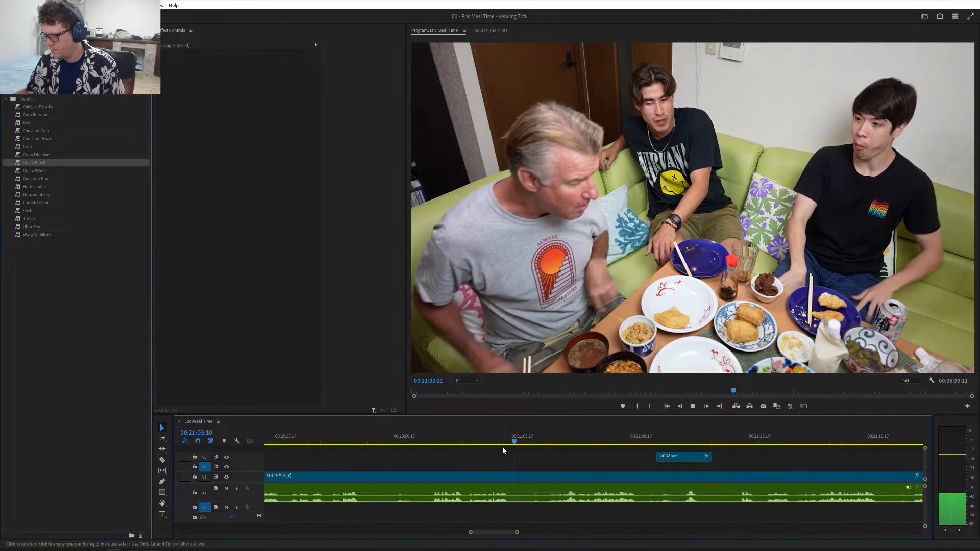
drag(497, 441, 511, 449)
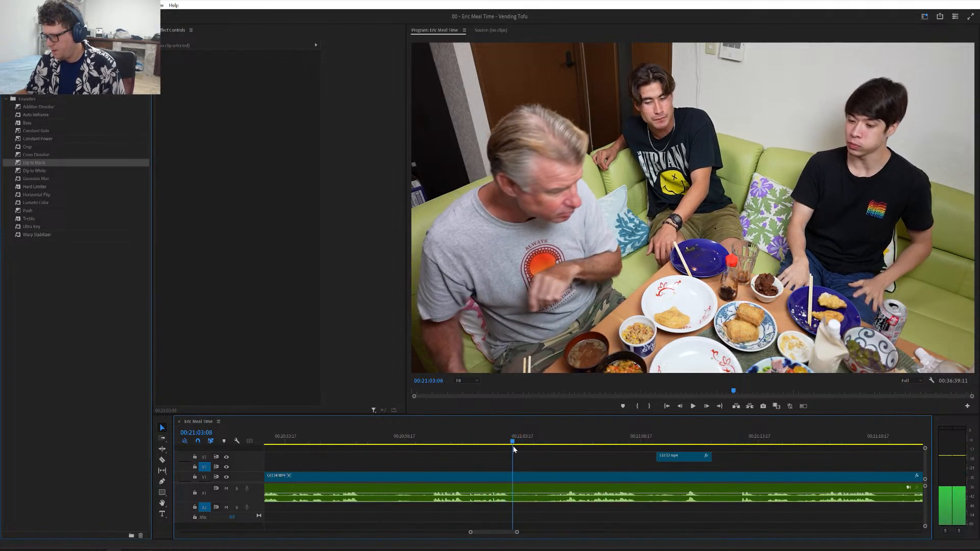
key(ctrl+k)
- Split the main clip at 00:21:13:21 and move the nearby V3 close-up clip to just past this cut
click(558, 439)
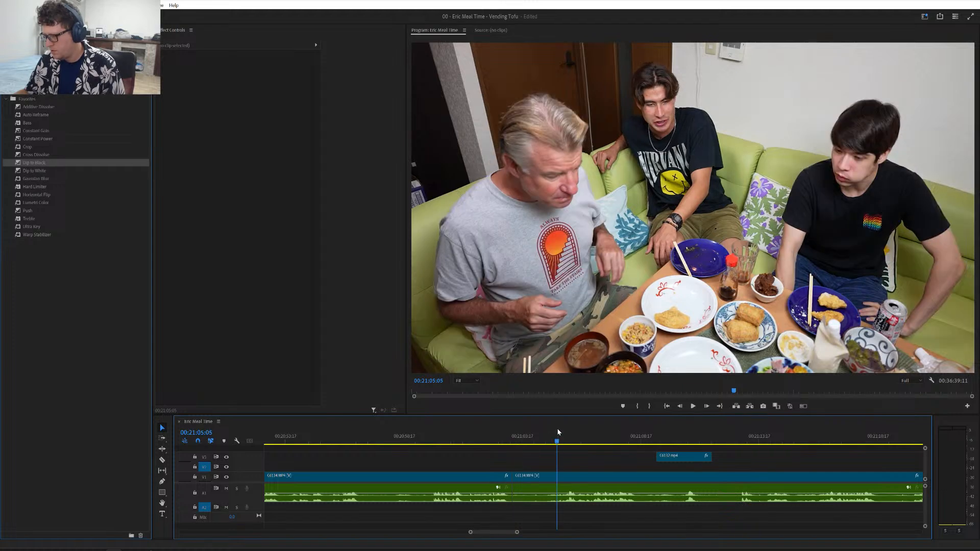
key(space)
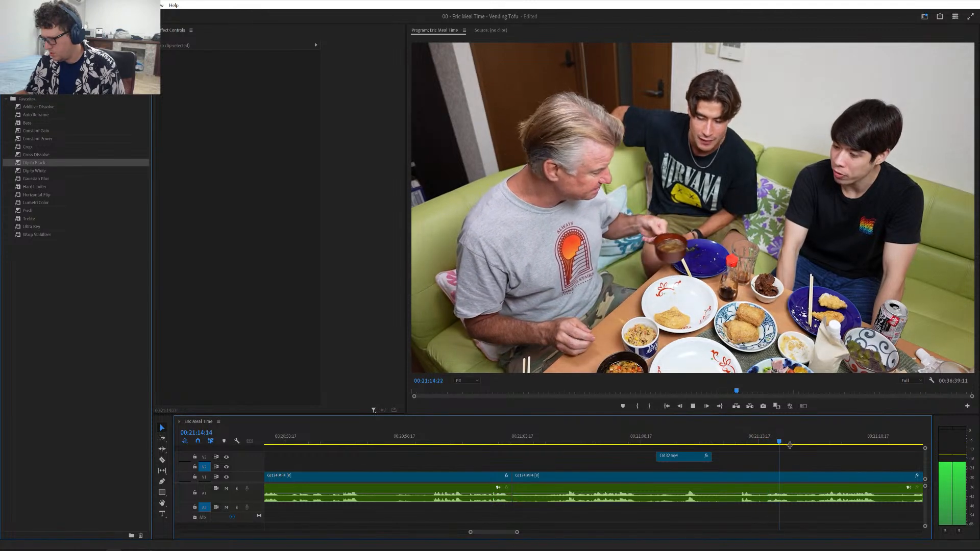
drag(795, 445, 764, 453)
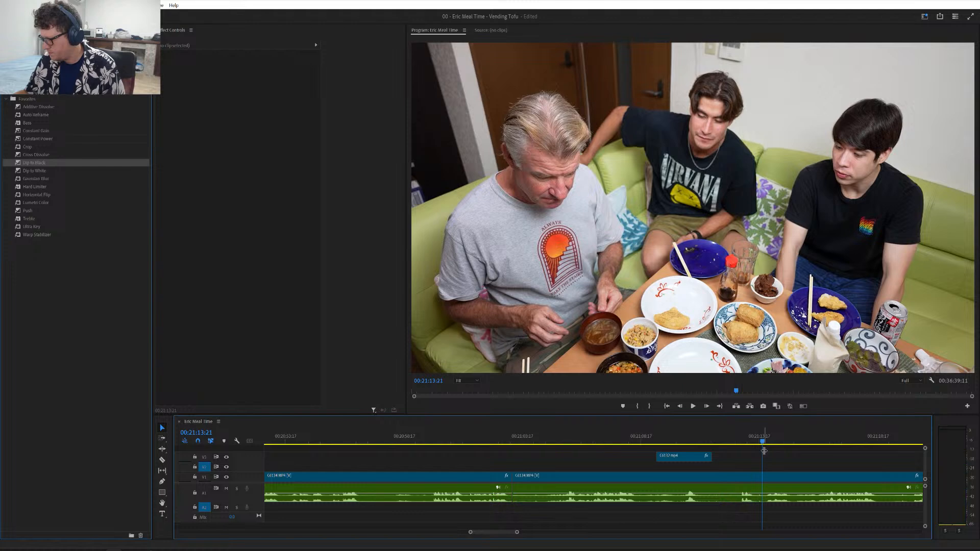
drag(688, 459, 870, 459)
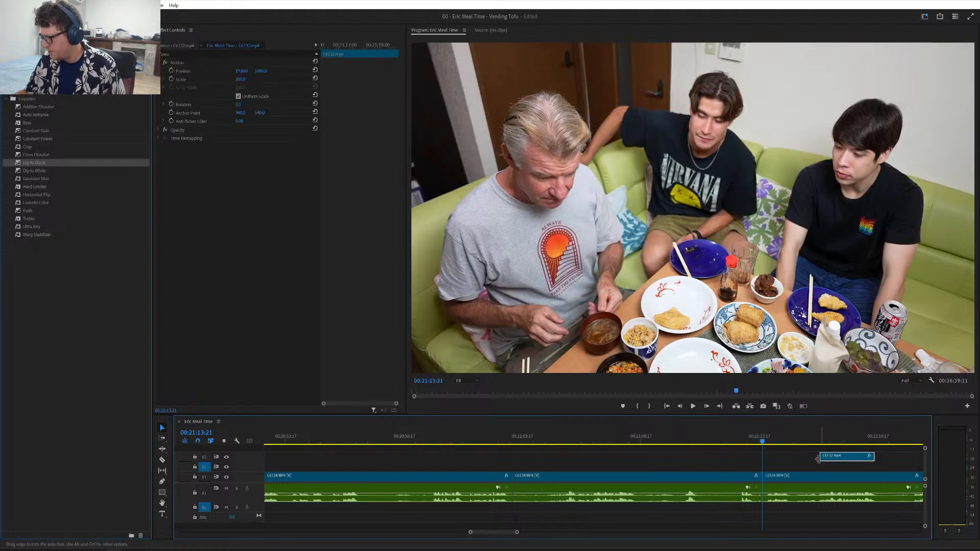
- Ripple-delete the main clip segment between 00:21:03:08 and 00:21:13:21
click(530, 477)
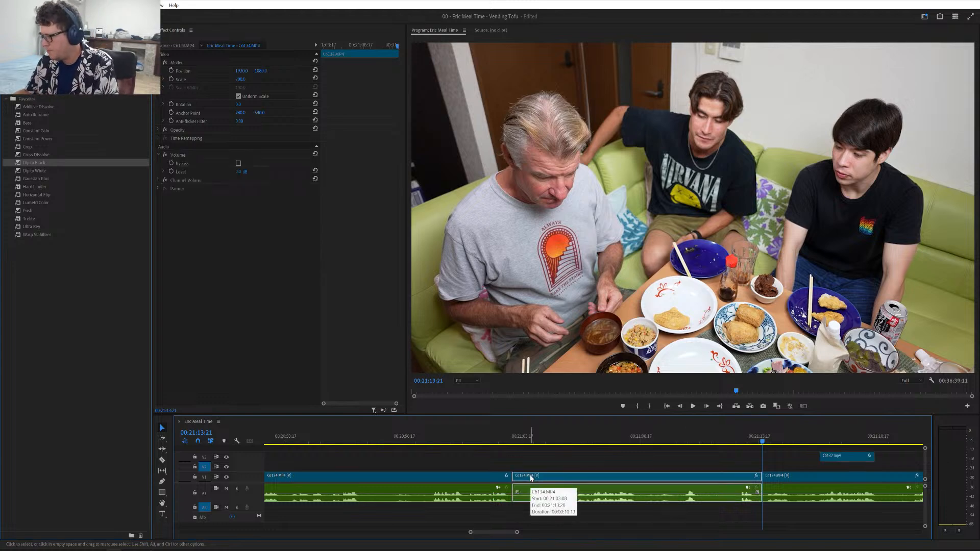
key(q)
key(minus)
key(minus)
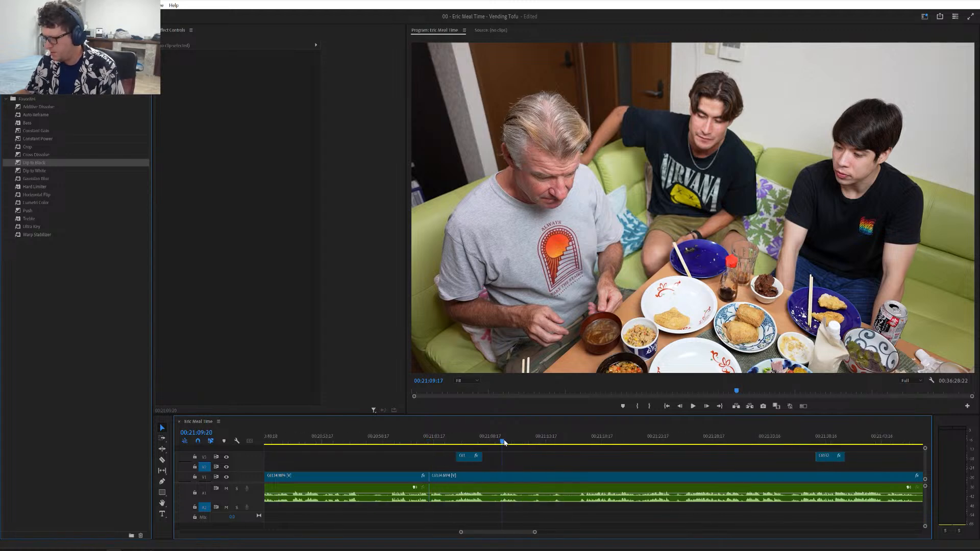
- Place the two V3 soup close-ups back to back, with the mug shot first starting at 00:21:11:17, and save the project
drag(504, 442, 543, 447)
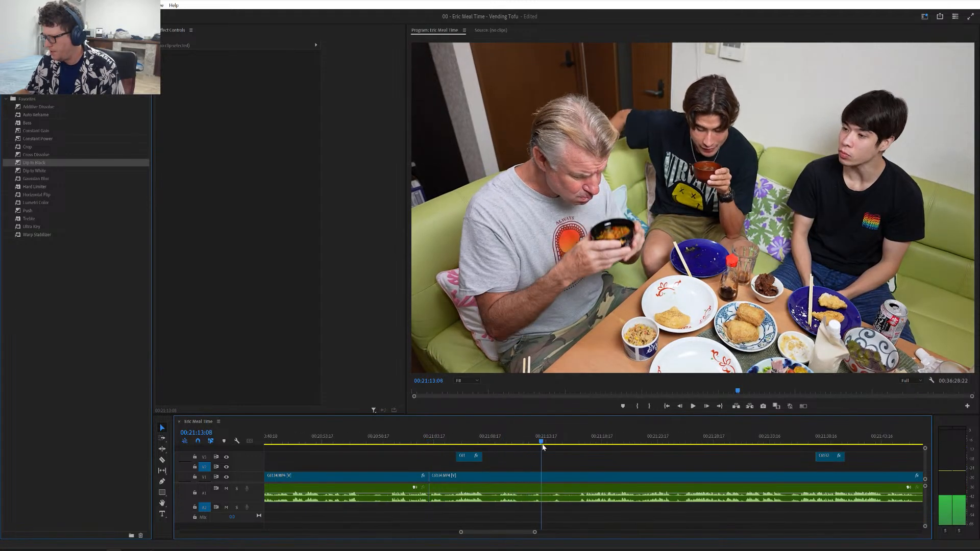
drag(809, 443, 817, 443)
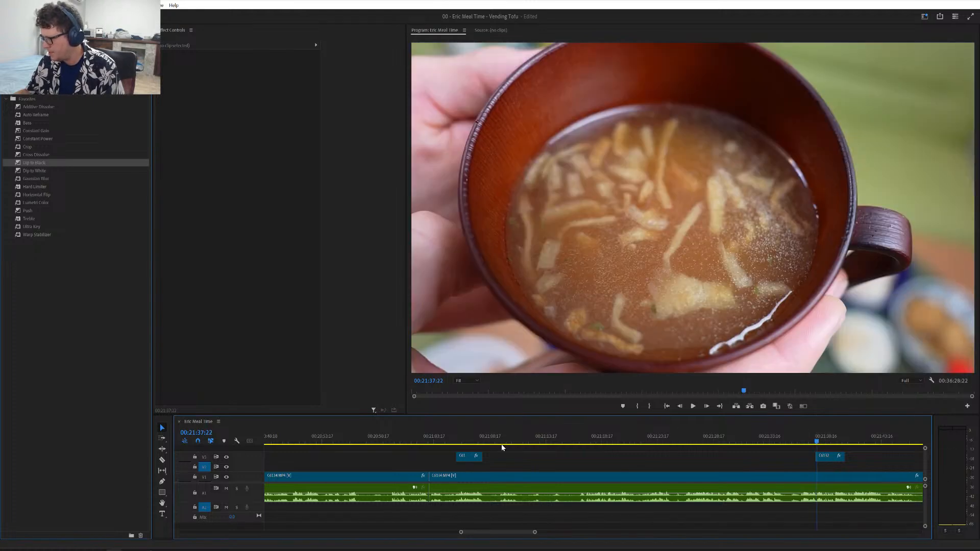
click(465, 442)
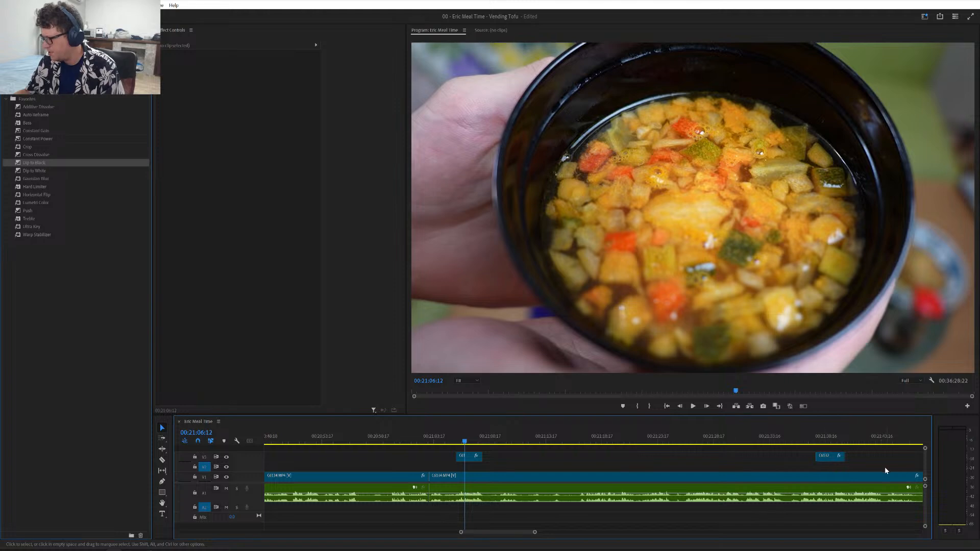
click(827, 459)
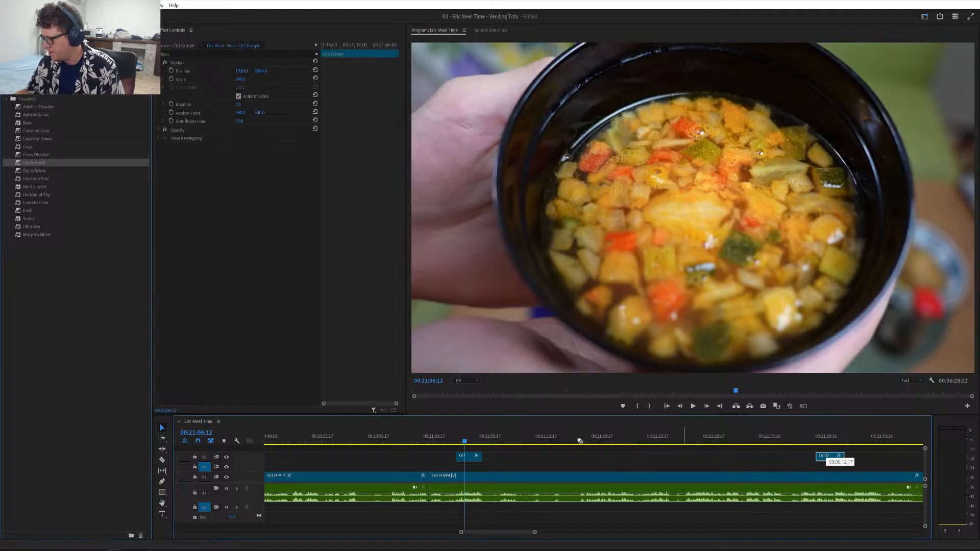
drag(459, 440, 478, 448)
key(equal)
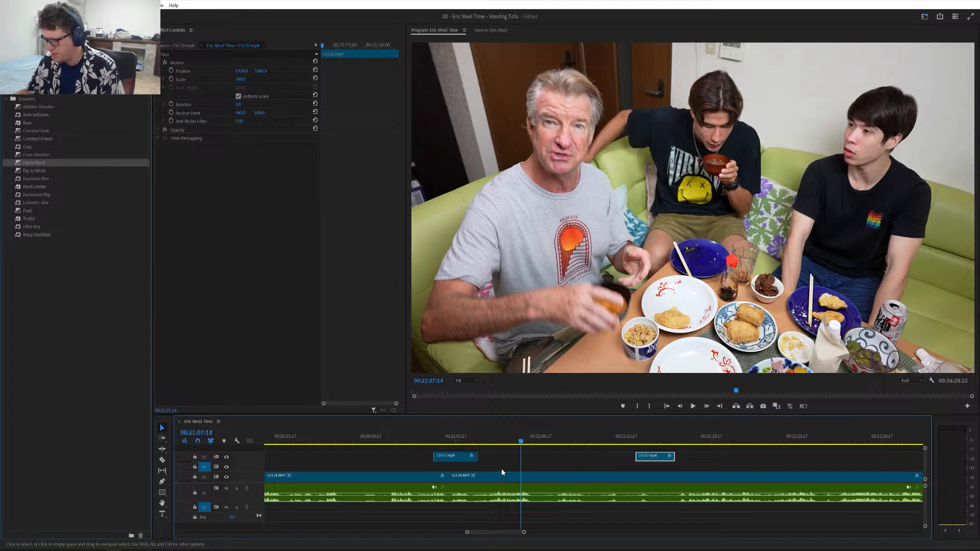
drag(446, 458, 601, 463)
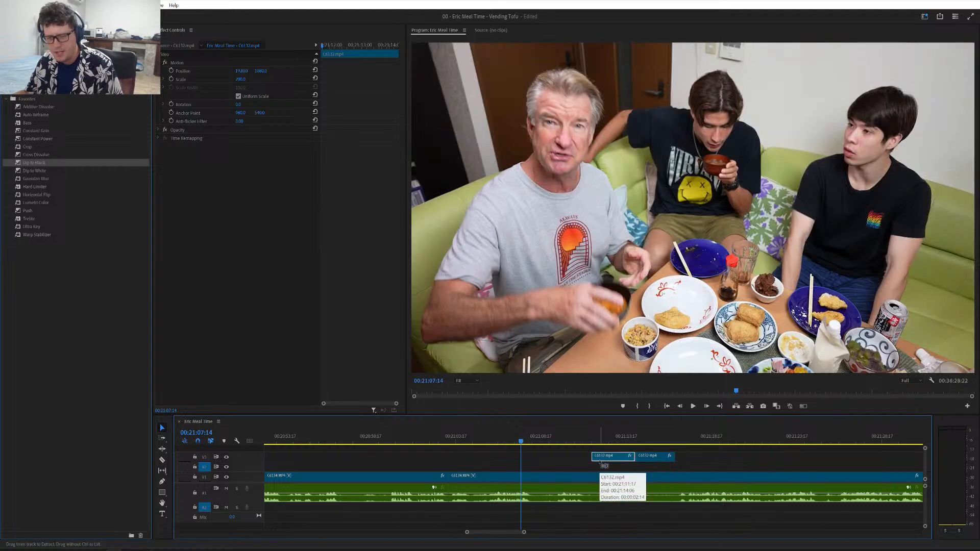
key(ctrl+s)
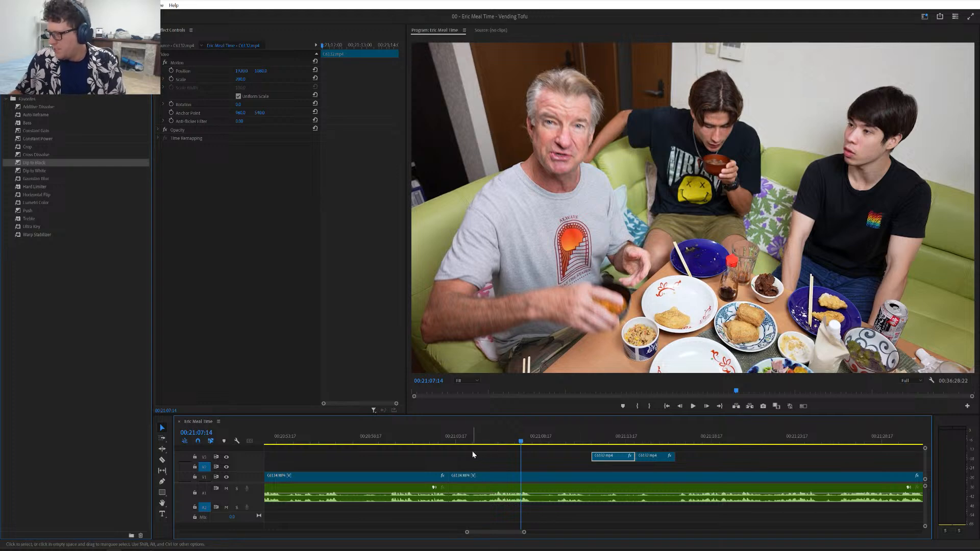
- Play from the 00:21:03:08 join, find the end of the talking, and split the main clip at 00:21:08:07
scroll(473, 455, right, 1)
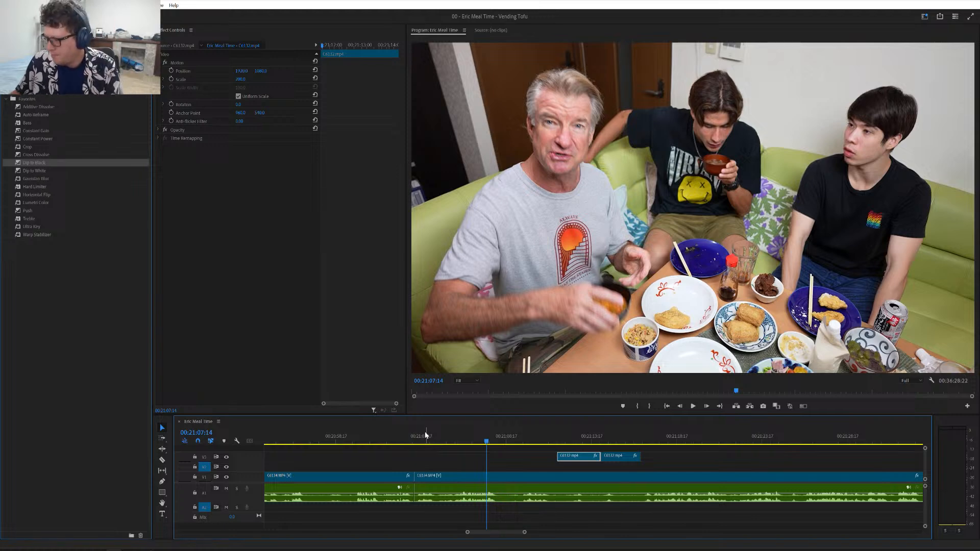
click(411, 442)
key(space)
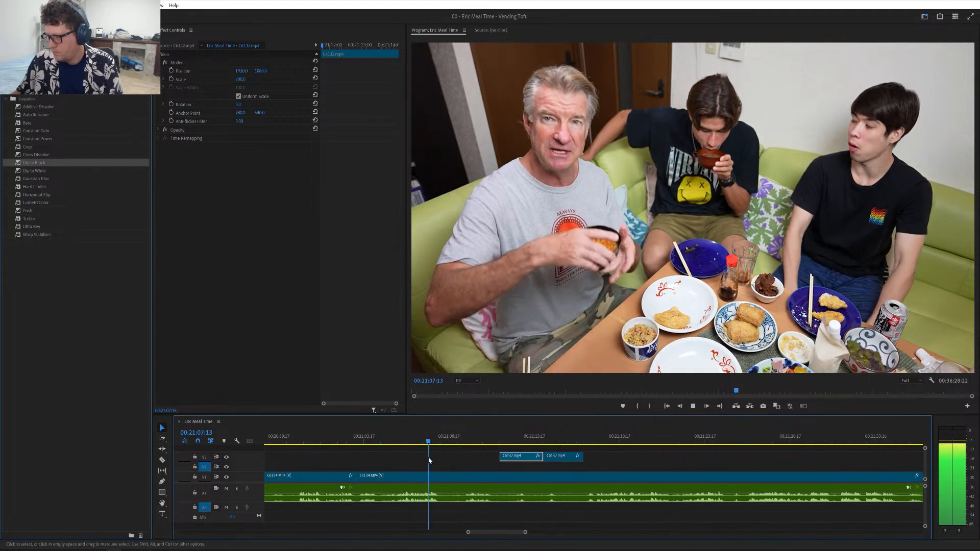
key(space)
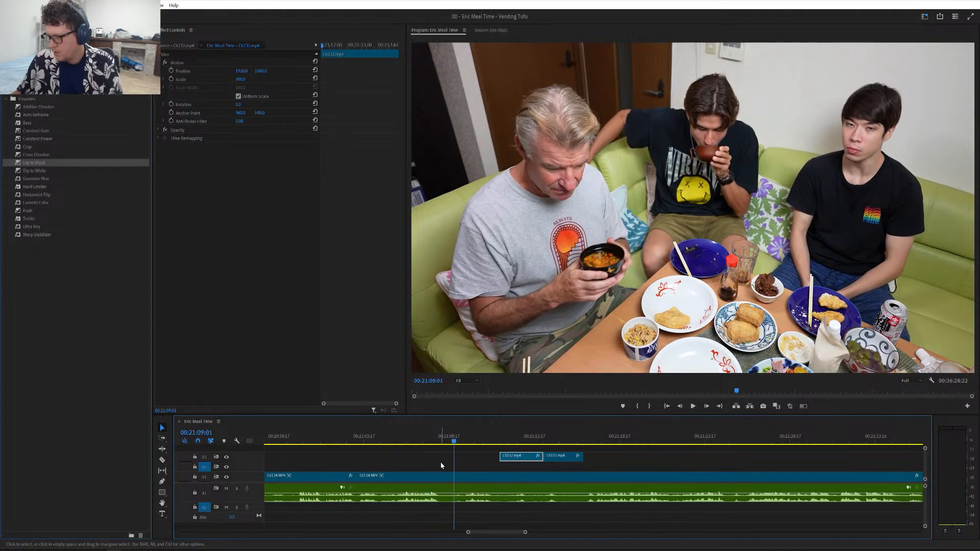
key(equal)
key(equal)
click(505, 440)
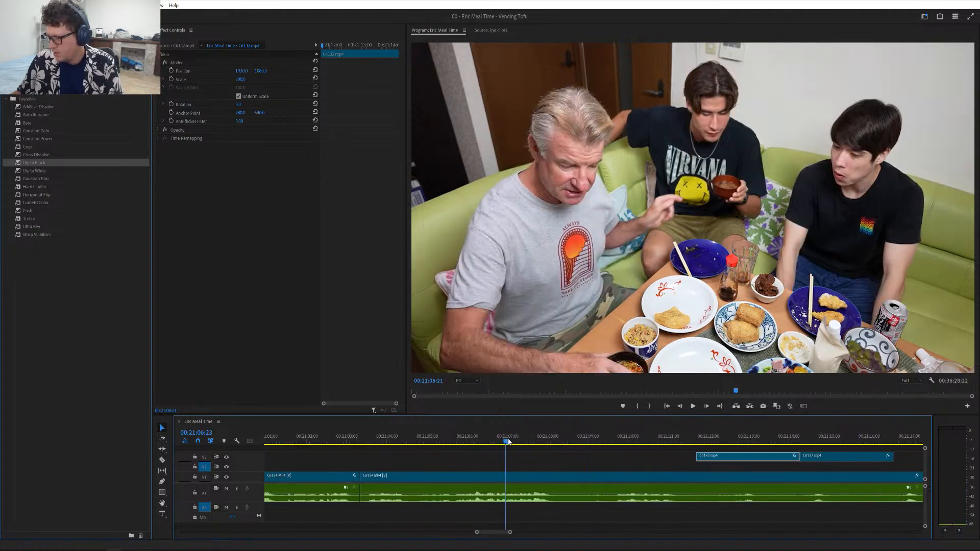
drag(508, 442, 561, 449)
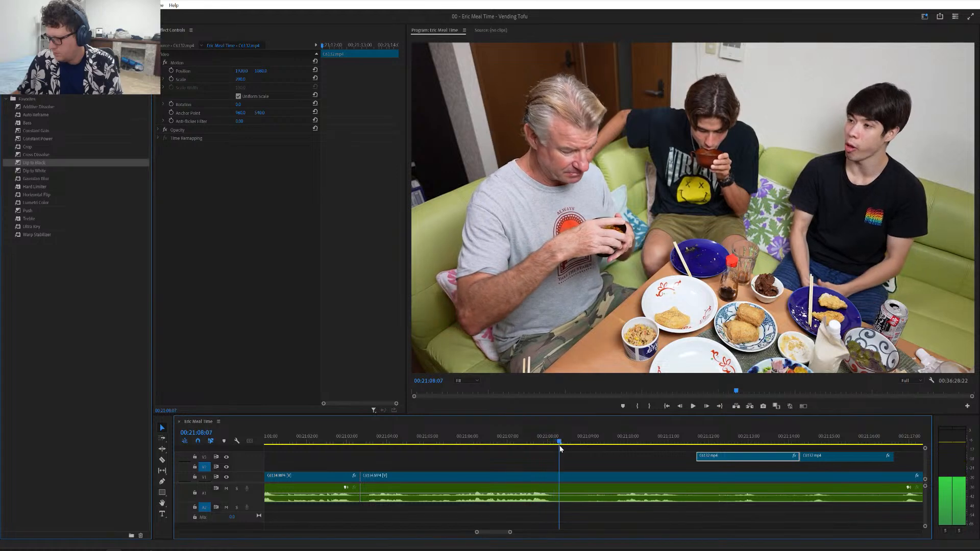
key(ctrl+k)
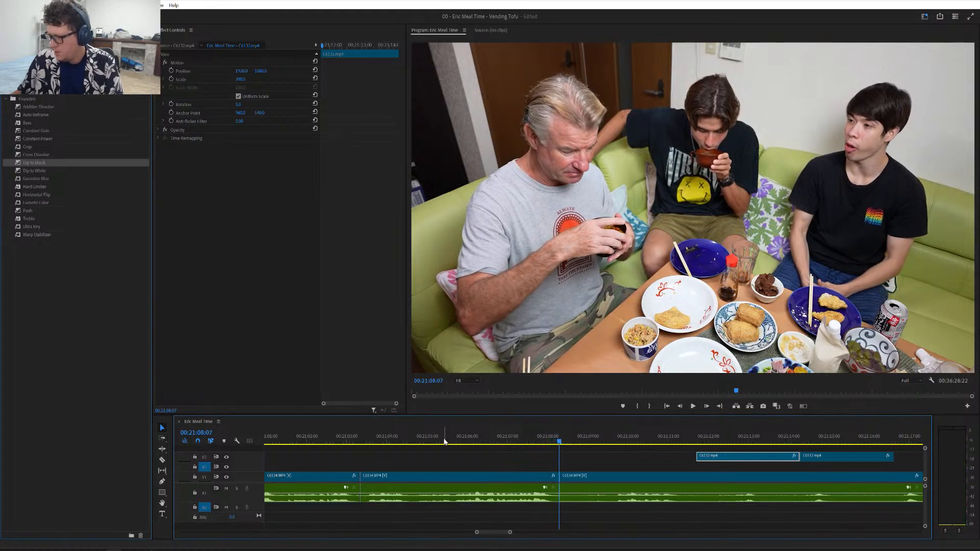
- Replay the segment from about 00:21:04:21 and split the main clip at 00:21:06:17
click(422, 442)
key(space)
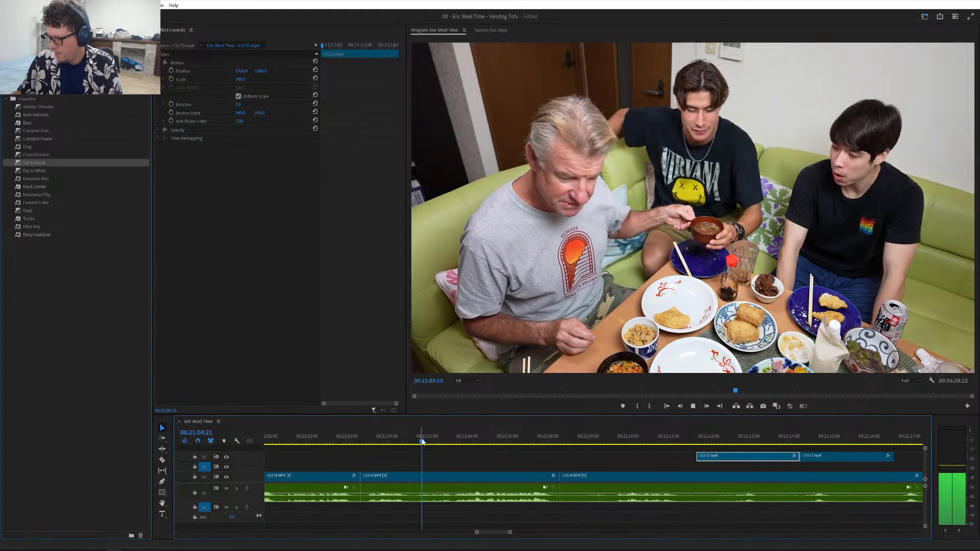
key(space)
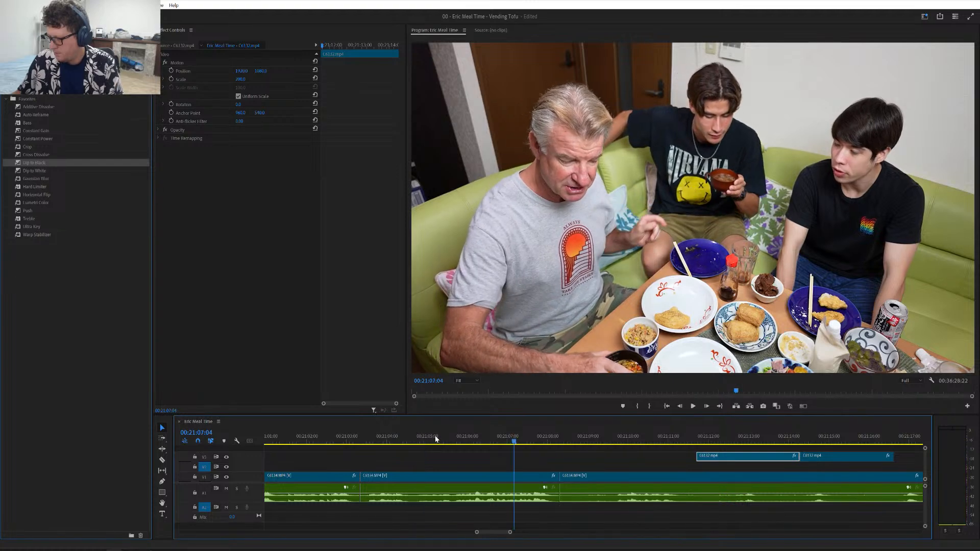
drag(488, 442, 497, 449)
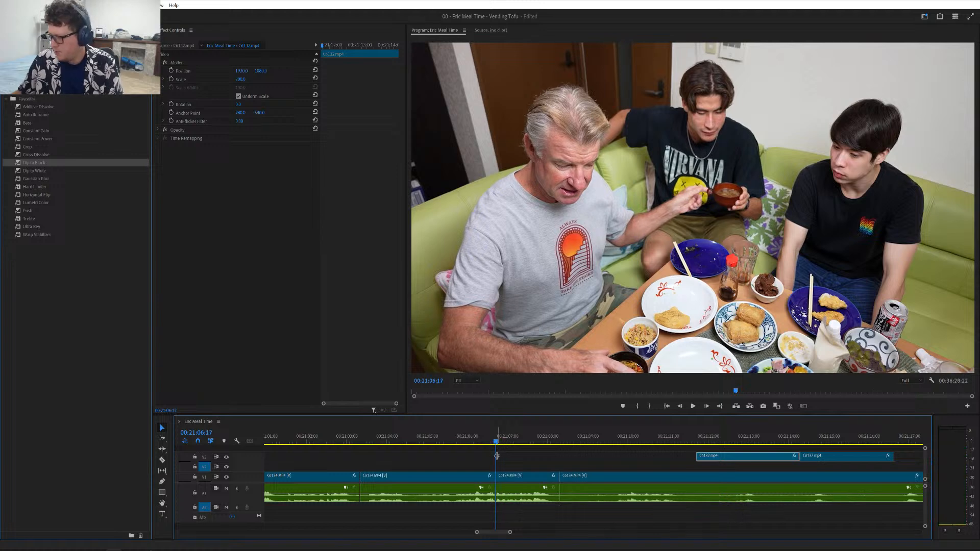
- Find an earlier cut point after the 00:21:03:08 join and split the main clip at 00:21:04:15
key(minus)
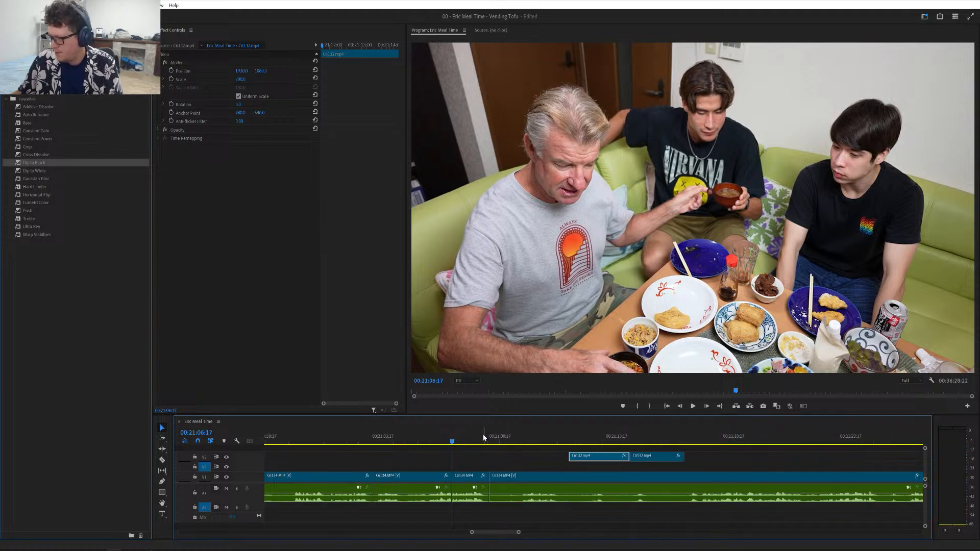
key(equal)
key(equal)
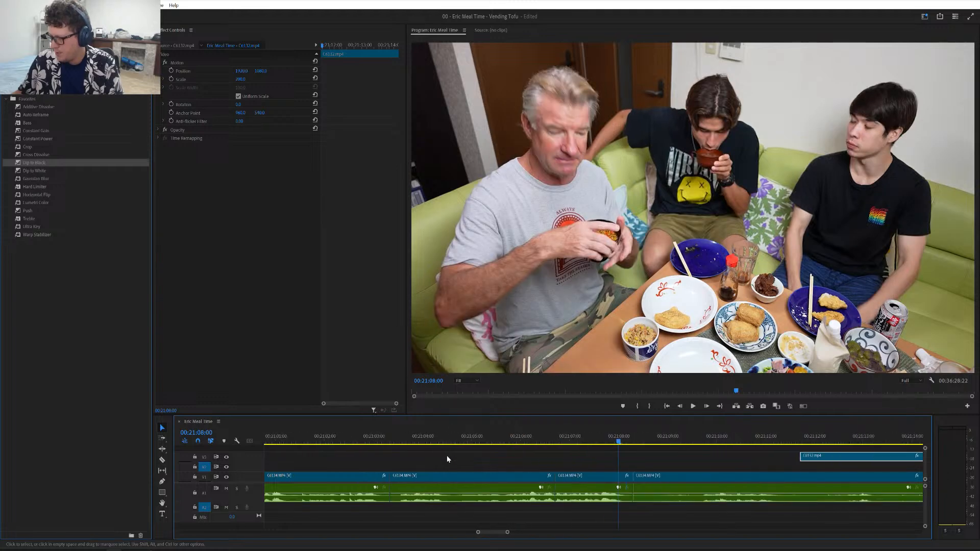
drag(401, 444, 503, 447)
key(ctrl+k)
- Review the footage around the new cuts and ripple-delete the main clip segment between 00:21:04:15 and 00:21:06:17
key(space)
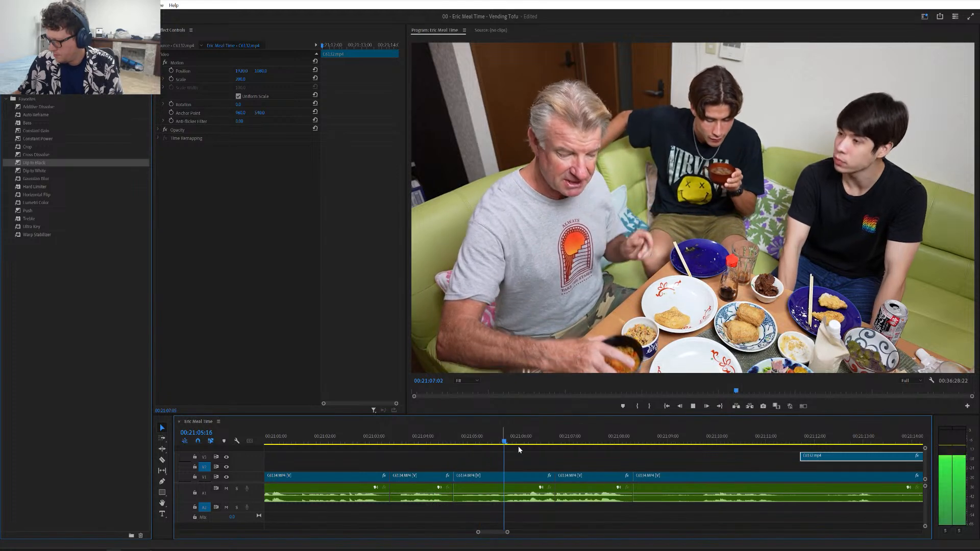
key(space)
click(502, 479)
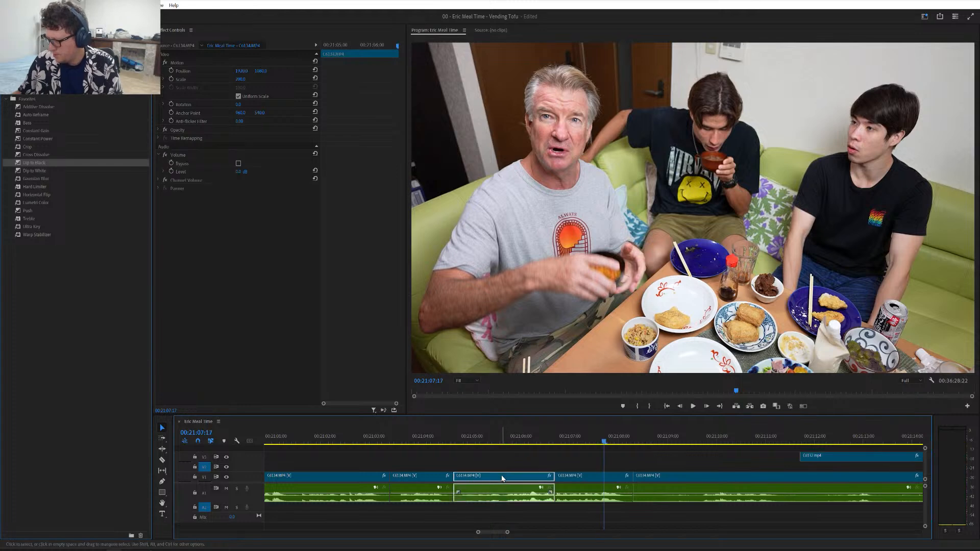
key(shift+Delete)
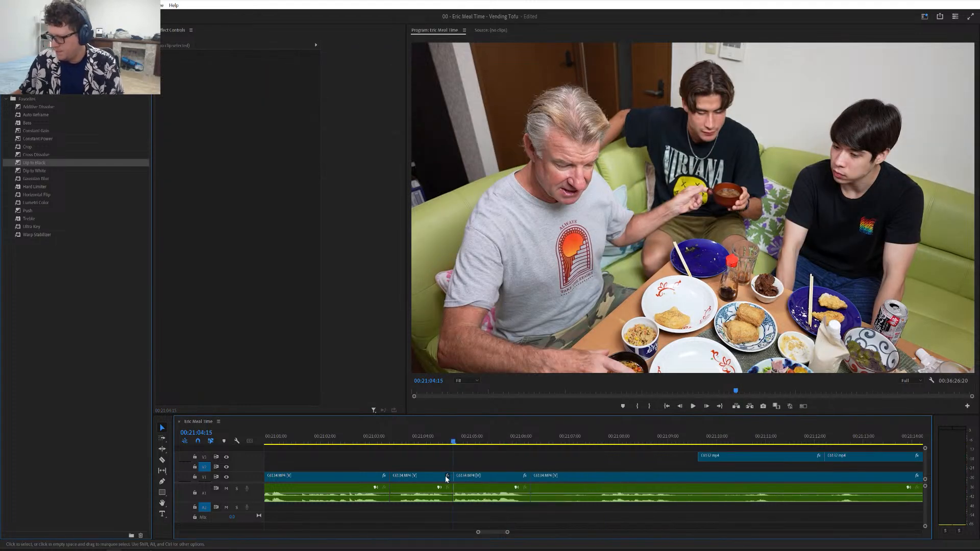
- Trim the two soup close-ups and place them on V2 over the short main segments starting at 00:21:03:08 and 00:21:04:15
click(551, 440)
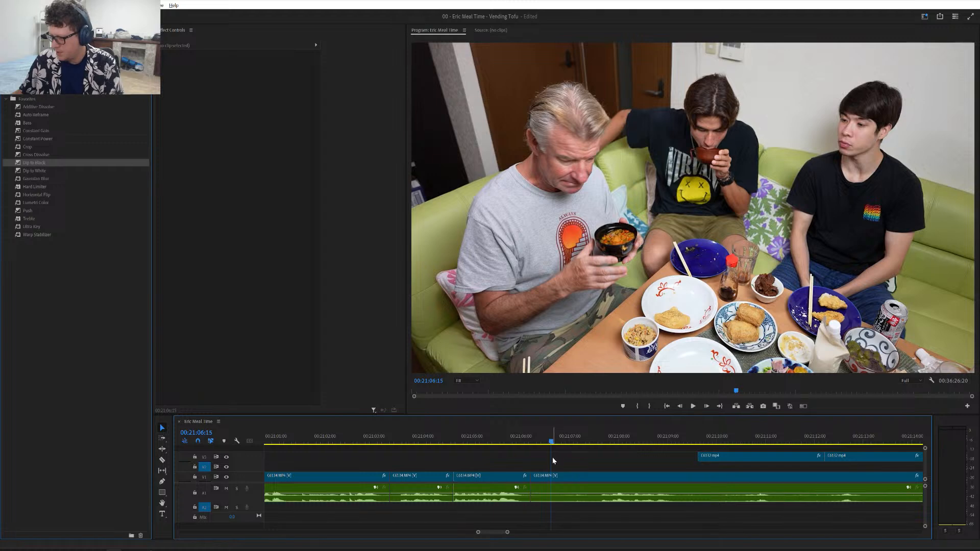
scroll(552, 458, down, 2)
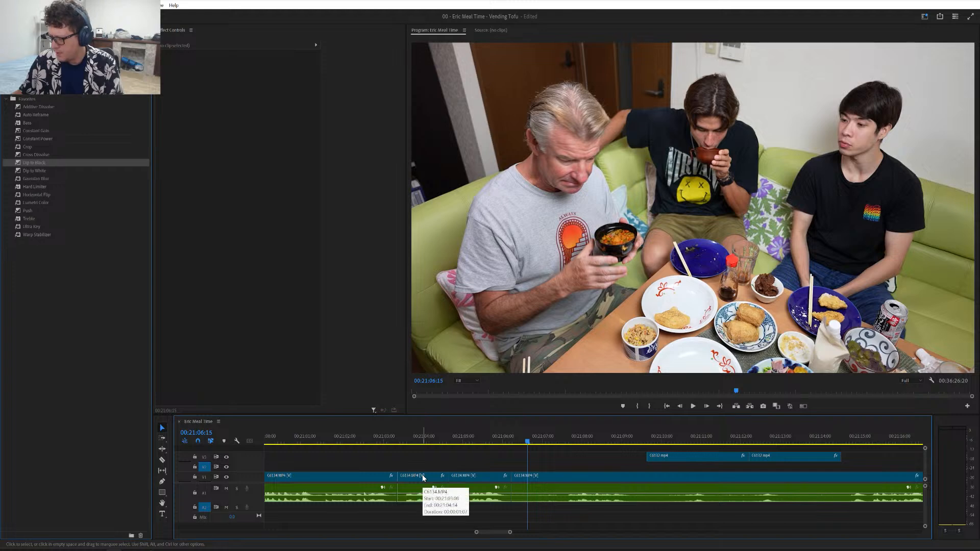
click(697, 440)
drag(696, 458, 448, 467)
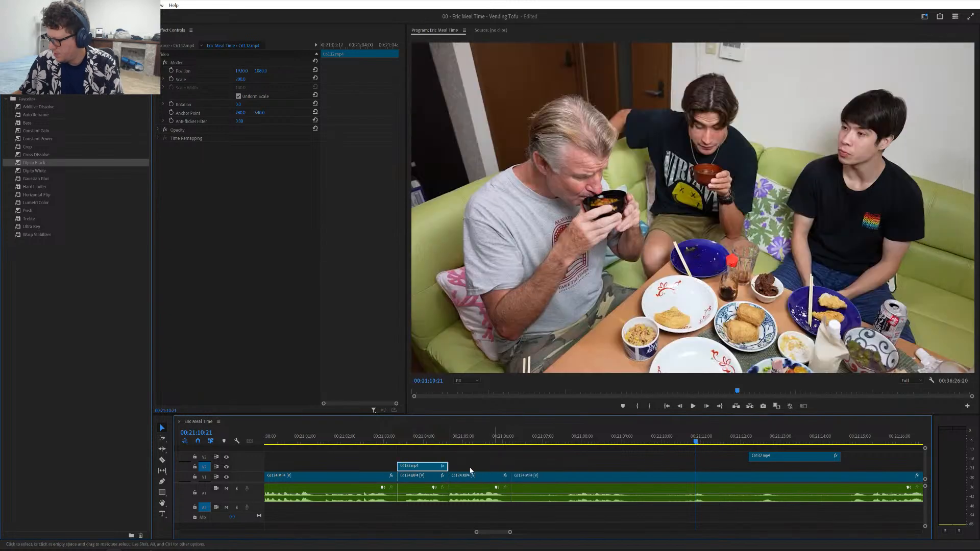
drag(770, 462, 510, 465)
- Save the project and play the close-up section from 00:21:02:16 to about 00:21:07:00
click(372, 439)
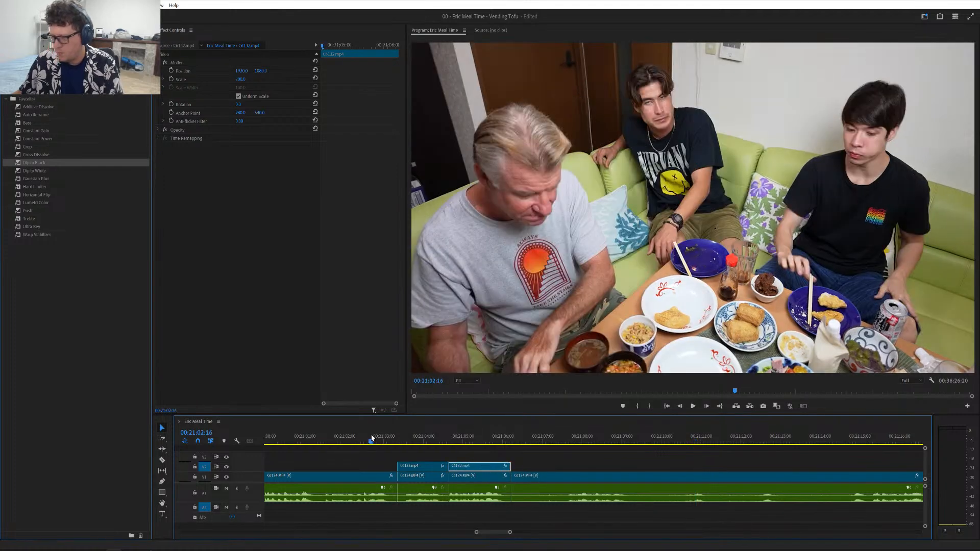
key(ctrl+s)
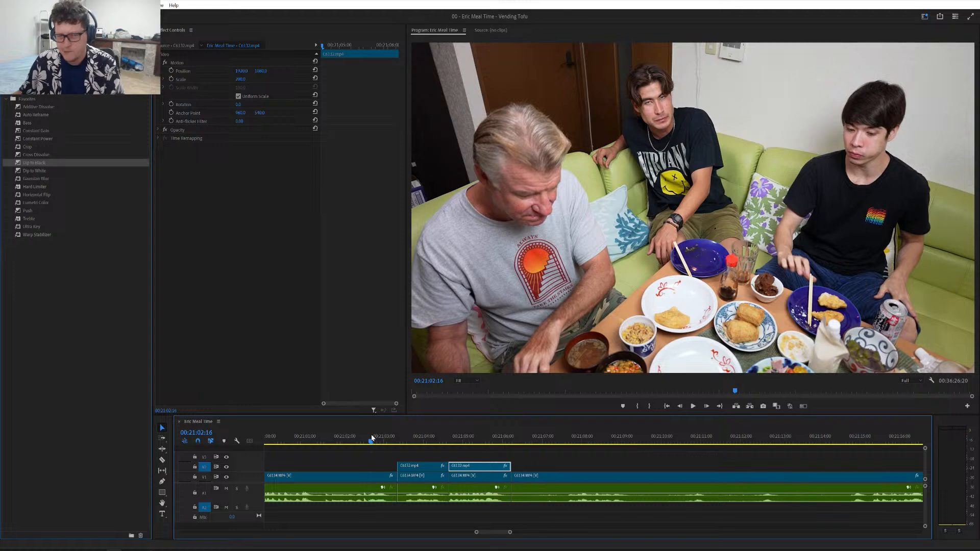
key(space)
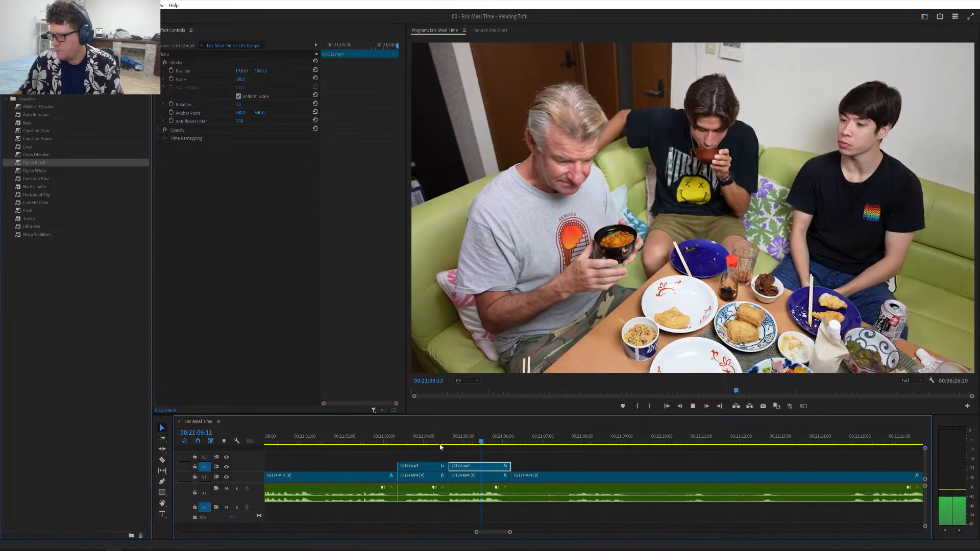
key(space)
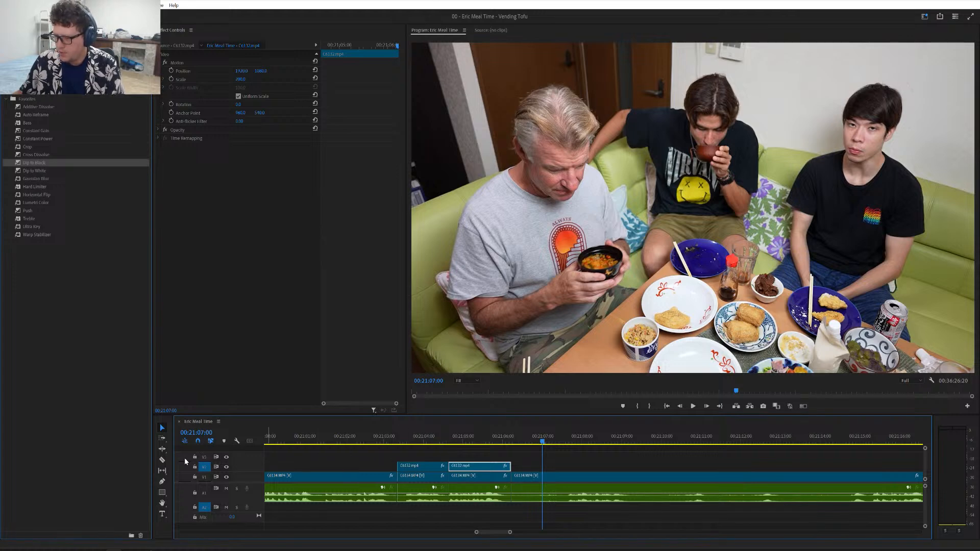
- Ripple-extend the end of the main segment starting at 00:21:03:08 to about 00:21:04:21, and play across that cut
click(162, 450)
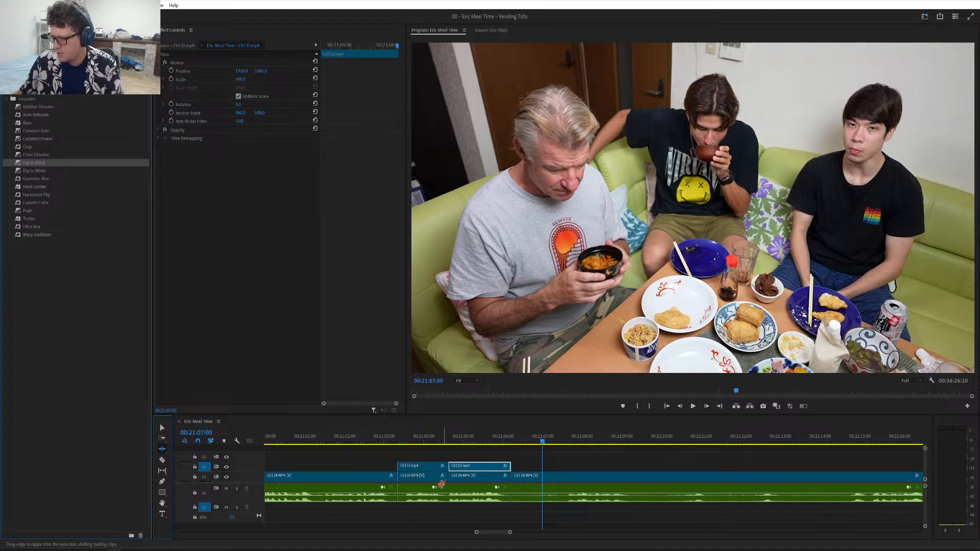
drag(446, 477, 456, 474)
click(439, 440)
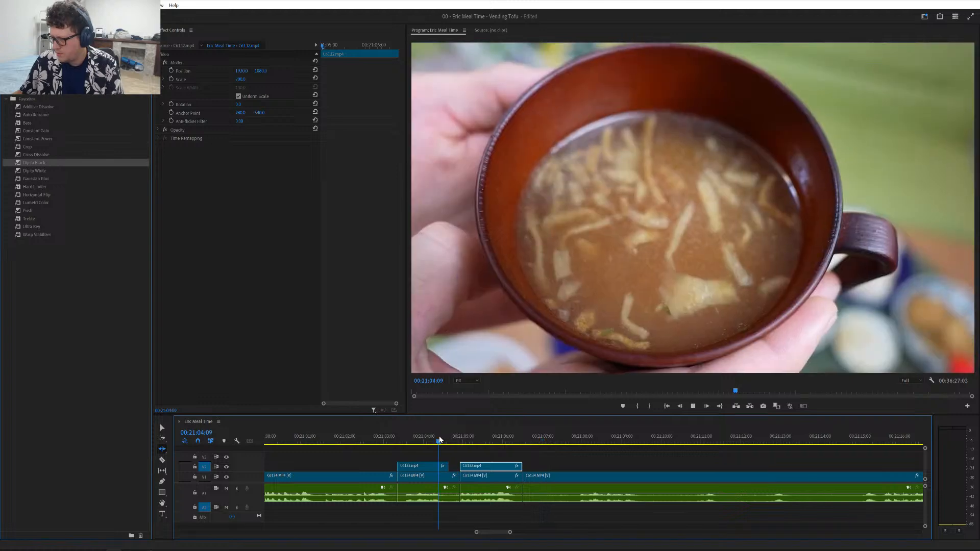
key(space)
key(space)
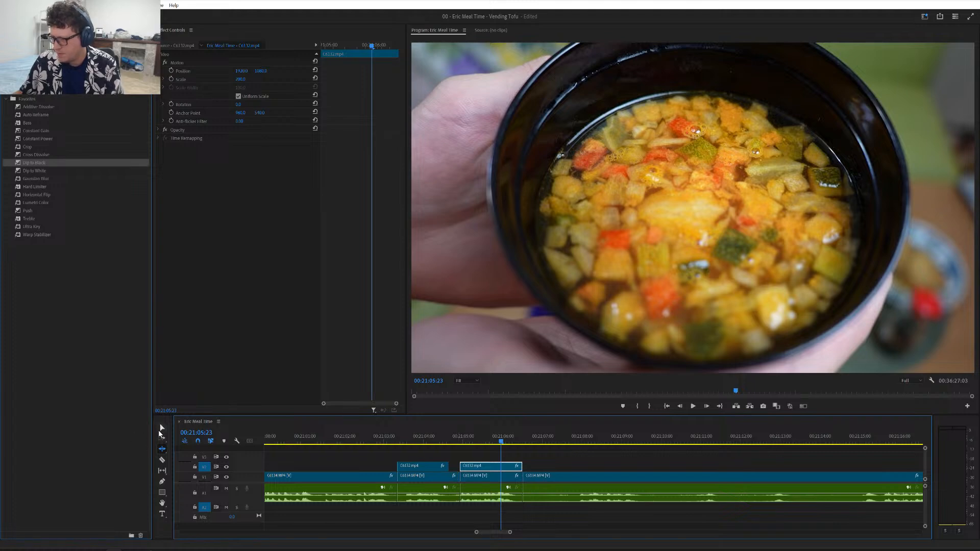
- Extend the mug close-up's end to meet the vegetable soup close-up, save the project, and replay from 00:21:02:10
click(162, 428)
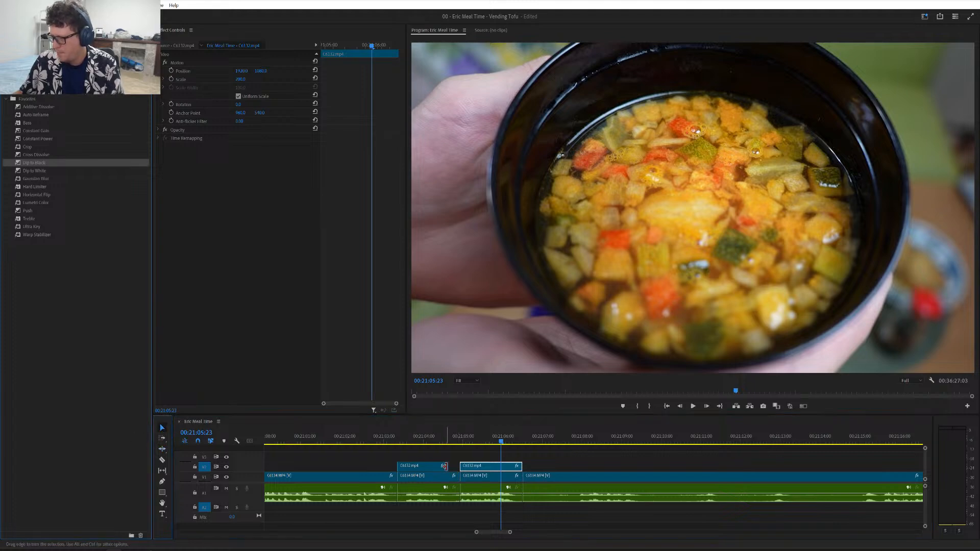
drag(448, 466, 459, 466)
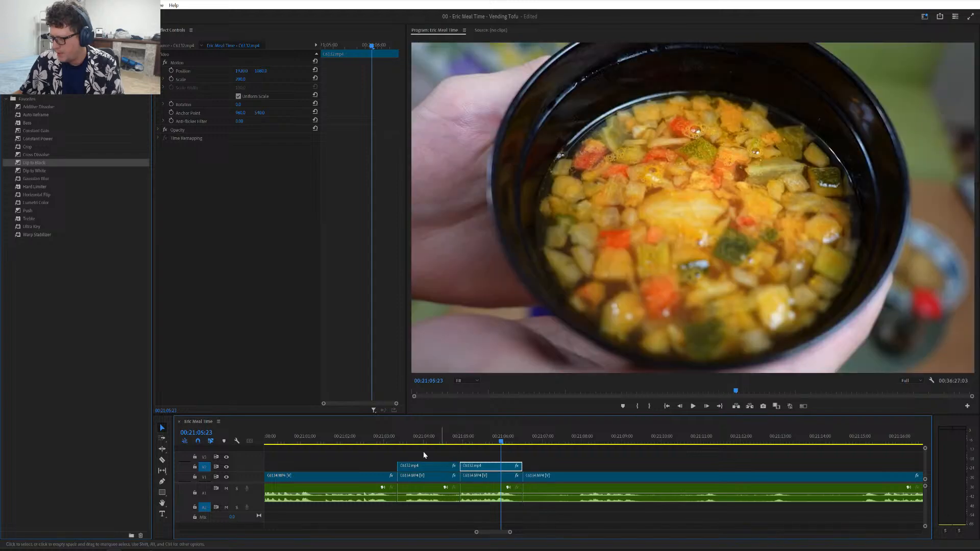
click(361, 438)
key(ctrl+s)
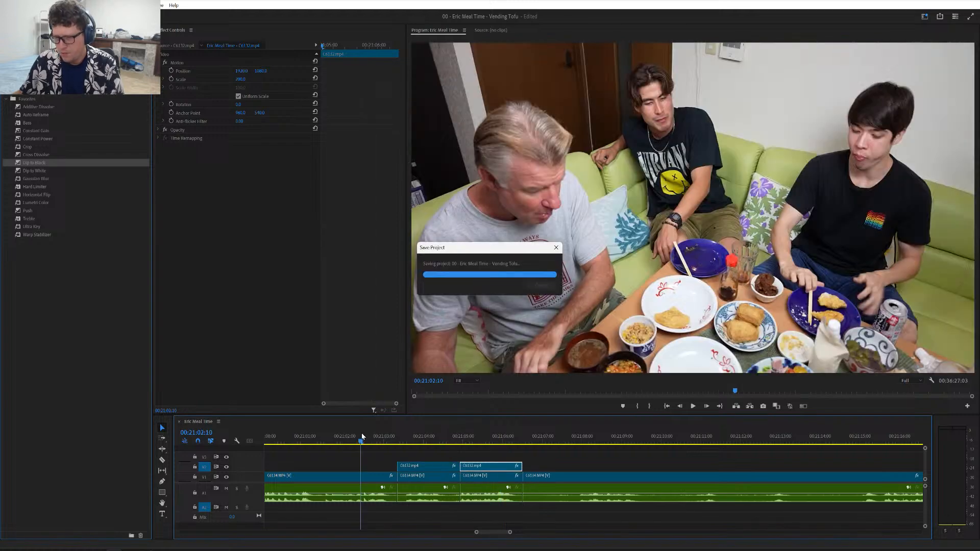
key(space)
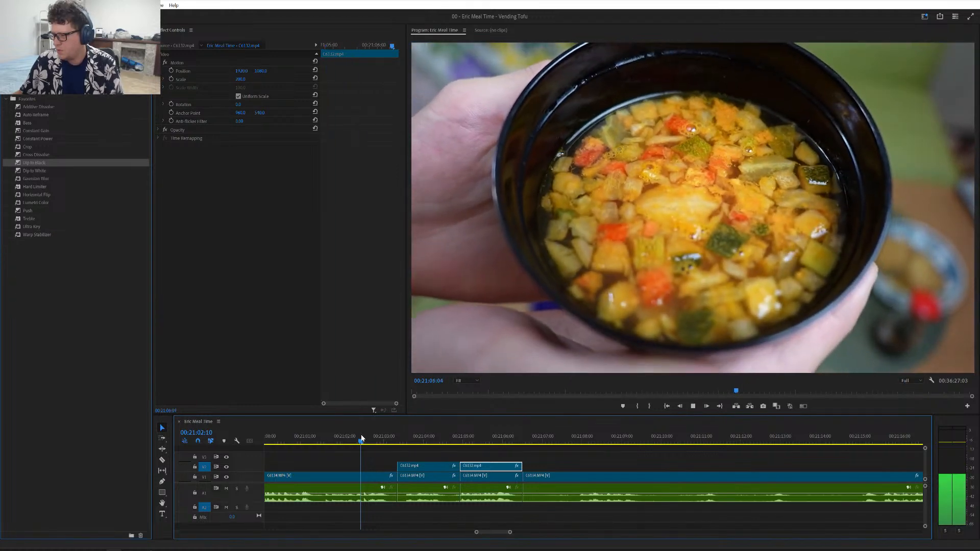
- Split the main clip at 00:21:07:05, ripple-delete the short piece just after the vegetable soup close-up, and save the project
key(space)
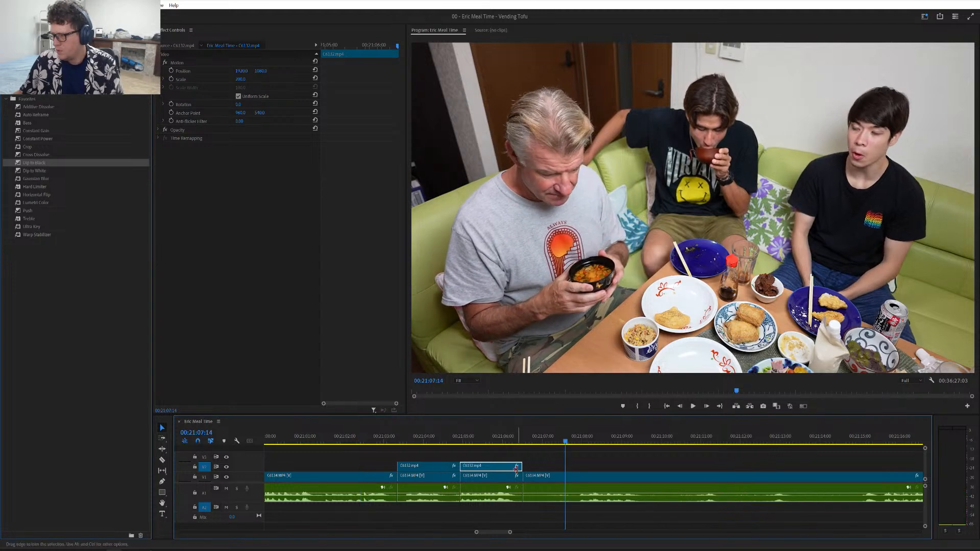
scroll(548, 485, down, 3)
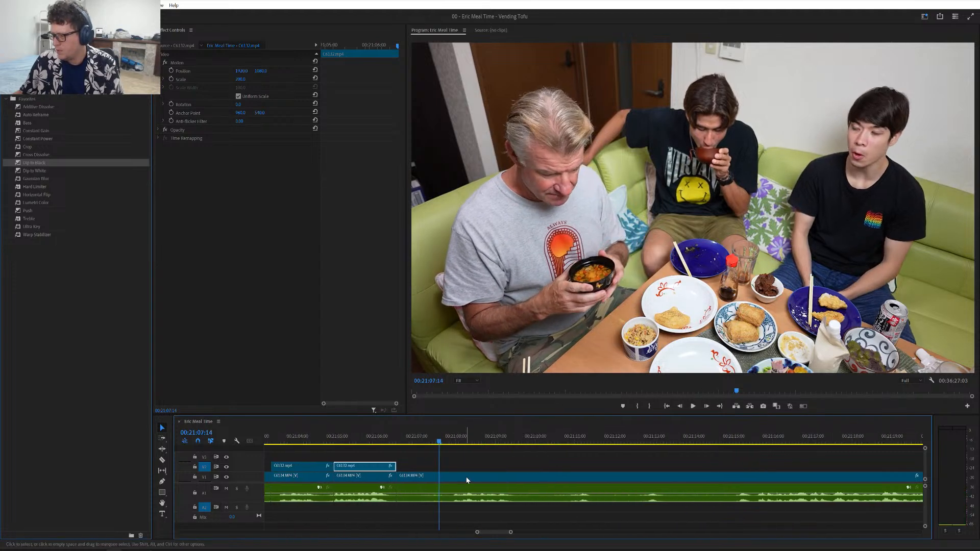
drag(400, 439, 424, 450)
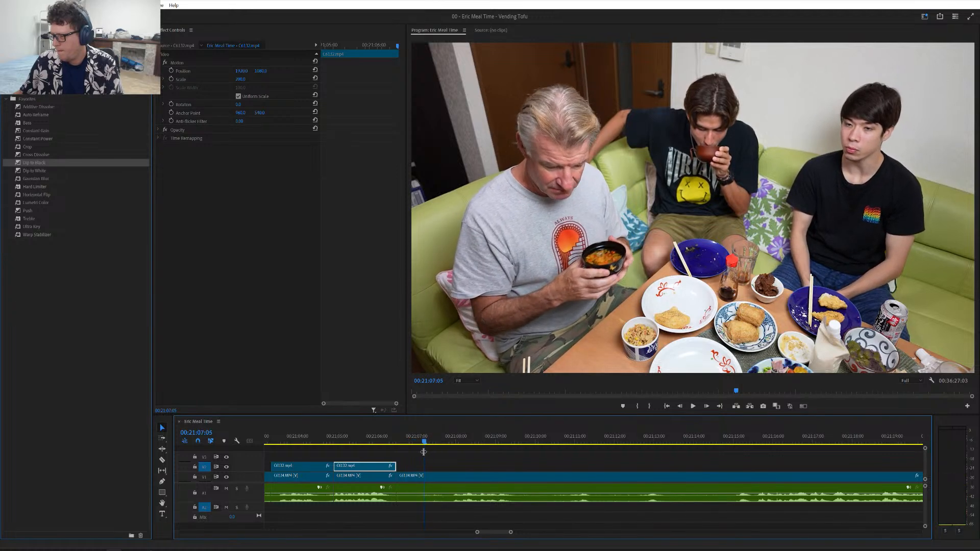
key(ctrl+k)
click(409, 480)
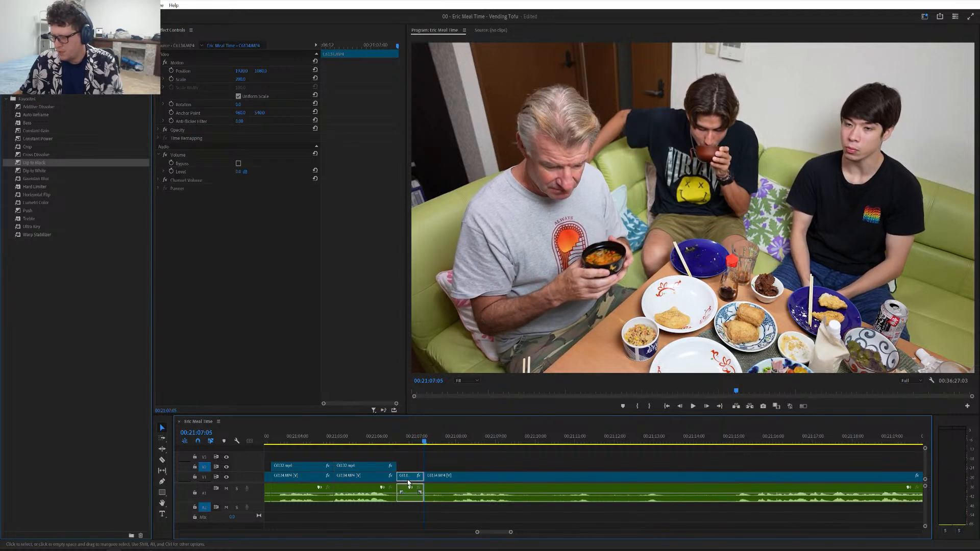
key(shift+Delete)
key(ctrl+s)
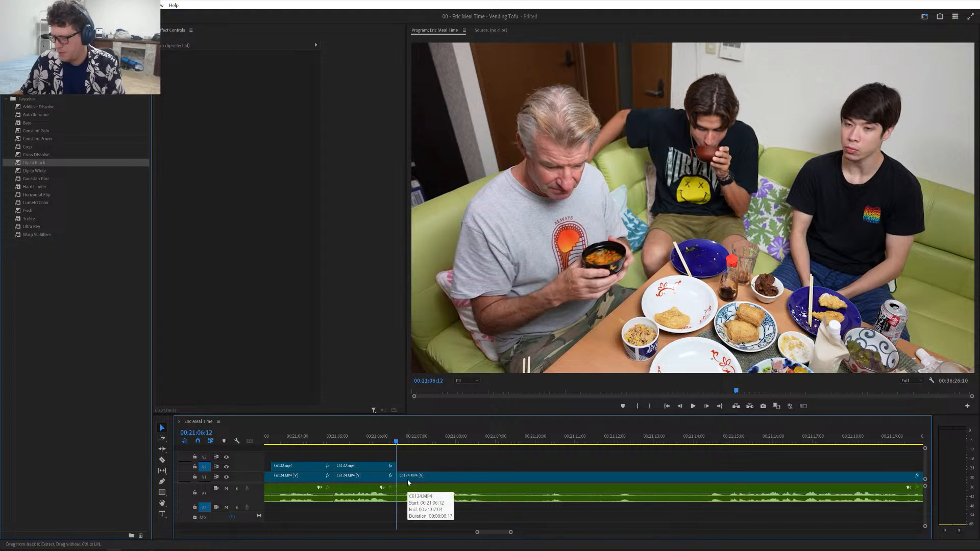
- Play the main footage from 00:21:06:12 to about 00:22:09:08 to look for the next section to cut
scroll(408, 483, down, 4)
scroll(407, 479, down, 3)
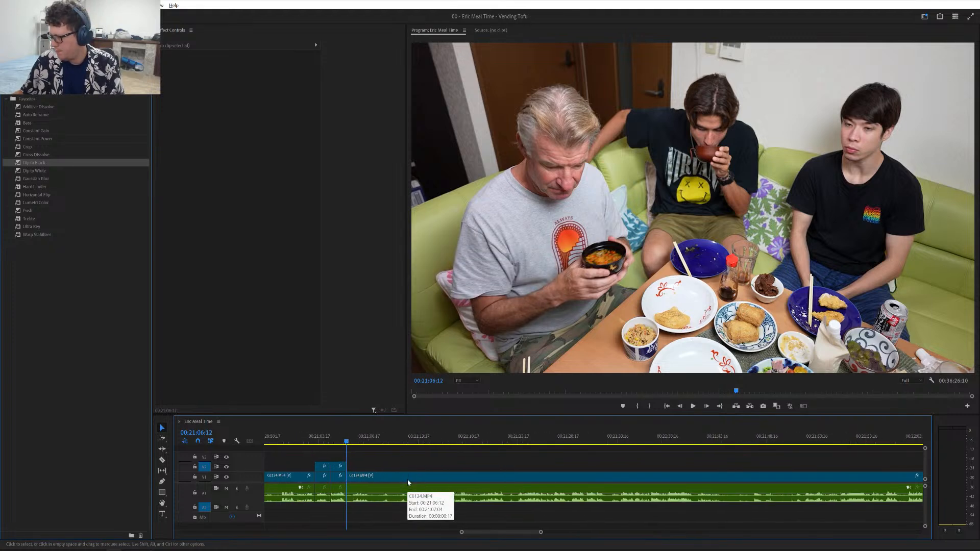
scroll(407, 480, down, 3)
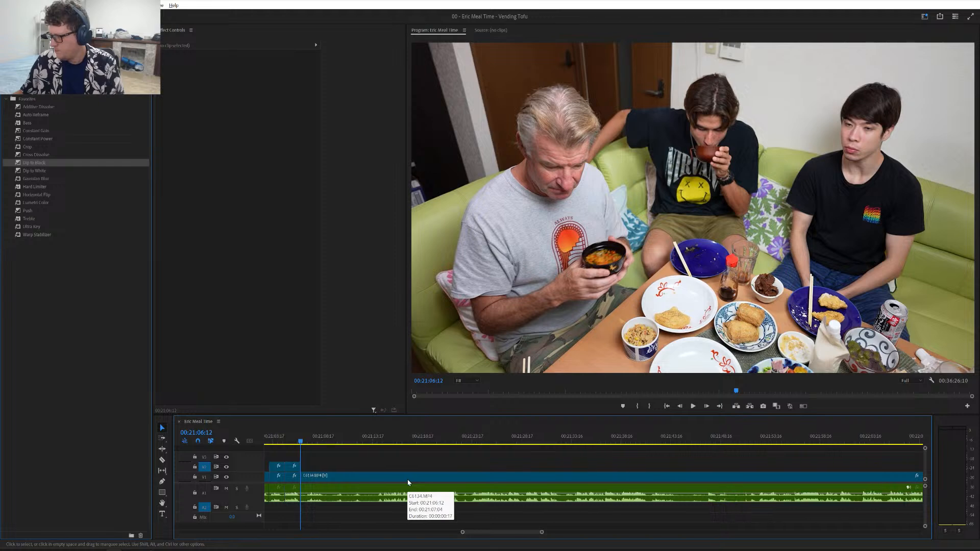
scroll(408, 480, down, 3)
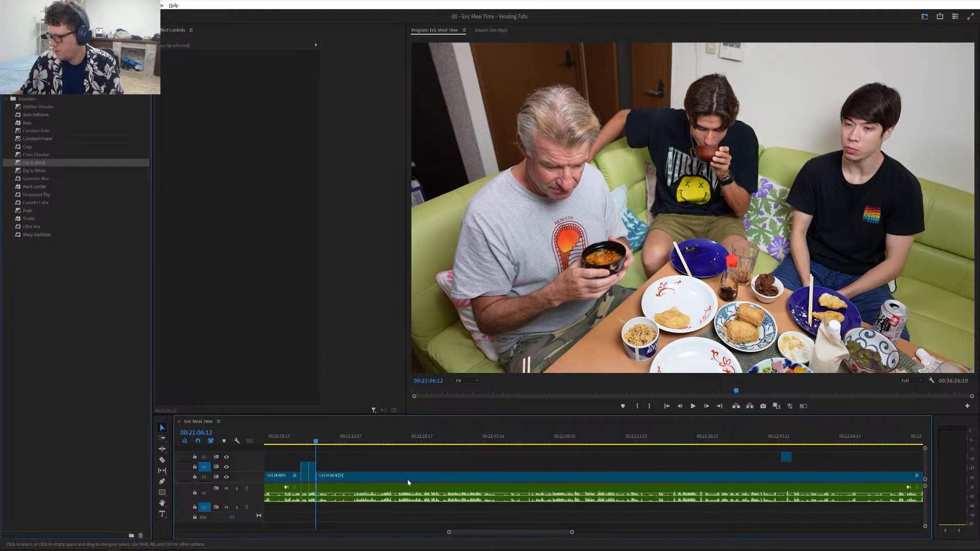
scroll(407, 480, up, 3)
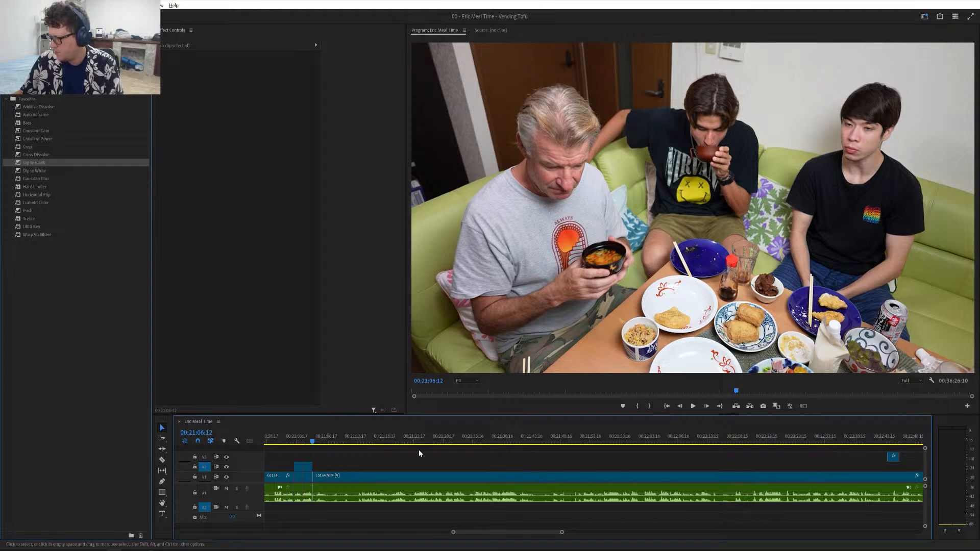
scroll(354, 461, up, 1)
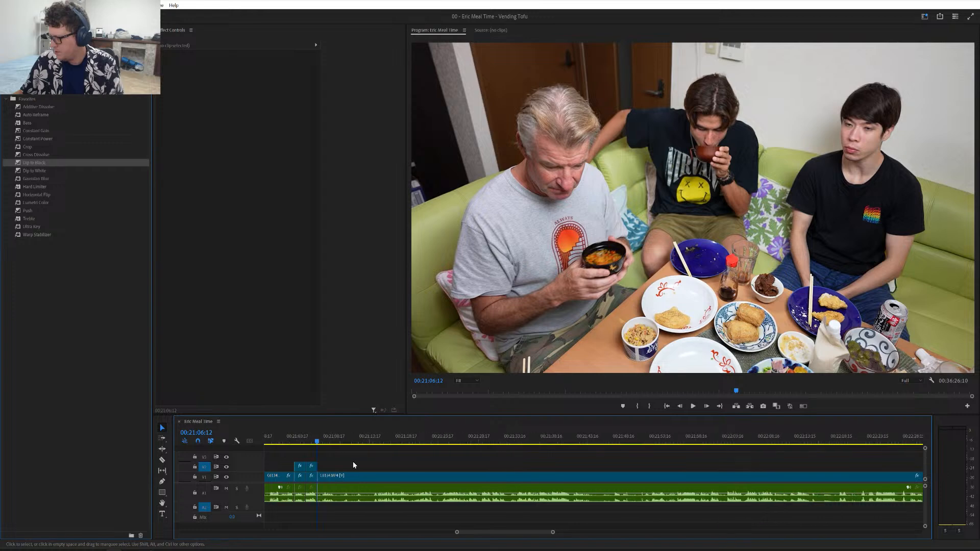
key(space)
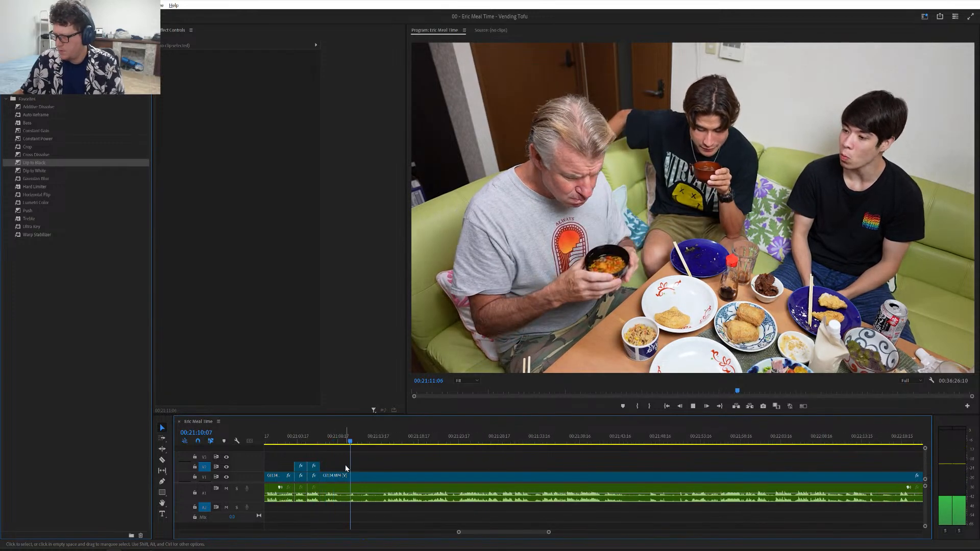
scroll(346, 465, down, 1)
scroll(347, 468, down, 1)
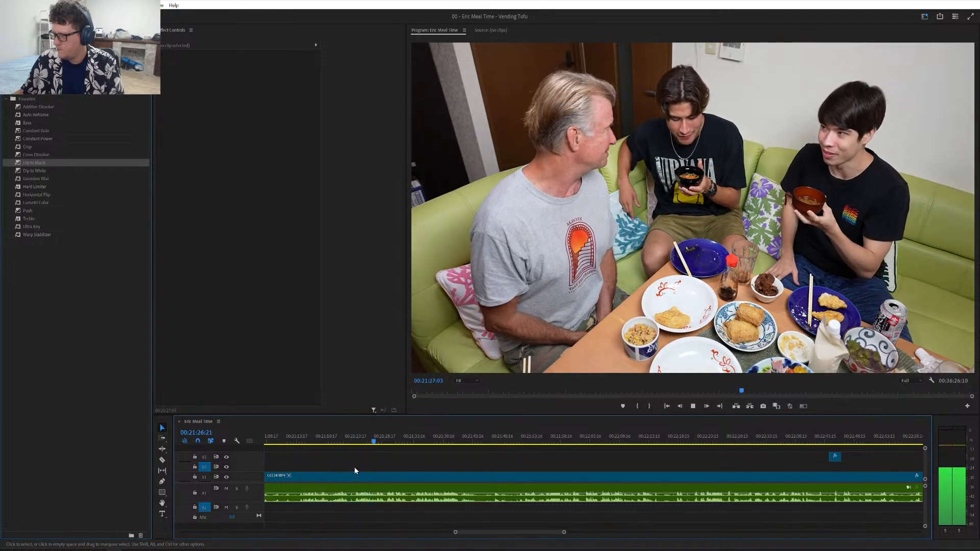
scroll(354, 468, down, 2)
scroll(354, 467, down, 1)
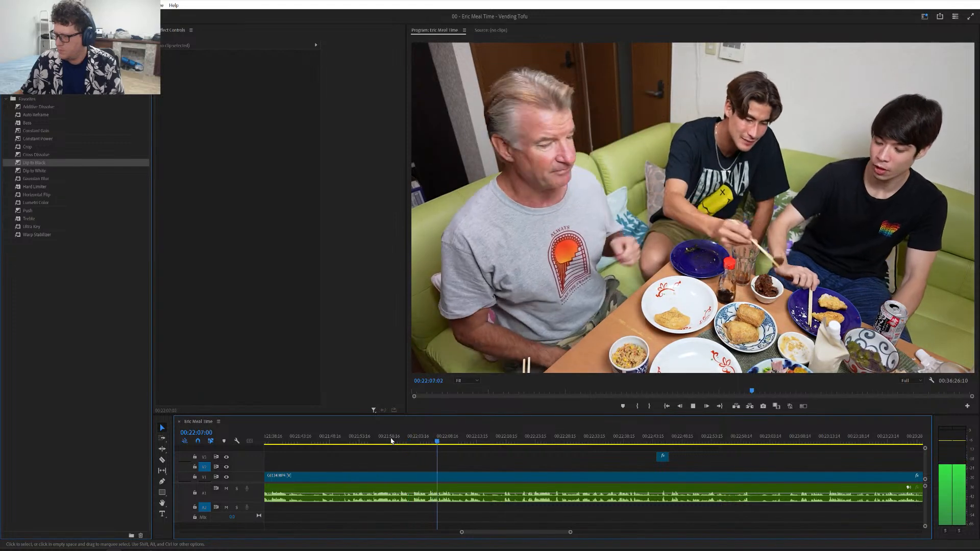
key(space)
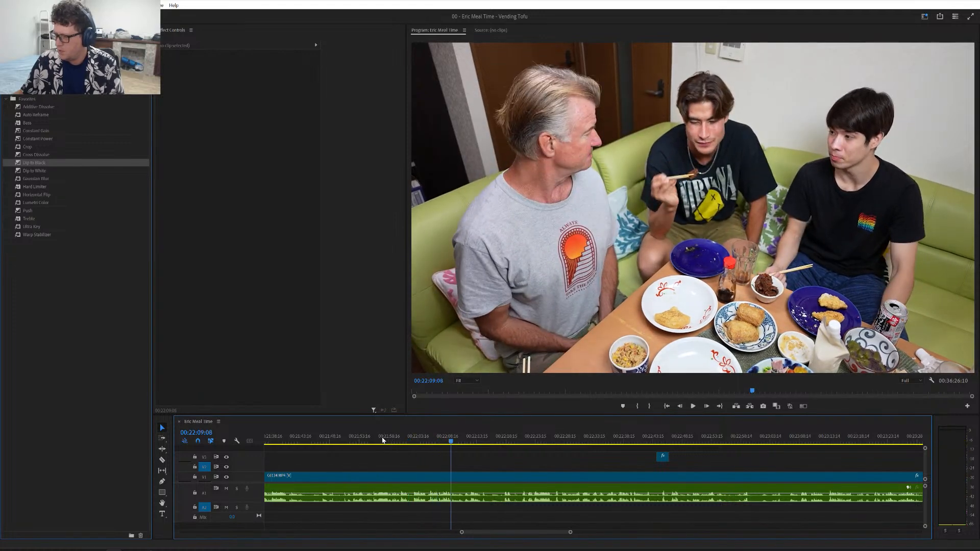
- Replay the main footage from 00:21:53:04 to about 00:22:00:09 to locate the start of the unneeded section
click(376, 439)
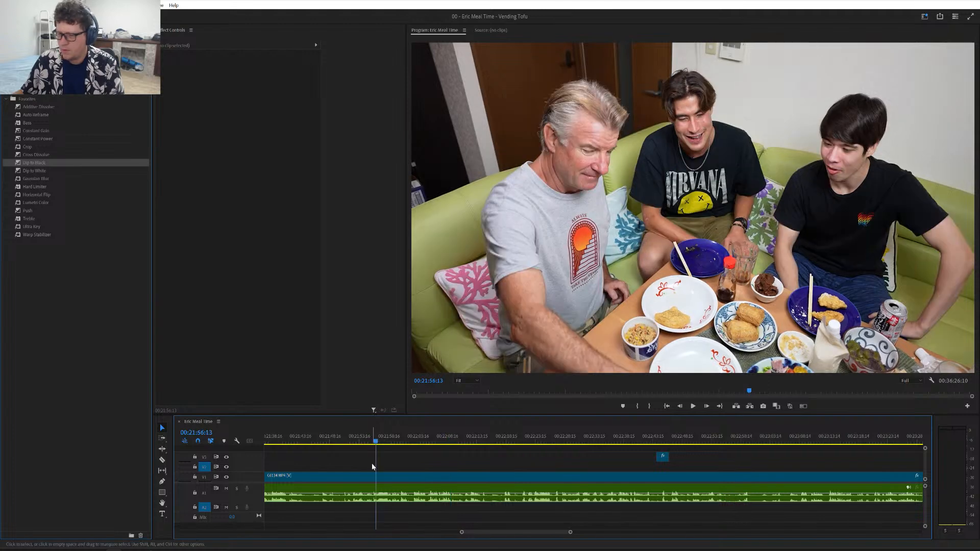
key(equal)
key(equal)
key(equal)
key(equal)
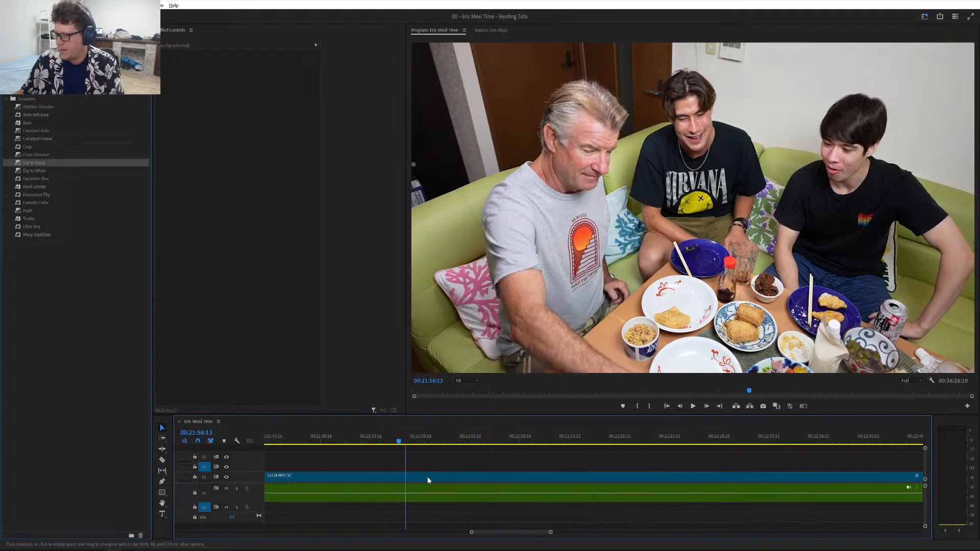
click(378, 438)
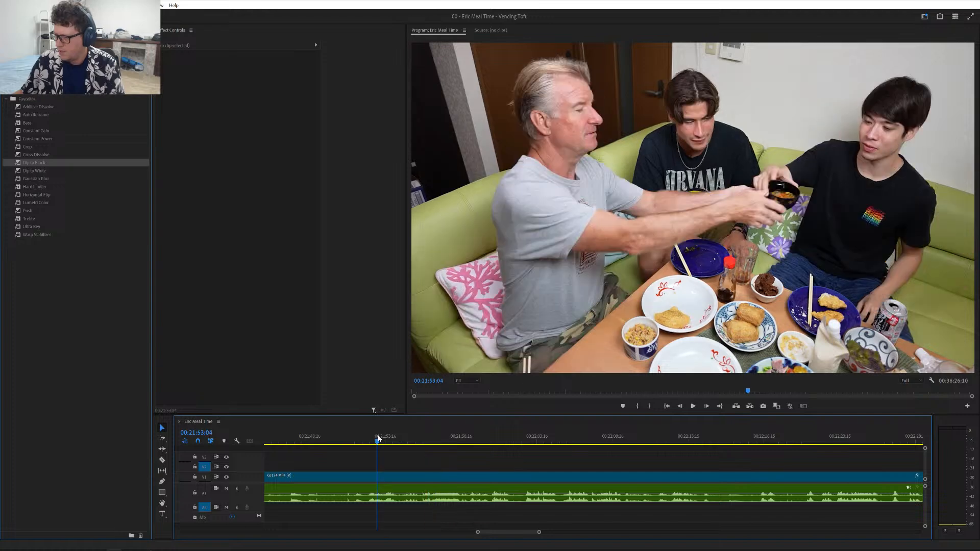
key(space)
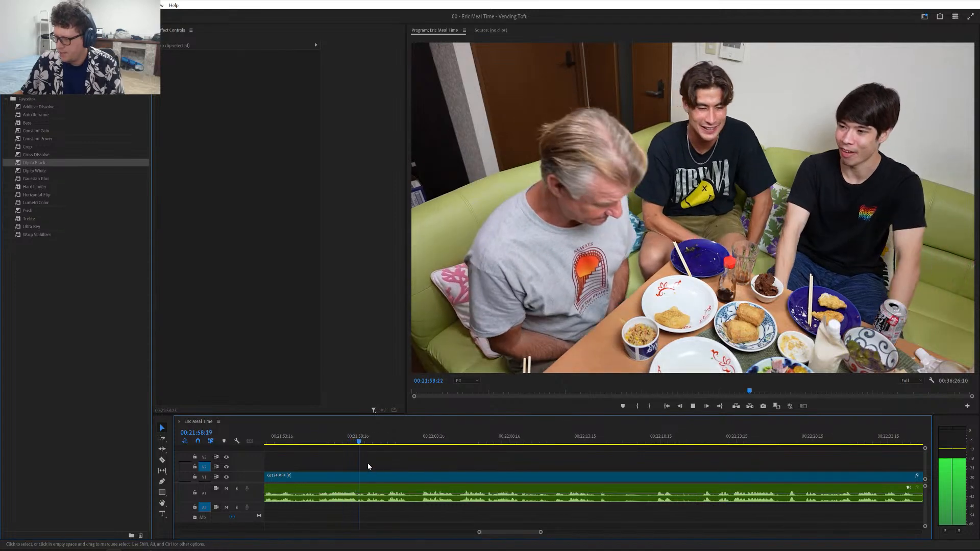
key(space)
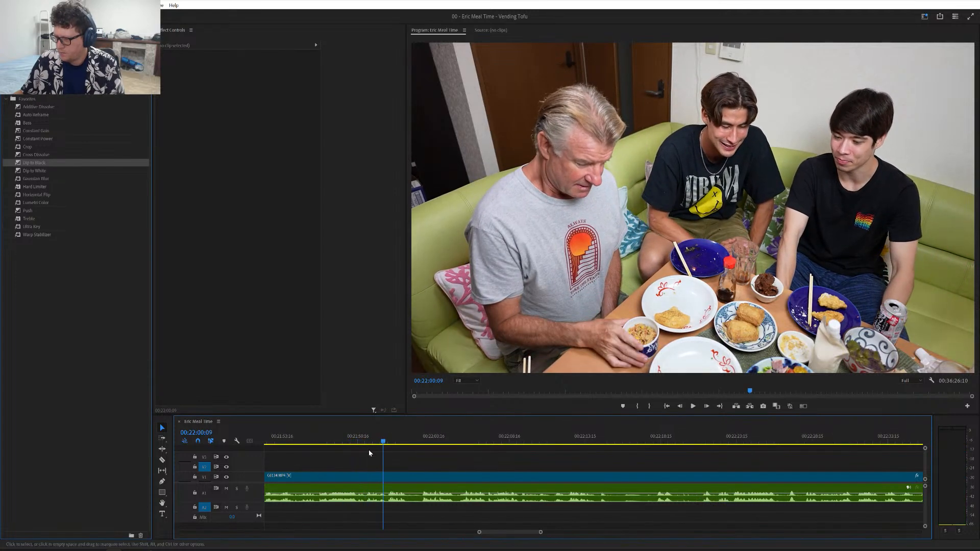
- Split the main clip's video and audio at 00:21:58:17
key(equal)
key(equal)
key(equal)
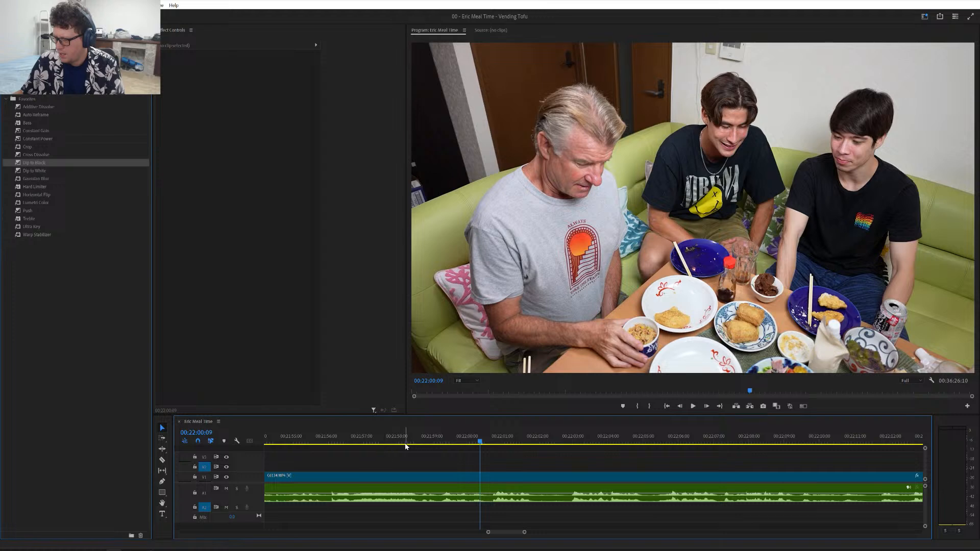
drag(399, 442, 422, 450)
key(ctrl+k)
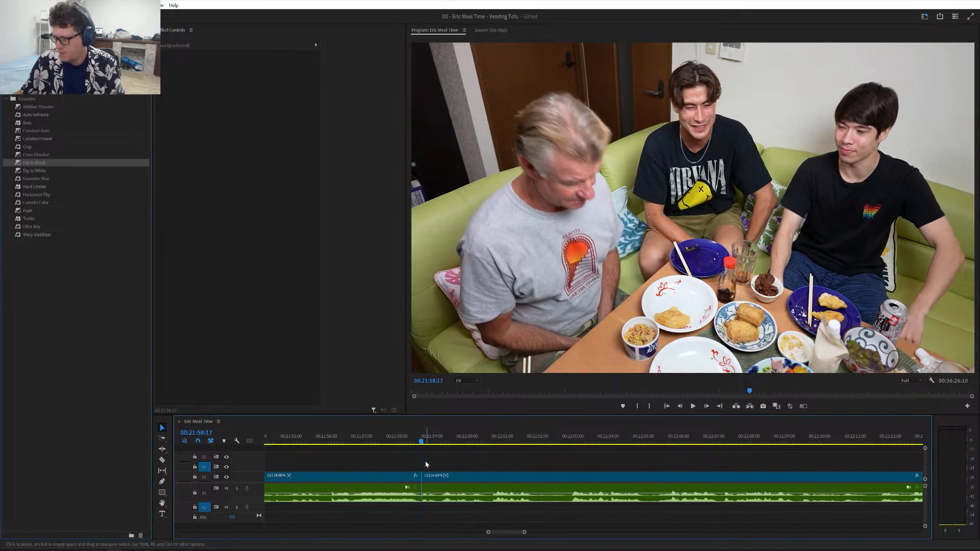
- Play the footage after the new cut from 00:22:02:21 to about 00:22:10:05
key(minus)
key(minus)
click(430, 439)
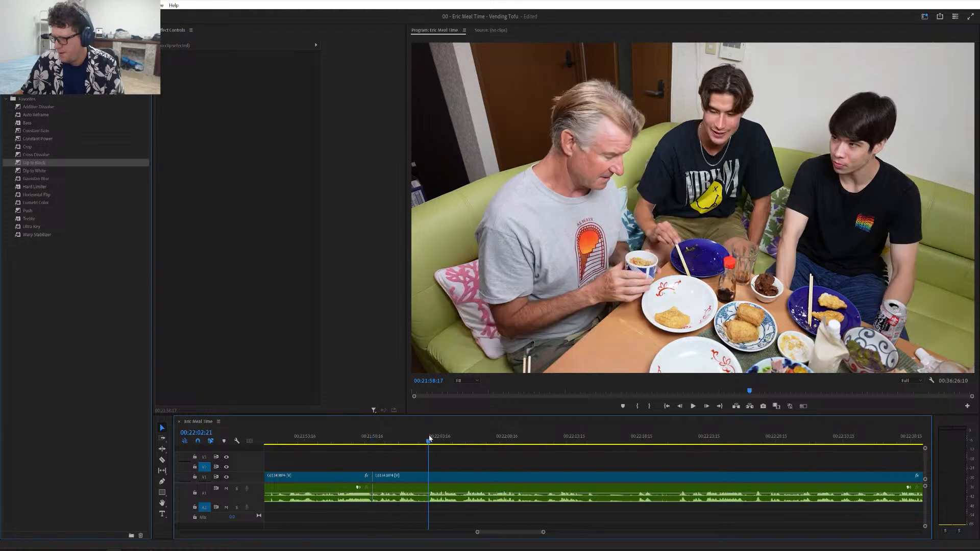
key(space)
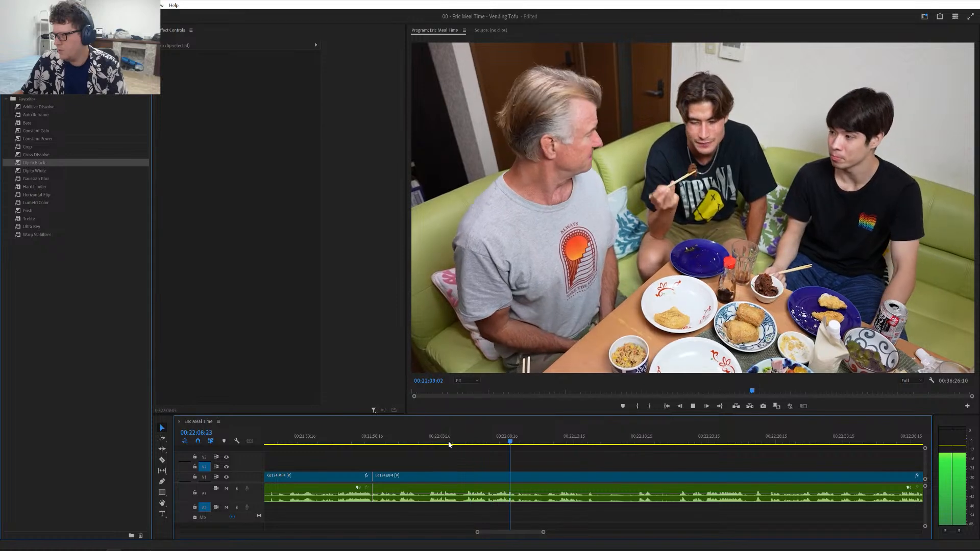
key(space)
- Move the spare food close-ups together along V3 from beyond the episode's end to about 00:19:00:00
scroll(478, 472, down, 8)
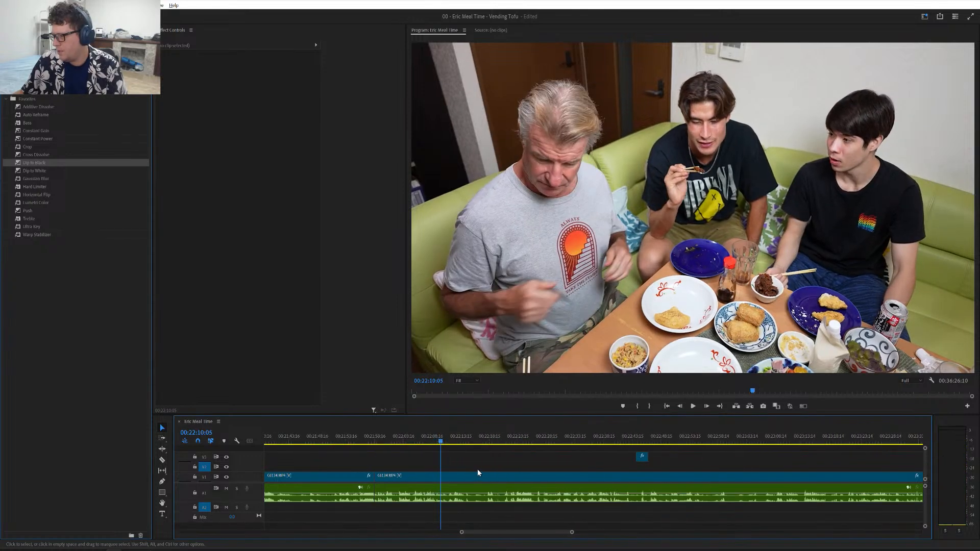
scroll(478, 472, down, 6)
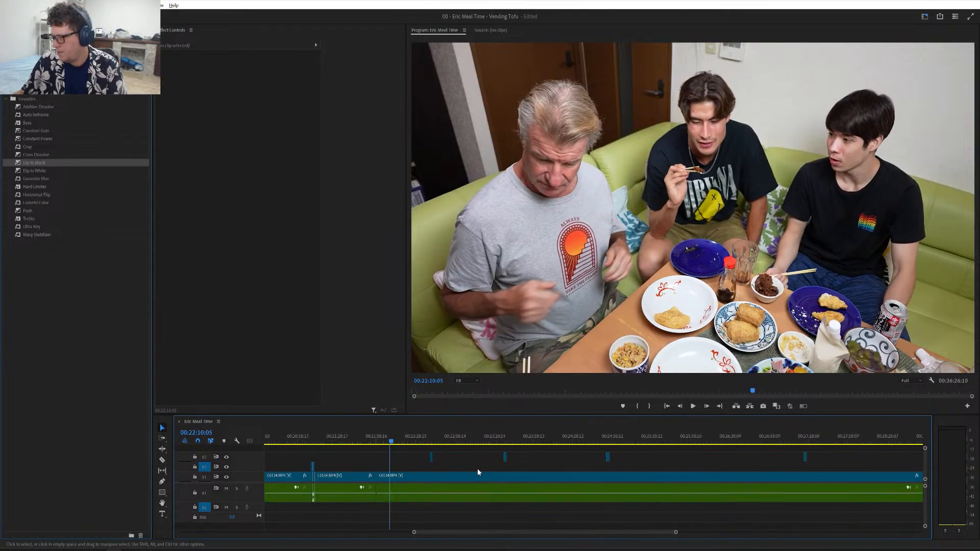
scroll(478, 471, down, 2)
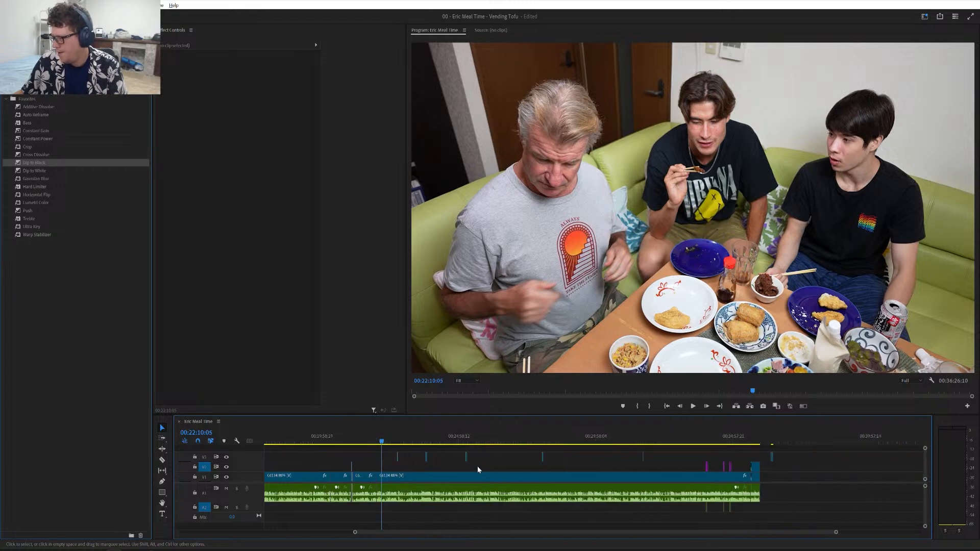
click(776, 440)
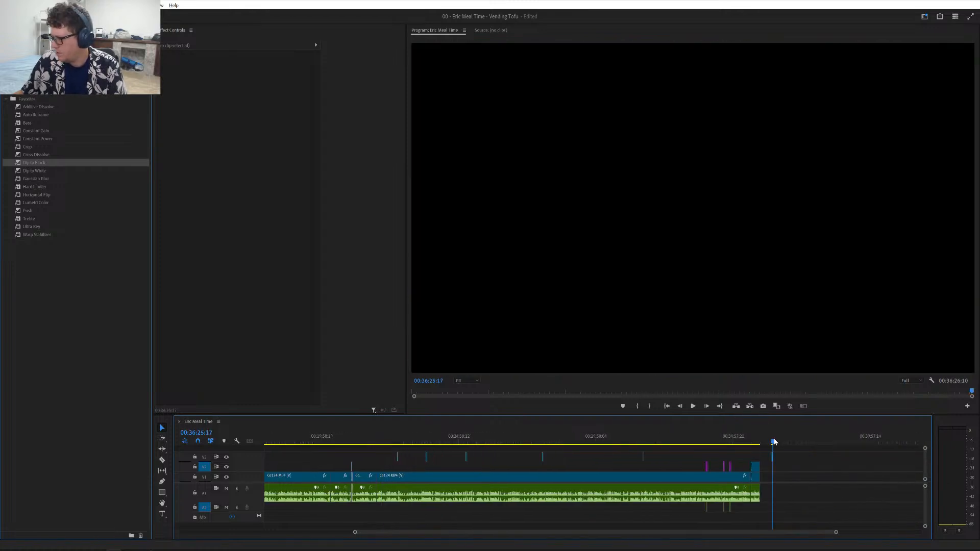
scroll(790, 452, up, 3)
scroll(792, 452, down, 3)
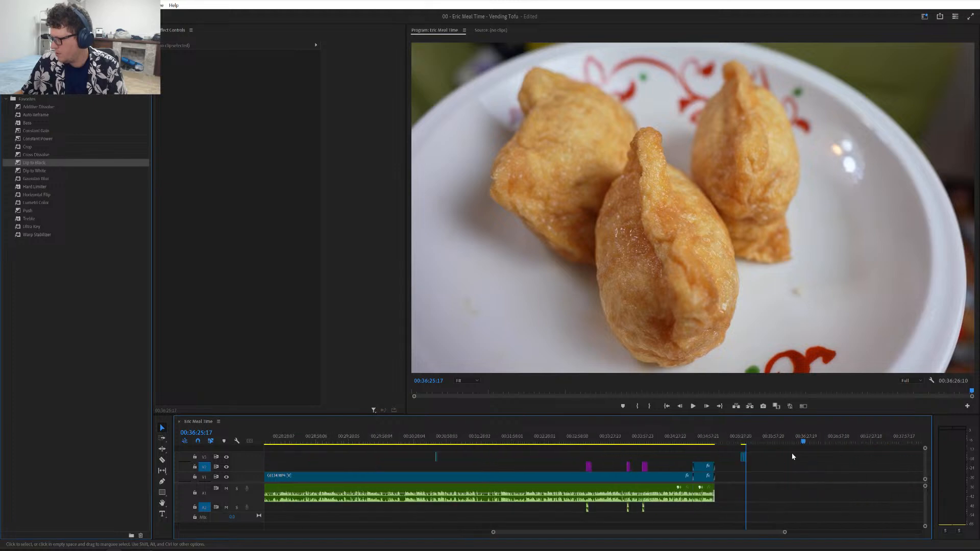
scroll(792, 452, up, 4)
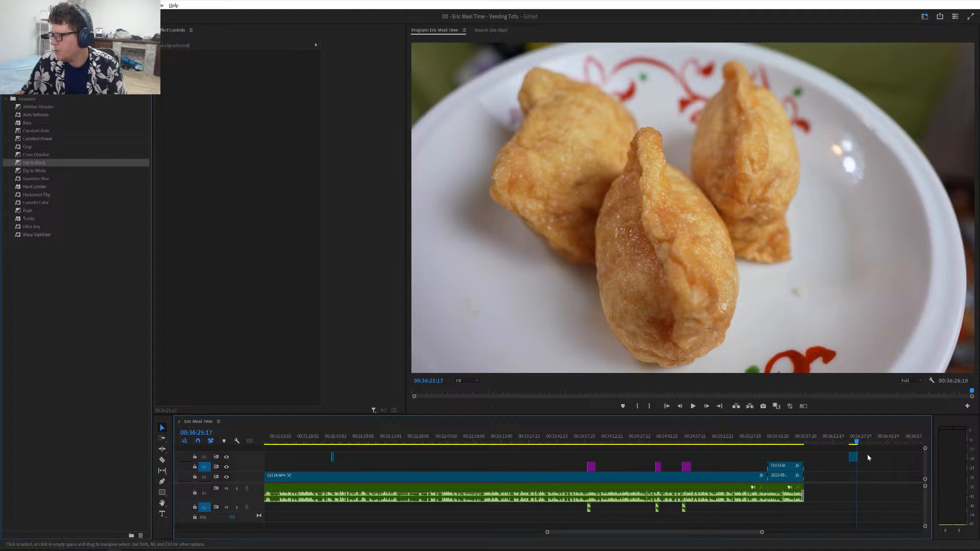
key(minus)
key(minus)
key(minus)
key(minus)
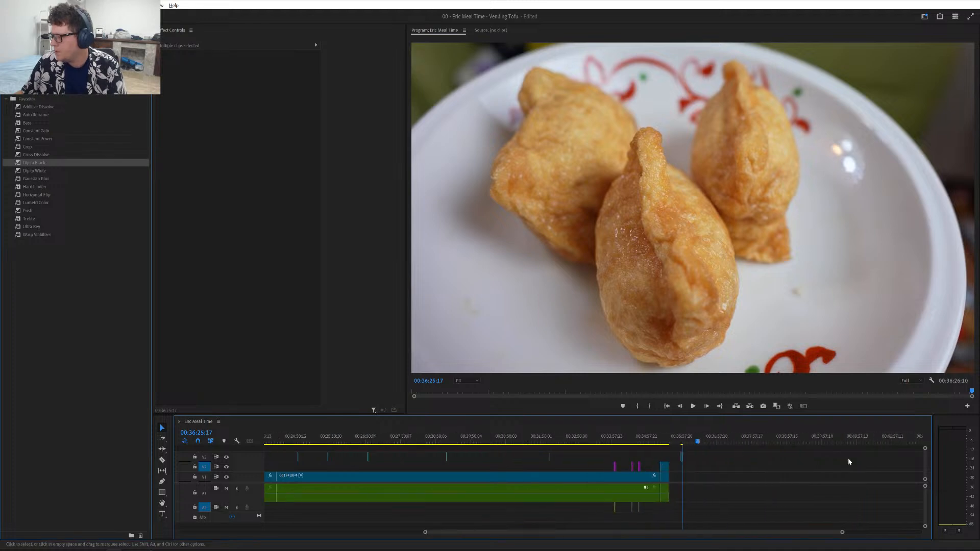
scroll(847, 459, up, 5)
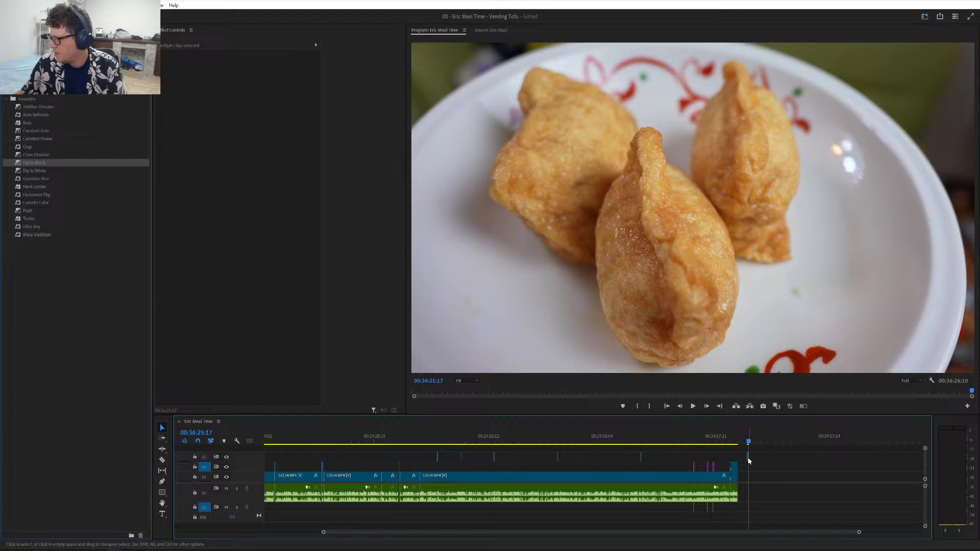
drag(749, 461, 632, 458)
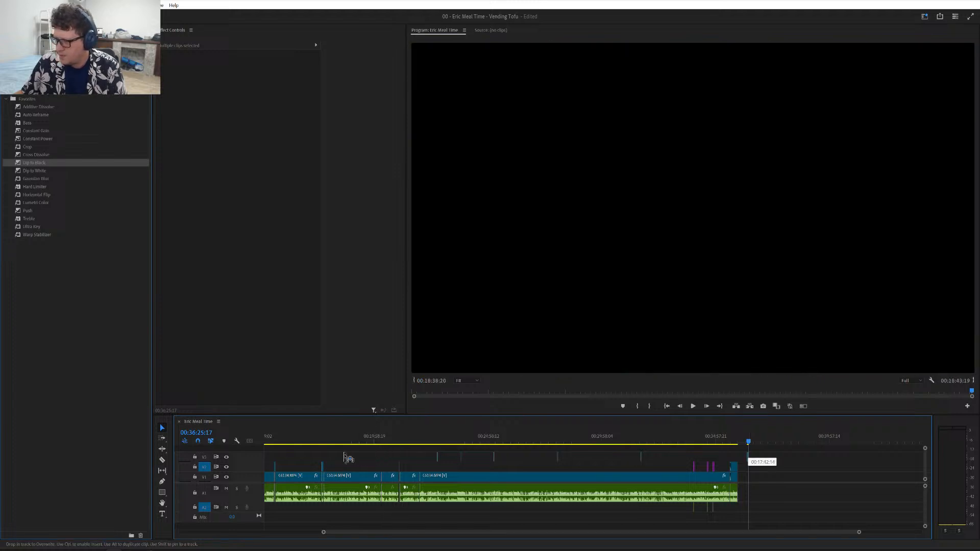
drag(353, 455, 353, 456)
- Move the first spare close-up, the brown food in the small bowl, along V3 to about 00:22:02:23
scroll(362, 462, up, 6)
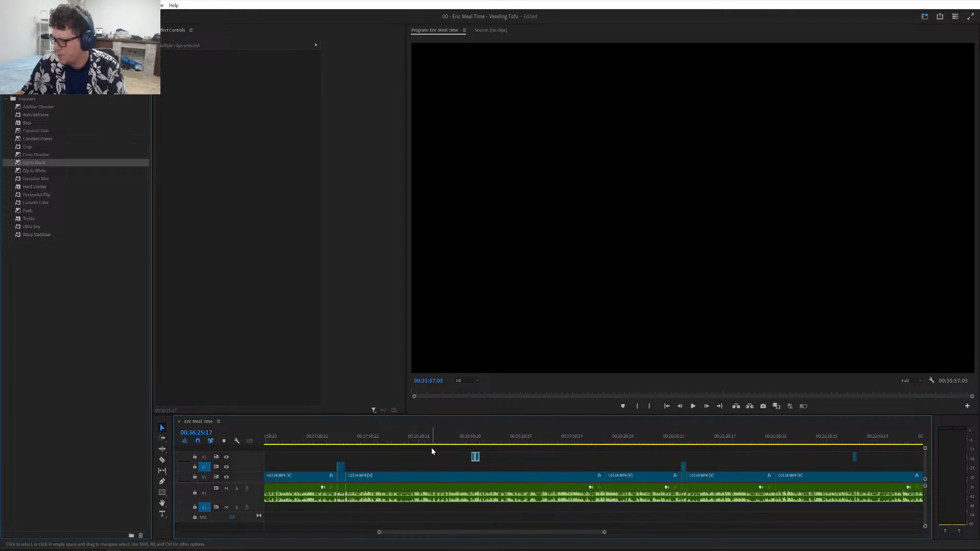
click(432, 451)
scroll(449, 456, up, 3)
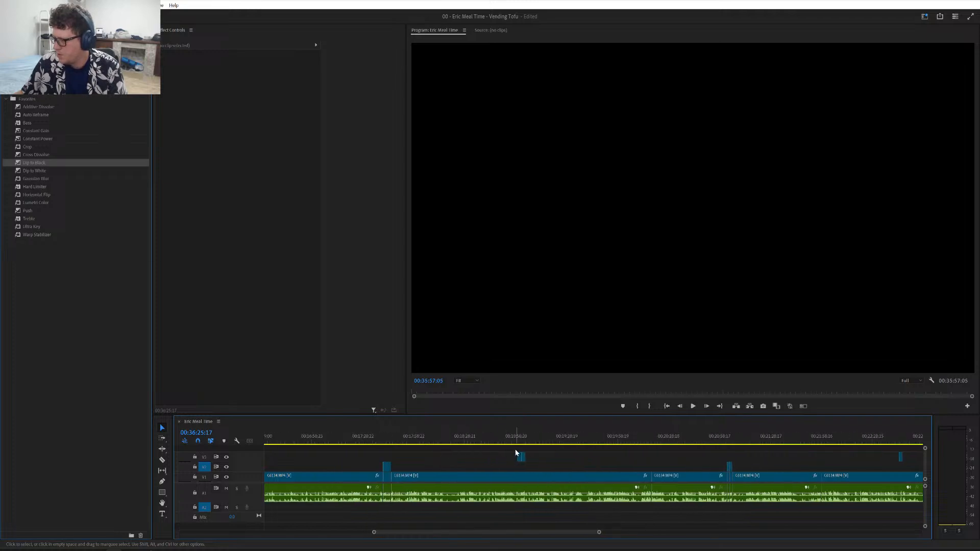
drag(522, 441, 731, 464)
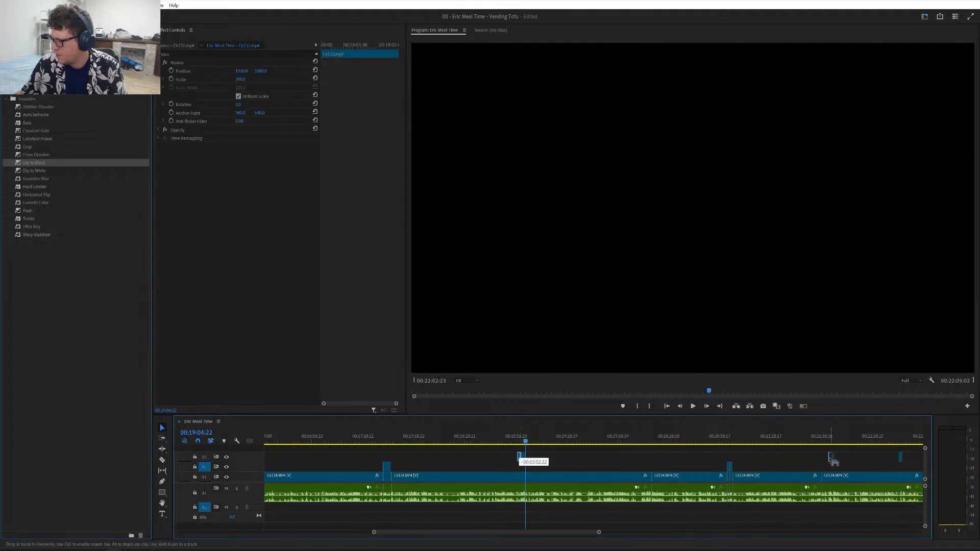
drag(832, 460, 831, 461)
- Skim the main footage from 00:17:43:17 to 00:19:51:23 and move the three-piece fried tofu close-up along V3 to about 00:20:04:00
scroll(633, 461, up, 3)
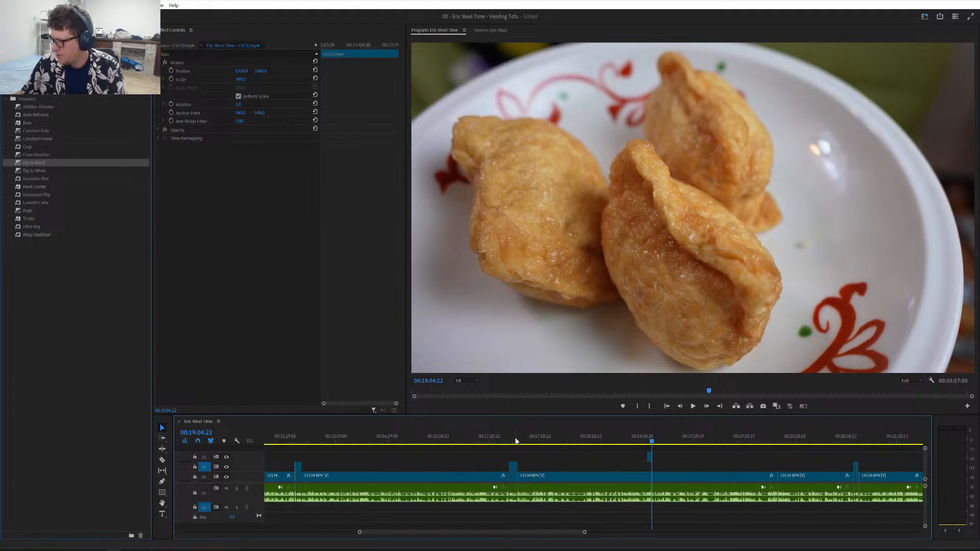
key(shift+Left)
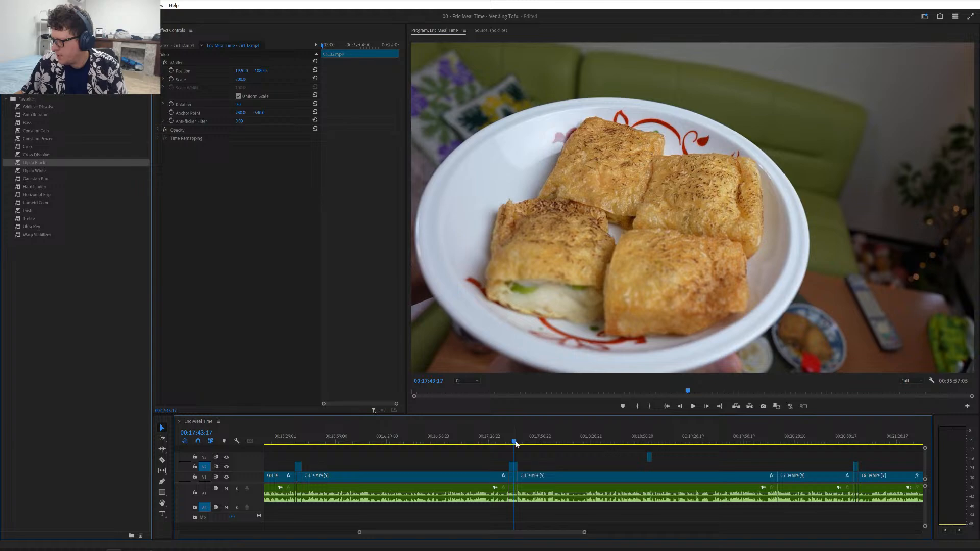
drag(515, 444, 733, 454)
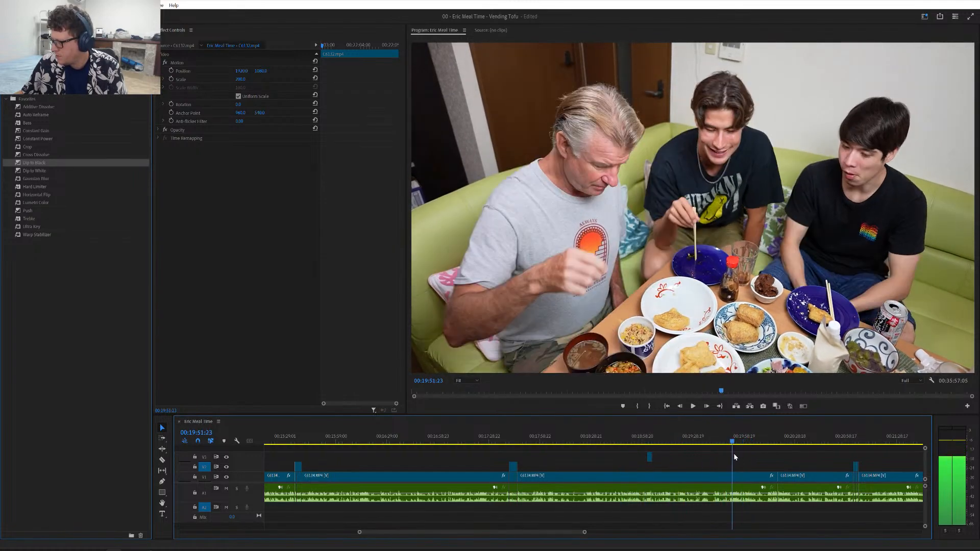
drag(651, 456, 657, 458)
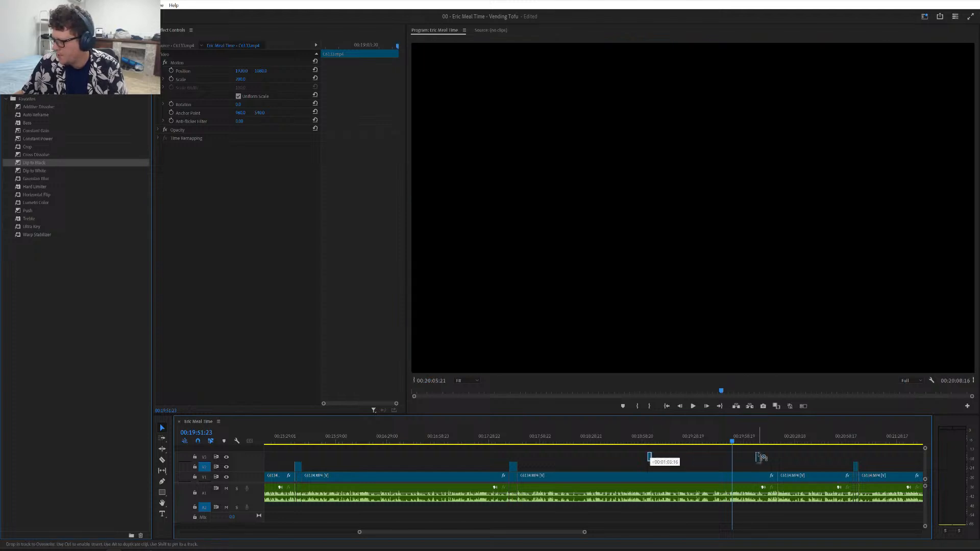
drag(759, 455, 758, 457)
- Play the main footage from 00:19:43:21 to about 00:19:58:00 to look for an unneeded section
scroll(746, 460, down, 5)
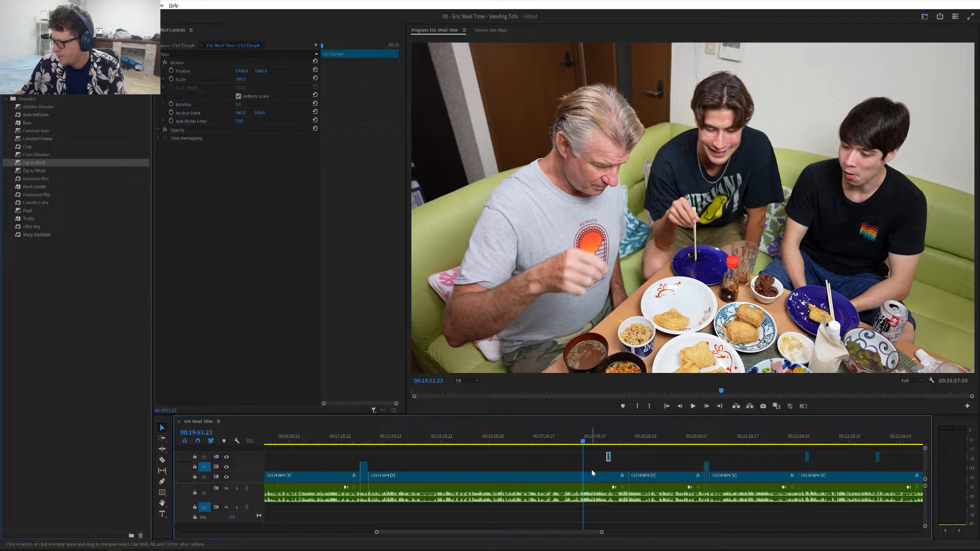
scroll(607, 469, up, 5)
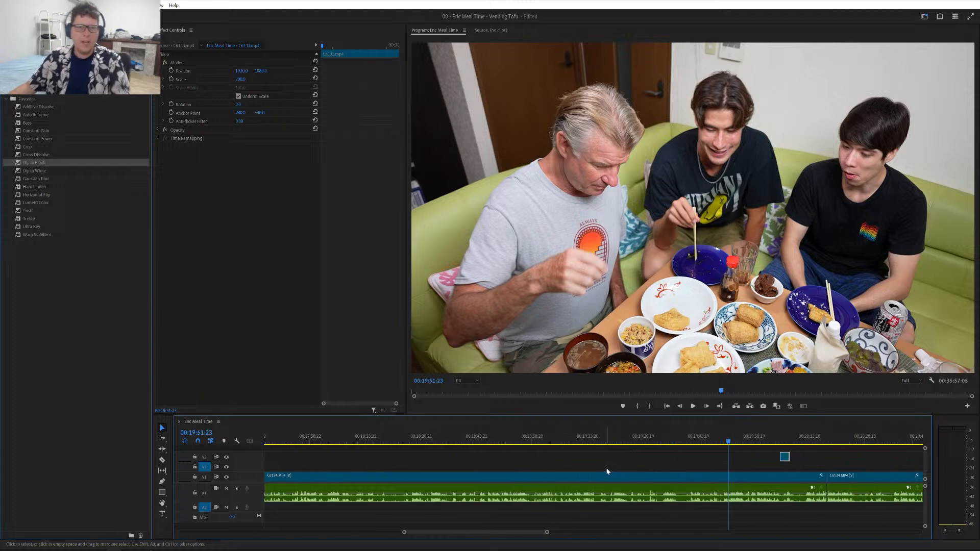
scroll(606, 470, down, 5)
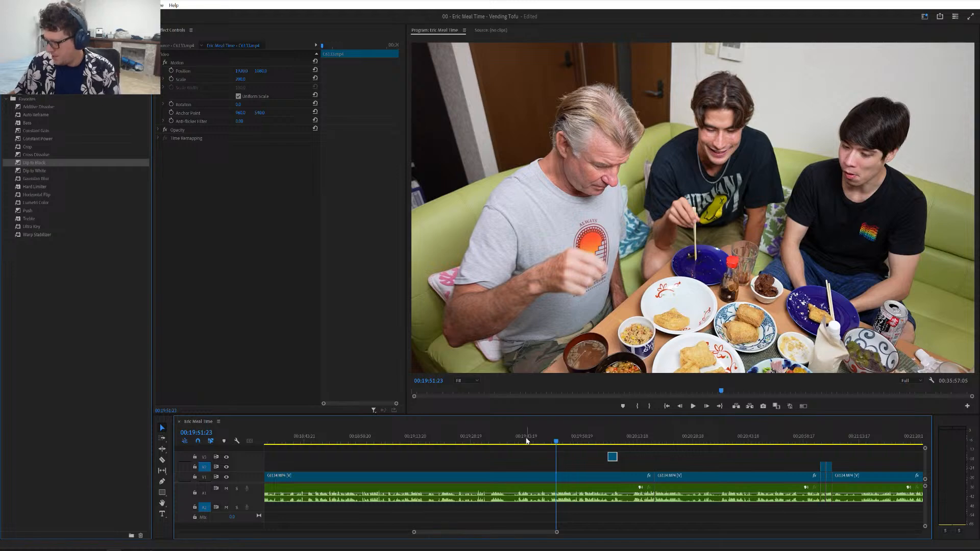
key(space)
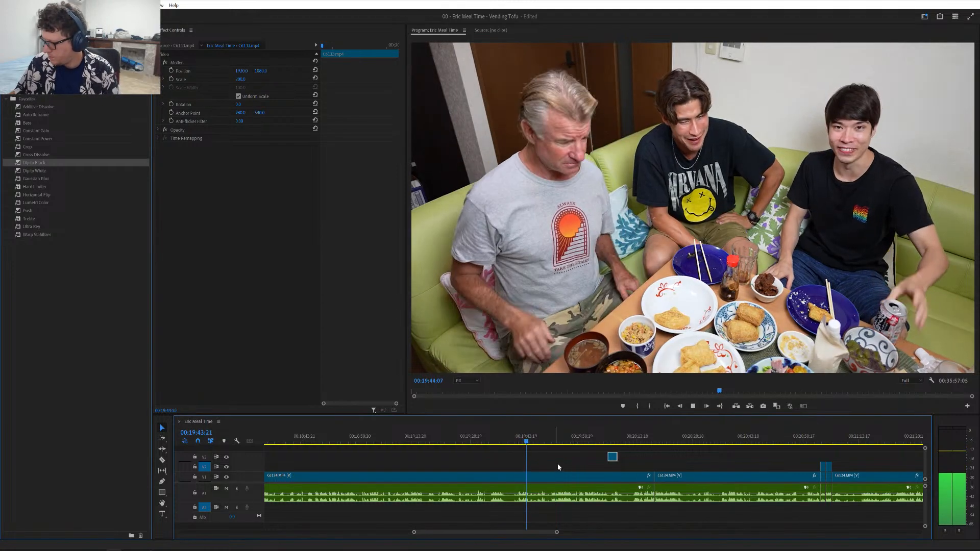
key(=)
scroll(560, 463, up, 2)
scroll(560, 464, down, 10)
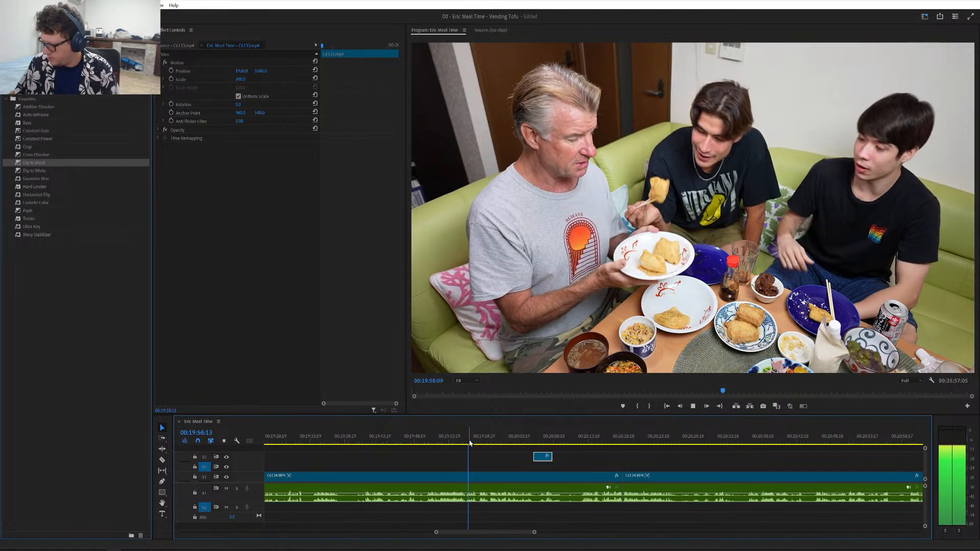
- Replay the main footage between 00:19:52:11 and 00:19:55:11 to locate the cut point
click(468, 442)
scroll(481, 463, up, 5)
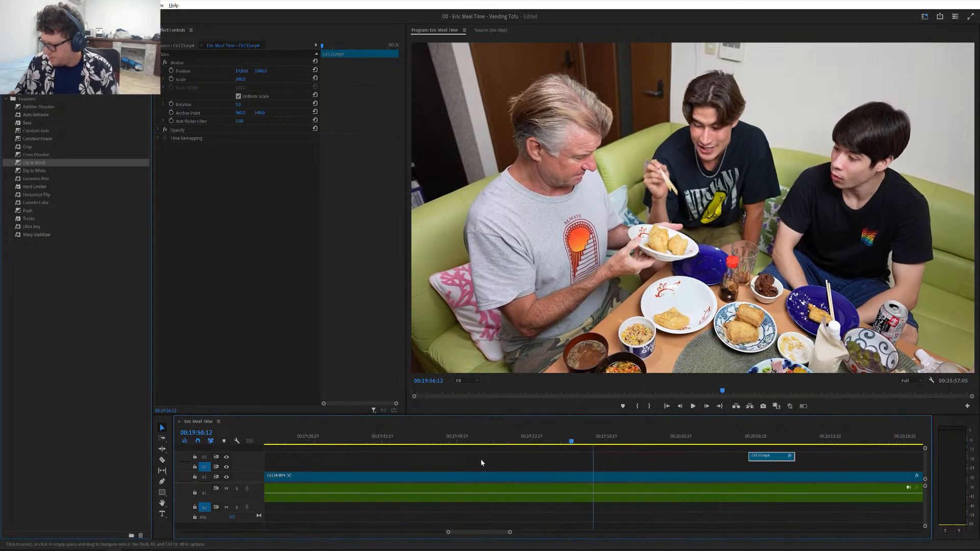
scroll(489, 464, down, 5)
scroll(488, 463, up, 1)
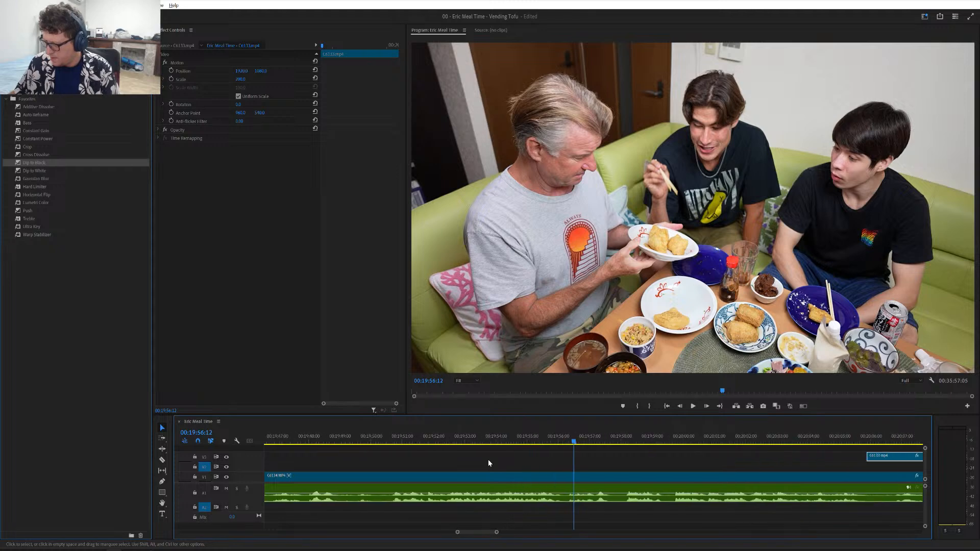
click(448, 442)
key(space)
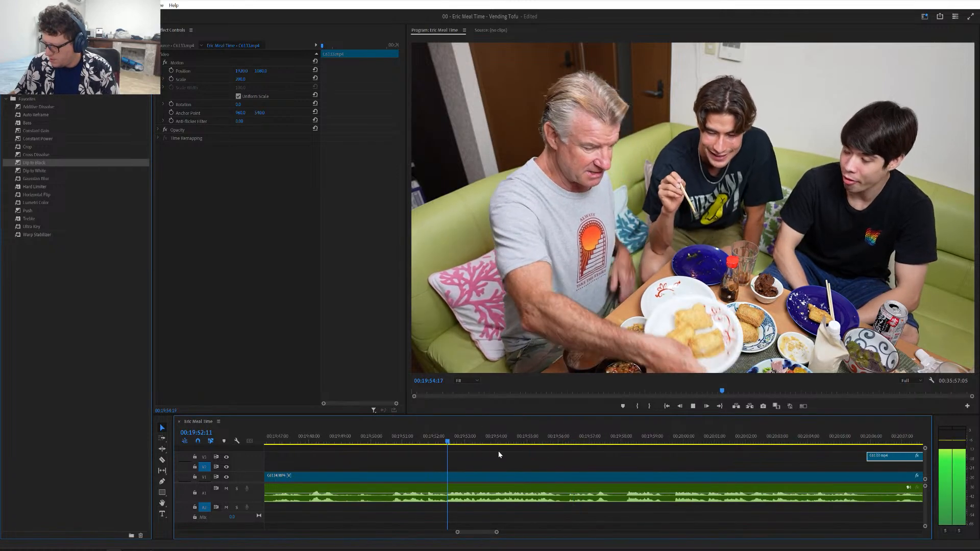
key(space)
click(515, 441)
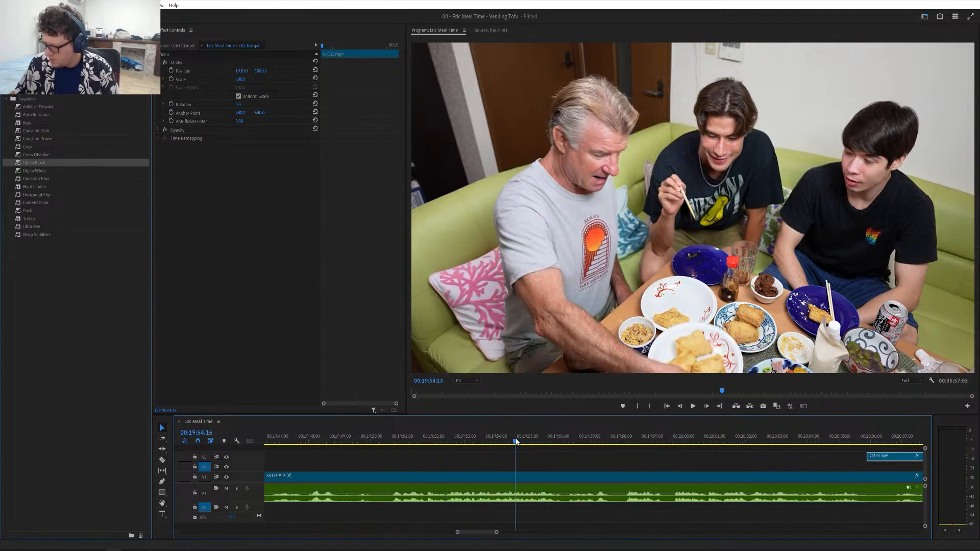
key(space)
key(space)
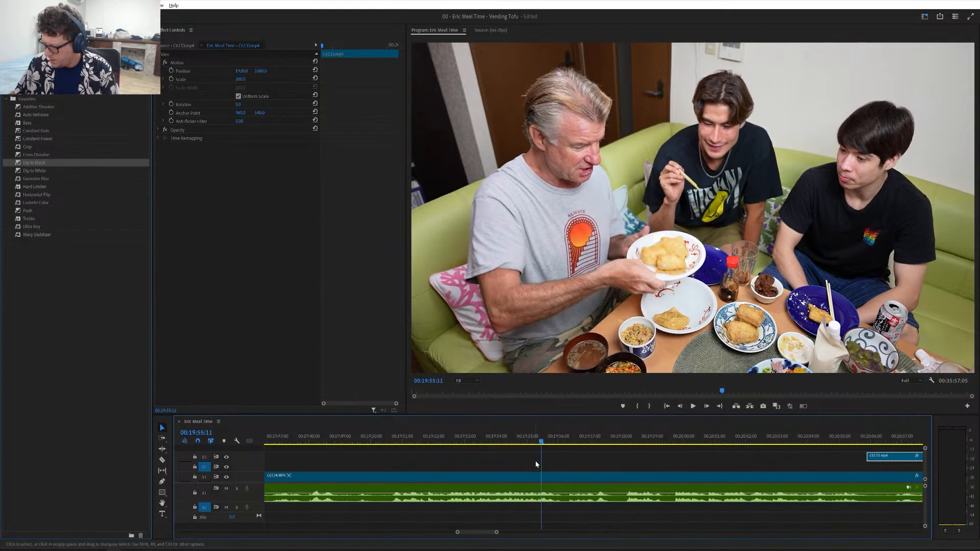
- Split the main clip's video and audio at about 00:19:54:15
scroll(537, 463, up, 4)
scroll(537, 462, down, 4)
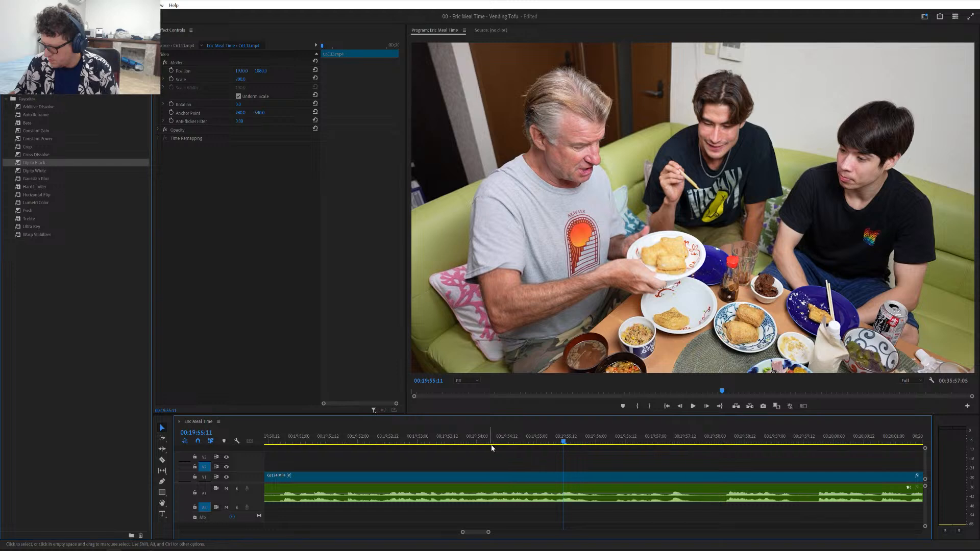
drag(463, 442, 516, 461)
key(ctrl+k)
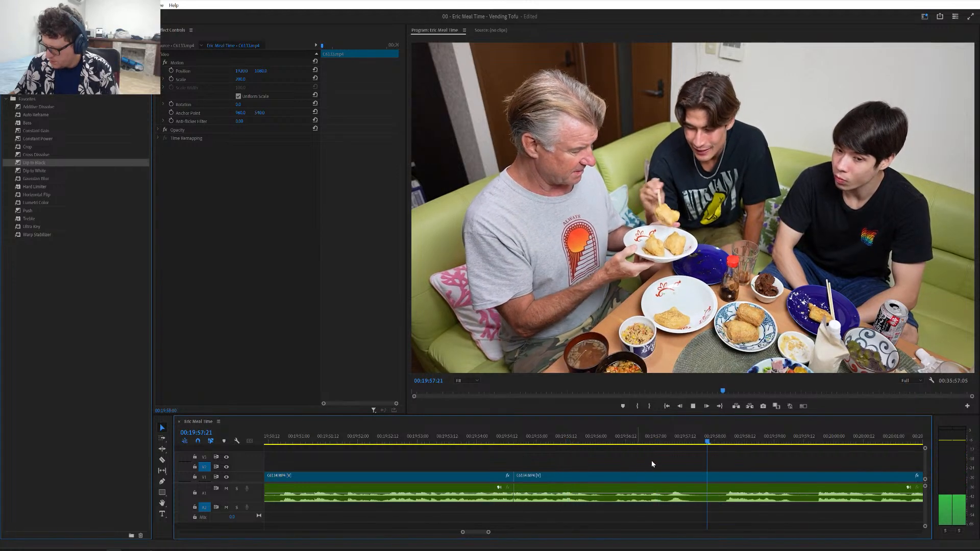
- Cut the main clip at about 00:19:57:15 and 00:19:58:02 and ripple-delete the short piece between the cuts
drag(658, 443, 721, 447)
key(ctrl+k)
click(706, 478)
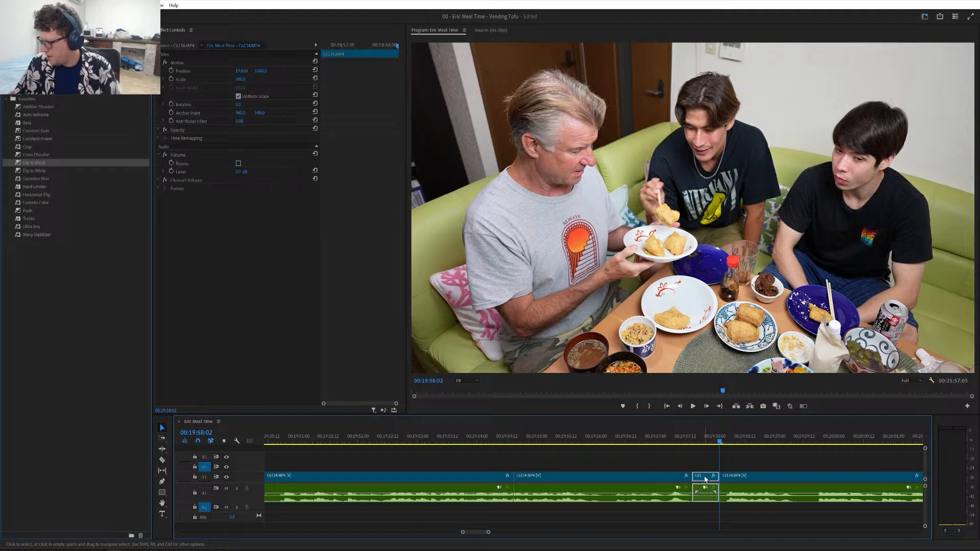
key(shift+Delete)
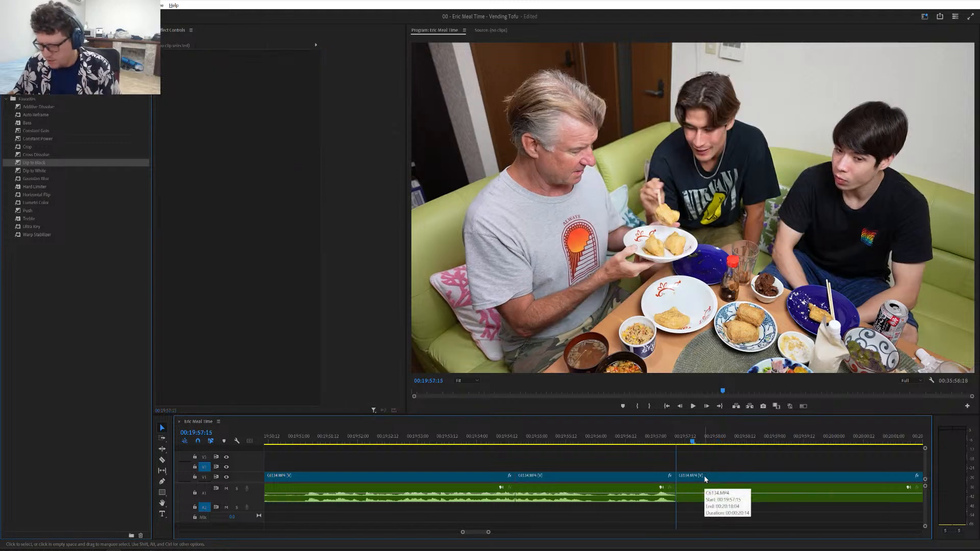
- Move the three-piece fried tofu close-up down to V2 over the short main segment, ending at the 00:19:57:15 cut
key(minus)
key(minus)
click(691, 442)
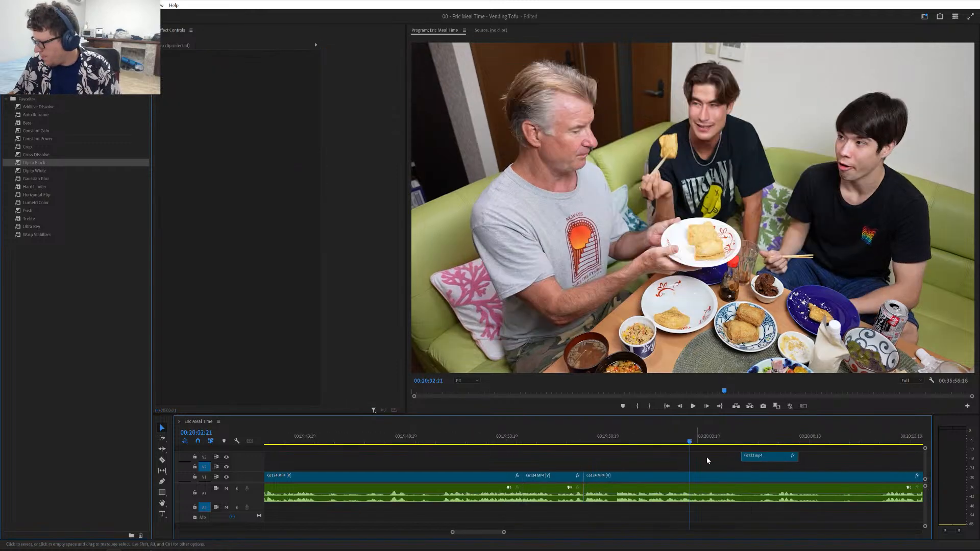
drag(756, 461, 583, 466)
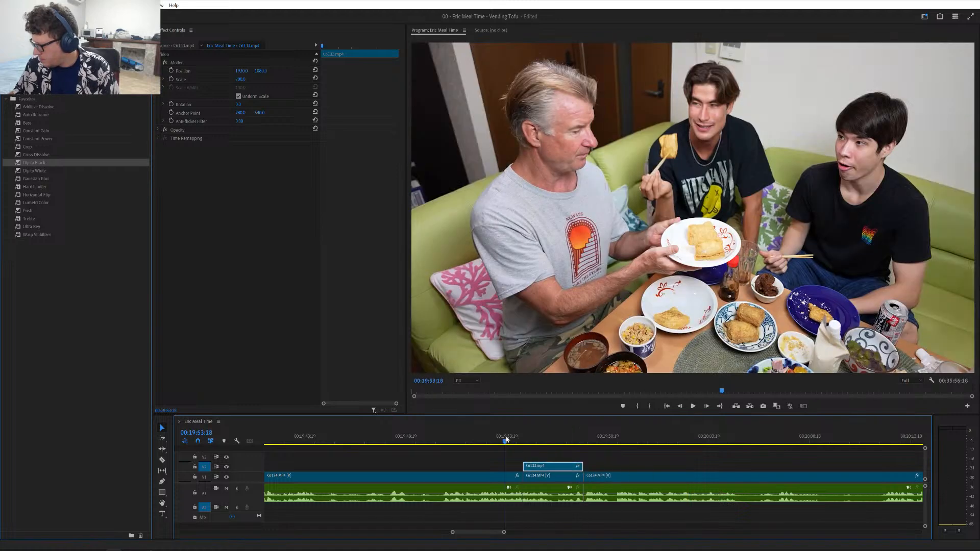
- Play back the covered cuts from 00:19:53:18 to about 00:20:07:03 and save the project
key(space)
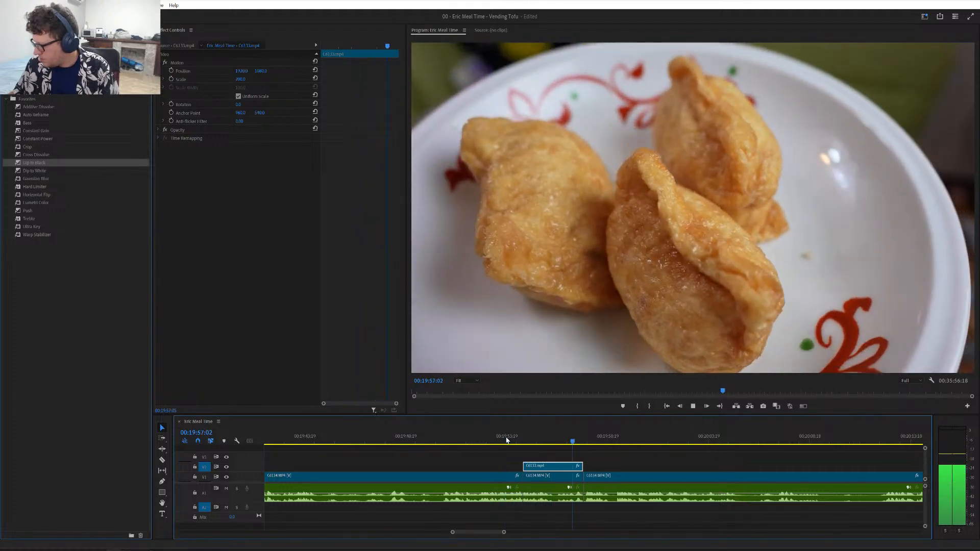
scroll(549, 483, down, 4)
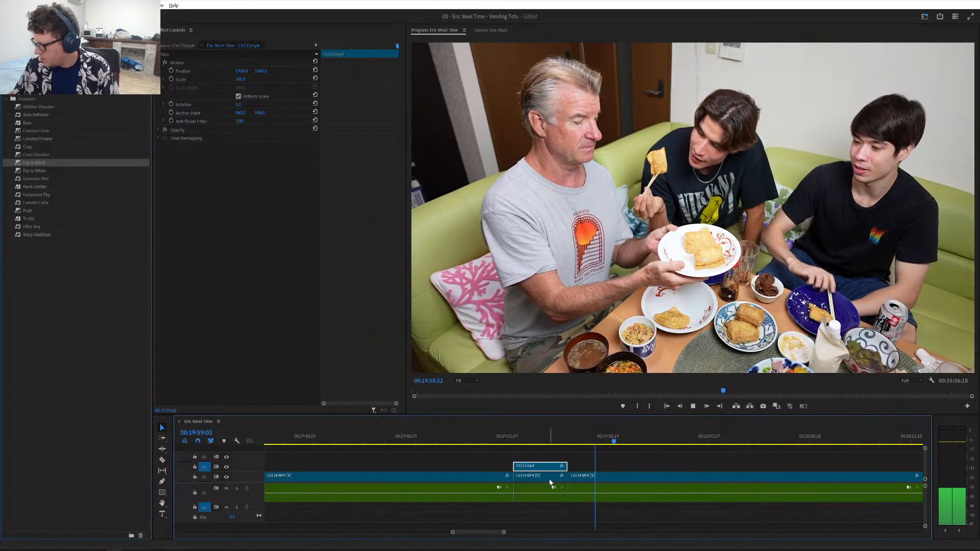
scroll(550, 483, down, 3)
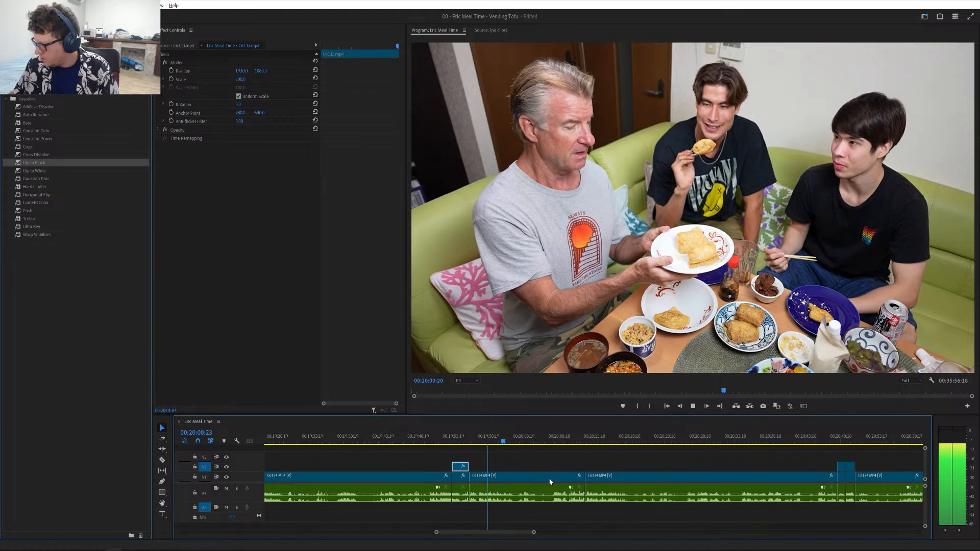
scroll(550, 482, down, 4)
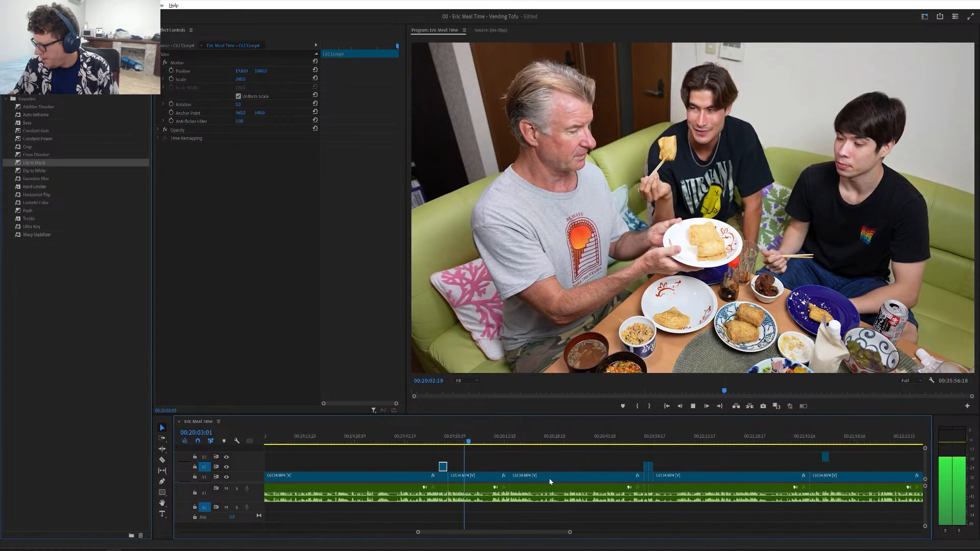
scroll(550, 482, down, 4)
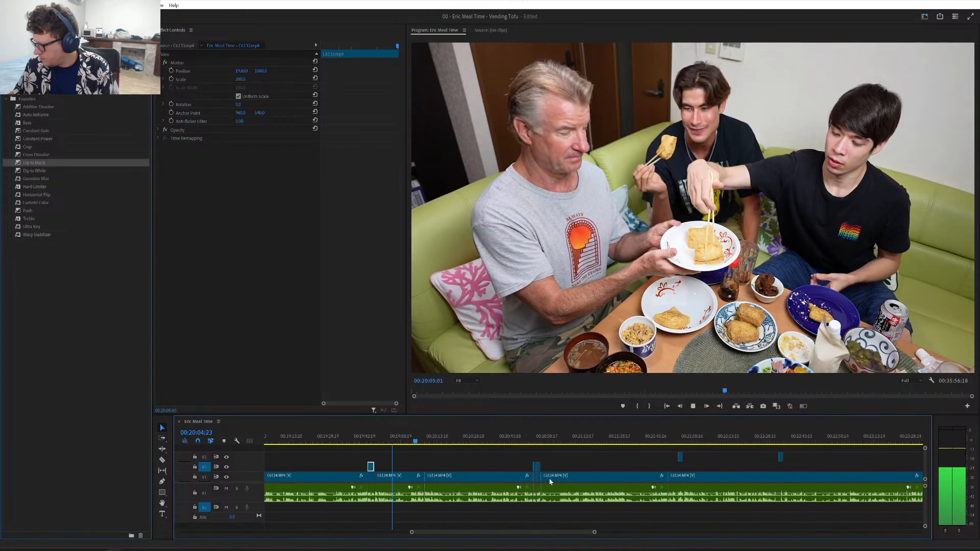
key(space)
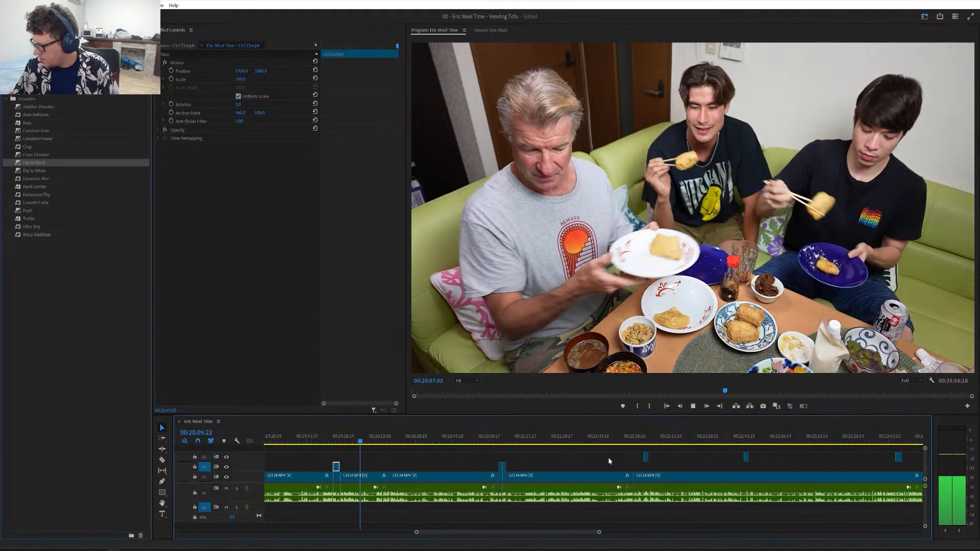
scroll(608, 458, down, 3)
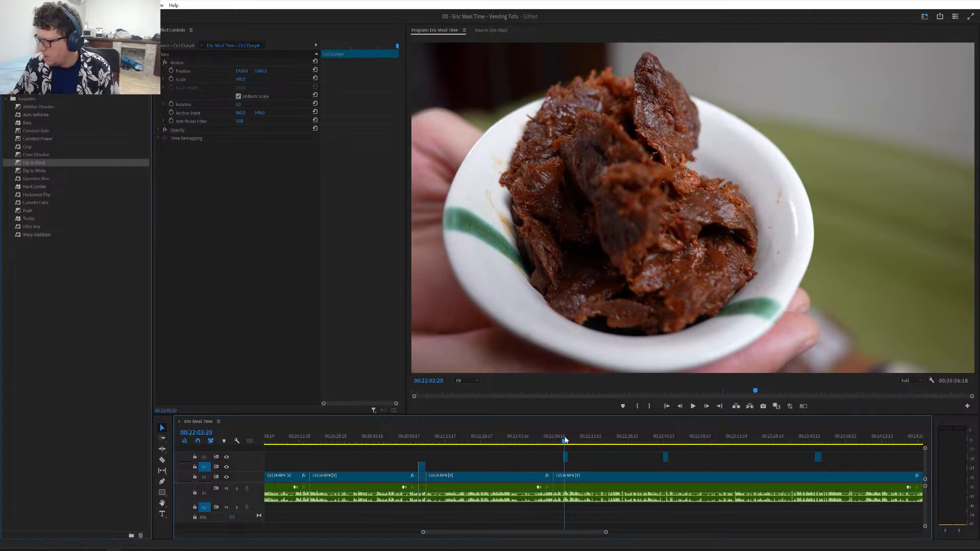
key(ctrl+s)
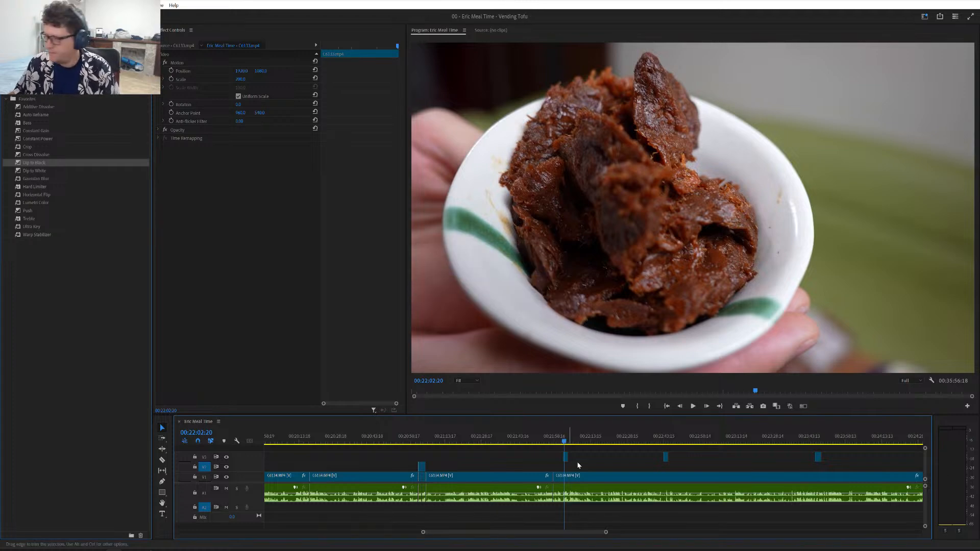
- Play the main footage up to 00:22:06:23 and move the small-bowl close-up along V3 to about 00:22:14:00
scroll(590, 460, up, 5)
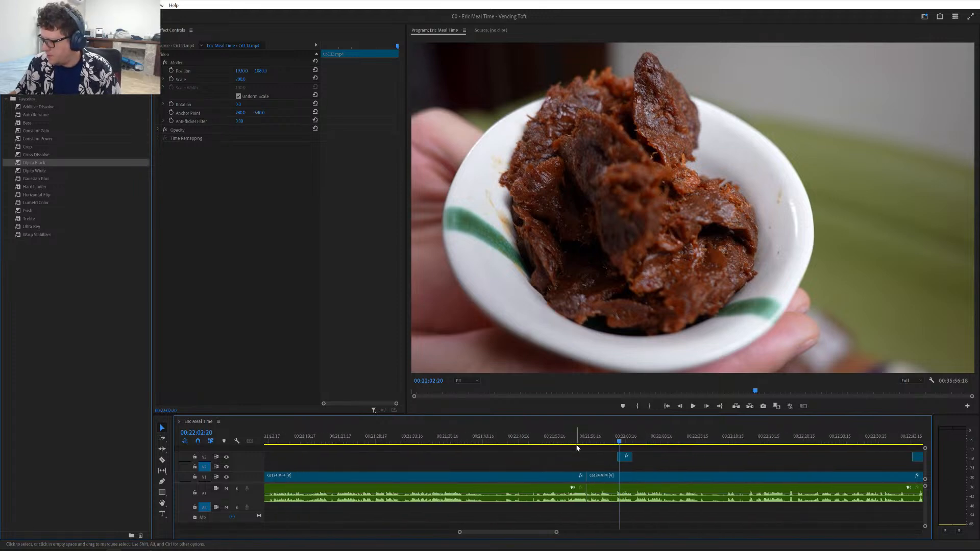
key(space)
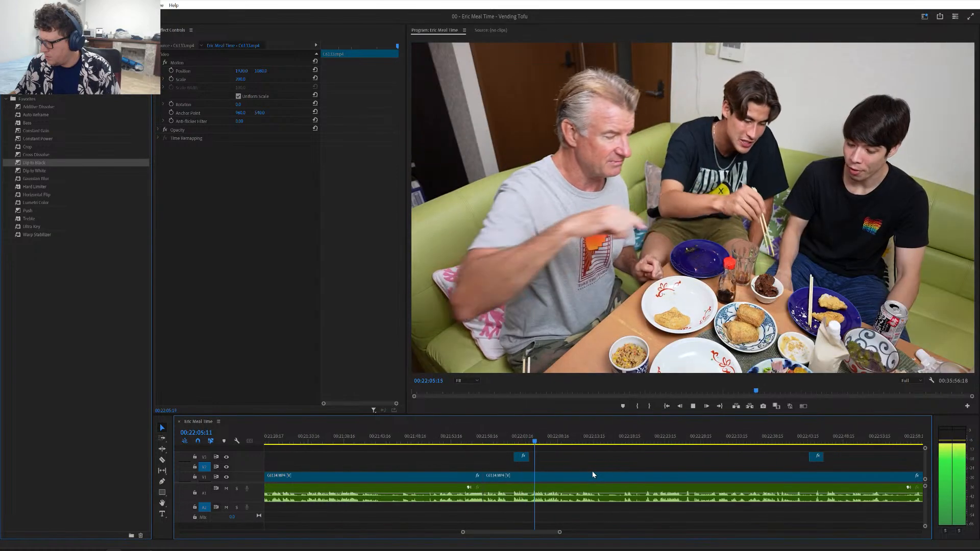
key(space)
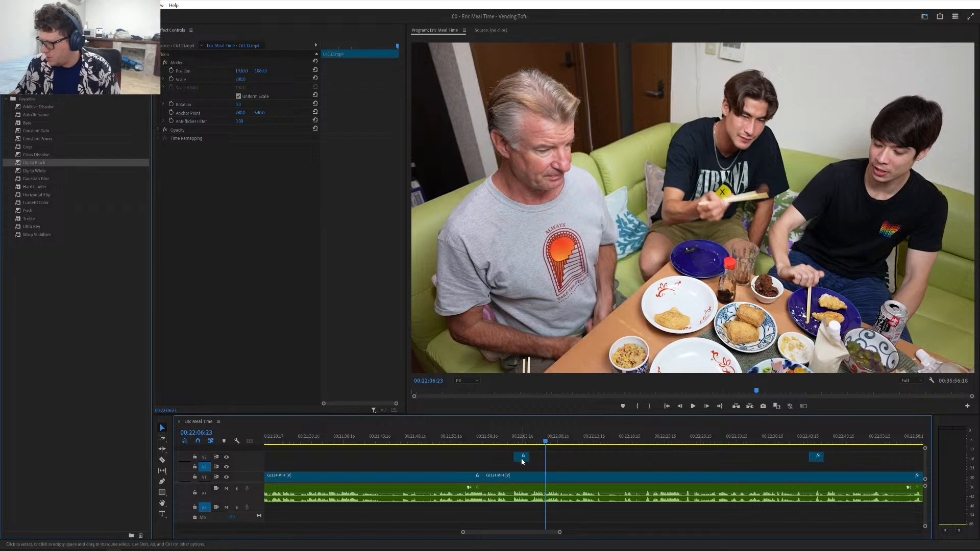
drag(521, 460, 586, 460)
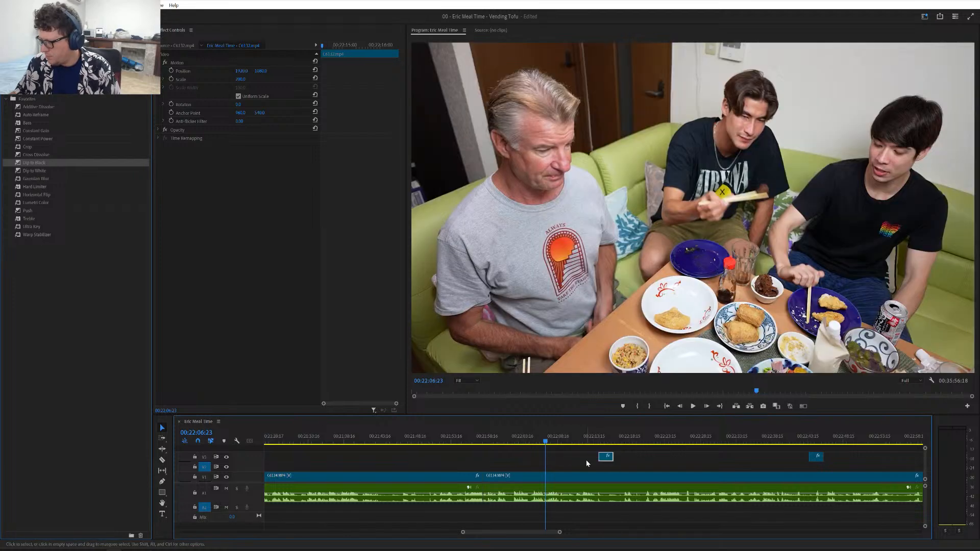
- Cut the main clip at 00:22:04:22 and ripple-delete the section back to the previous cut at 00:21:58:06
key(=)
key(=)
key(=)
key(=)
key(=)
key(=)
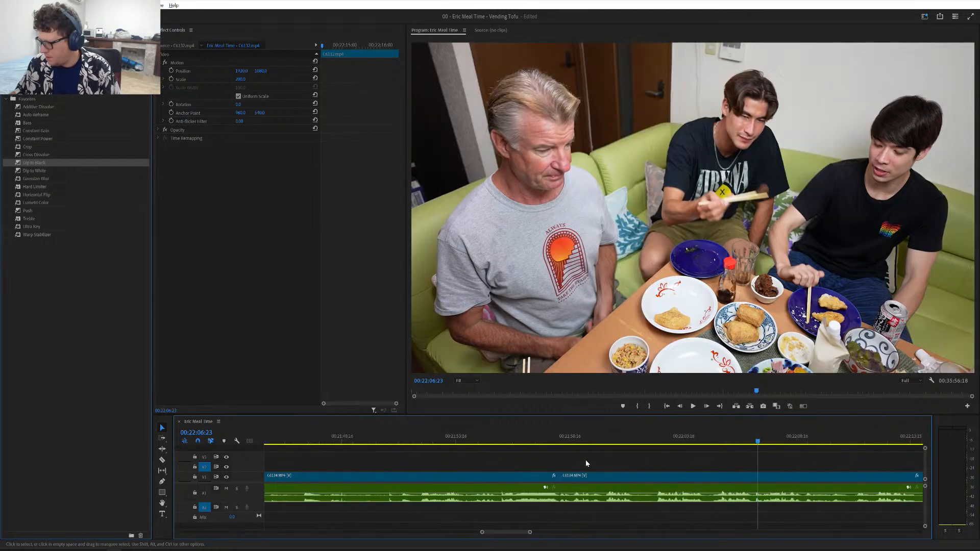
click(467, 442)
key(space)
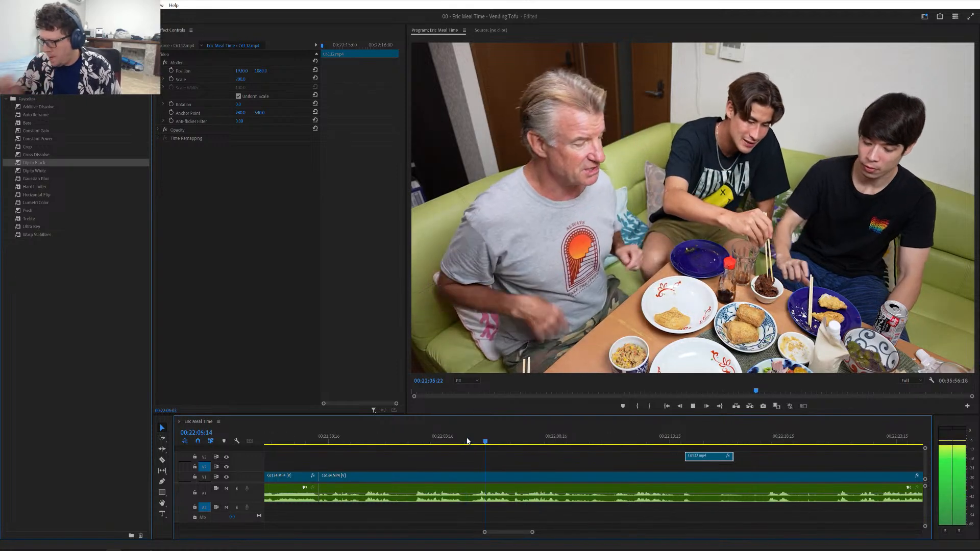
click(469, 441)
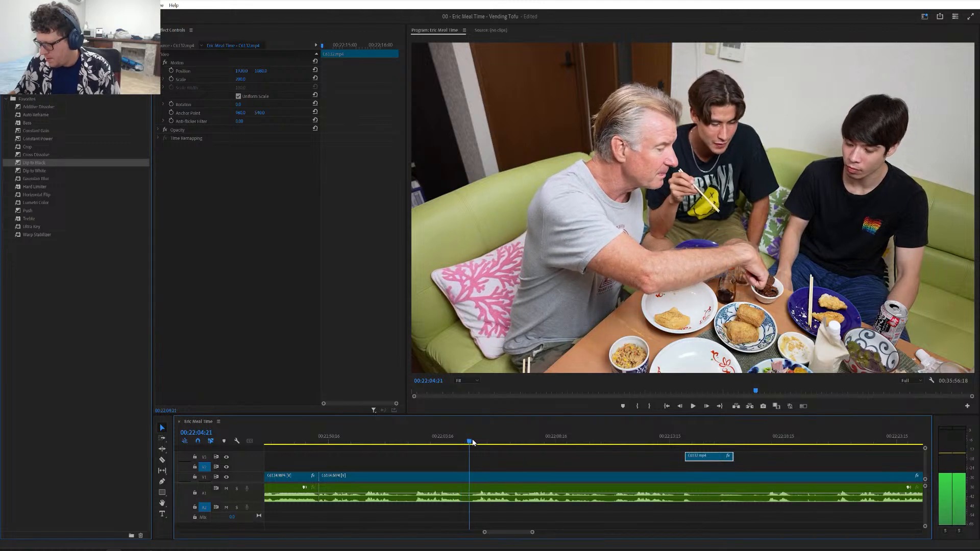
drag(473, 442, 480, 443)
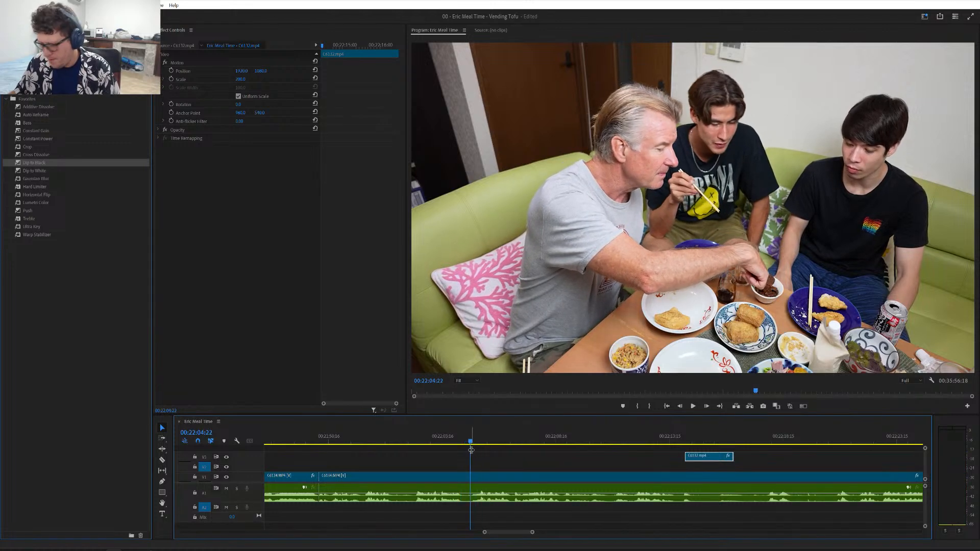
scroll(459, 472, up, 2)
click(454, 480)
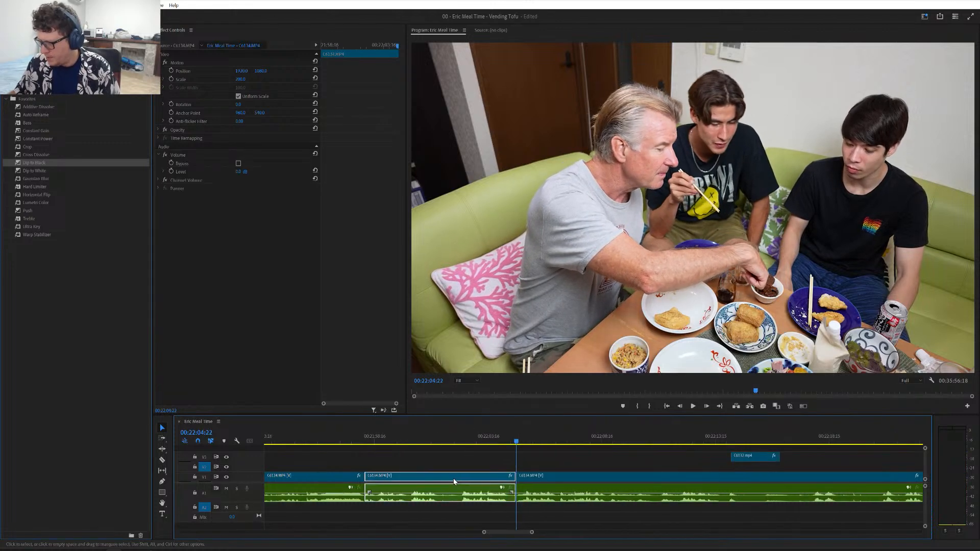
key(q)
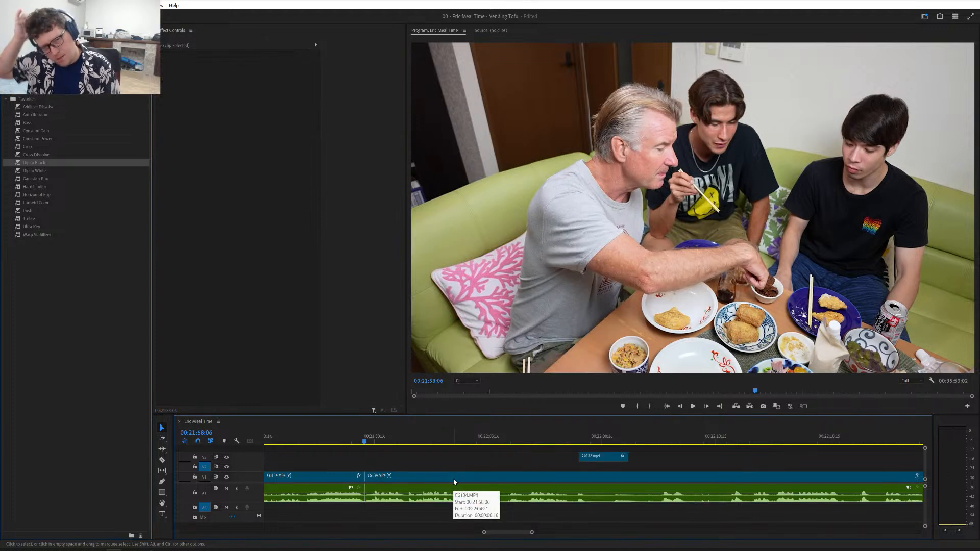
- Play back the main footage from the 00:21:58:06 cut to about 00:22:07:20, replaying the opening up to about 00:22:01:11
key(space)
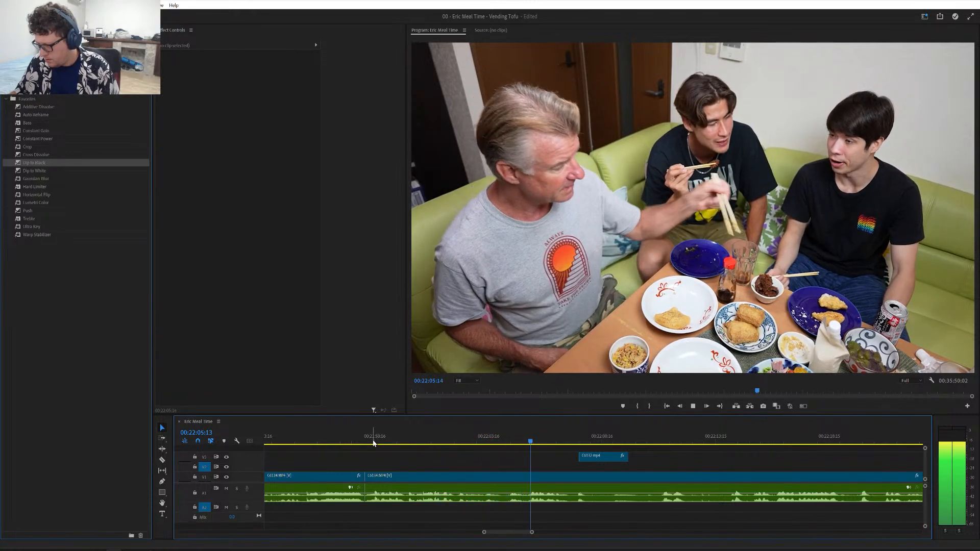
click(450, 444)
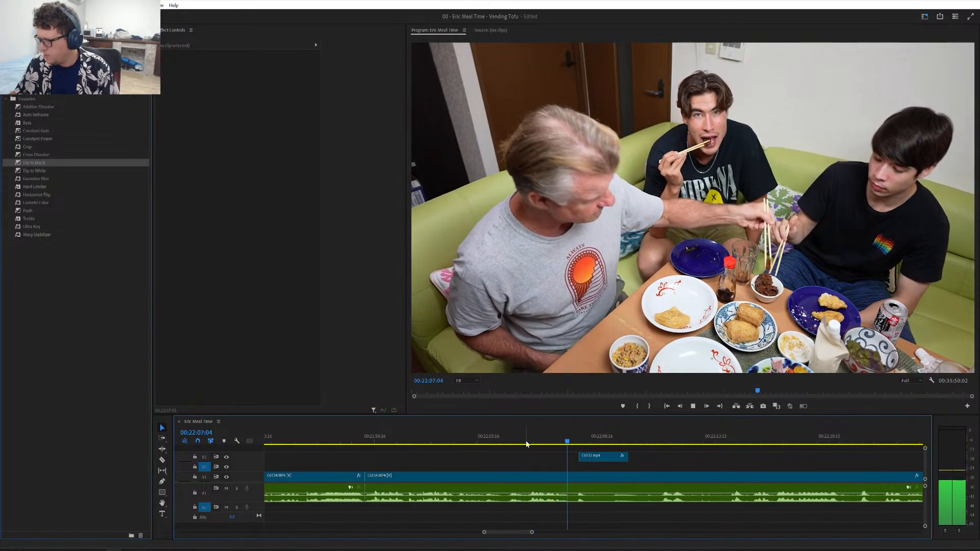
key(space)
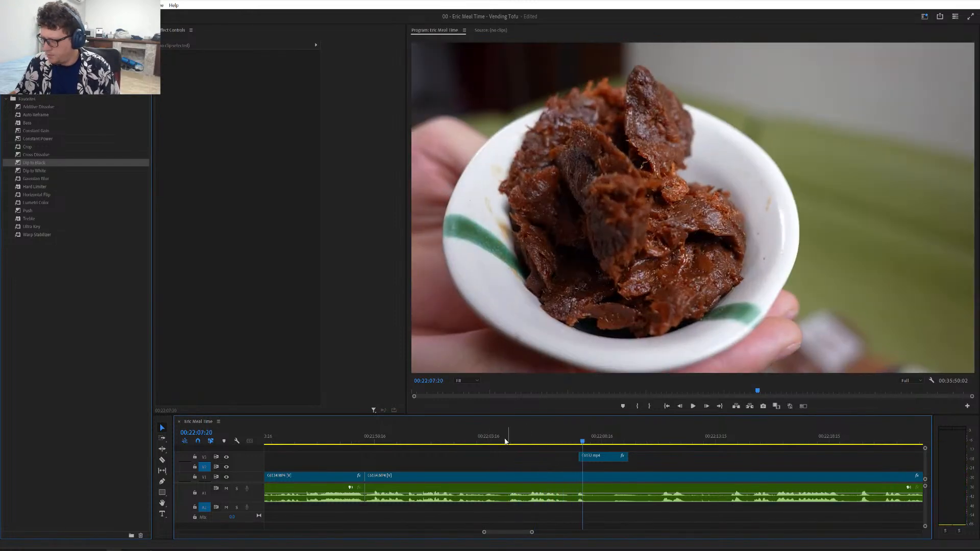
click(372, 443)
key(space)
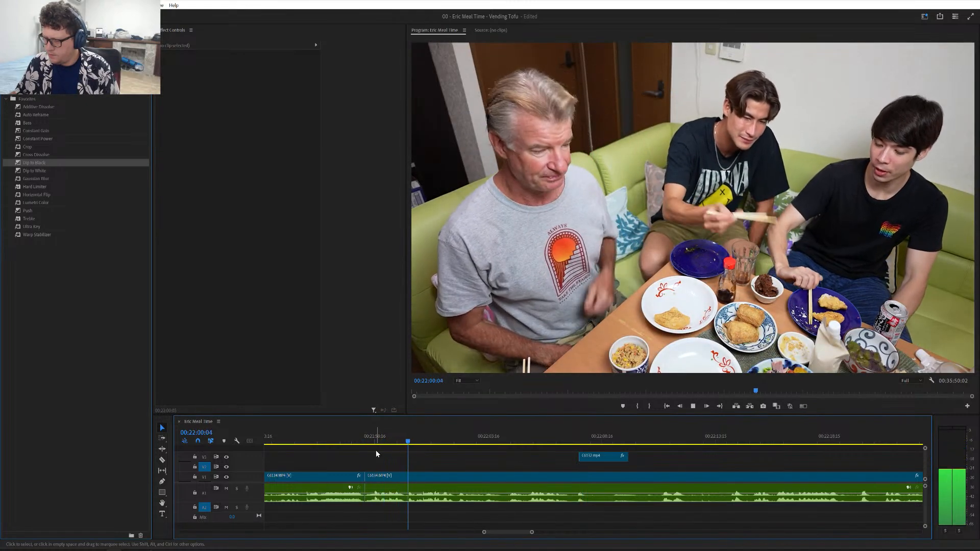
key(space)
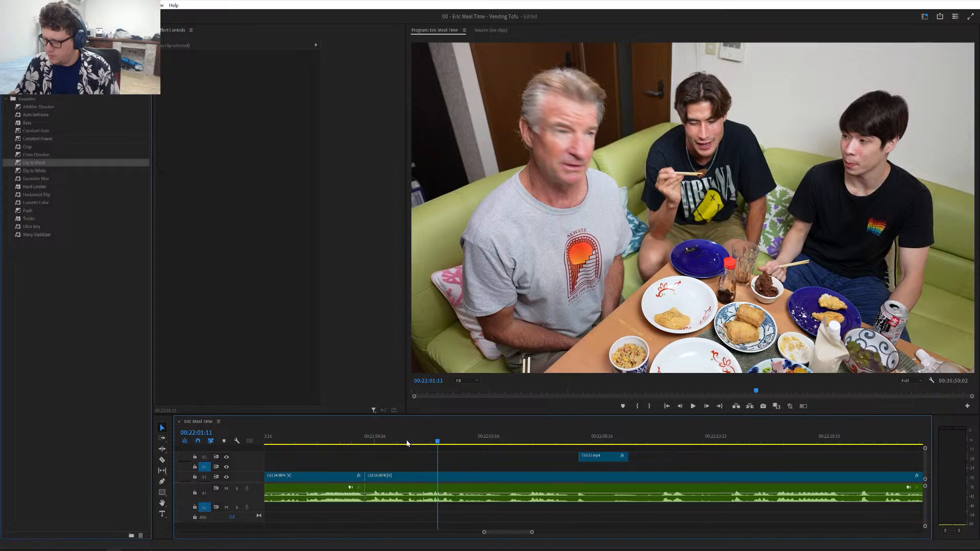
- Find the end of the remark after the 00:21:58:06 cut and split the main clip at 00:22:00:18
click(406, 442)
key(space)
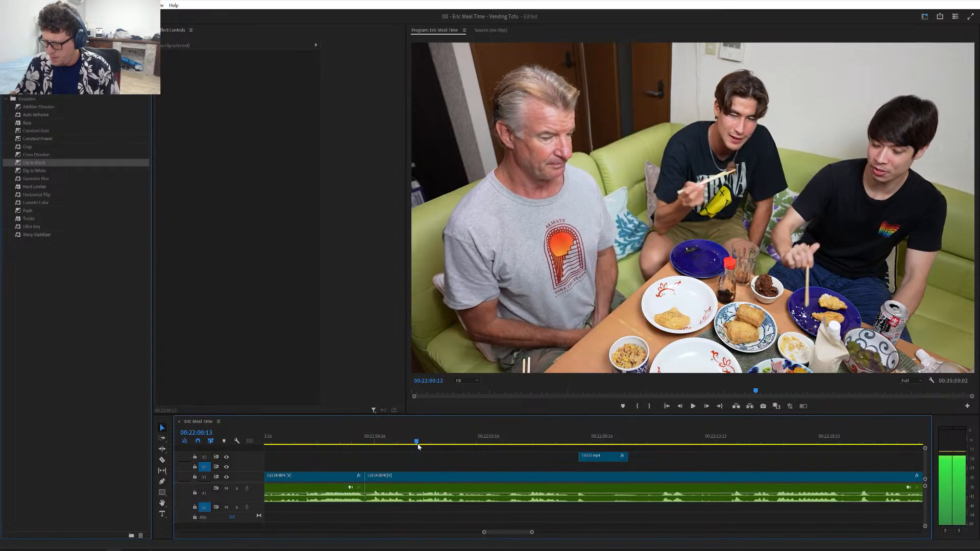
click(422, 445)
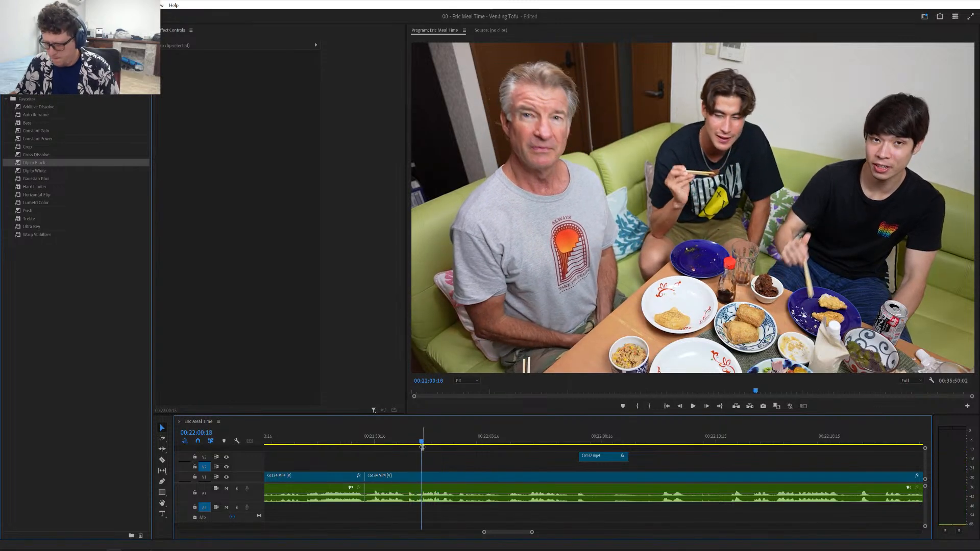
click(423, 447)
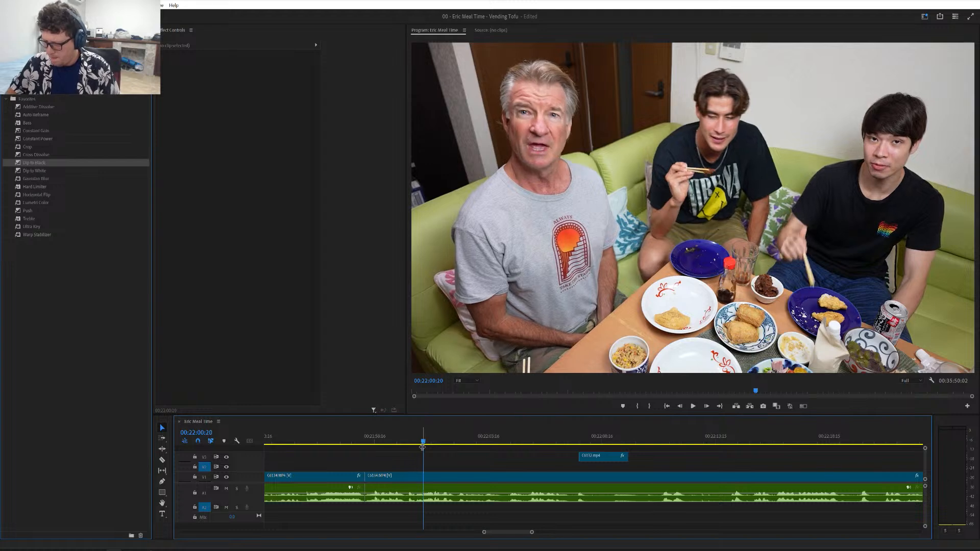
click(422, 447)
click(421, 446)
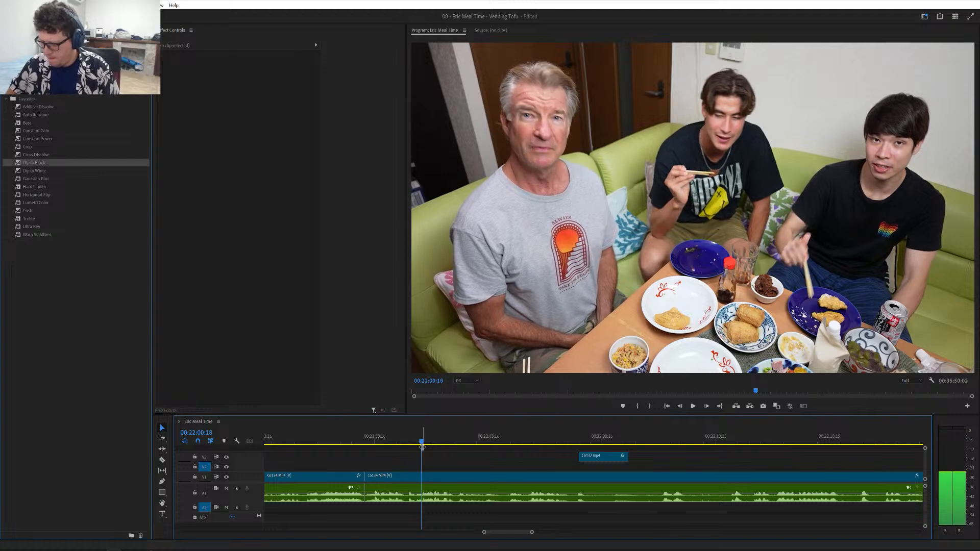
- Cut the main clip at 00:22:02:06 and ripple-delete the short piece back to the 00:22:00:18 cut
click(465, 447)
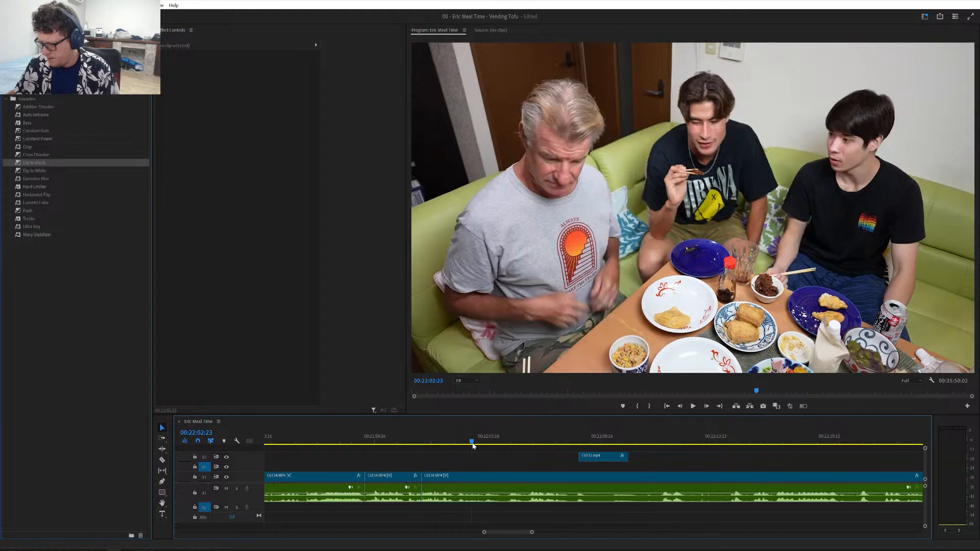
key(space)
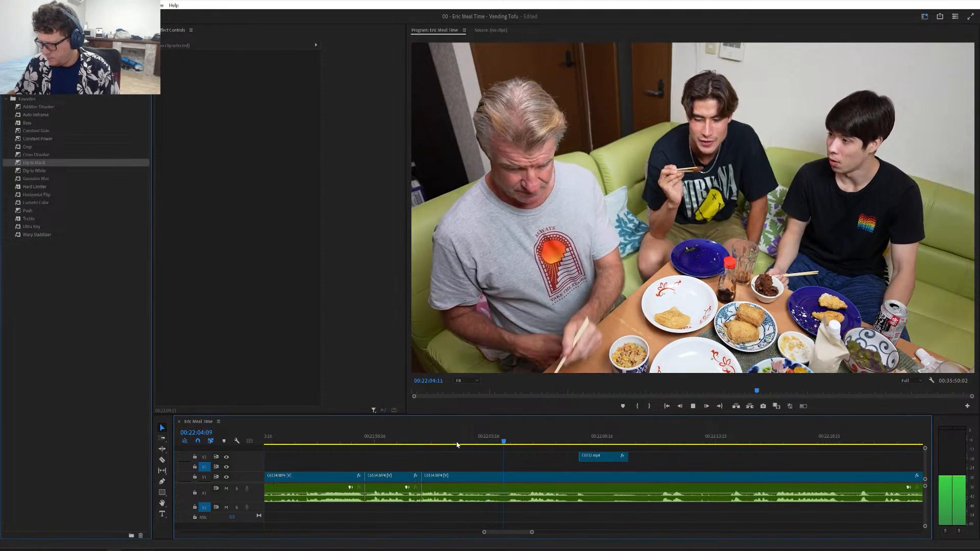
click(449, 442)
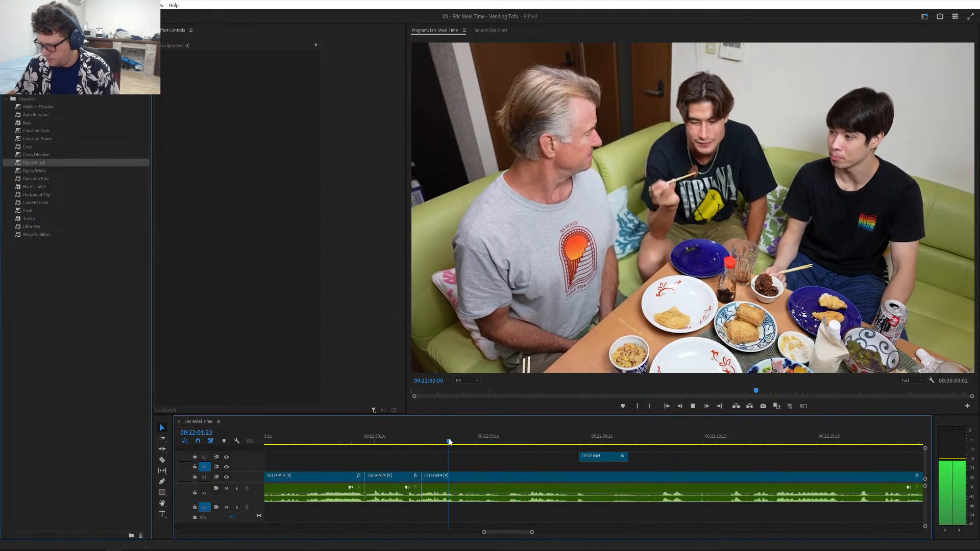
drag(470, 442, 455, 454)
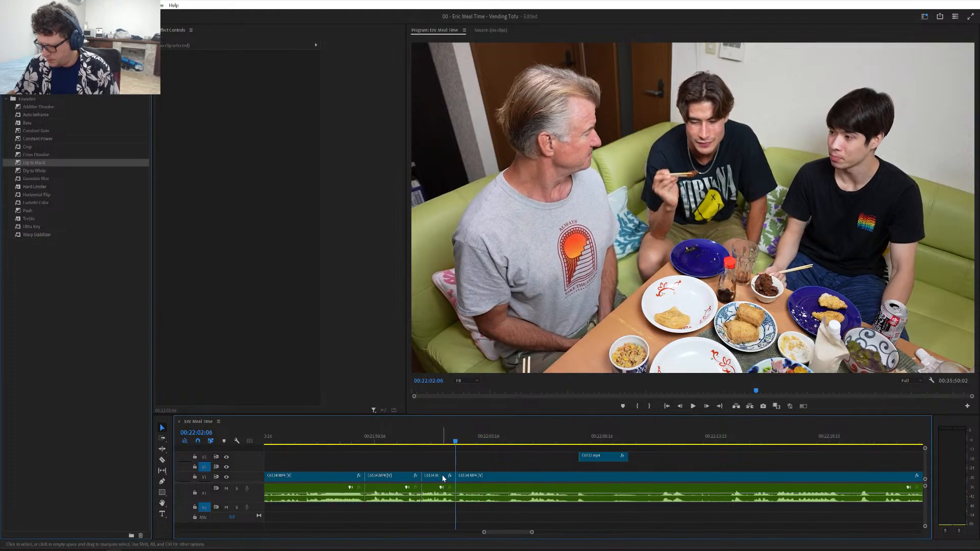
click(444, 477)
key(shift+Delete)
- Cut the main clip at 00:22:02:22 and 00:22:04:17 and ripple-delete the piece between the two cuts
key(space)
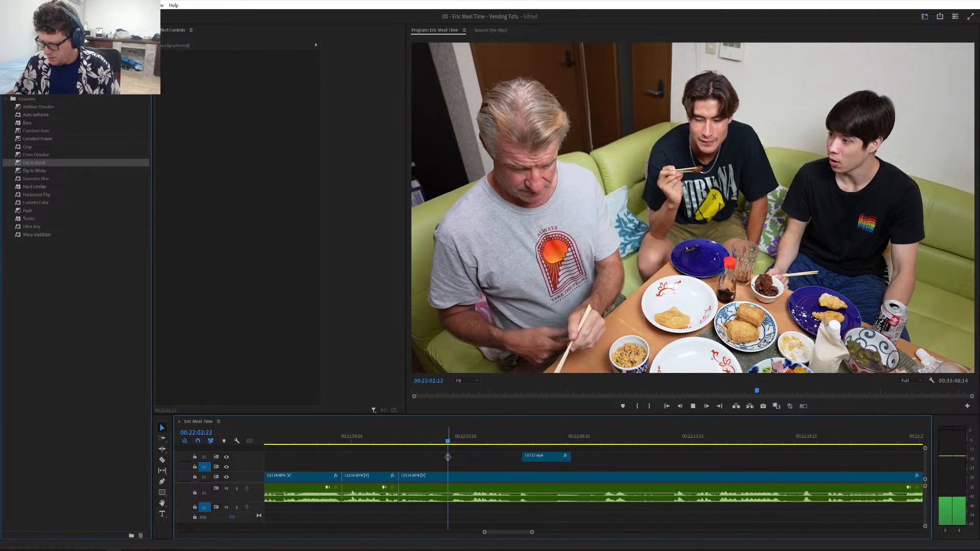
mouse_move(445, 443)
mouse_down()
mouse_move(431, 443)
mouse_move(444, 447)
mouse_up()
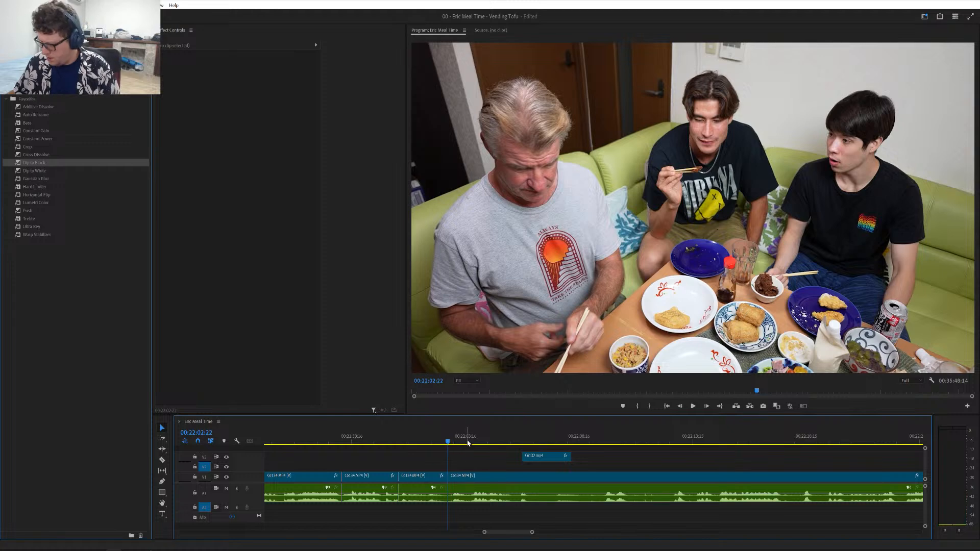
key(space)
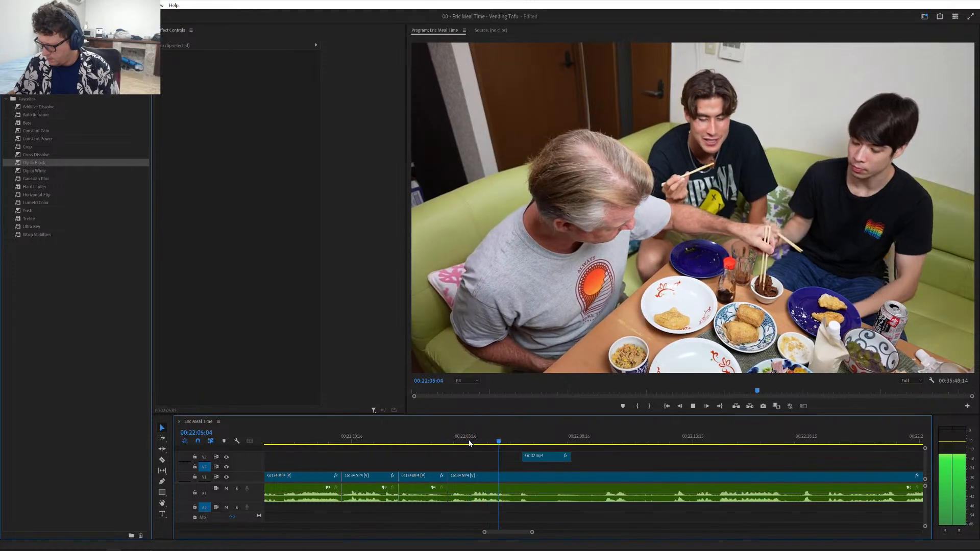
key(space)
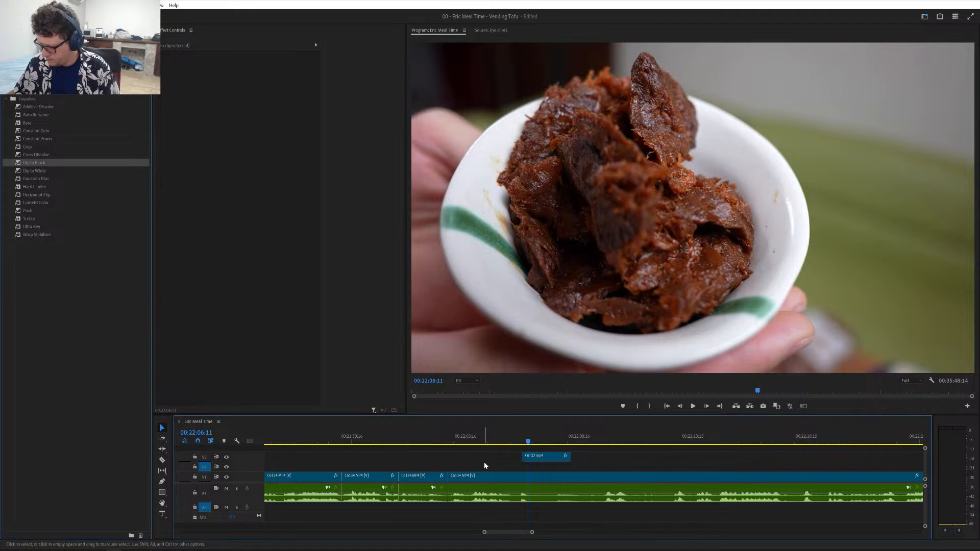
click(456, 444)
key(space)
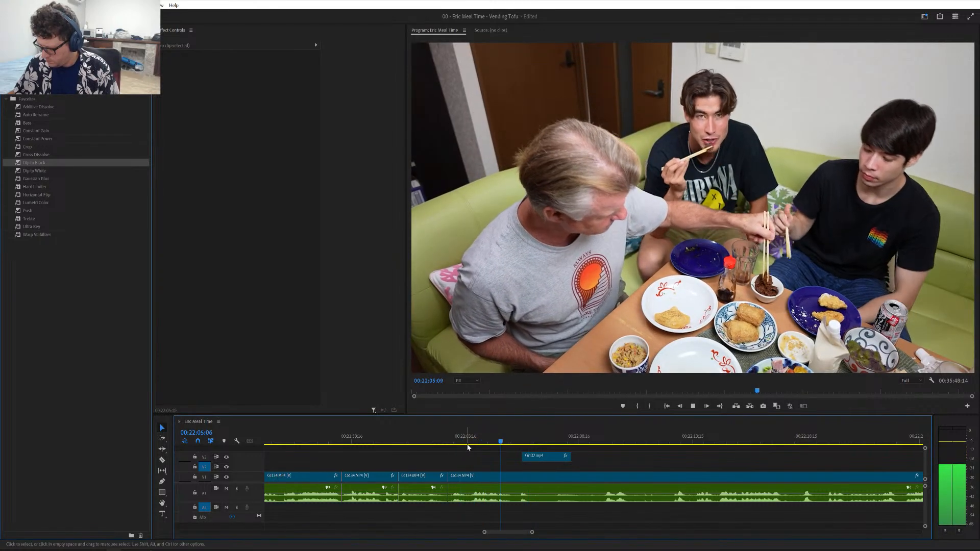
click(474, 445)
drag(474, 447, 476, 448)
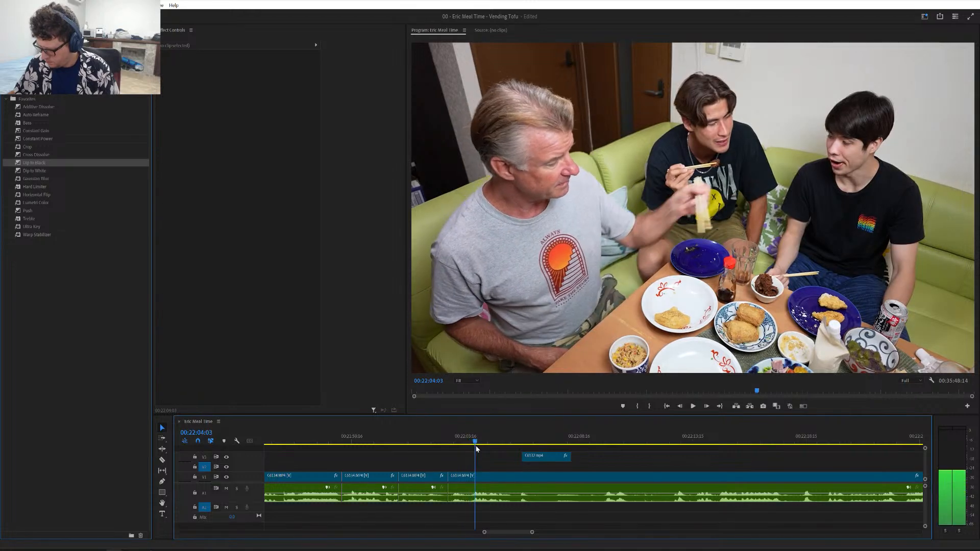
key(space)
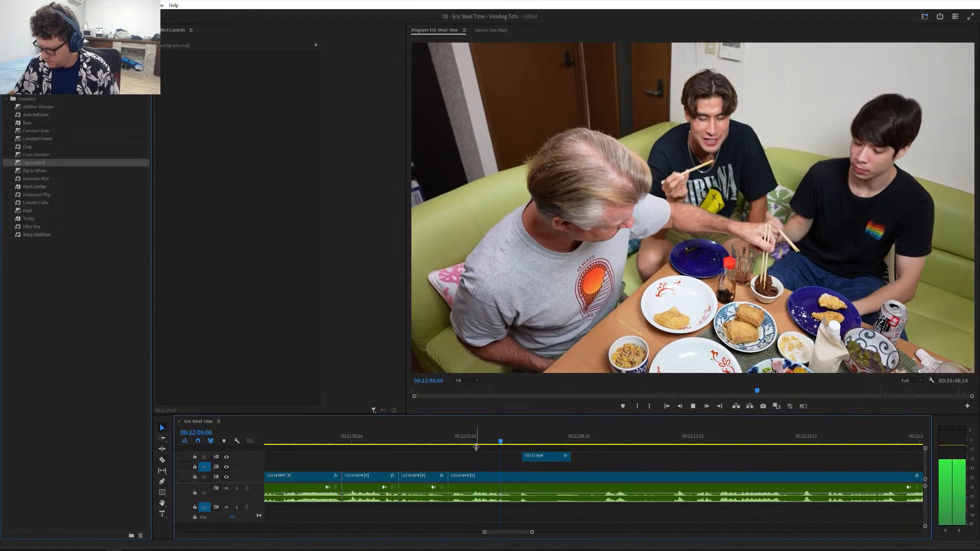
key(space)
drag(482, 444, 490, 453)
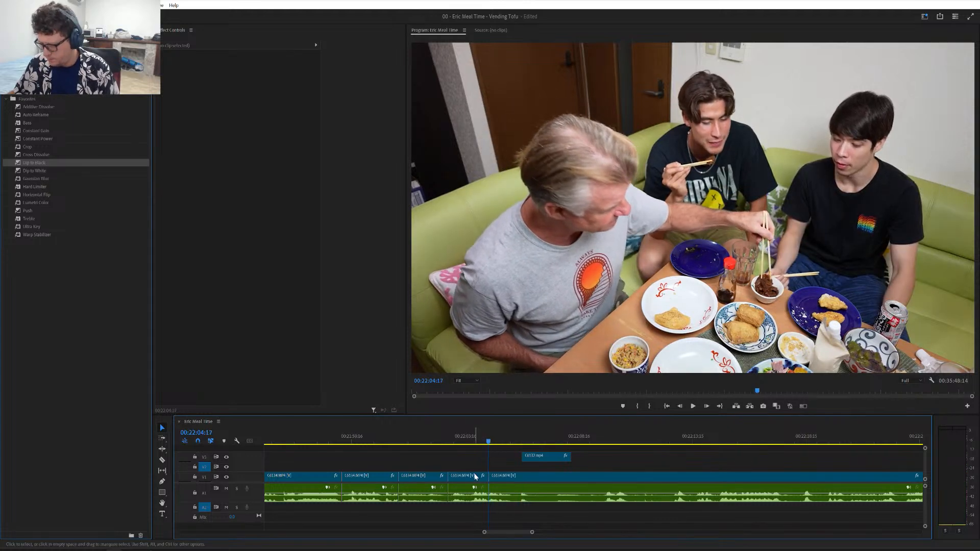
key(shift+Delete)
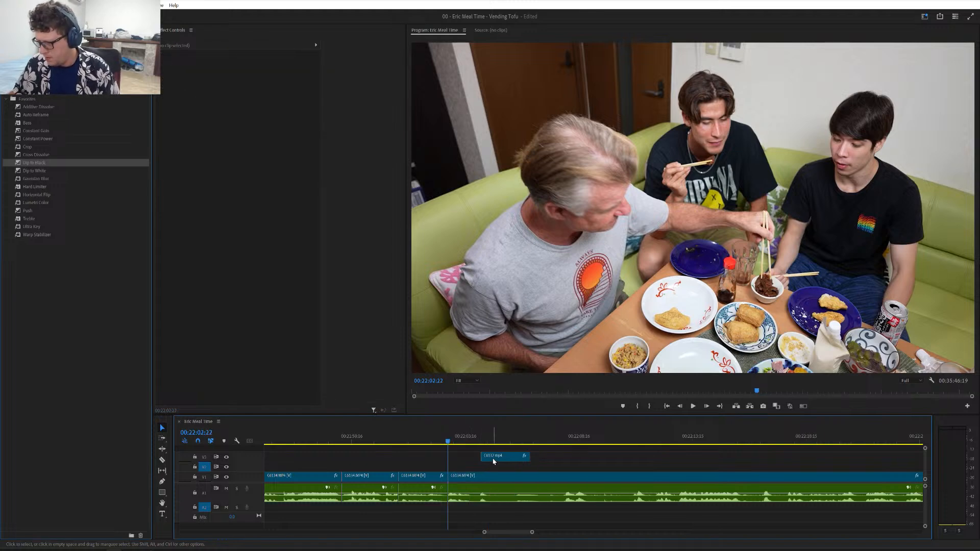
- Move the small-bowl close-up along V3 to about 00:22:05:12 and cut the main clip at 00:22:04:03
drag(493, 462, 519, 461)
key(space)
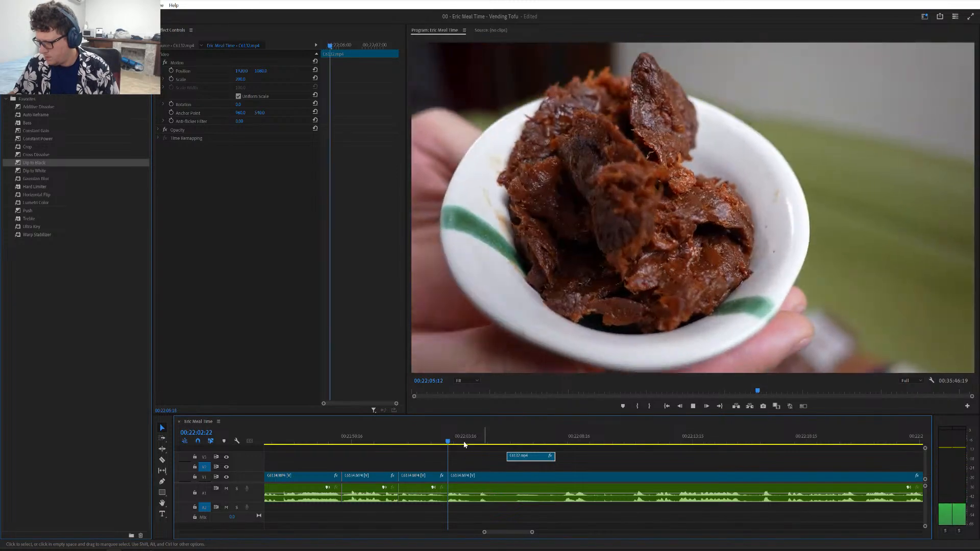
mouse_move(464, 445)
mouse_down()
mouse_move(456, 446)
mouse_move(476, 448)
mouse_up()
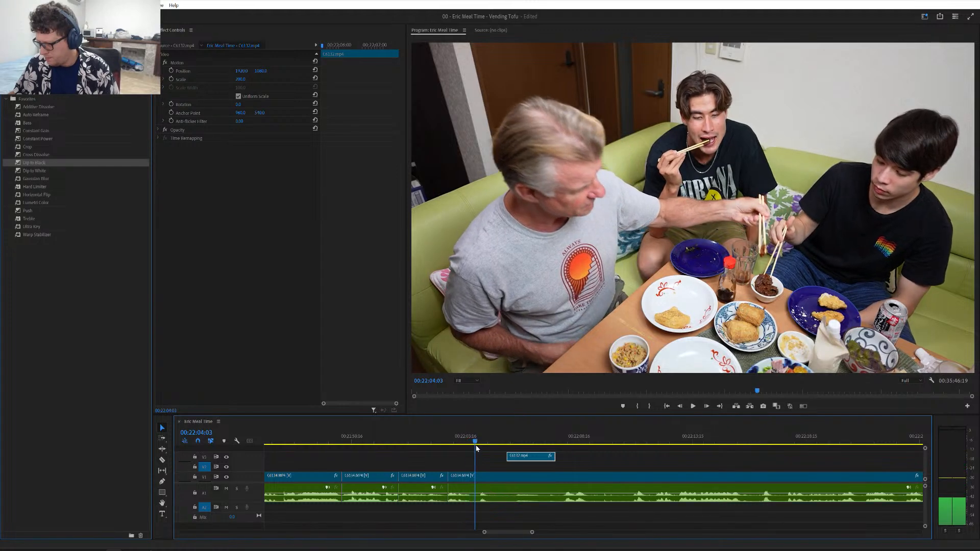
- Move the small-bowl close-up to V2, stretch it from the 00:21:58:06 cut to the 00:22:04:03 cut, and play it back from 00:21:57:17
scroll(474, 453, up, 2)
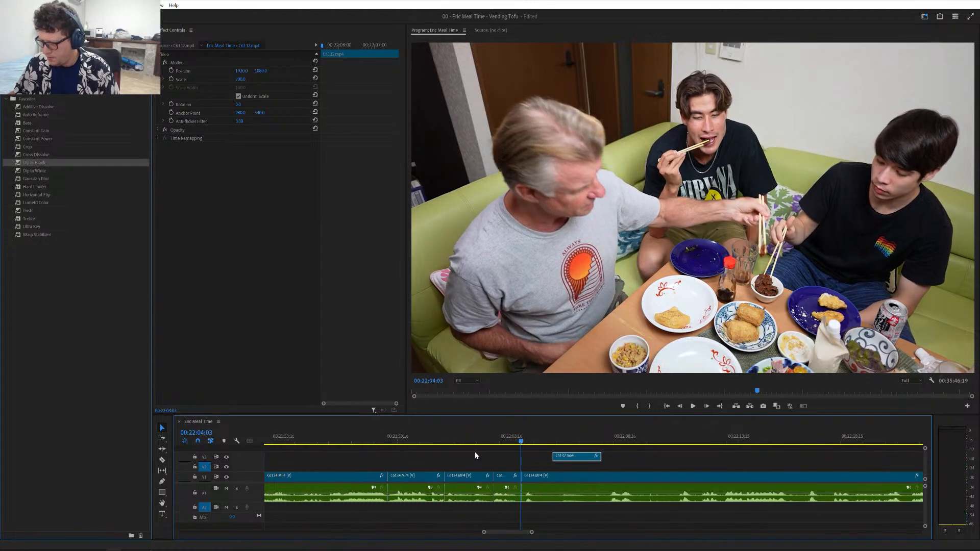
click(479, 438)
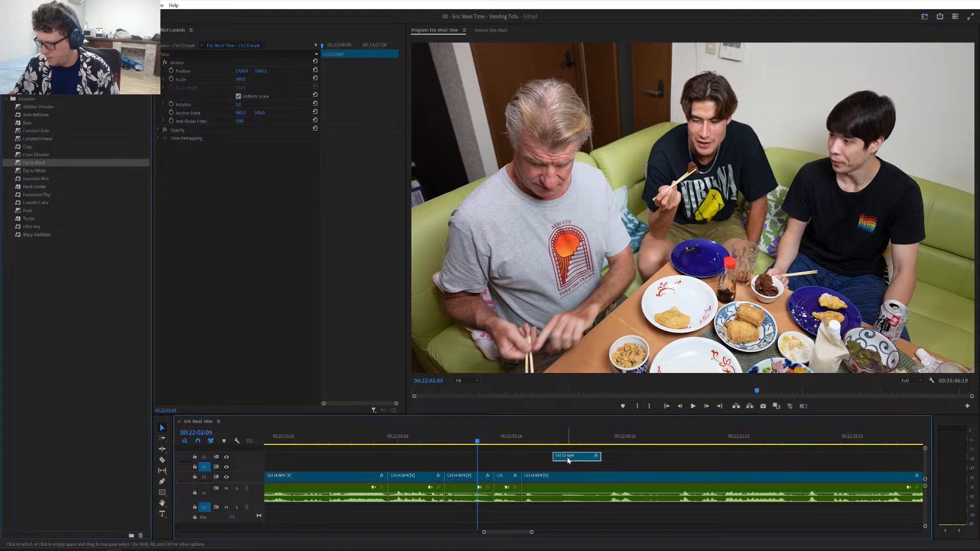
drag(568, 461, 518, 464)
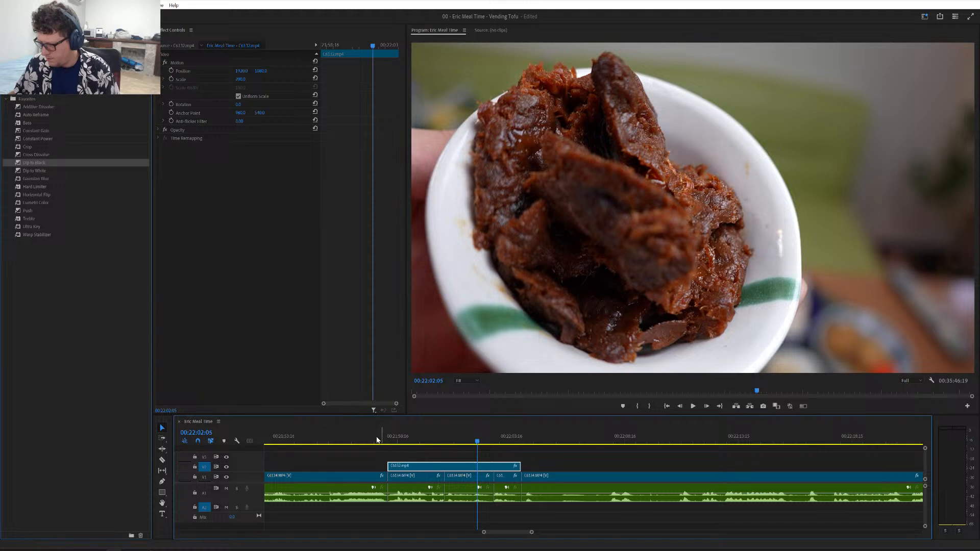
click(376, 440)
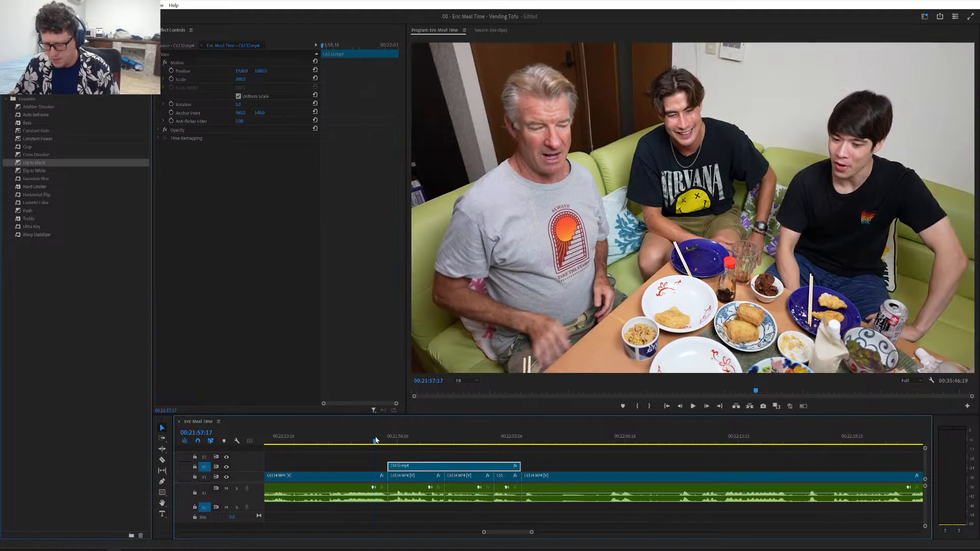
key(space)
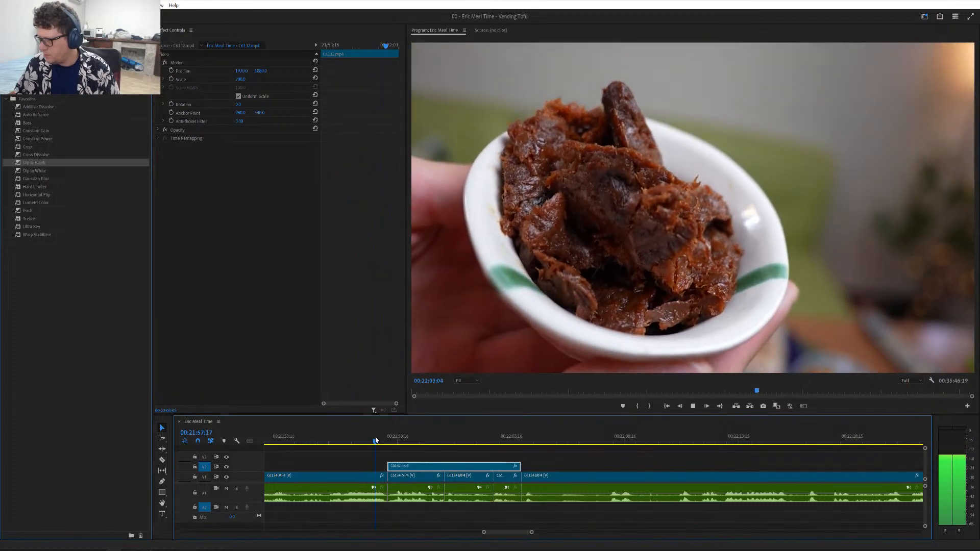
- Move the small-bowl close-up along V2 to about 00:22:05 and ripple-delete the main-clip piece that starts at the 00:22:00:18 cut
key(space)
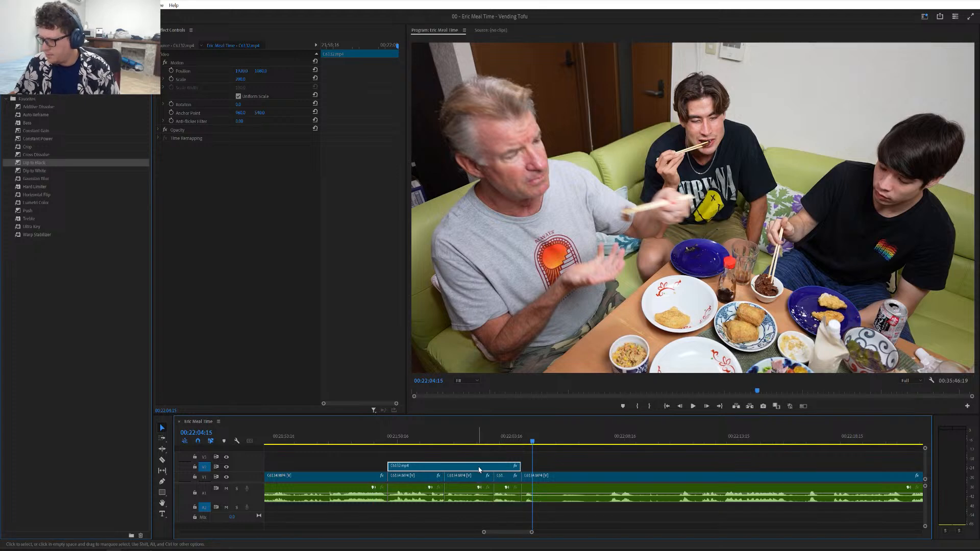
drag(478, 467, 632, 469)
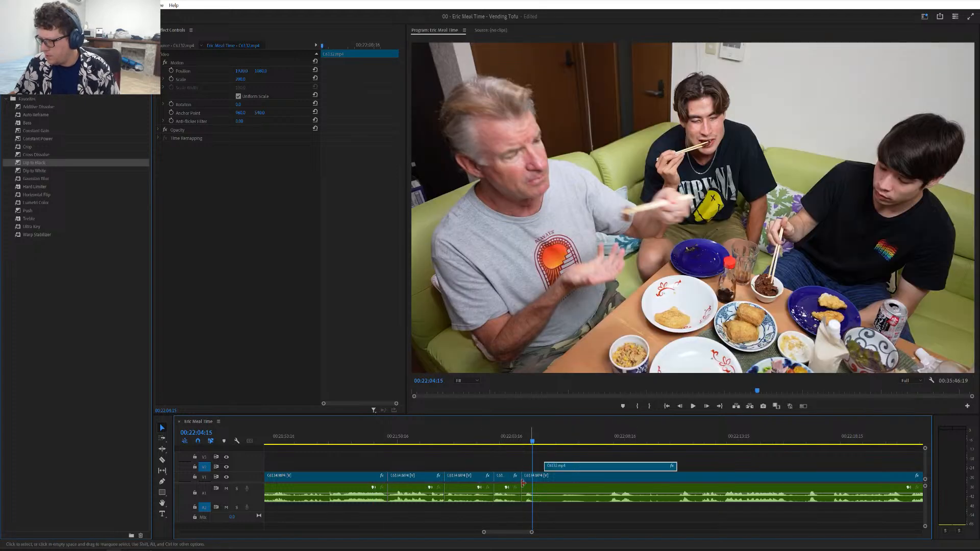
click(473, 478)
key(shift+Delete)
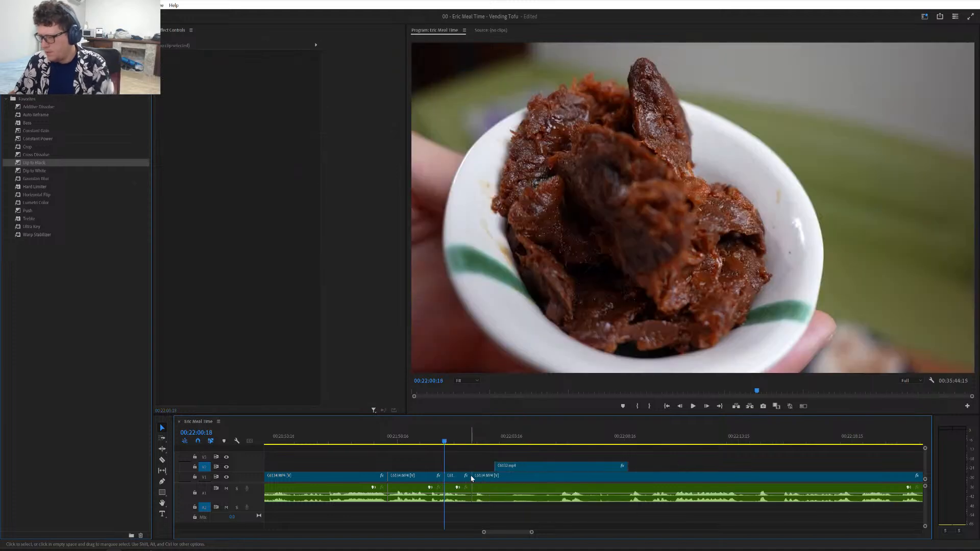
- Move the small-bowl close-up back to the 00:21:58:06 cut, trim its end to the cut near 00:22:01:23, and play it from 00:21:56:15
click(350, 440)
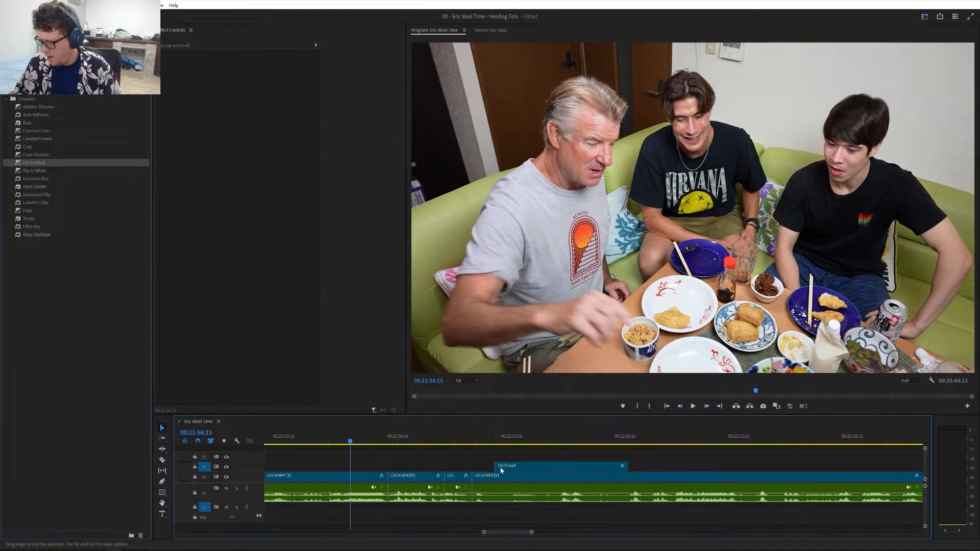
drag(509, 470, 406, 474)
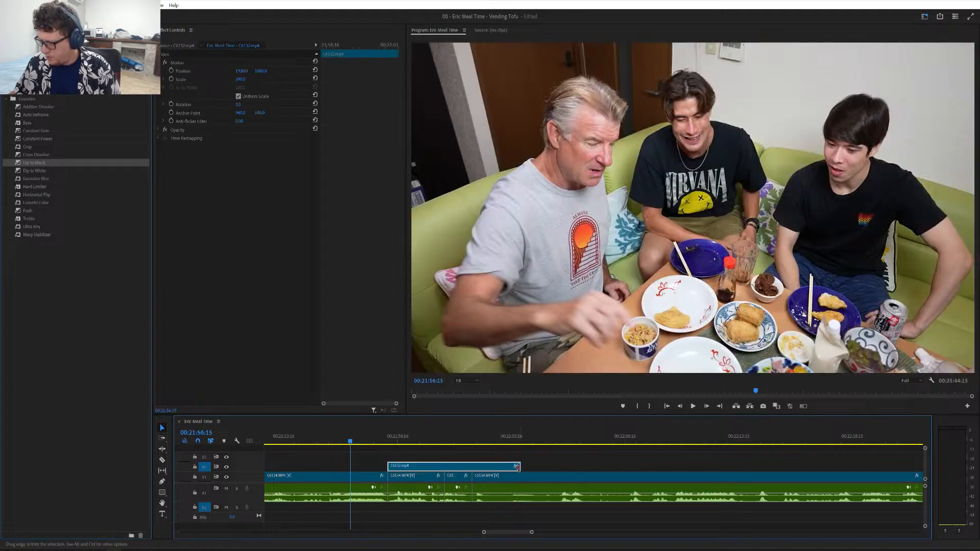
drag(517, 467, 471, 466)
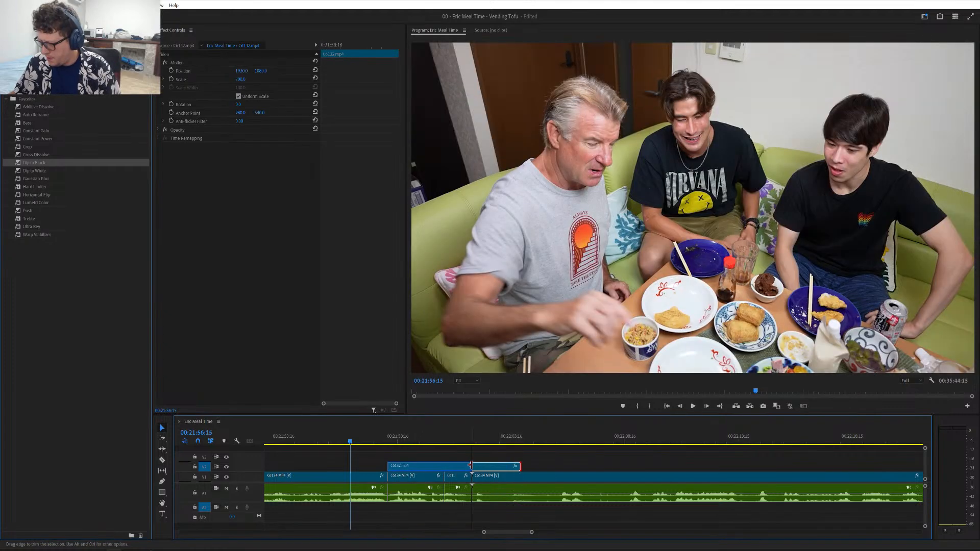
key(space)
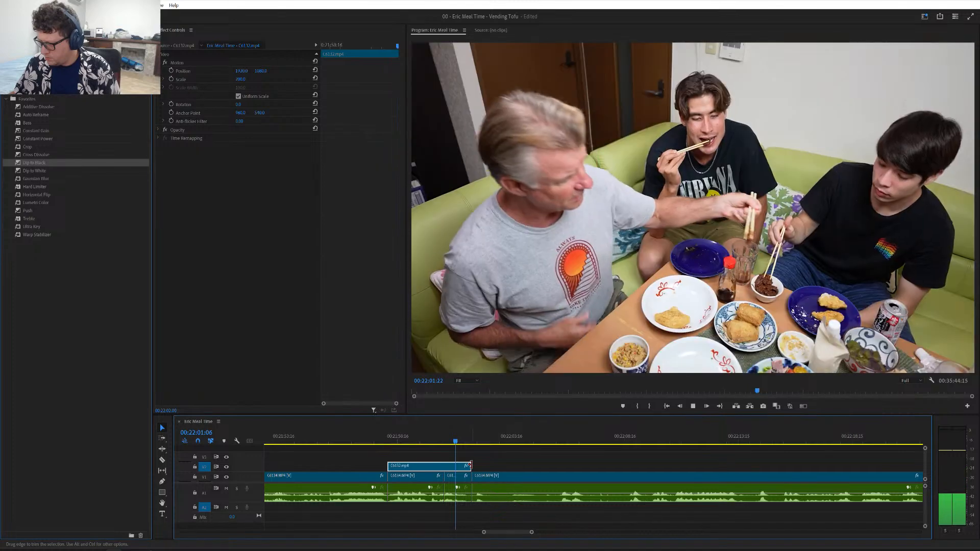
key(space)
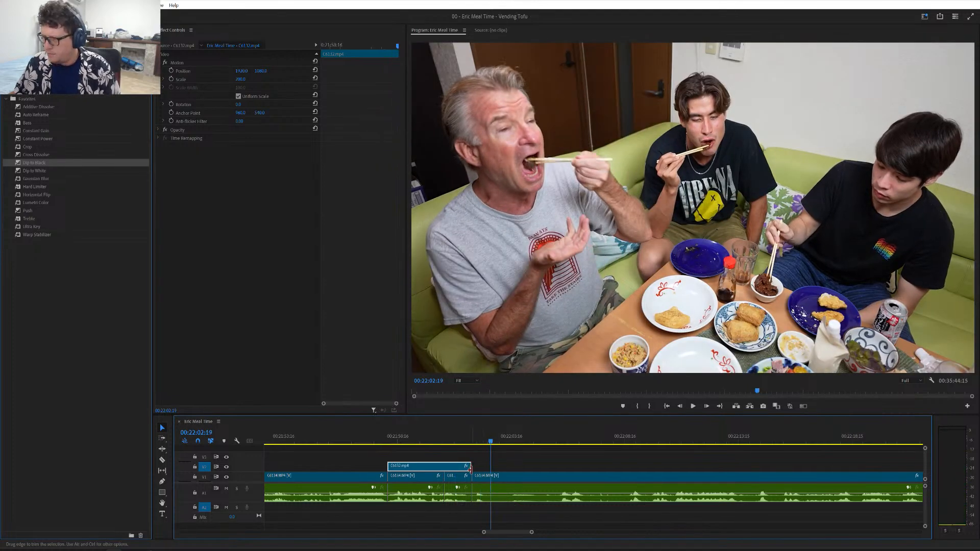
- Review the main footage from 00:22:02:19 to 00:22:25:13 for the next section to remove
key(space)
key(minus)
key(minus)
key(minus)
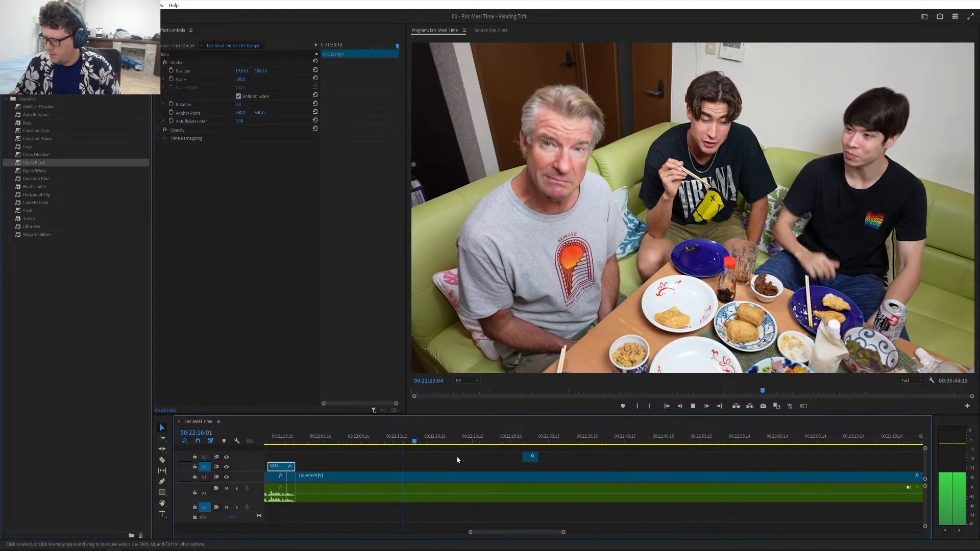
key(space)
scroll(458, 449, down, 2)
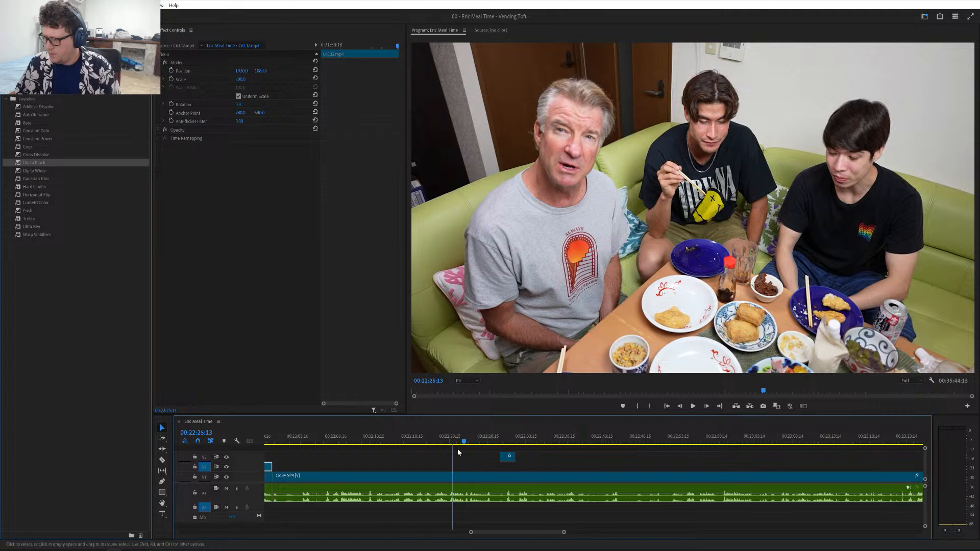
scroll(473, 465, up, 2)
scroll(473, 466, up, 3)
scroll(472, 464, down, 8)
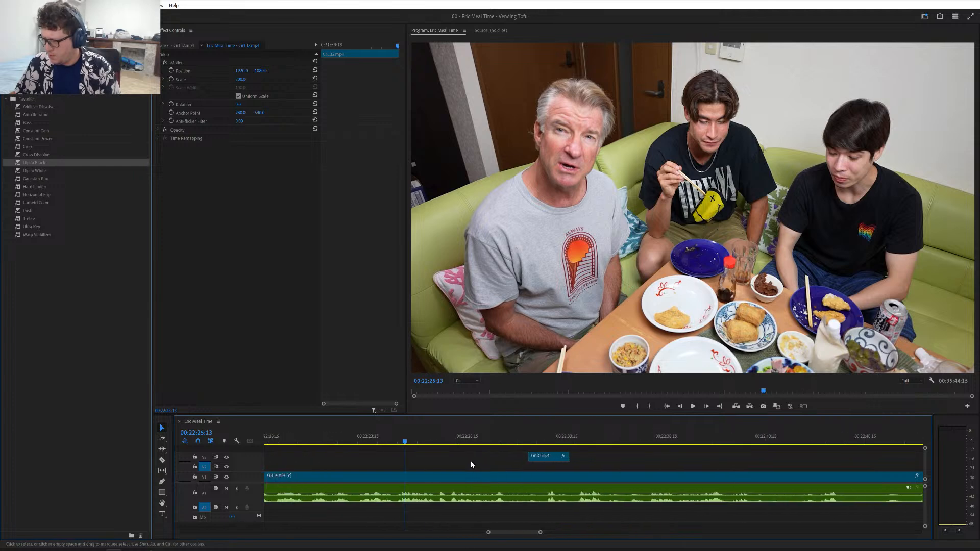
- Cut the main clip at 00:22:30:19 and move the close-up after it from V3 up to V4 at about 00:22:39:01
key(space)
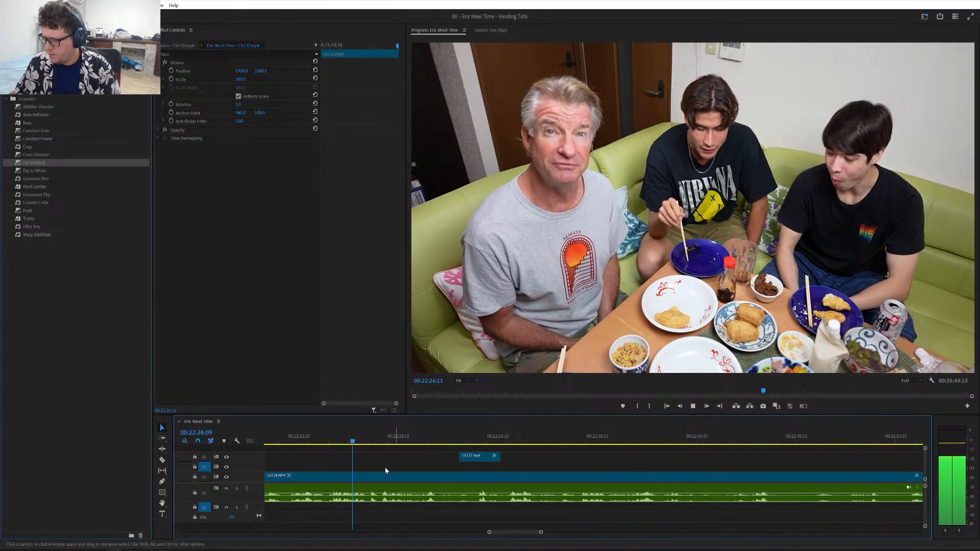
scroll(381, 469, down, 1)
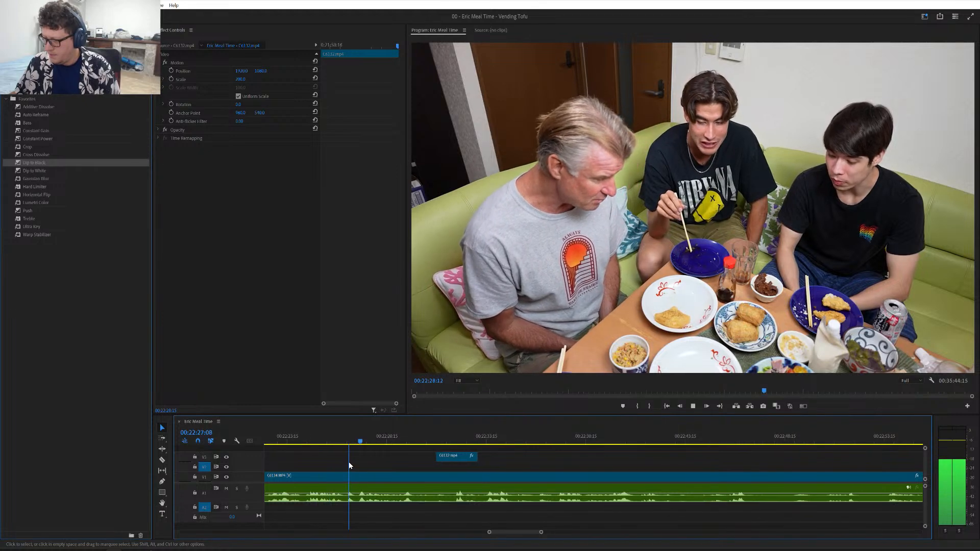
scroll(349, 465, down, 1)
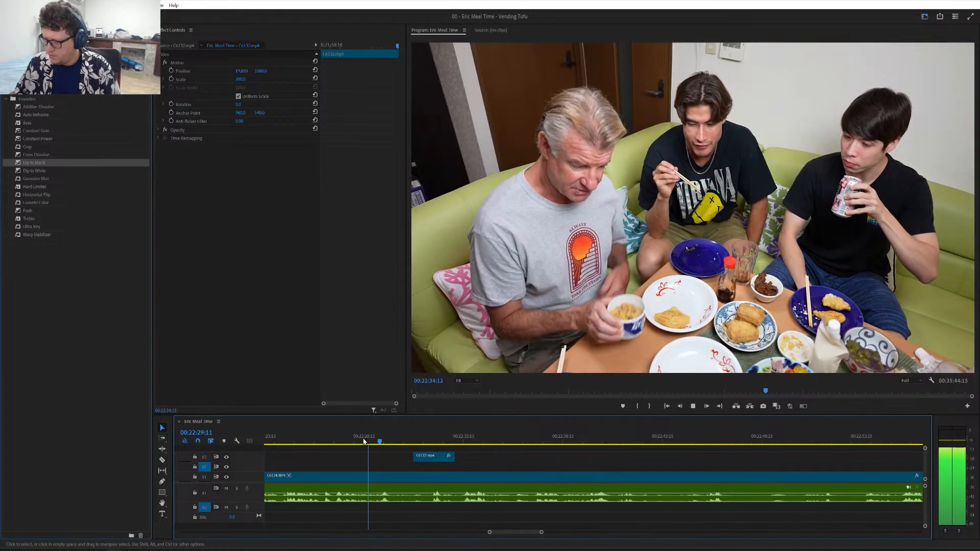
key(space)
drag(374, 442, 387, 447)
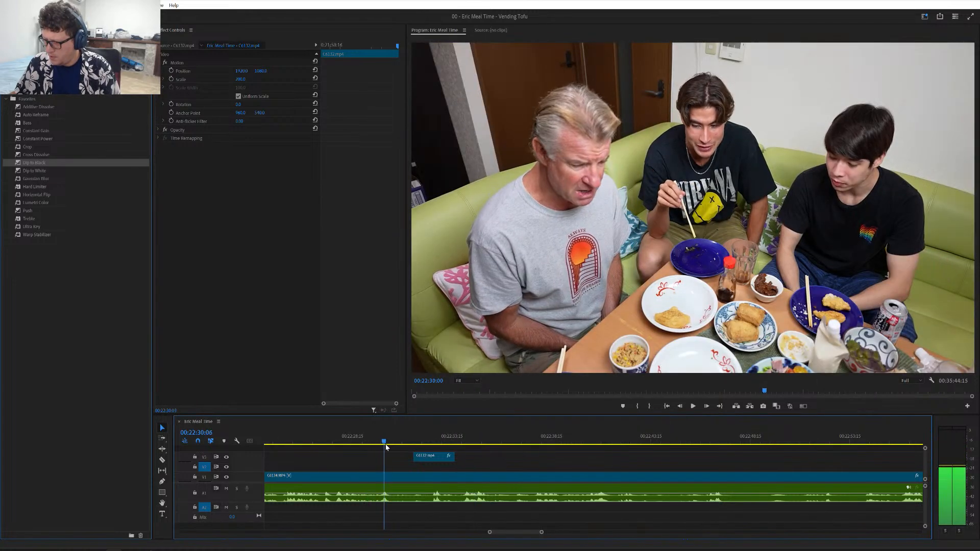
key(ctrl+k)
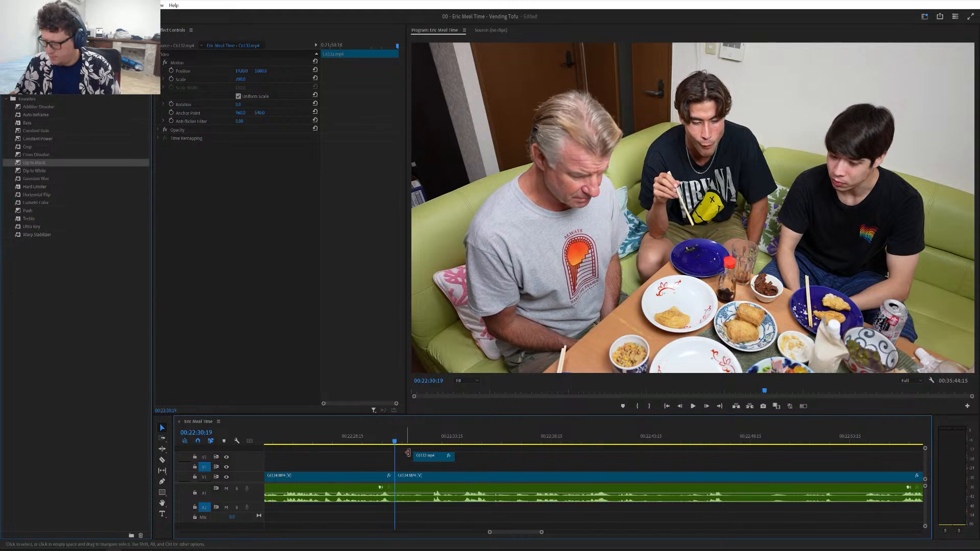
drag(423, 458, 479, 460)
drag(566, 456, 572, 448)
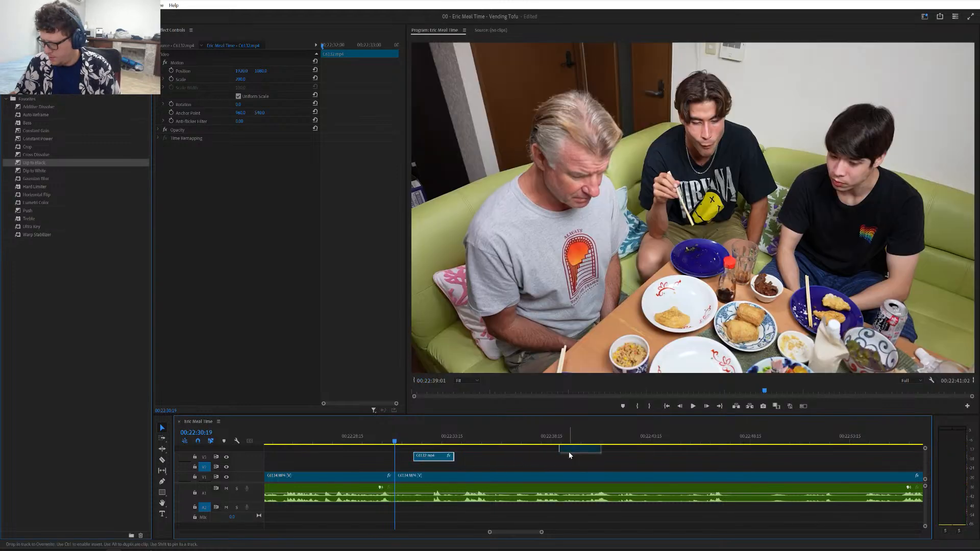
- Cut the main clip at 00:22:34:02 and ripple-delete the piece back to the 00:22:30:19 cut
key(space)
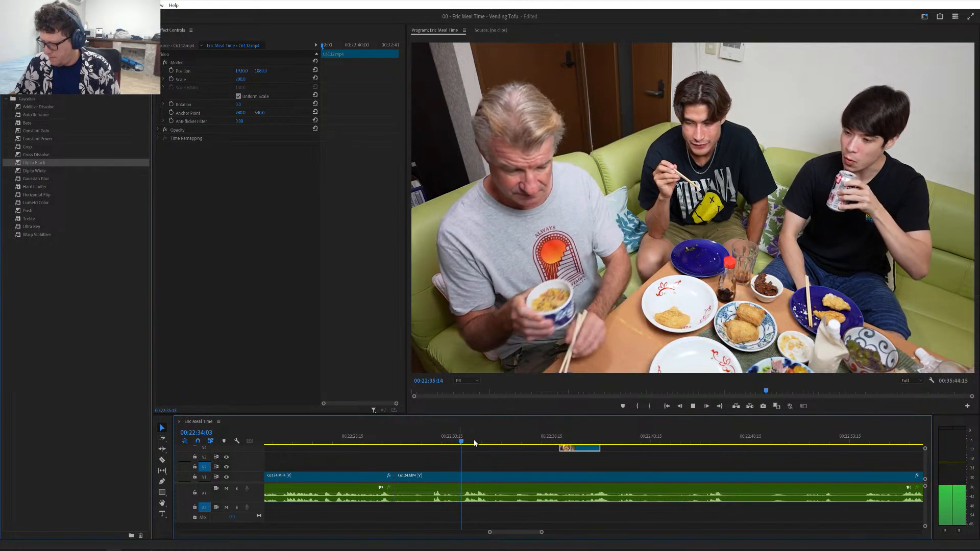
drag(472, 443, 462, 454)
key(ctrl+k)
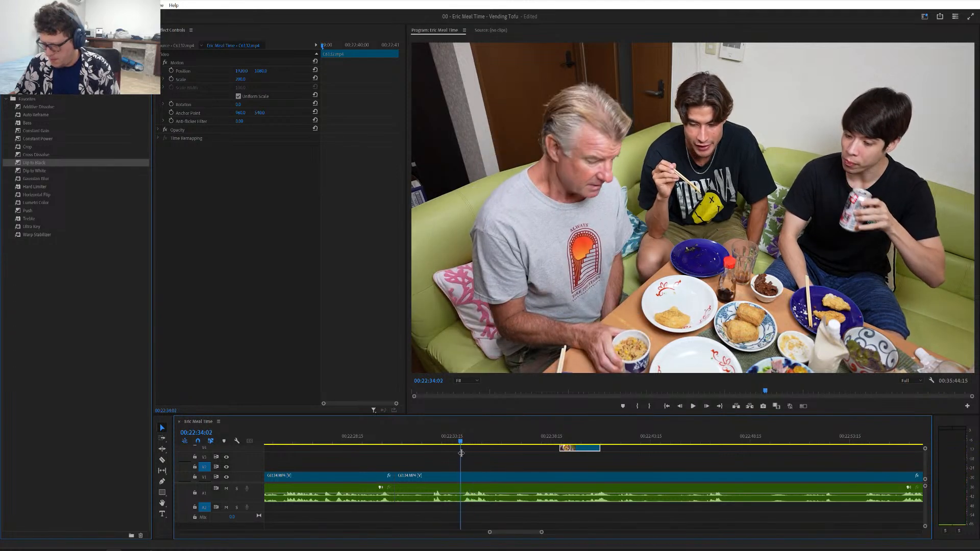
click(442, 479)
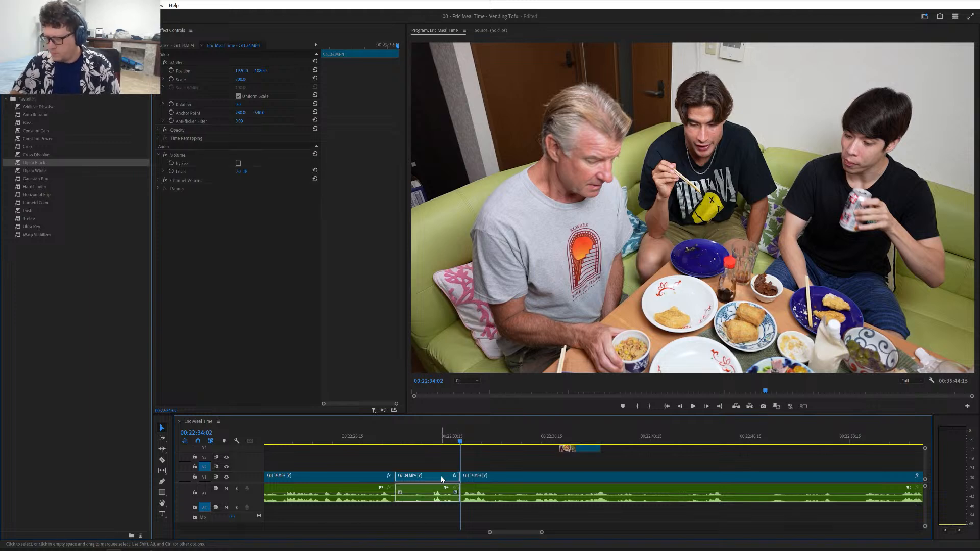
key(q)
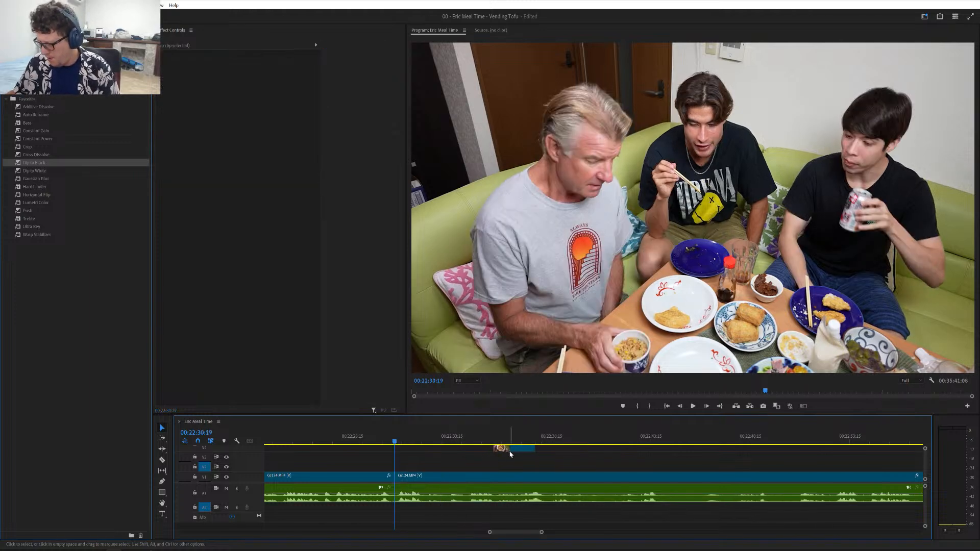
- Move the close-up from V4 back down to V3 at about 00:22:35:18 and enlarge the timeline area to show more tracks
drag(512, 452, 521, 462)
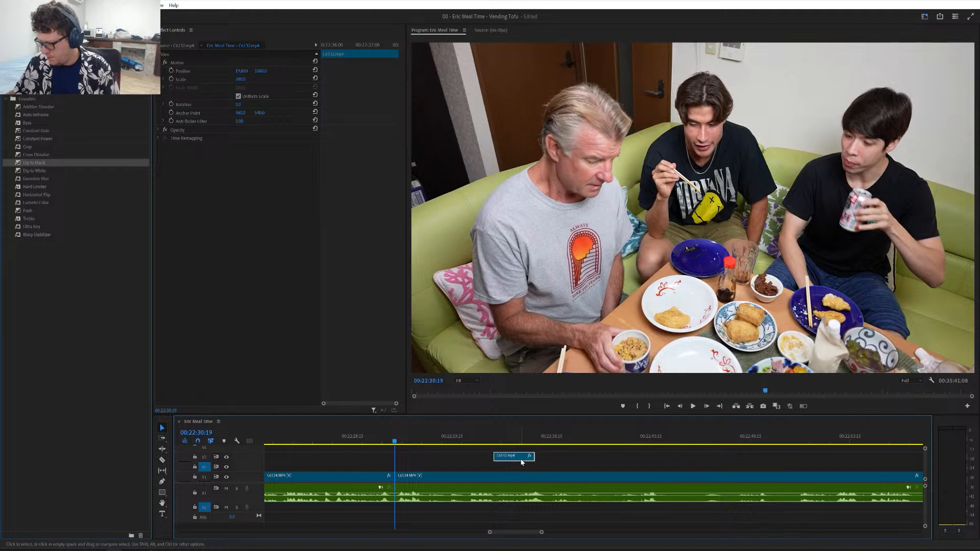
click(511, 406)
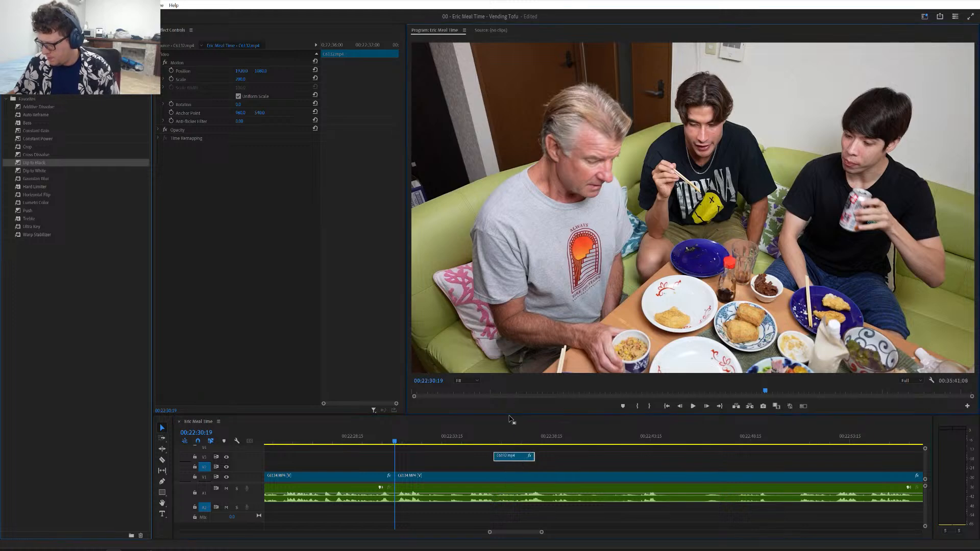
drag(510, 417, 512, 374)
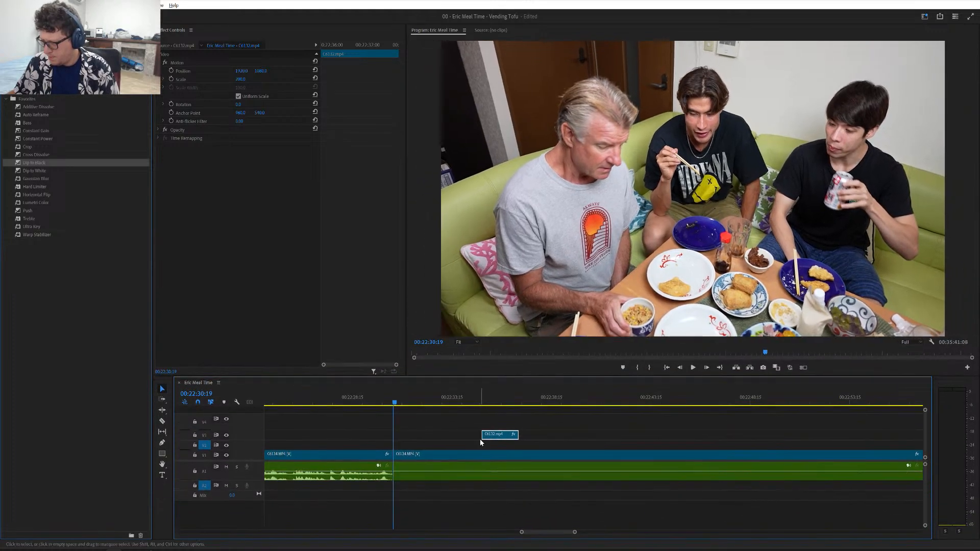
- Survey the whole sequence from the early clips to its end to check whether track V4 holds any clips
key(minus)
key(minus)
key(minus)
key(minus)
key(minus)
key(minus)
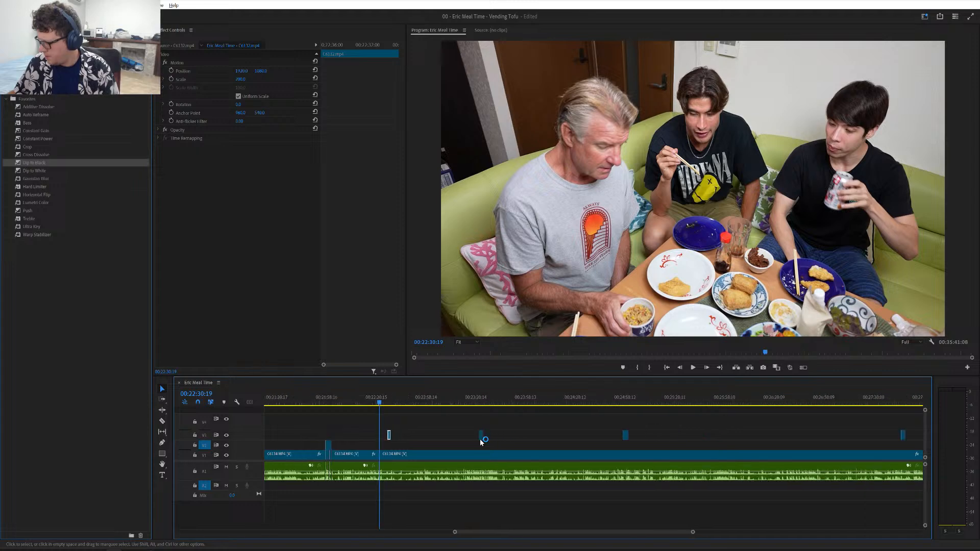
key(minus)
key(minus)
key(minus)
key(minus)
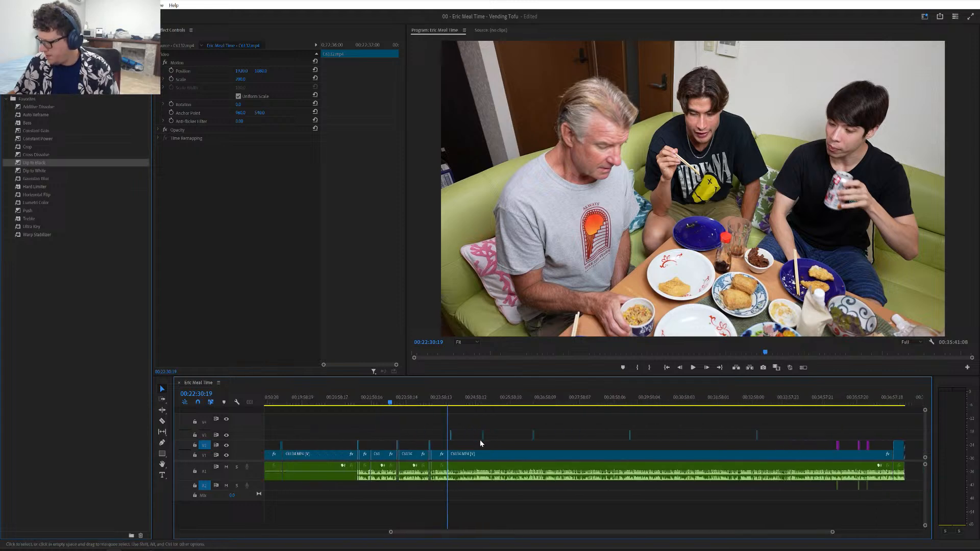
scroll(480, 444, up, 10)
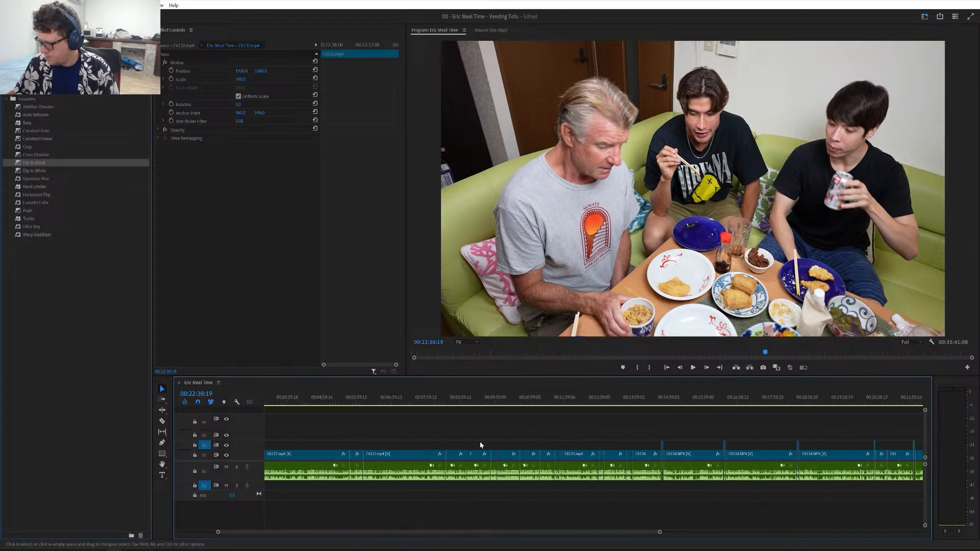
scroll(480, 446, up, 2)
scroll(480, 445, down, 3)
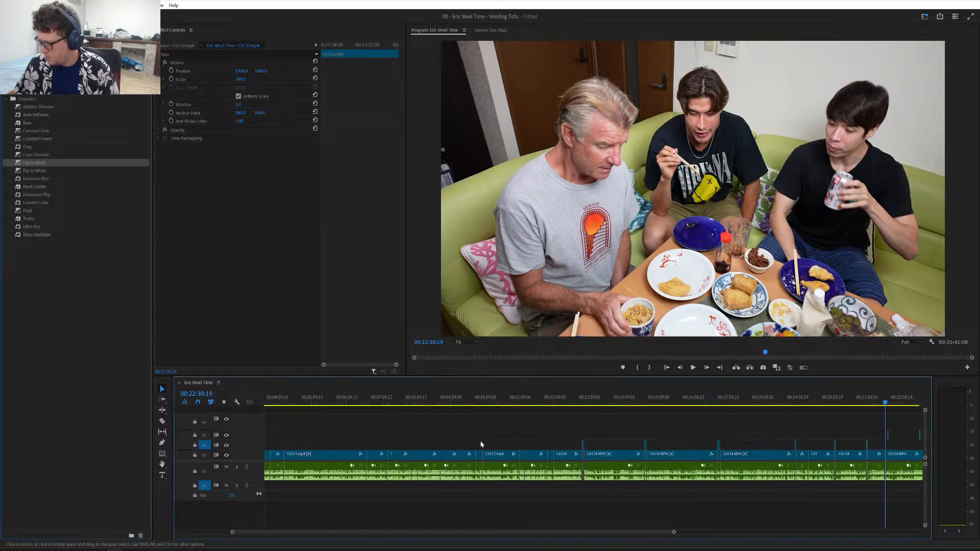
scroll(480, 444, down, 8)
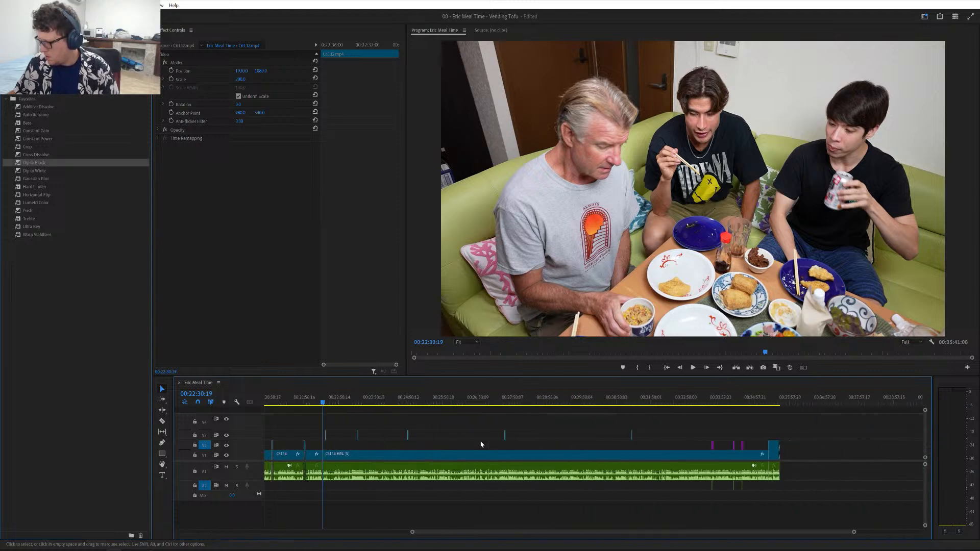
scroll(481, 444, up, 3)
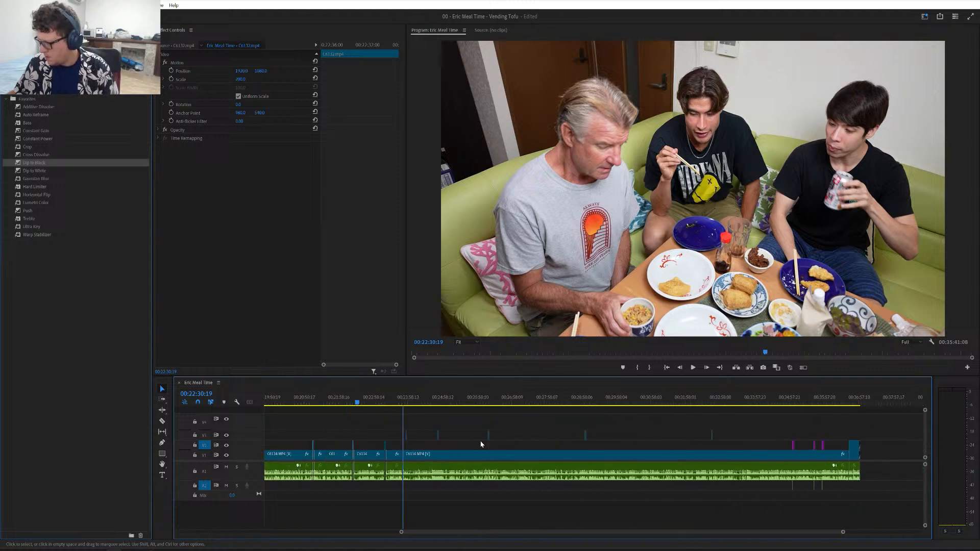
- Delete the unused video track V4 and shrink the timeline area back to its earlier height
right_click(252, 423)
click(278, 461)
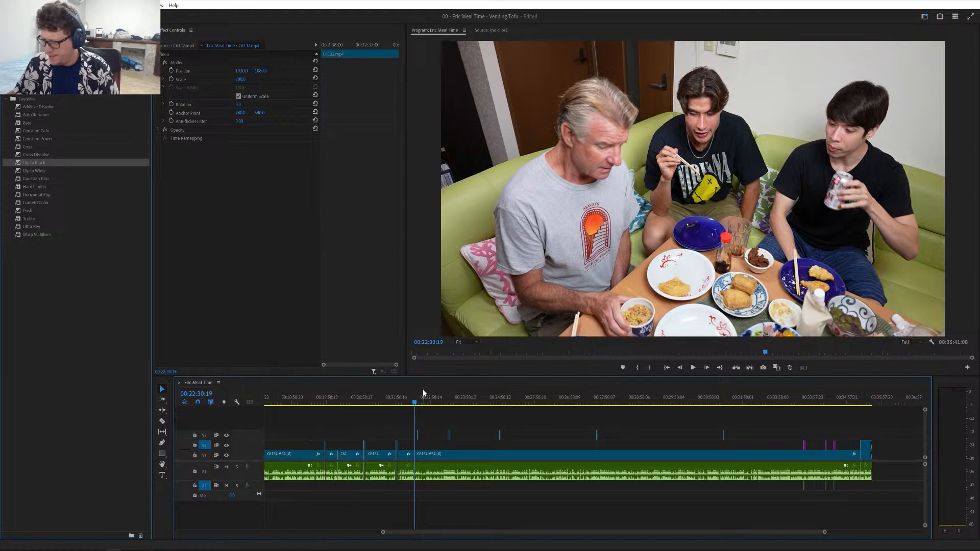
drag(442, 376, 442, 414)
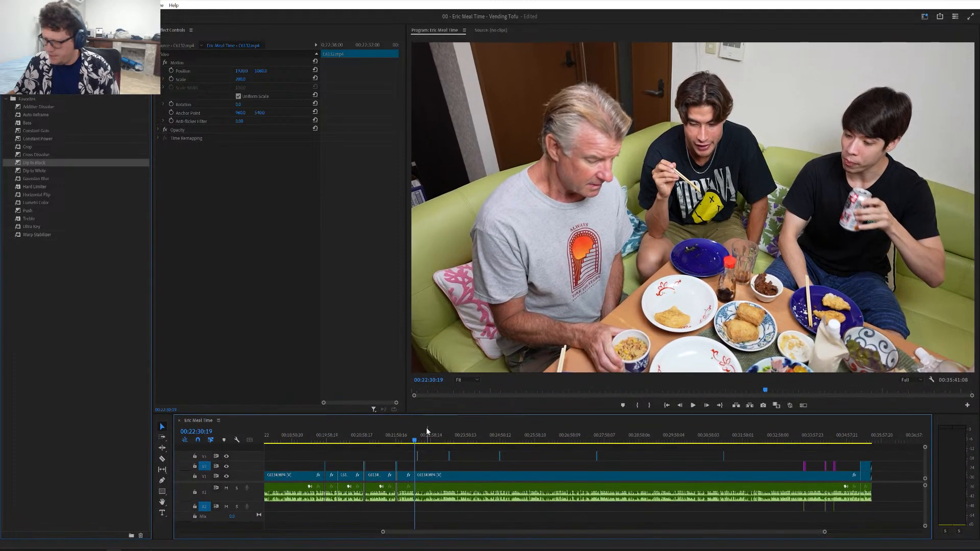
- Move the close-up on V3 later in the sequence, to about 00:22:41:00
key(equal)
key(equal)
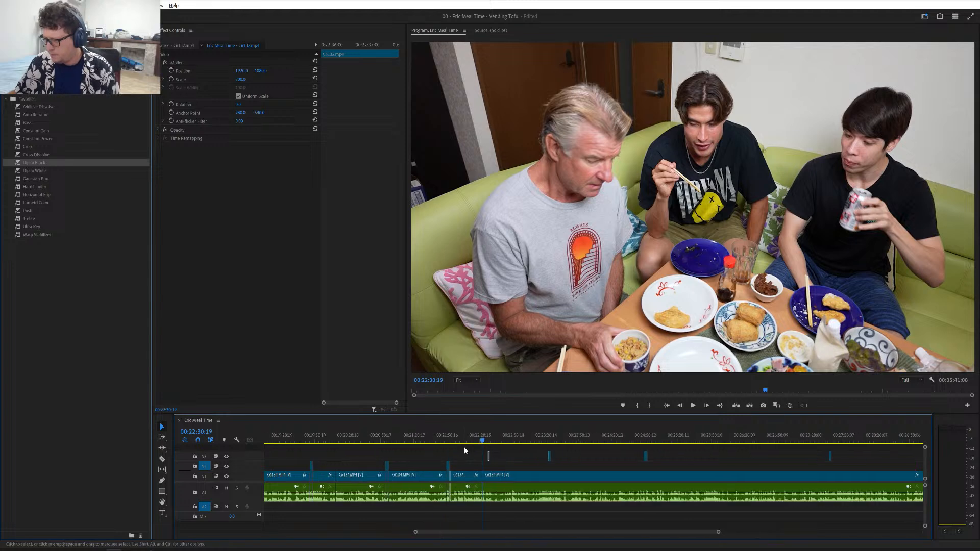
scroll(465, 451, up, 4)
scroll(512, 457, down, 4)
scroll(472, 467, up, 1)
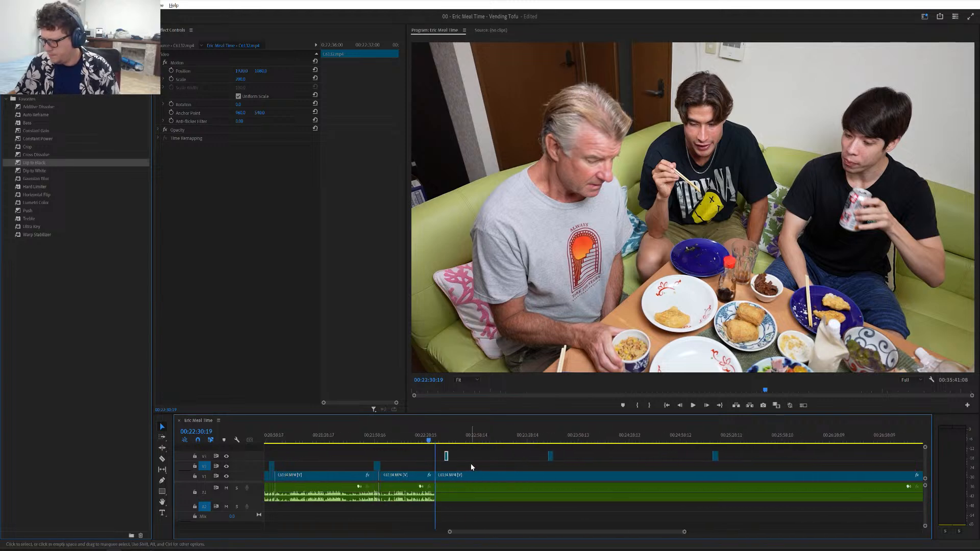
scroll(472, 465, up, 5)
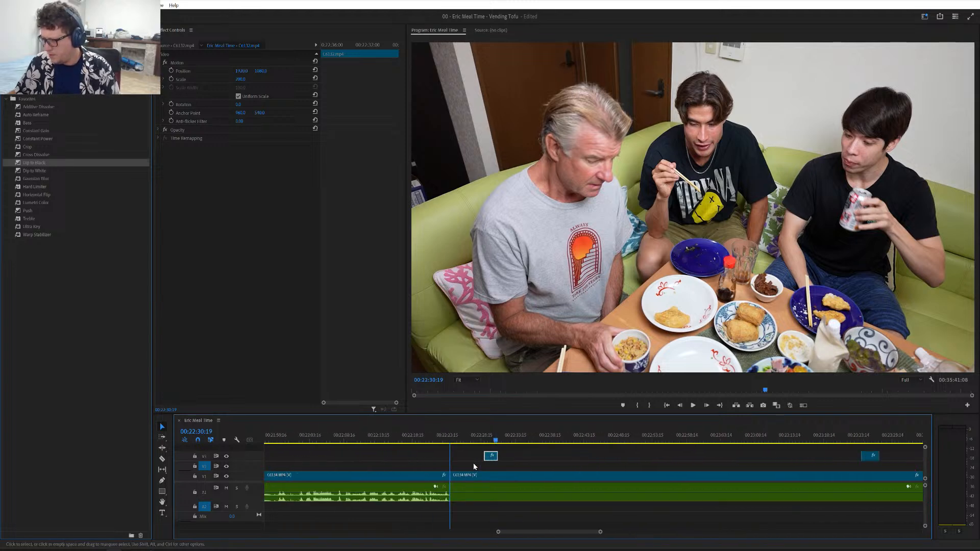
scroll(450, 465, down, 2)
scroll(424, 464, up, 3)
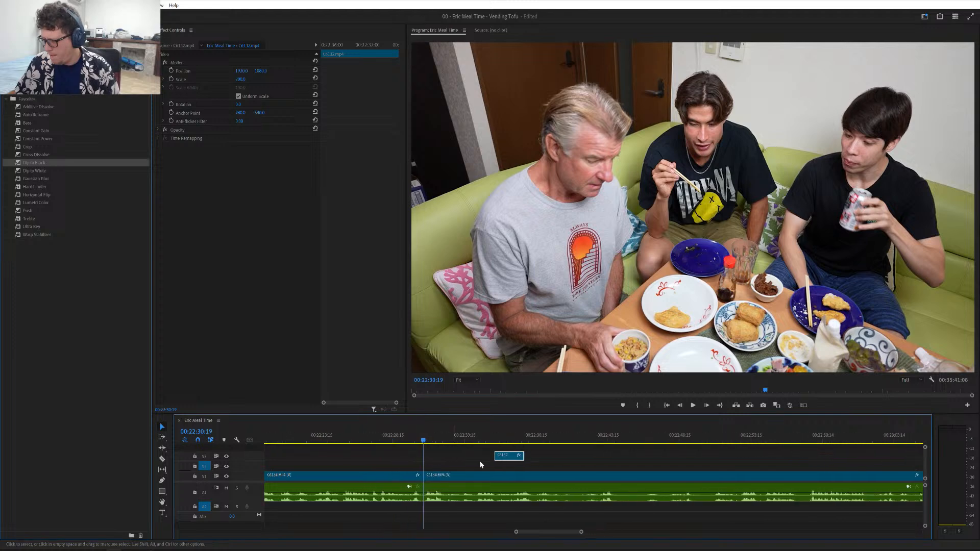
scroll(500, 464, up, 1)
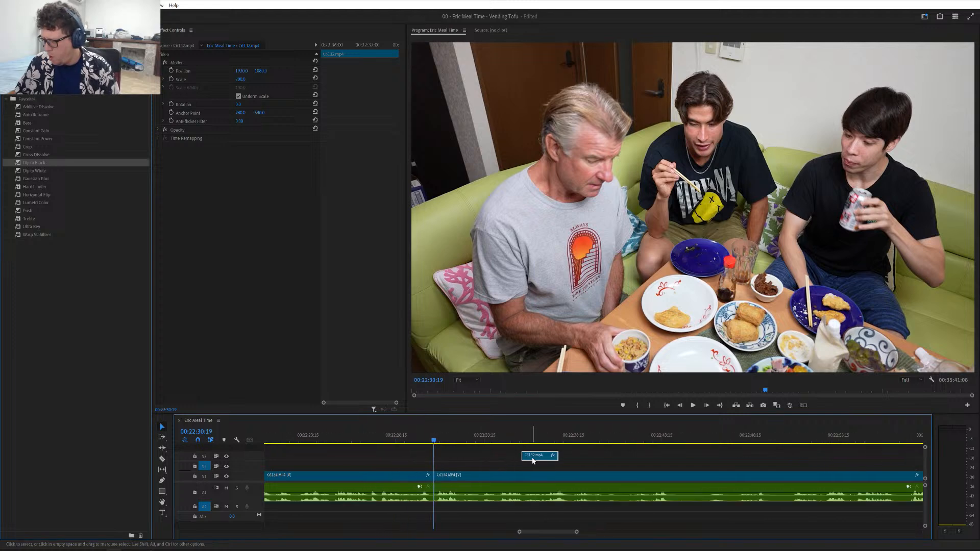
drag(533, 461, 627, 462)
- Cut the main clip at about 00:22:32:09 and at 00:22:34:11, and ripple-delete the piece between the cuts
key(space)
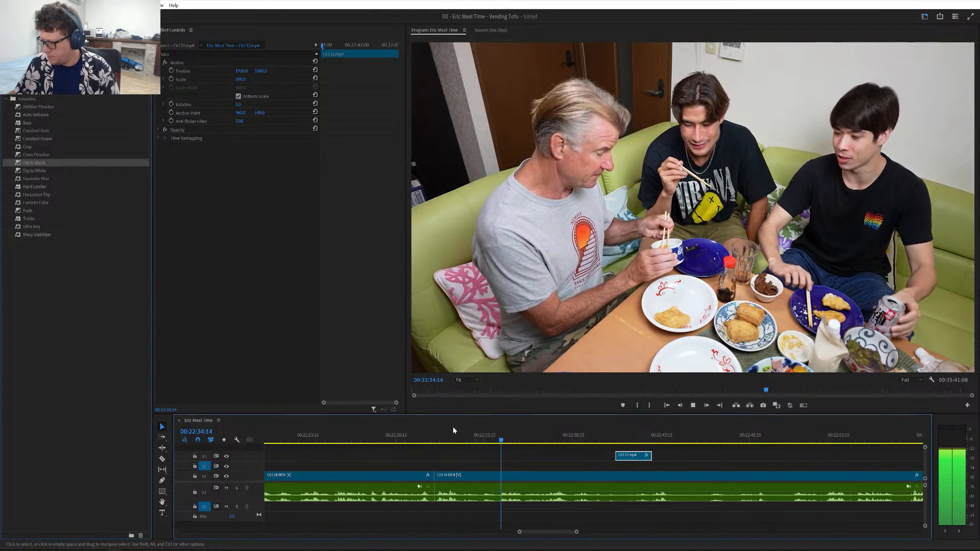
click(453, 440)
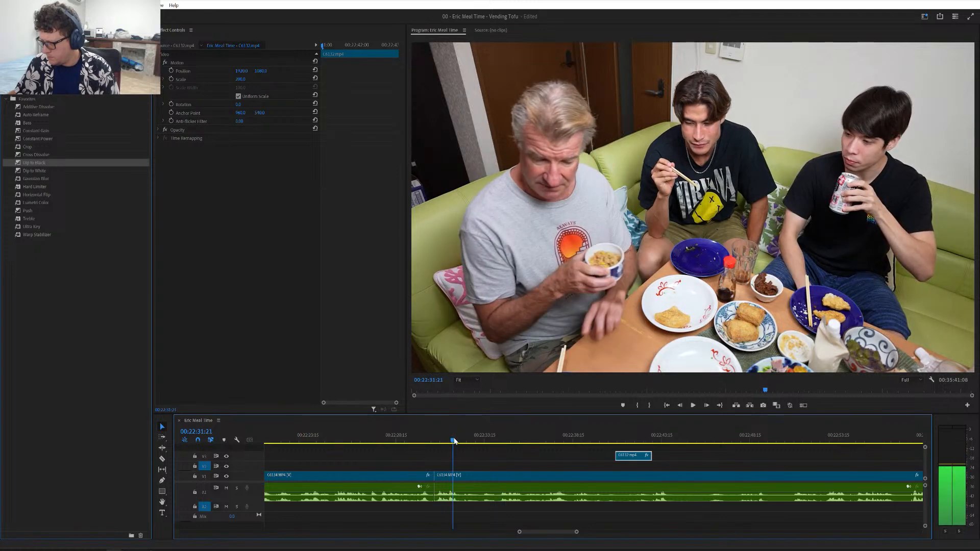
drag(454, 441, 499, 444)
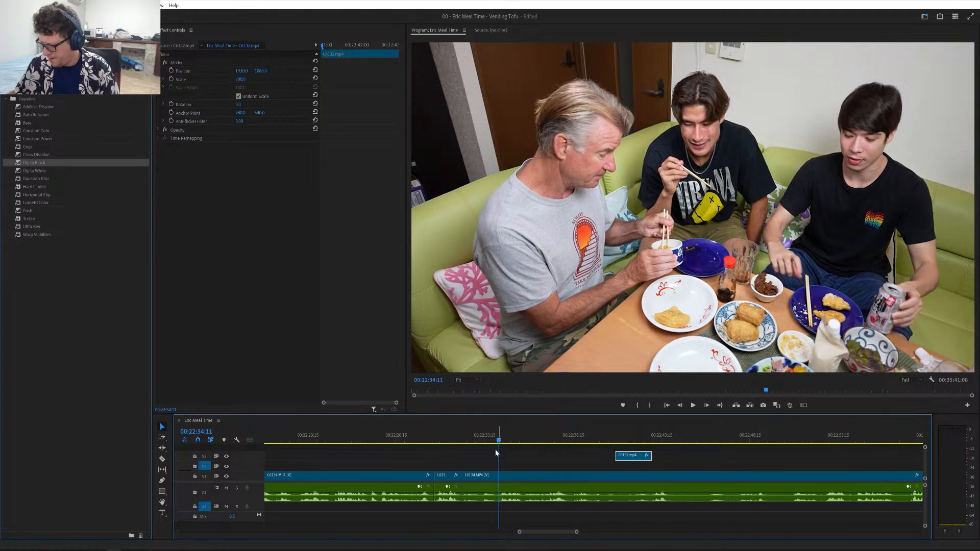
click(481, 476)
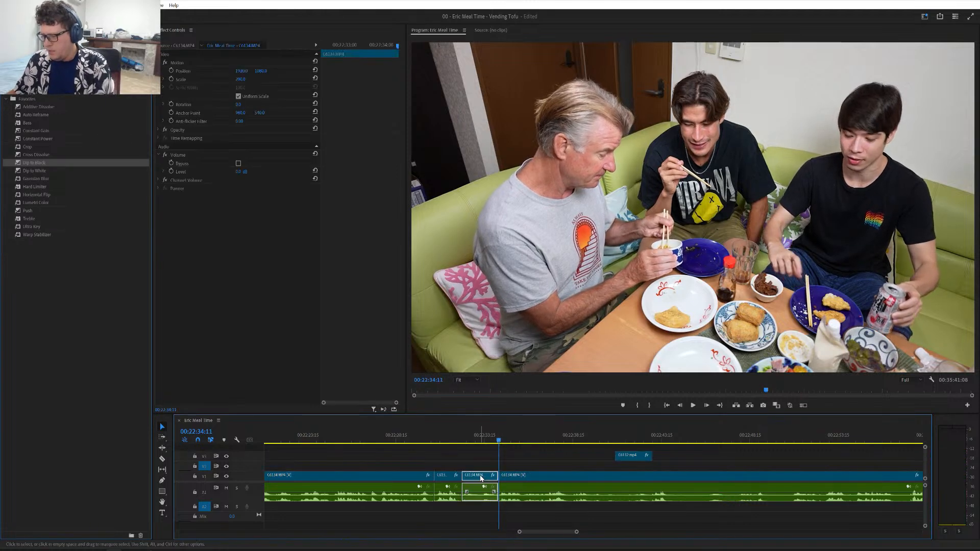
key(shift+Delete)
- Play past the new join and cut the main clip at 00:22:33:20
key(space)
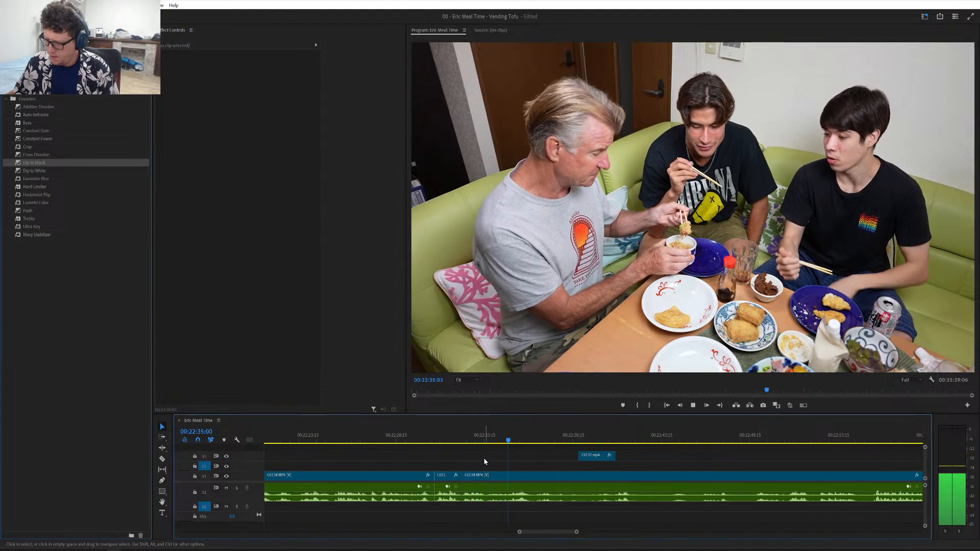
drag(477, 447, 489, 448)
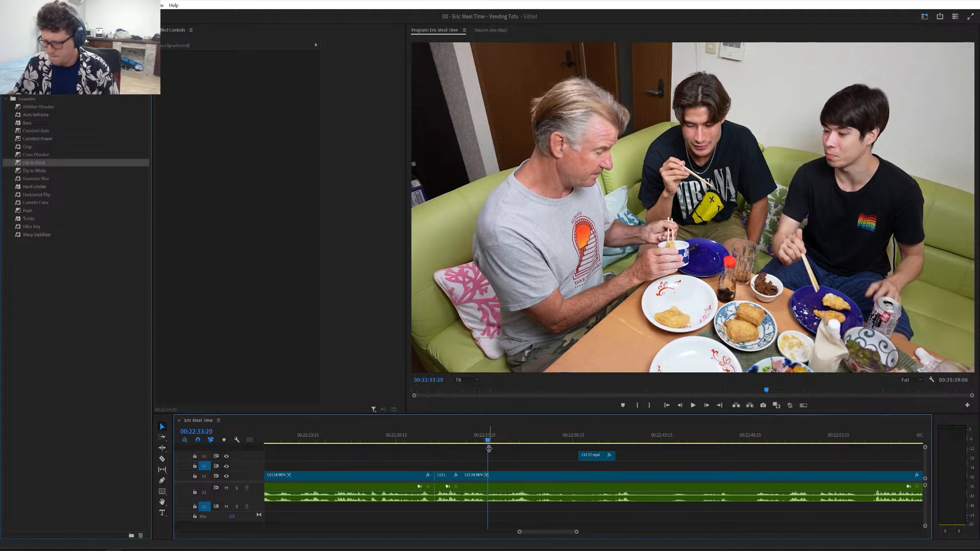
click(526, 435)
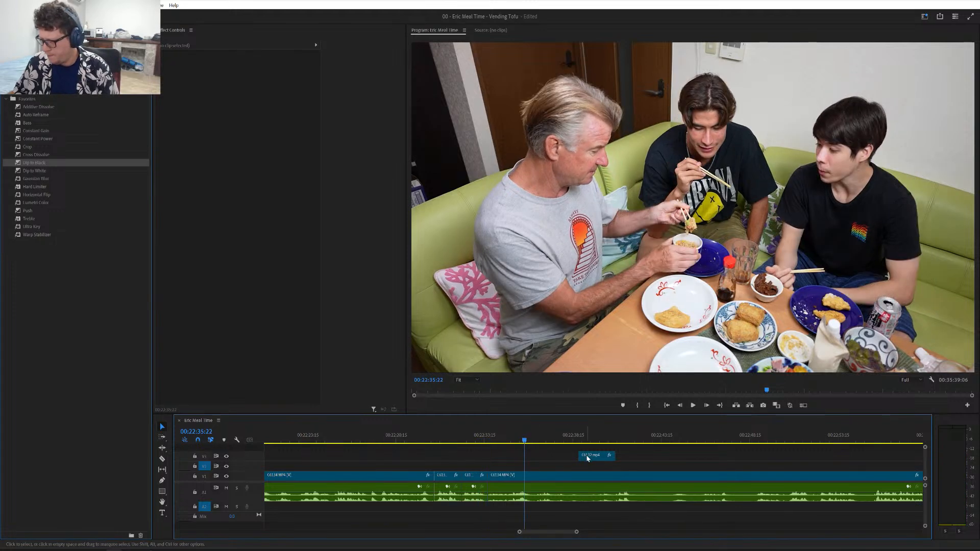
- Move the close-up from V3 to V2, stretch it to span 00:22:30:19 to 00:22:33:20, and play the passage back
drag(588, 459, 487, 465)
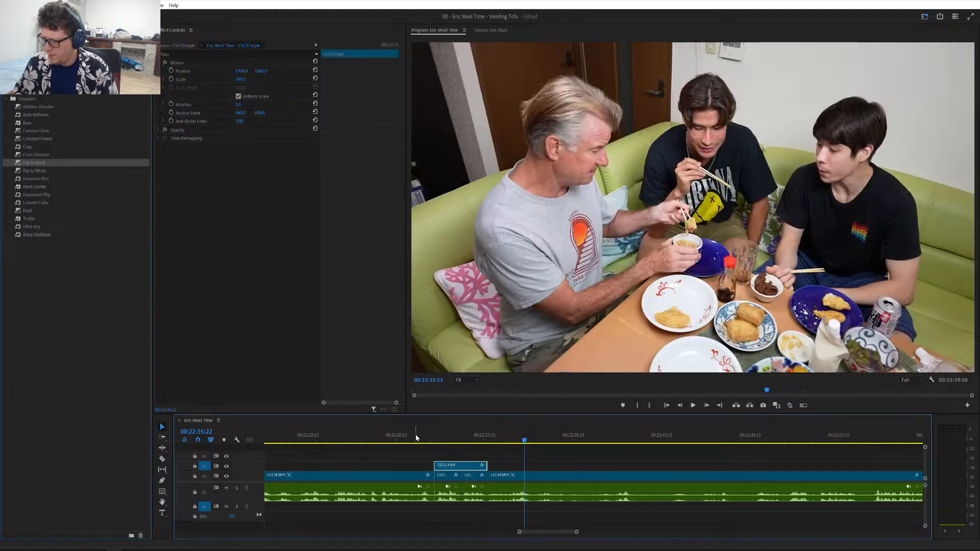
click(415, 437)
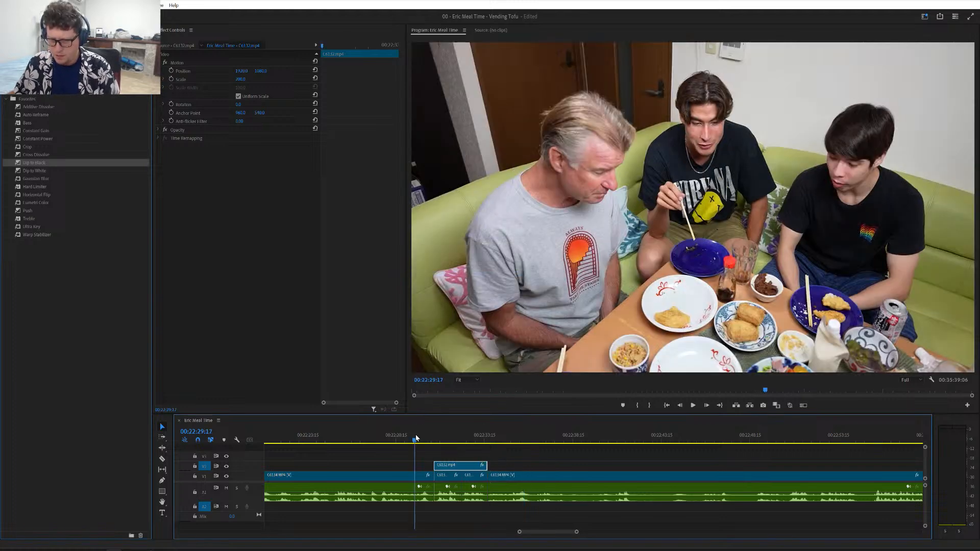
key(space)
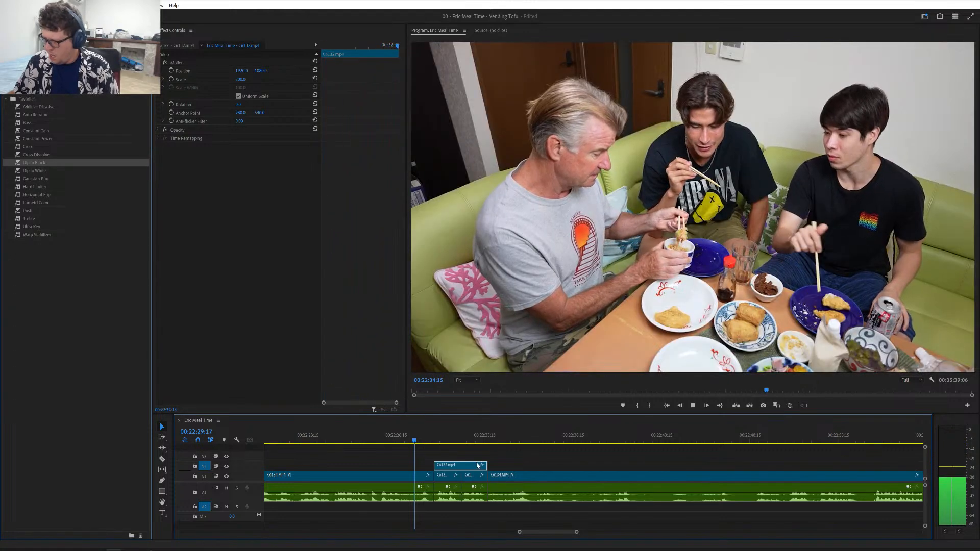
key(space)
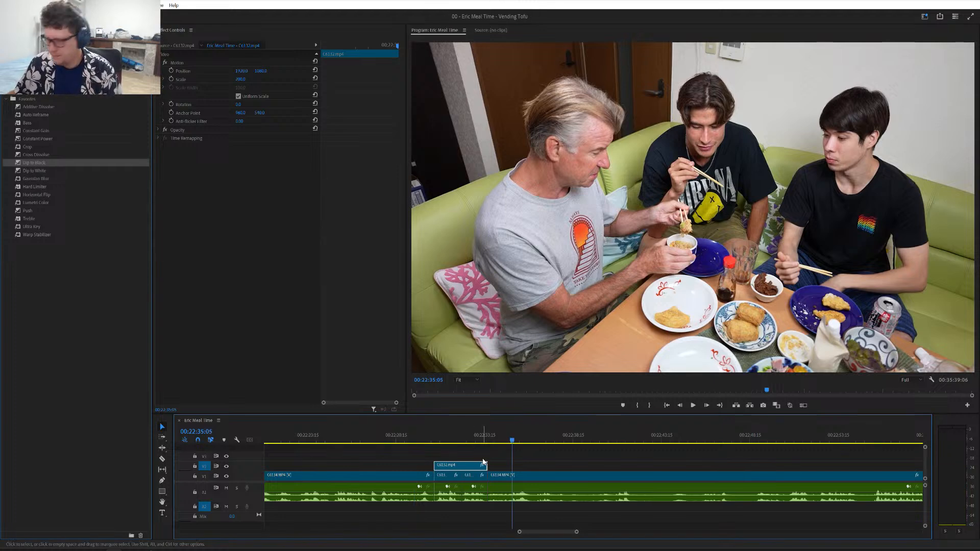
- Play the main footage from 00:22:35:05 to 00:23:11:02 to look for the next section to cut
key(minus)
key(minus)
key(minus)
key(minus)
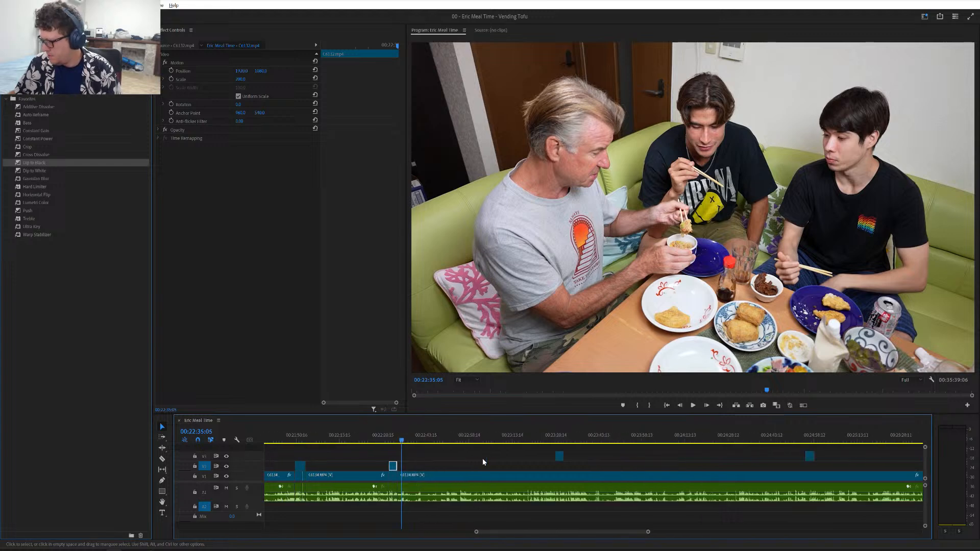
key(minus)
key(minus)
key(minus)
key(minus)
key(minus)
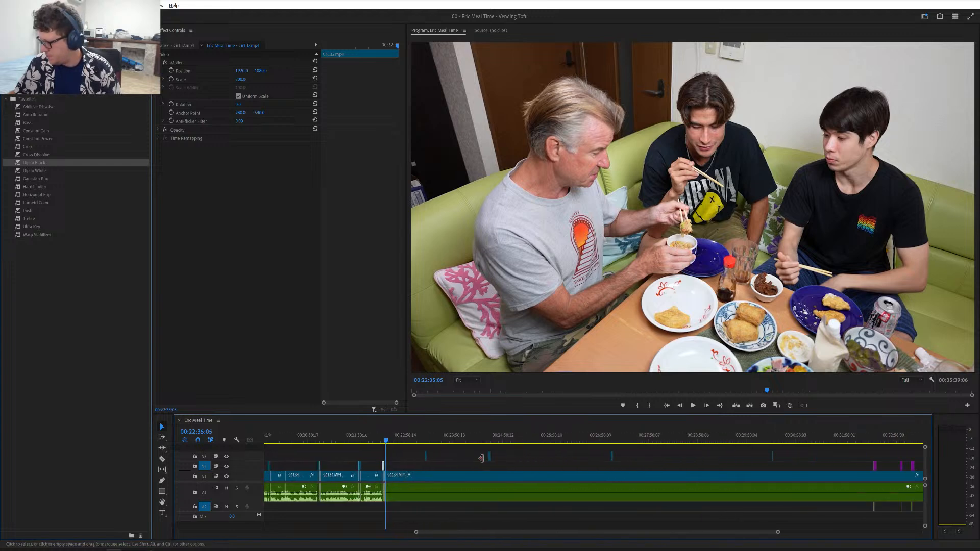
key(minus)
key(equal)
key(equal)
key(equal)
key(equal)
key(equal)
key(equal)
key(equal)
key(equal)
key(equal)
key(equal)
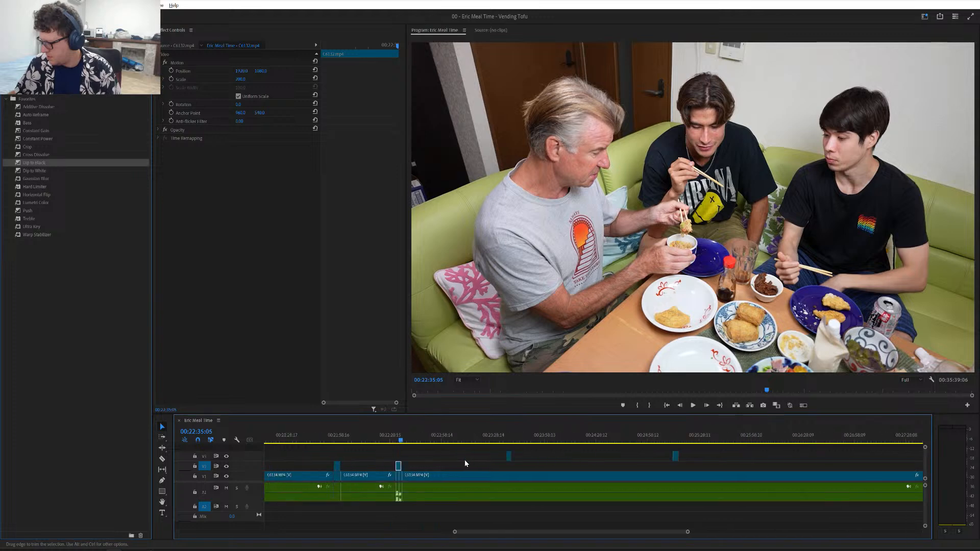
key(equal)
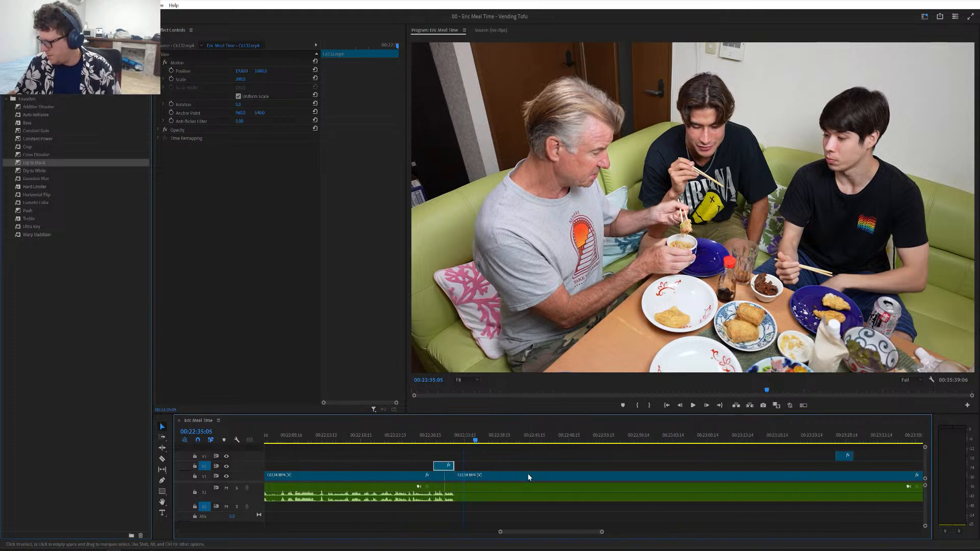
scroll(528, 475, down, 3)
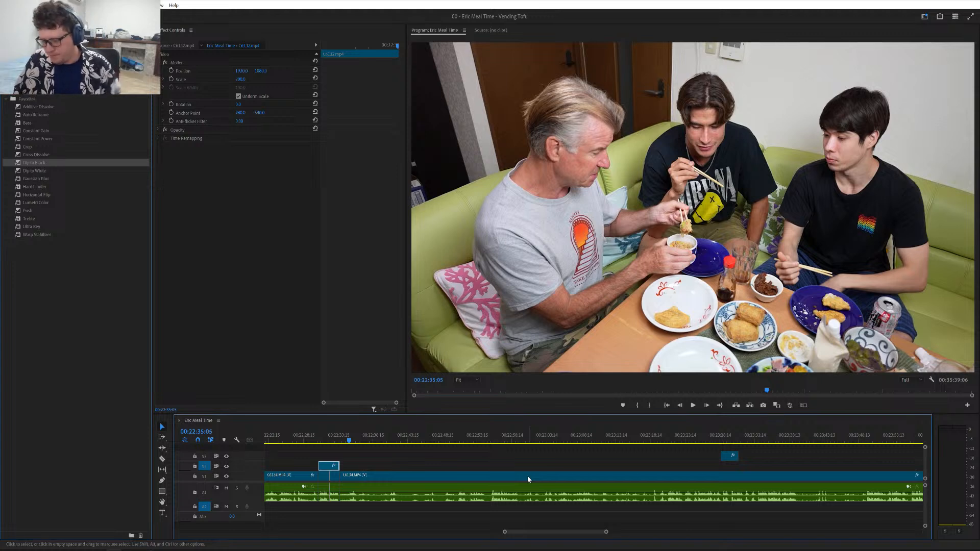
key(space)
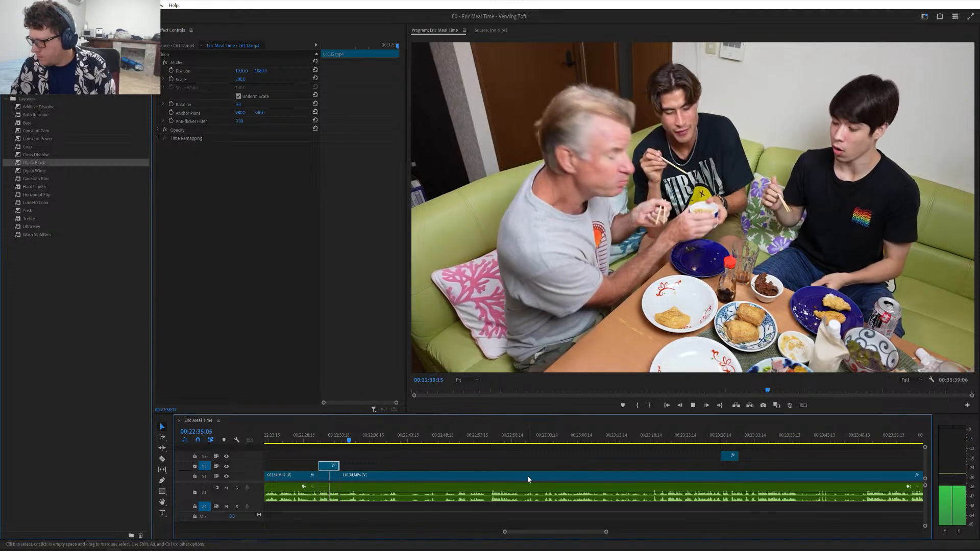
key(space)
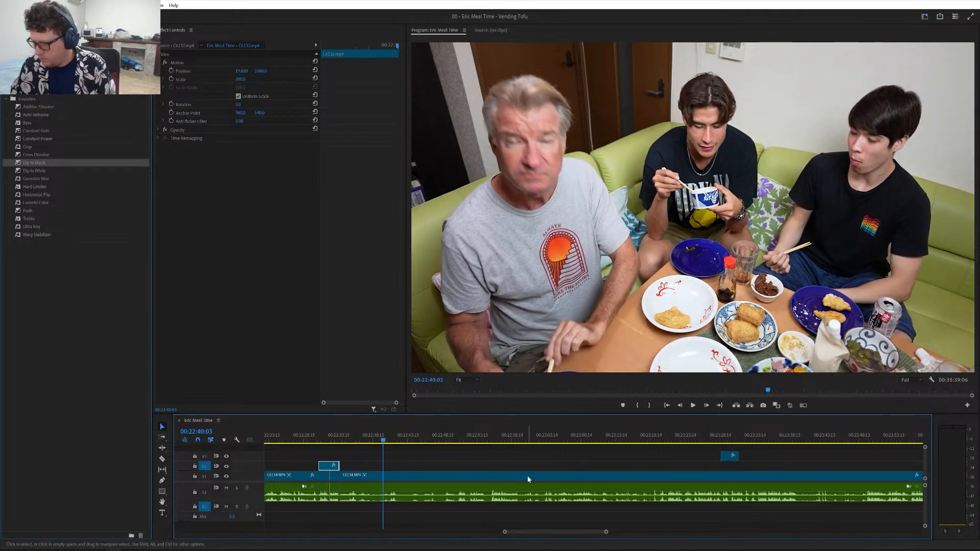
key(space)
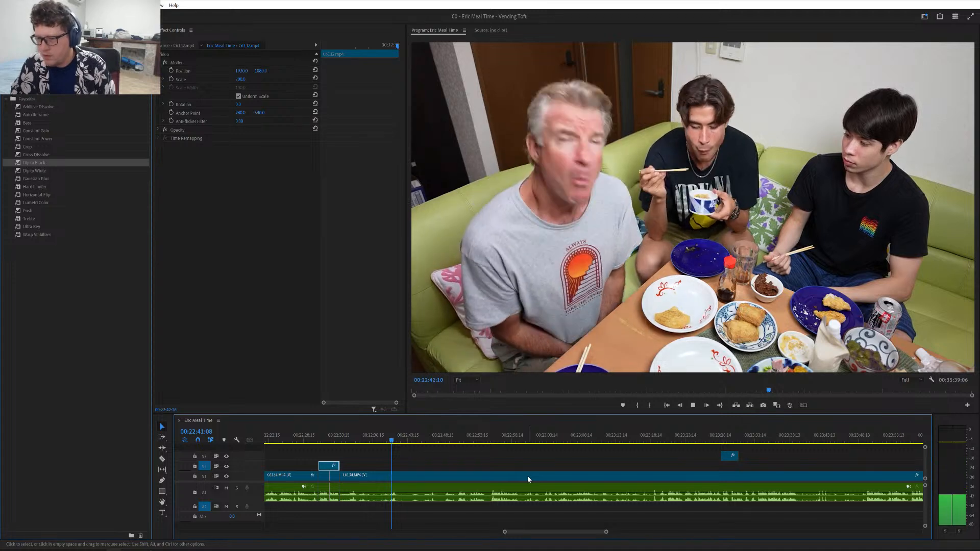
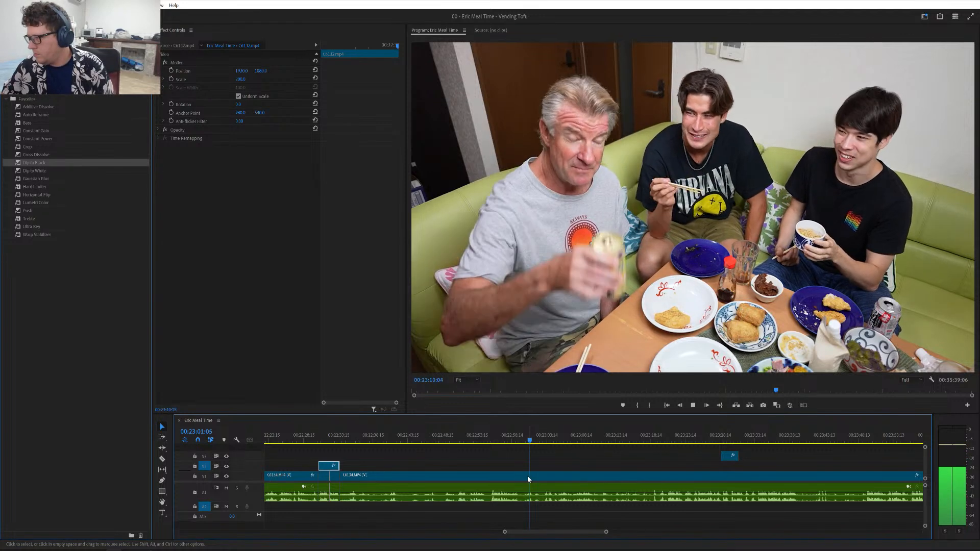
key(space)
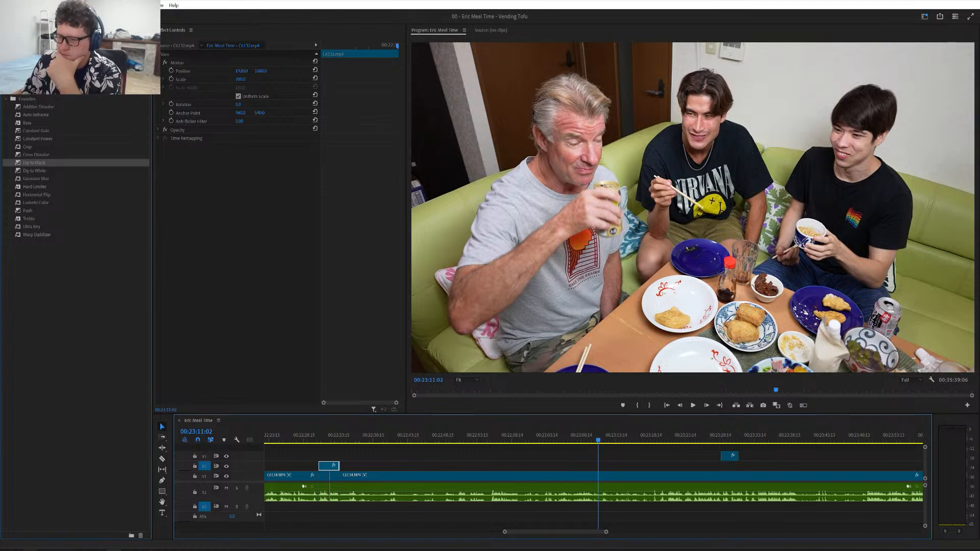
- Switch to the hardware monitoring app to check the CPU, GPU and fan stats, and return to the video edit
click(107, 550)
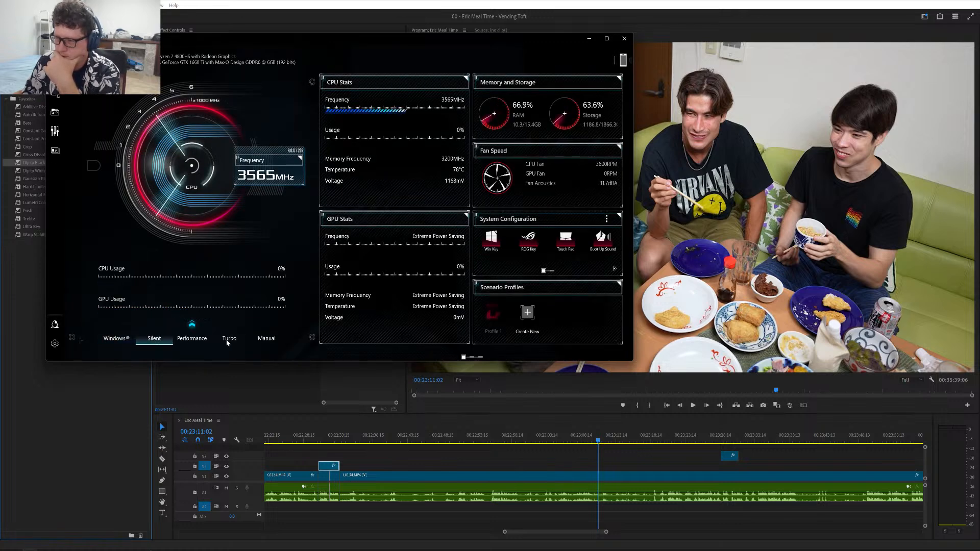
click(588, 38)
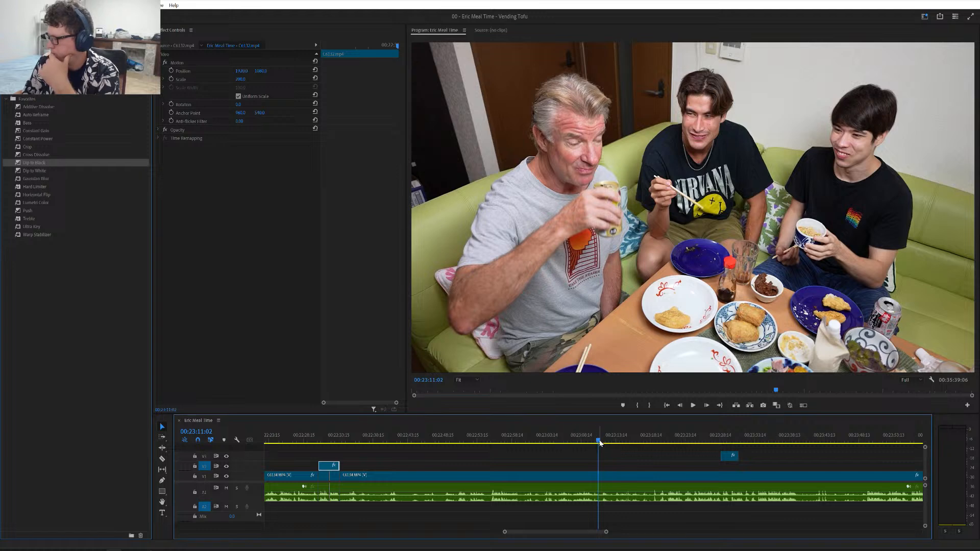
- Review the footage from 00:23:11:01 and cut the main clip at 00:23:17:03
scroll(593, 498, right, 5)
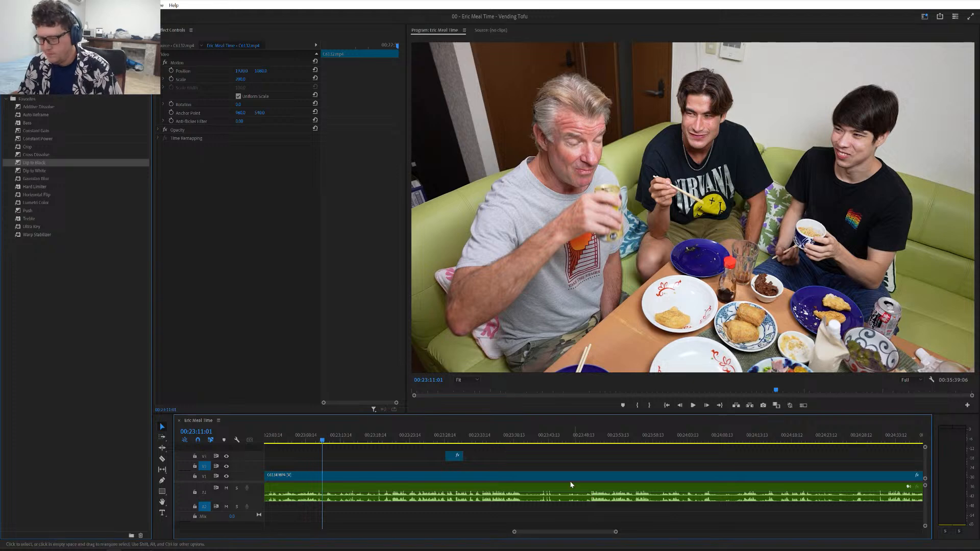
key(space)
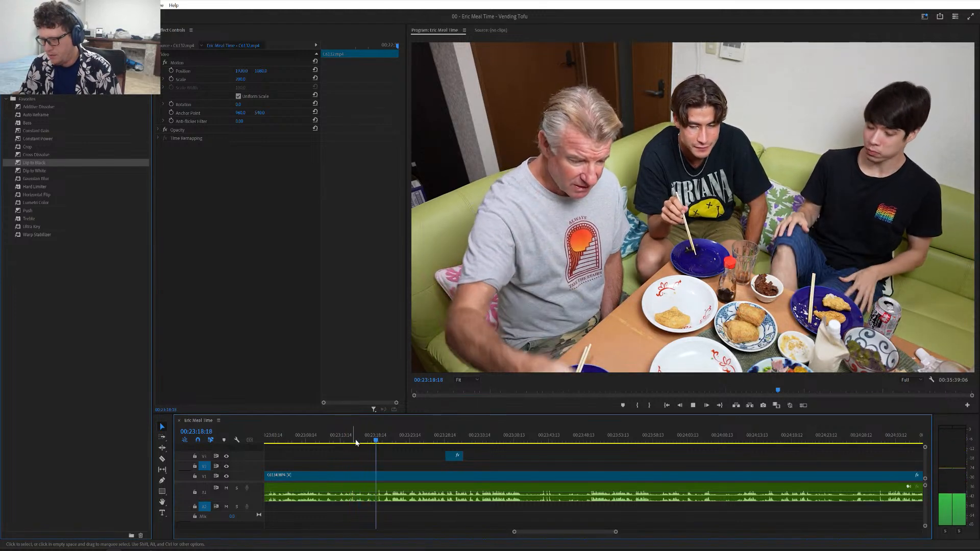
click(352, 441)
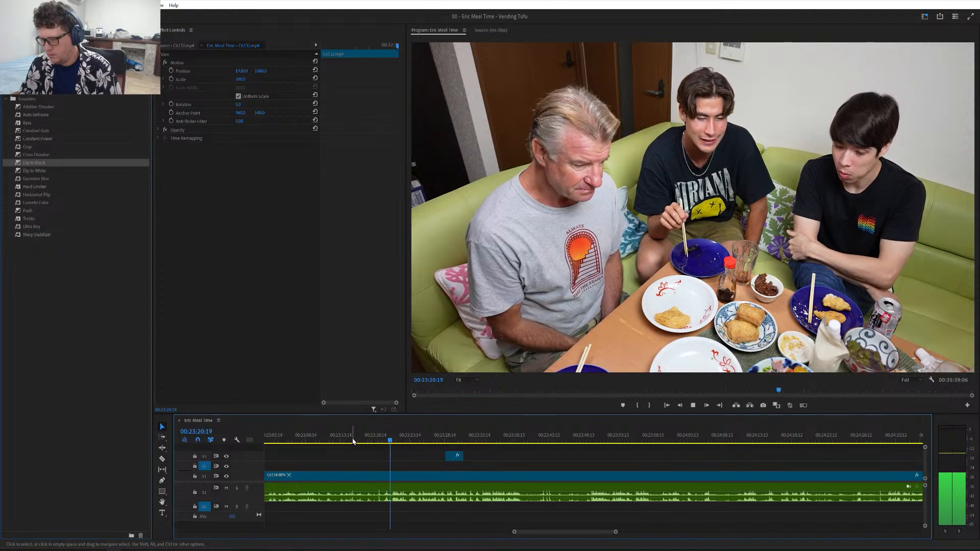
scroll(376, 470, up, 5)
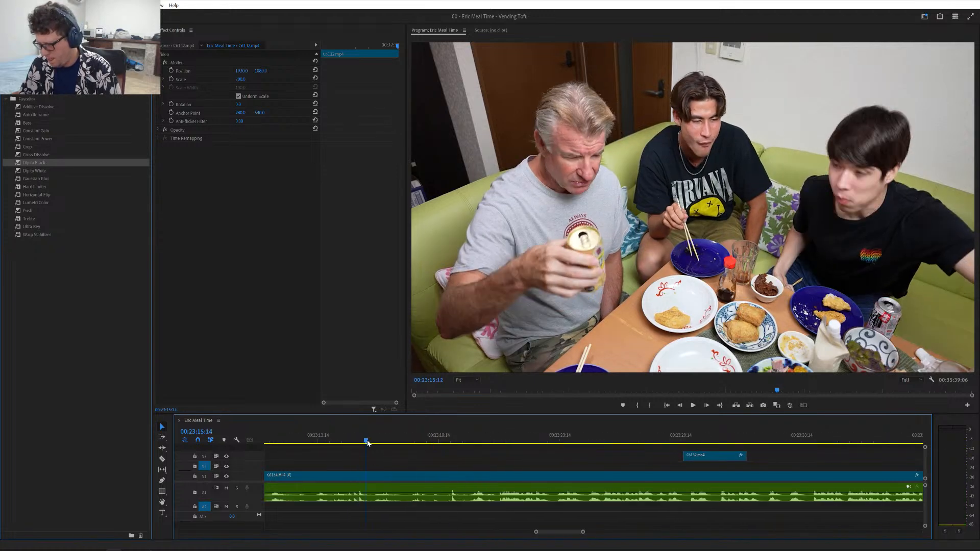
drag(367, 444, 405, 444)
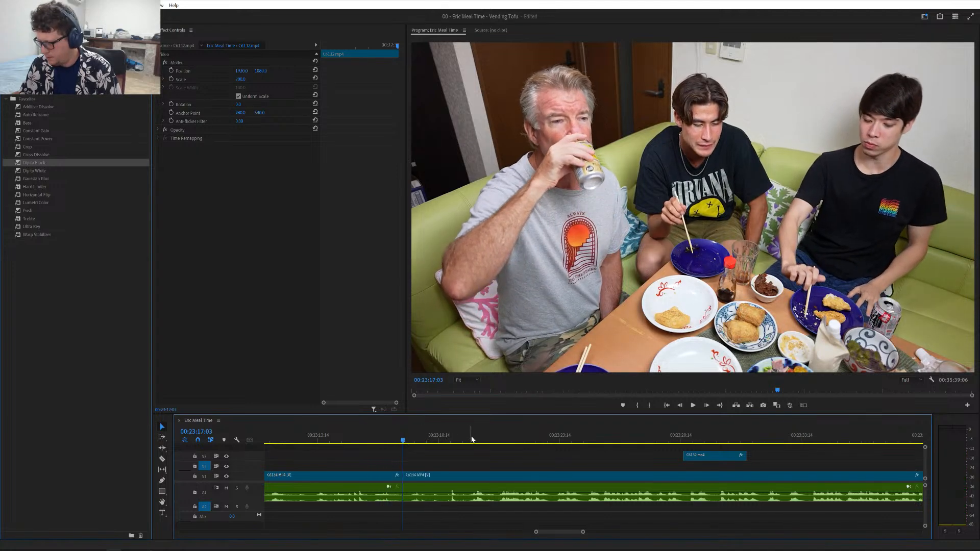
- Replay the footage, cut the main clip at 00:23:21:01, and ripple-delete the section from 00:23:17:03 to that cut
click(471, 440)
key(space)
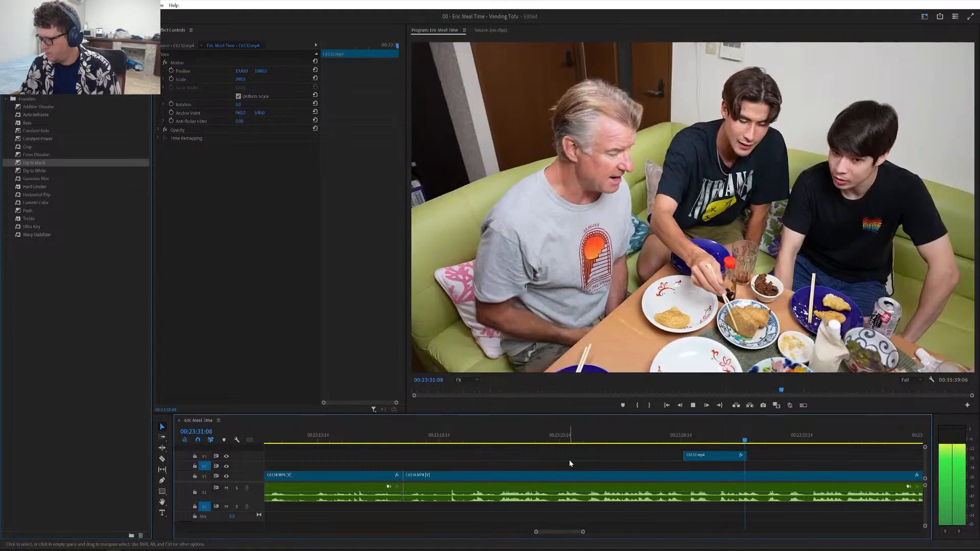
click(494, 443)
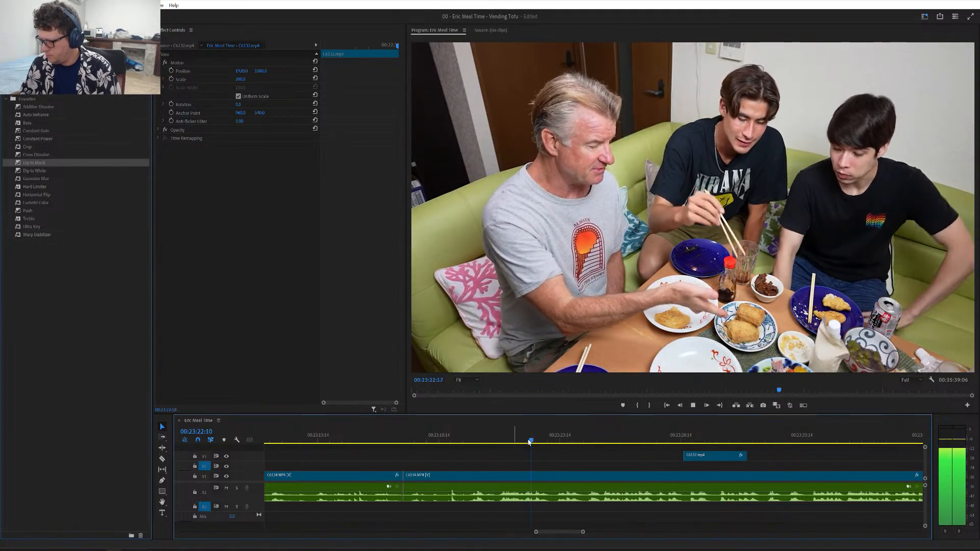
click(505, 447)
click(498, 449)
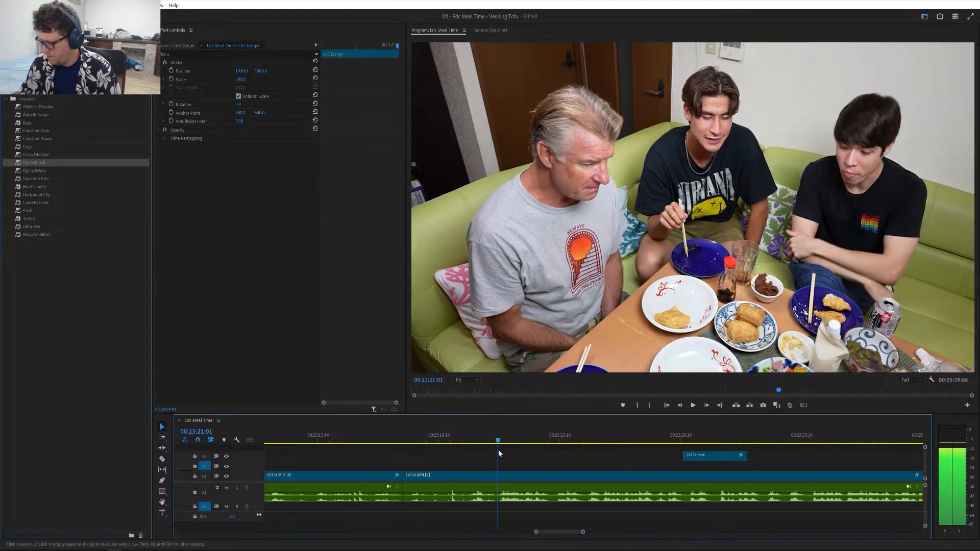
key(ctrl+k)
click(471, 478)
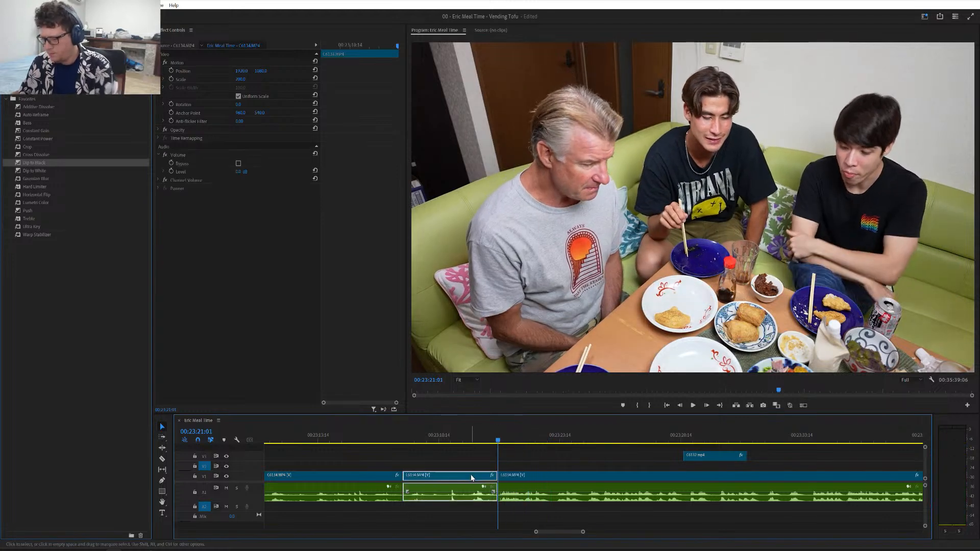
key(shift+Delete)
- Cut the main clip at 00:23:19:04 and 00:23:19:13 and ripple-delete the short piece between the cuts
key(space)
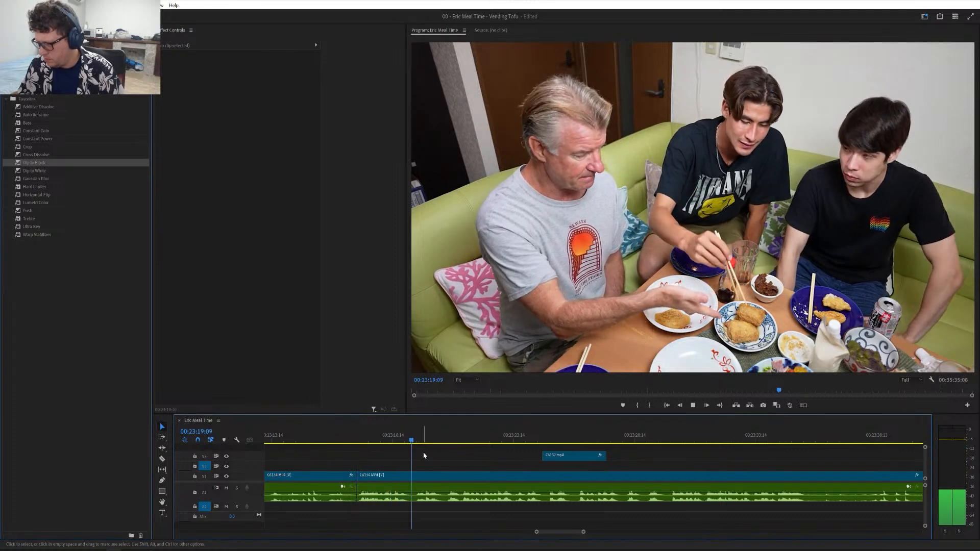
key(space)
key(=)
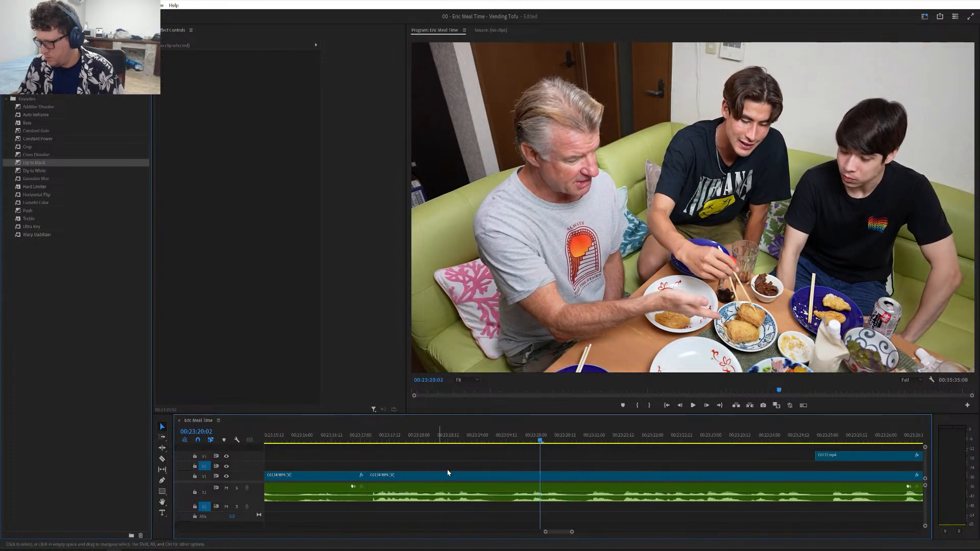
drag(466, 445, 509, 459)
key(ctrl+k)
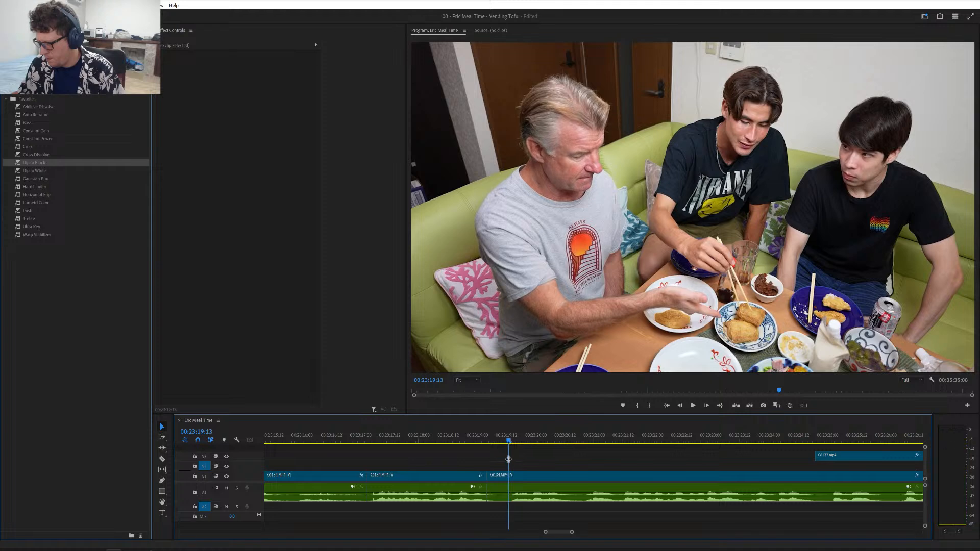
key(ctrl+k)
click(500, 477)
key(shift+Delete)
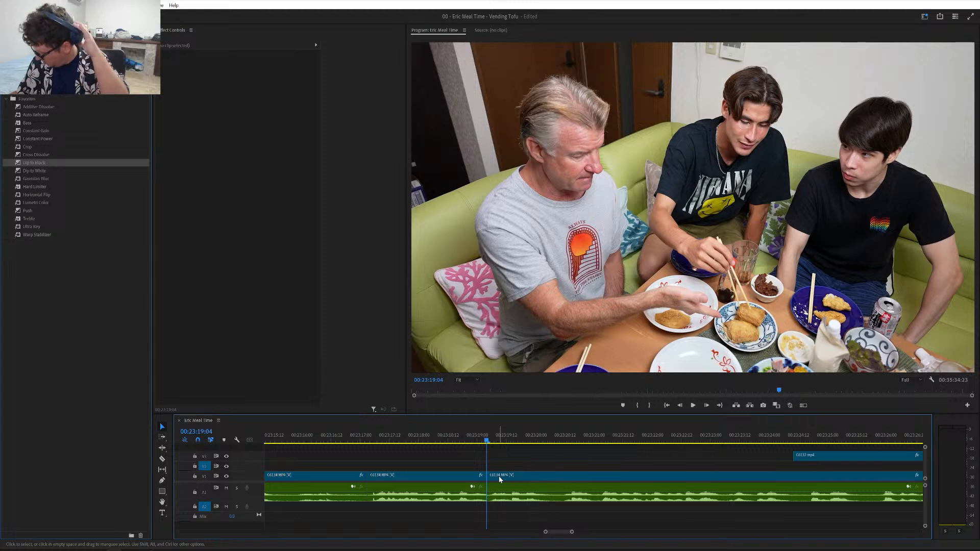
- Play on from the last cut and remove another short piece of the main clip starting at 00:23:20:06, closing the gap
key(space)
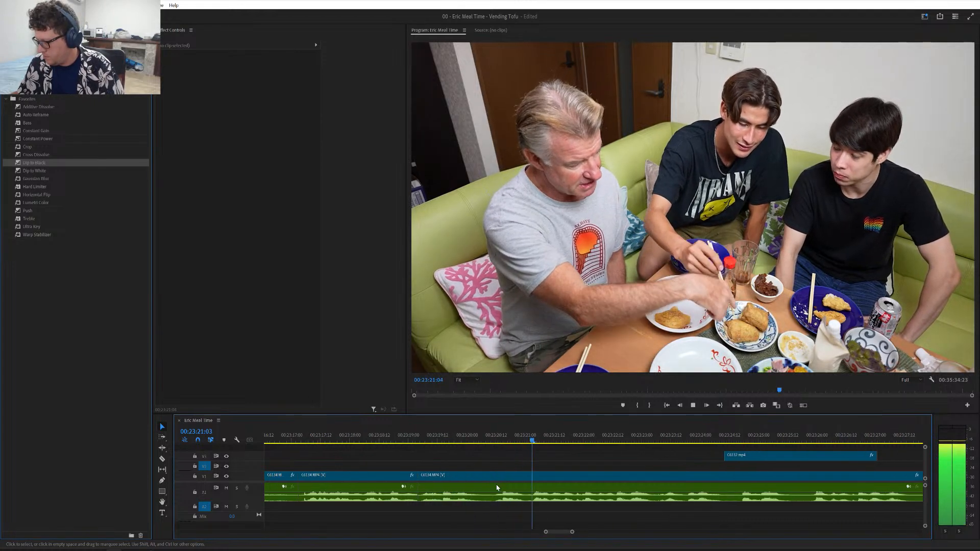
drag(460, 439, 528, 440)
key(ctrl+k)
key(q)
scroll(515, 477, down, 3)
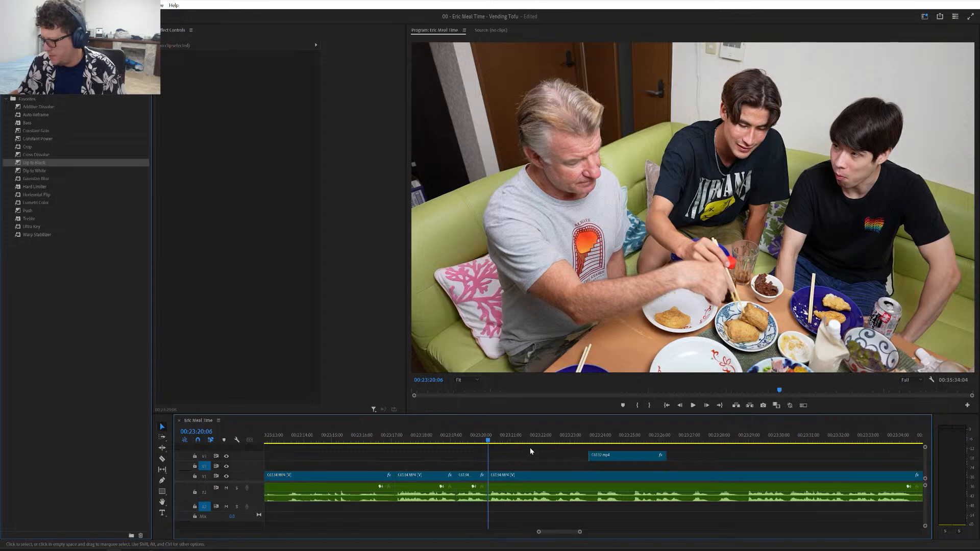
- Move the food close-up from V3 to V2, stretch it over the cuts from 00:23:17:03 to 00:23:20:06, and play the passage back
click(530, 439)
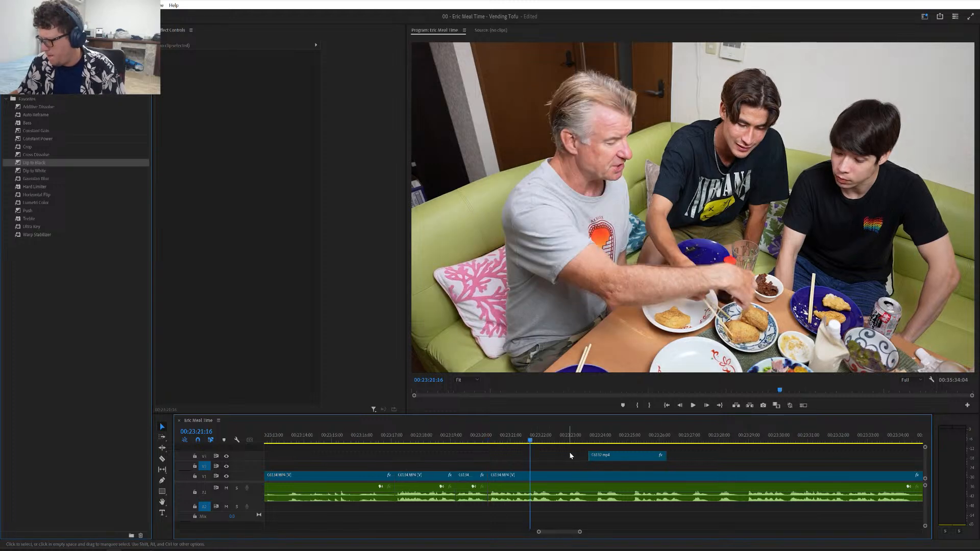
click(603, 456)
drag(580, 453, 487, 465)
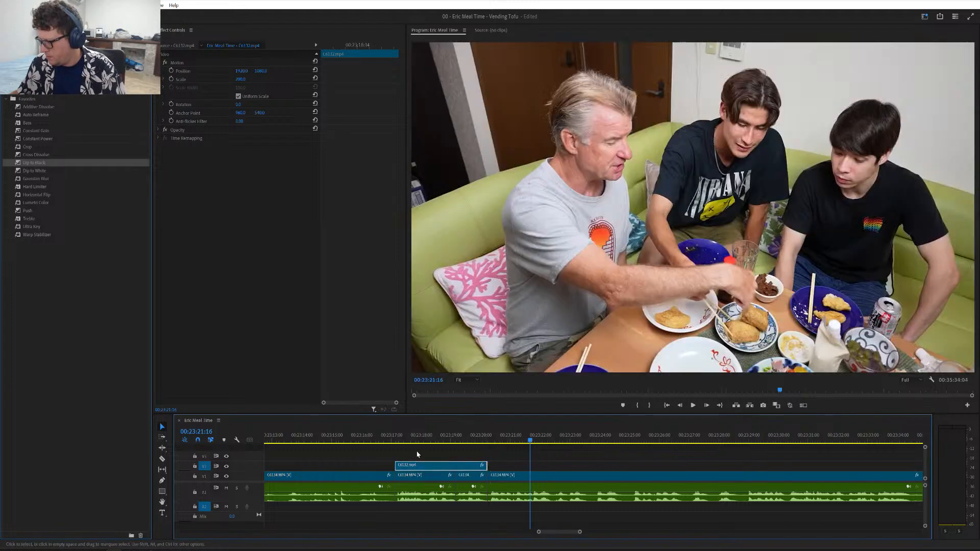
click(379, 441)
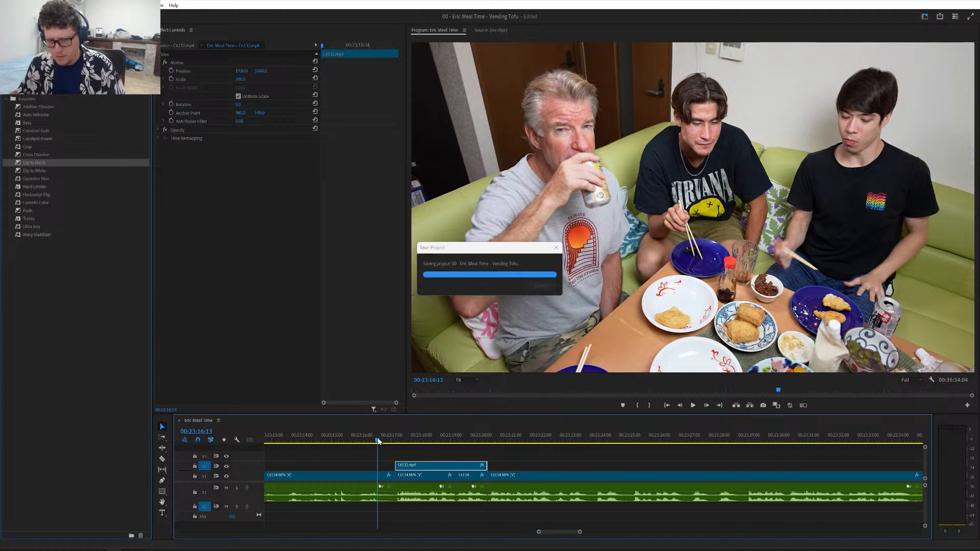
key(space)
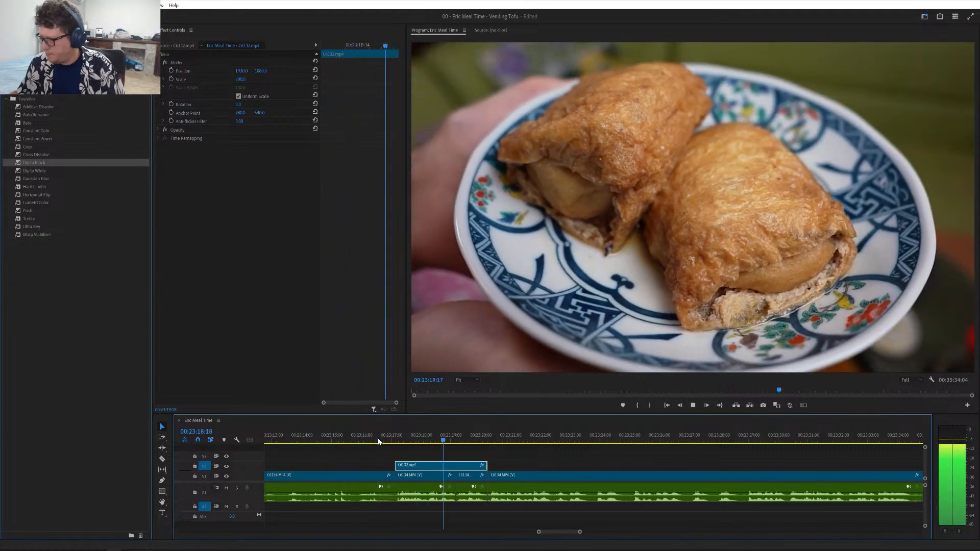
- Play the main footage on to 00:23:54:08 to look for the next section to cut
key(minus)
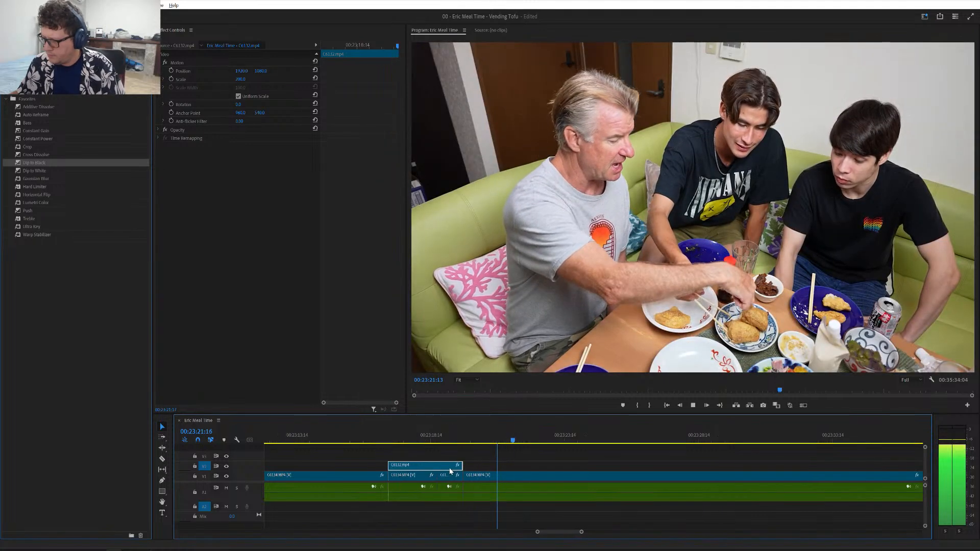
key(minus)
key(minus)
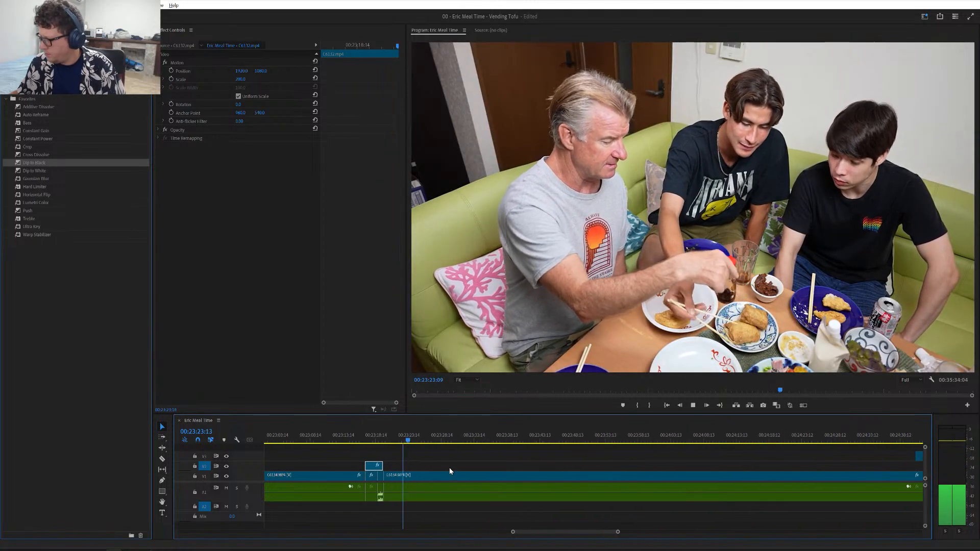
scroll(450, 467, down, 5)
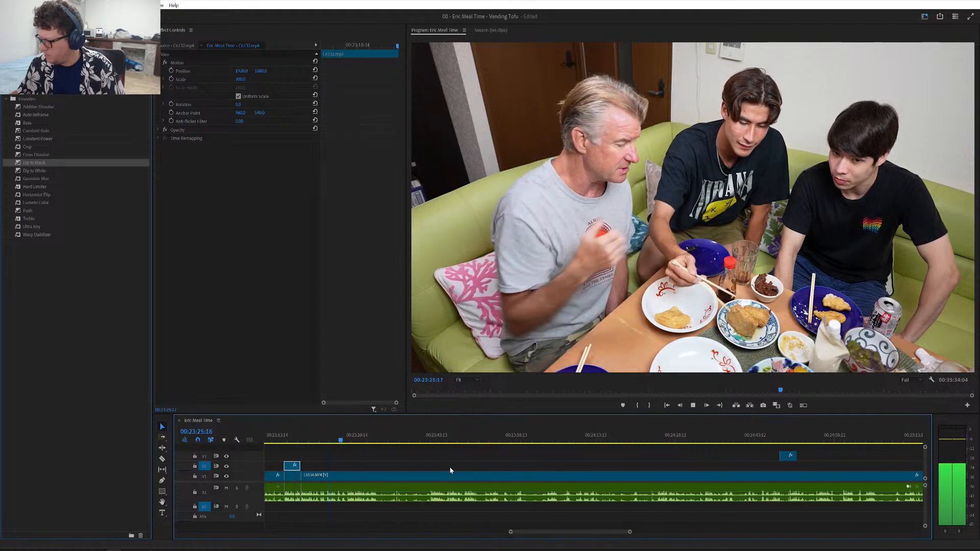
key(equal)
key(equal)
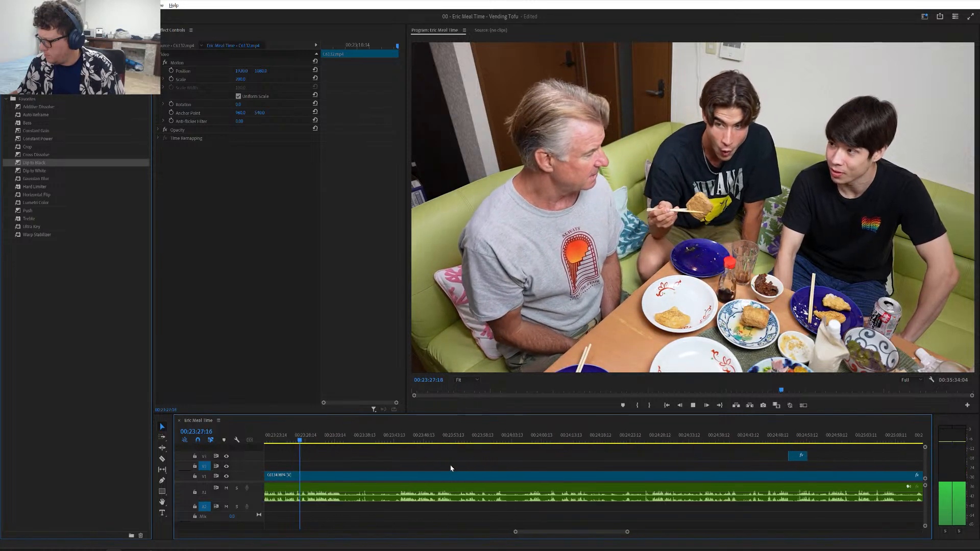
key(equal)
key(equal)
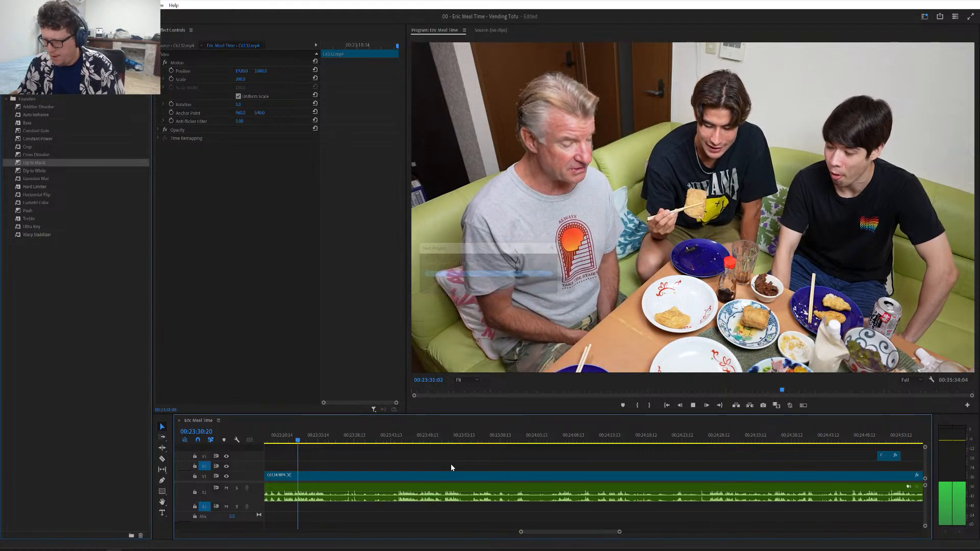
key(space)
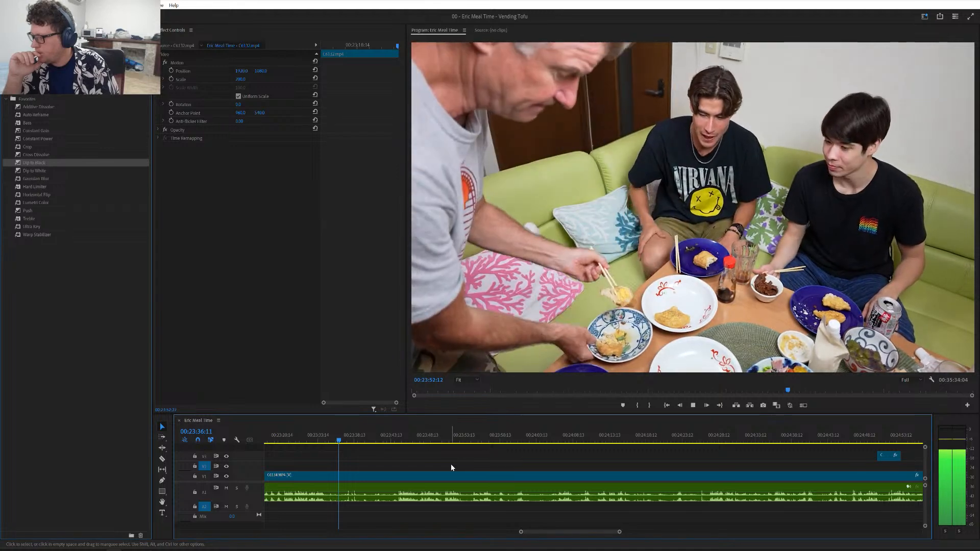
key(space)
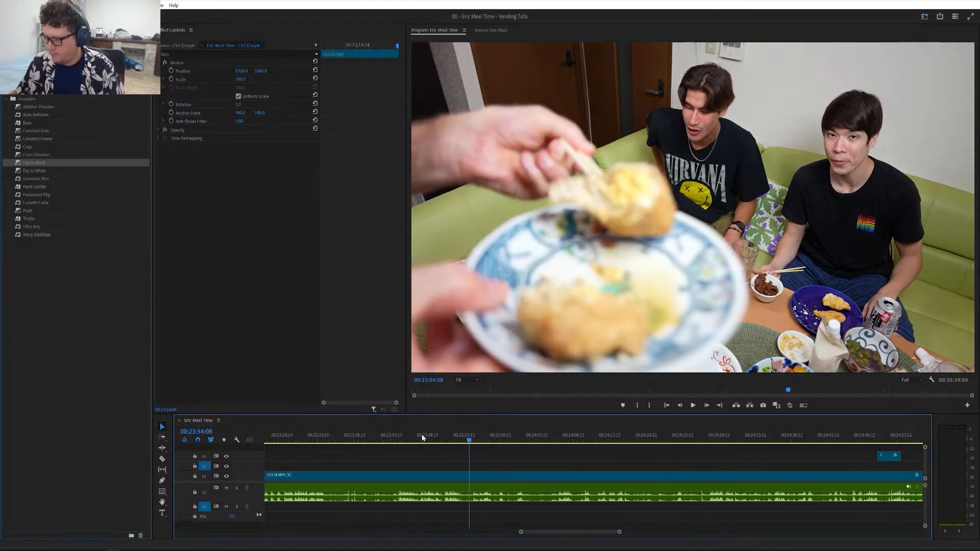
- Replay the footage from about 00:23:44 and cut the main clip at 00:23:49:15
click(400, 436)
key(space)
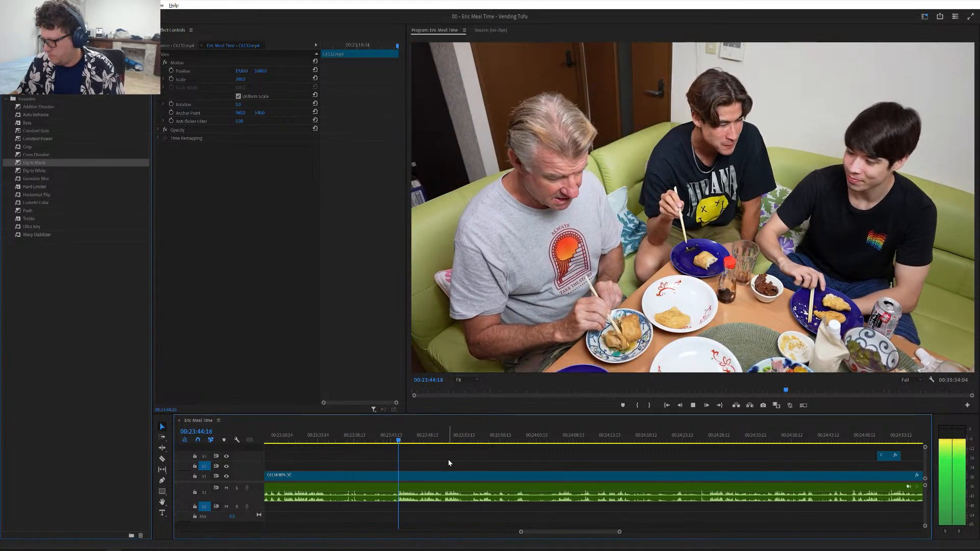
key(=)
key(=)
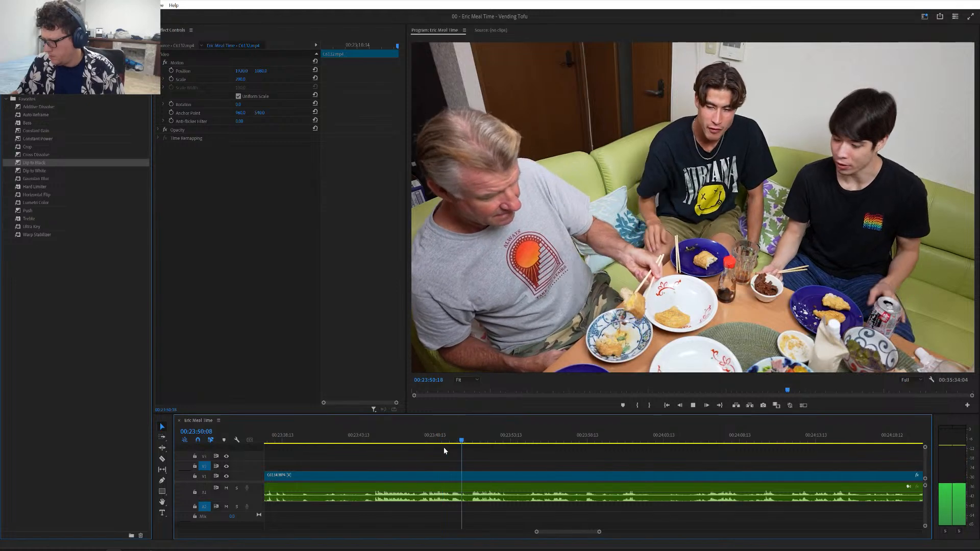
key(space)
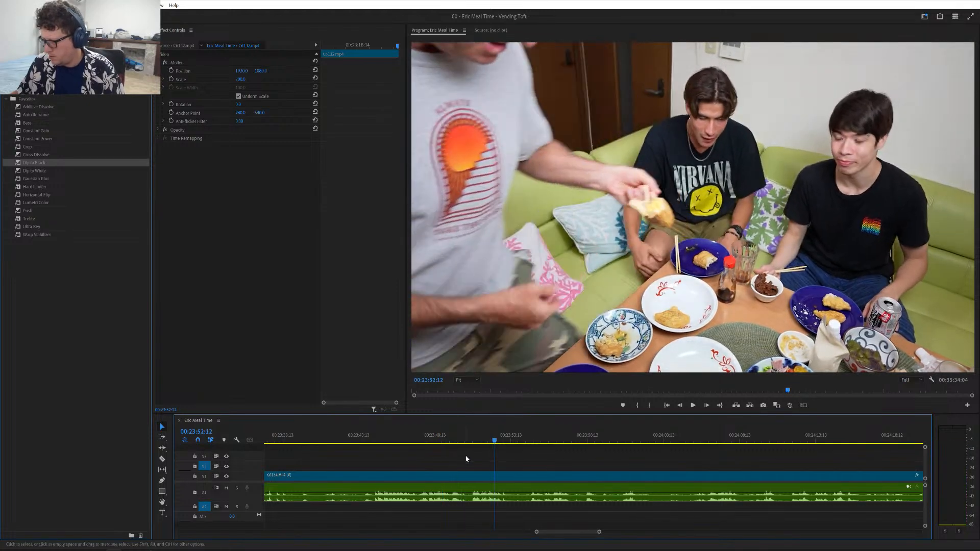
key(equal)
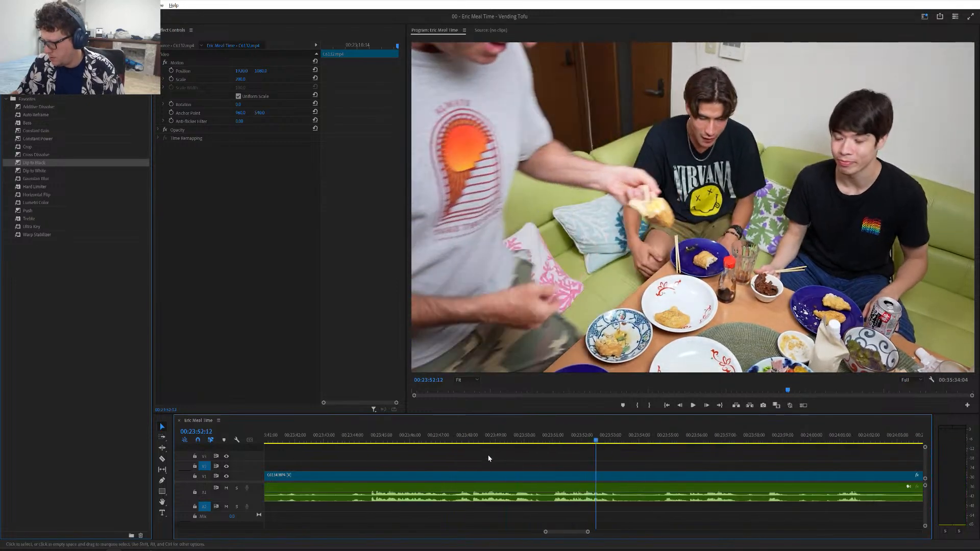
click(514, 440)
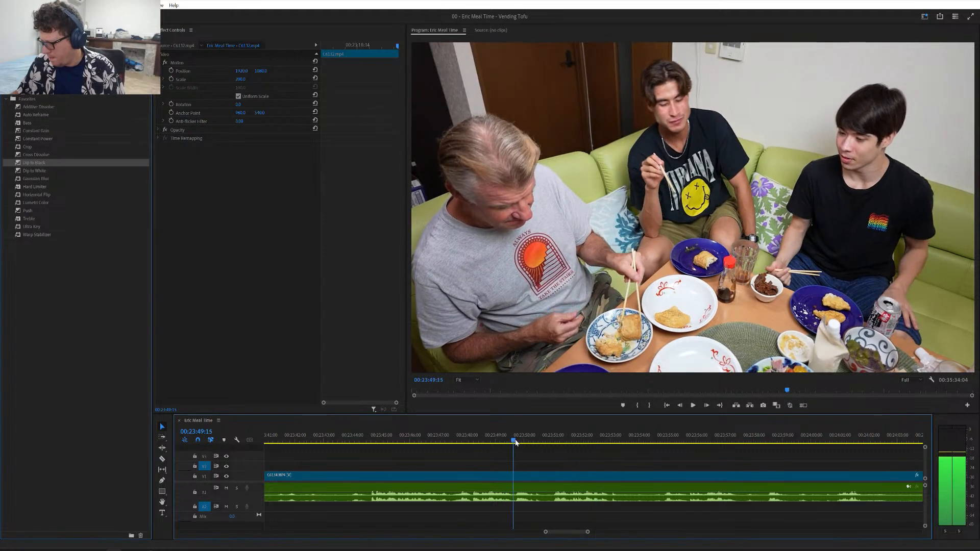
key(ctrl+k)
- Skip ahead past the new cut and review the plate close-up footage up to 00:24:01:03
drag(544, 438, 660, 439)
key(space)
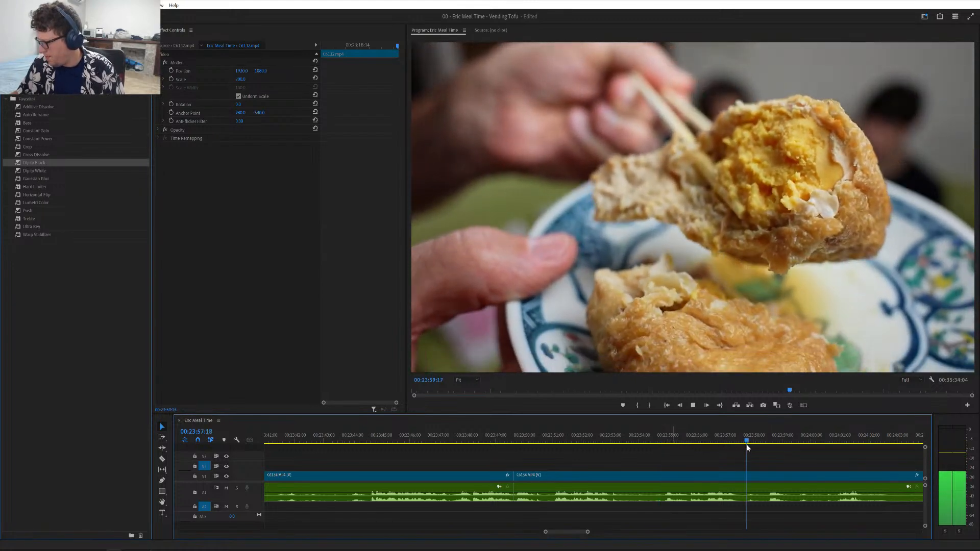
key(space)
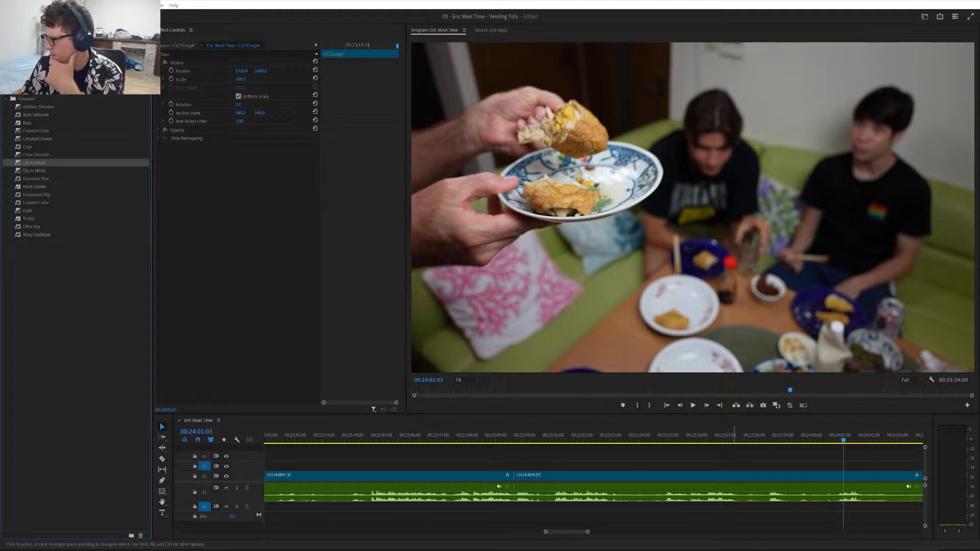
- Check the computer's Wi-Fi connection and the available networks, and return to the video edit
click(926, 550)
click(875, 406)
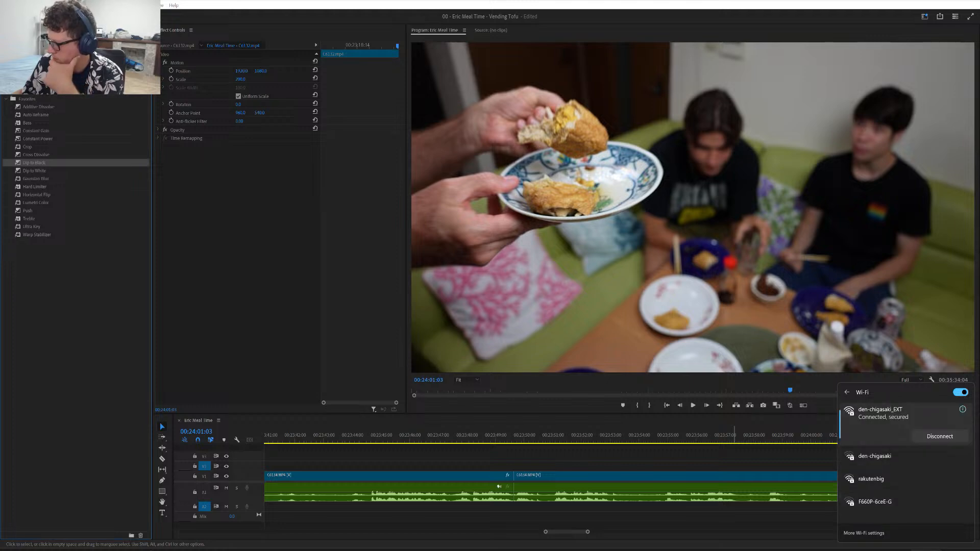
key(Escape)
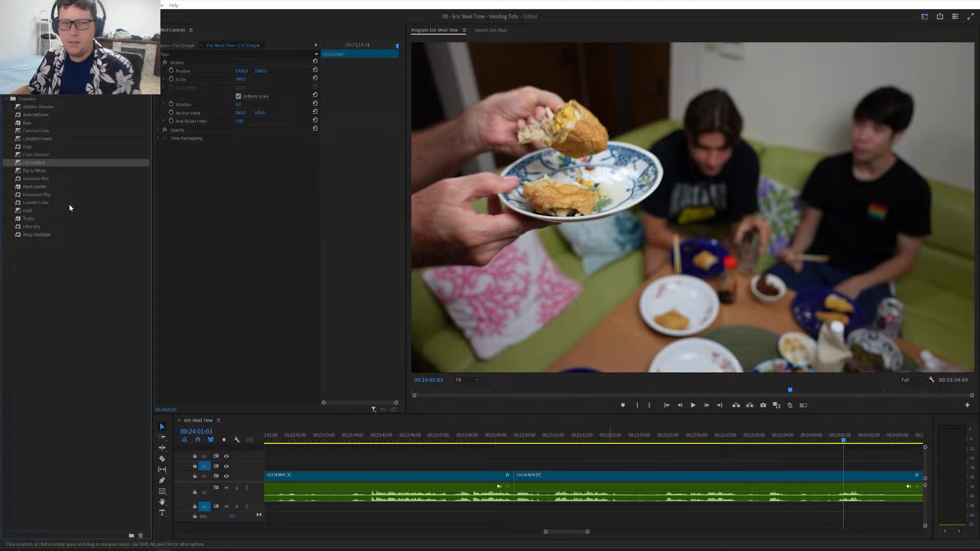
- Play the main footage again from the cut at 00:23:49:15
click(512, 441)
scroll(512, 441, down, 5)
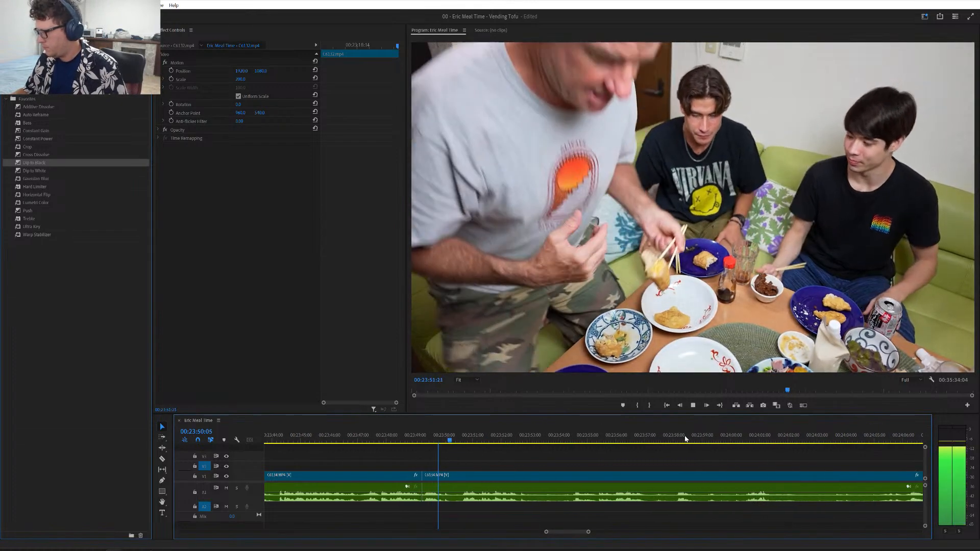
- Split C0134.MP4 at 00:23:58:03, close the gap after removing the segment back to 00:23:49:15, and save the project
click(740, 437)
key(space)
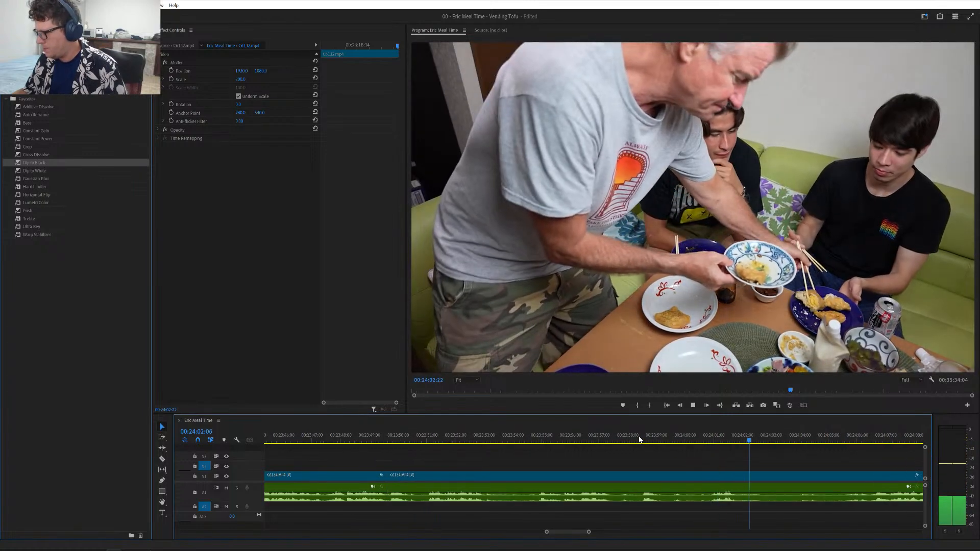
key(space)
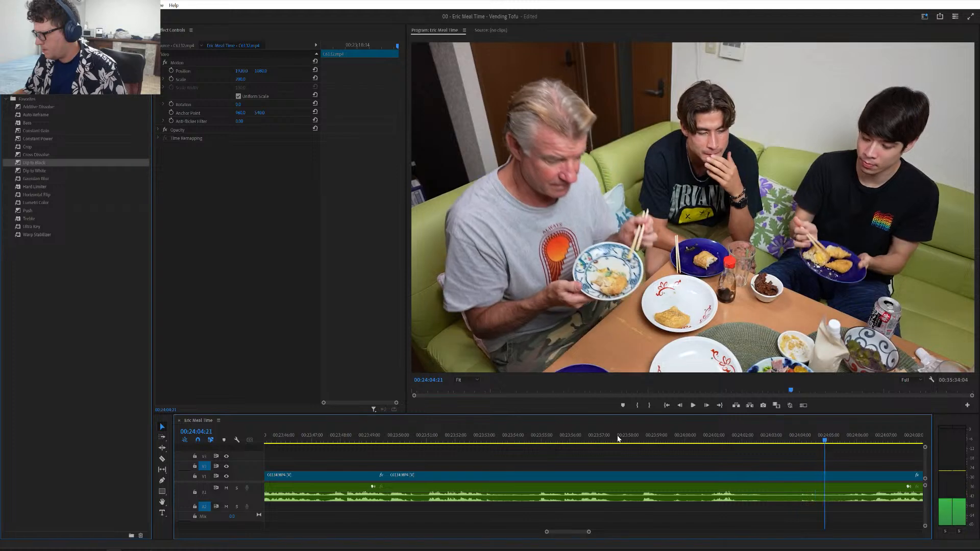
click(617, 438)
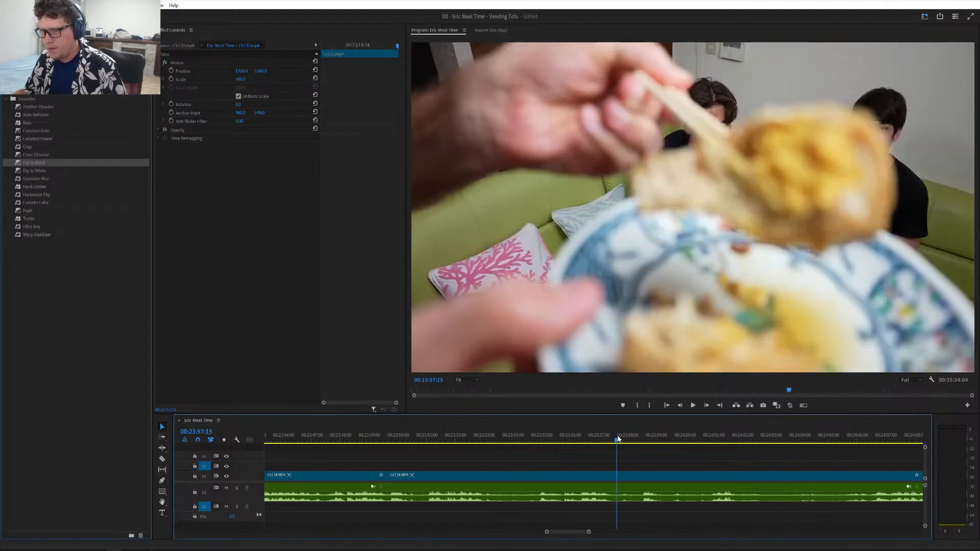
key(space)
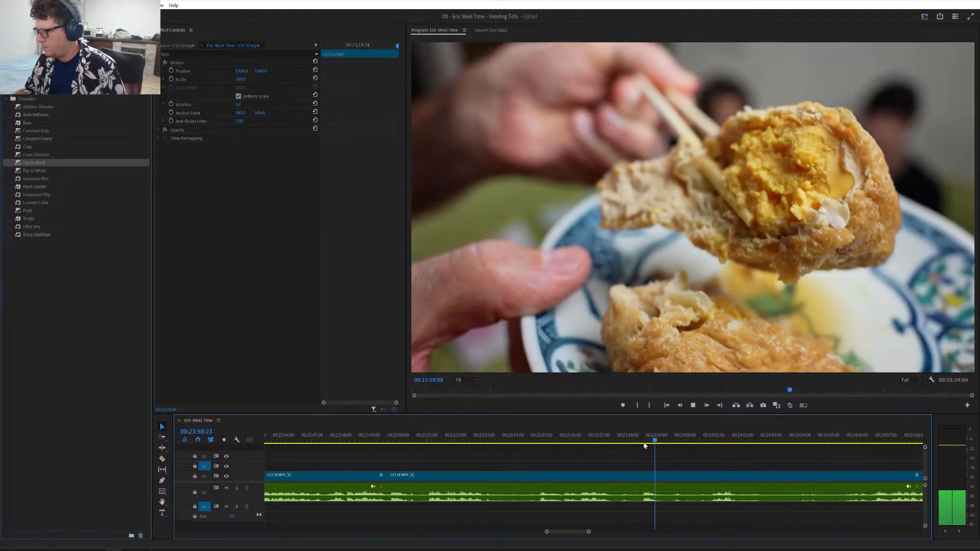
drag(671, 441, 631, 453)
click(585, 485)
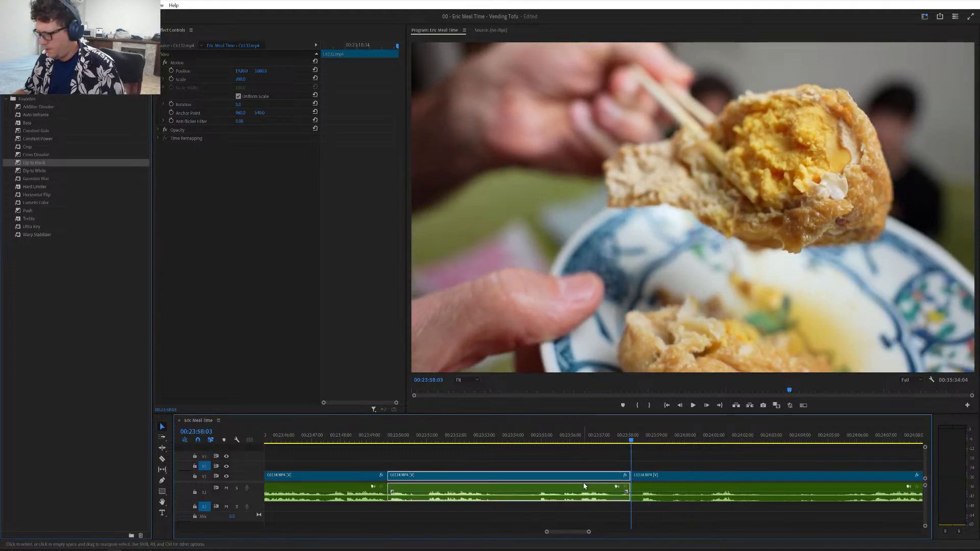
key(Up)
key(shift+Delete)
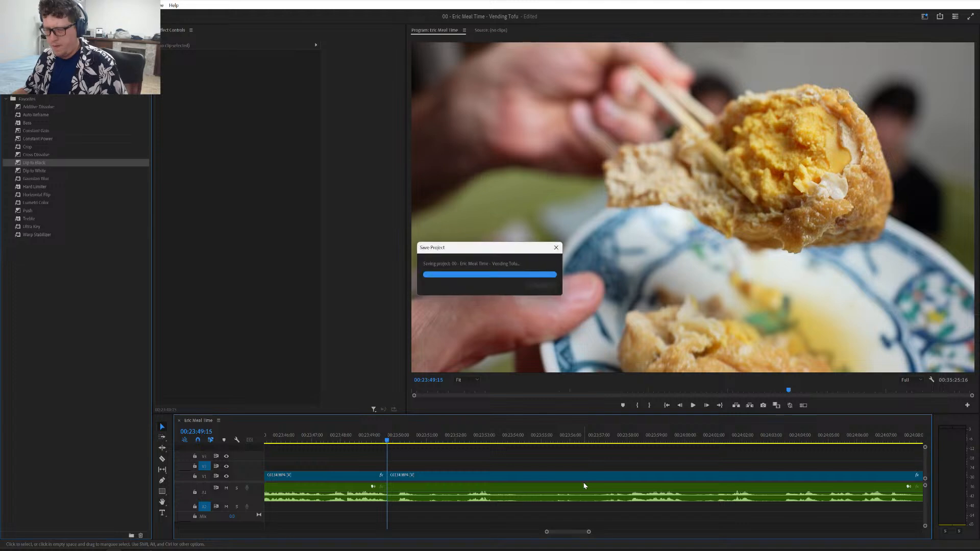
- Play the footage following the cut at 00:23:49:15 to find the next section worth removing
key(space)
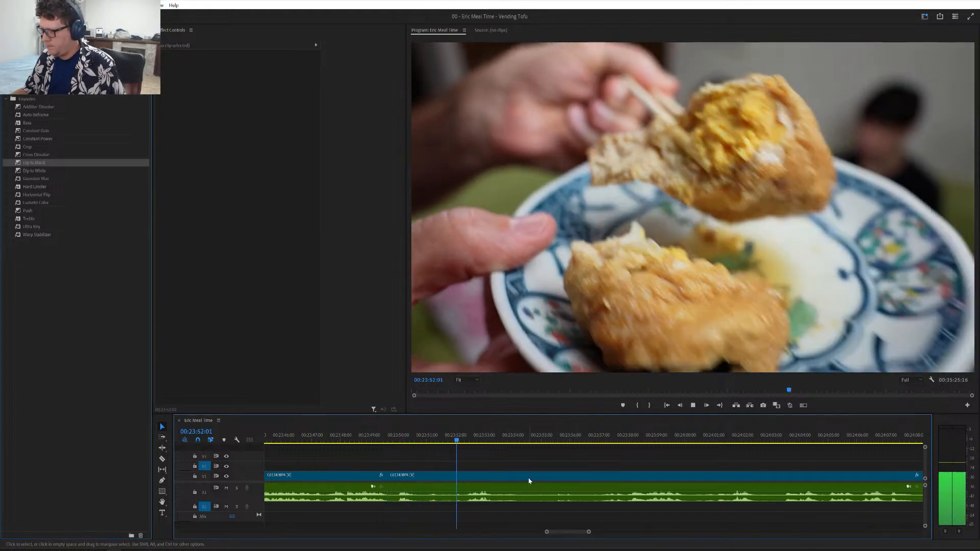
key(minus)
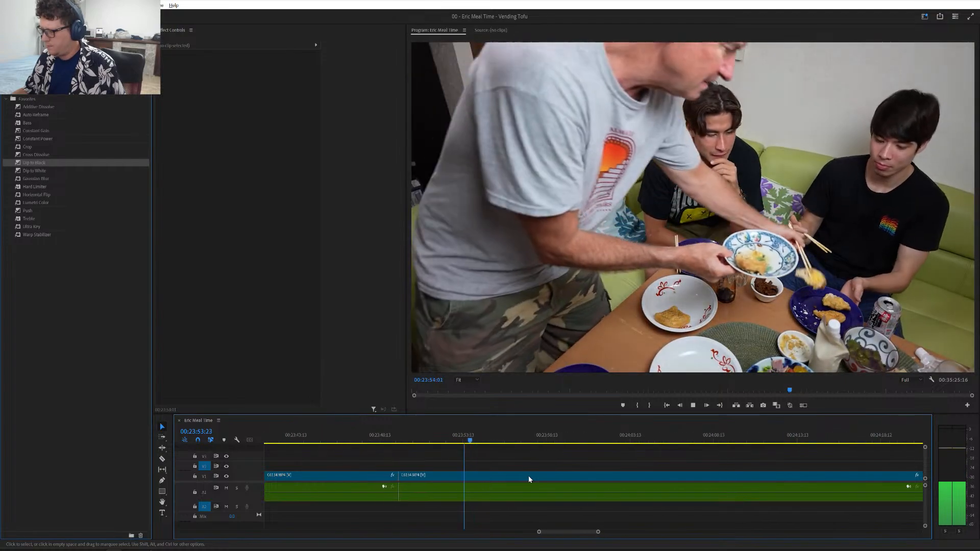
scroll(528, 479, down, 4)
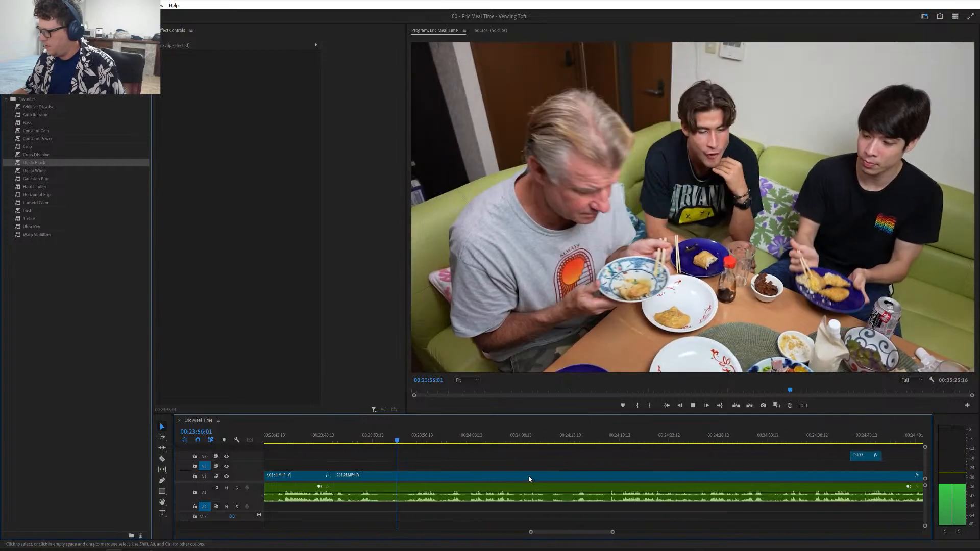
scroll(529, 477, up, 1)
scroll(529, 476, down, 3)
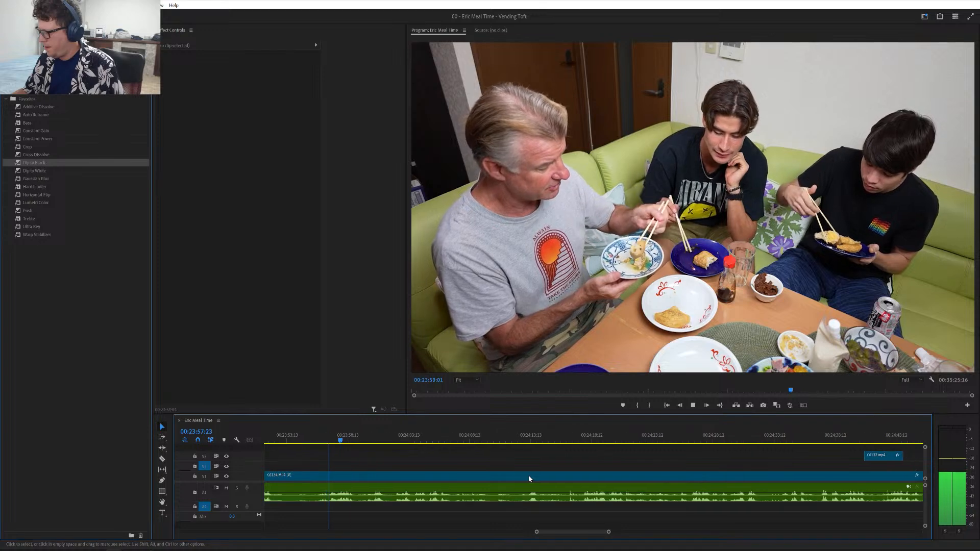
click(327, 441)
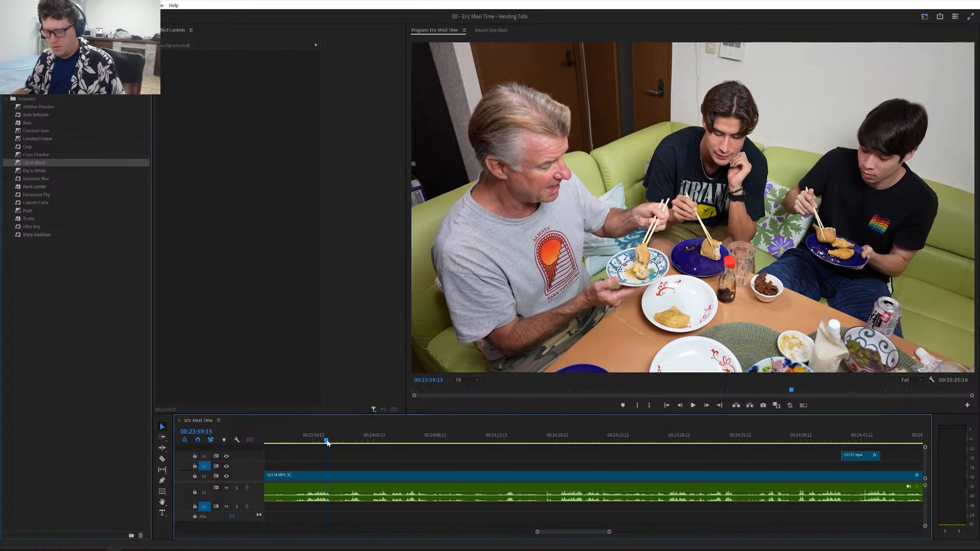
key(space)
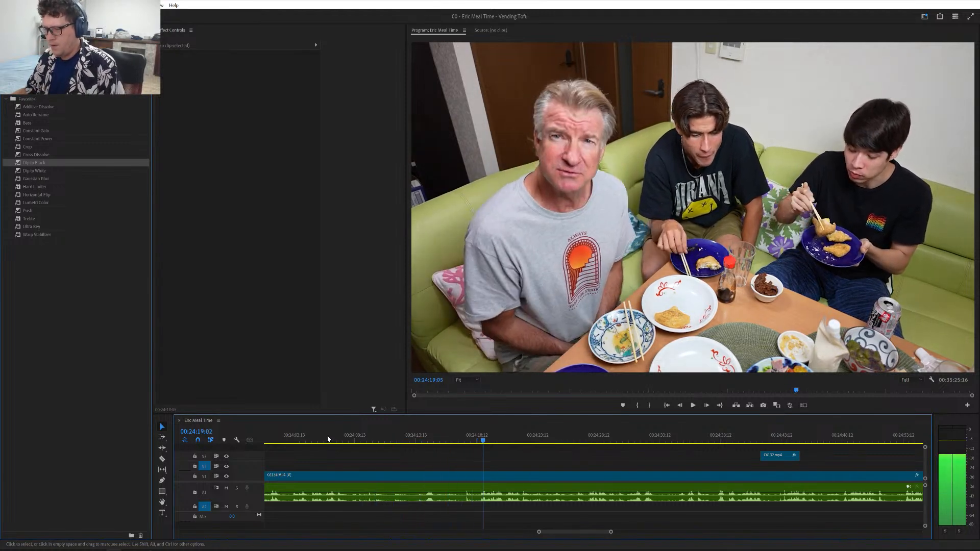
- Split C0134.MP4 at 00:24:07:01 and 00:24:18:16 and ripple-delete the segment between the two cuts
key(space)
key(space)
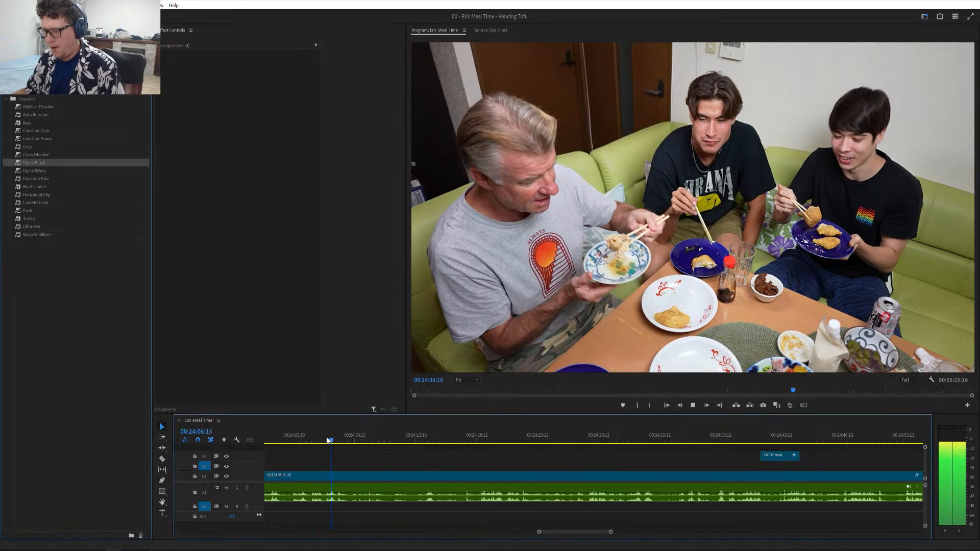
key(space)
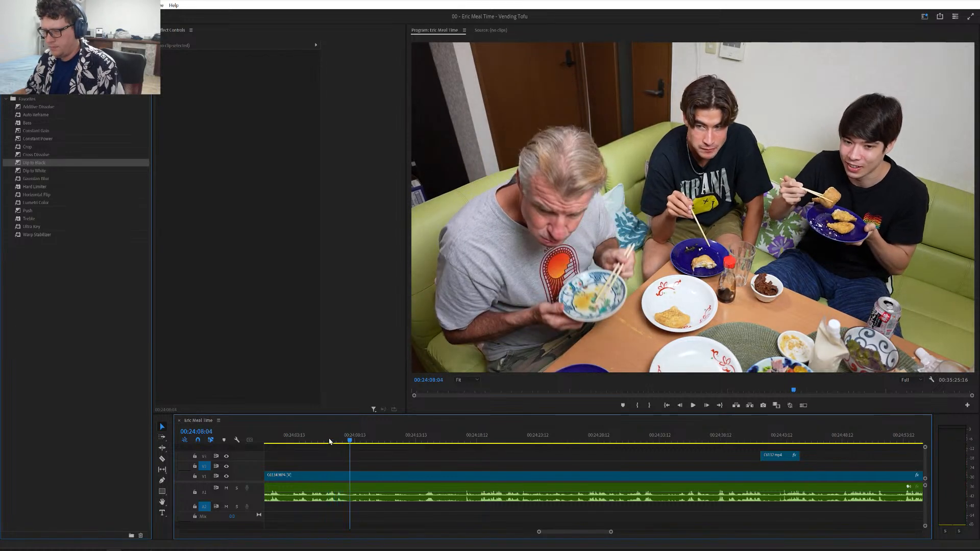
drag(325, 441, 470, 440)
key(space)
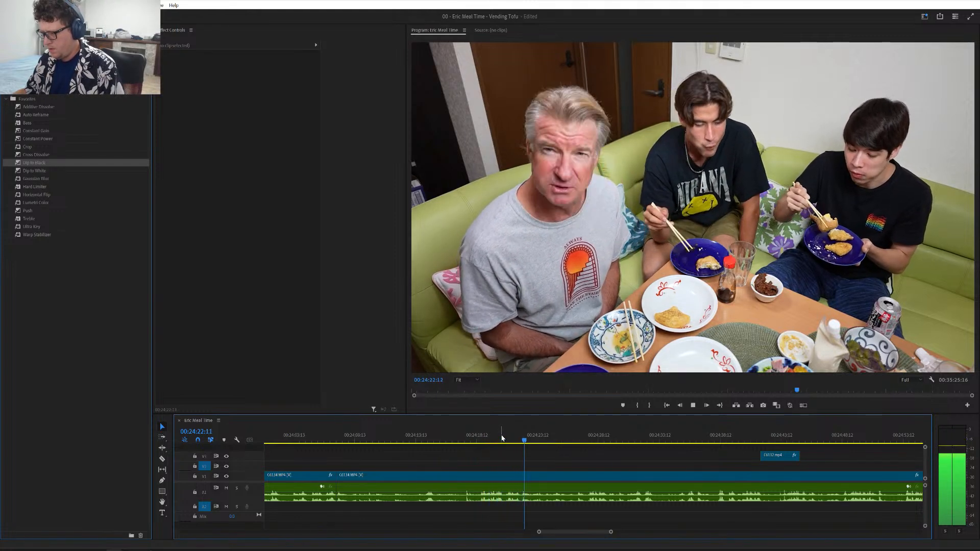
drag(505, 440, 480, 449)
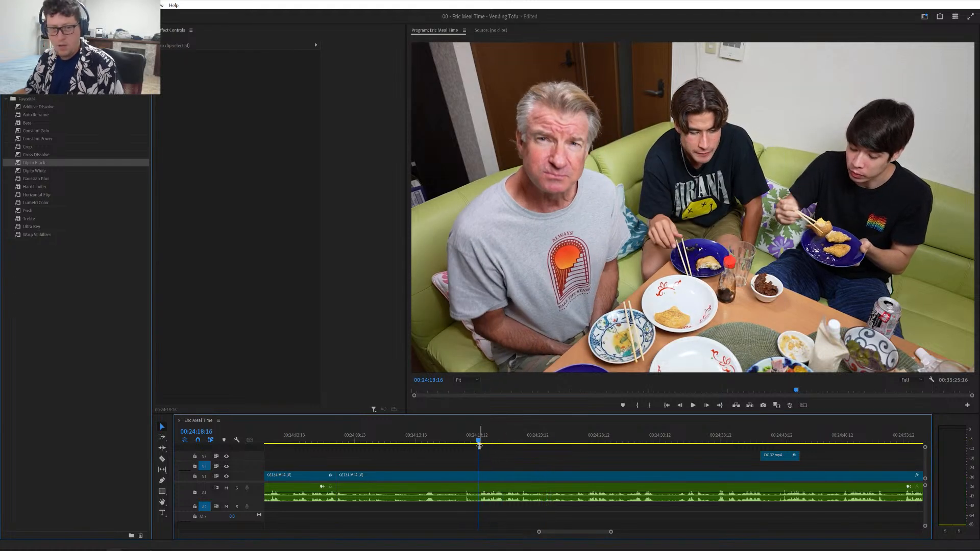
click(455, 479)
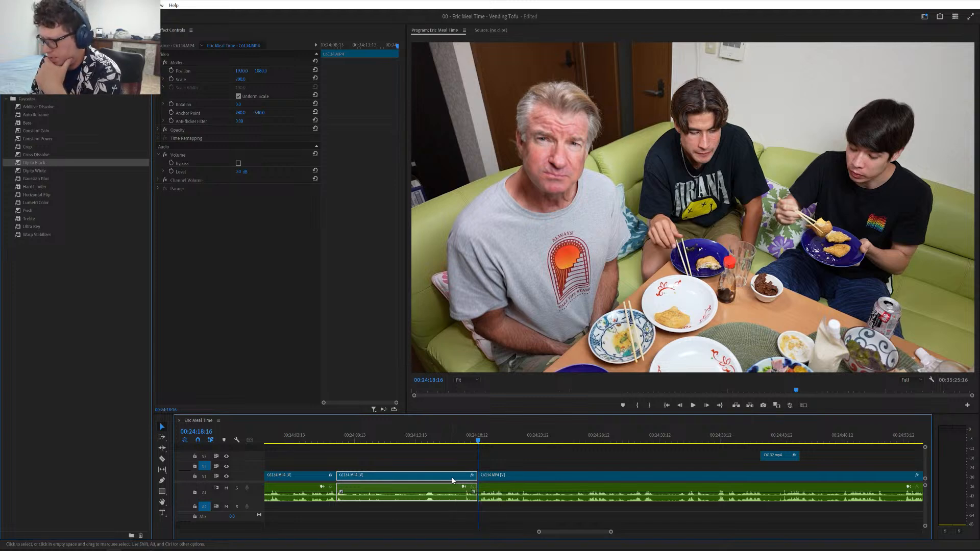
key(q)
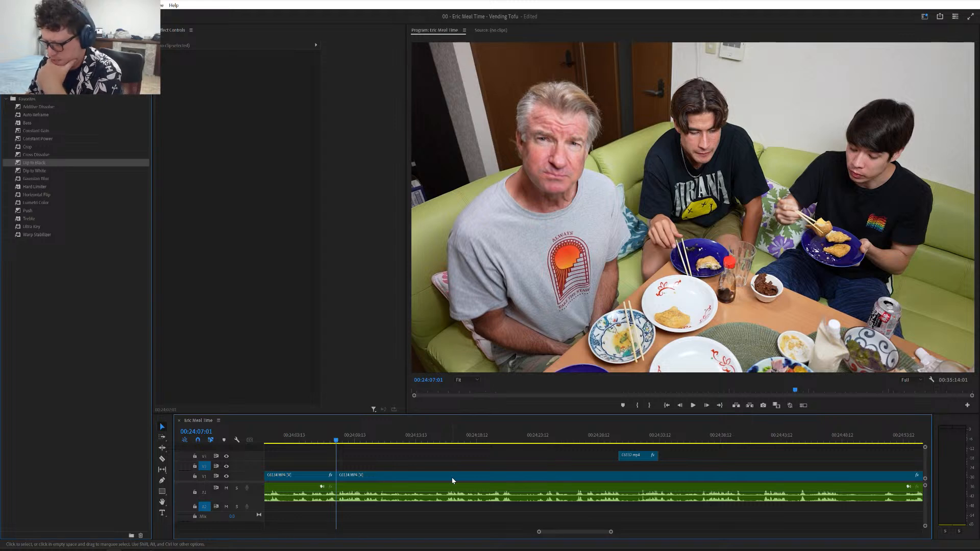
- Split C0134.MP4 at 00:24:21:21 and move the salad close-up C0132.mp4 further along its track
key(backslash)
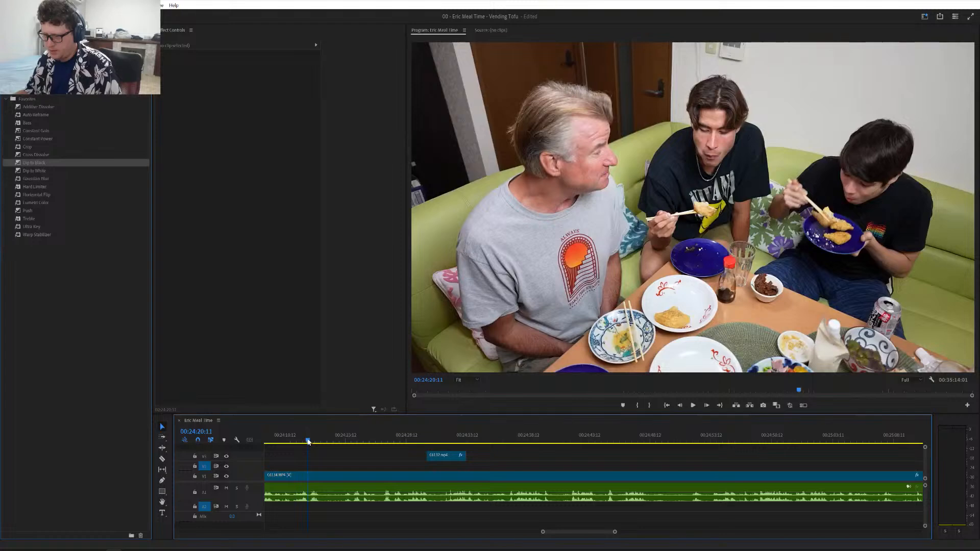
drag(308, 440, 323, 444)
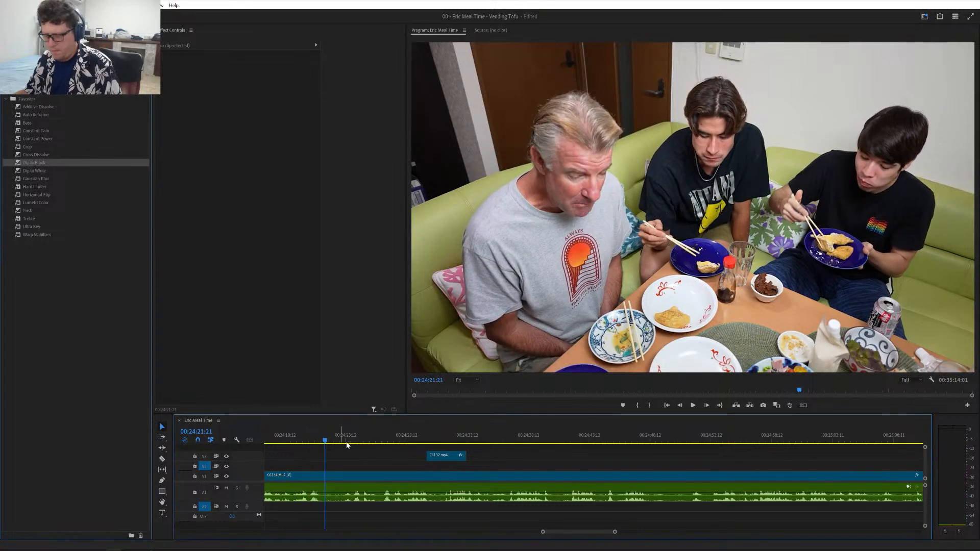
click(377, 440)
key(space)
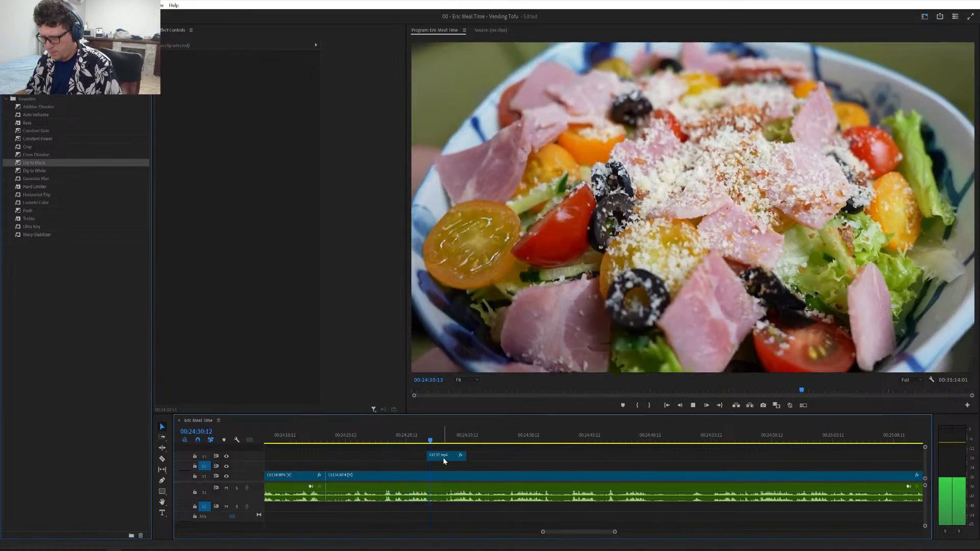
drag(443, 455, 505, 460)
- Split C0134.MP4 at 00:24:27:11 and ripple-delete the segment back to the cut at 00:24:21:21
scroll(449, 462, up, 5)
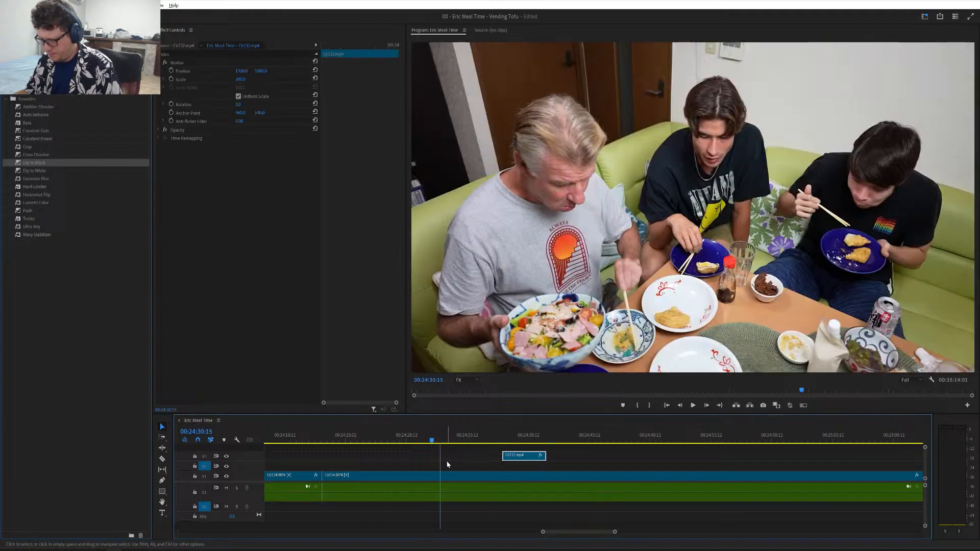
scroll(481, 454, up, 2)
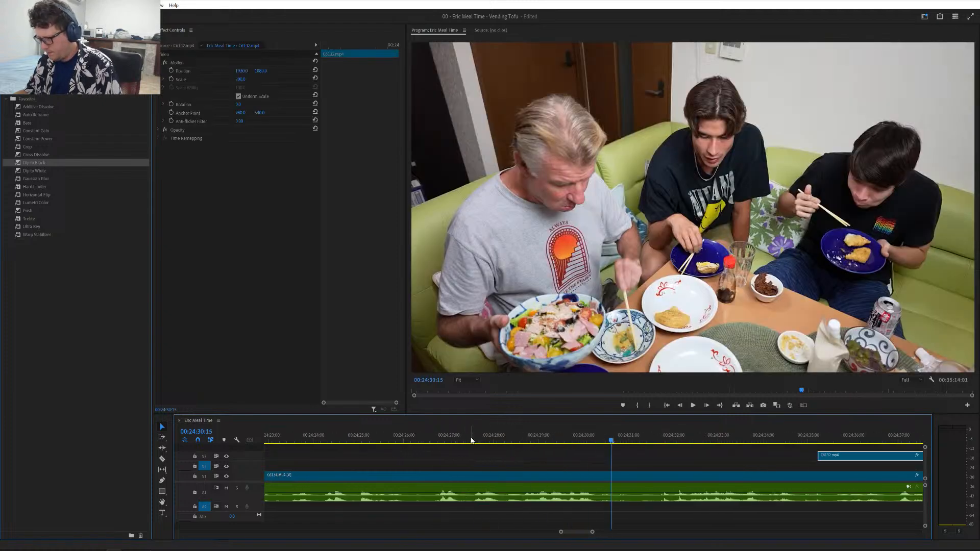
drag(470, 442, 468, 462)
key(space)
key(space)
key(ctrl+k)
scroll(455, 476, down, 3)
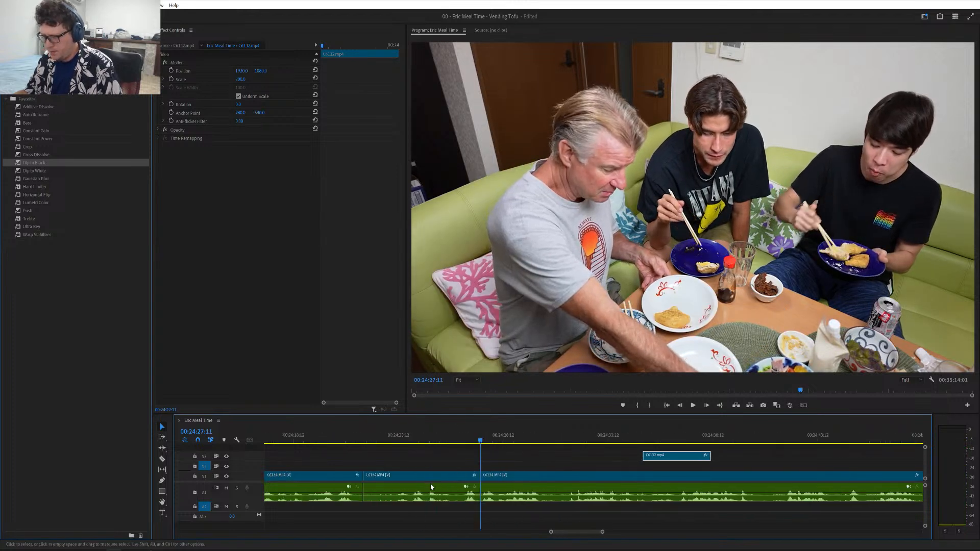
click(429, 481)
key(shift+Delete)
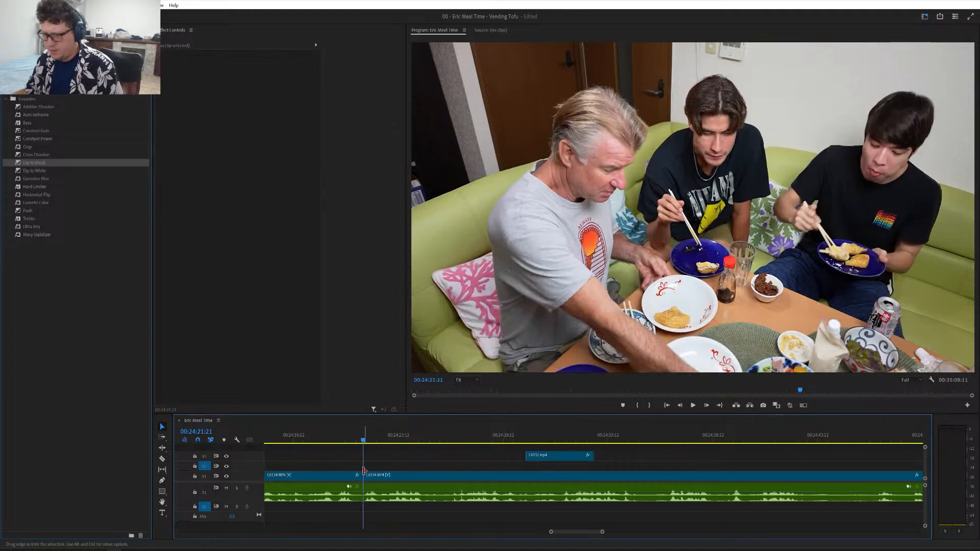
- Play on from 00:24:21:21 and split C0134.MP4 at 00:24:24:20, where the salad bowl is held up
scroll(388, 476, up, 5)
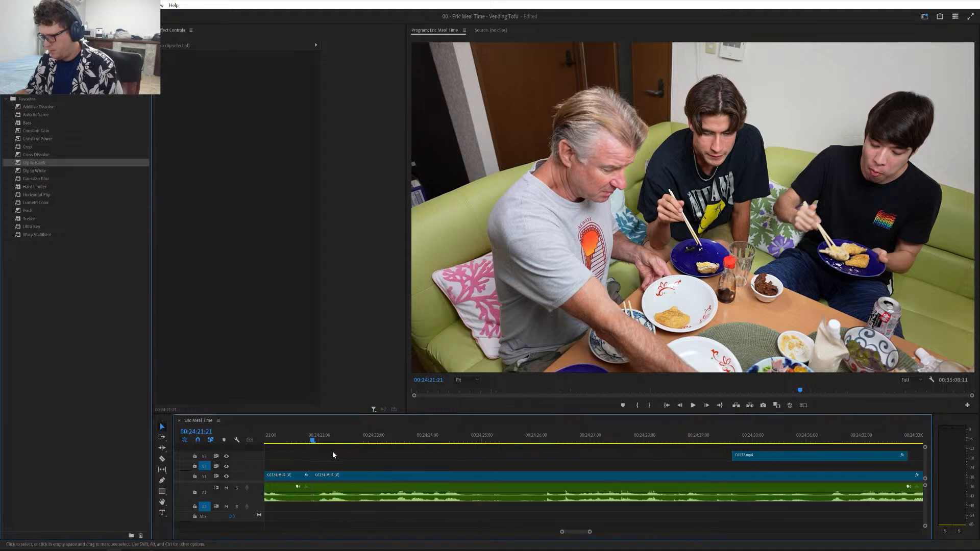
key(space)
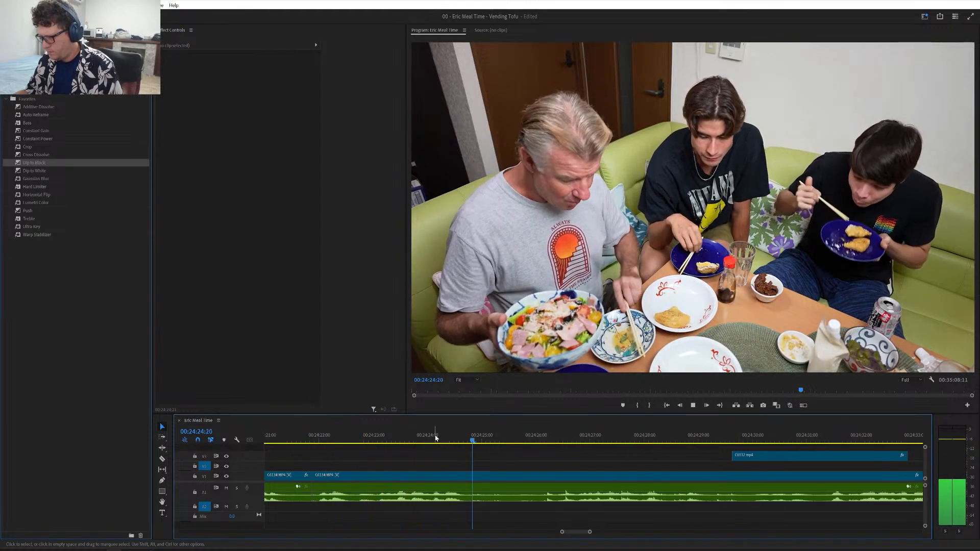
drag(435, 436, 473, 446)
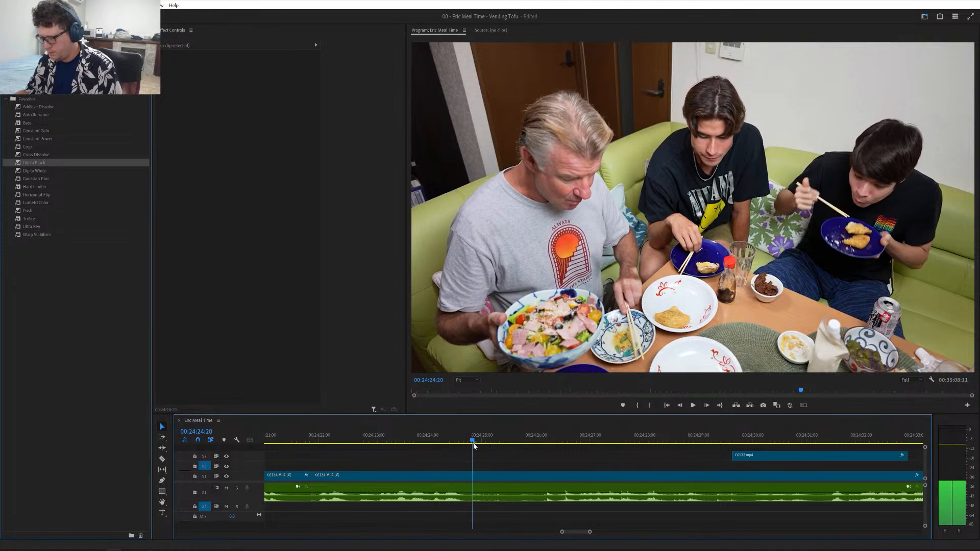
key(ctrl+shift+k)
scroll(479, 456, down, 5)
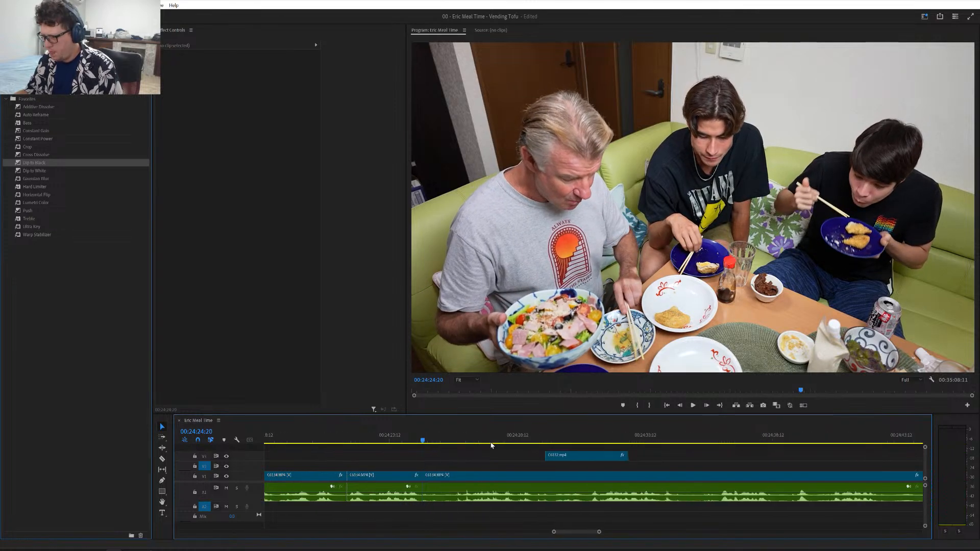
- Move the salad close-up C0132.mp4 to V2 and fit it over the segment from 00:24:21:21 to 00:24:24:20
click(495, 439)
drag(565, 455, 422, 465)
click(399, 440)
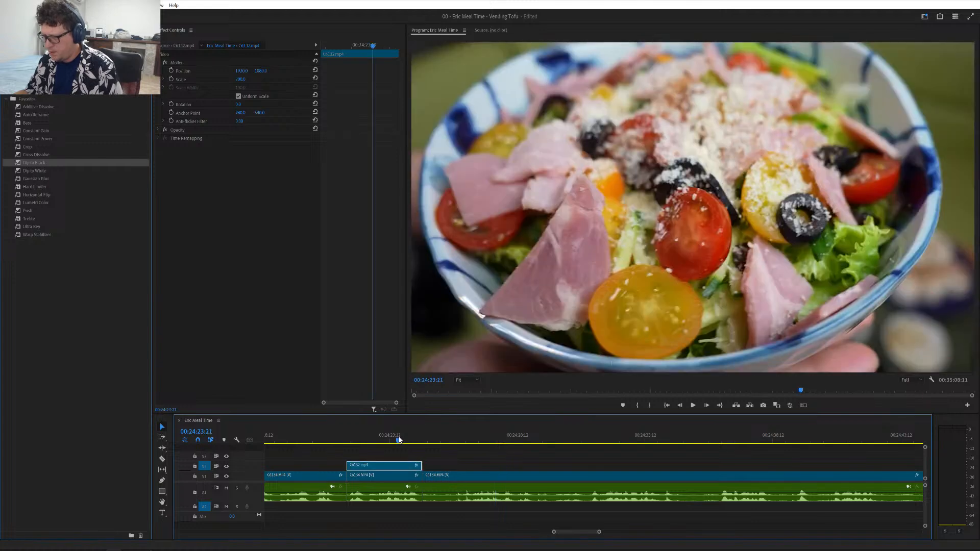
- Split C0134.MP4 at 00:24:26:09 and ripple-delete the short segment between the salad close-up and that cut
key(space)
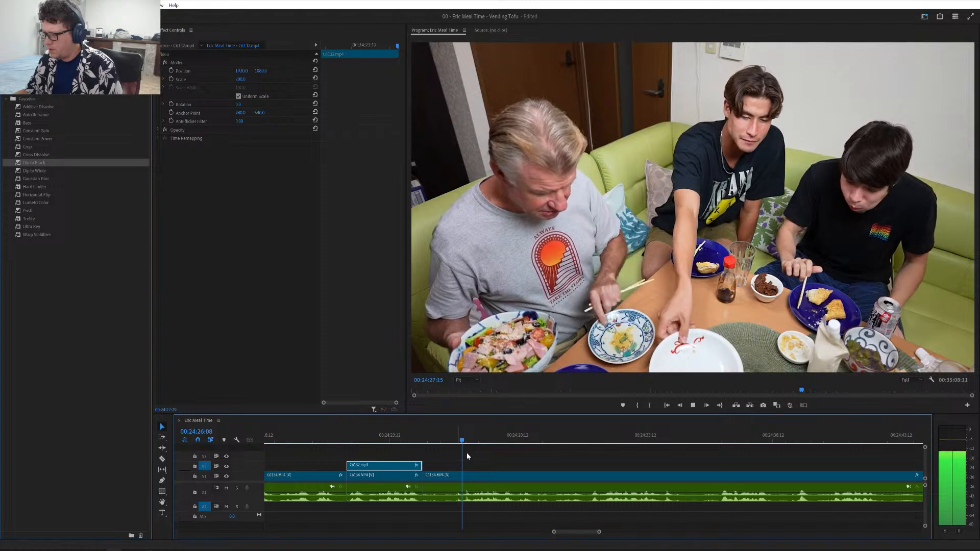
click(461, 442)
mouse_move(461, 443)
mouse_down()
mouse_move(453, 446)
mouse_move(468, 452)
mouse_move(463, 458)
mouse_up()
key(ctrl+k)
click(444, 477)
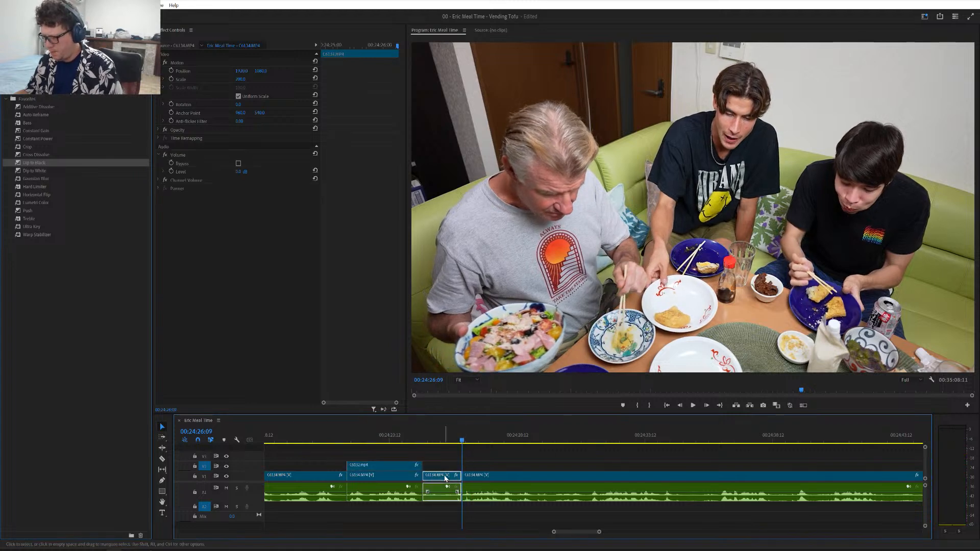
key(shift+Delete)
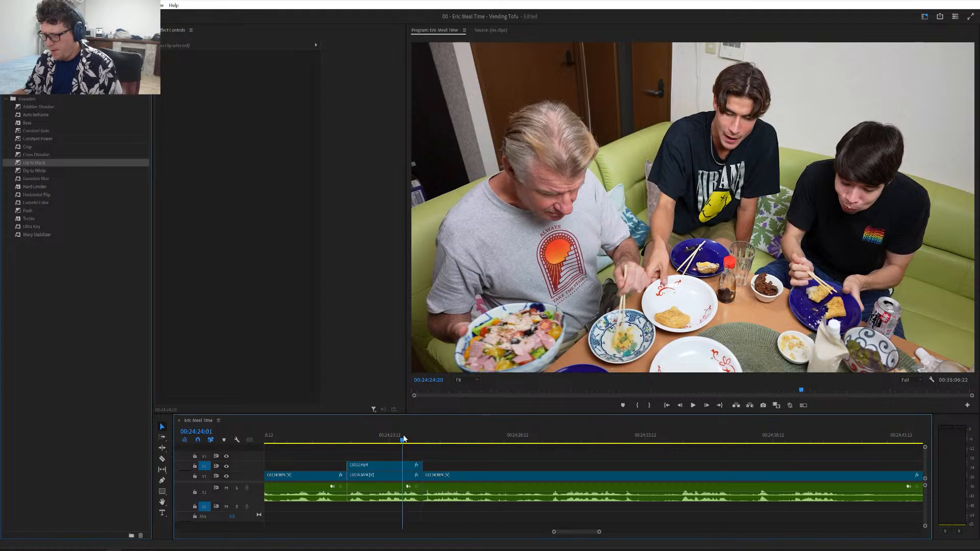
- Play back the transition from the salad close-up into the table shot to check the new cut
key(space)
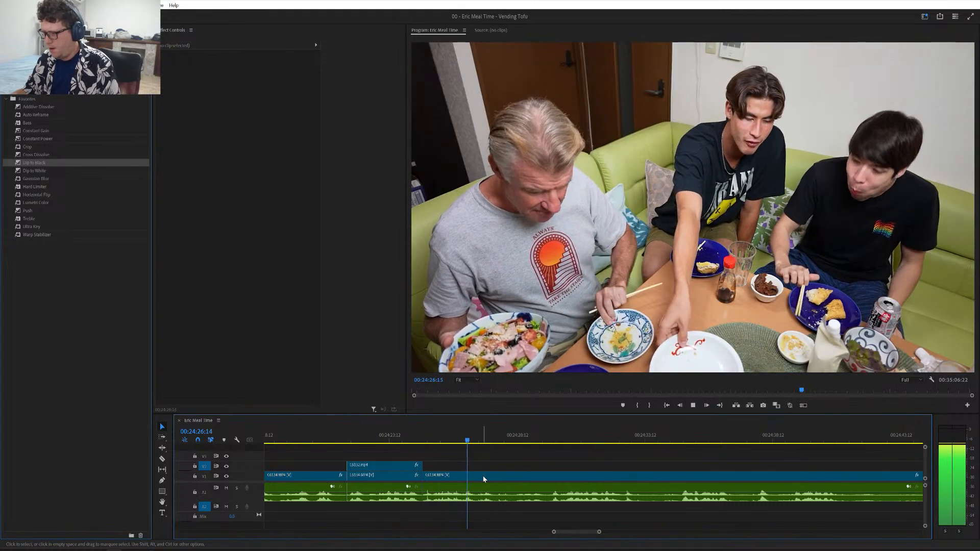
key(space)
scroll(482, 478, down, 6)
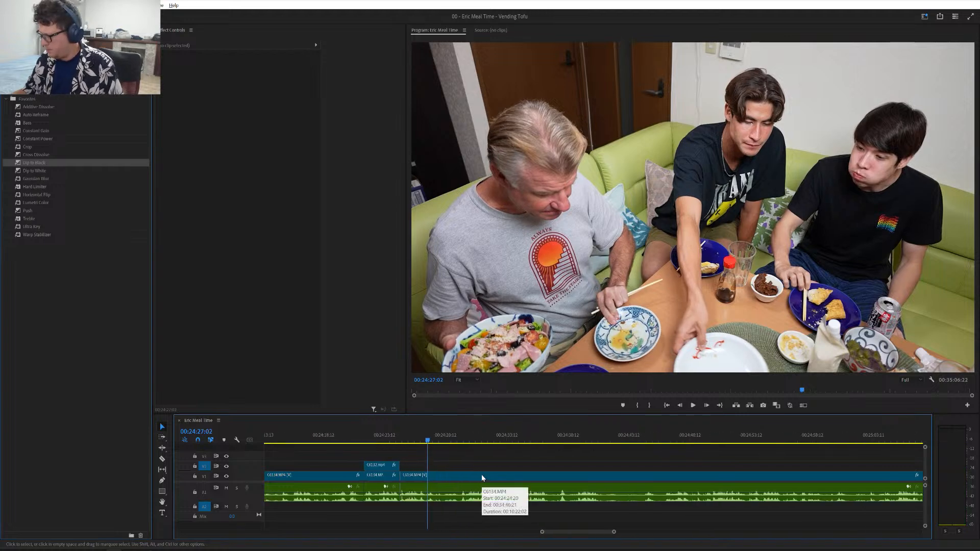
- Play on from 00:24:27:02 and replay the footage from about 00:24:39 to locate the next section to trim
scroll(482, 478, down, 3)
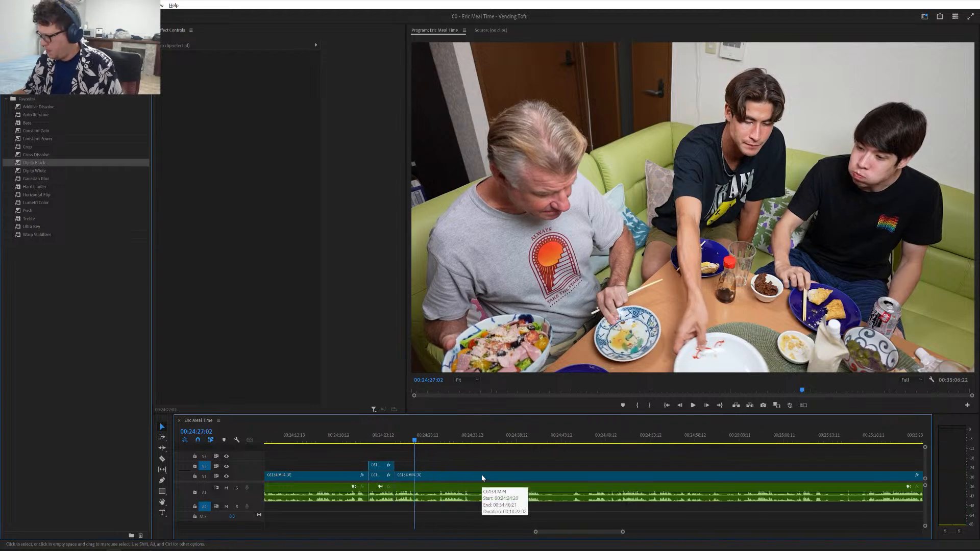
scroll(482, 477, down, 3)
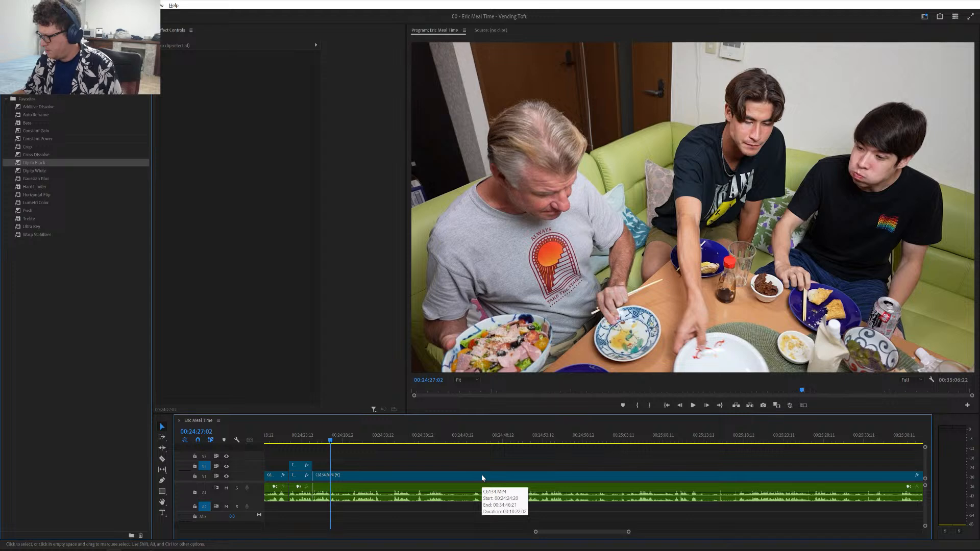
scroll(482, 477, down, 4)
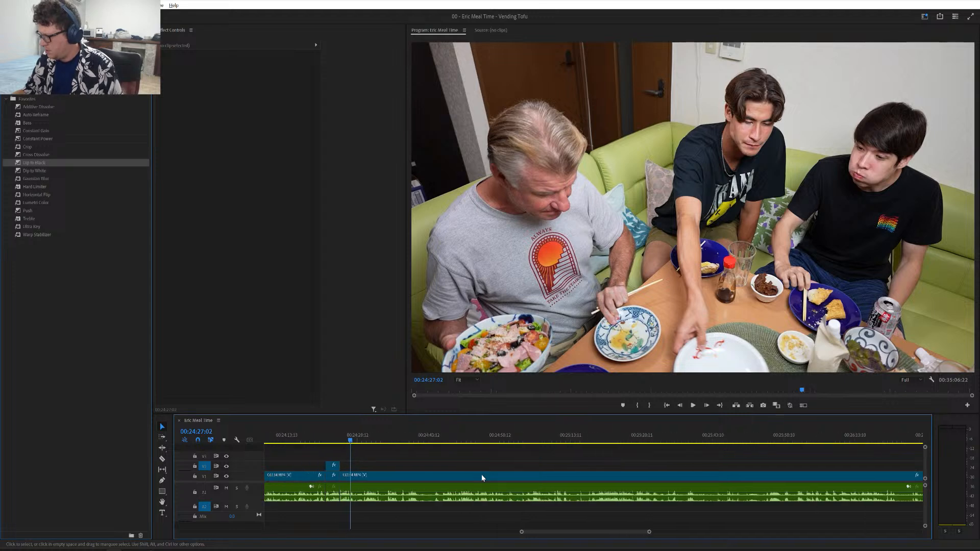
scroll(482, 477, down, 3)
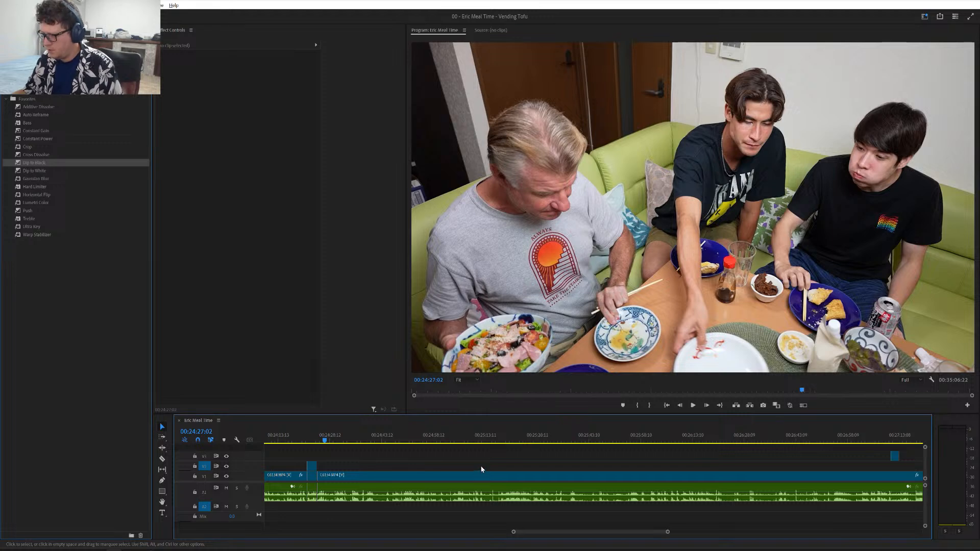
scroll(479, 464, up, 2)
scroll(480, 466, up, 1)
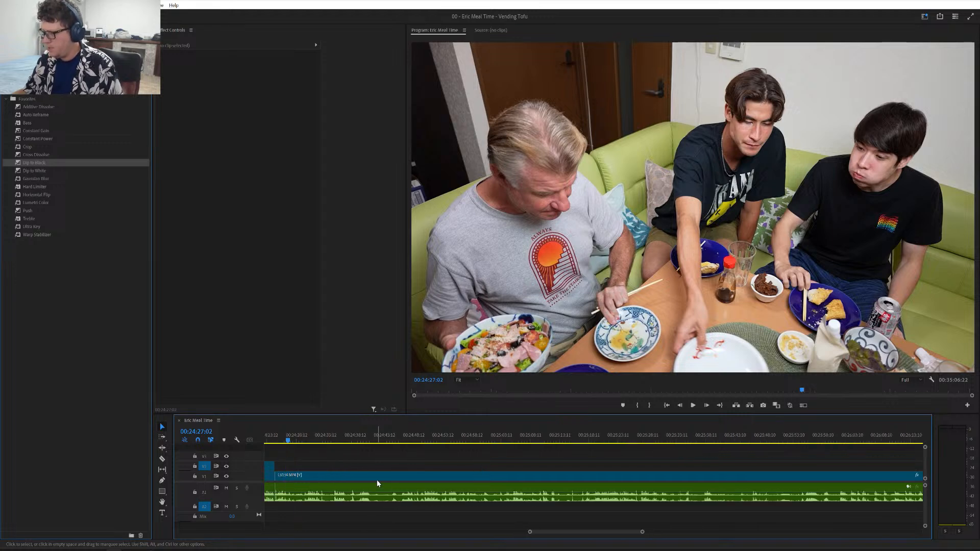
scroll(320, 470, up, 1)
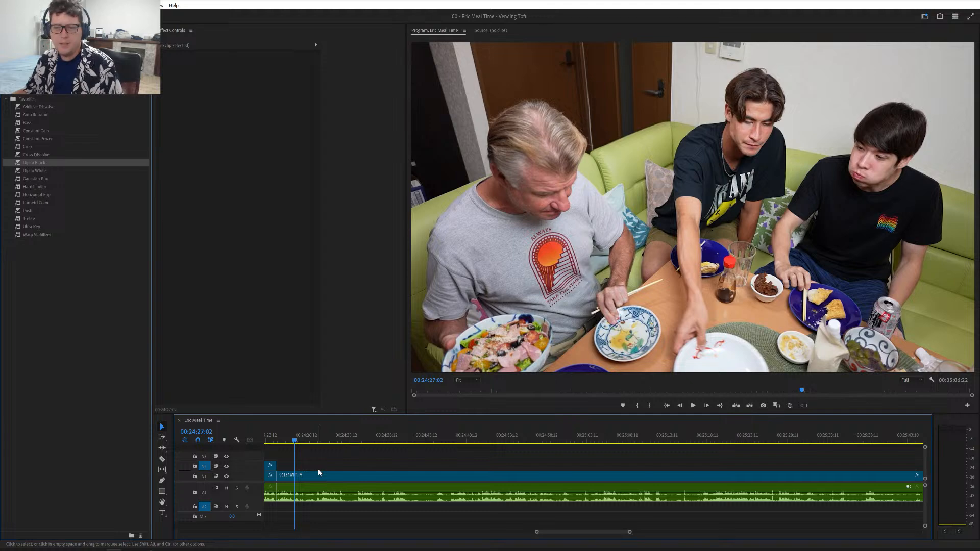
key(space)
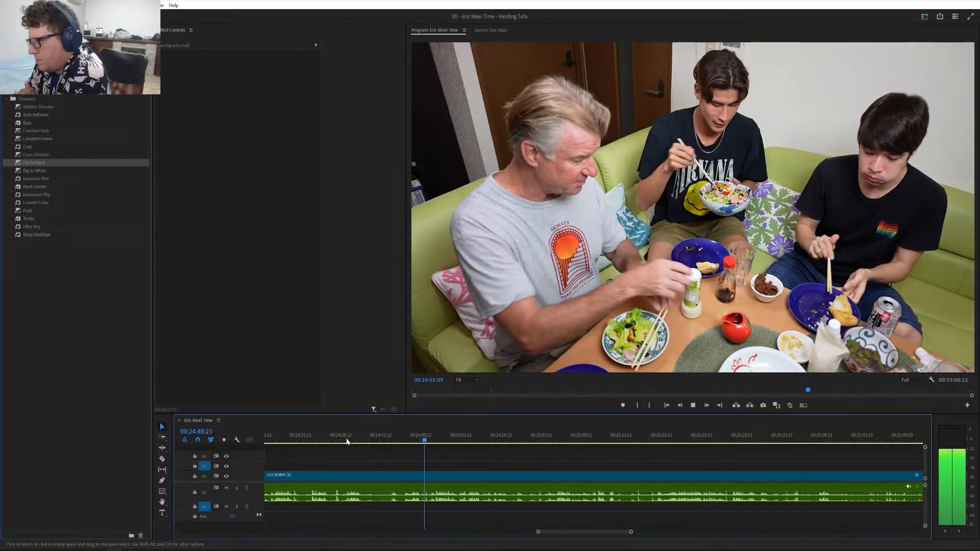
click(347, 441)
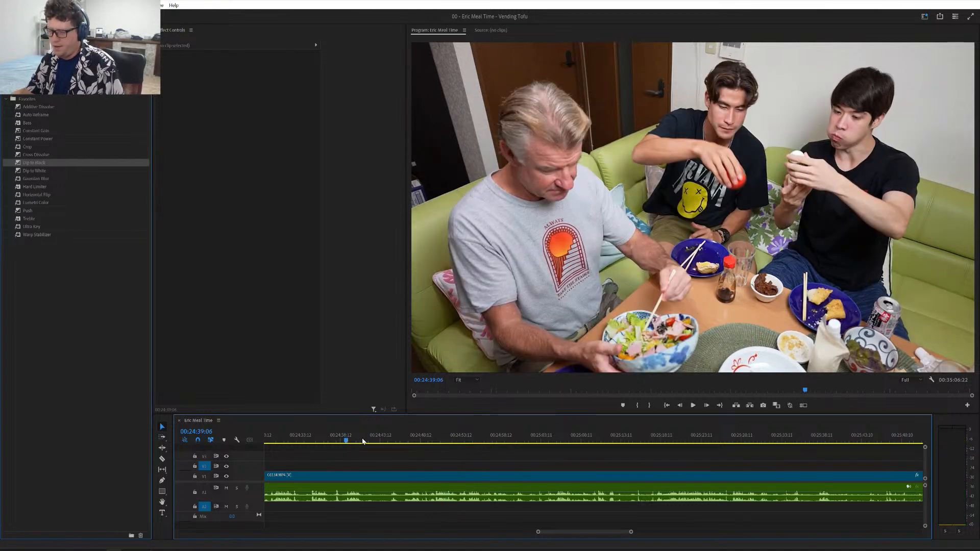
click(390, 438)
key(space)
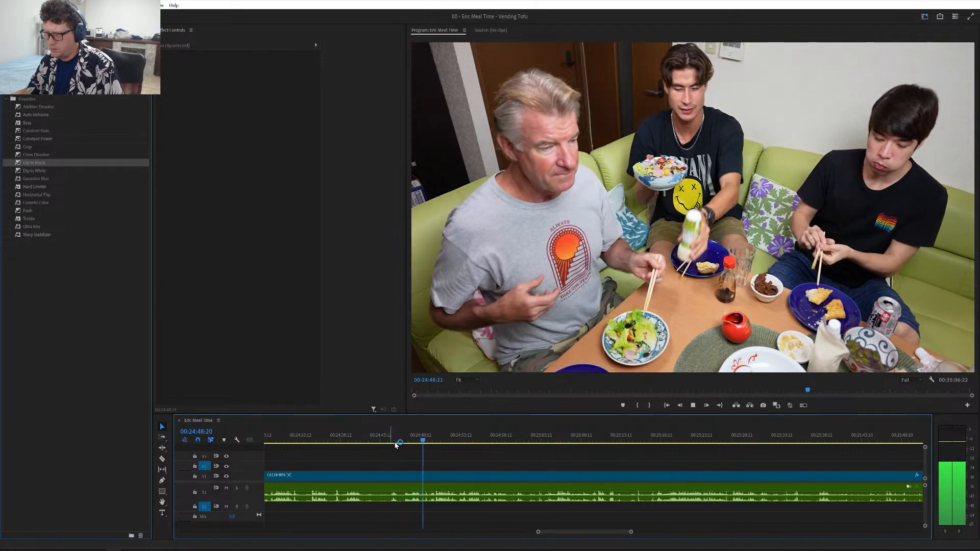
- Split C0134.MP4 at 00:24:46:04, while the salad is being served from the bowl
key(space)
key(=)
key(=)
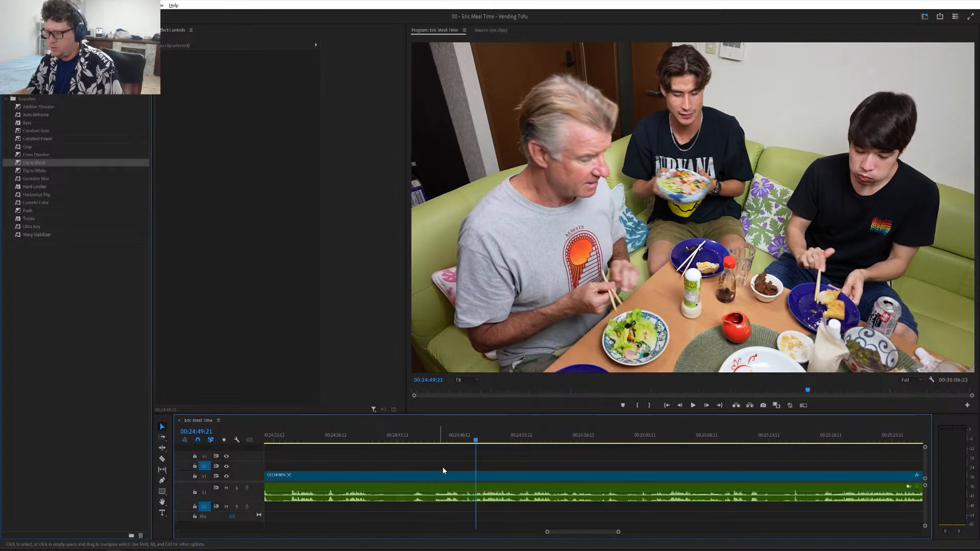
drag(438, 443, 460, 447)
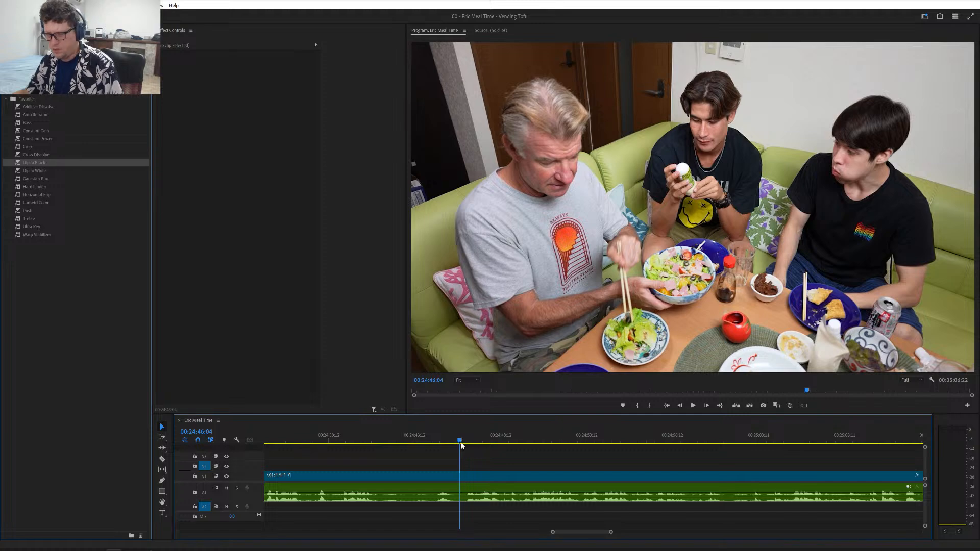
- Split C0134.MP4 at 00:24:50:06 and ripple-delete the segment between 00:24:46:04 and that cut
key(space)
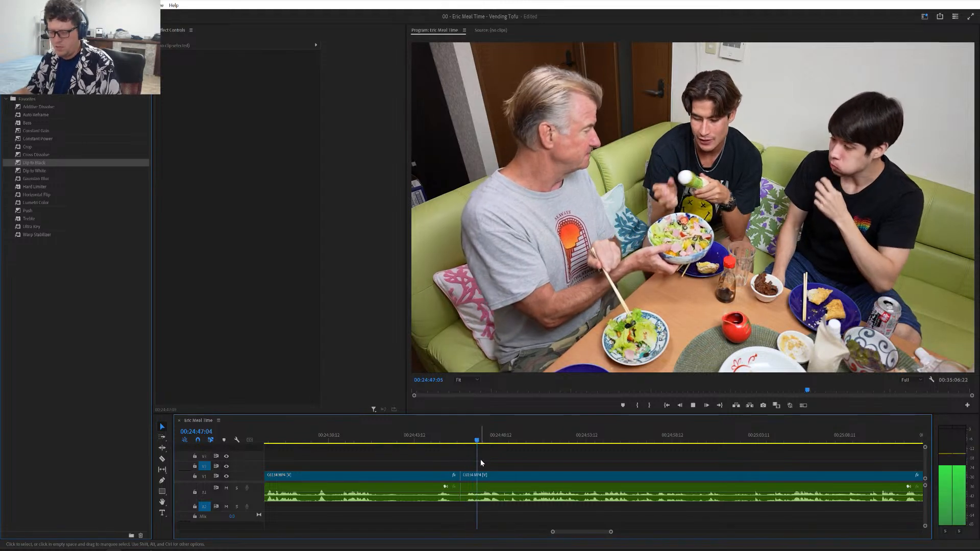
scroll(482, 479, down, 3)
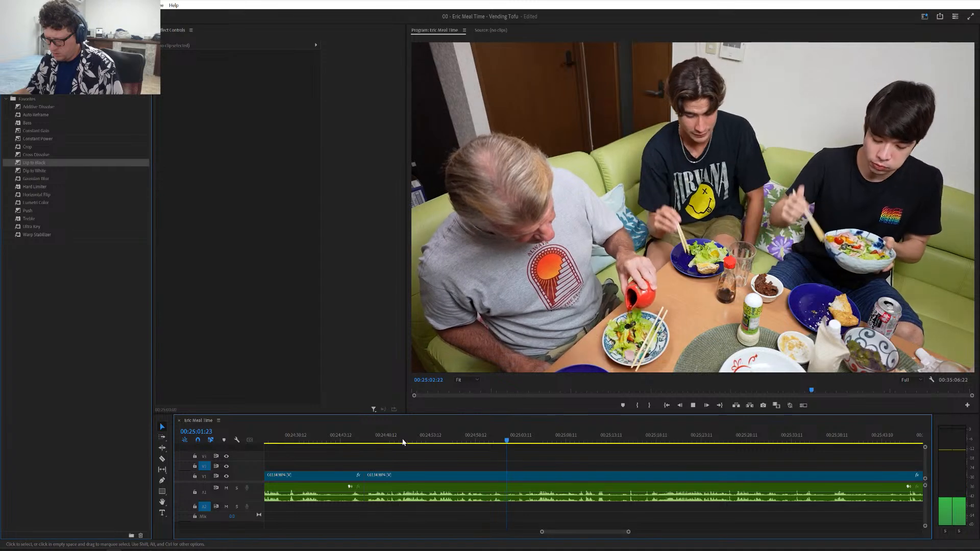
key(space)
scroll(409, 449, up, 2)
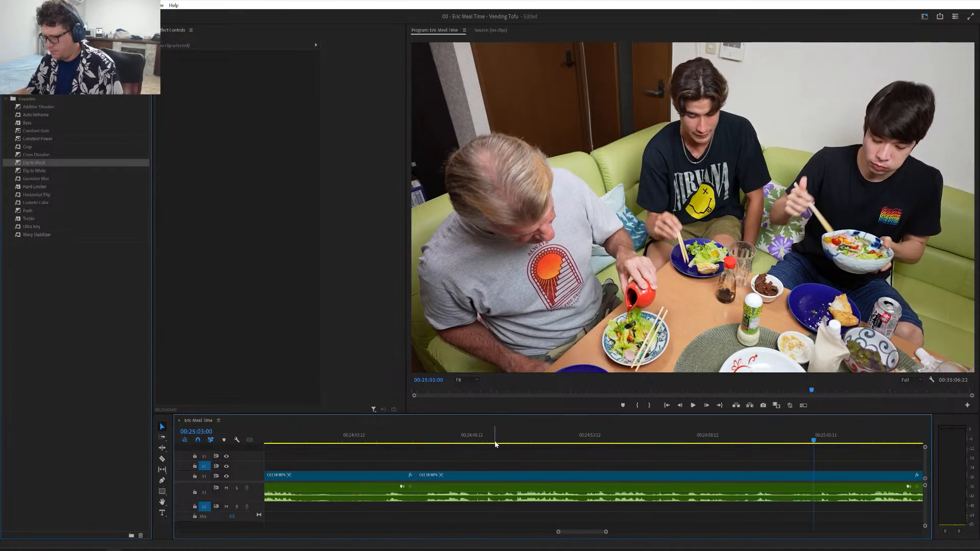
click(502, 436)
key(space)
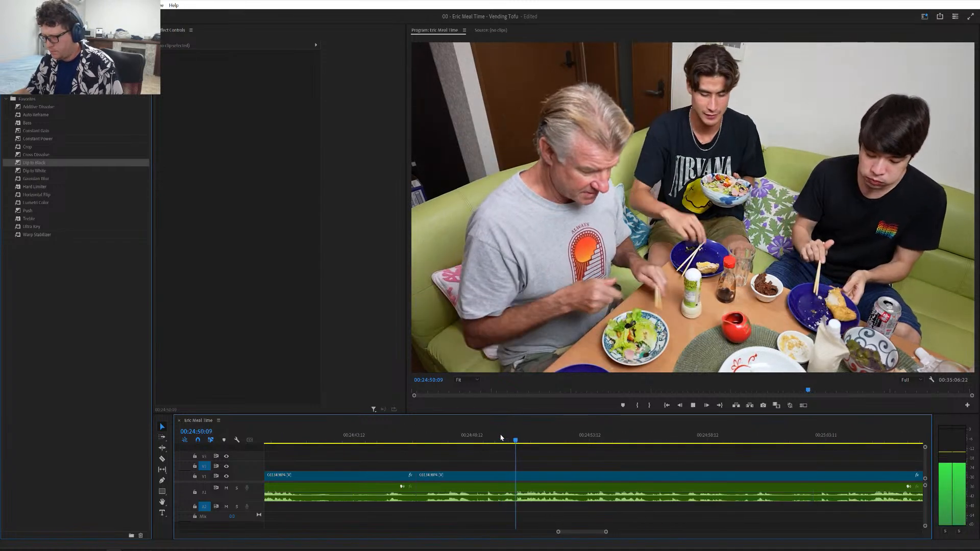
click(519, 440)
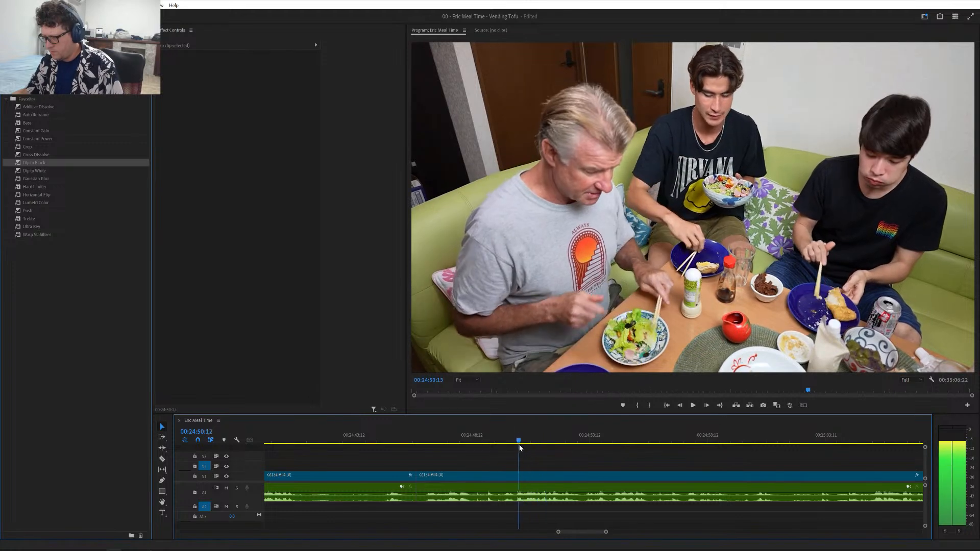
click(488, 477)
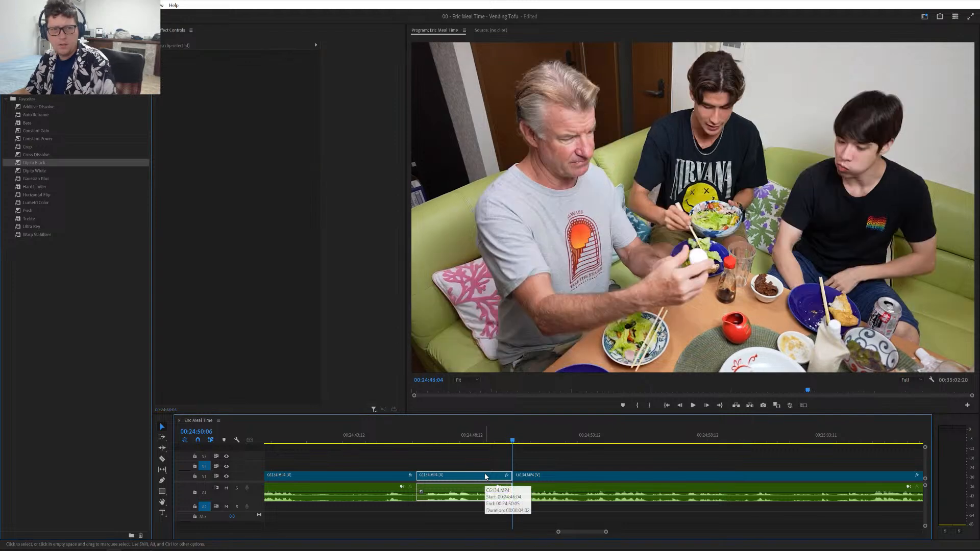
key(q)
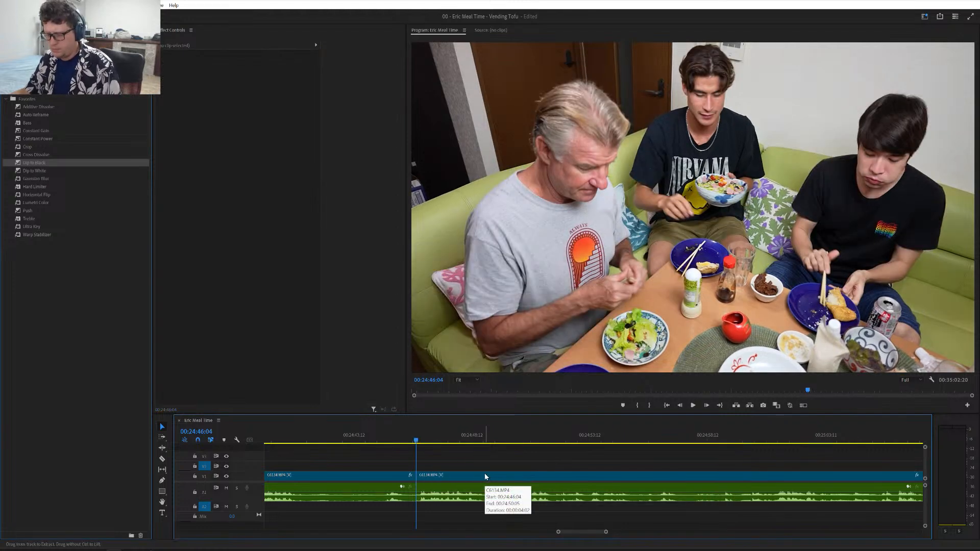
- Play back the new cut at 00:24:46:04 and review the footage up to the dressing bottle being held to the camera
key(space)
key(minus)
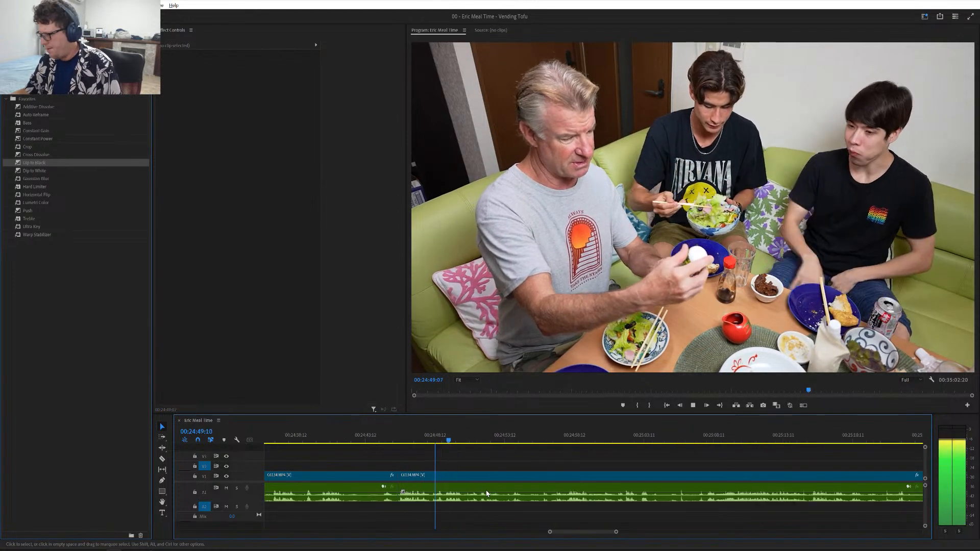
key(minus)
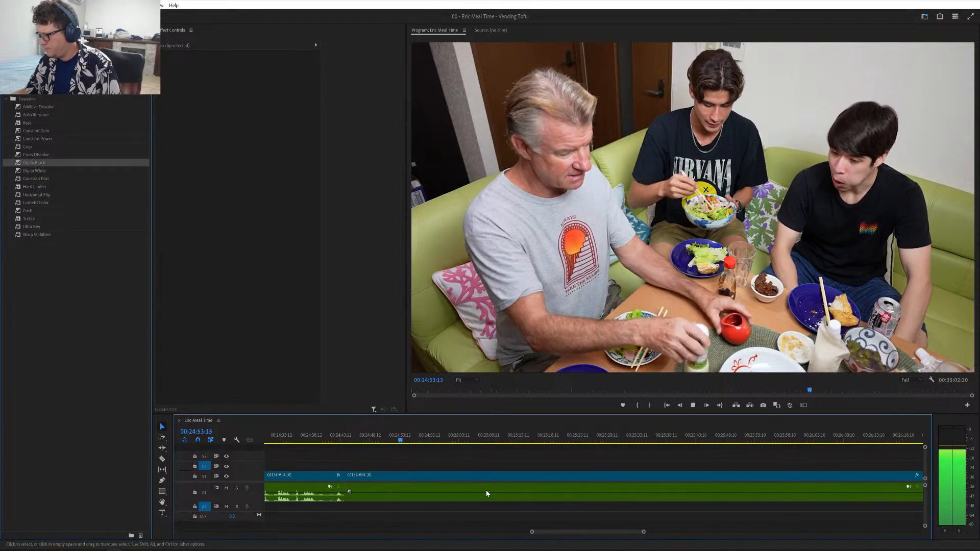
scroll(486, 494, down, 4)
scroll(486, 494, down, 1)
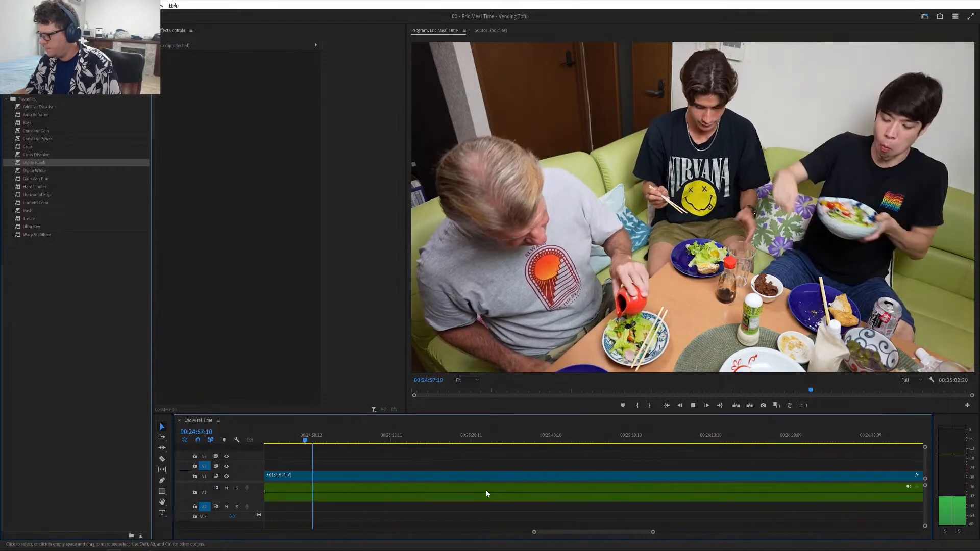
key(minus)
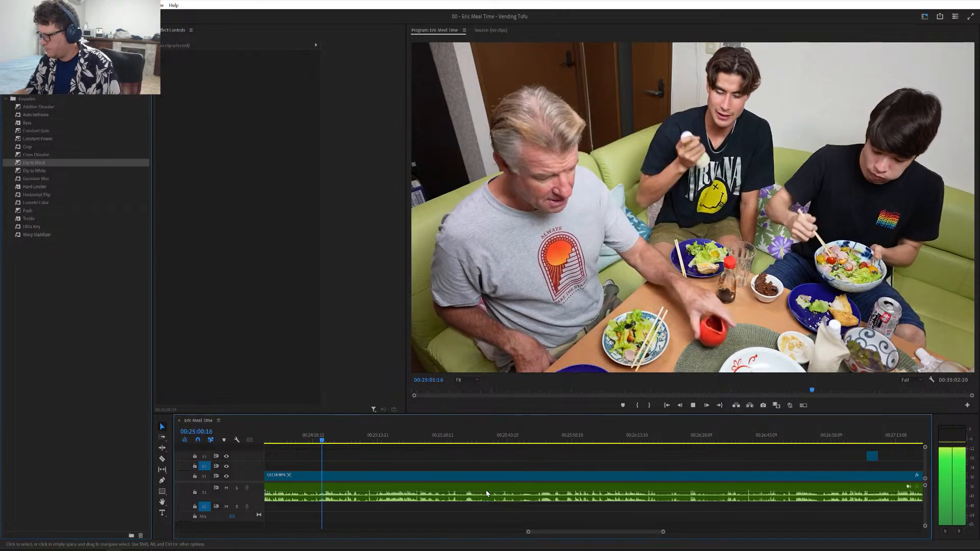
scroll(486, 493, down, 2)
scroll(487, 492, up, 2)
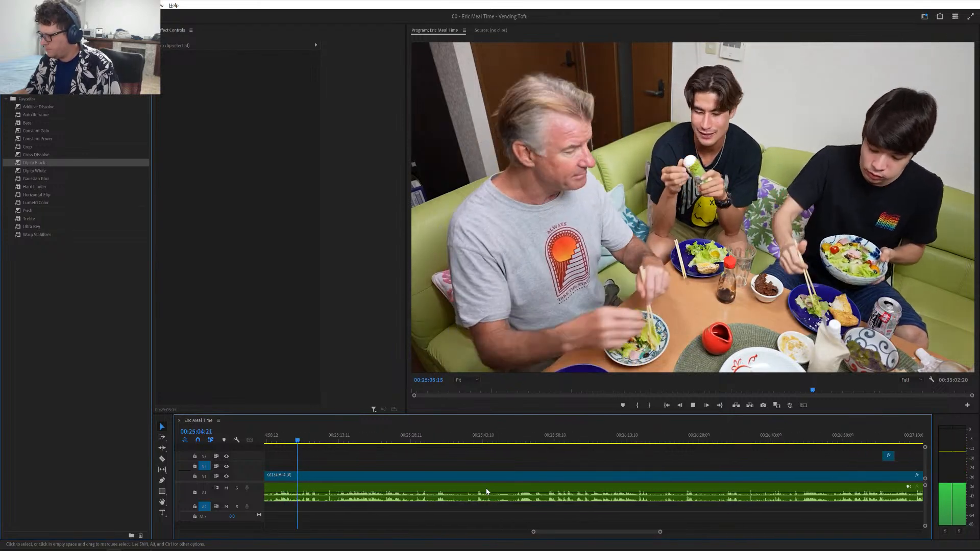
scroll(486, 491, down, 2)
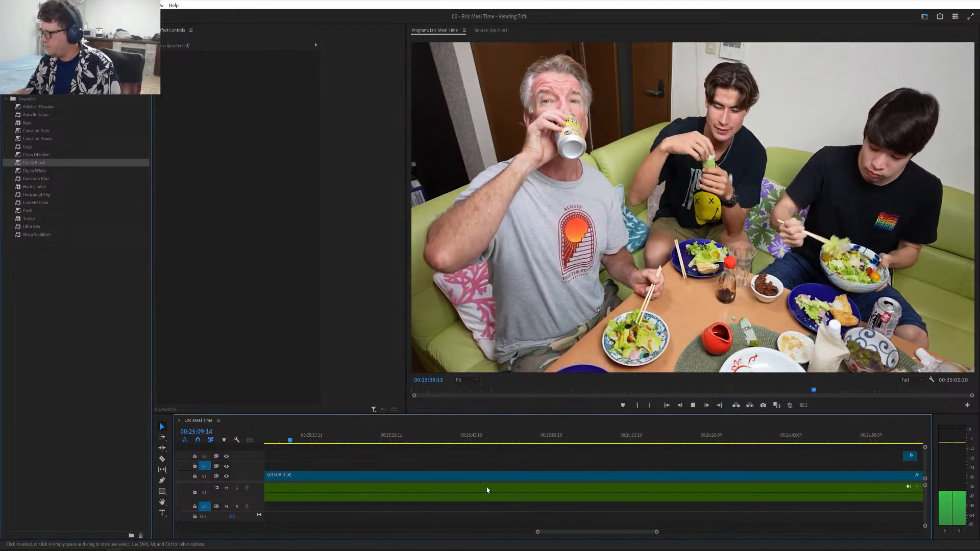
scroll(487, 491, down, 1)
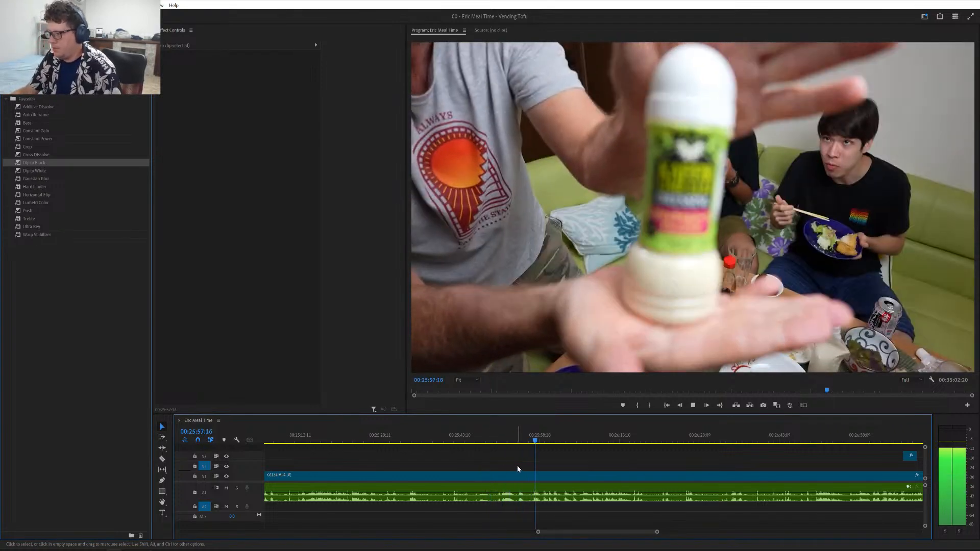
- Split C0134.MP4 at 00:25:56:05, where the Kaffir Lime Leaf Dressing bottle is in focus
click(532, 440)
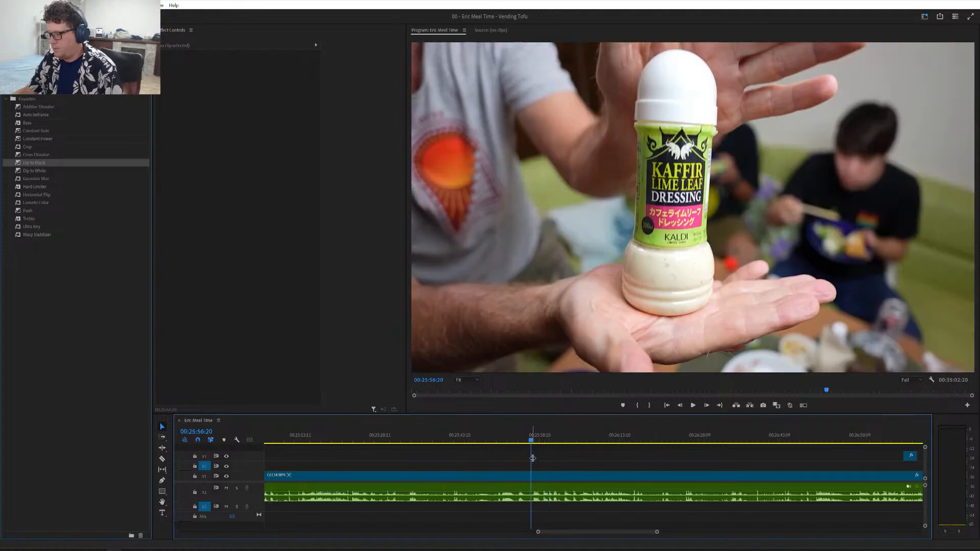
key(equal)
key(equal)
scroll(569, 473, up, 4)
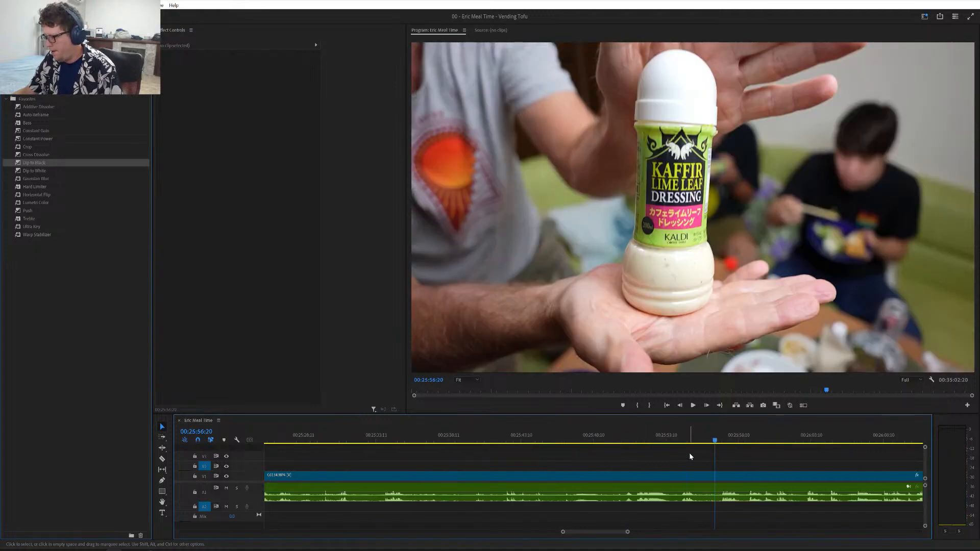
drag(687, 443, 707, 449)
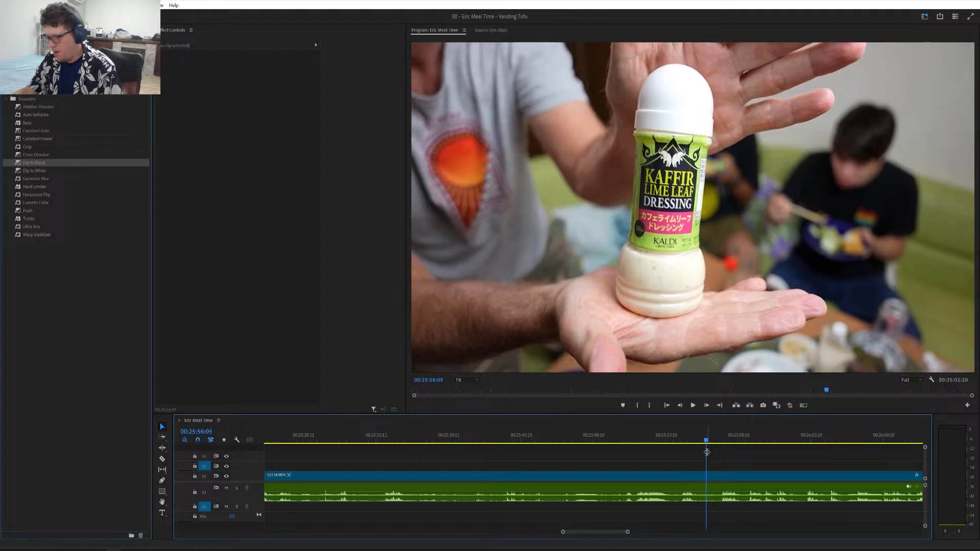
key(ctrl+k)
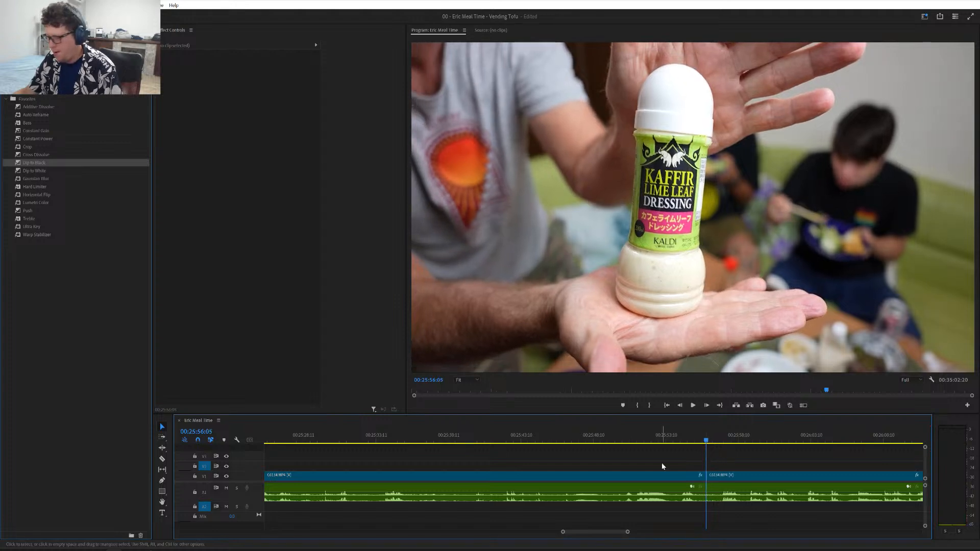
- Split C0134.MP4 at 00:25:38:02 and ripple-delete the segment between that cut and the dressing bottle shot
click(393, 441)
key(space)
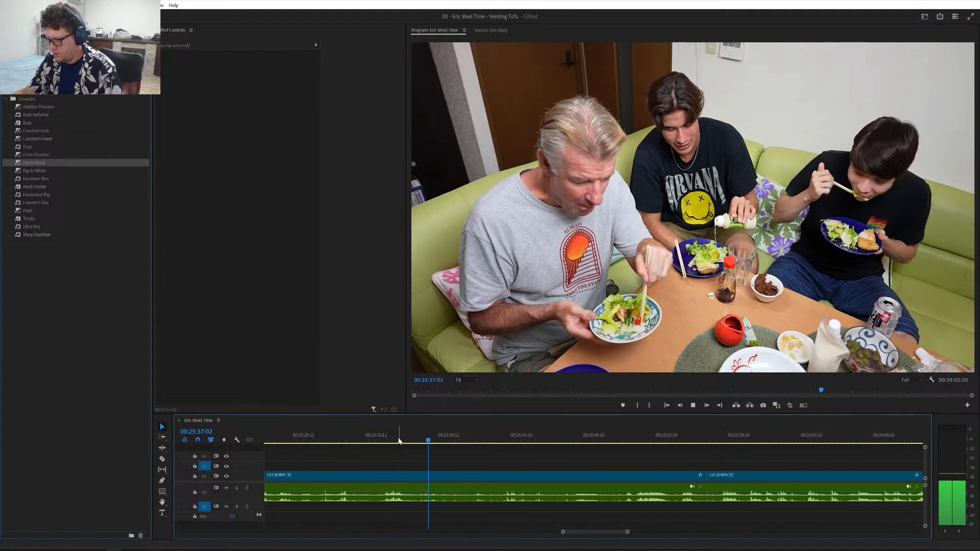
key(space)
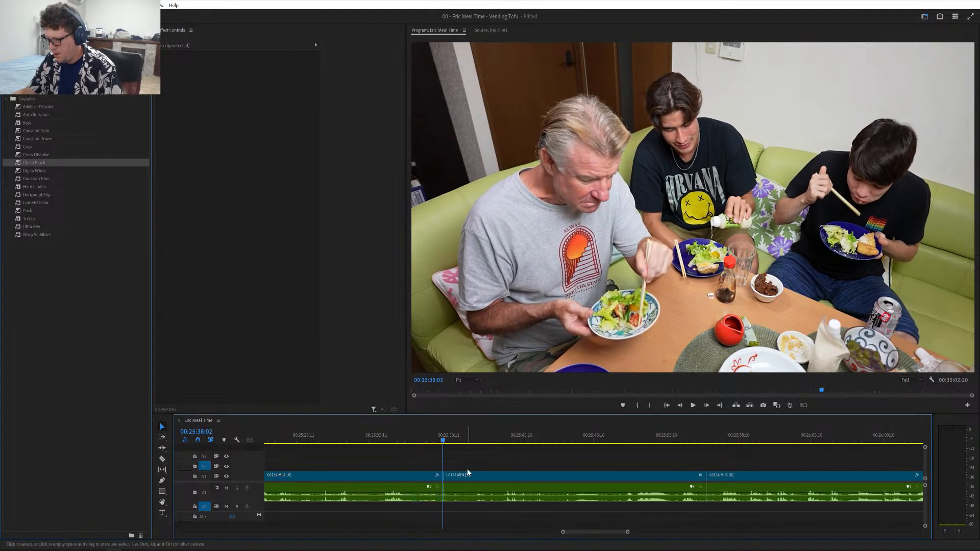
click(480, 477)
key(shift+Delete)
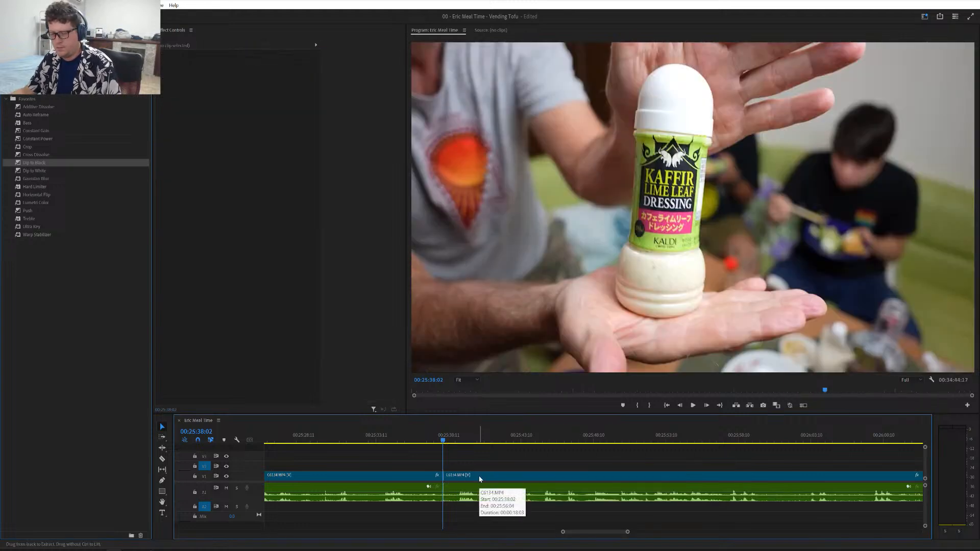
- Play back from the new cut at 00:25:38:02 through the dressing bottle shot, stopping at 00:25:58:01
key(space)
key(minus)
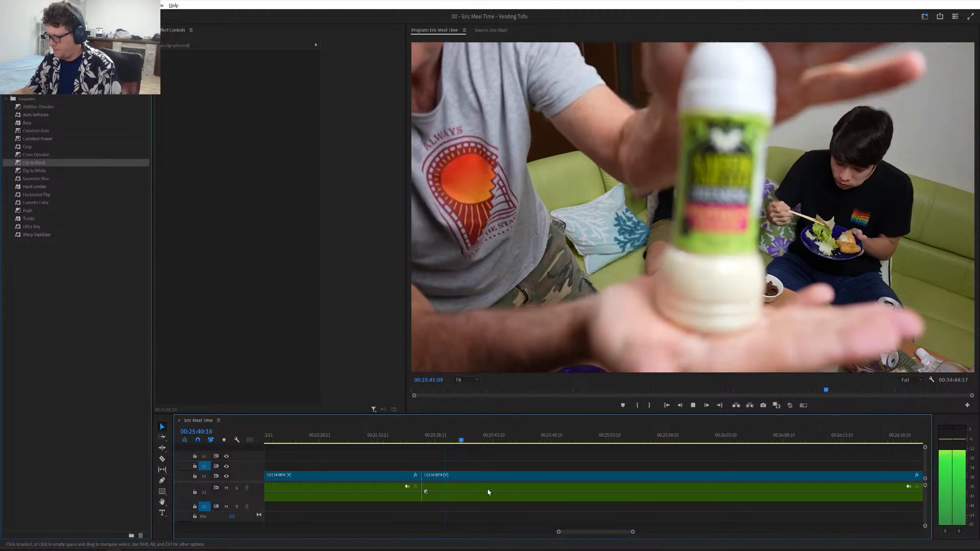
key(minus)
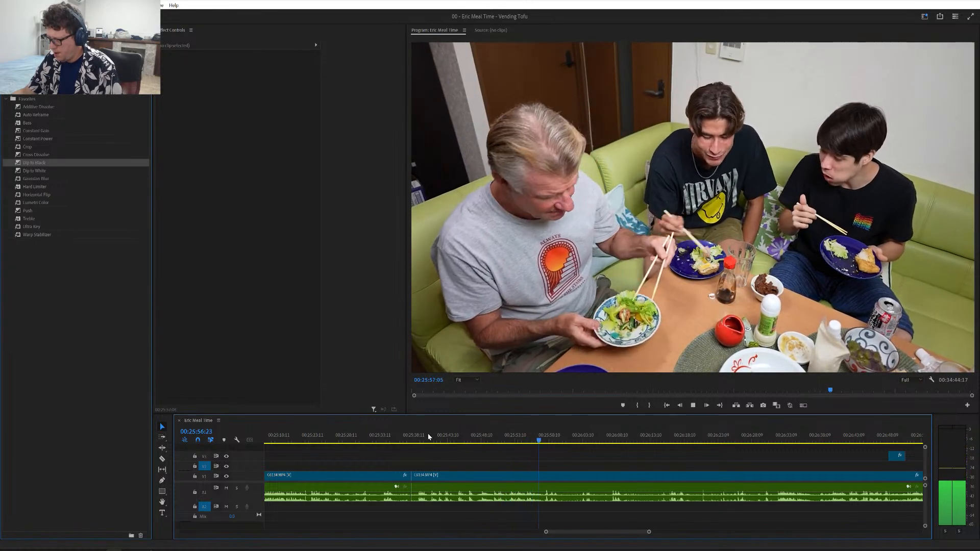
key(space)
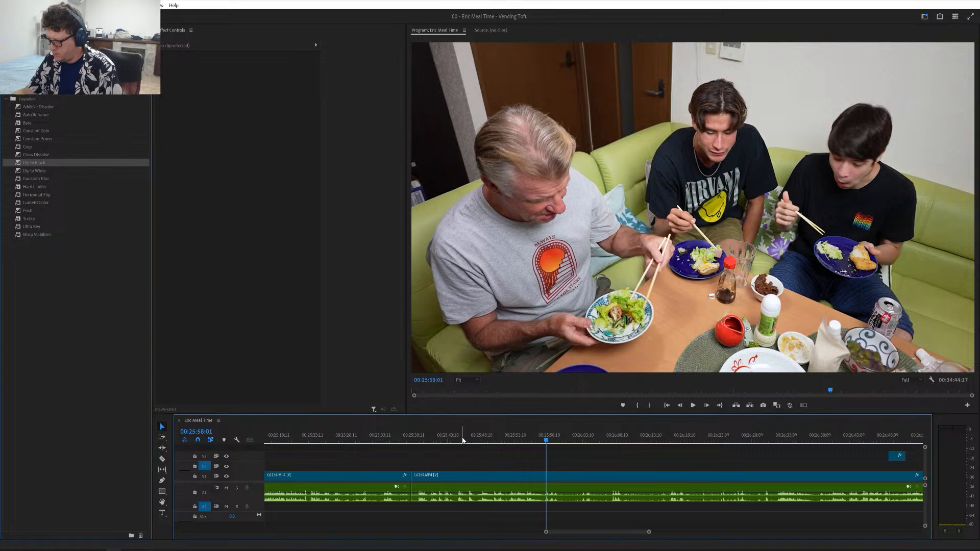
- Split C0134.MP4 at 00:25:47:11 and ripple-delete the segment between the cut at 00:25:38:02 and this new one
drag(458, 442, 476, 446)
key(ctrl+k)
click(456, 477)
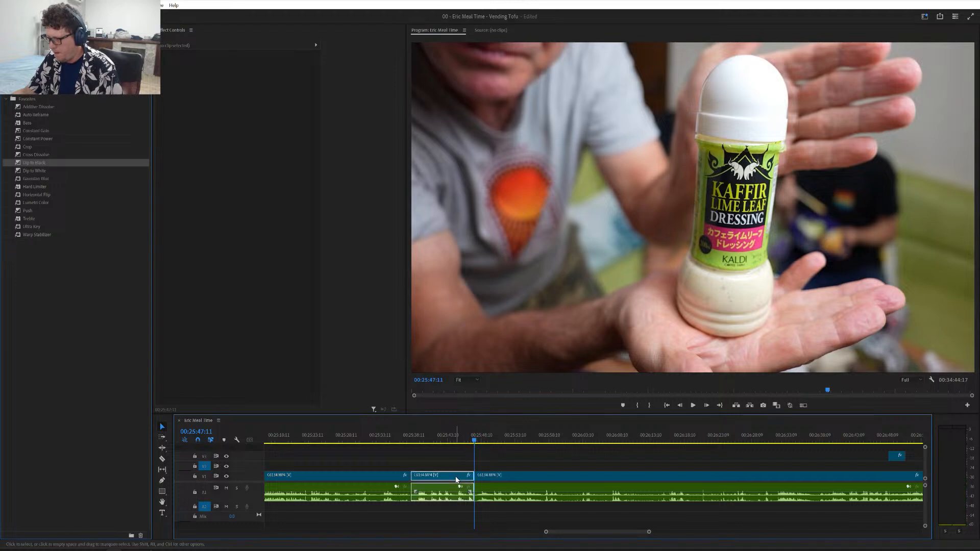
key(q)
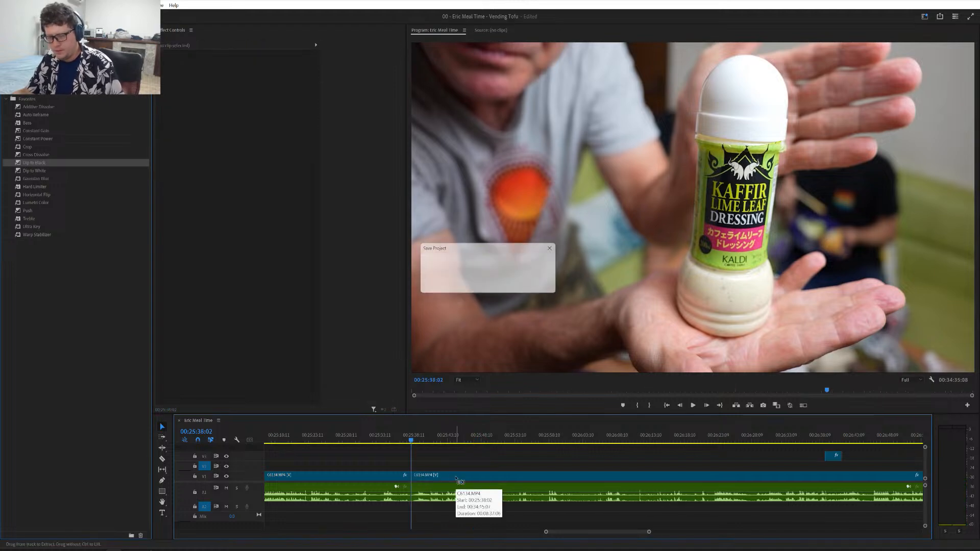
- Play back the table footage from 00:25:38:02 to the bowl being passed around, and return the playhead to 00:26:37:11
key(space)
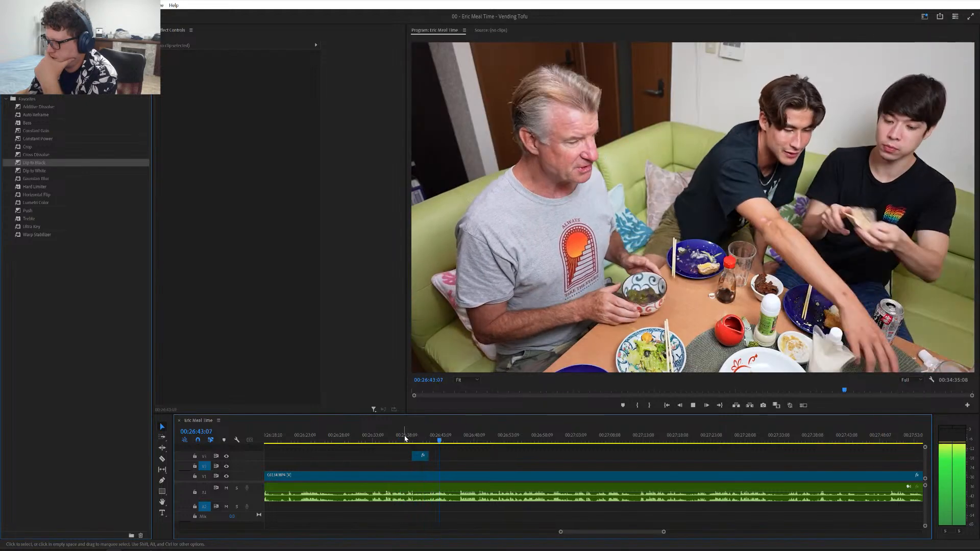
drag(405, 438, 400, 438)
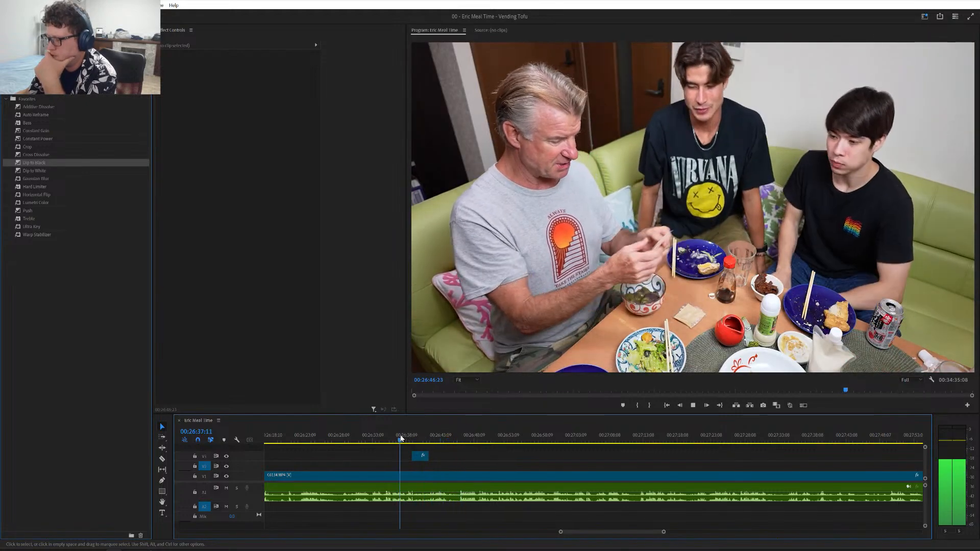
scroll(401, 466, up, 3)
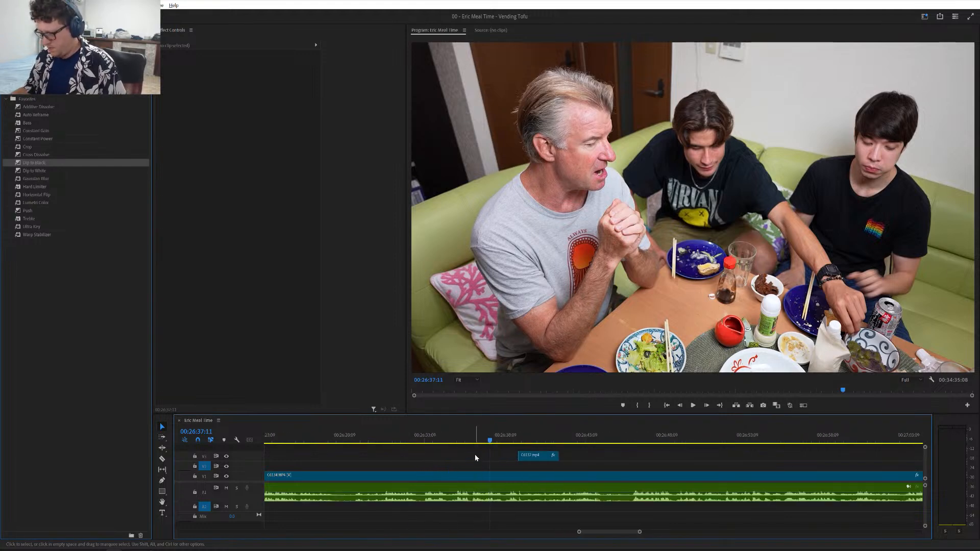
- Move the C0132.mp4 overlay on V3 to start at about 00:26:48, and replay the uncovered footage up to 00:26:38:20
drag(536, 460, 685, 456)
click(453, 434)
key(space)
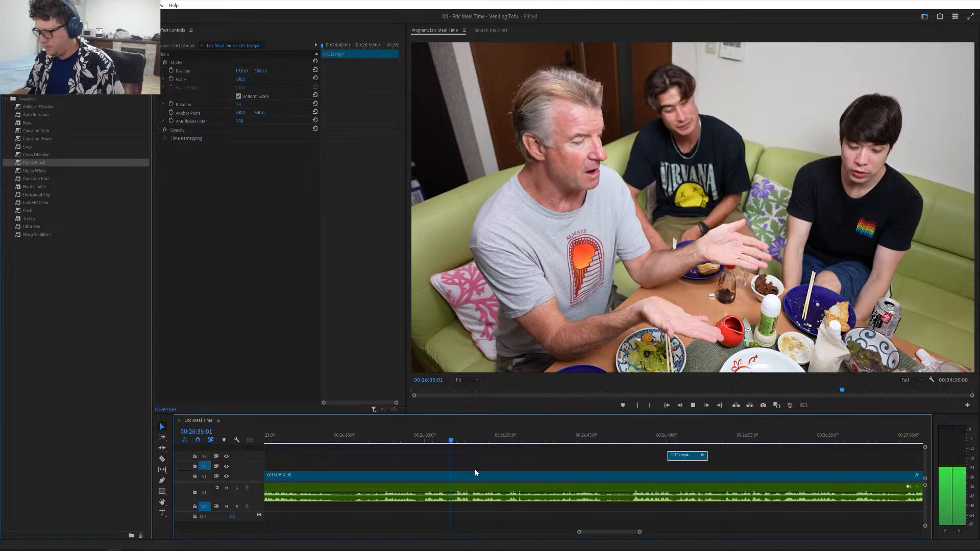
scroll(475, 470, down, 1)
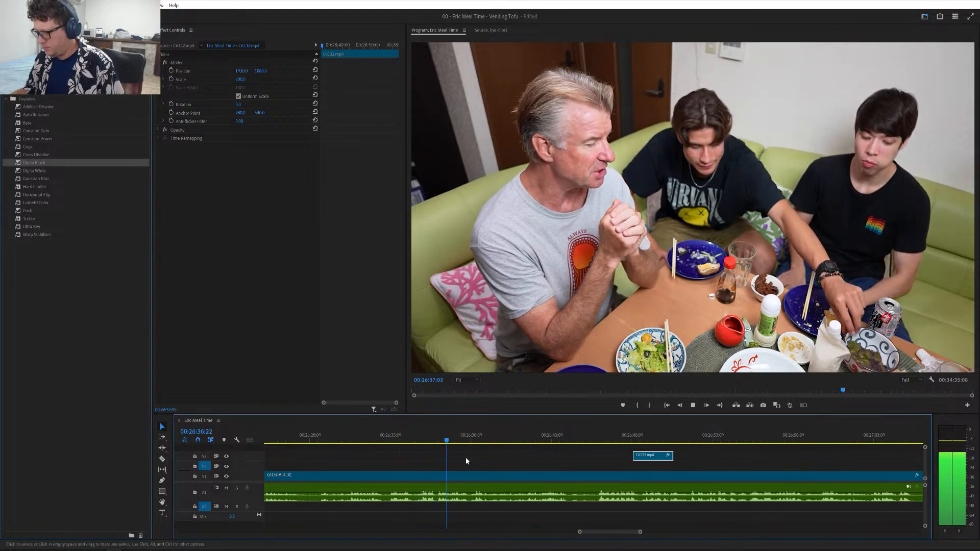
key(space)
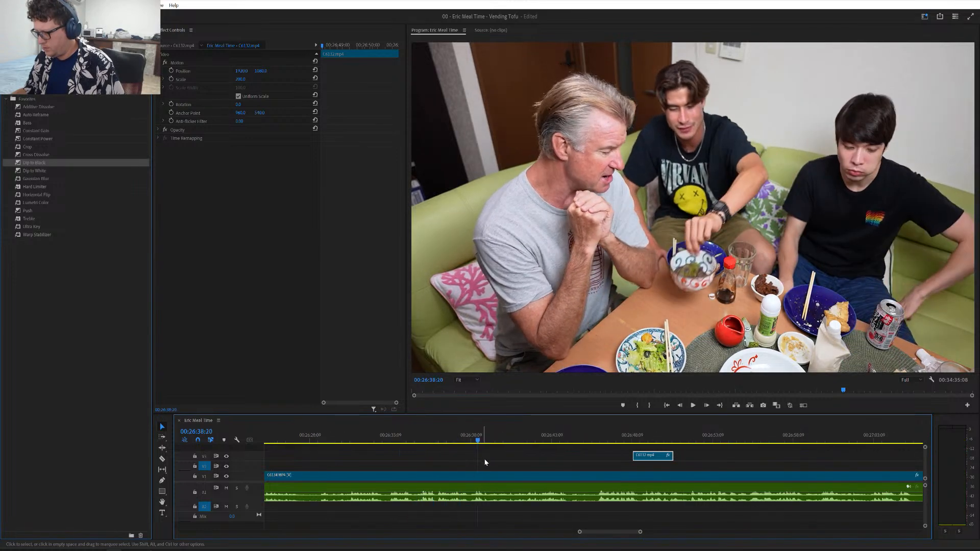
- Split C0134.MP4 at 00:26:38:14 and a few frames before it, and ripple-delete the short piece between the cuts
key(equal)
key(equal)
scroll(507, 463, down, 1)
key(space)
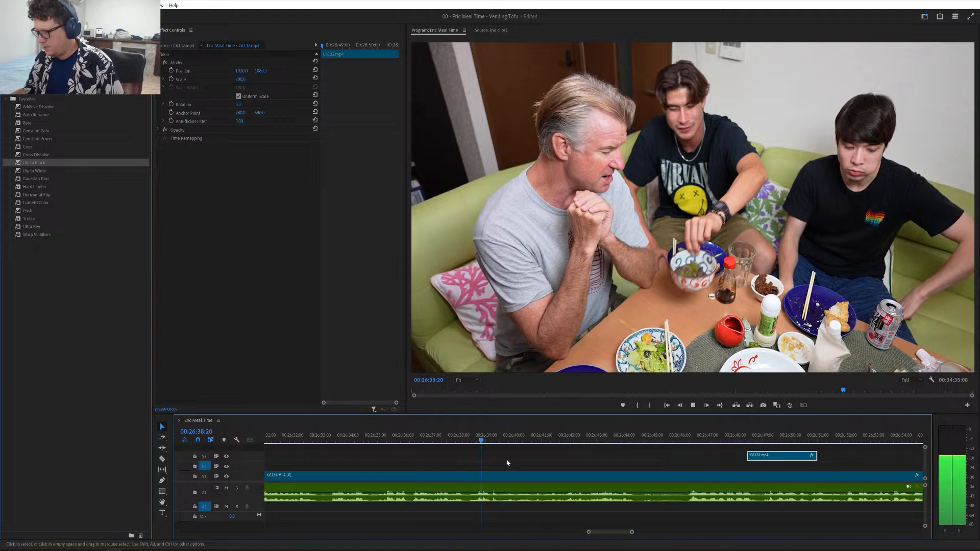
key(space)
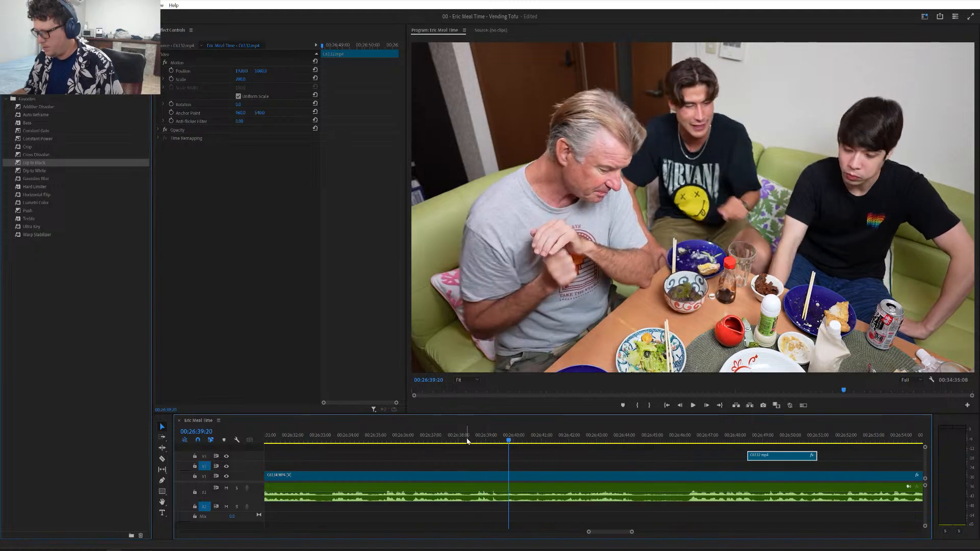
mouse_move(465, 441)
mouse_down()
mouse_move(485, 443)
mouse_move(453, 444)
mouse_move(485, 443)
mouse_move(475, 454)
mouse_up()
key(ctrl+k)
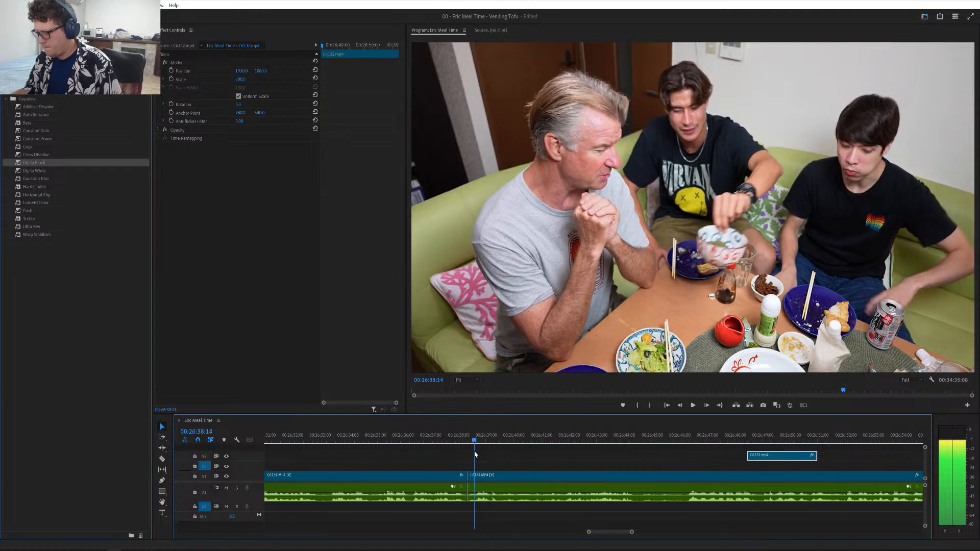
click(471, 478)
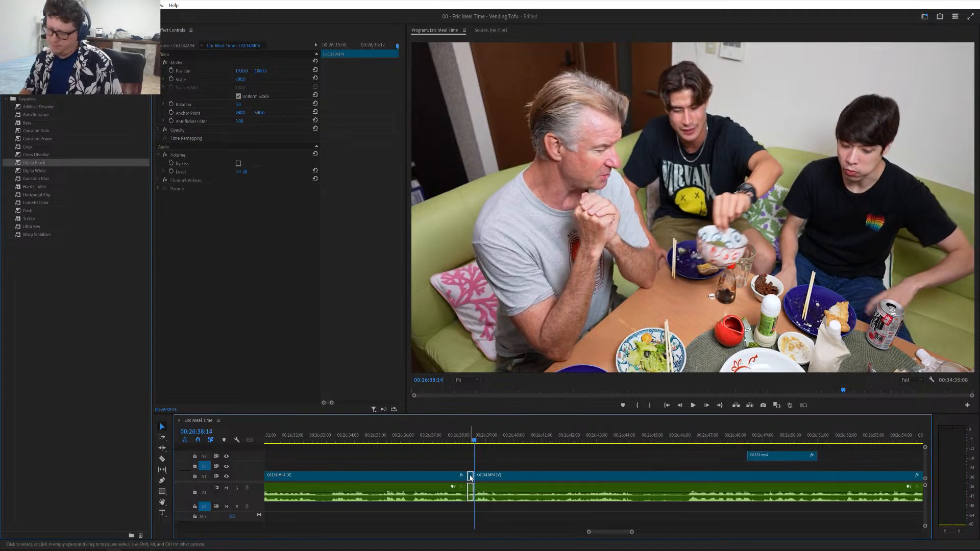
key(shift+Delete)
- Replay the tightened cut and split C0134.MP4 at 00:26:39:07, where the bowl is set down
key(space)
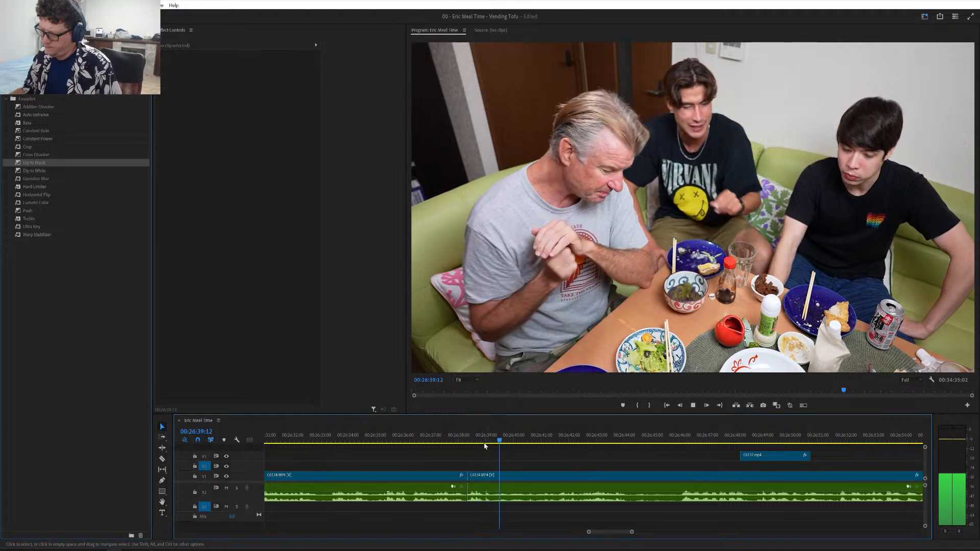
click(492, 445)
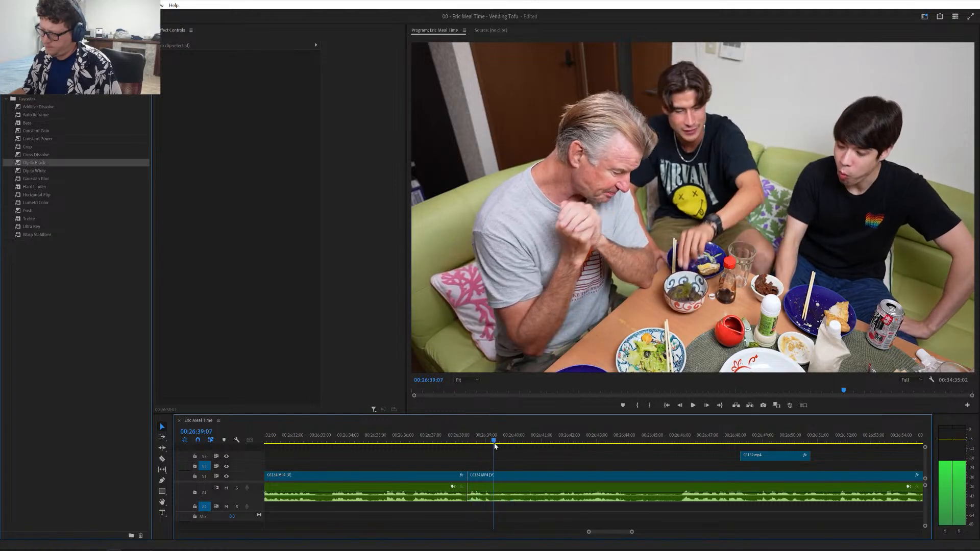
key(space)
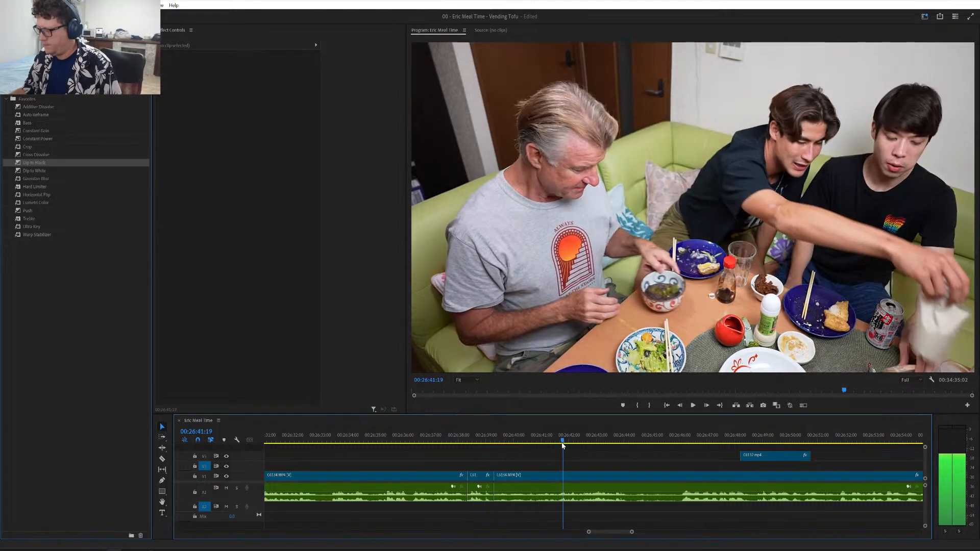
scroll(562, 460, right, 3)
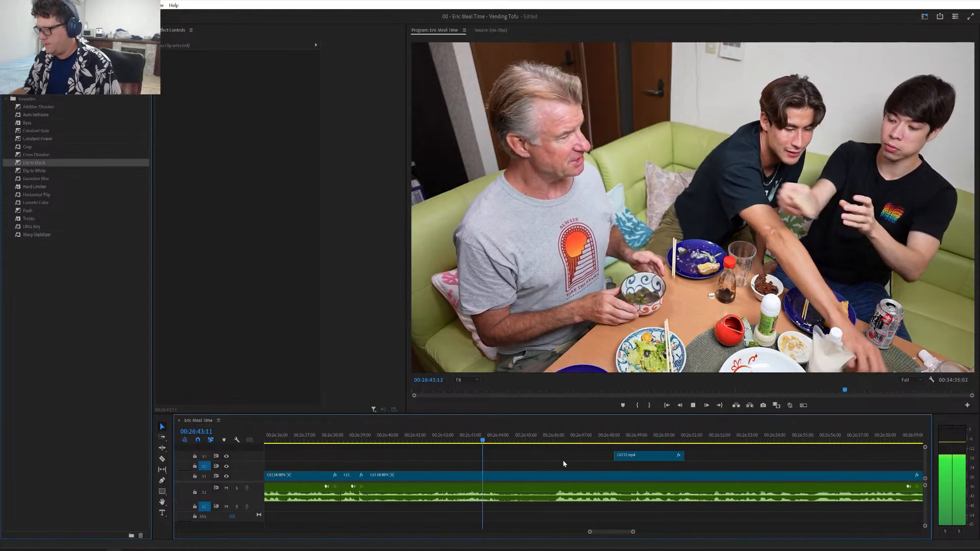
key(minus)
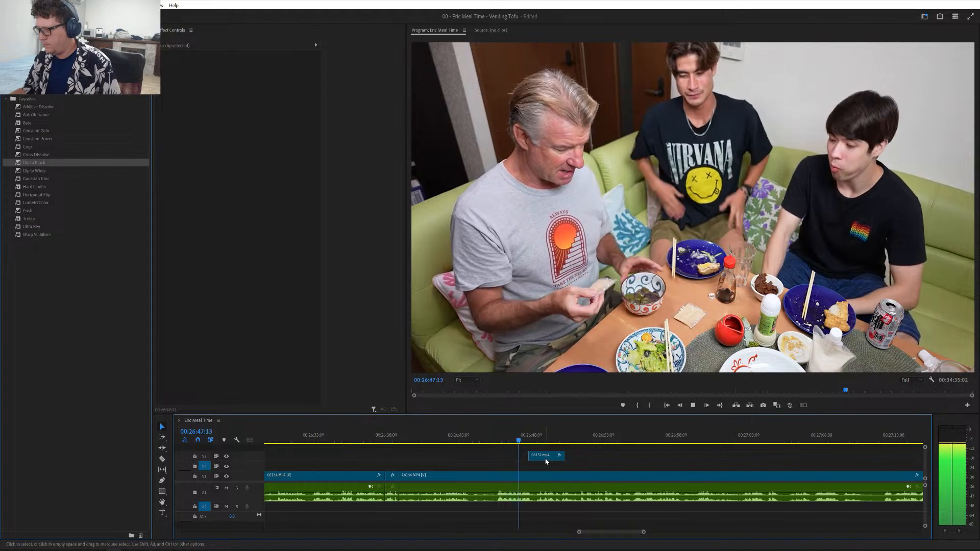
- Try the C0132.mp4 overlay at about 00:26:56 on V3, and undo both this move and the split at 00:26:39:07
drag(544, 457, 663, 457)
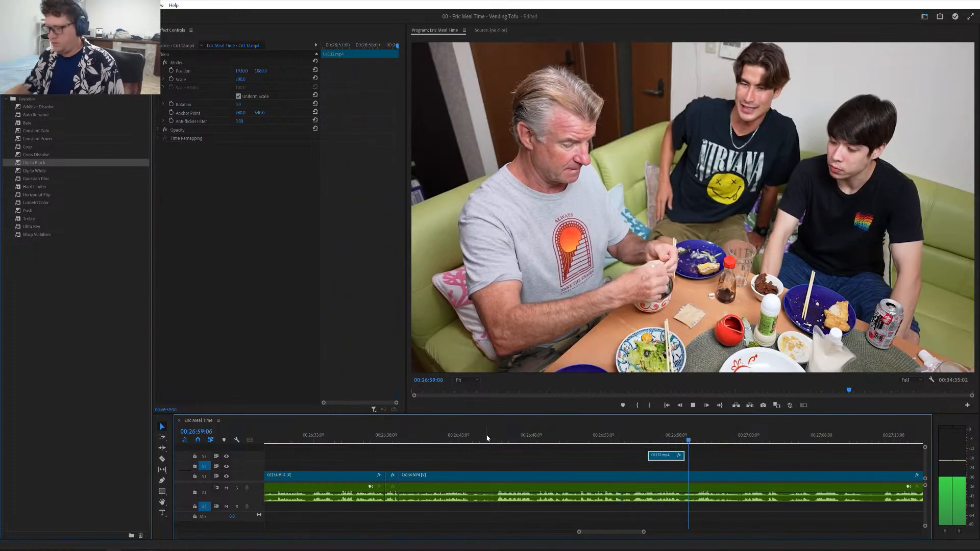
key(space)
key(ctrl+z)
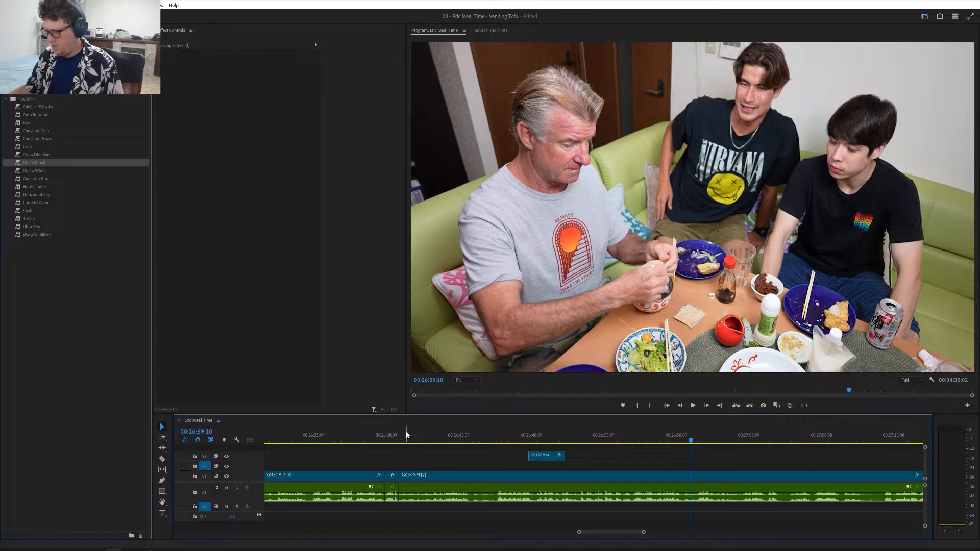
key(ctrl+z)
- Replay the footage around the cut just after 00:26:38:00 several times, stopping at 00:26:39:12
click(393, 437)
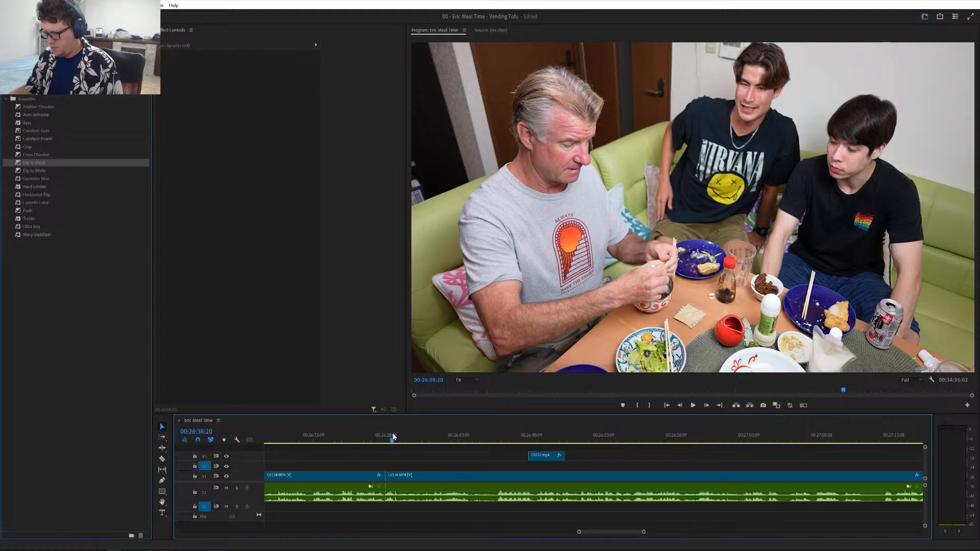
key(space)
key(equal)
key(equal)
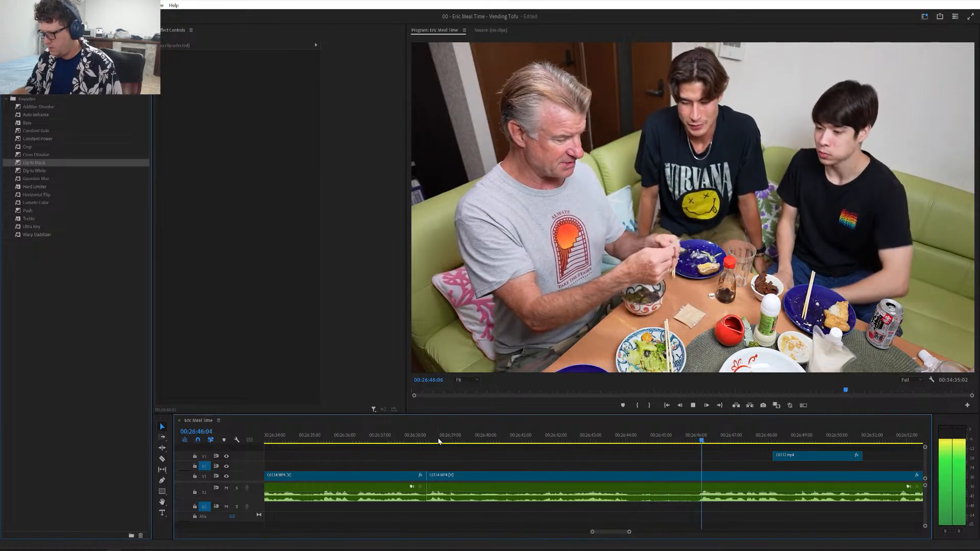
click(437, 440)
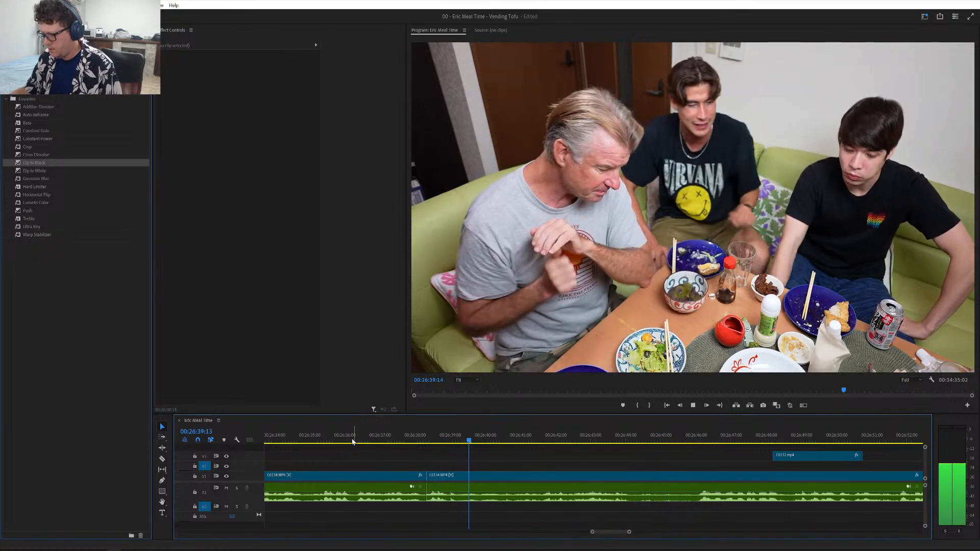
click(322, 438)
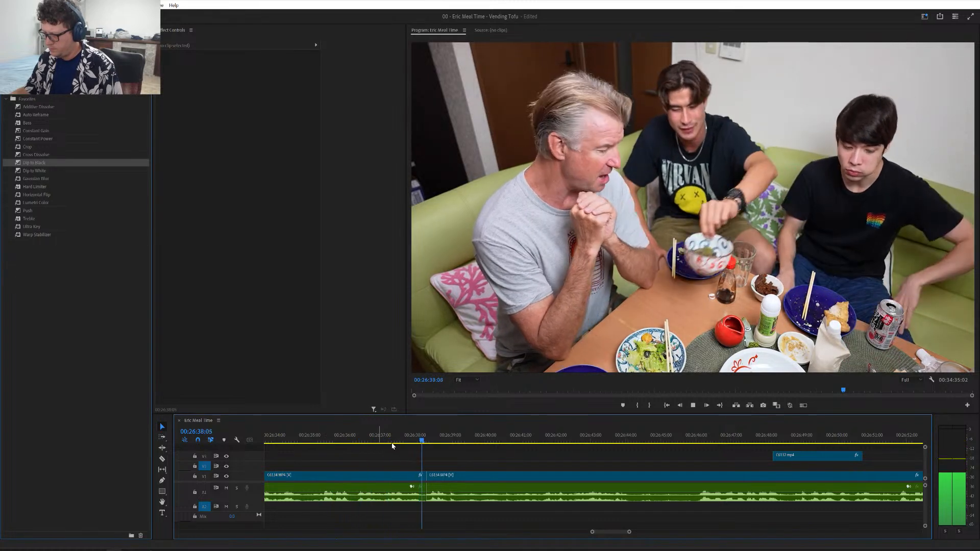
key(space)
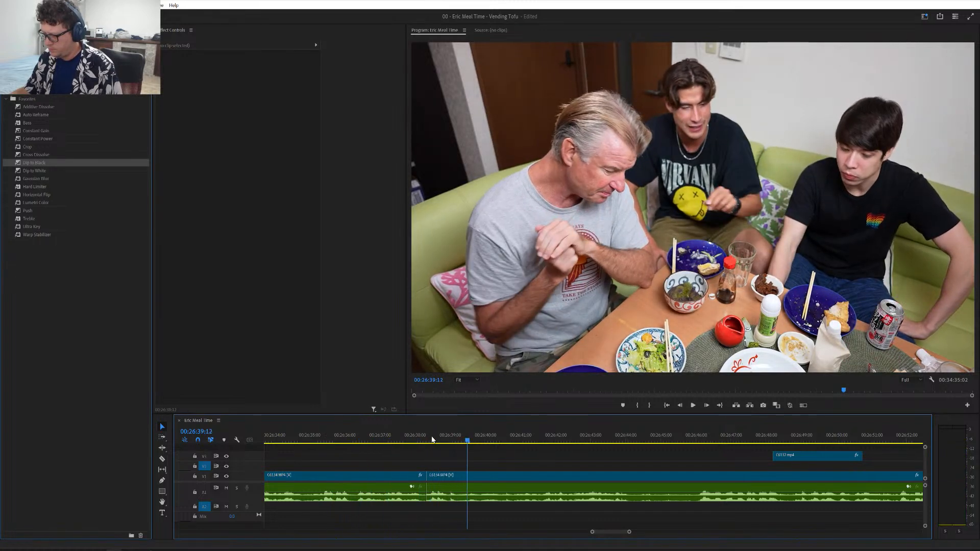
- Split C0134.MP4 at 00:26:39:06 and at about 00:26:33, and cover the section between these cuts with C0132.mp4 on V2
click(457, 441)
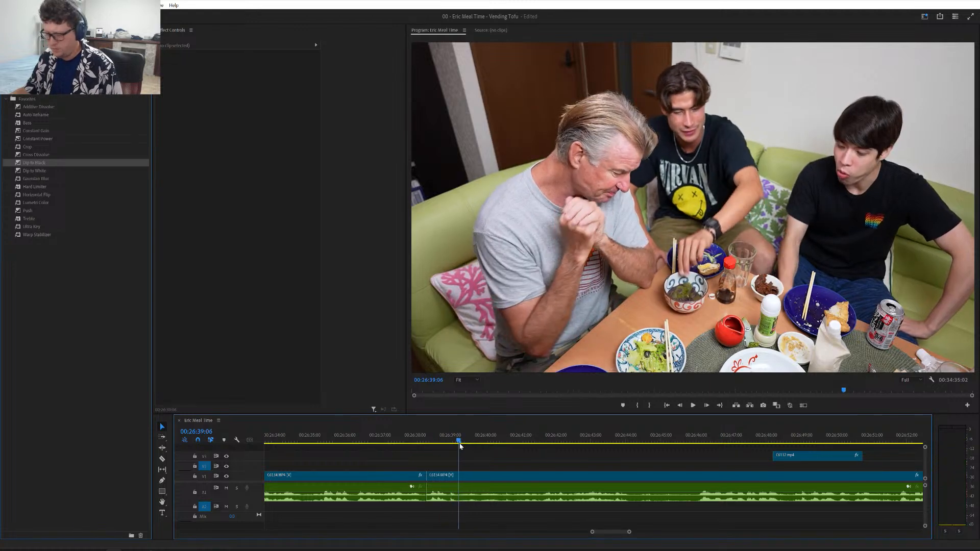
scroll(310, 442, left, 1)
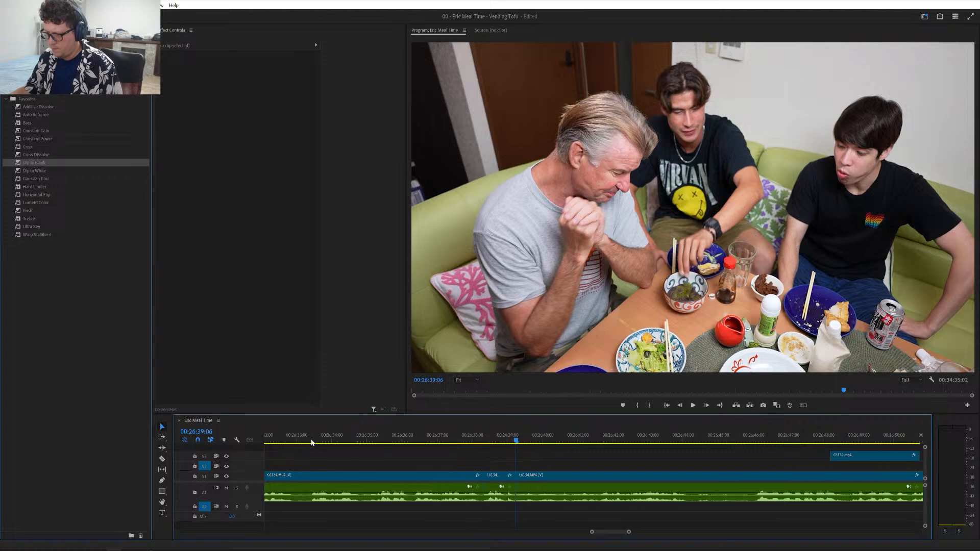
key(space)
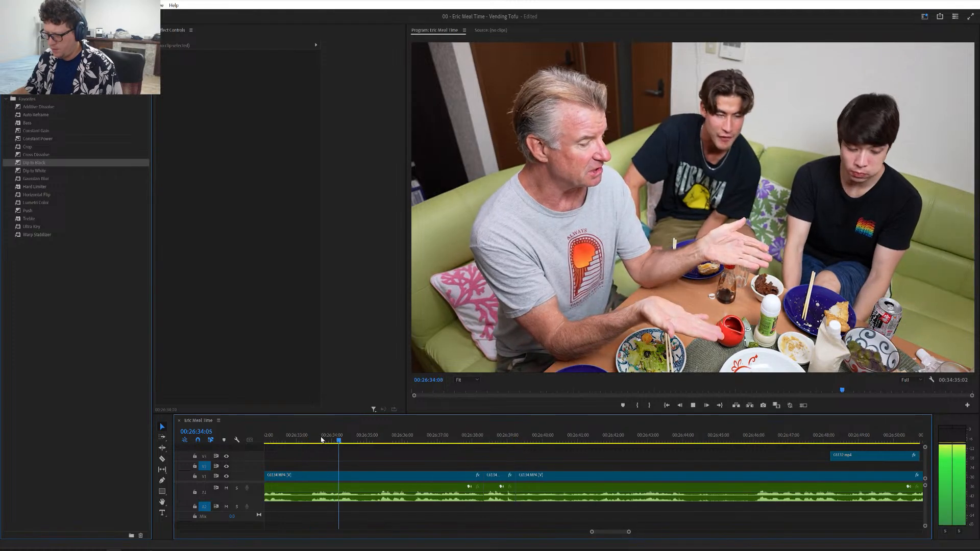
click(321, 440)
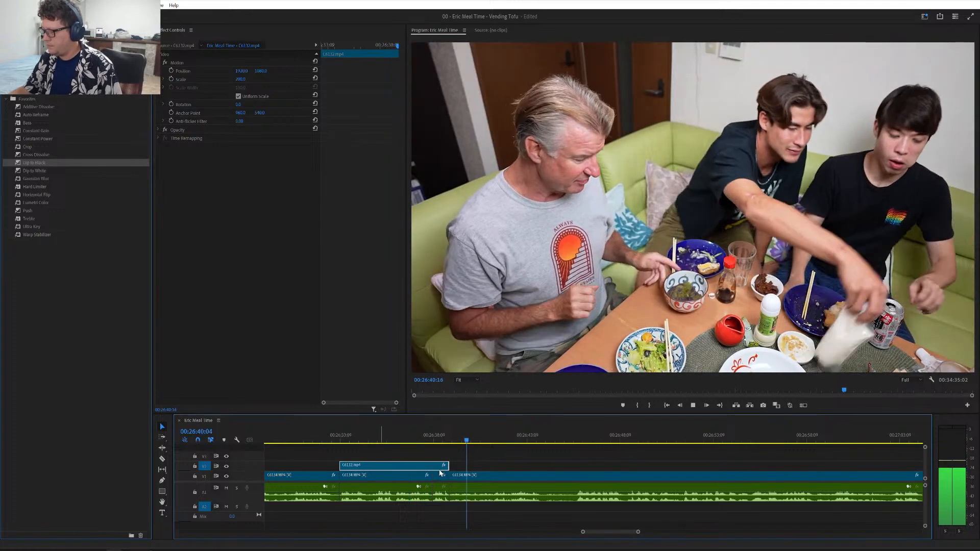
- Play back the footage following the C0132.mp4 overlay up to 00:26:50:06, and return the playhead to 00:26:45:20
scroll(438, 470, down, 4)
scroll(438, 470, down, 1)
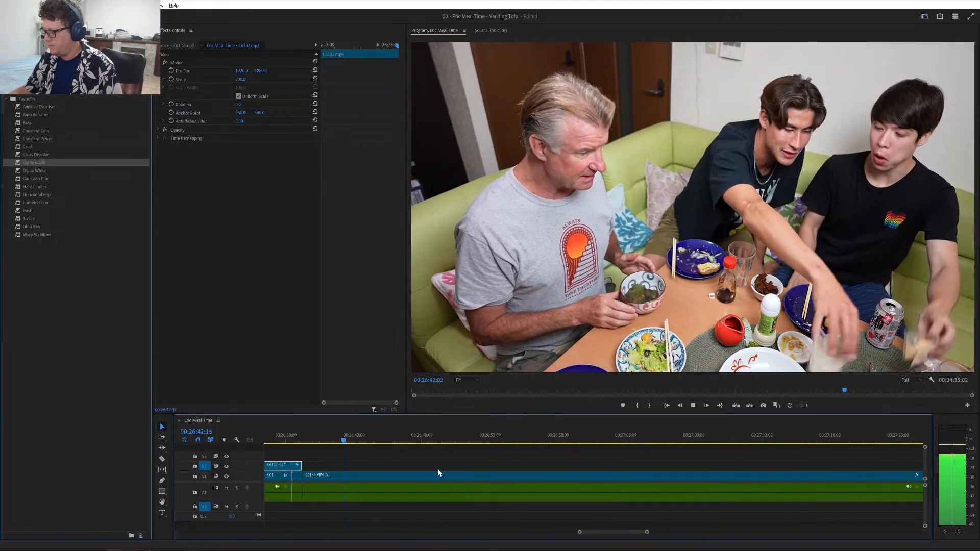
scroll(438, 473, down, 3)
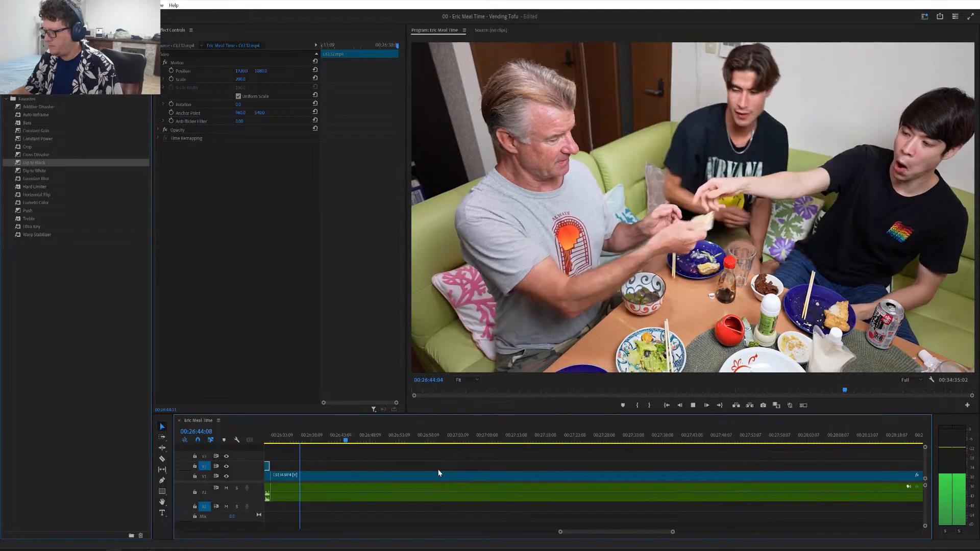
scroll(438, 473, down, 2)
scroll(433, 473, down, 1)
scroll(389, 474, up, 1)
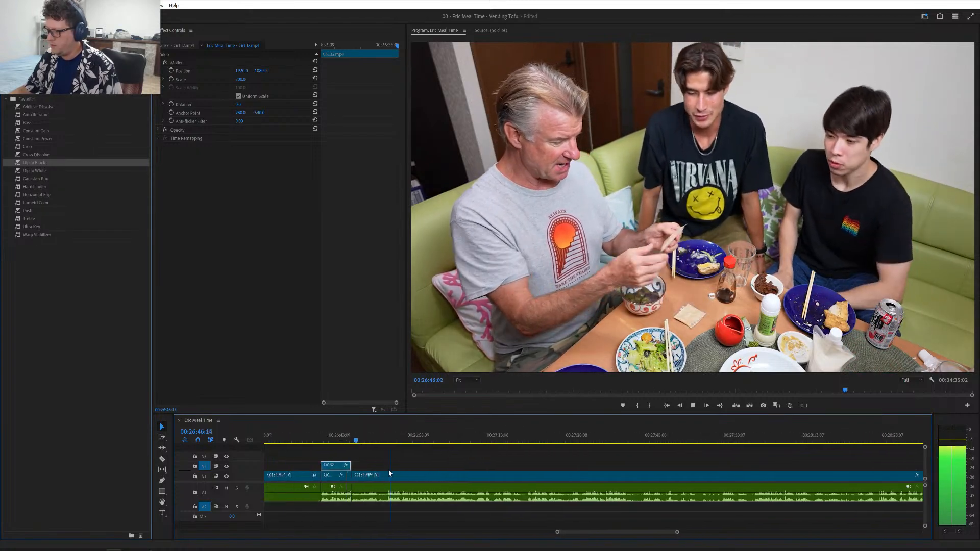
scroll(382, 450, up, 1)
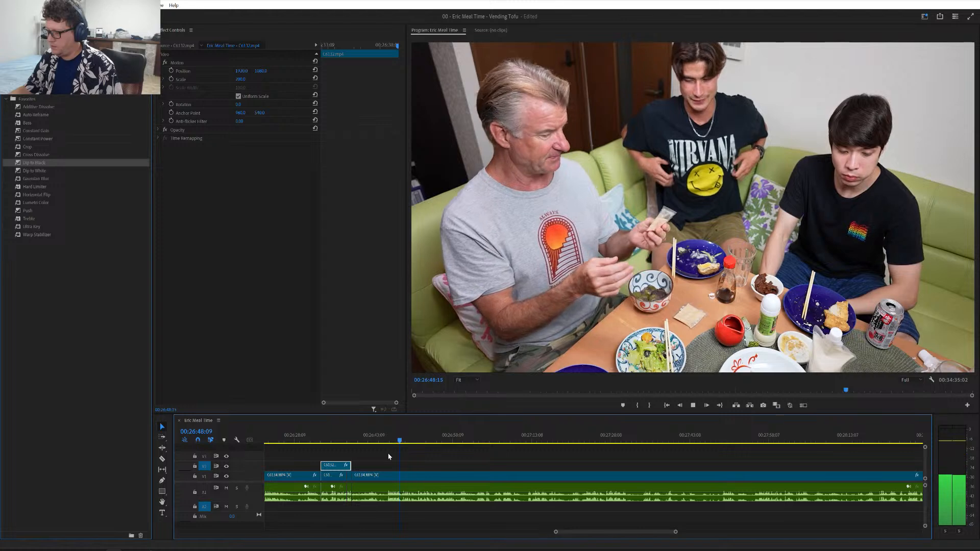
key(space)
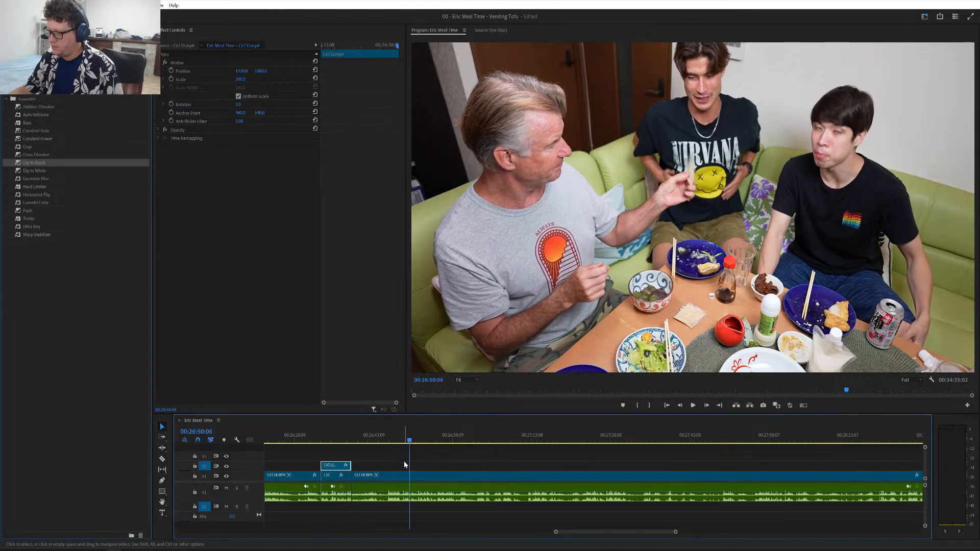
scroll(406, 462, up, 4)
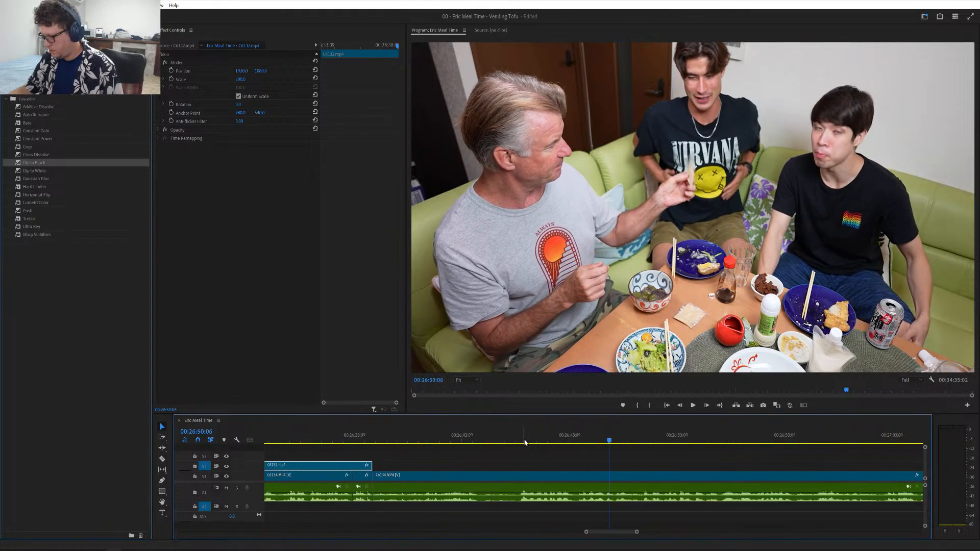
drag(525, 442, 514, 444)
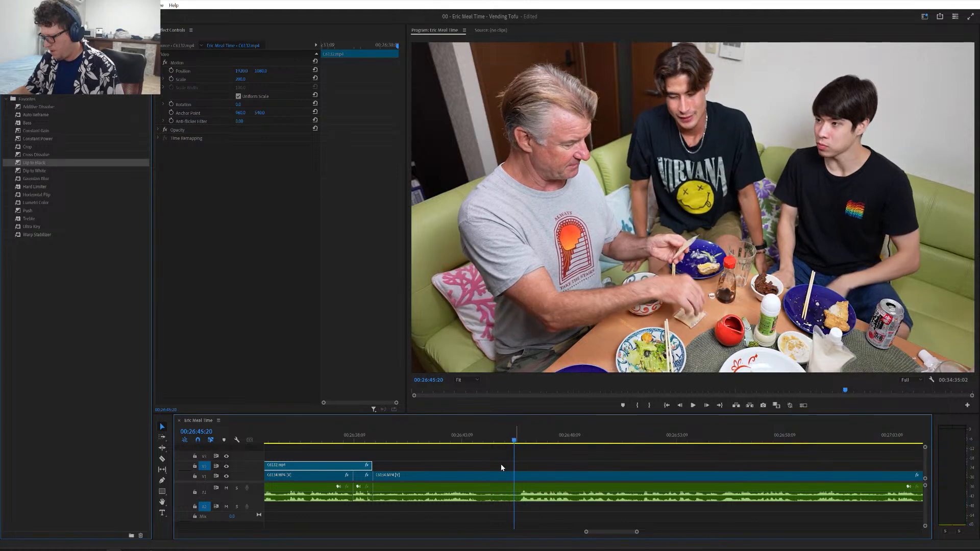
- Split C0134.MP4 at 00:26:45:20 and ripple-trim the footage between the previous cut at 00:26:39:06 and this point
key(ctrl+k)
click(494, 476)
key(q)
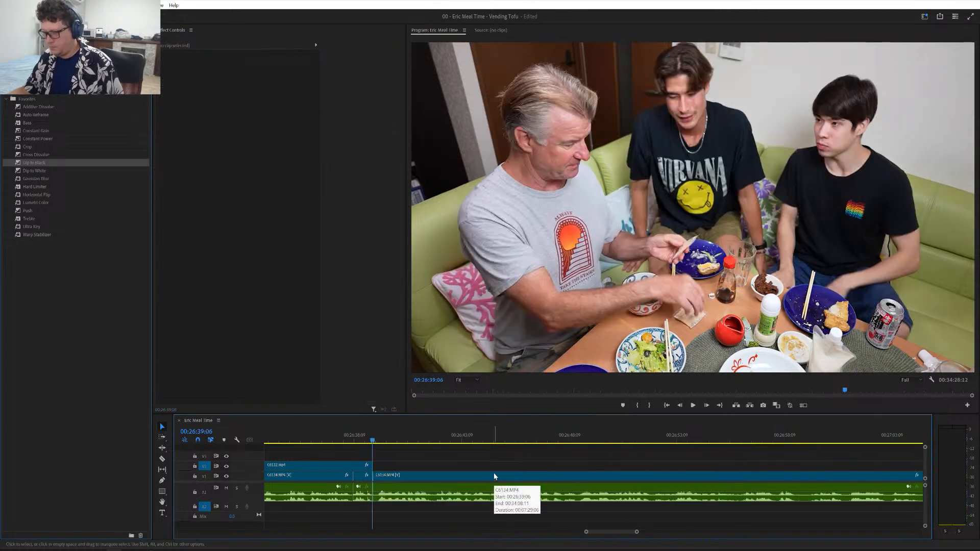
- Play back the table footage from the cut at 00:26:39:06 to about 00:28:50, looking for sections to remove
key(space)
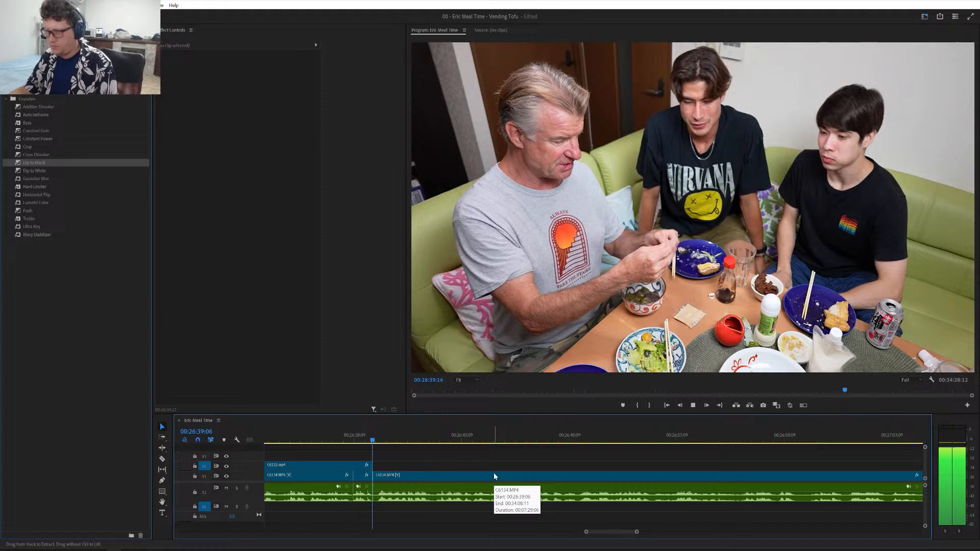
scroll(499, 478, down, 5)
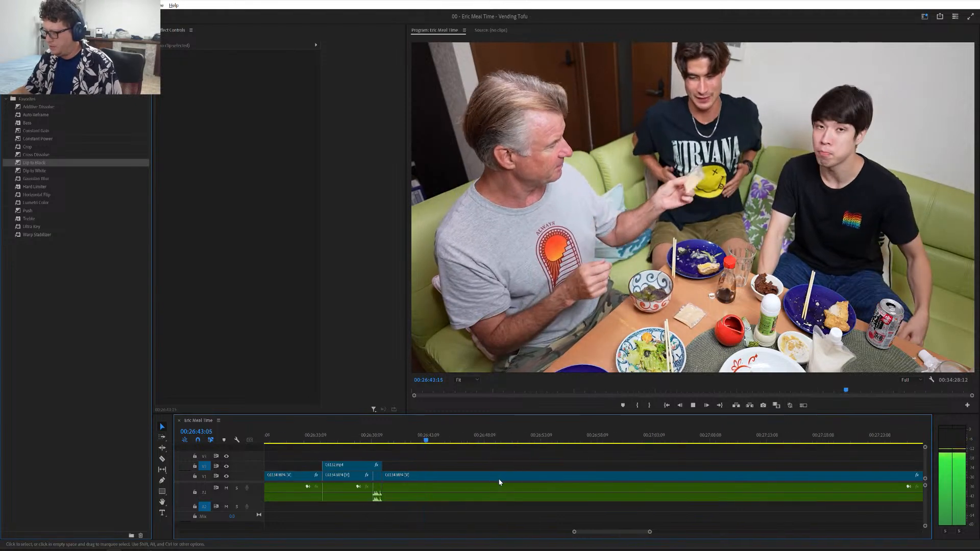
scroll(499, 482, down, 3)
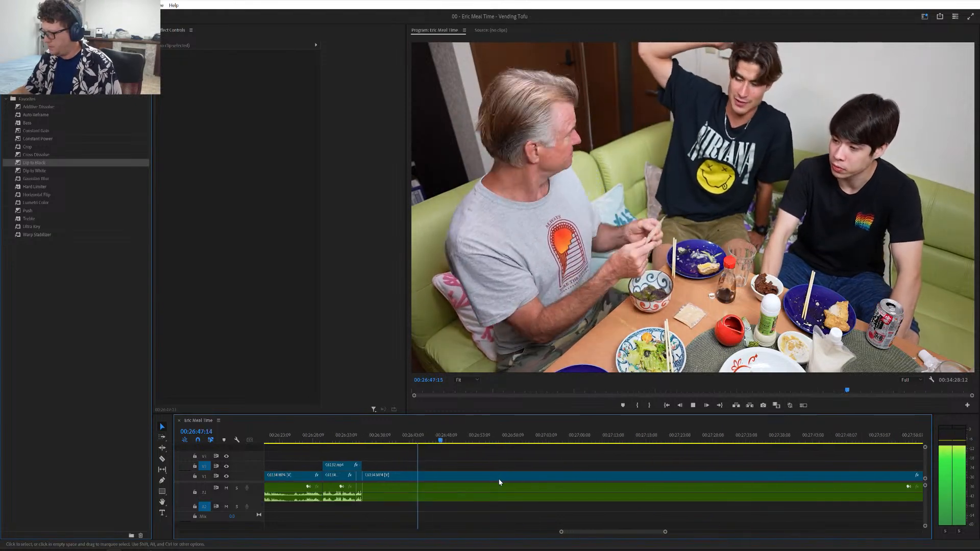
scroll(499, 483, down, 3)
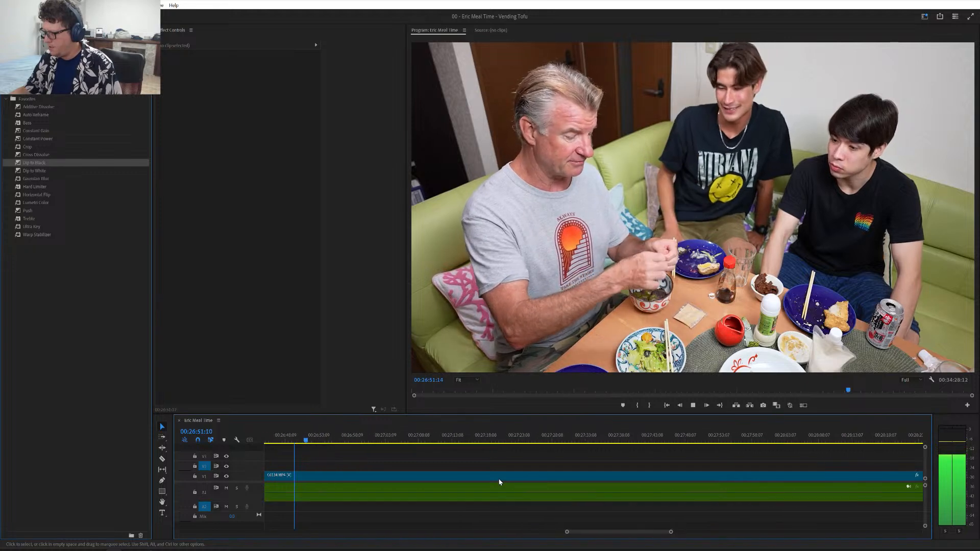
scroll(499, 482, down, 3)
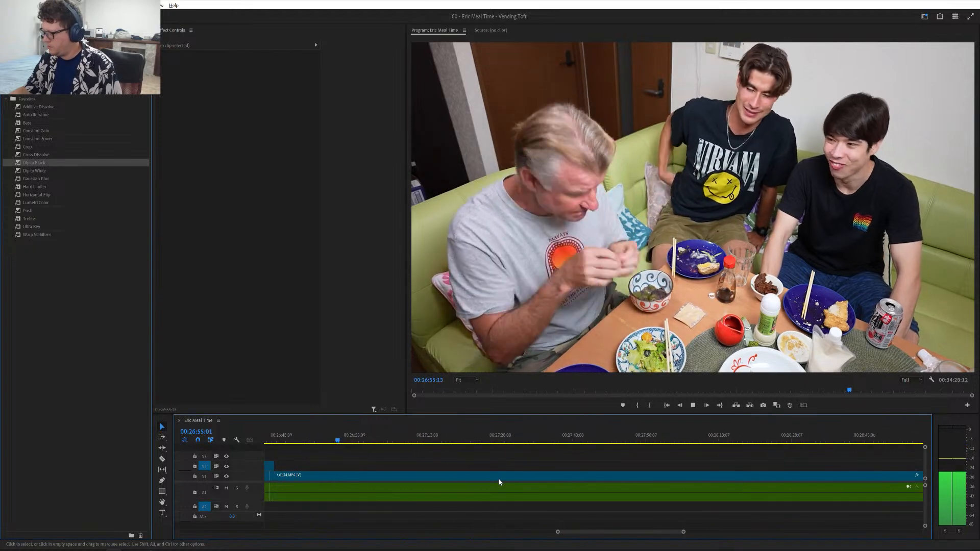
scroll(500, 482, down, 3)
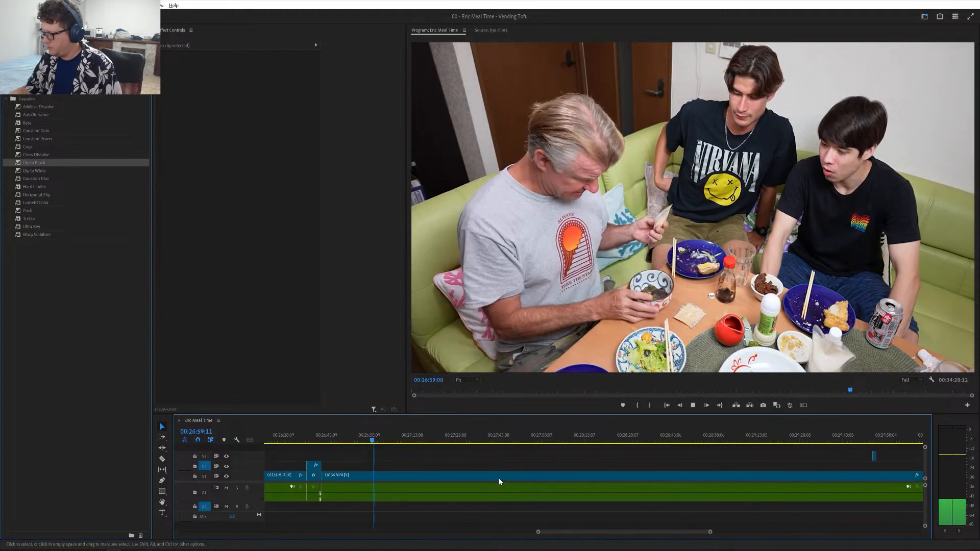
scroll(499, 481, up, 1)
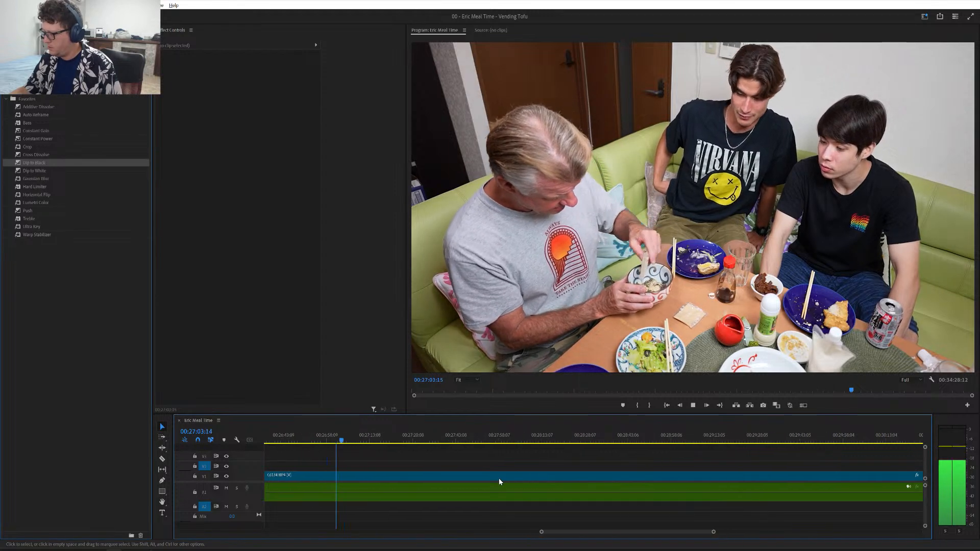
scroll(499, 482, down, 2)
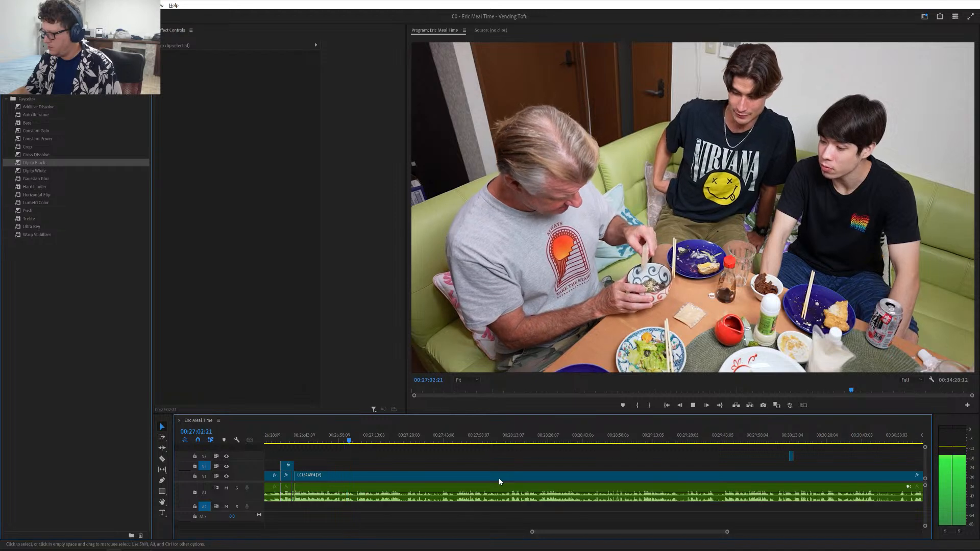
scroll(499, 482, up, 2)
scroll(498, 479, down, 2)
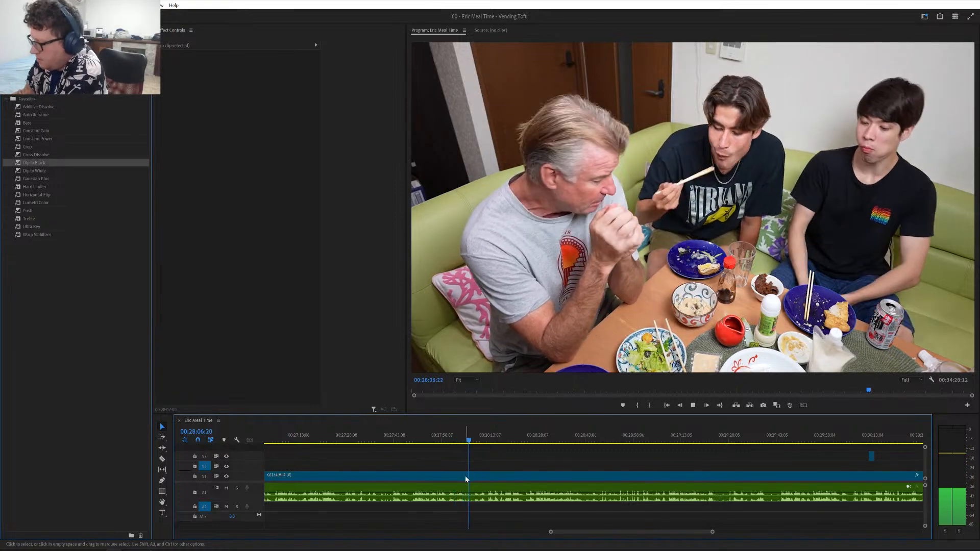
scroll(462, 465, down, 3)
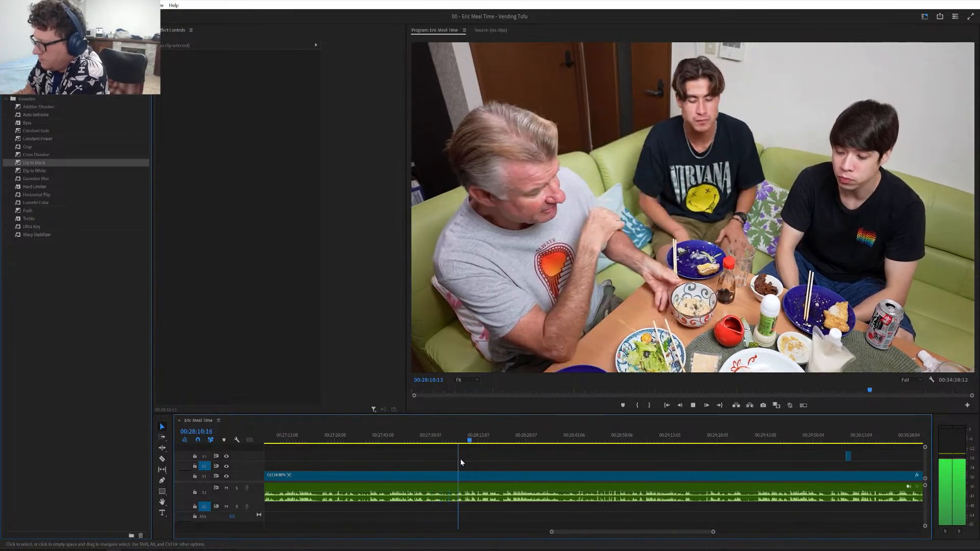
scroll(461, 462, down, 1)
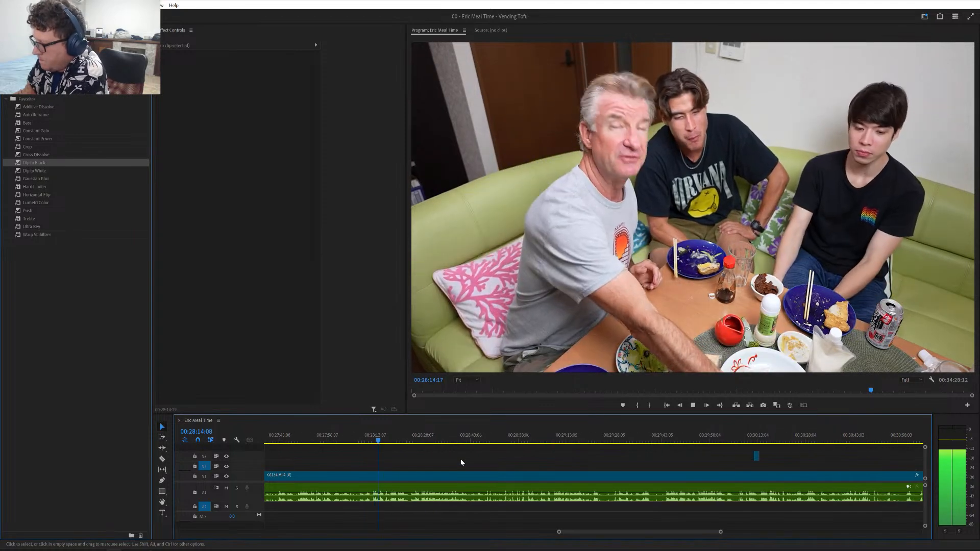
scroll(461, 461, down, 2)
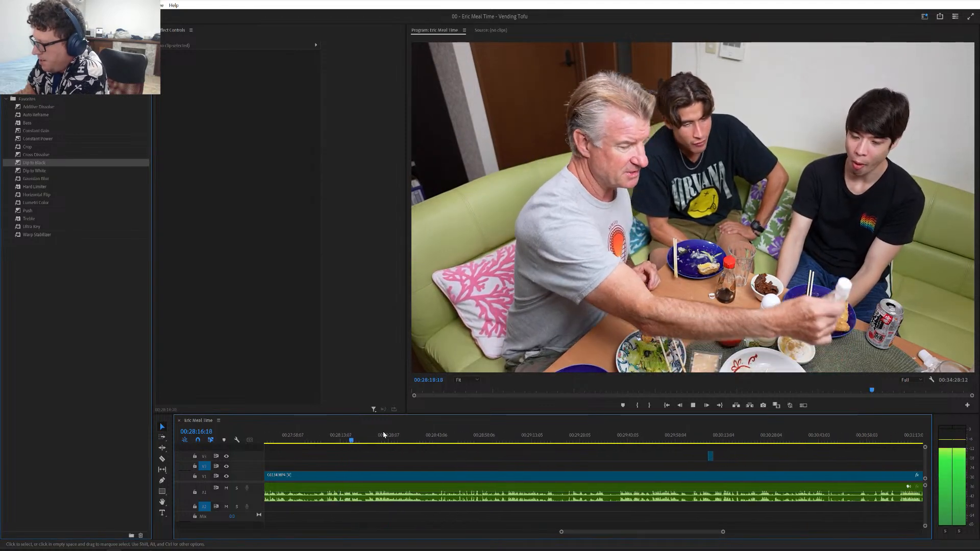
scroll(375, 430, down, 1)
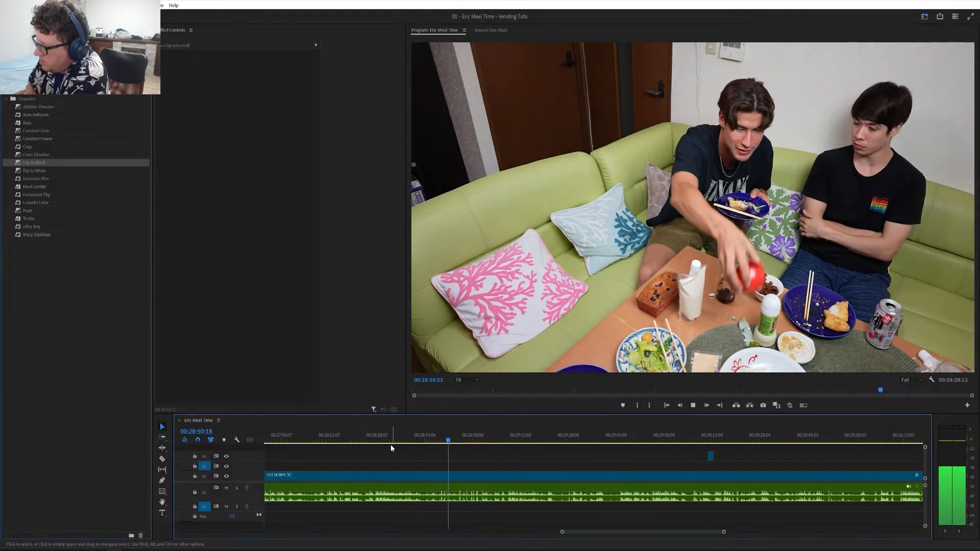
- Replay the footage from about 00:28:09 and split C0134.MP4 at 00:28:16:11
click(361, 440)
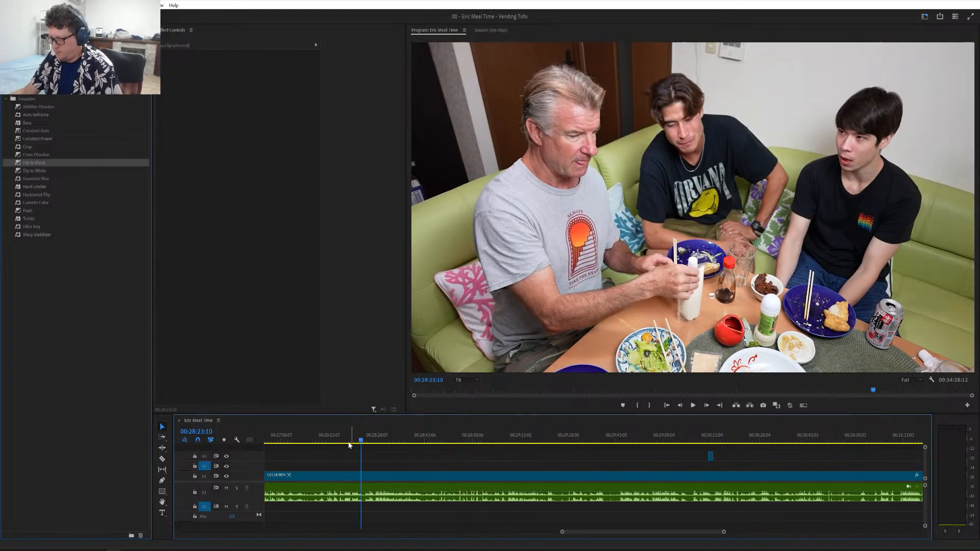
click(316, 440)
key(space)
scroll(346, 464, up, 3)
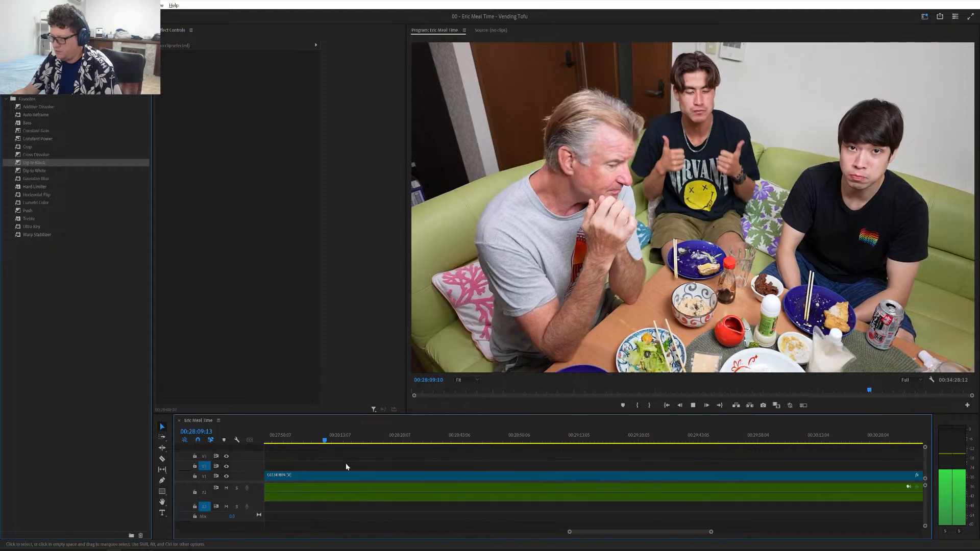
scroll(379, 462, up, 2)
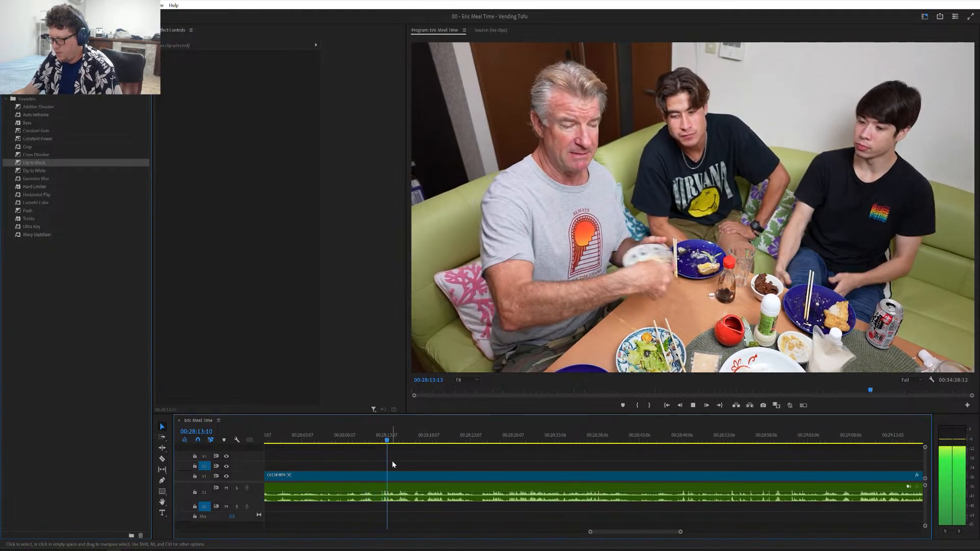
scroll(393, 465, down, 3)
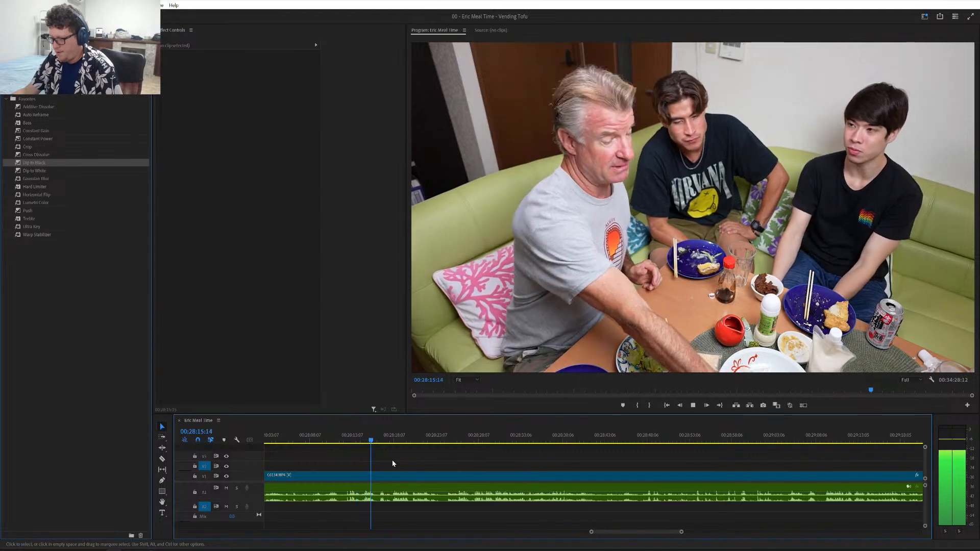
key(space)
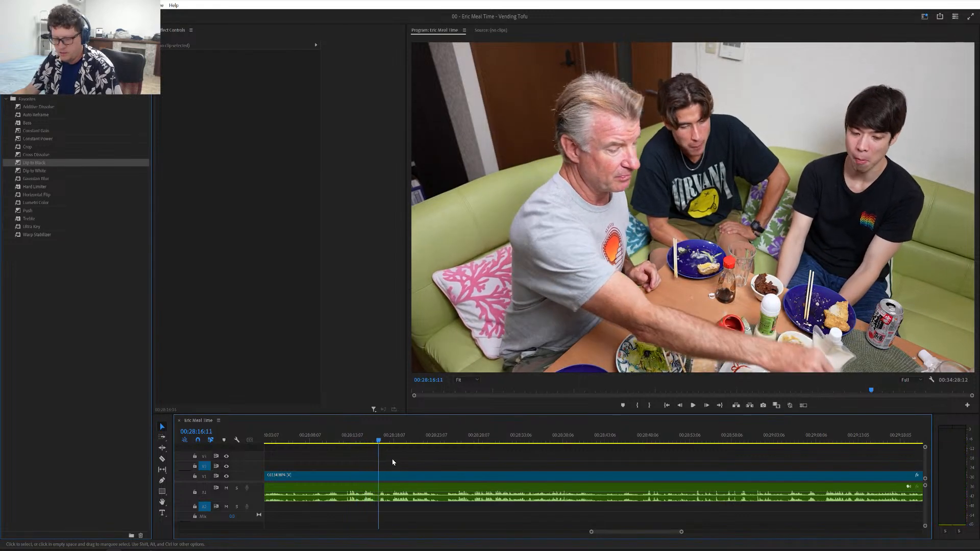
key(ctrl+k)
- Play the footage further on to find where the unneeded section ends, and split C0134.MP4 at 00:29:04:18
key(minus)
key(minus)
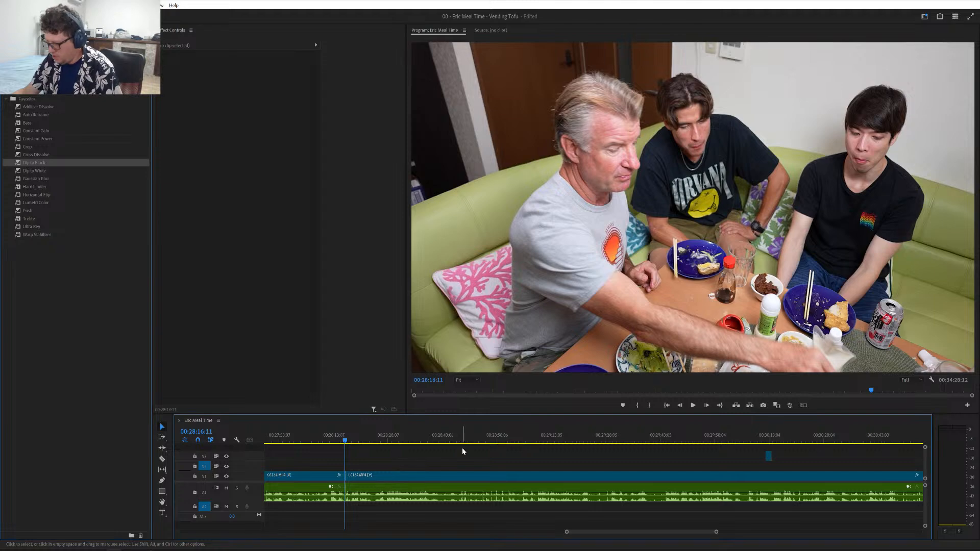
drag(527, 444, 505, 461)
key(space)
key(equal)
key(equal)
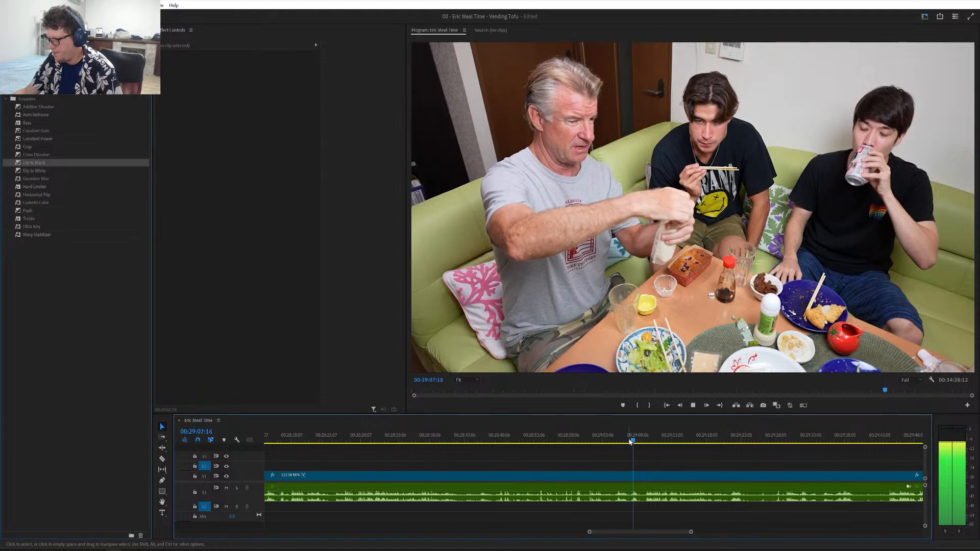
click(625, 442)
drag(625, 442, 614, 446)
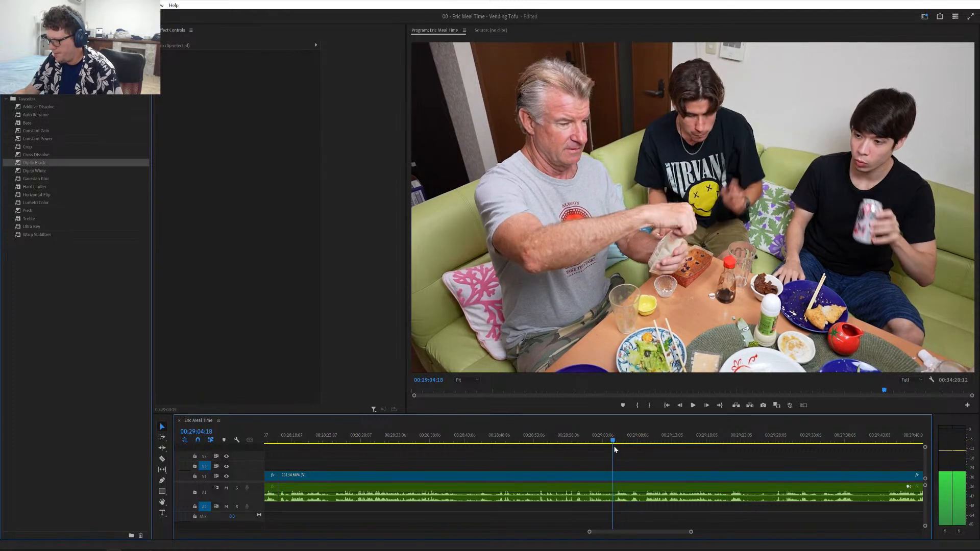
key(ctrl+k)
- Ripple-delete the C0134.MP4 section between the cuts at 00:28:16:11 and 00:29:04:18, and save the project
scroll(611, 459, down, 4)
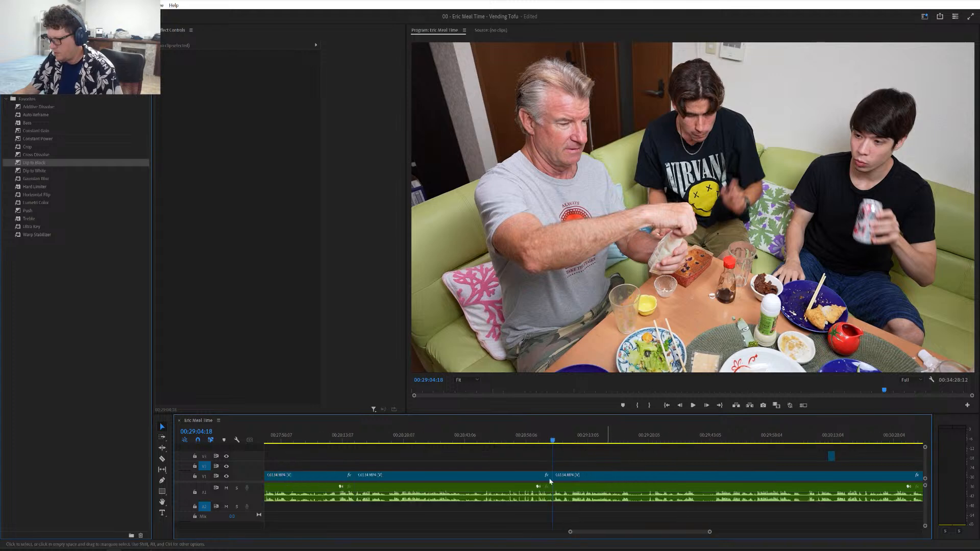
click(515, 480)
key(shift+Delete)
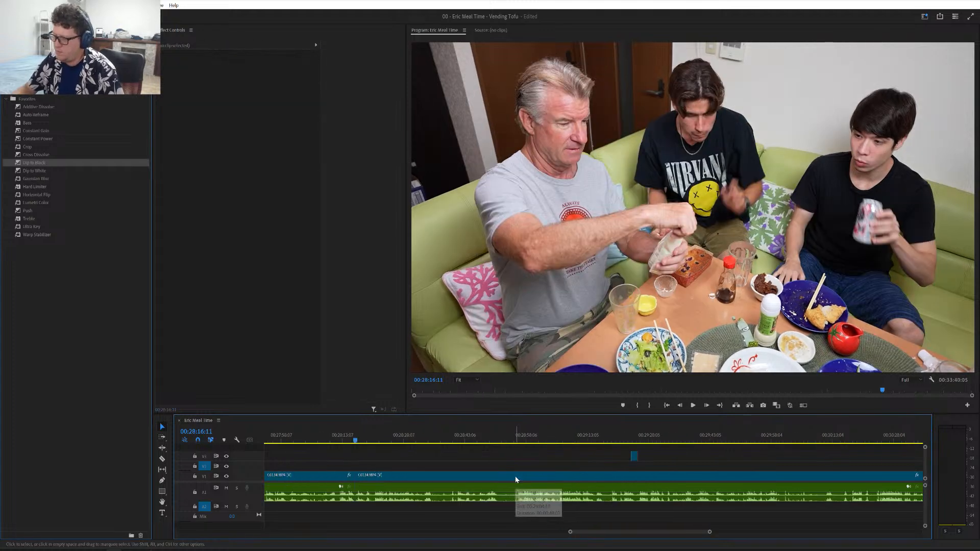
key(Up)
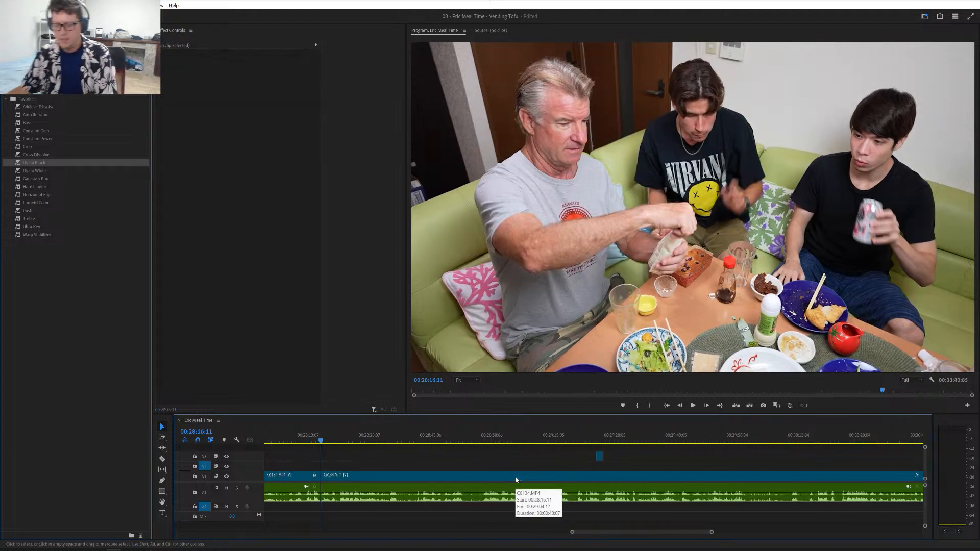
scroll(516, 479, down, 2)
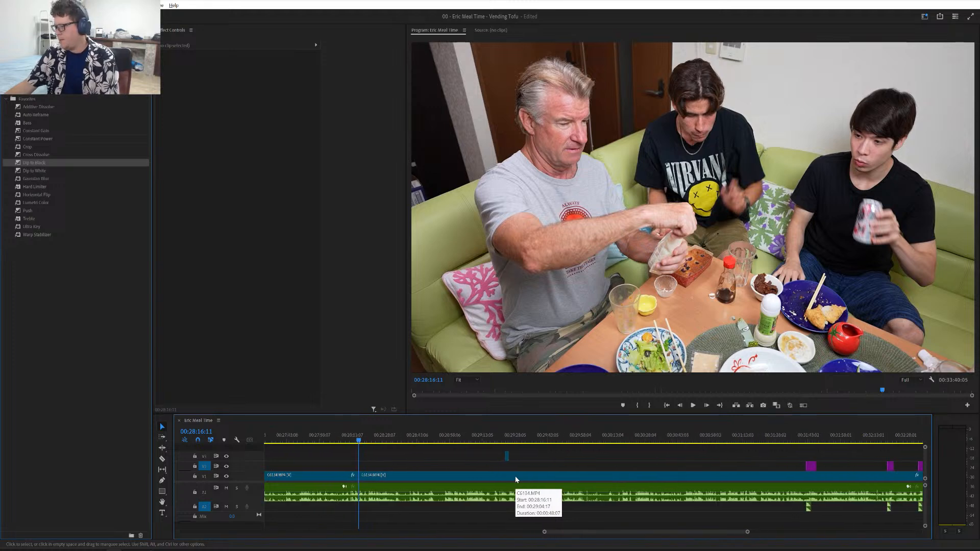
scroll(516, 480, up, 3)
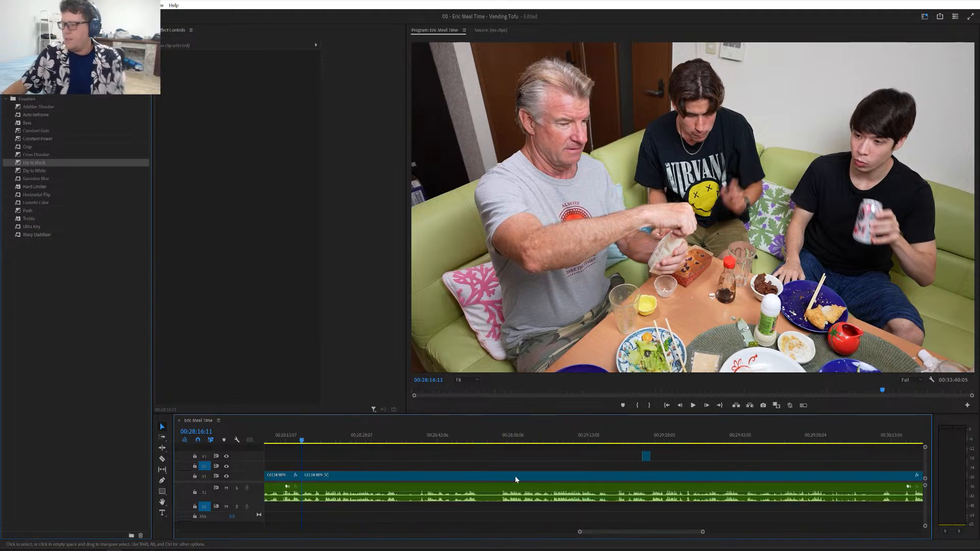
key(ctrl+s)
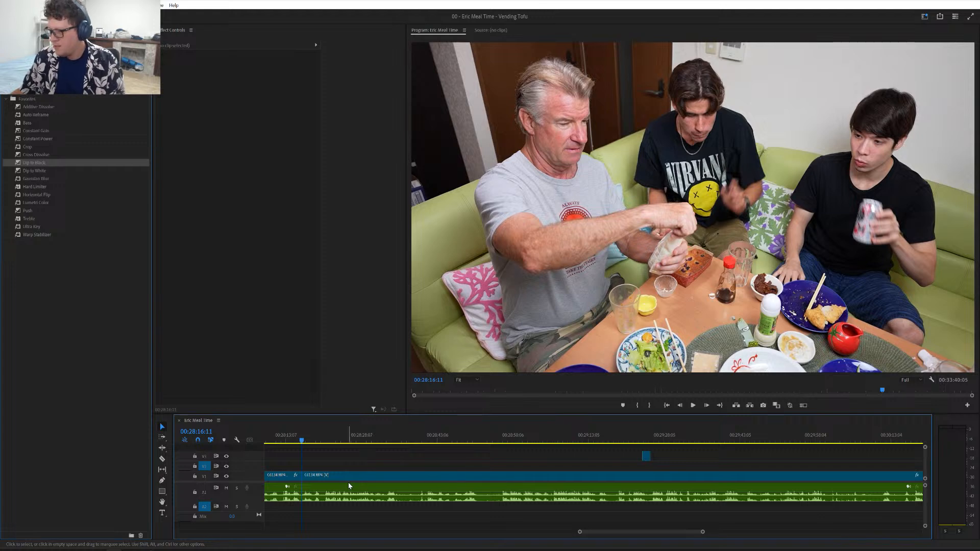
- Play back the footage from 00:28:13:19 across the new cut up to 00:29:28:07
scroll(349, 485, down, 1)
click(277, 437)
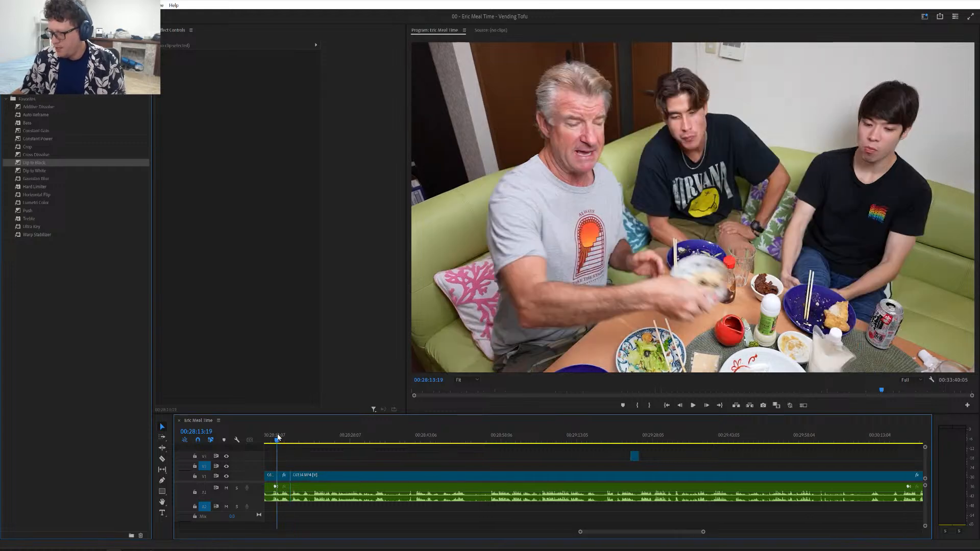
key(space)
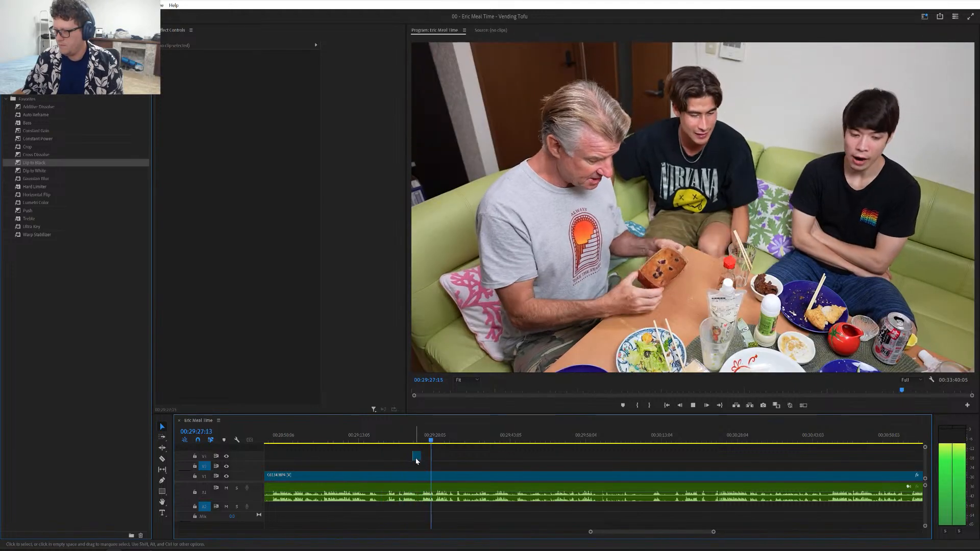
key(space)
- Move the small C0132.mp4 overlay clip on V3 further along the sequence to about 00:29:39
drag(420, 458, 498, 460)
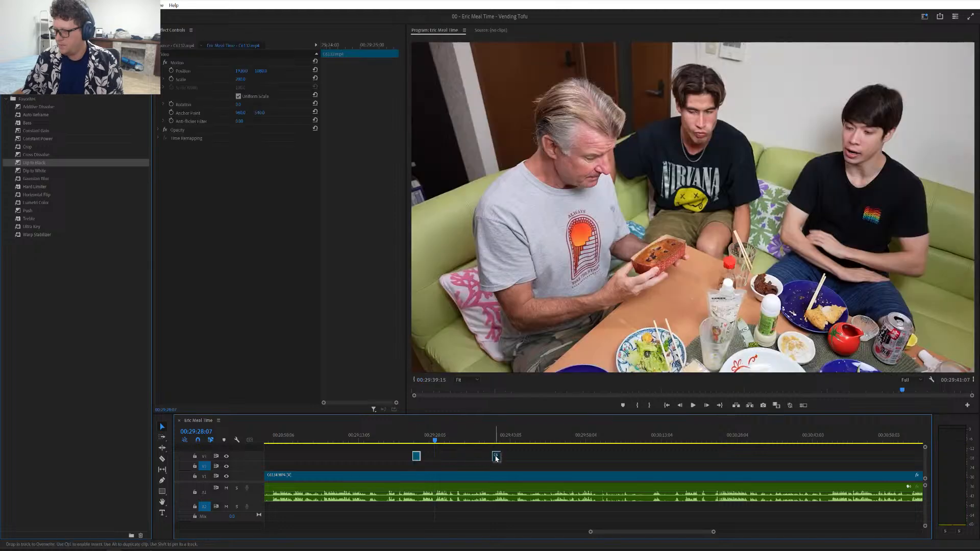
scroll(444, 462, up, 2)
scroll(444, 459, up, 3)
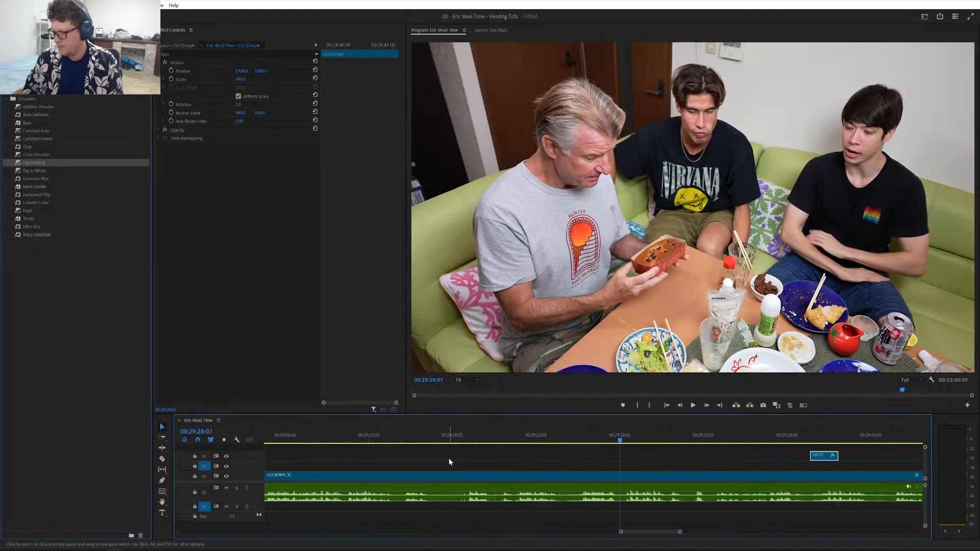
- Replay the footage from 00:29:18:16 and split C0134.MP4 at 00:29:20:17
click(412, 438)
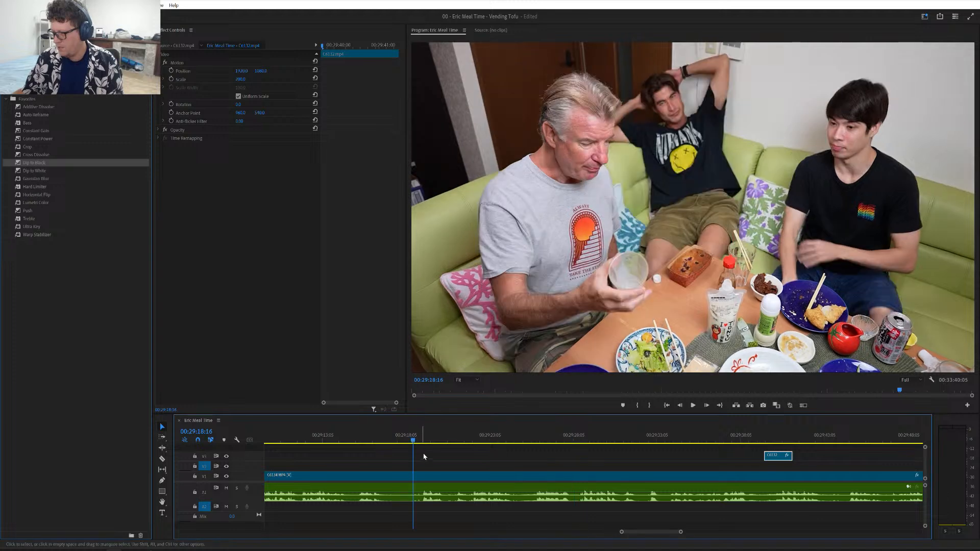
scroll(424, 456, down, 2)
key(space)
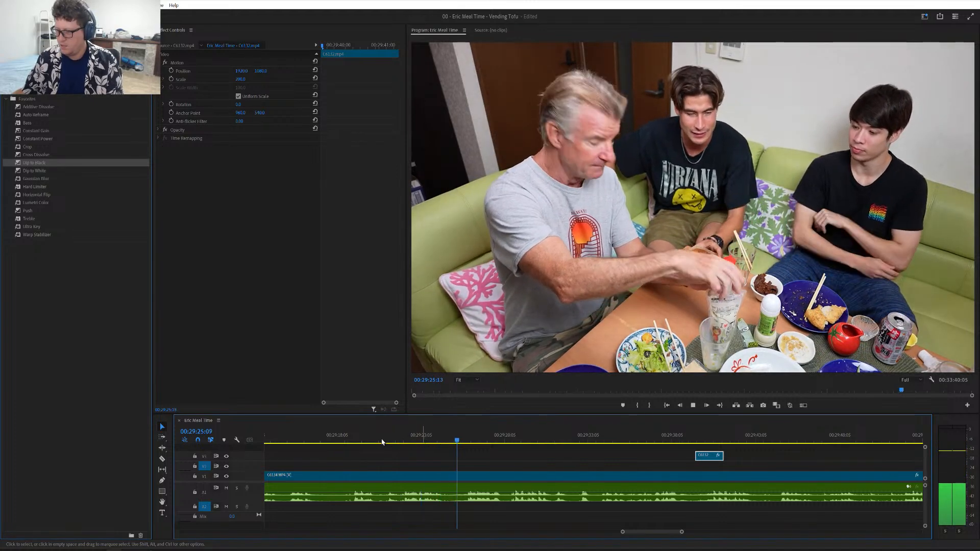
drag(361, 443, 380, 446)
key(ctrl+k)
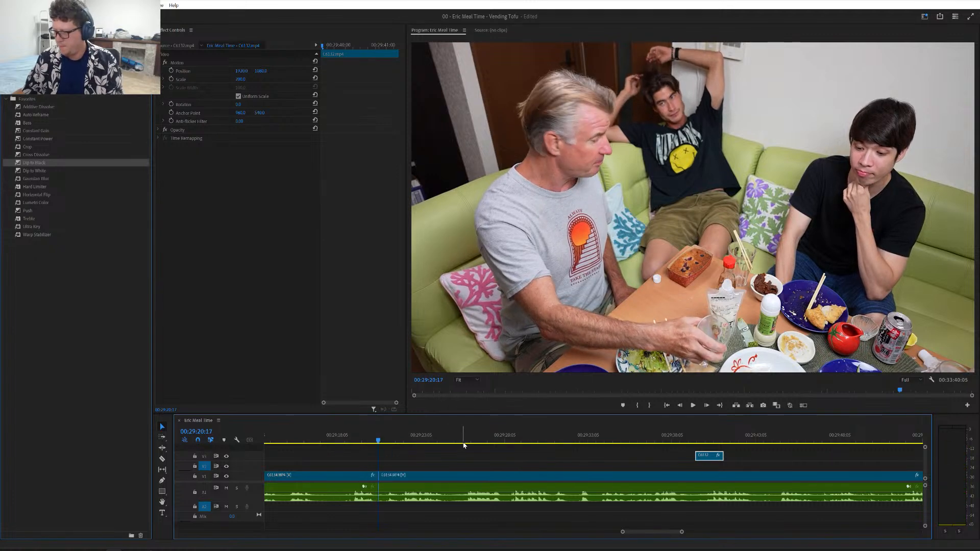
- Play the footage from 00:29:20:17 through the start of the C0132.mp4 overlay and split C0134.MP4 at 00:29:35:13
click(462, 443)
scroll(462, 443, right, 4)
key(space)
scroll(434, 453, right, 2)
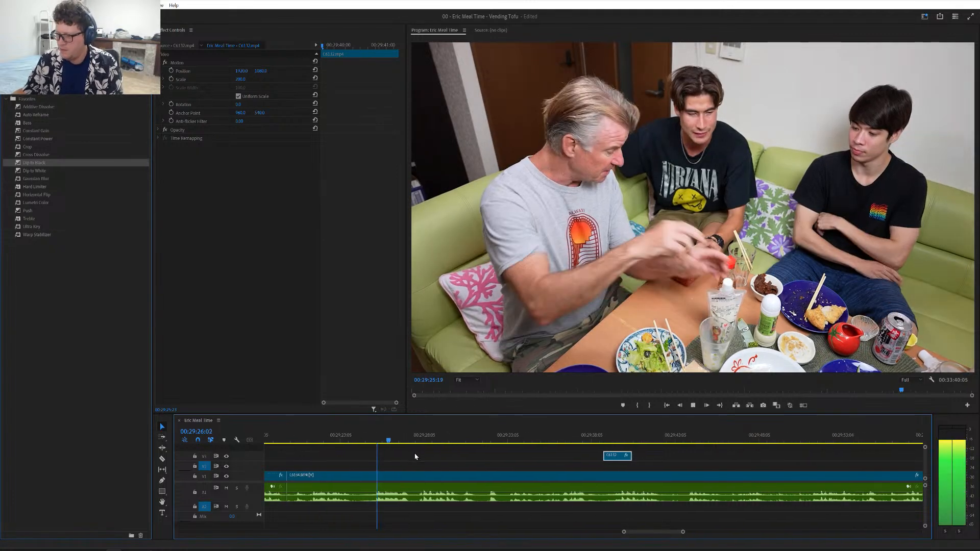
scroll(405, 451, left, 1)
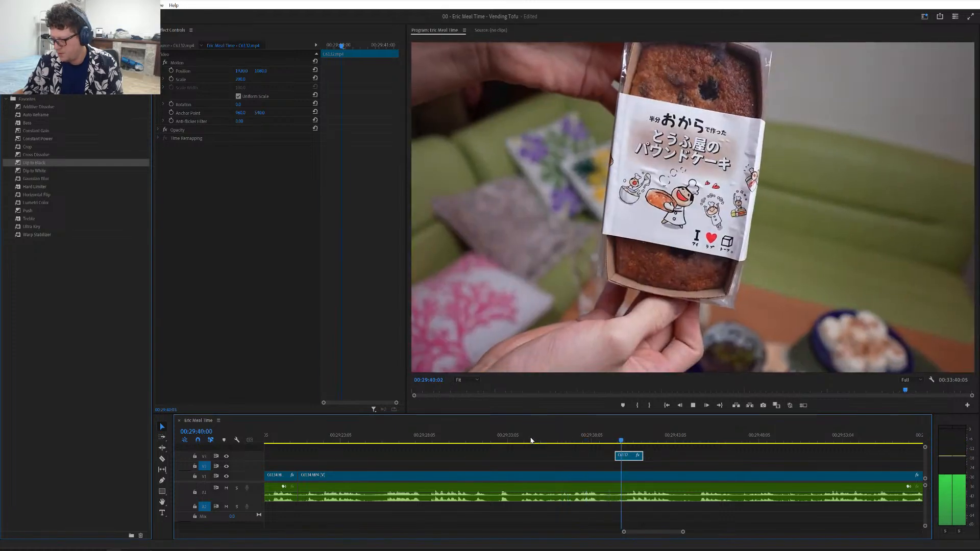
key(space)
drag(527, 442, 548, 445)
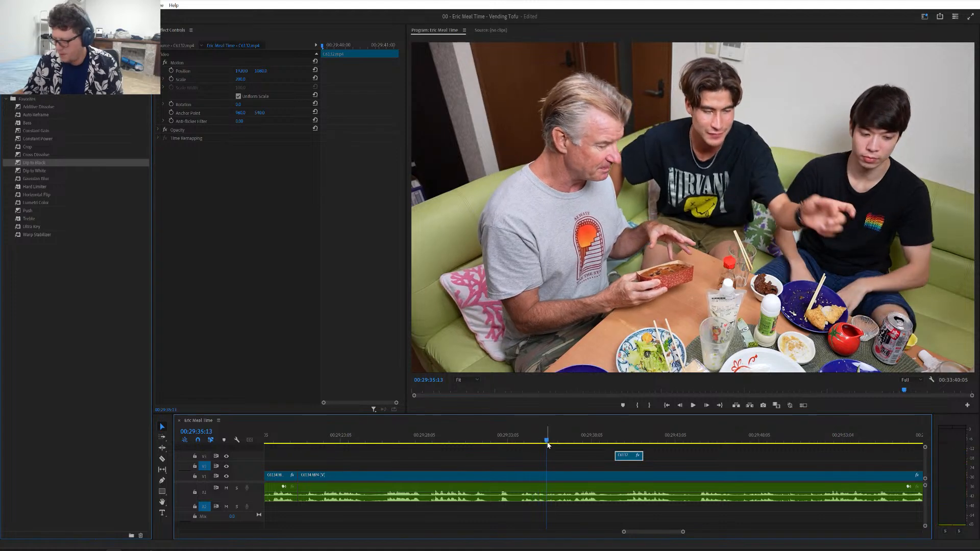
key(ctrl+k)
scroll(506, 453, up, 3)
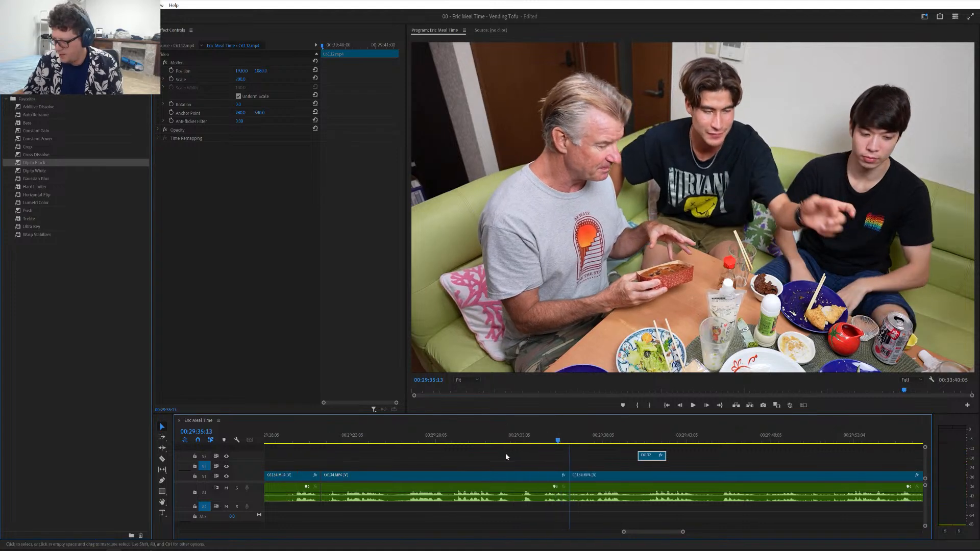
- Split C0134.MP4 at 00:29:25:20 and ripple-delete the section between the cut at 00:29:20:17 and this one
click(371, 442)
key(space)
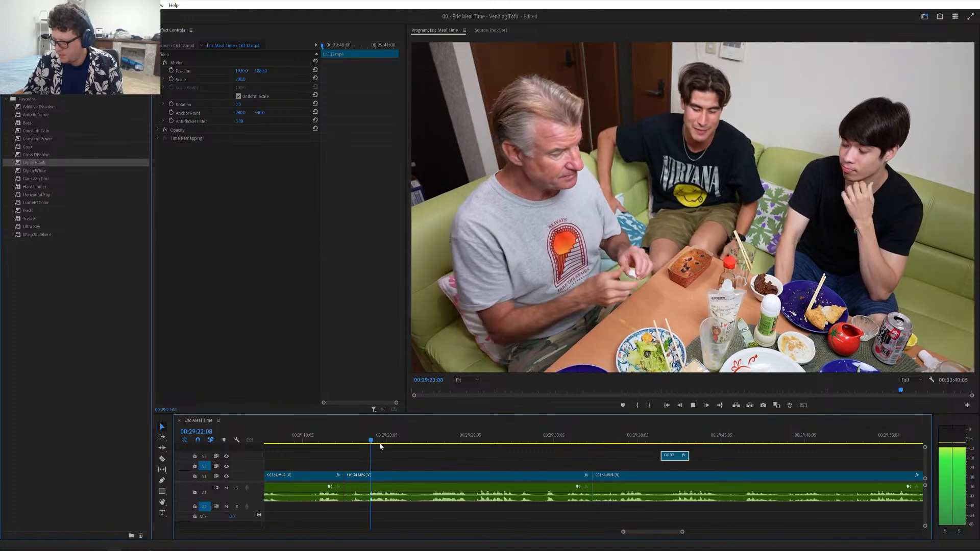
click(422, 442)
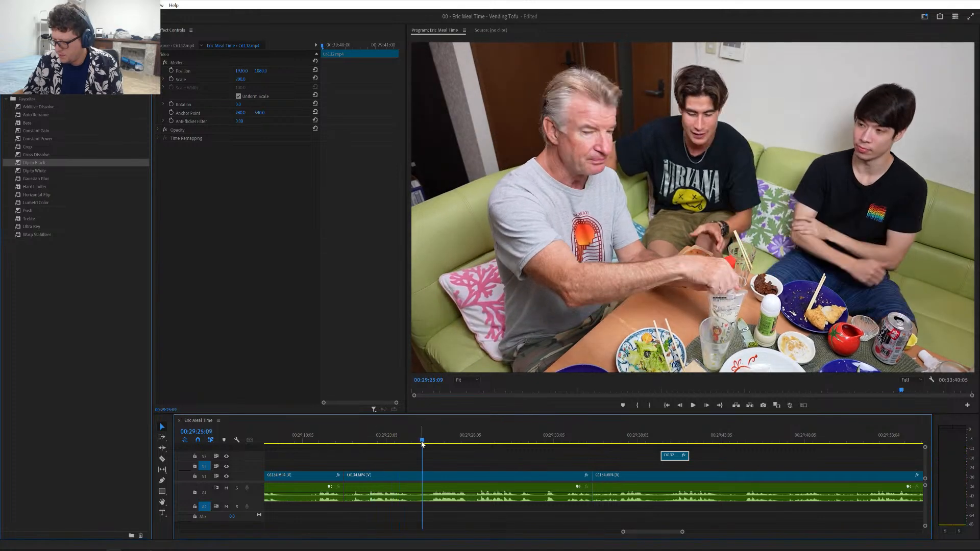
key(space)
key(space)
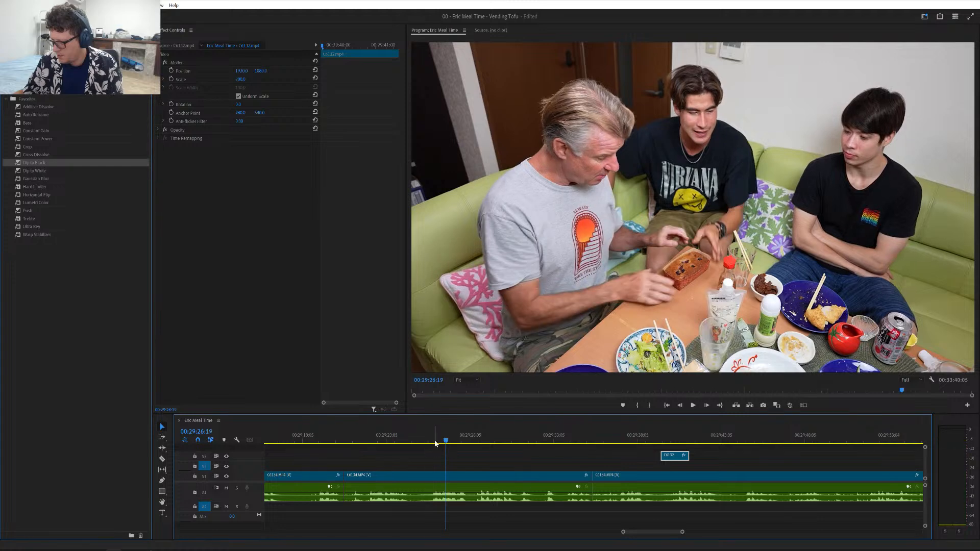
drag(444, 442, 431, 448)
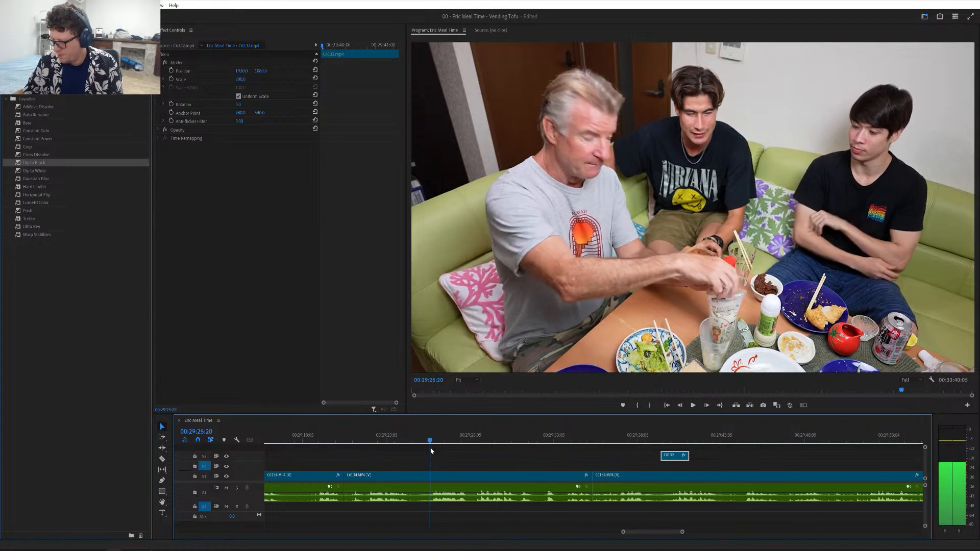
key(ctrl+k)
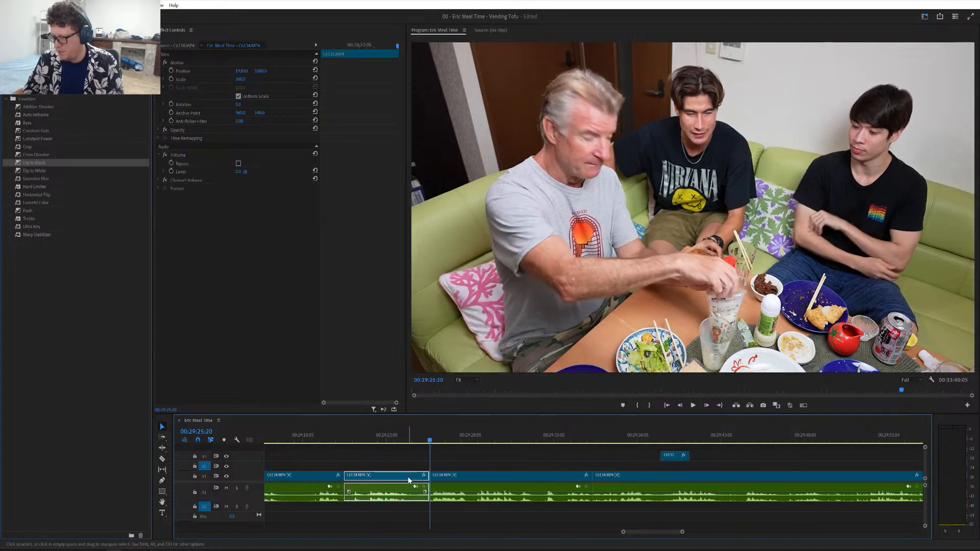
key(q)
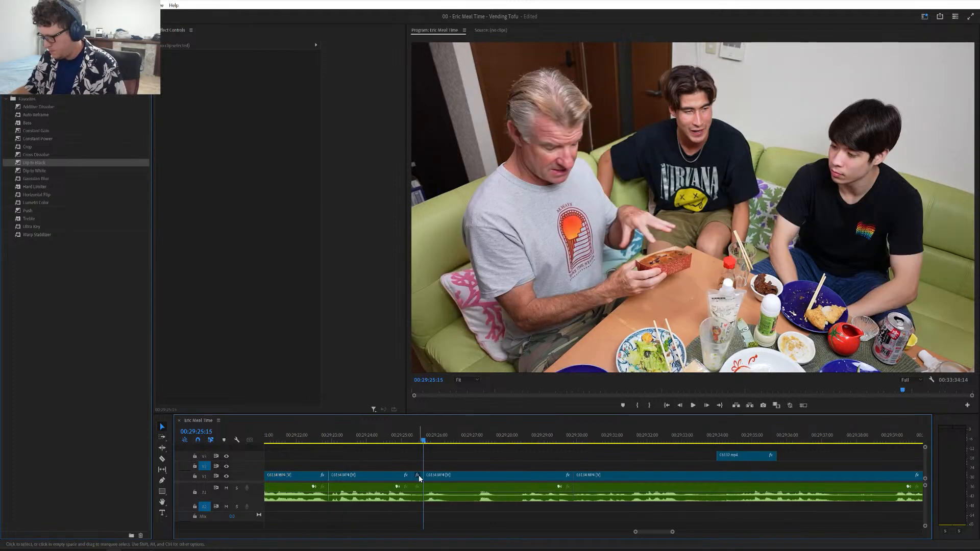
- Ripple-delete the tiny C0134.MP4 fragment between the cuts at 00:29:25:07 and 00:29:25:15
click(418, 476)
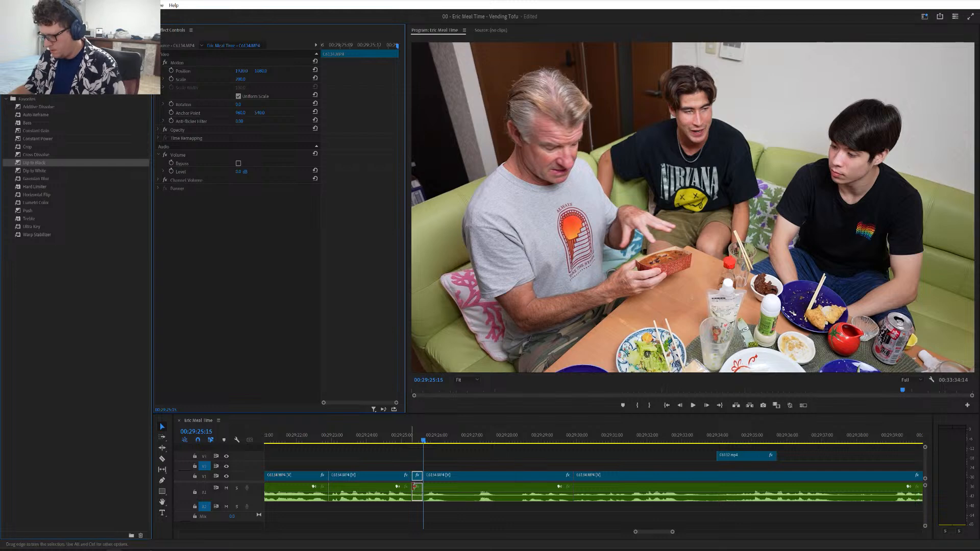
click(418, 492)
key(q)
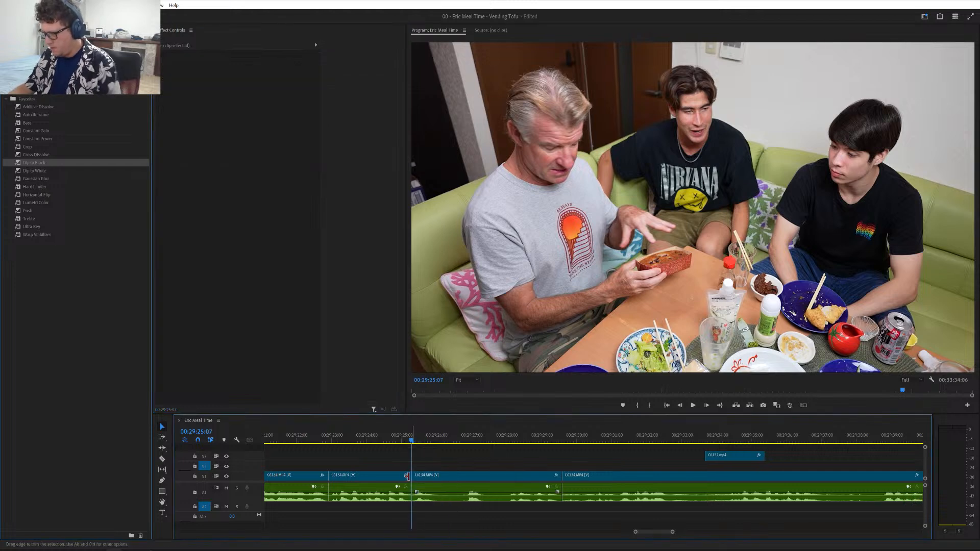
- Split C0134.MP4 at about 00:29:26:03 and at 00:29:26:19, and ripple-delete the section between these cuts
key(space)
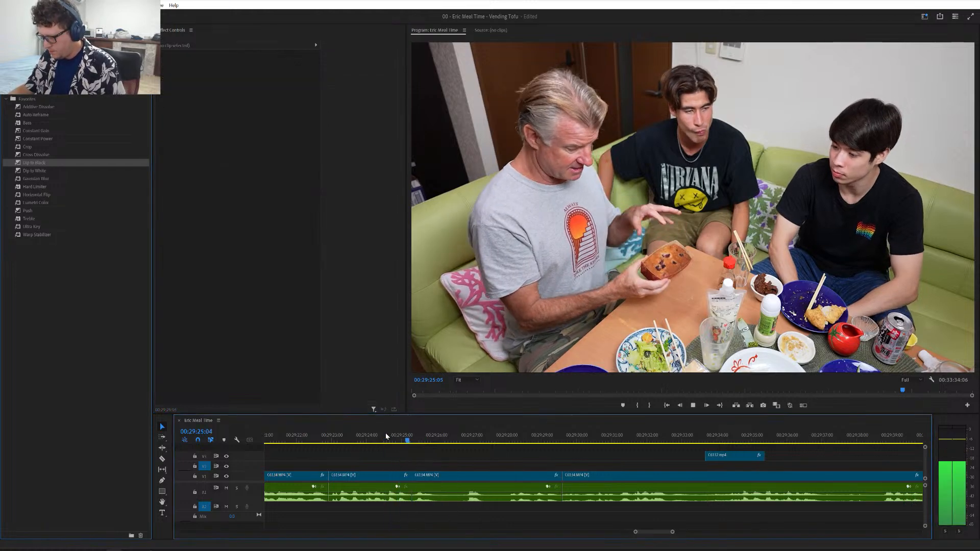
drag(413, 441, 466, 444)
key(ctrl+k)
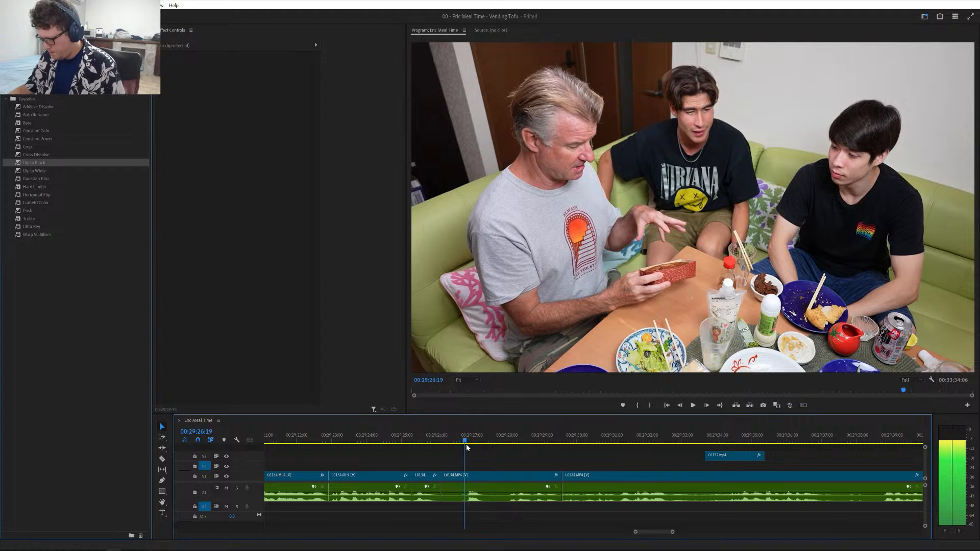
key(ctrl+k)
click(454, 480)
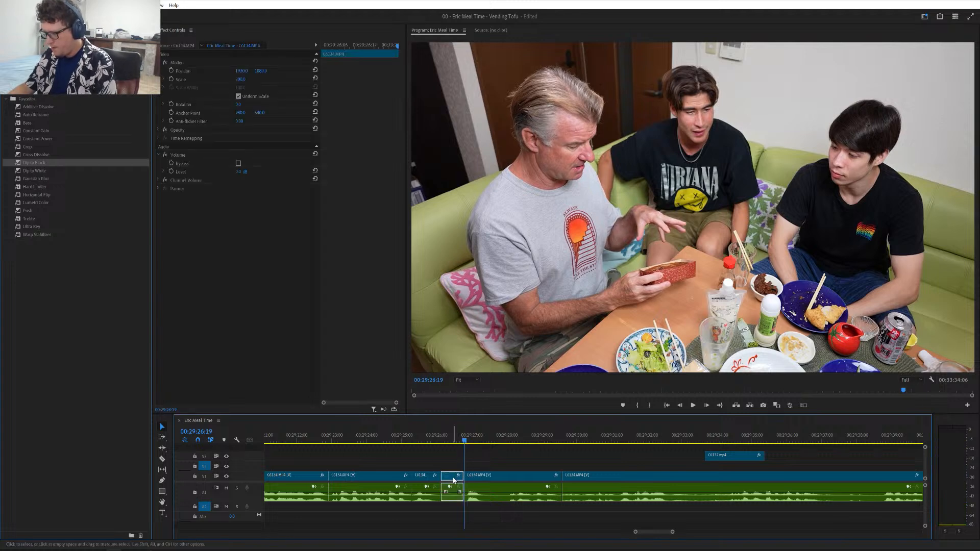
key(shift+Delete)
- Split C0134.MP4 at about 00:29:26:18 and at 00:29:27:09, and ripple-delete the section between these cuts
key(space)
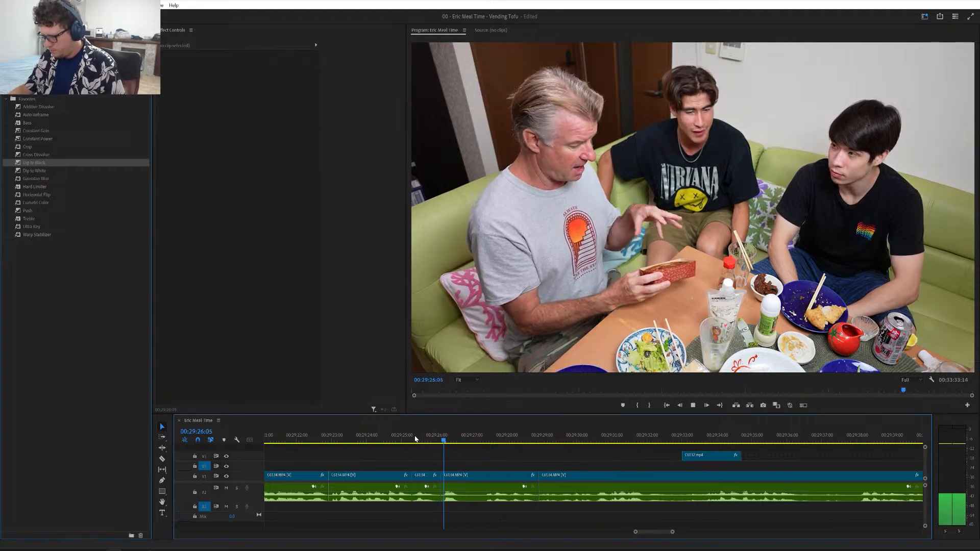
drag(448, 443, 485, 443)
click(478, 473)
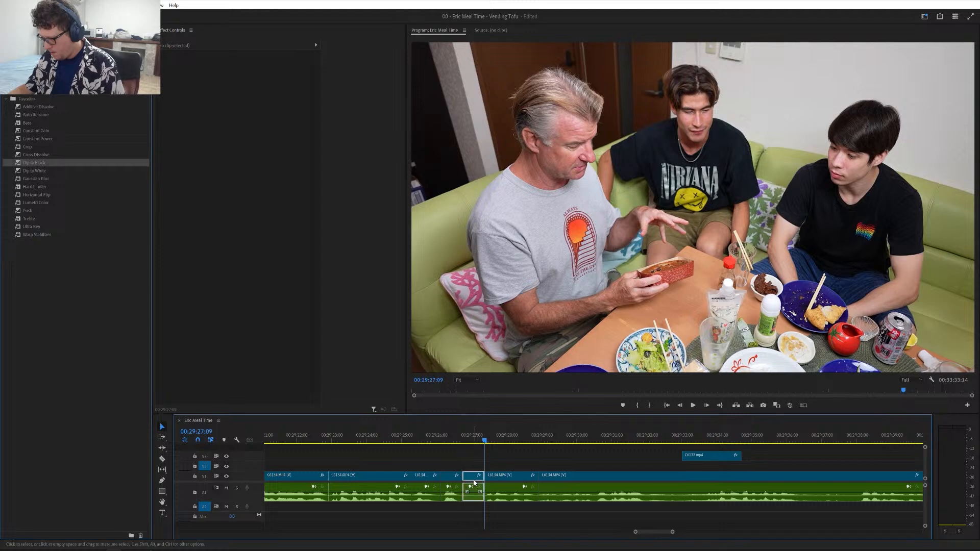
key(q)
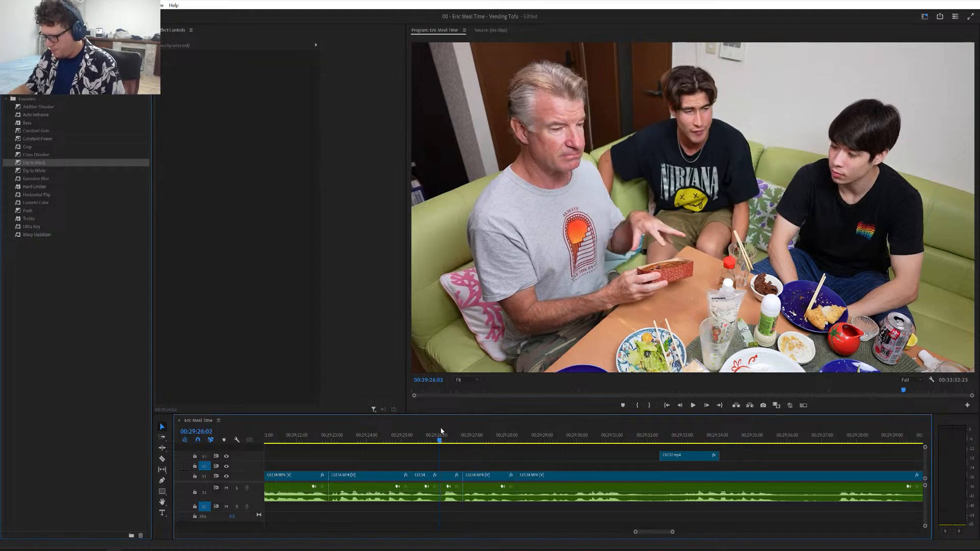
- Review the new cuts, split C0134.MP4 at 00:29:25:23 and ripple-delete the sliver up to the following cut
key(space)
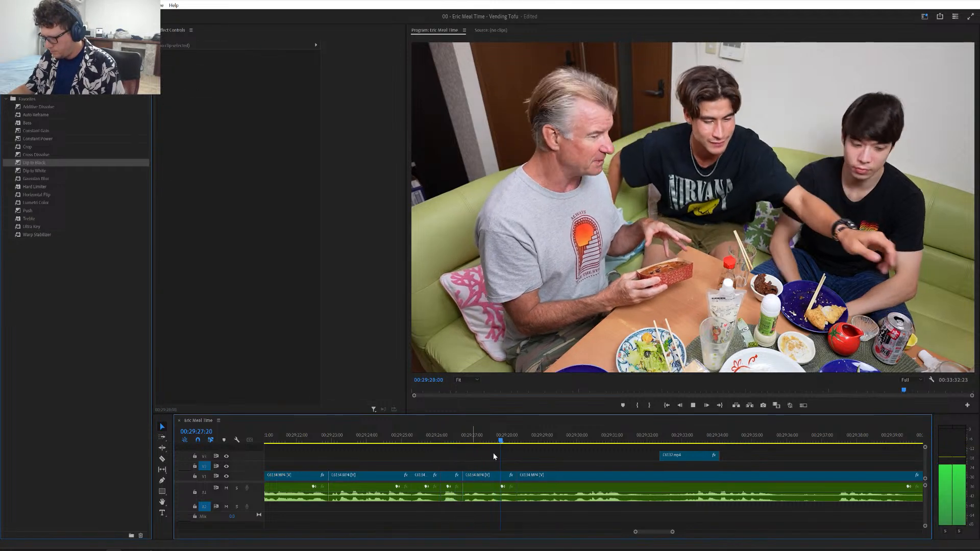
key(space)
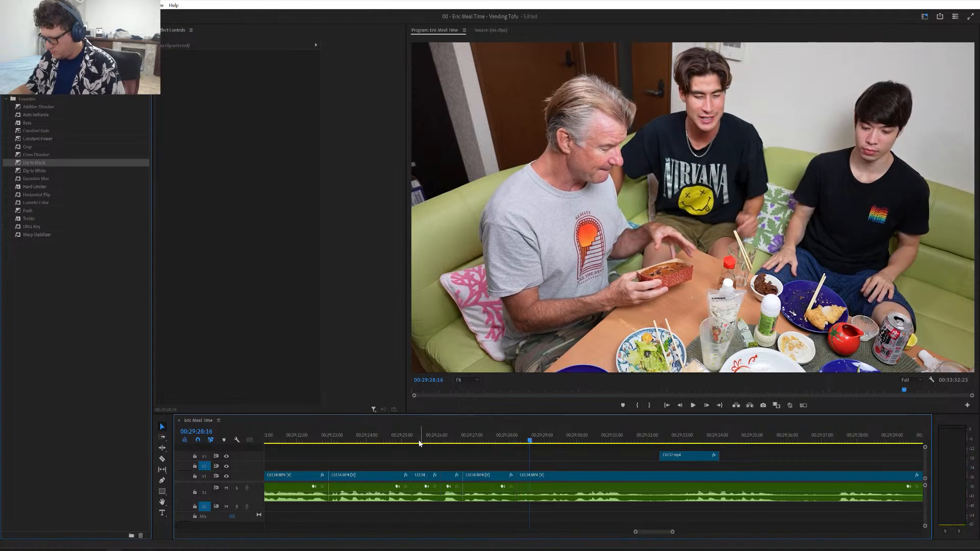
drag(418, 440, 437, 445)
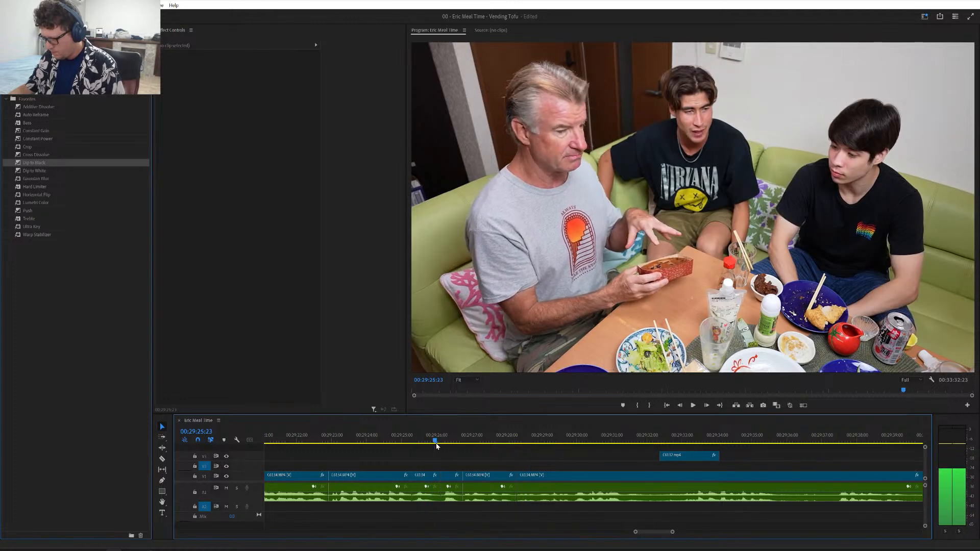
click(438, 477)
key(shift+Delete)
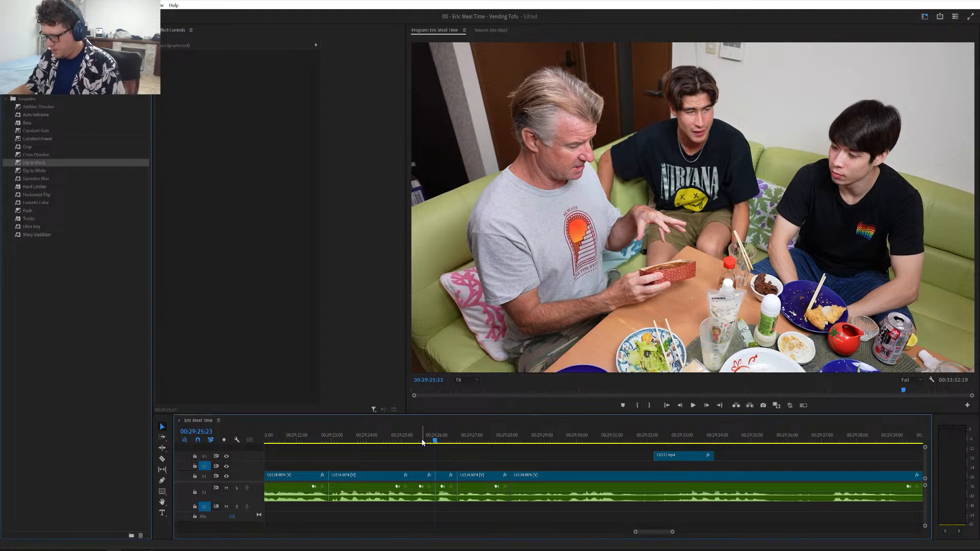
- Replay the tightened section, split C0134.MP4 at 00:29:26:11 and ripple-delete the sliver up to the following cut
key(space)
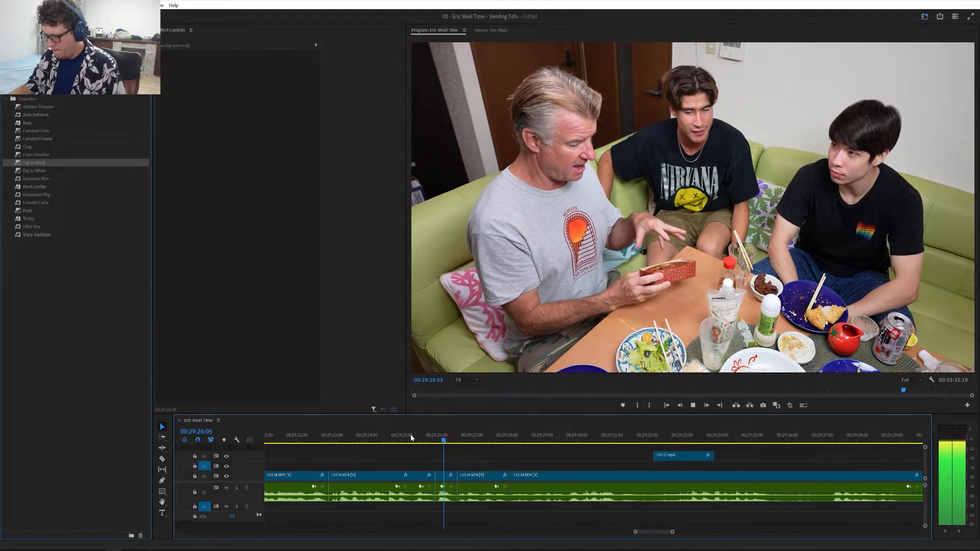
key(space)
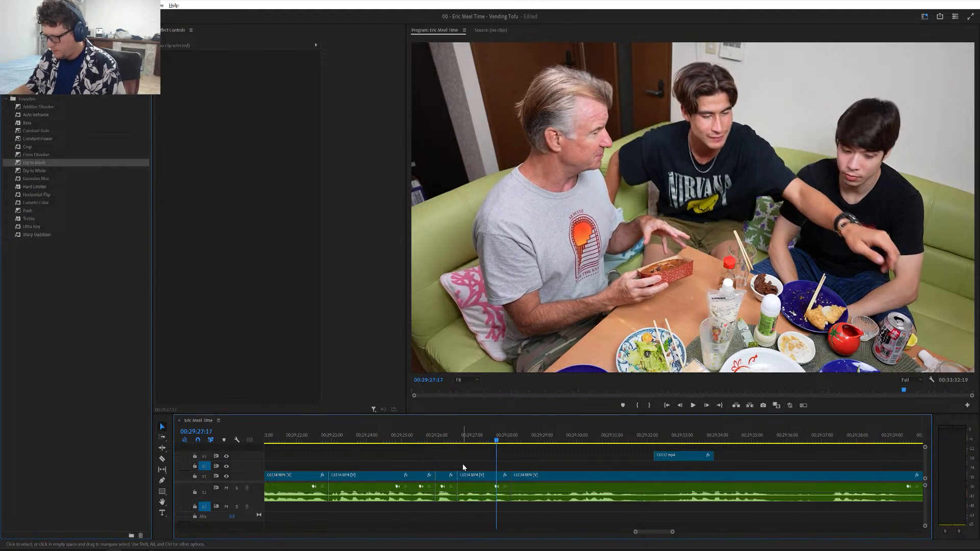
key(equal)
key(equal)
drag(512, 442, 528, 443)
key(ctrl+shift+k)
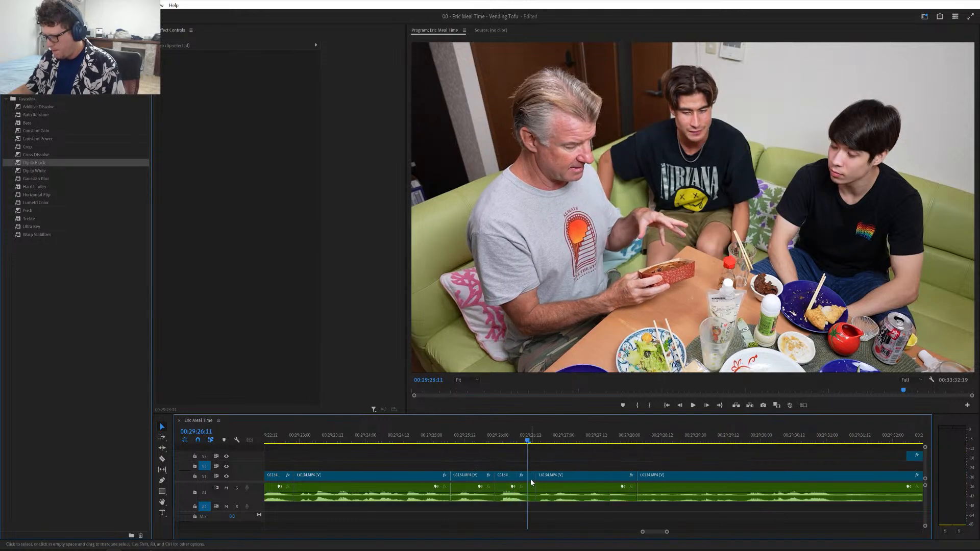
click(531, 478)
key(shift+Delete)
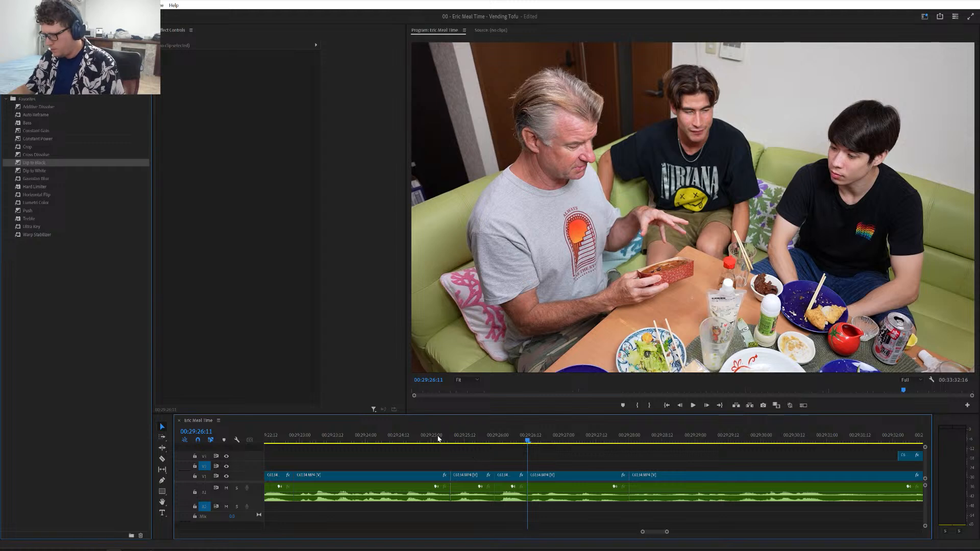
- Play back the shortened C0134.MP4 pieces between 00:29:20:17 and about 00:29:28 to check how the new cuts flow
click(438, 438)
key(space)
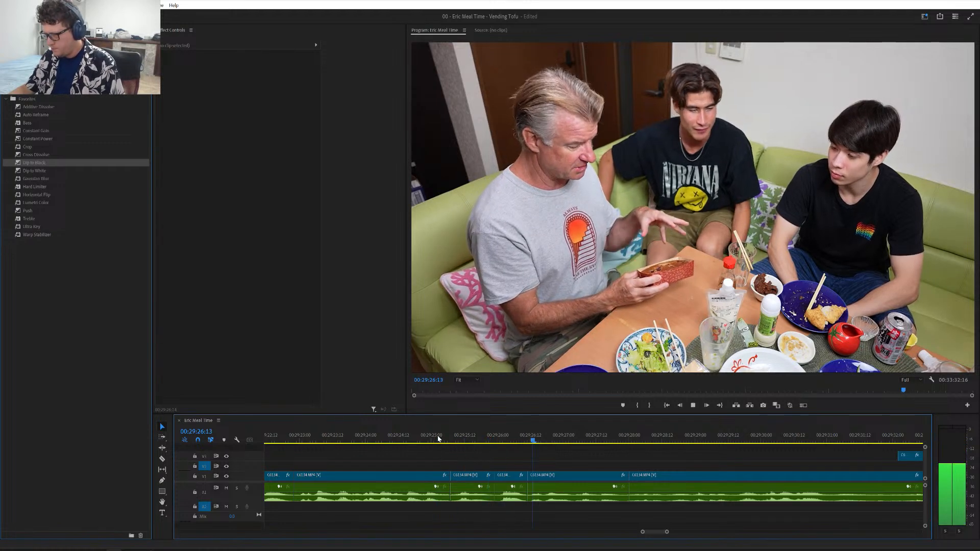
key(space)
scroll(471, 471, down, 5)
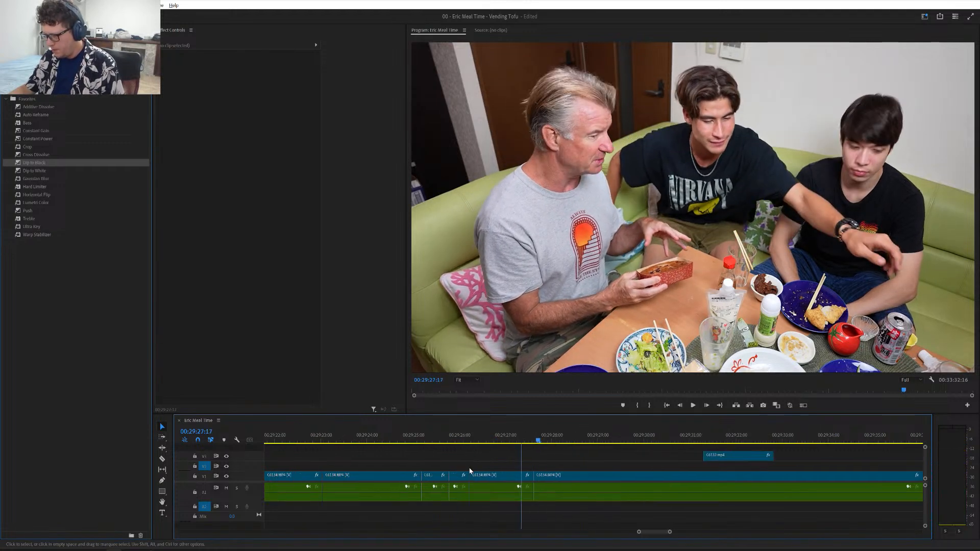
click(405, 438)
key(space)
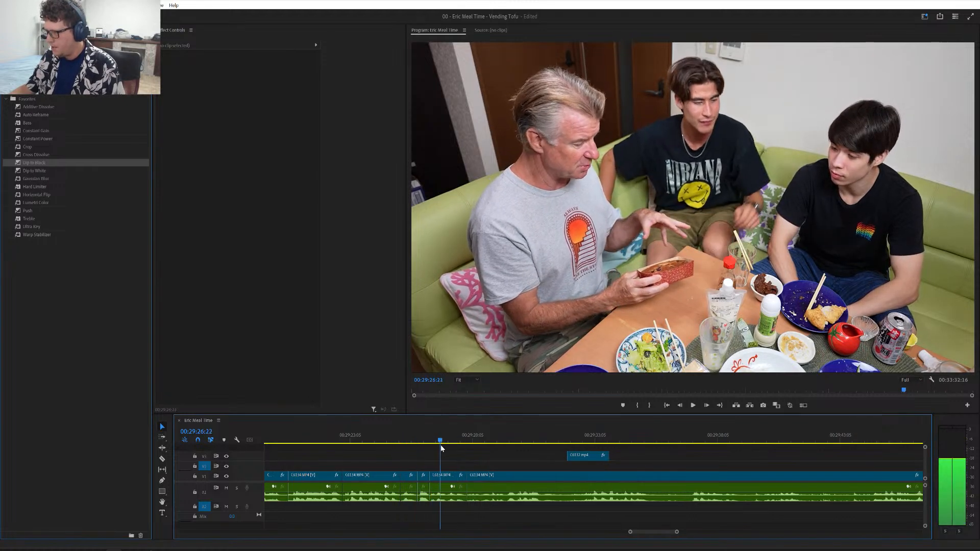
key(space)
scroll(481, 466, up, 1)
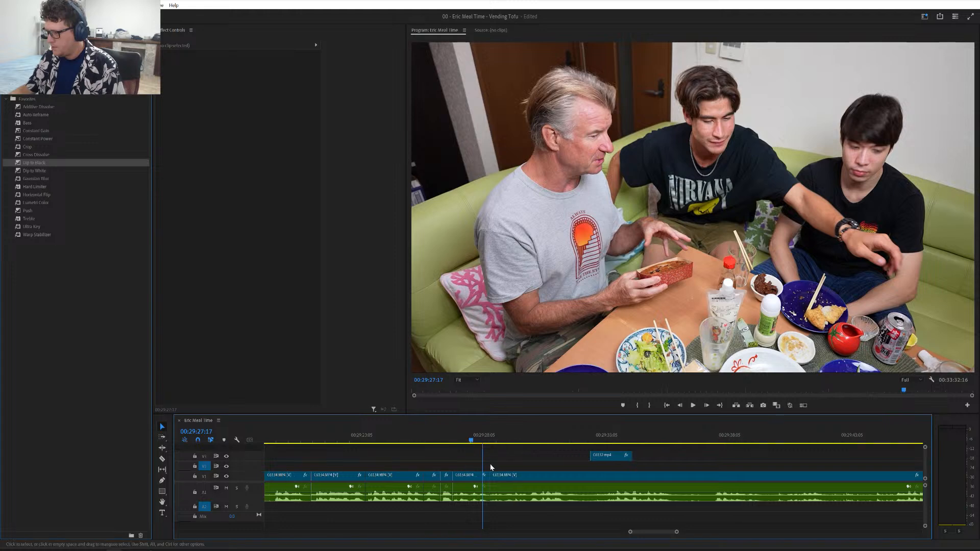
click(372, 438)
key(space)
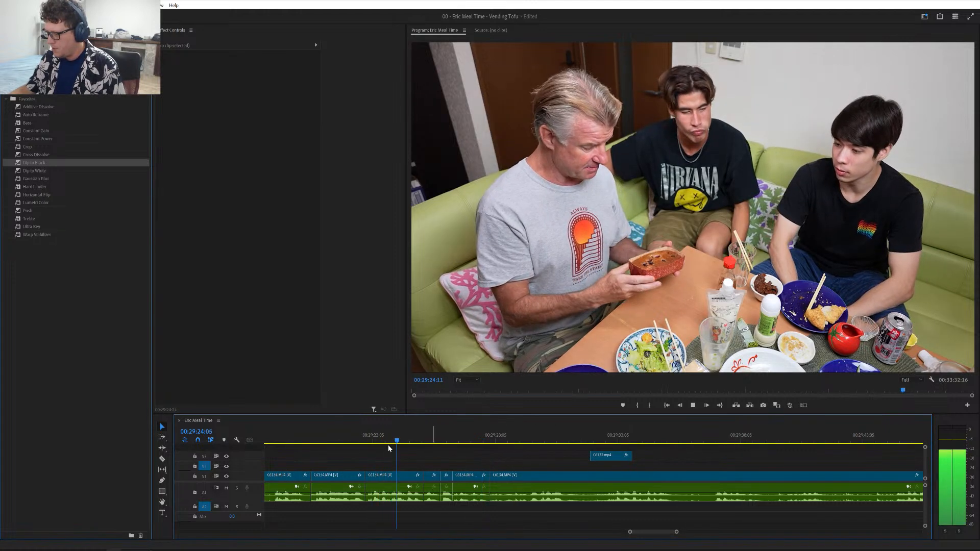
key(space)
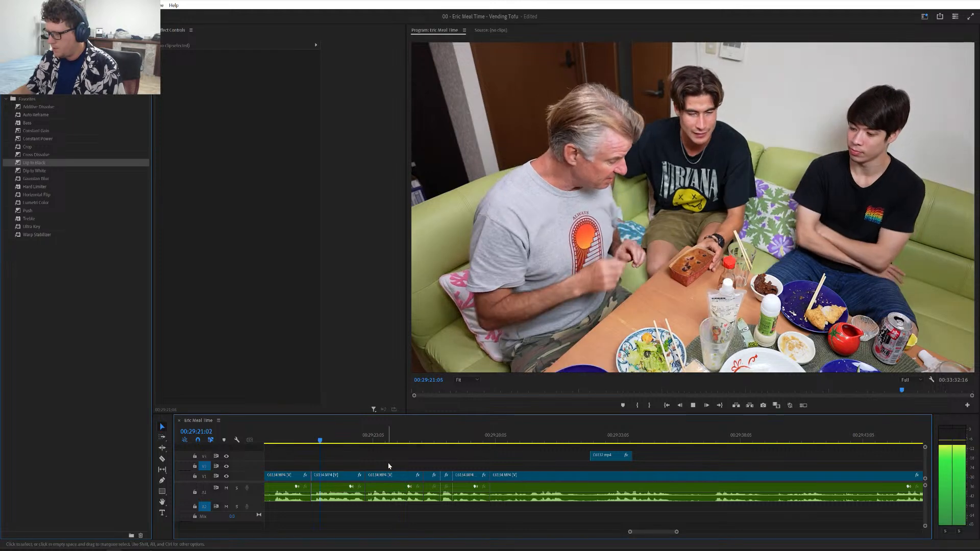
scroll(390, 464, up, 1)
key(space)
- Move the C0132.mp4 overlay from V3 to V2, stretch it from the cut at 00:29:20:17 to the cut at about 00:29:28, and play it
click(495, 442)
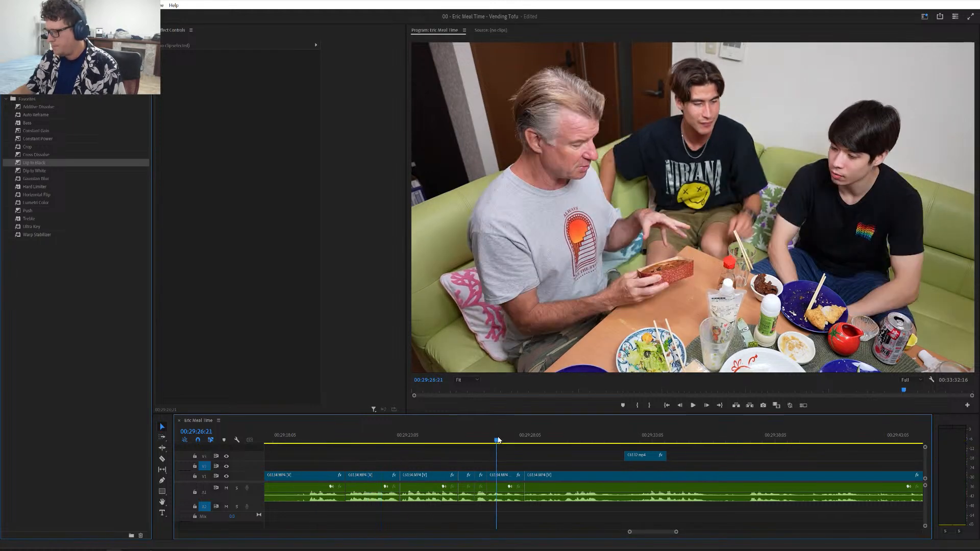
drag(633, 457, 523, 464)
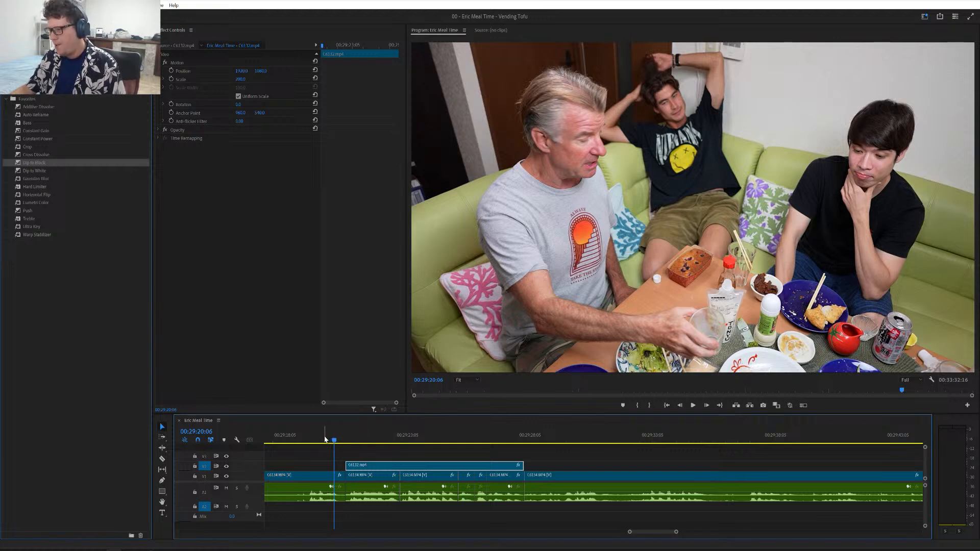
key(space)
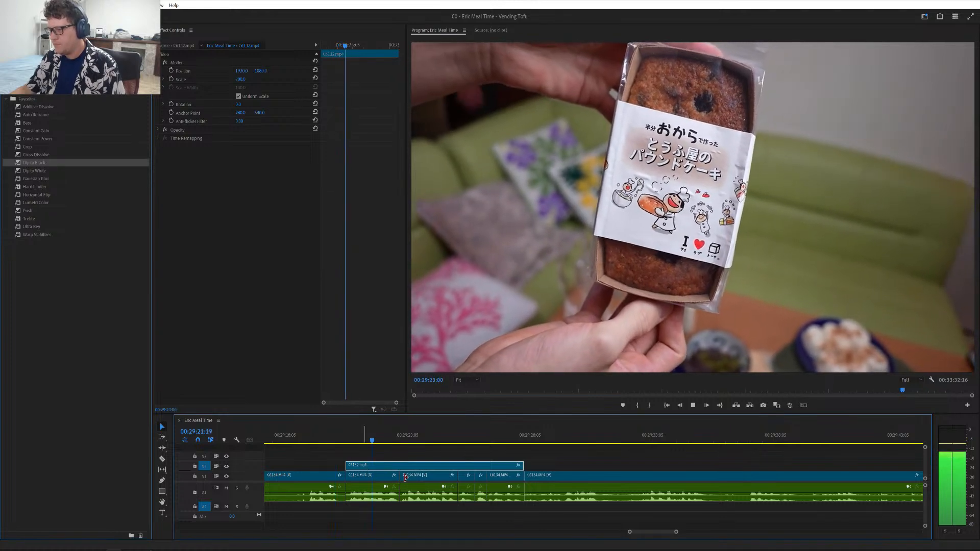
- Play back the section under the C0132.mp4 overlay, replaying from about 00:29:24, to check how it leads into the table footage
scroll(405, 480, down, 3)
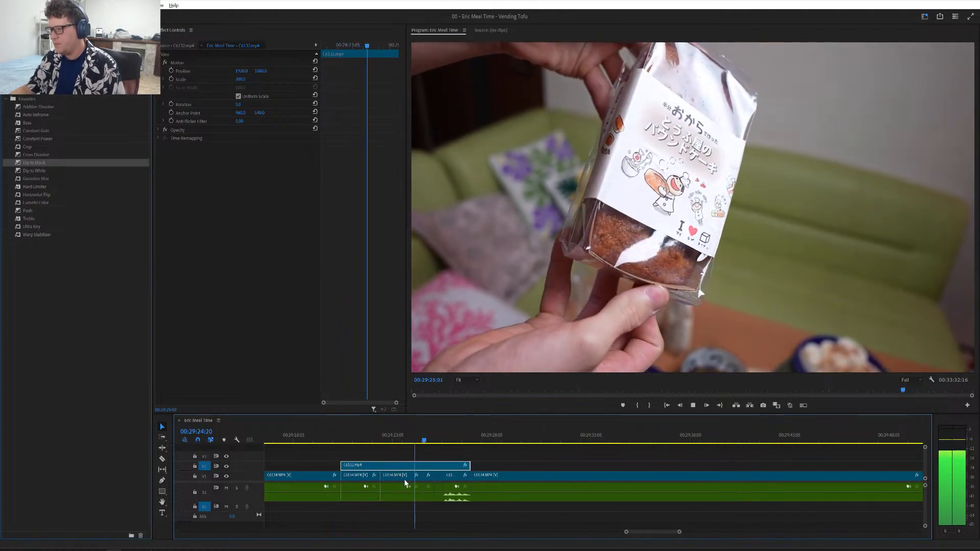
scroll(405, 483, down, 3)
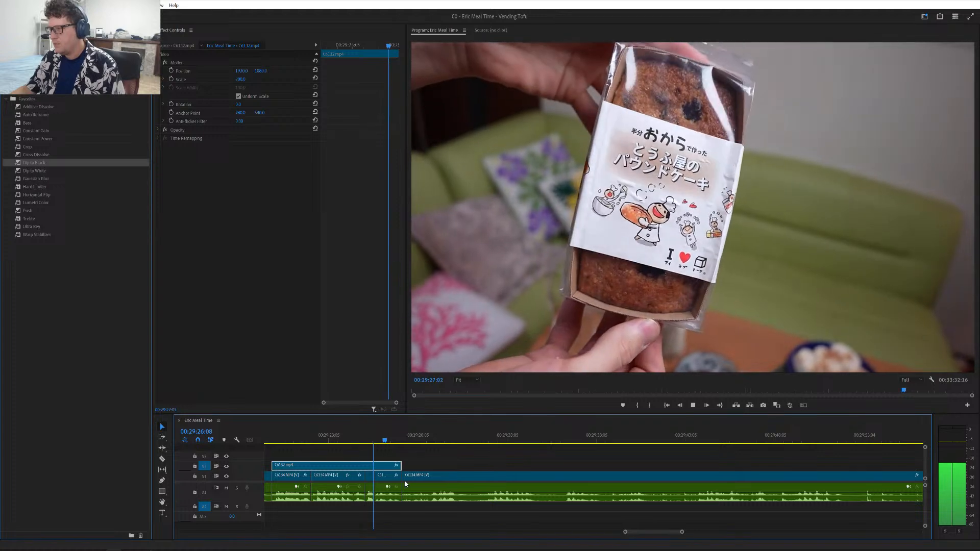
key(space)
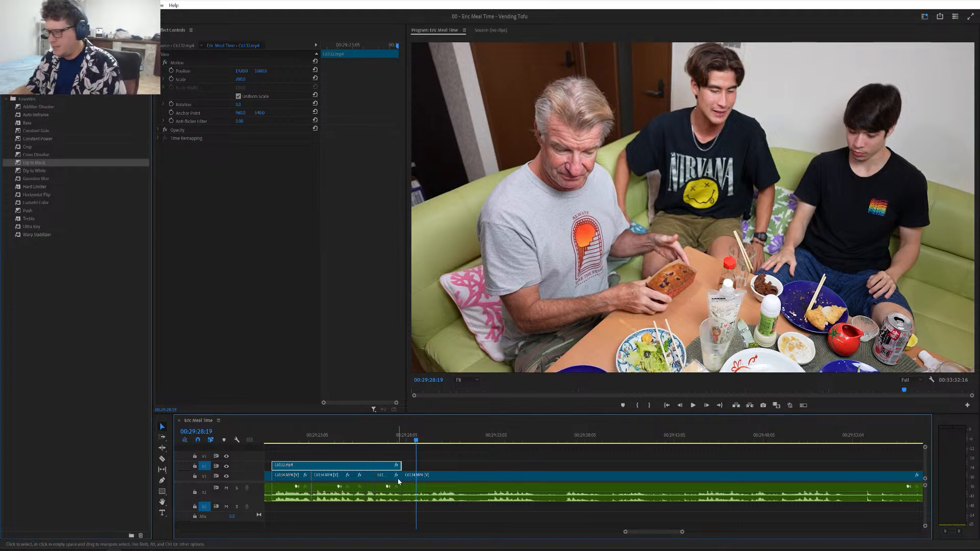
click(333, 442)
key(space)
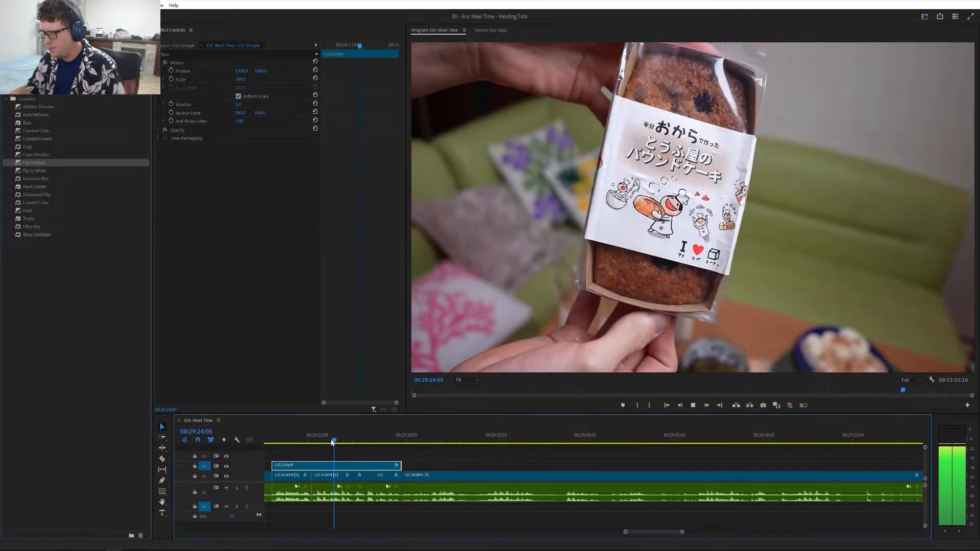
key(space)
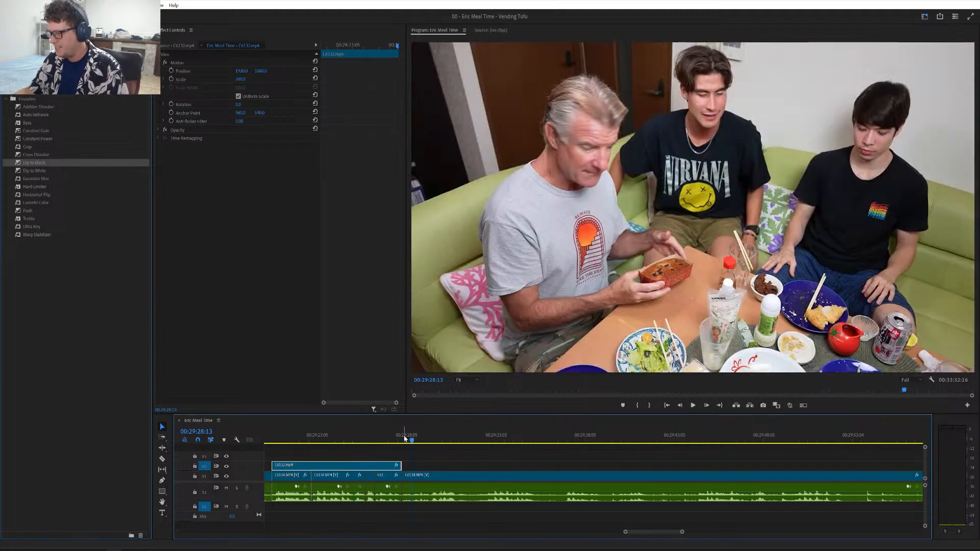
- Play the C0134.MP4 footage from the end of the C0132.mp4 overlay to about 00:29:41 to find the section to remove
click(403, 438)
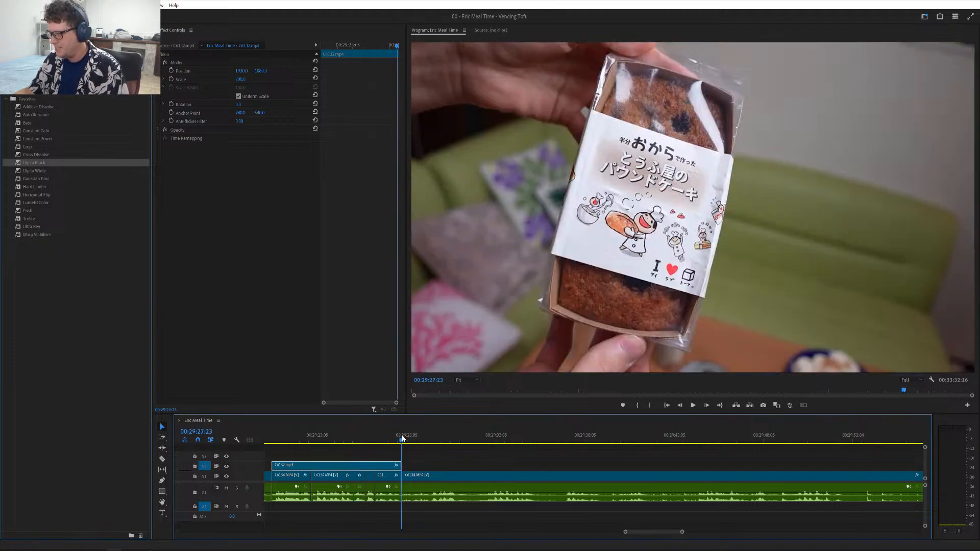
key(space)
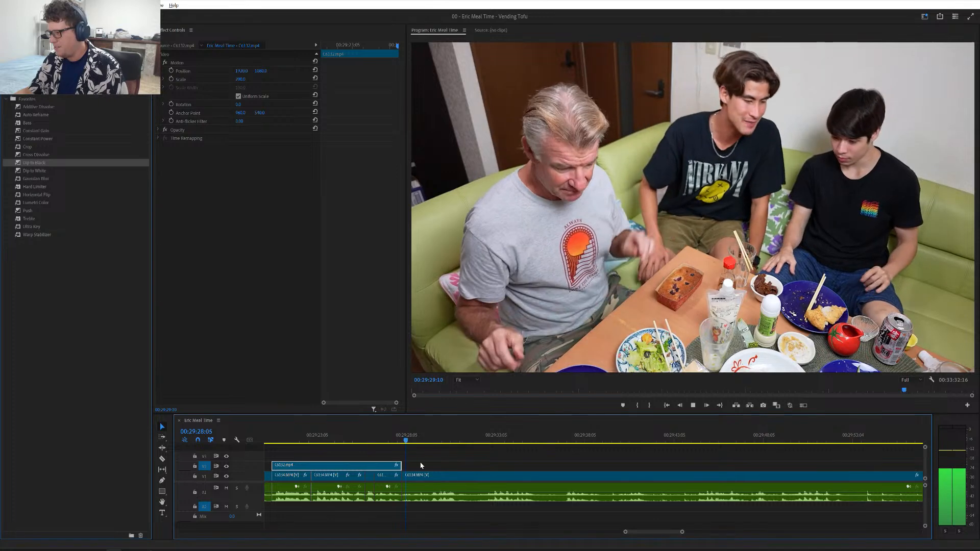
key(minus)
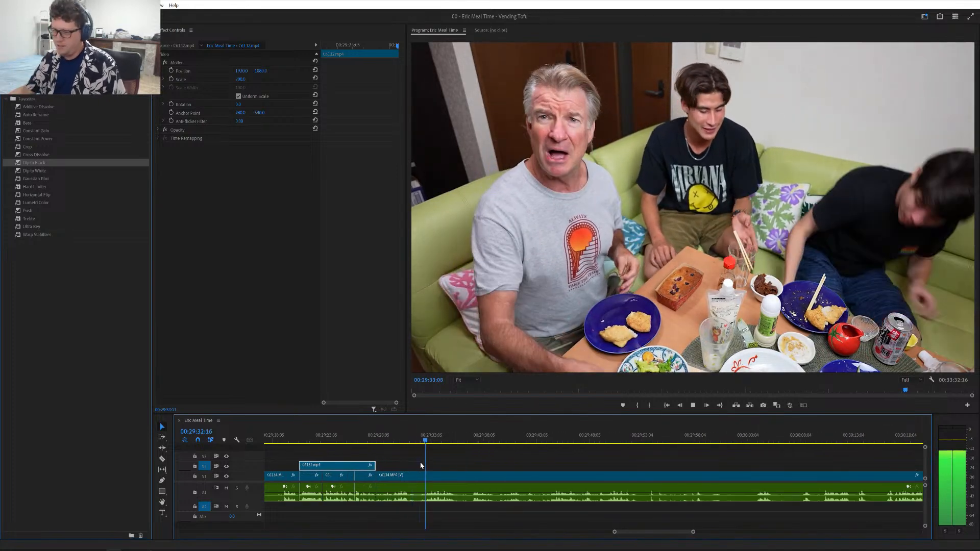
scroll(420, 469, down, 3)
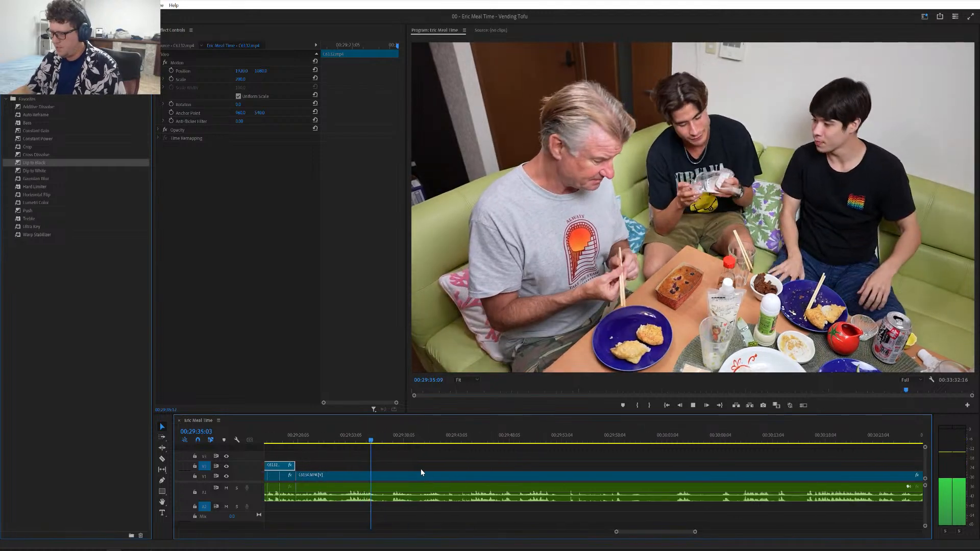
key(minus)
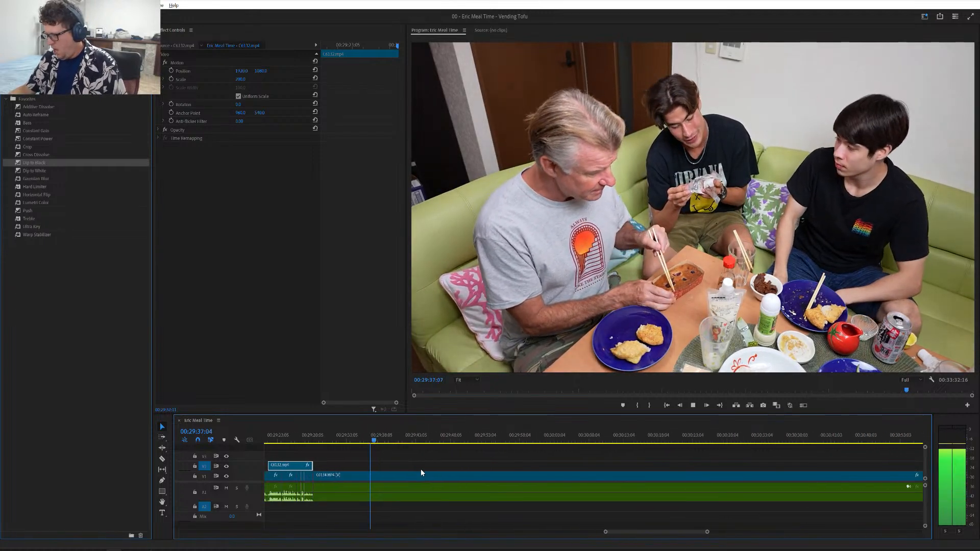
scroll(422, 472, down, 1)
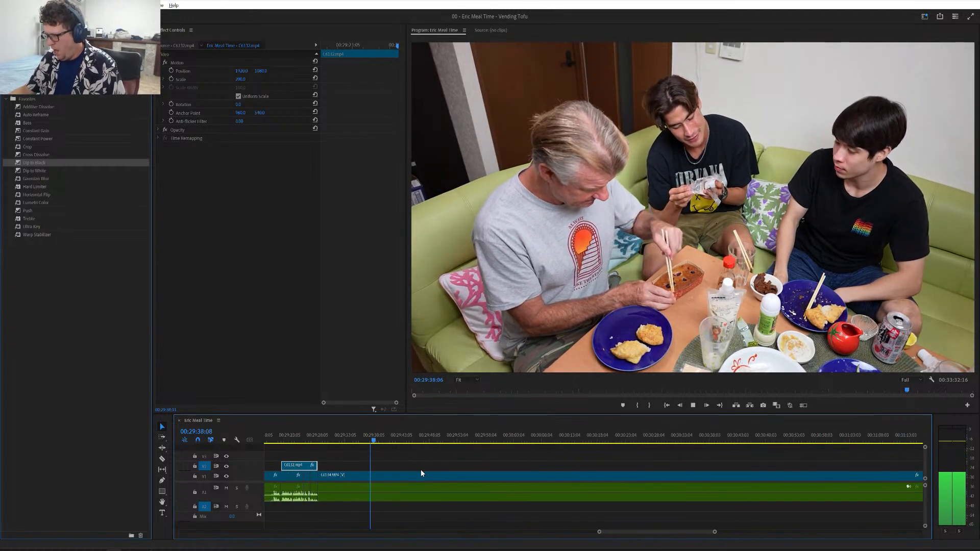
click(387, 442)
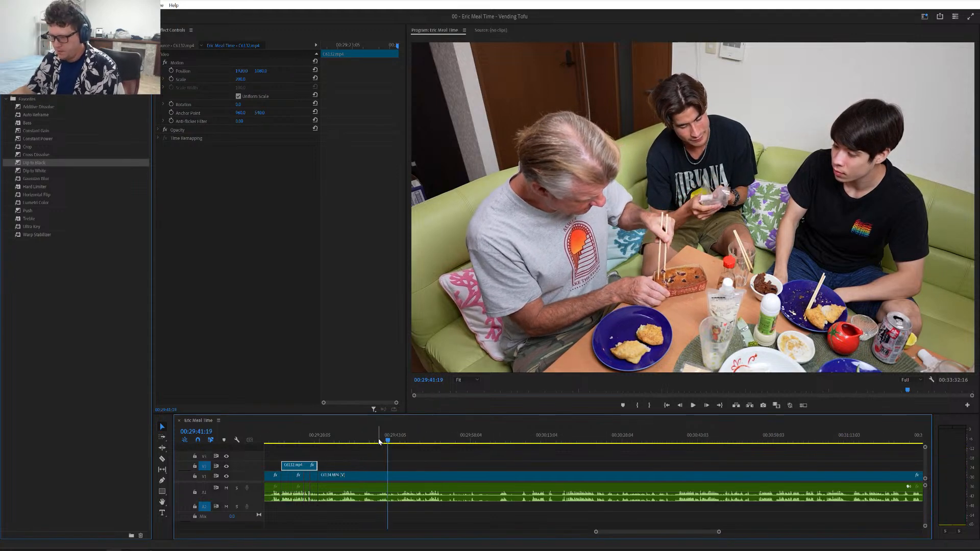
- Split C0134.MP4 at 00:29:36:20, ripple-delete the piece between the overlay's end at 00:29:28:00 and that cut, and save the project
key(equal)
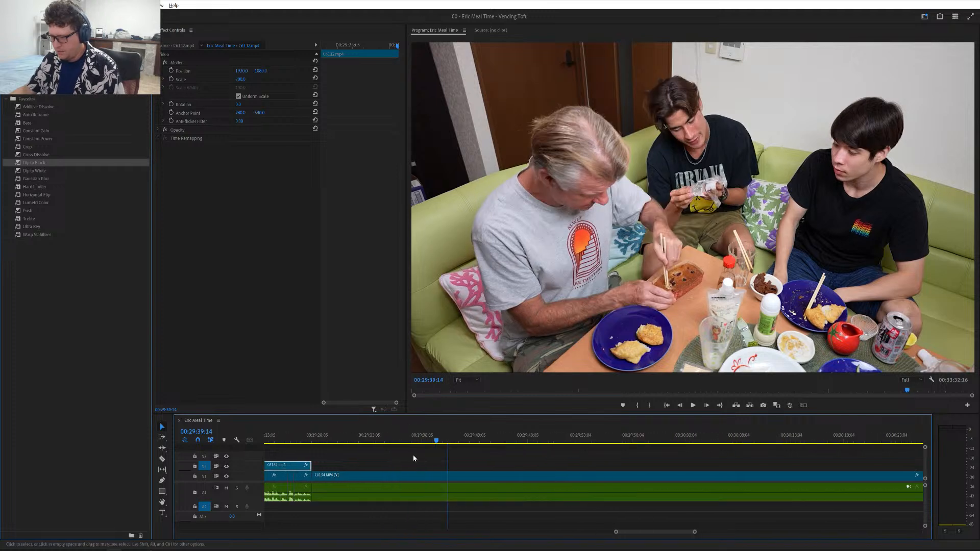
scroll(414, 454, down, 1)
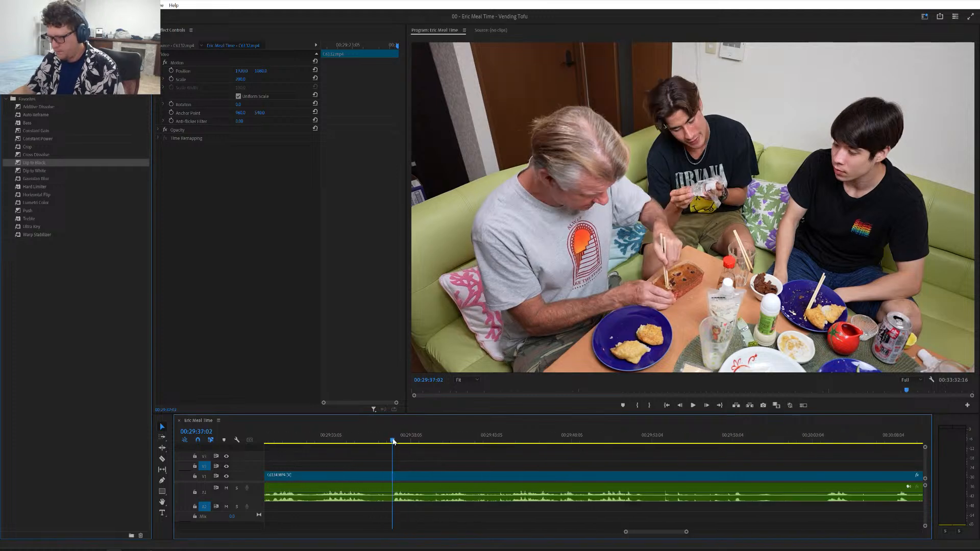
key(space)
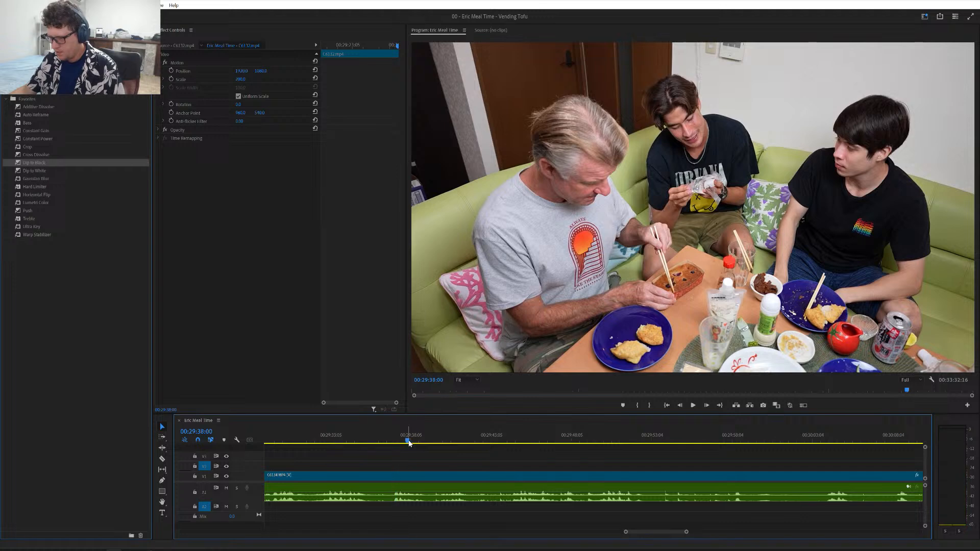
drag(403, 445, 390, 455)
key(ctrl+k)
scroll(390, 455, up, 3)
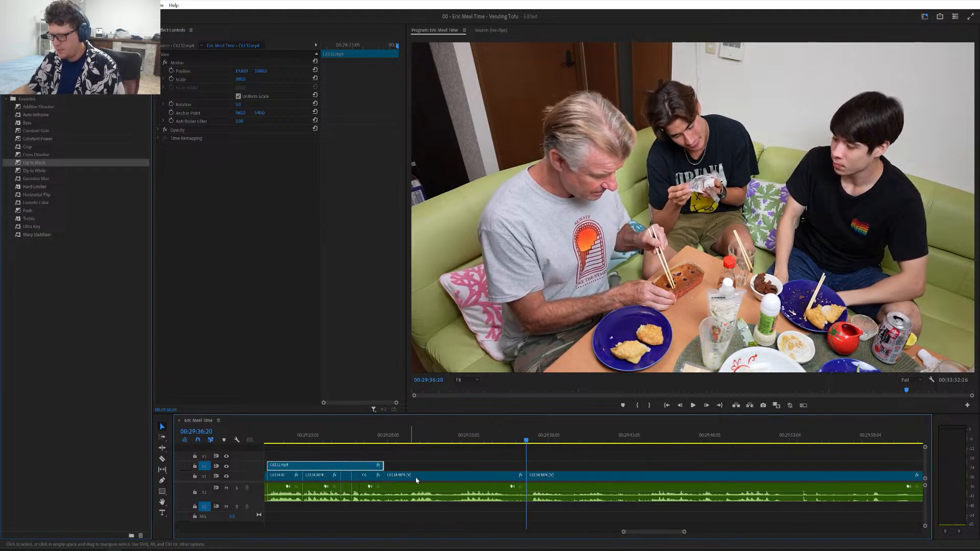
click(420, 479)
key(shift+Delete)
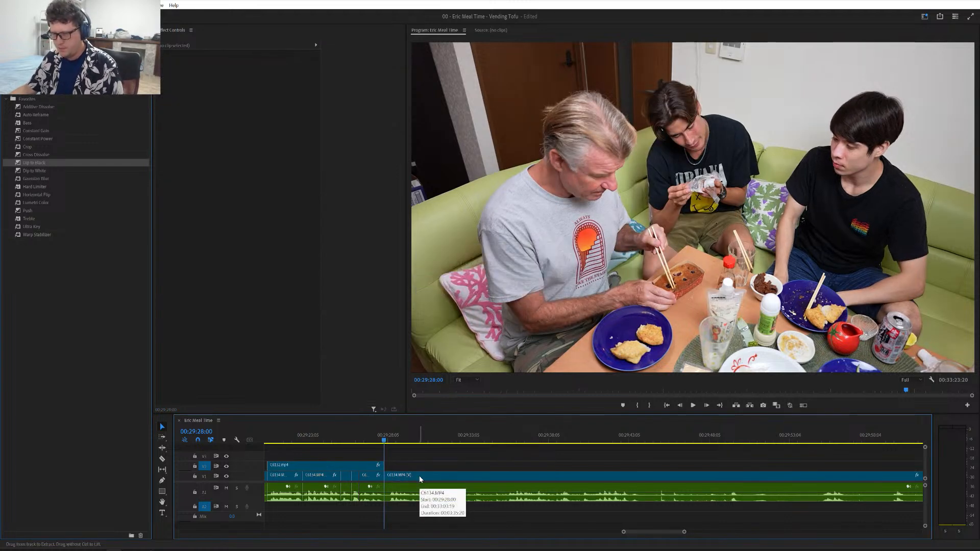
key(ctrl+s)
- Play the table footage from the new cut at 00:29:28:00 to about 00:31:07 to review the cake tasting and conversation
key(space)
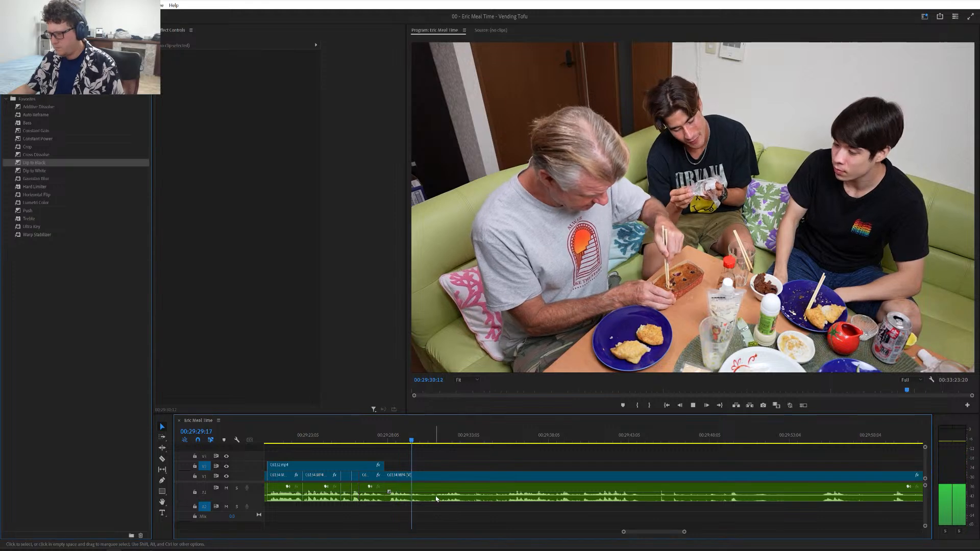
scroll(436, 499, down, 8)
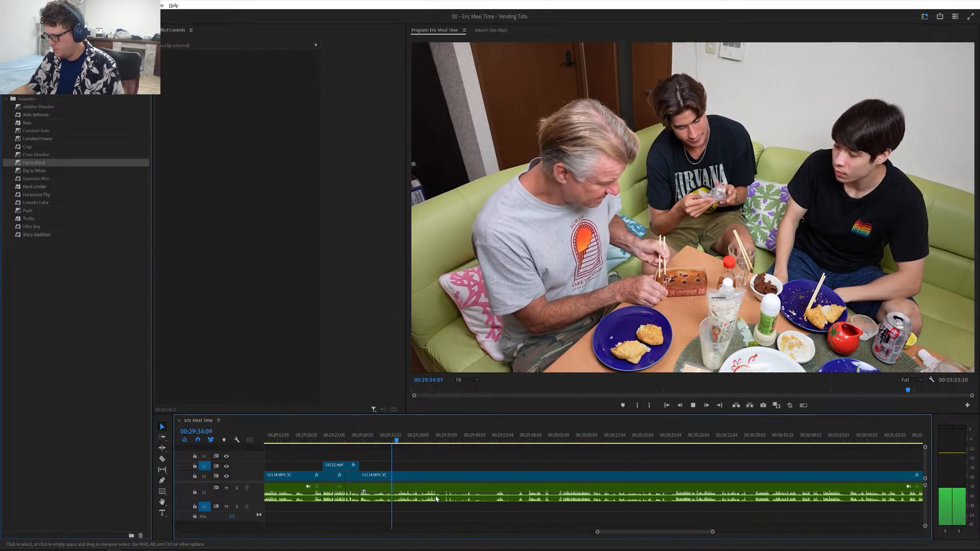
scroll(436, 499, down, 3)
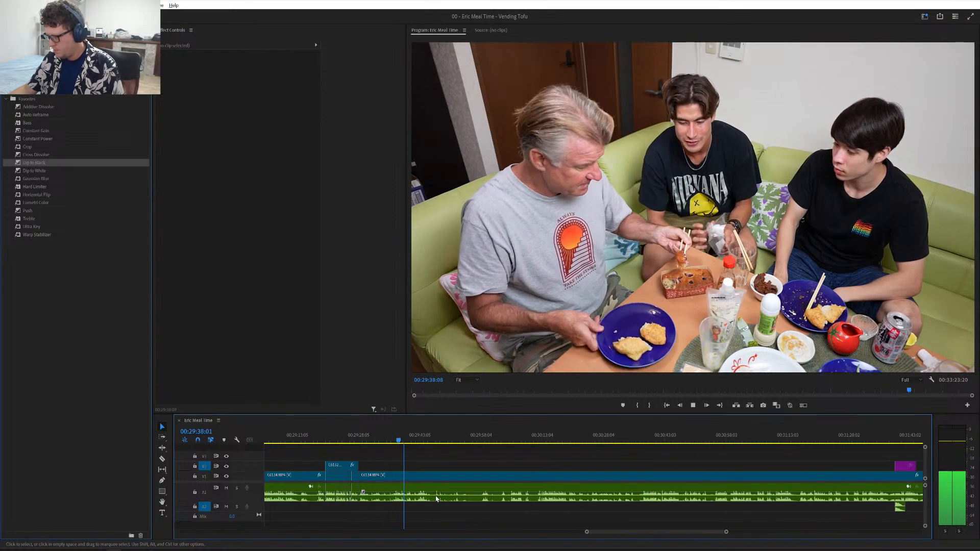
scroll(437, 499, down, 7)
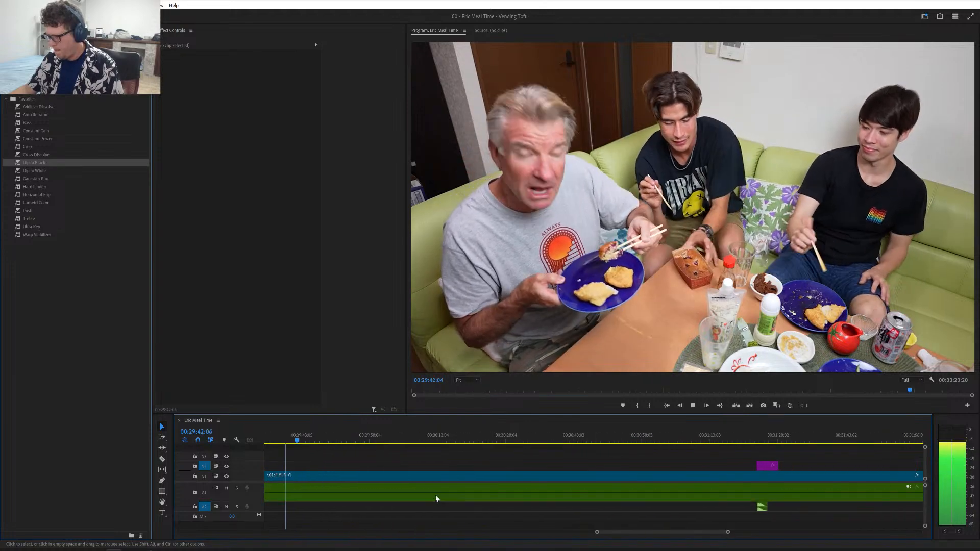
scroll(437, 499, down, 2)
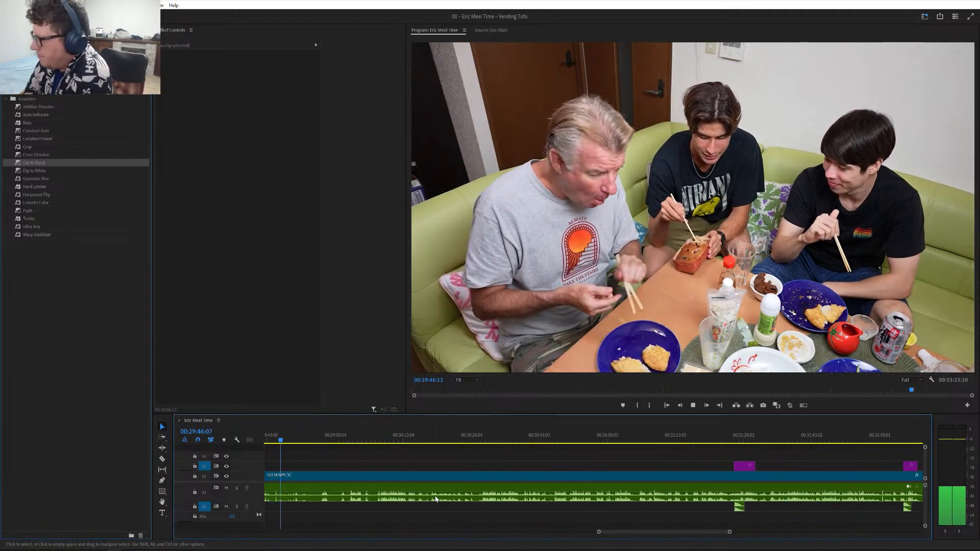
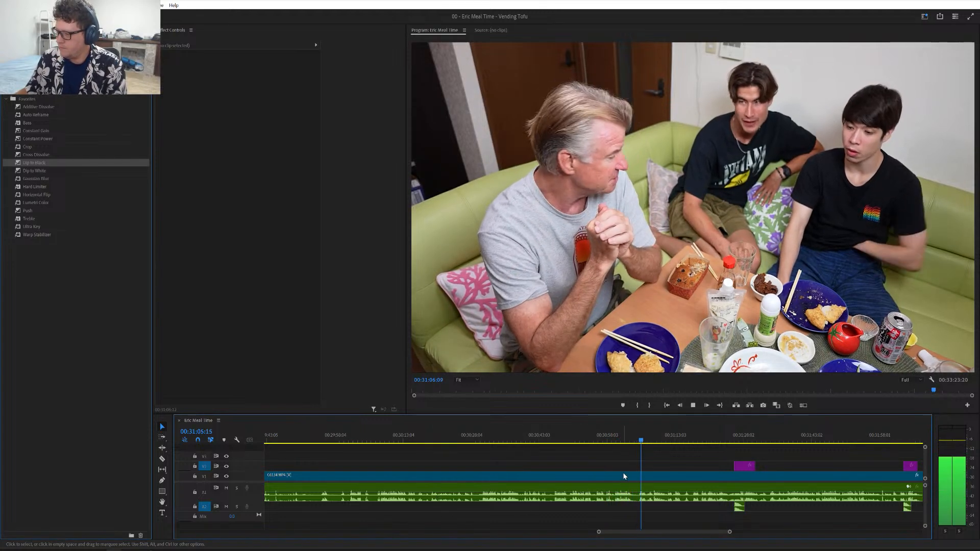
key(space)
scroll(623, 473, down, 2)
scroll(623, 472, down, 7)
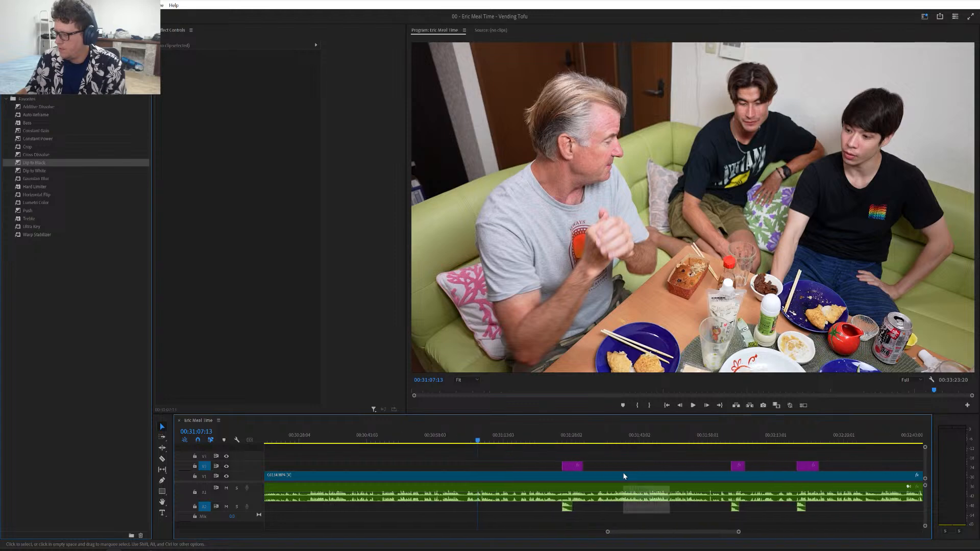
- Continue reviewing the table footage from 00:31:07 to 00:32:25:22, past the purple V2 graphics, and save the project
key(space)
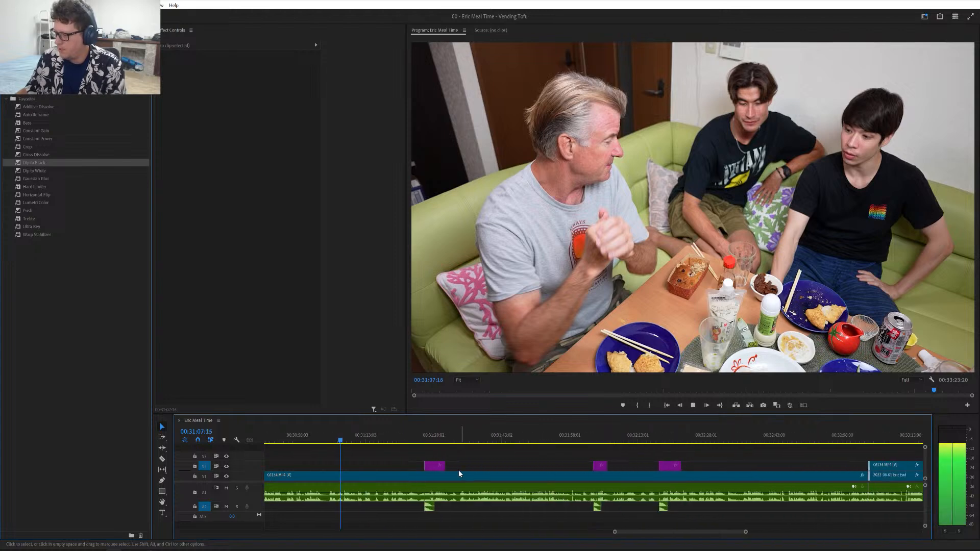
scroll(452, 470, down, 1)
scroll(450, 467, down, 1)
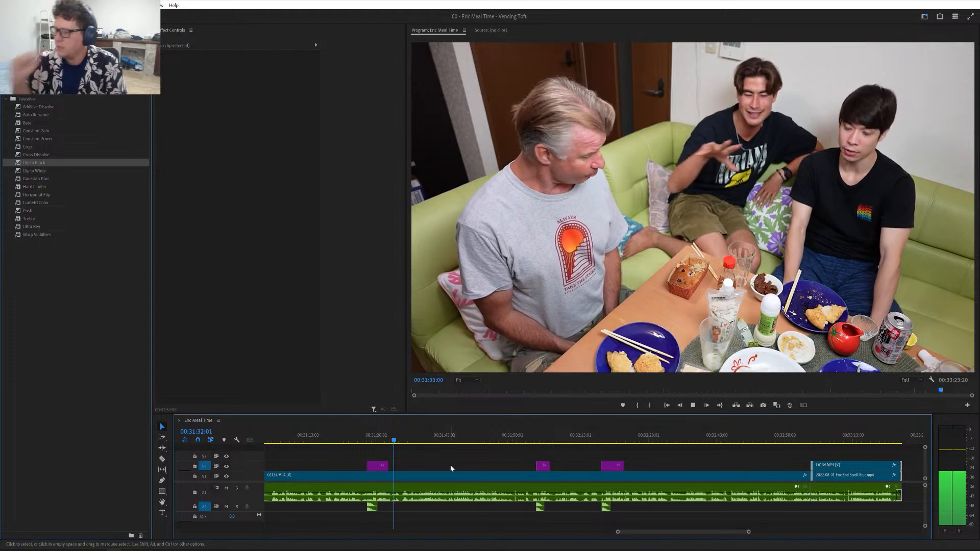
scroll(451, 468, down, 3)
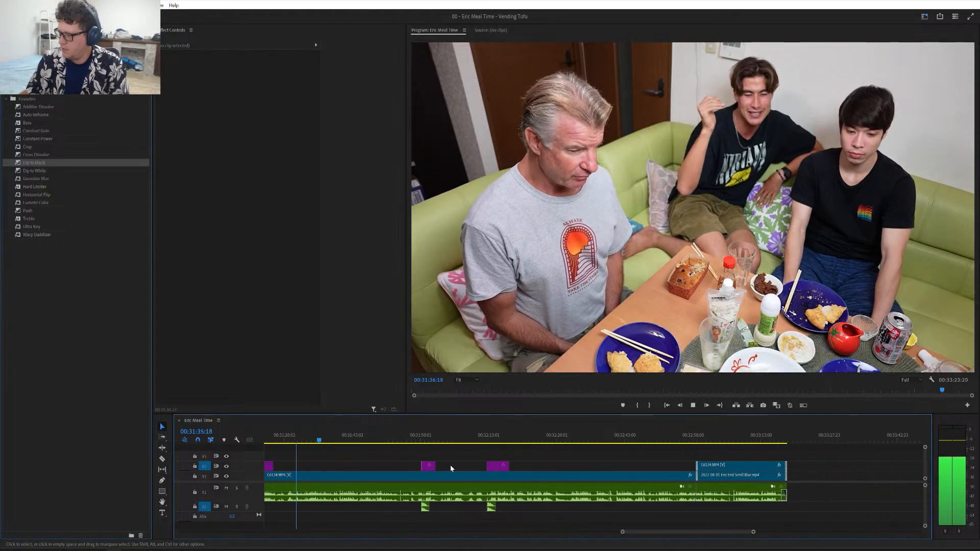
scroll(451, 468, up, 2)
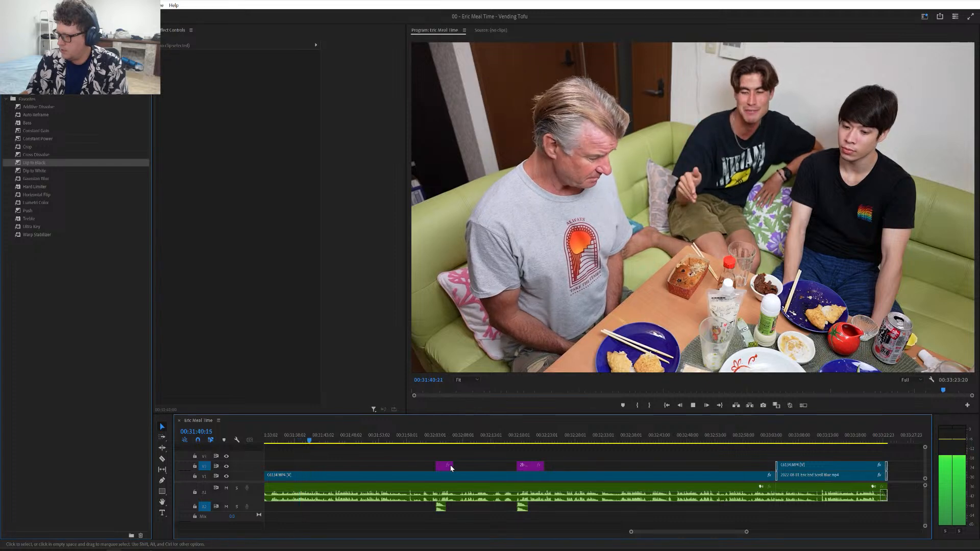
scroll(450, 468, down, 3)
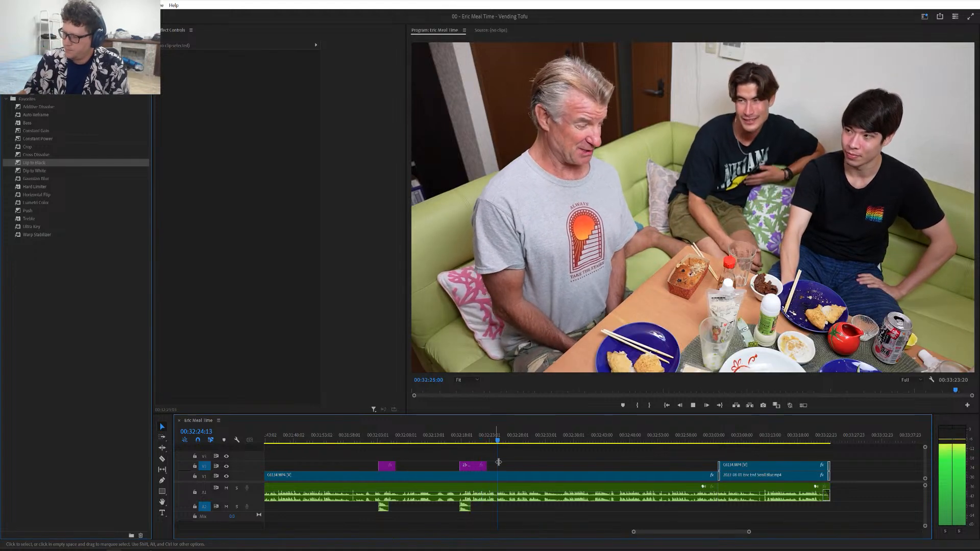
key(space)
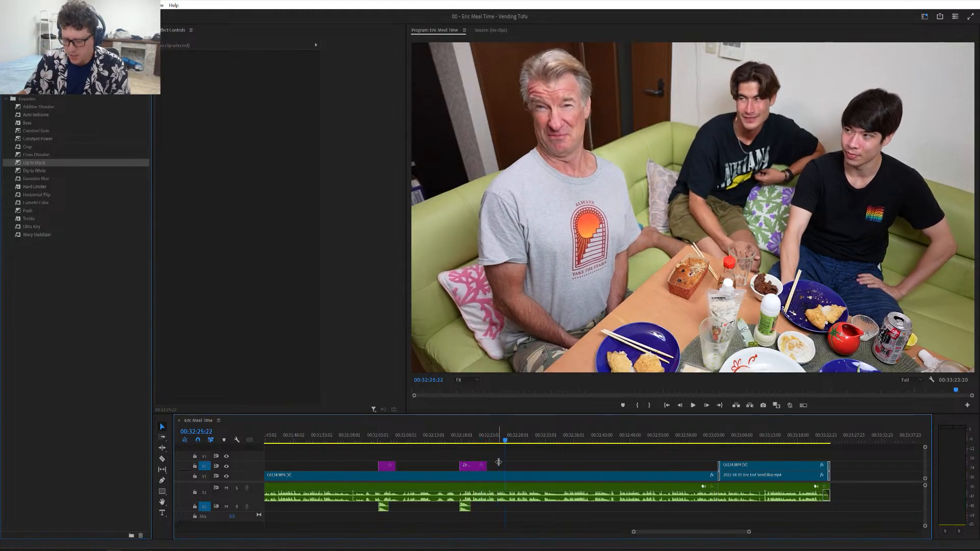
key(ctrl+s)
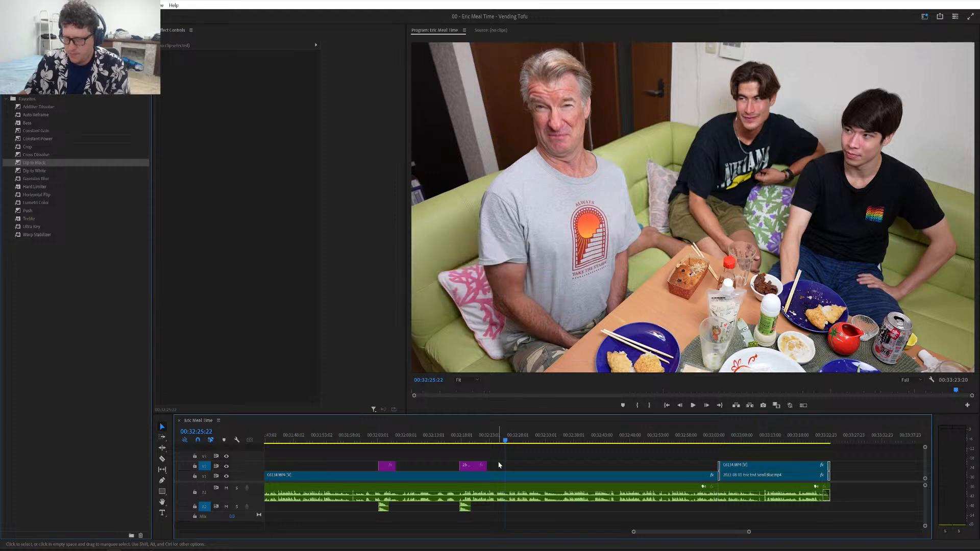
- Switch to File Explorer and open the Storage (D:) drive
scroll(498, 465, down, 3)
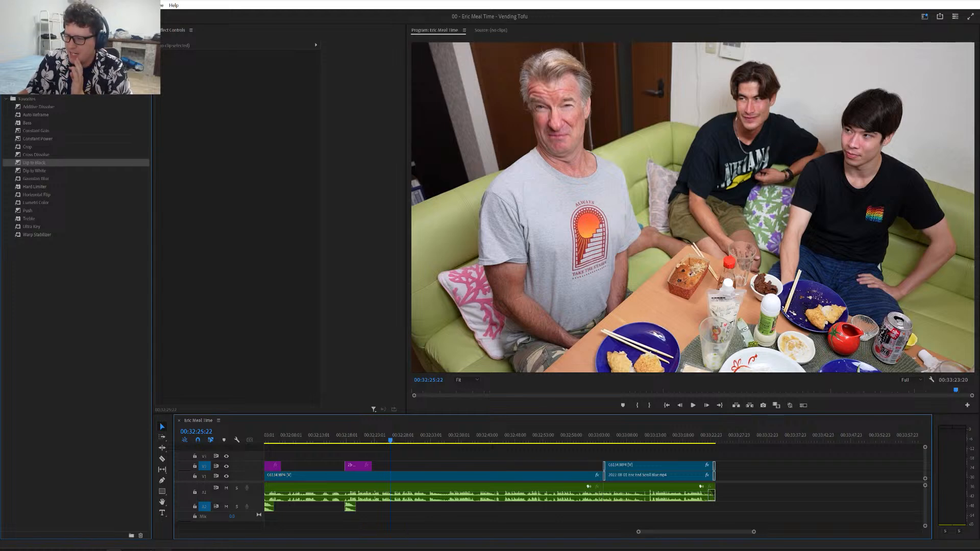
mouse_move(131, 548)
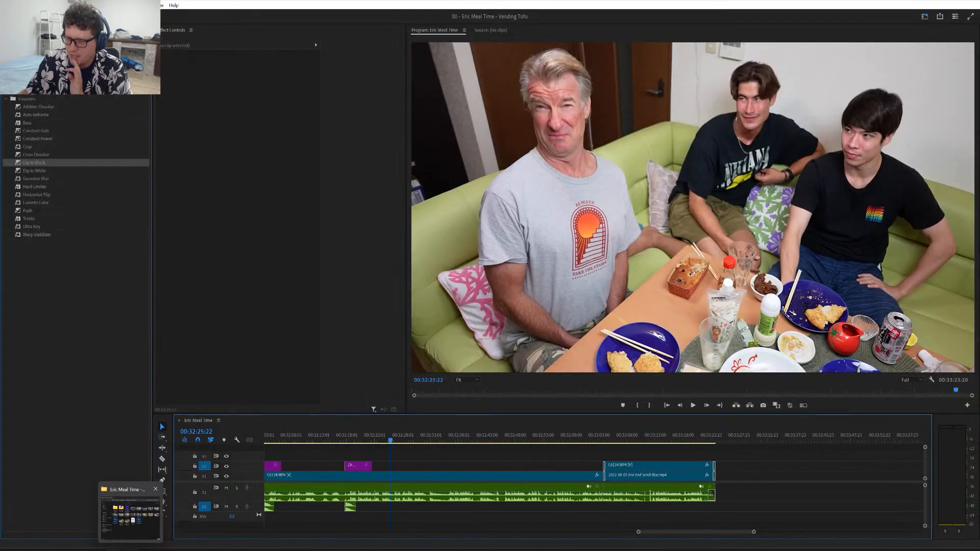
right_click(130, 548)
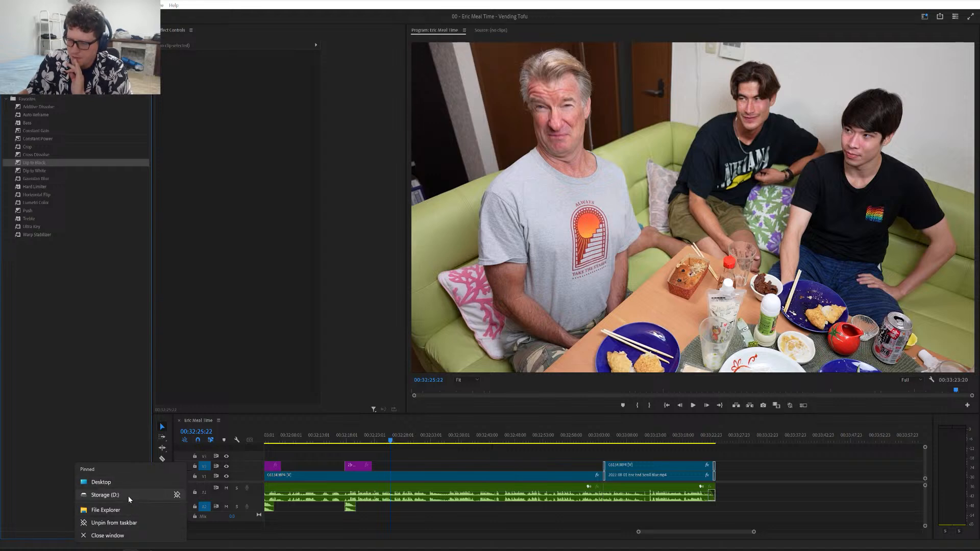
click(127, 495)
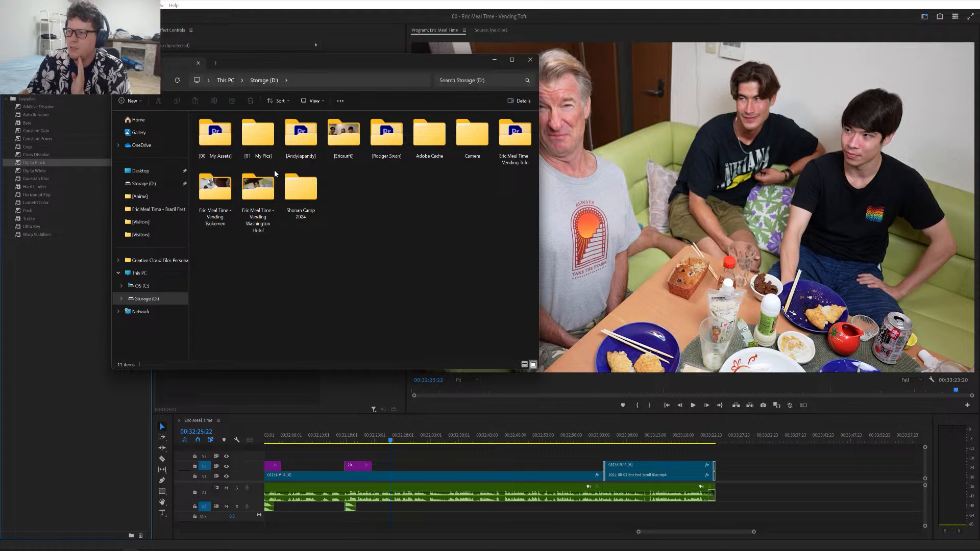
- Browse the [Ericsurf6] folder's Graphics & SFX subfolder and look through its graphics and sound files
double_click(337, 143)
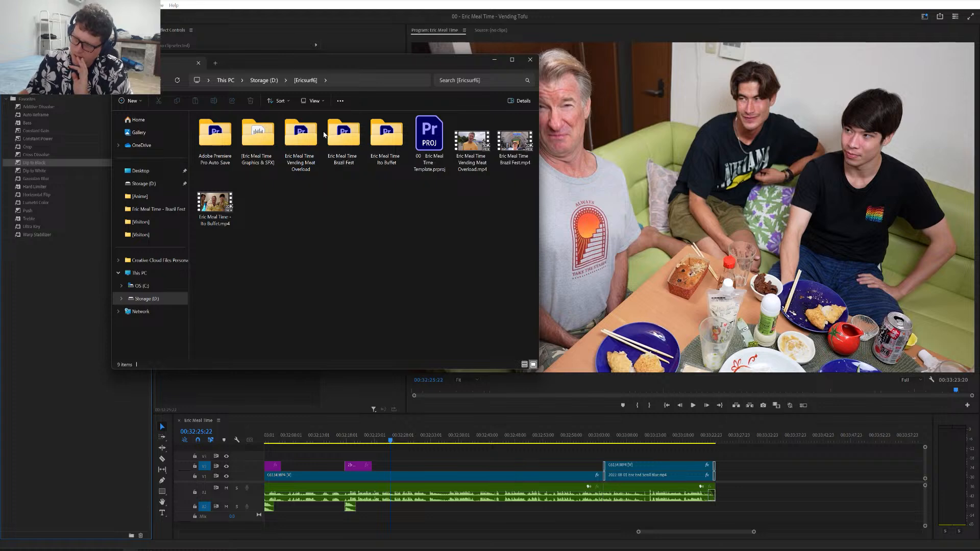
double_click(256, 147)
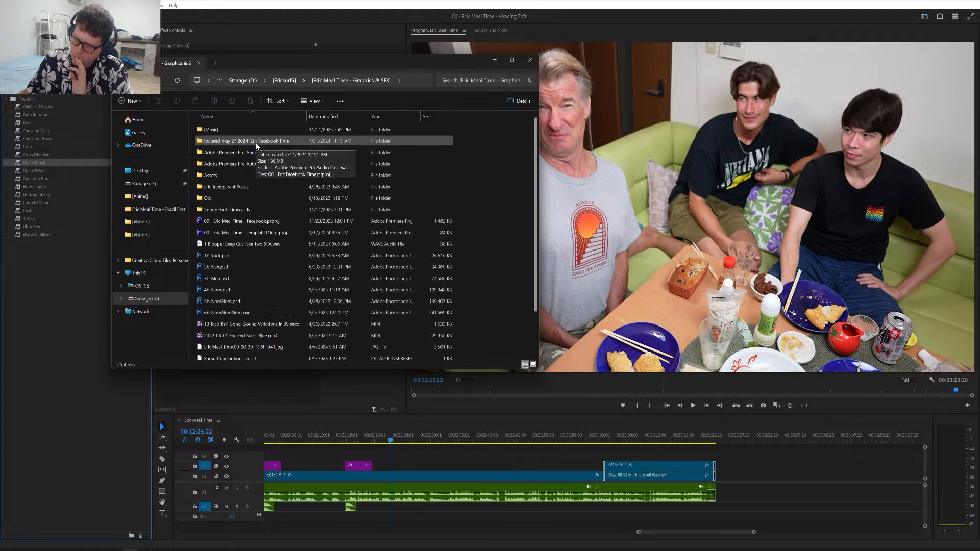
scroll(272, 230, down, 1)
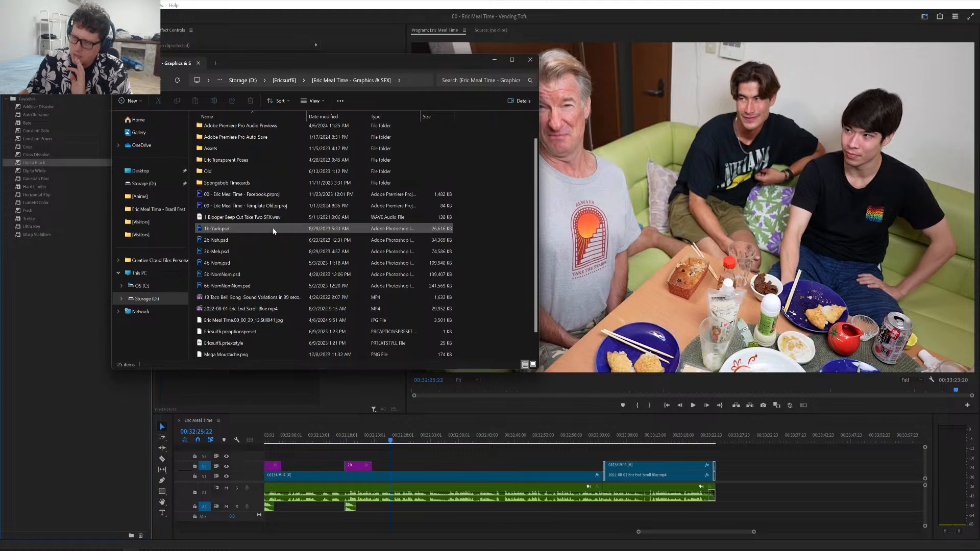
scroll(273, 231, down, 1)
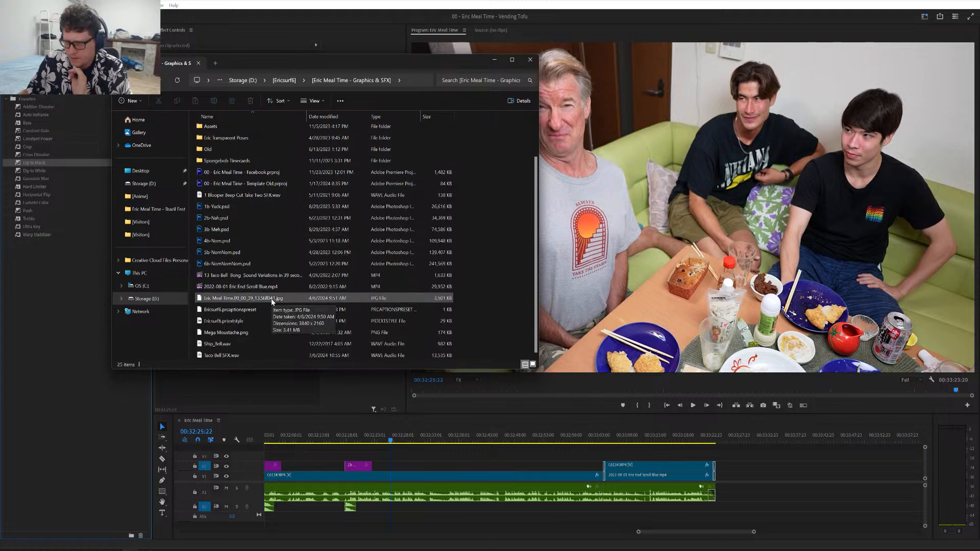
- In the [SFX] folder of [00 - My Assets], show the Date modified column and hide the # and Title columns
right_click(368, 117)
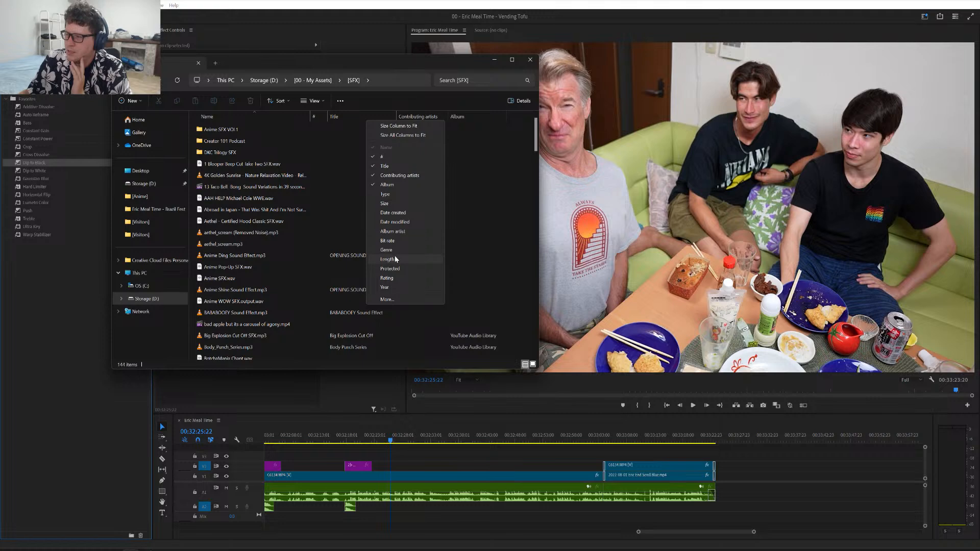
click(394, 222)
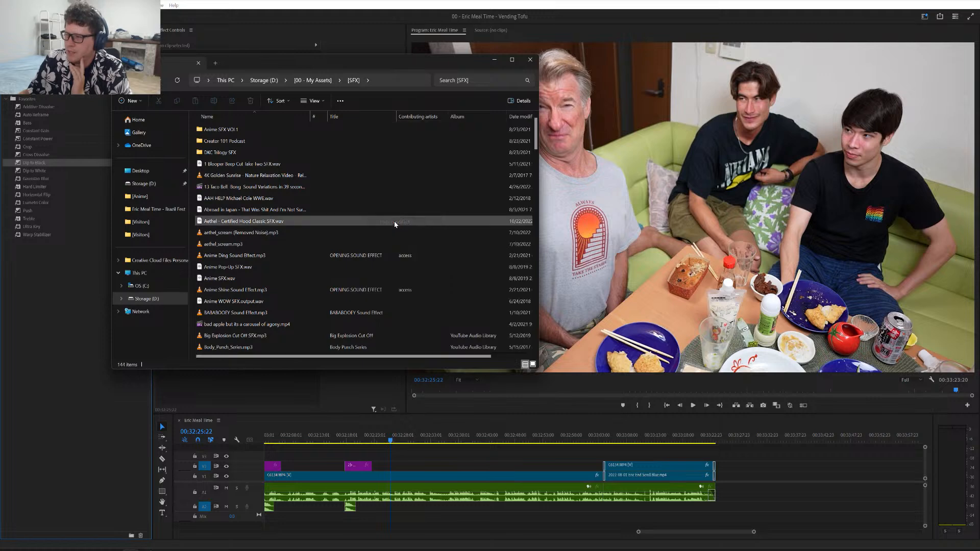
right_click(361, 115)
click(377, 150)
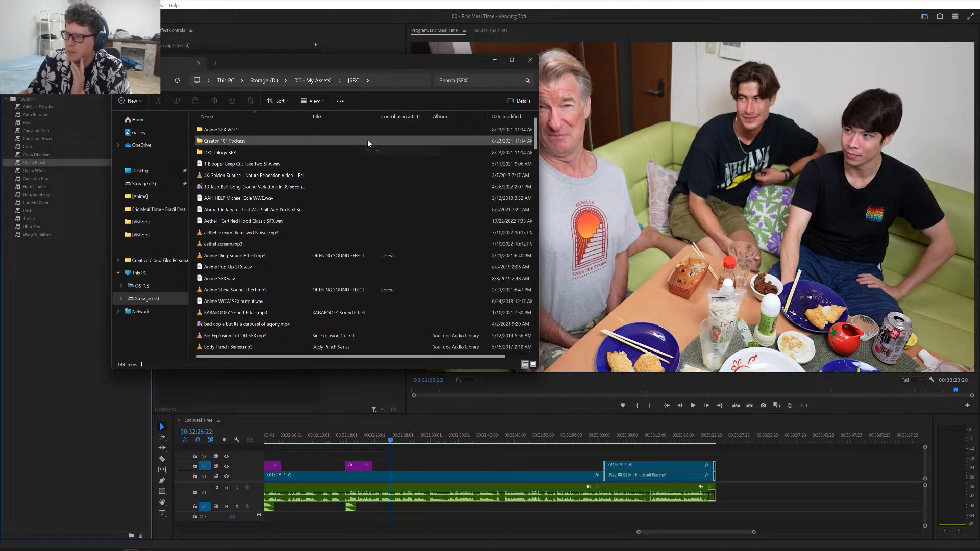
right_click(355, 116)
click(371, 163)
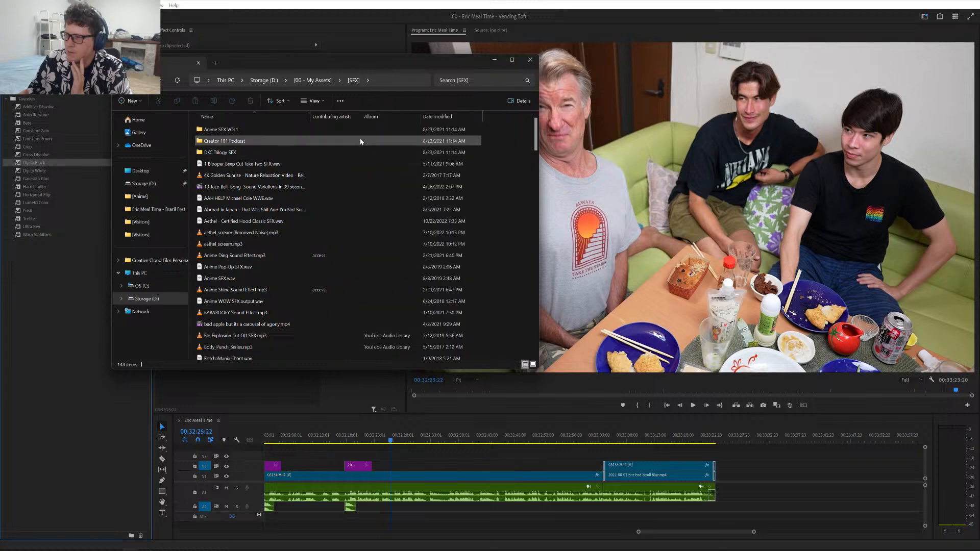
- Sort the sound effects newest first and place Yoshi's Island Bucket SFX.wav on the sequence's lower audio track, beyond the 2b-Nah.psd graphic
click(444, 117)
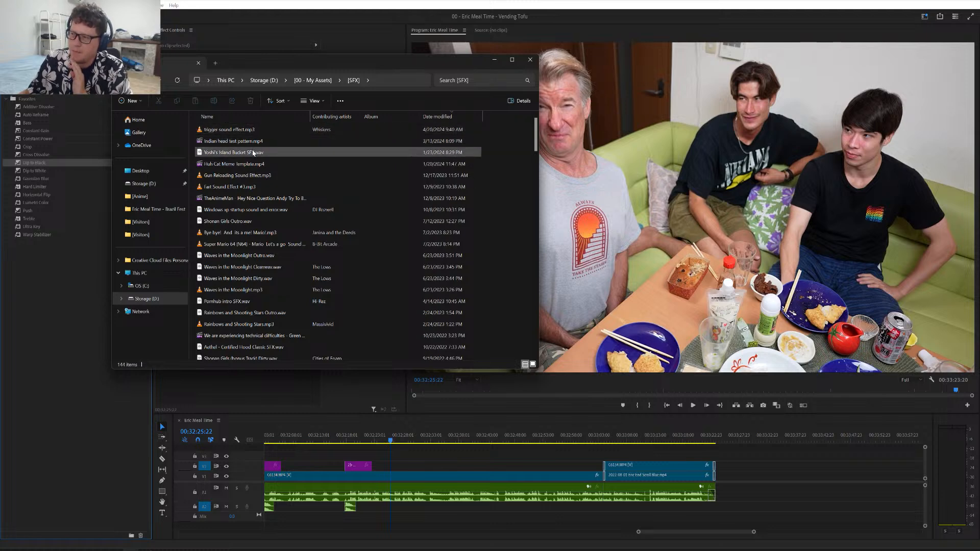
drag(253, 153, 381, 514)
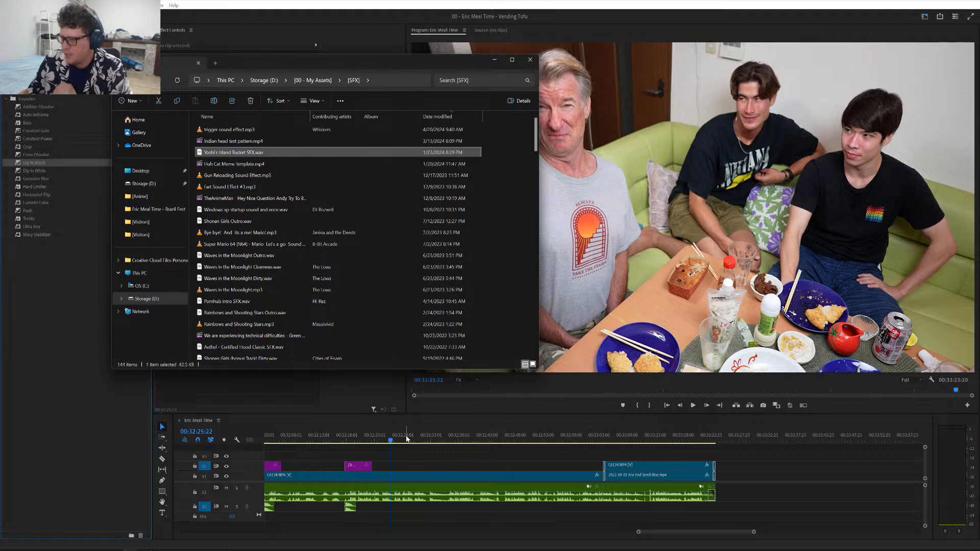
drag(251, 154, 421, 509)
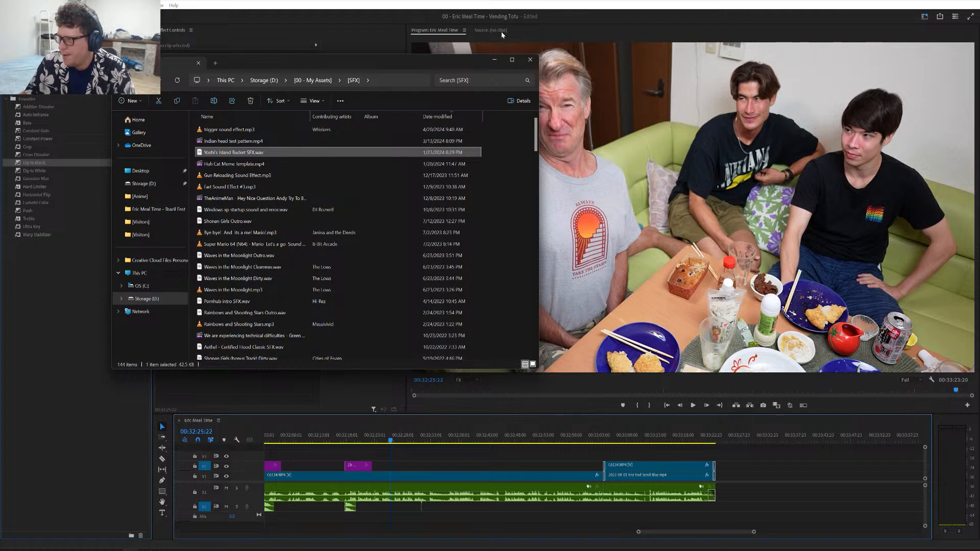
- Return File Explorer to the Eric Meal Time - Vending Tofu folder on Storage (D:) and minimize it to get back to Premiere Pro
click(264, 80)
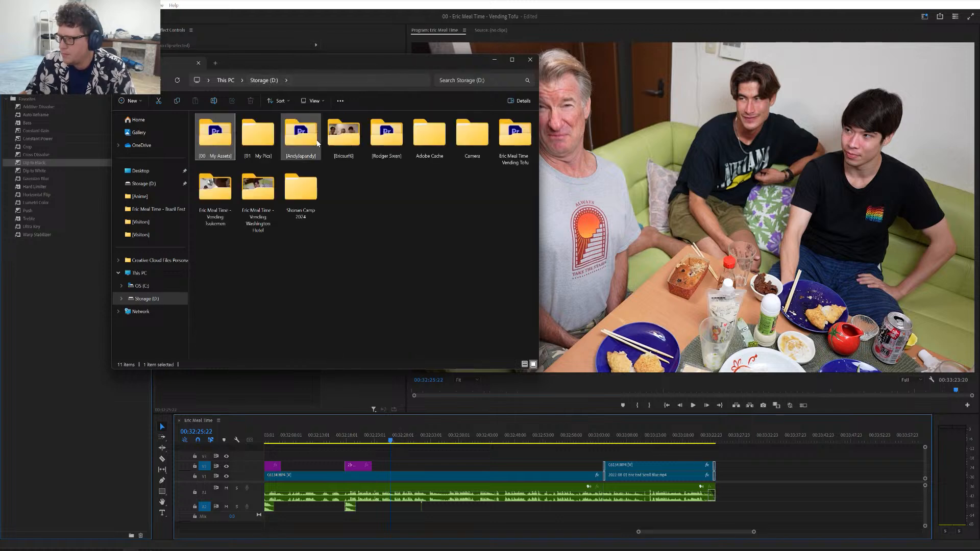
click(344, 145)
double_click(344, 145)
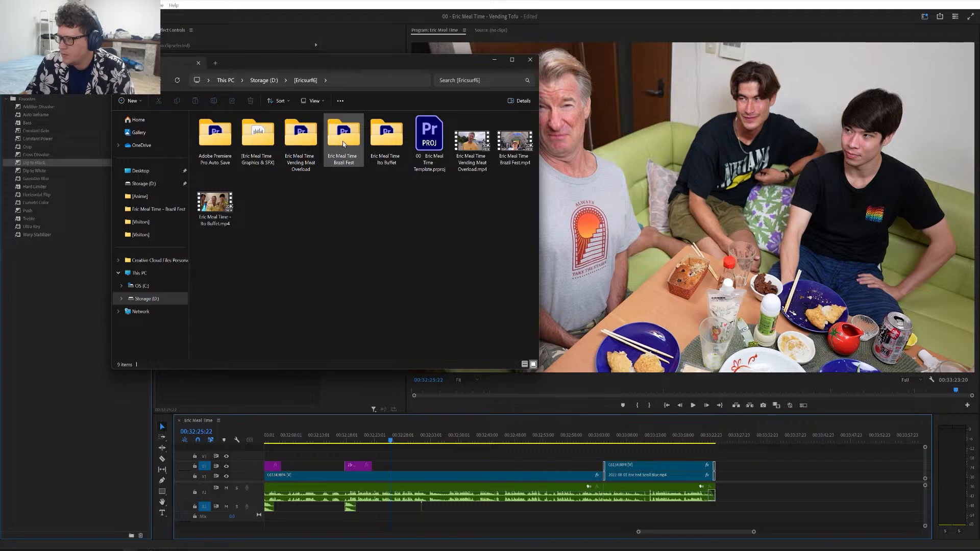
click(270, 80)
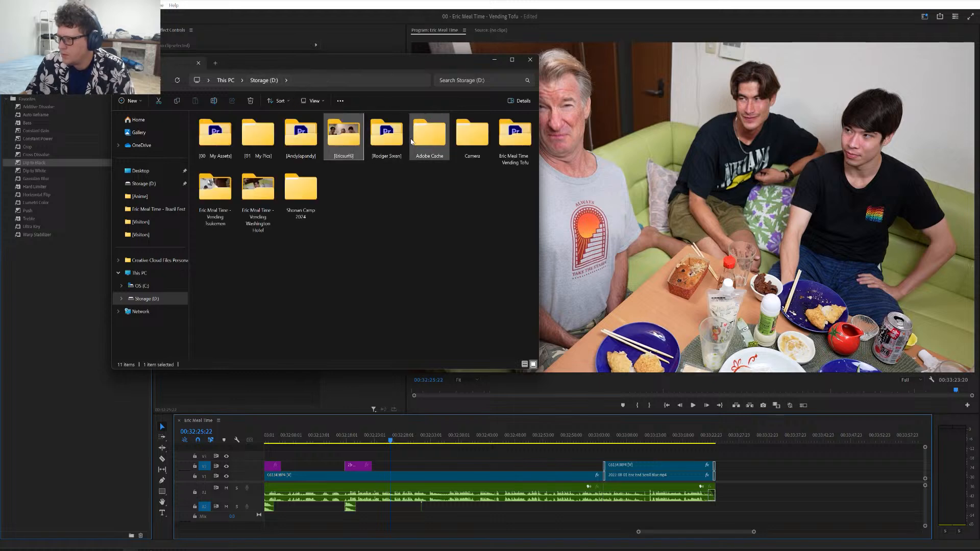
double_click(513, 135)
click(494, 60)
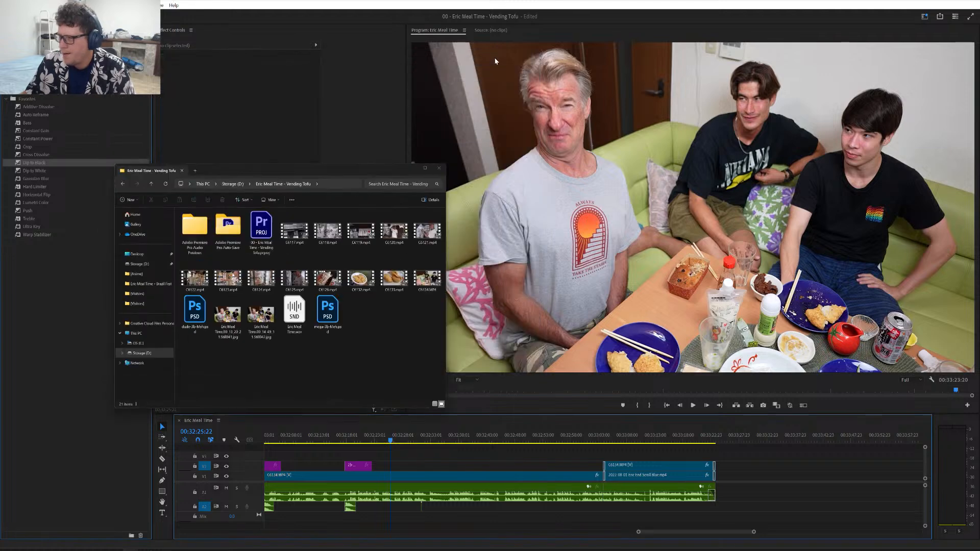
- Play the footage near the 2b-Nah.psd graphic and the newly placed sound effect, stopping at 00:32:32:03
scroll(411, 482, up, 5)
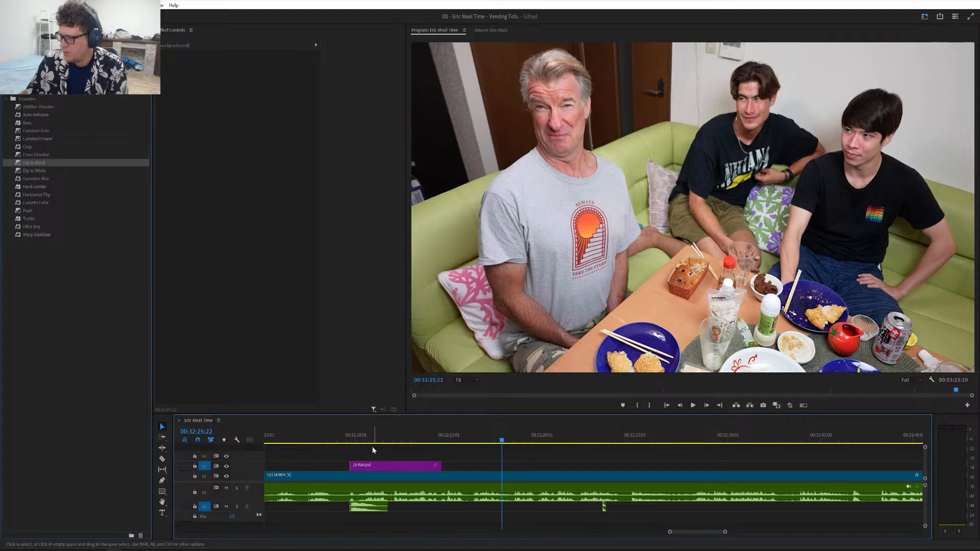
click(343, 440)
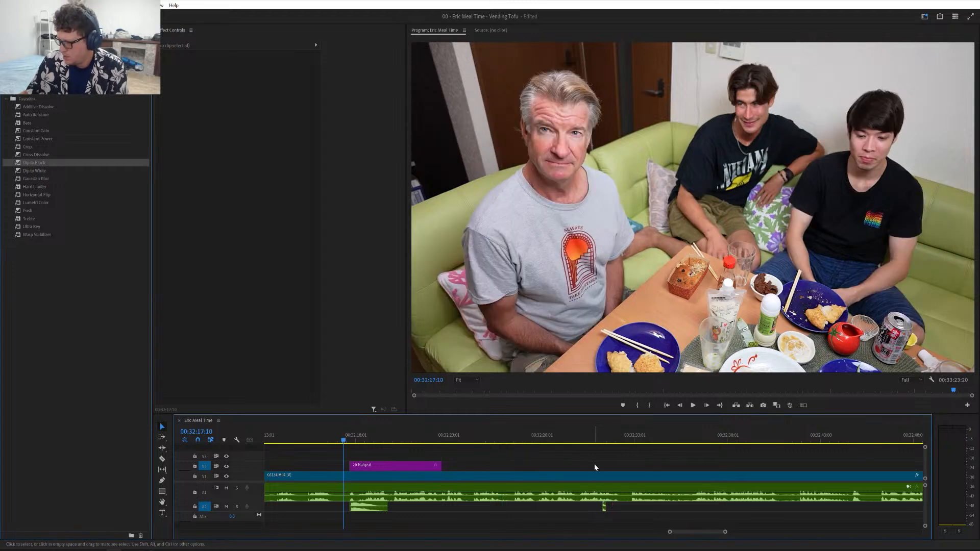
key(space)
click(594, 439)
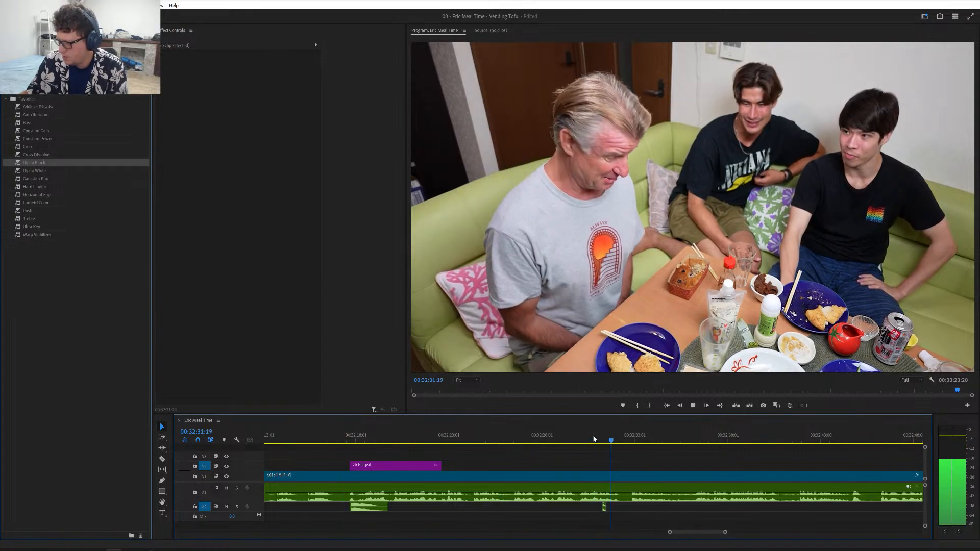
key(space)
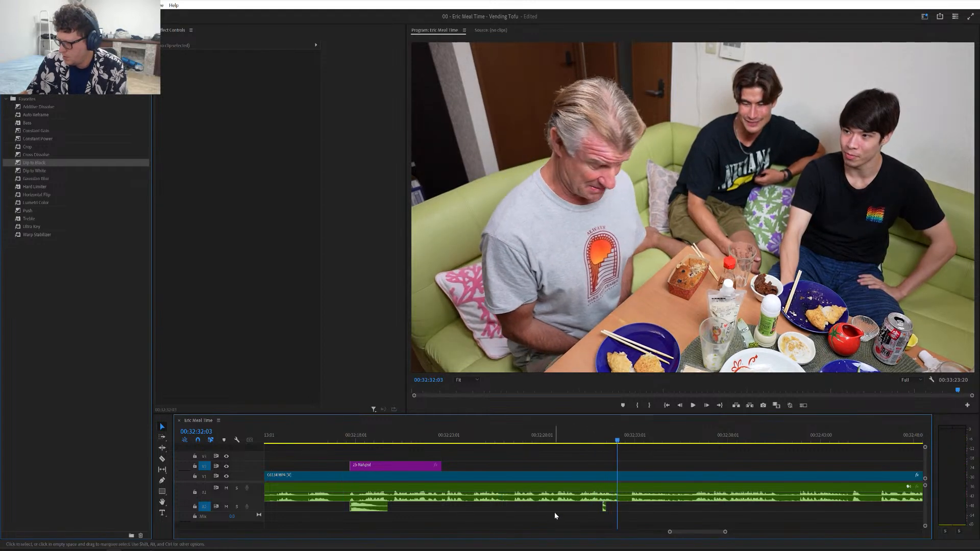
- Delete the existing sound effect under the 2b-Nah.psd graphic, move the Yoshi's Island clip to the graphic's start, and preview it
click(358, 508)
key(Delete)
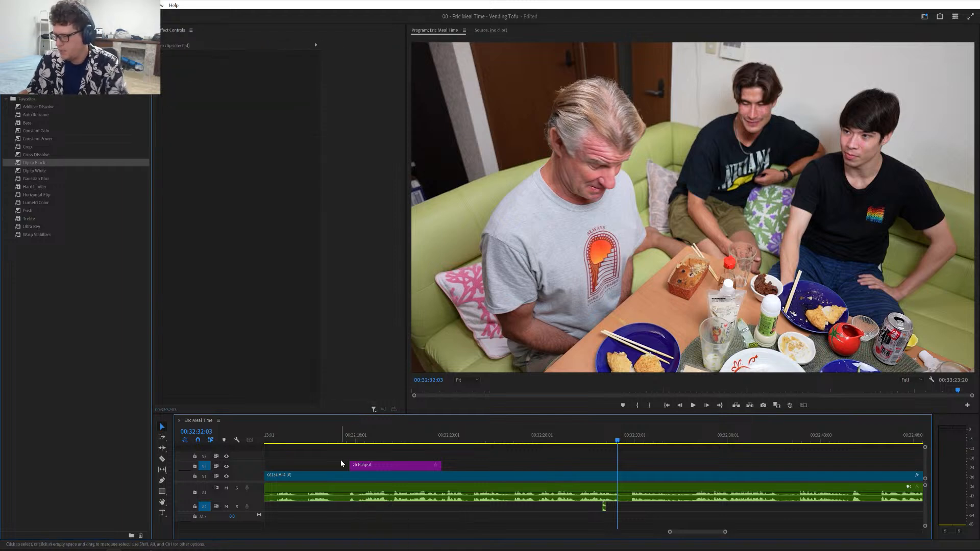
click(331, 437)
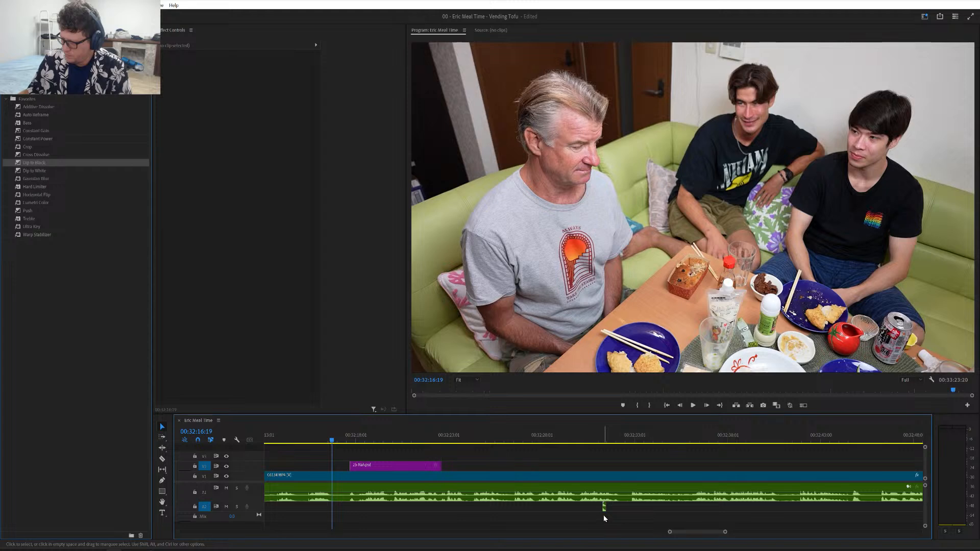
drag(605, 509, 353, 508)
key(space)
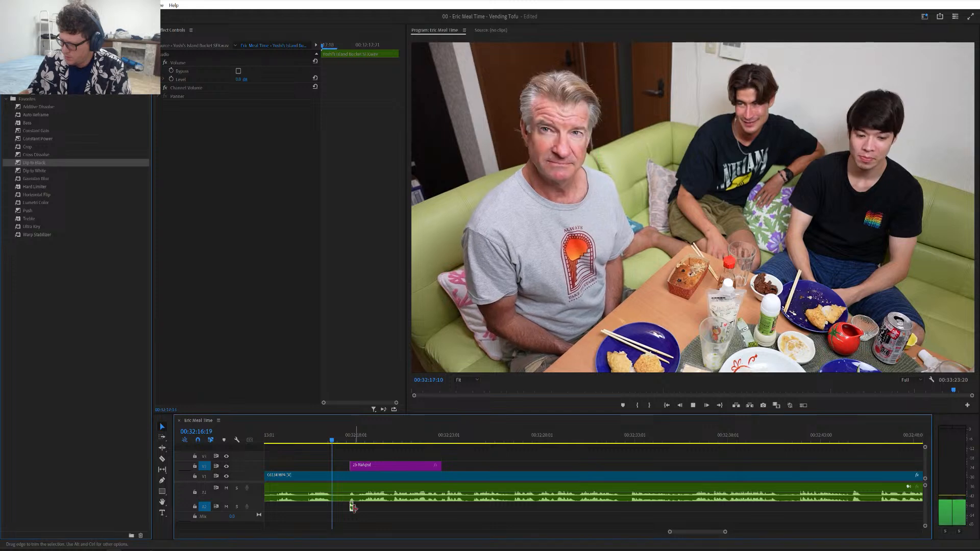
key(space)
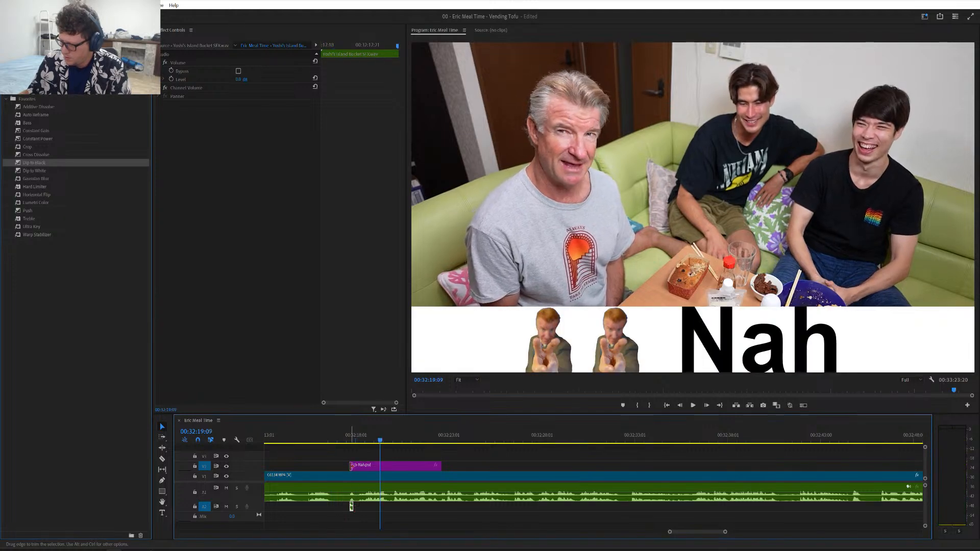
- Replay the entrance of the 2b-Nah.psd graphic several times from about 00:32:16 to check the sound effect's timing
scroll(355, 487, down, 5)
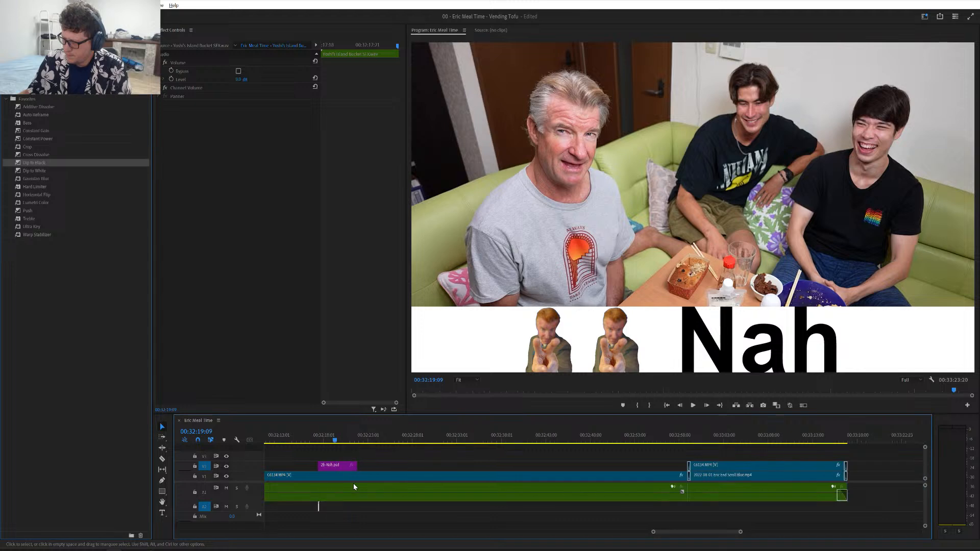
scroll(353, 483, up, 6)
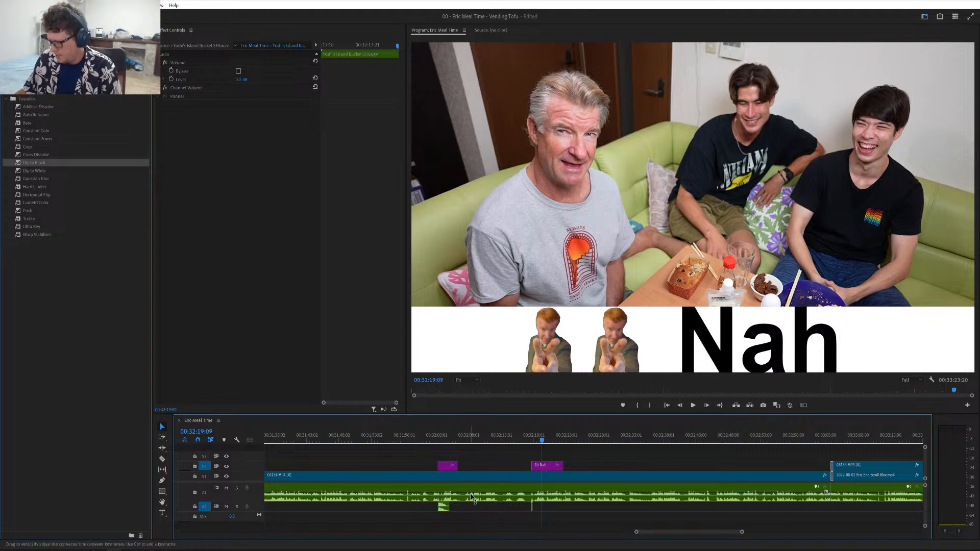
scroll(472, 498, up, 3)
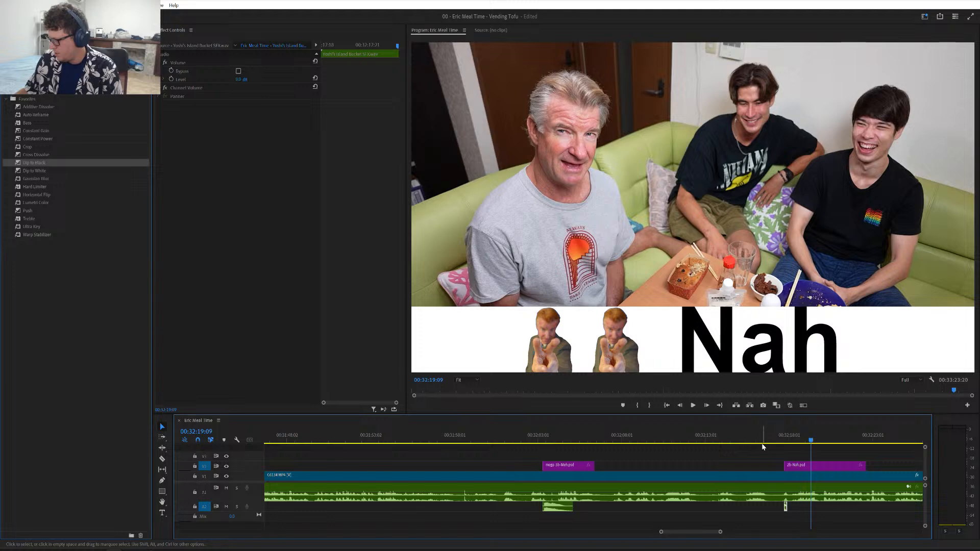
click(763, 444)
key(space)
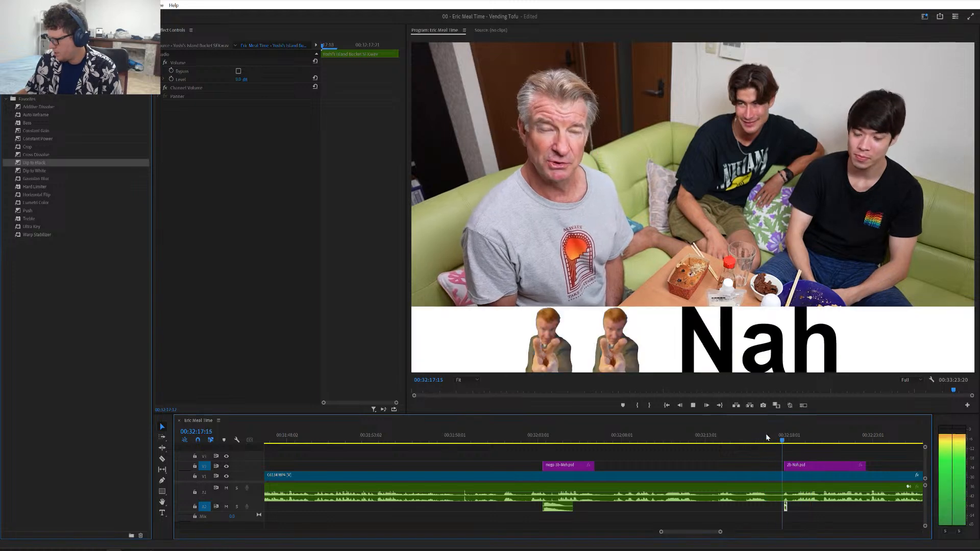
key(space)
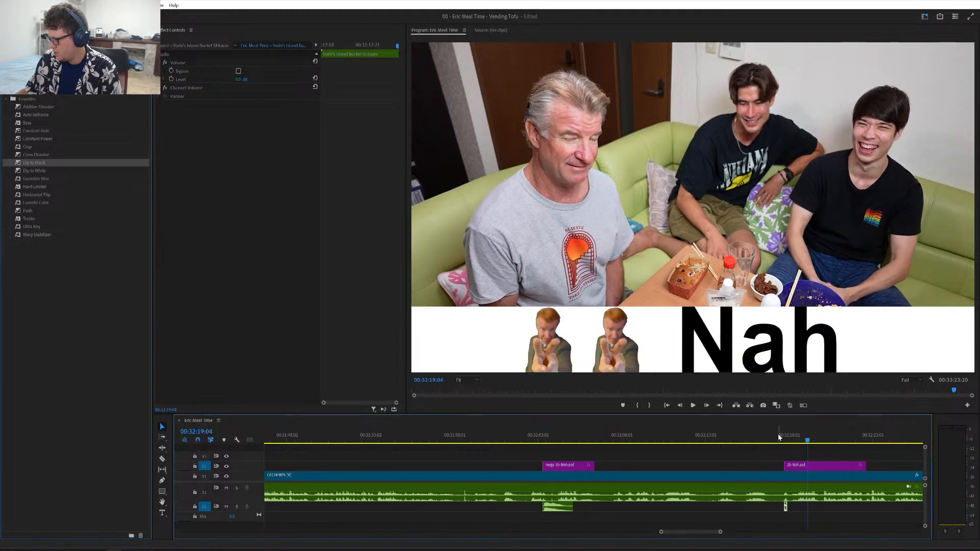
click(751, 442)
key(space)
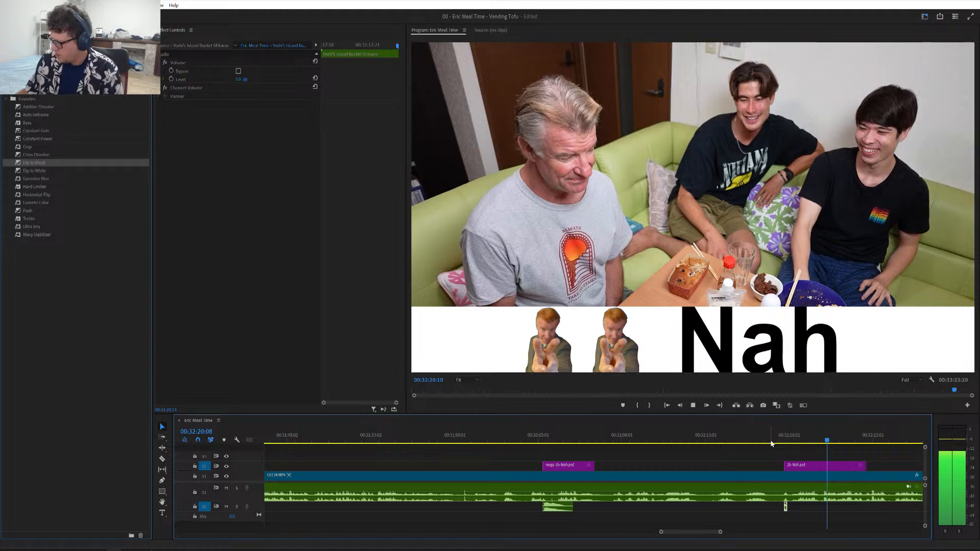
click(773, 439)
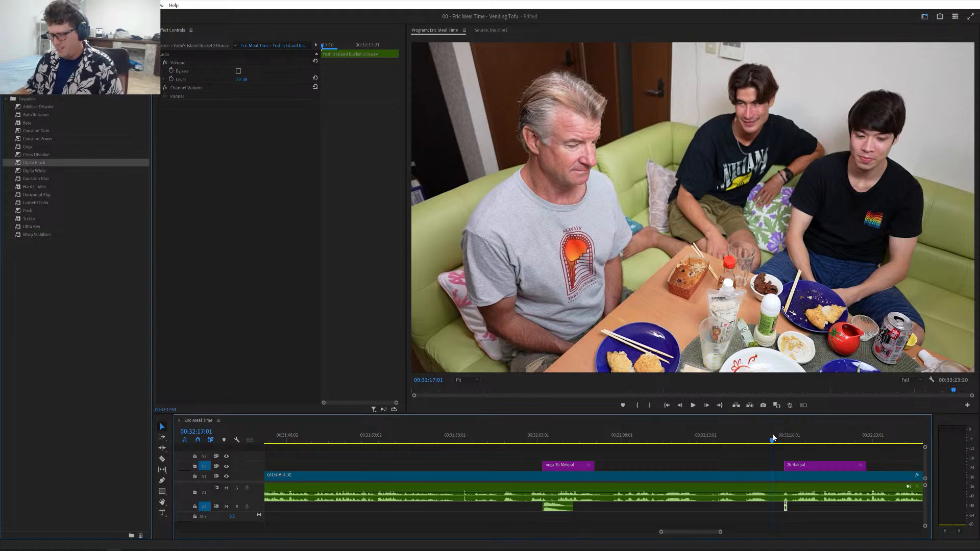
click(774, 439)
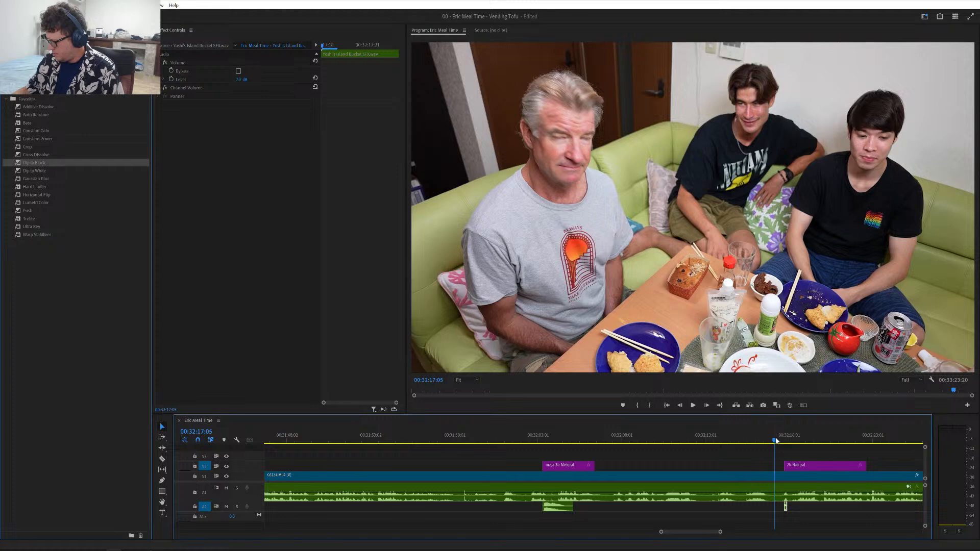
click(768, 440)
key(space)
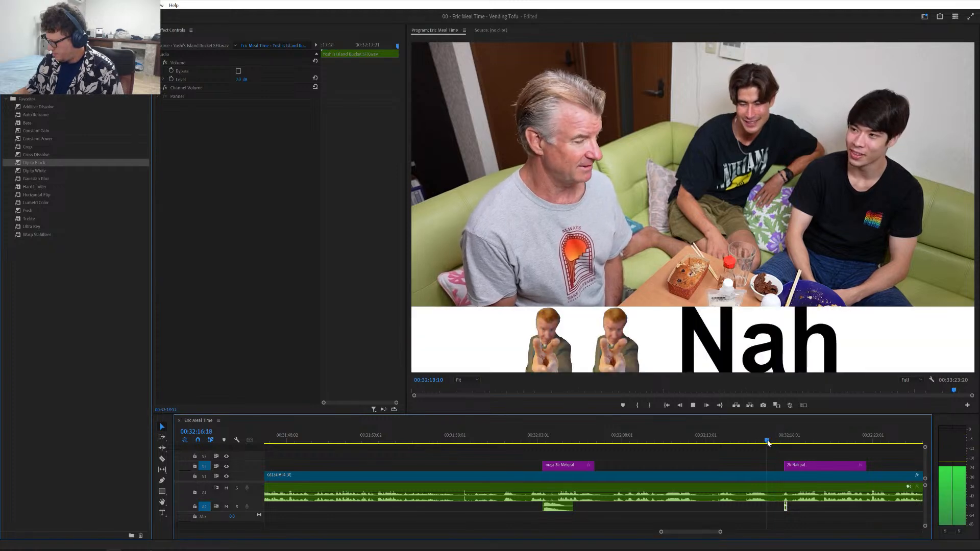
key(space)
scroll(789, 478, up, 2)
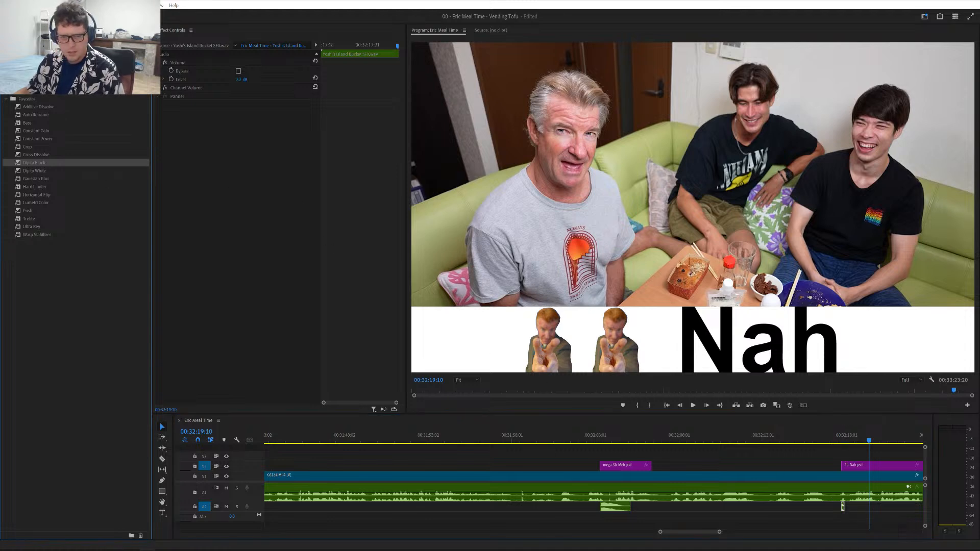
key(alt+Tab)
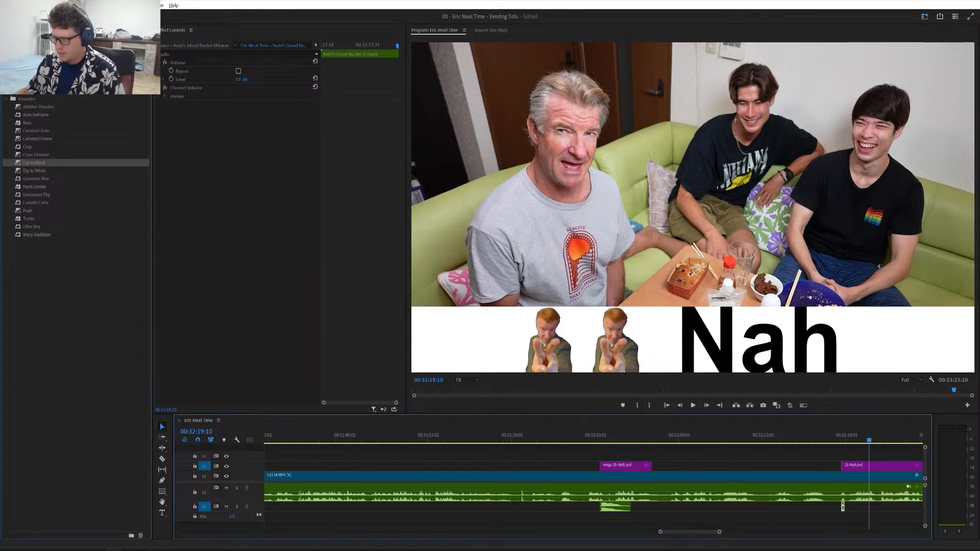
key(alt+Tab)
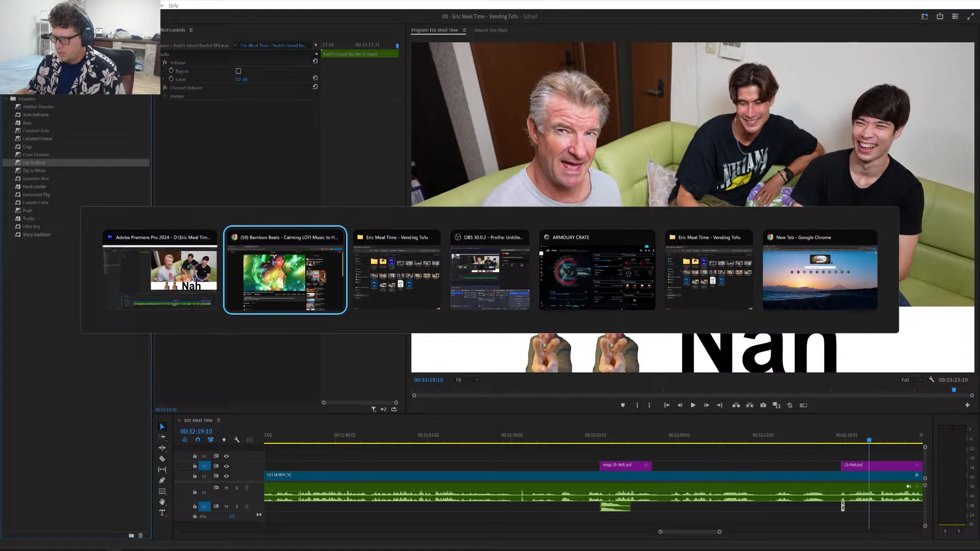
key(alt+Tab)
key(alt+Tab)
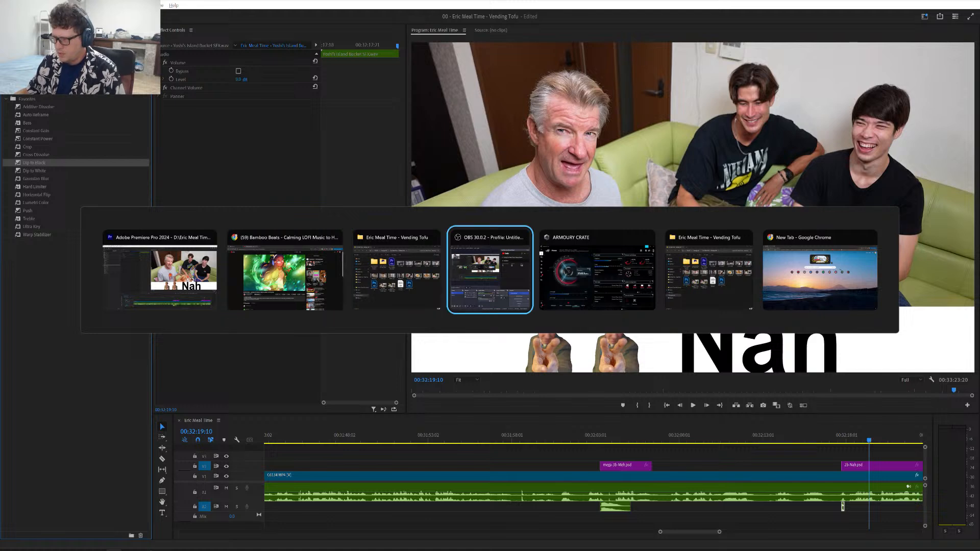
key(Escape)
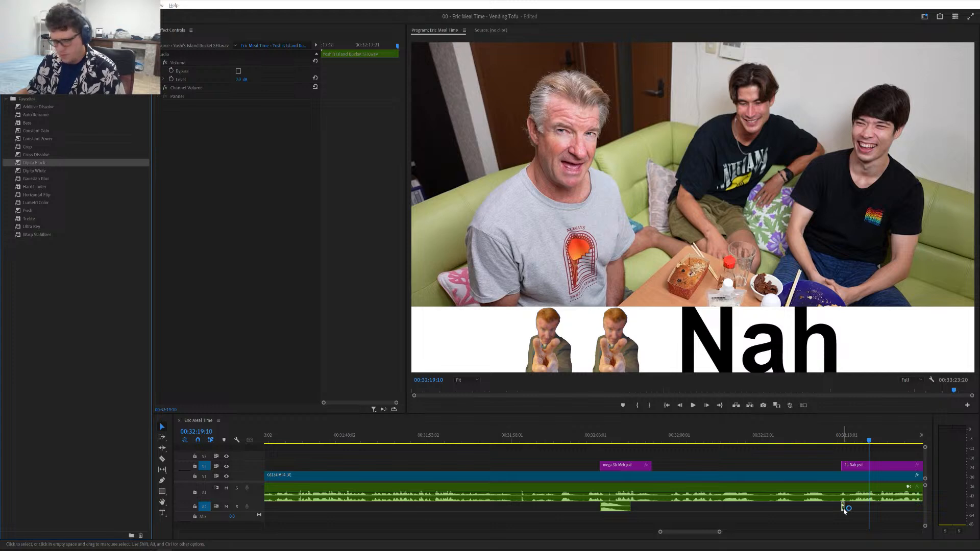
- Duplicate the Yoshi's Island sound effect from the 2b-Nah.psd graphic to about 00:32:06 and 00:32:00 on the same audio track
click(788, 514)
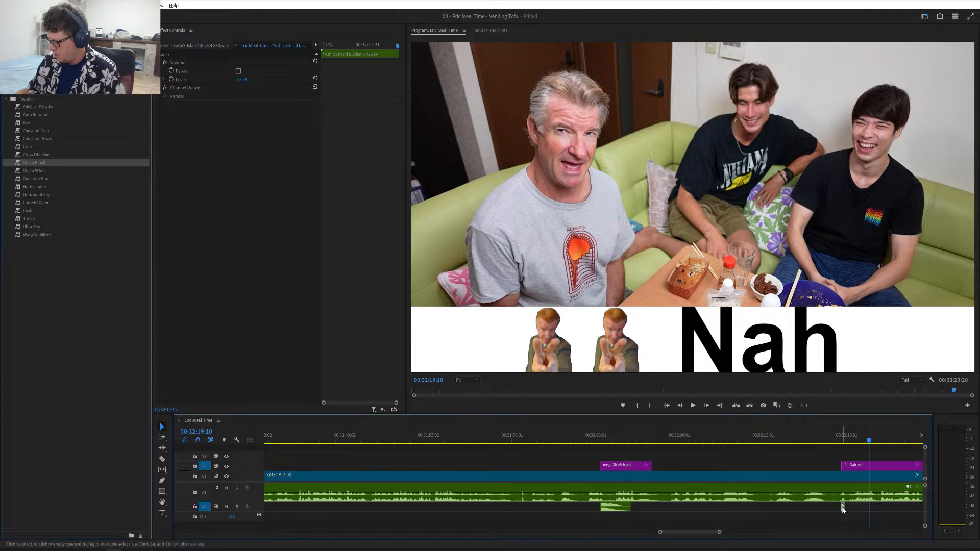
drag(843, 509, 792, 521)
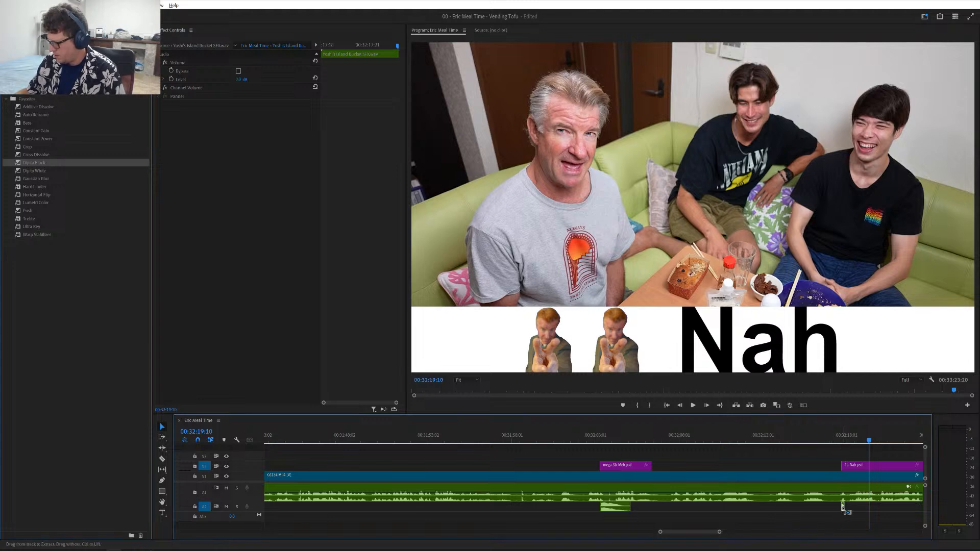
drag(843, 509, 546, 509)
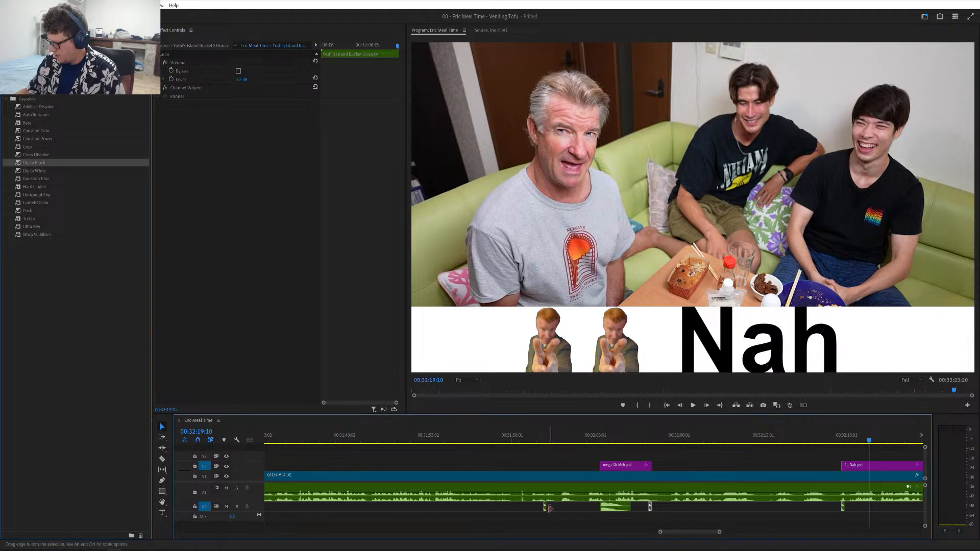
- Copy the Hard Limiter effect from the Taco Bell sound under the Meh graphic onto the three Yoshi's Island clips
scroll(670, 499, up, 2)
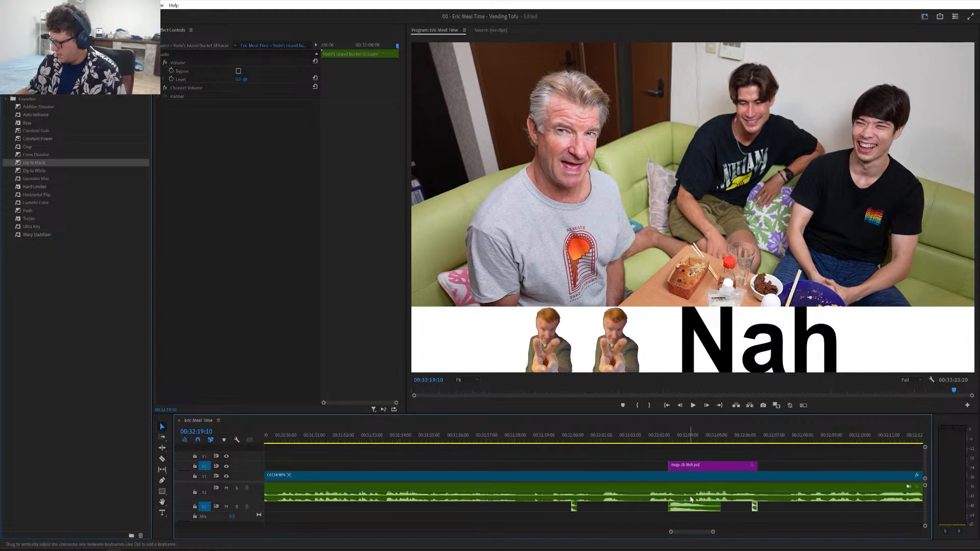
click(697, 508)
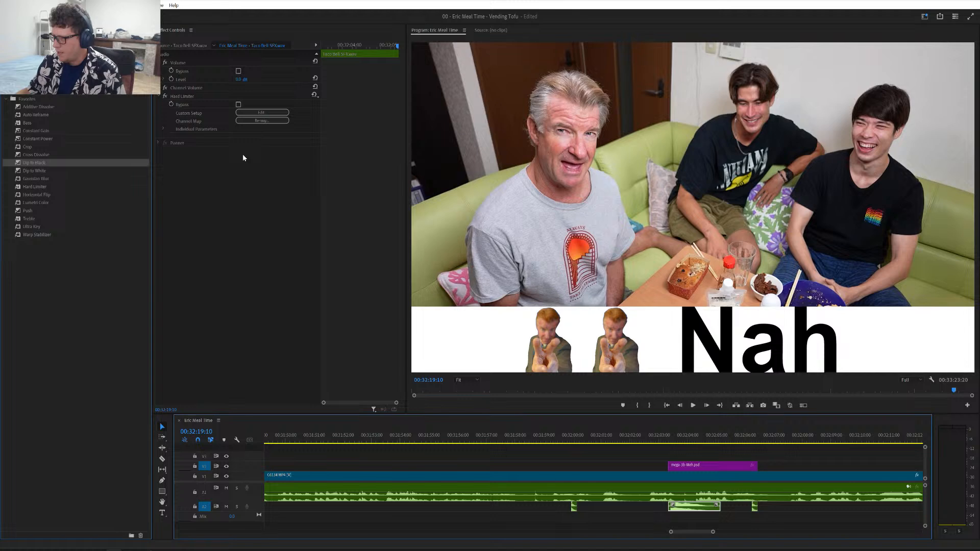
right_click(207, 97)
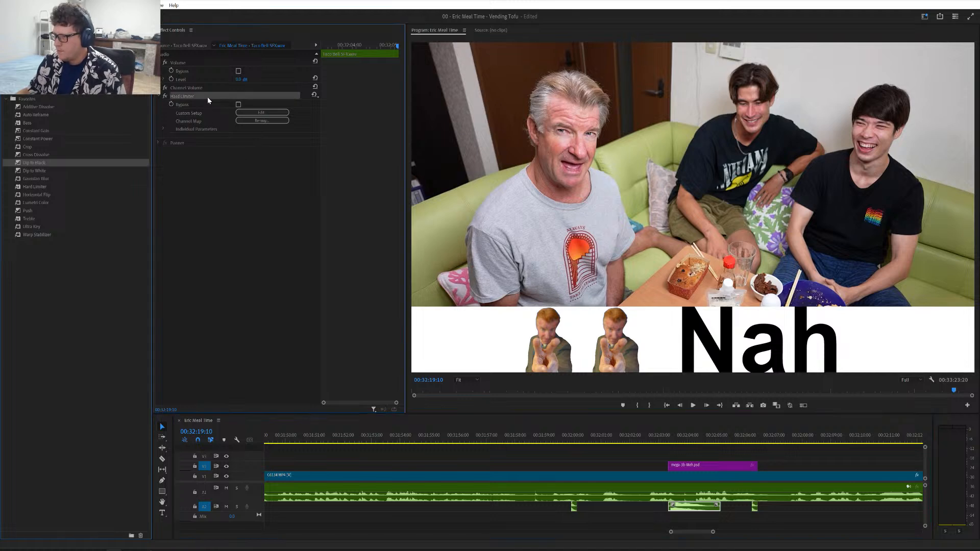
click(224, 146)
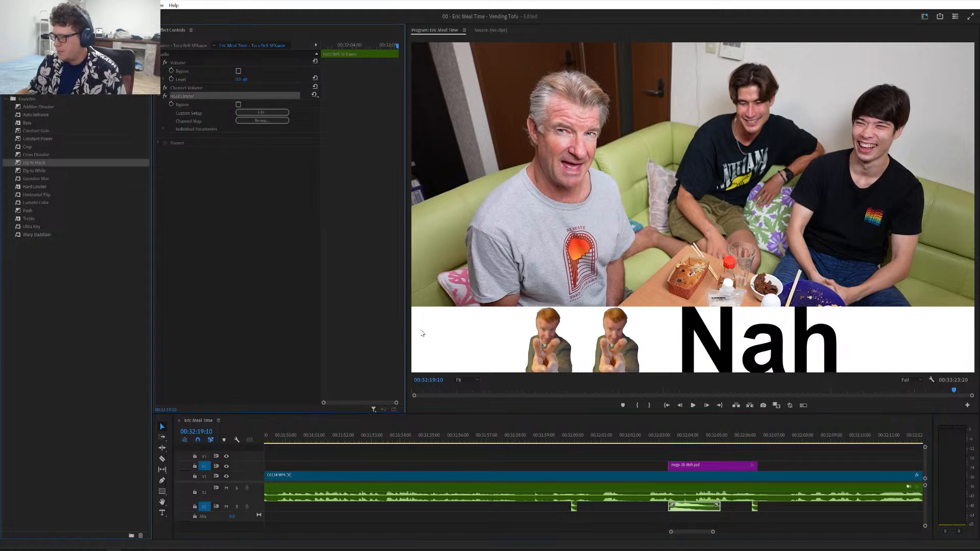
click(574, 509)
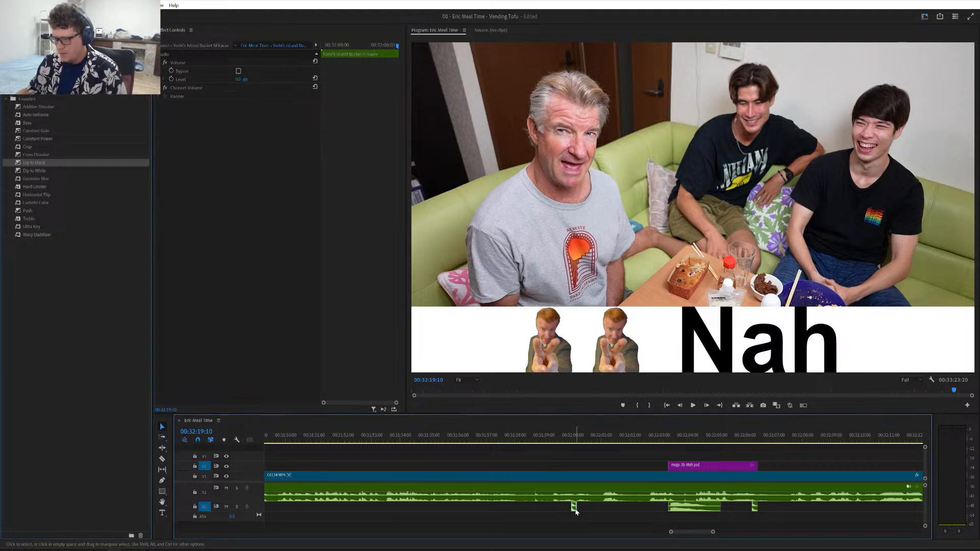
key(ctrl+v)
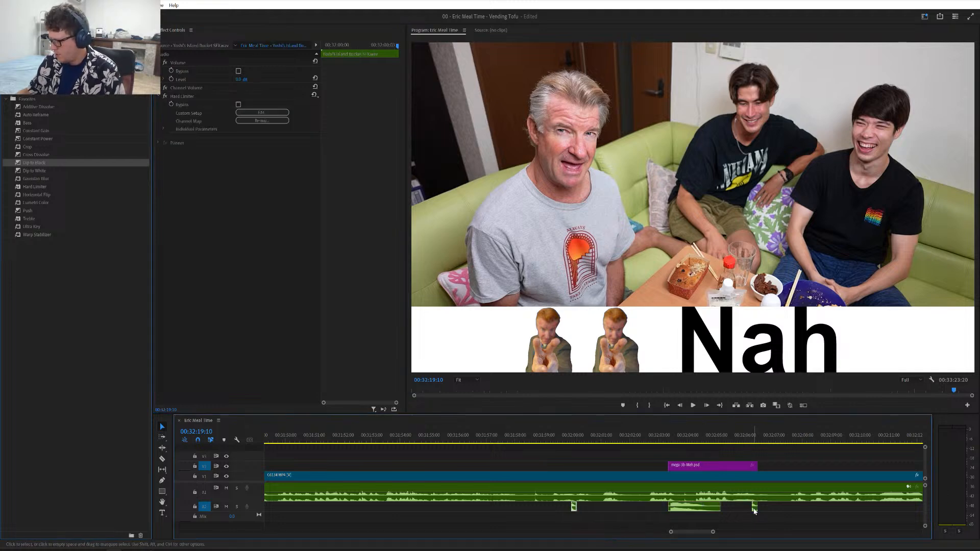
click(755, 508)
key(ctrl+v)
scroll(755, 512, right, 5)
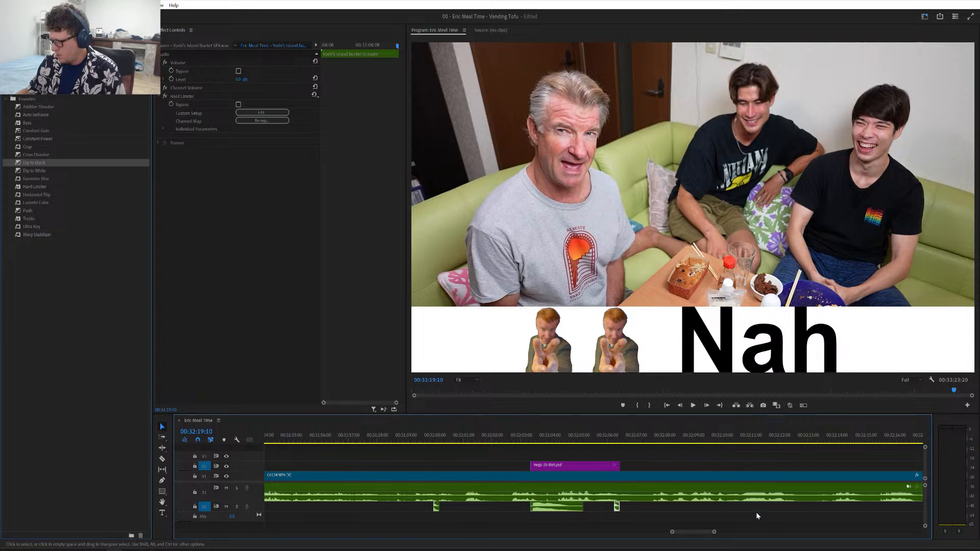
click(811, 509)
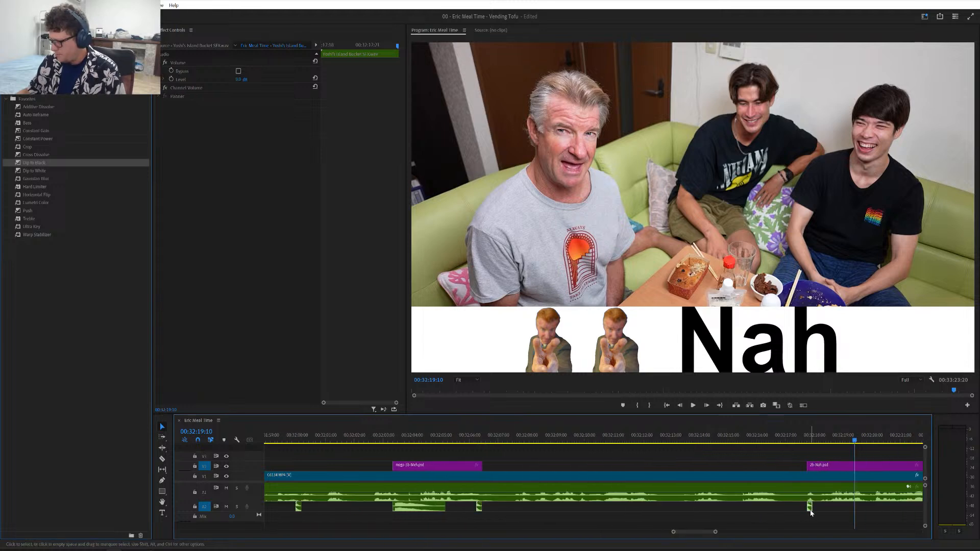
drag(810, 509, 811, 509)
- Preview the 2b-Nah.psd entrance from 00:32:16:07 and undo the Hard Limiter pasted onto the Yoshi's Island clips
click(768, 438)
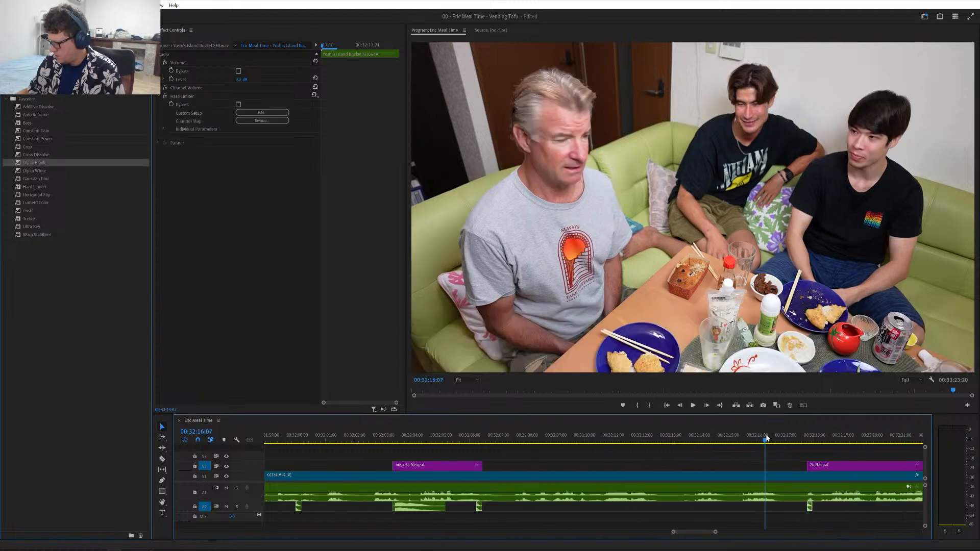
key(space)
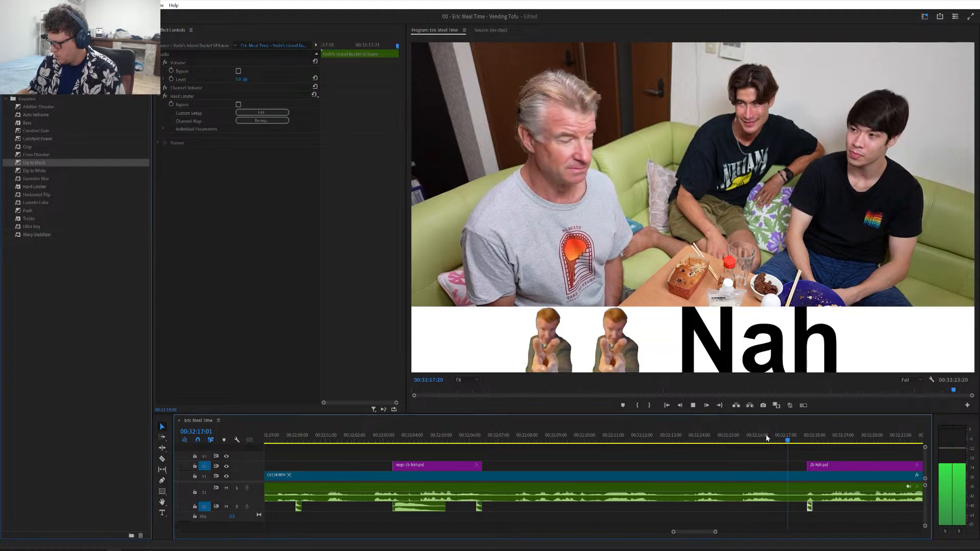
key(space)
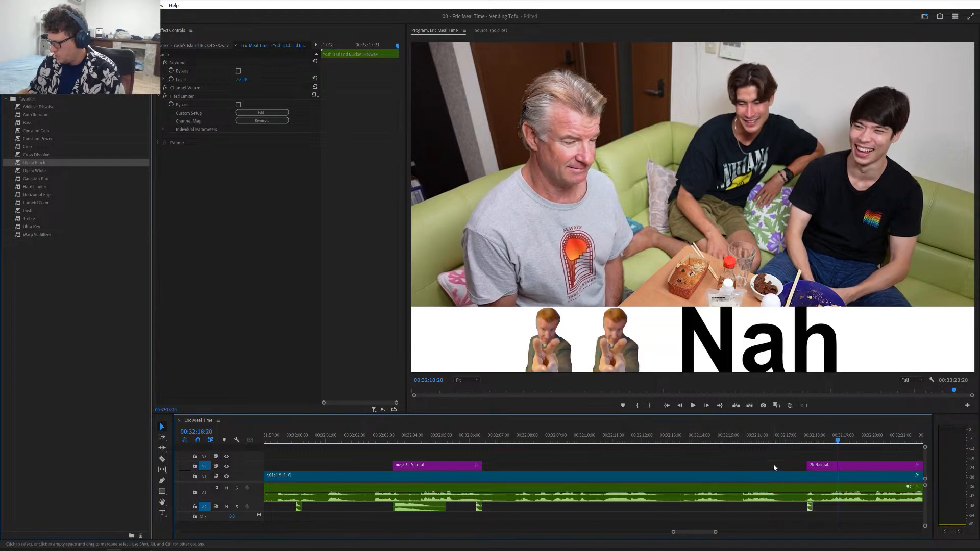
key(ctrl+z)
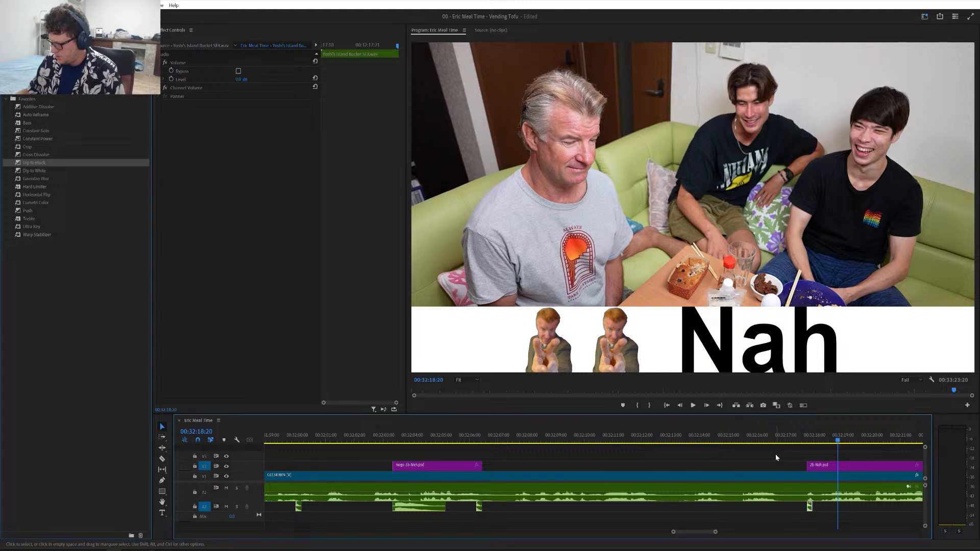
- Play the Yoshi's Island sound at the 2b-Nah.psd entrance and its two copies near 00:32:06 and 00:32:00
click(787, 440)
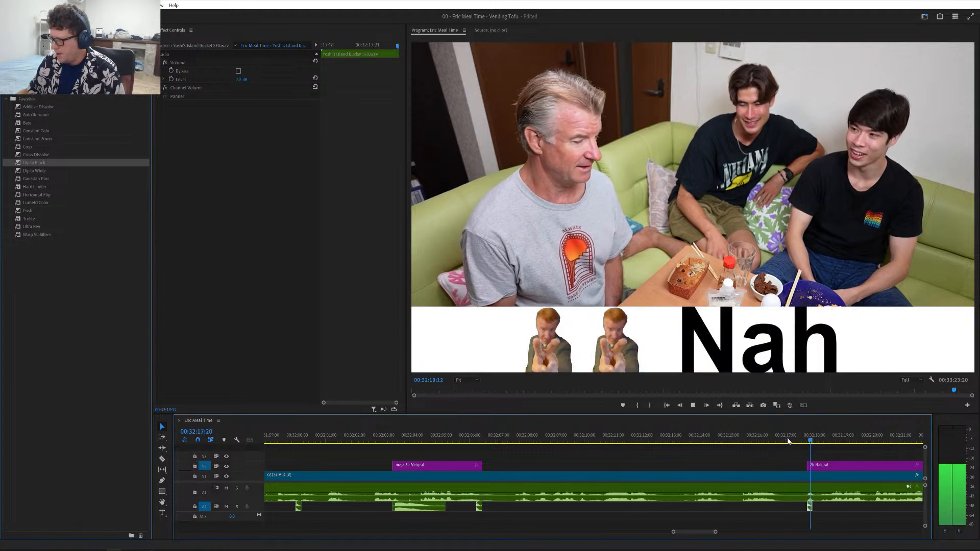
key(space)
click(474, 435)
key(space)
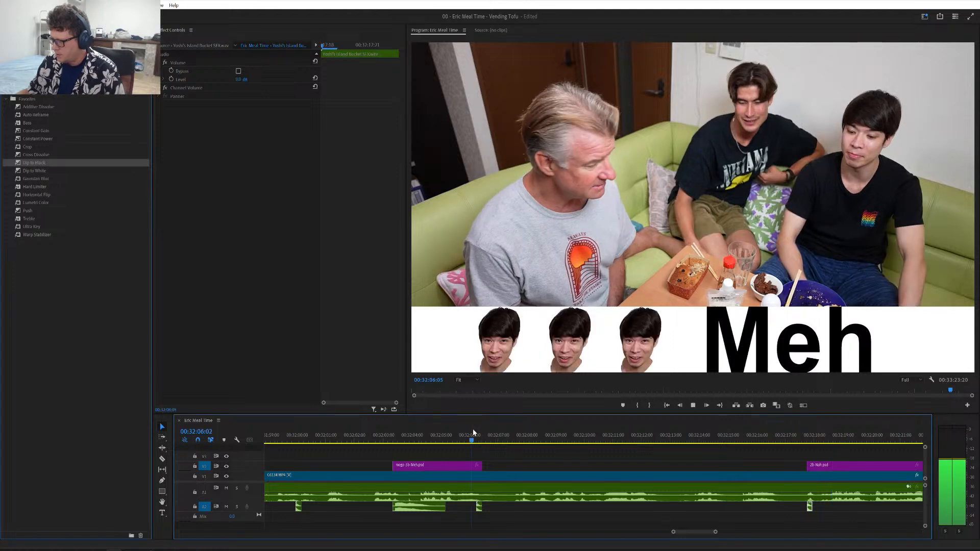
key(space)
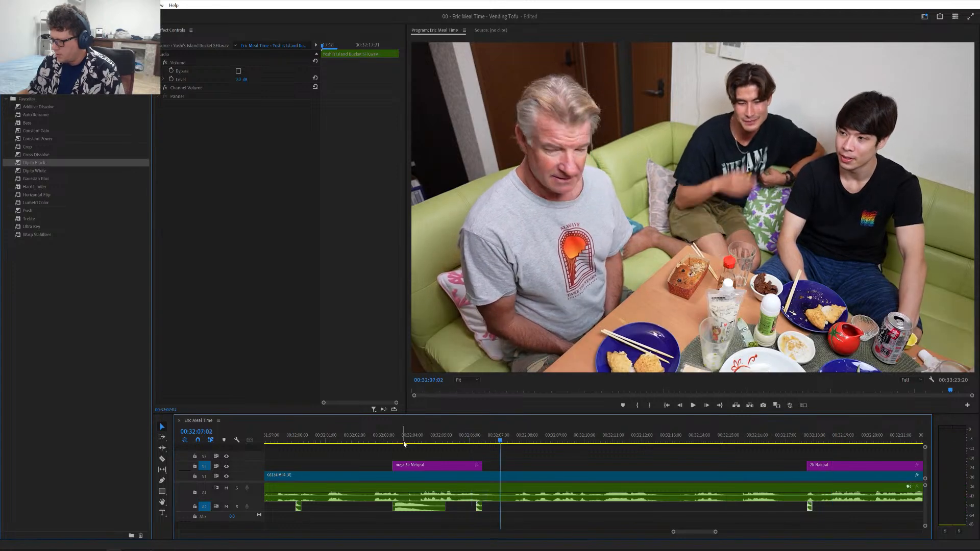
click(284, 439)
key(space)
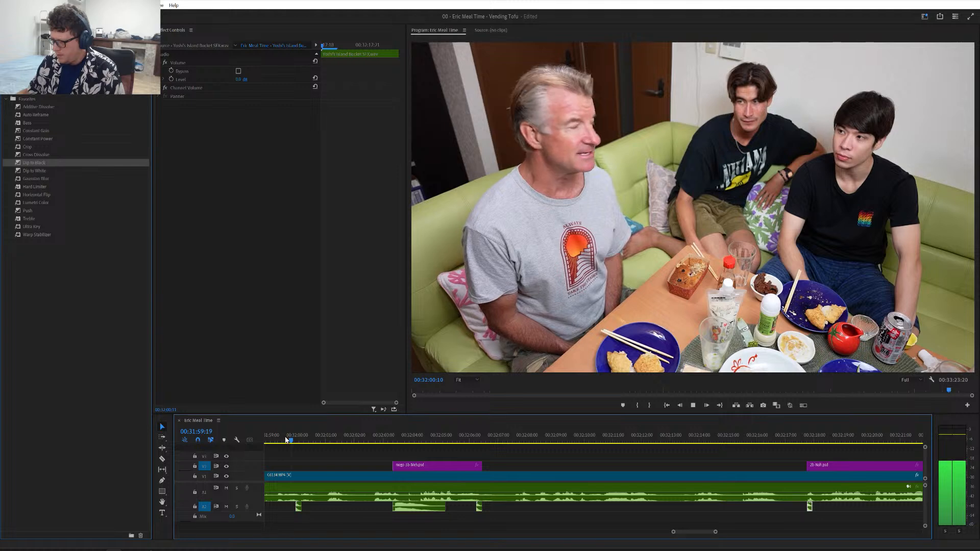
- Set the speed of the Yoshi's Island copy near 00:32:06 to 112% and preview it
scroll(357, 461, up, 3)
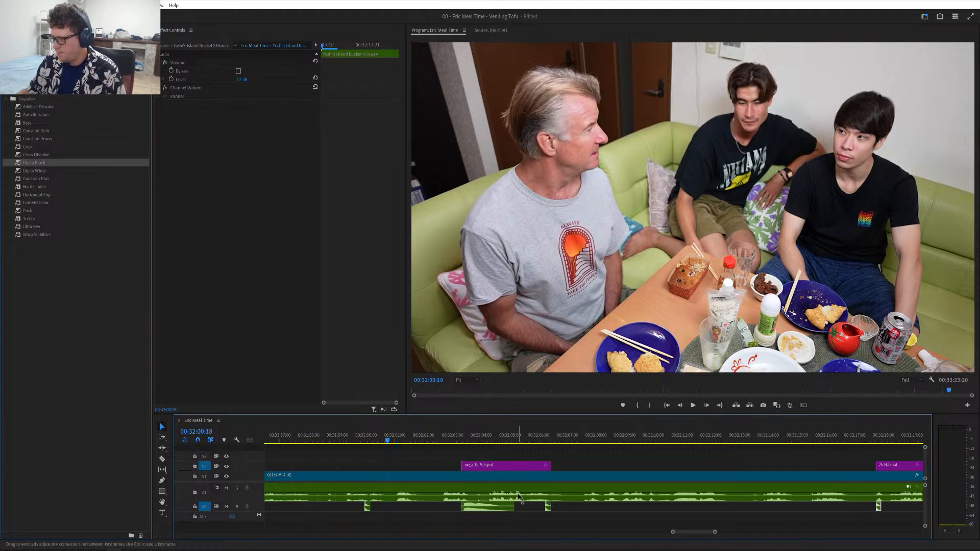
right_click(549, 511)
click(586, 369)
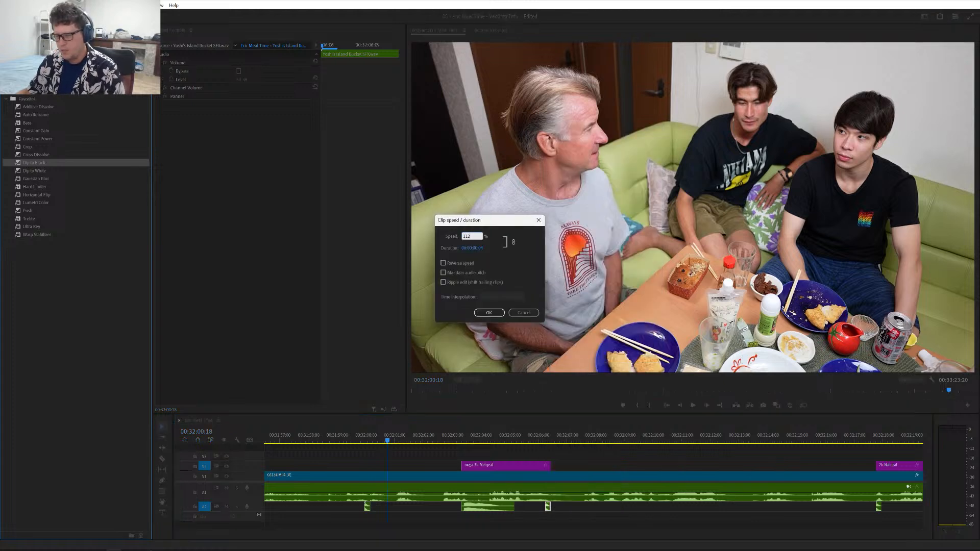
click(496, 313)
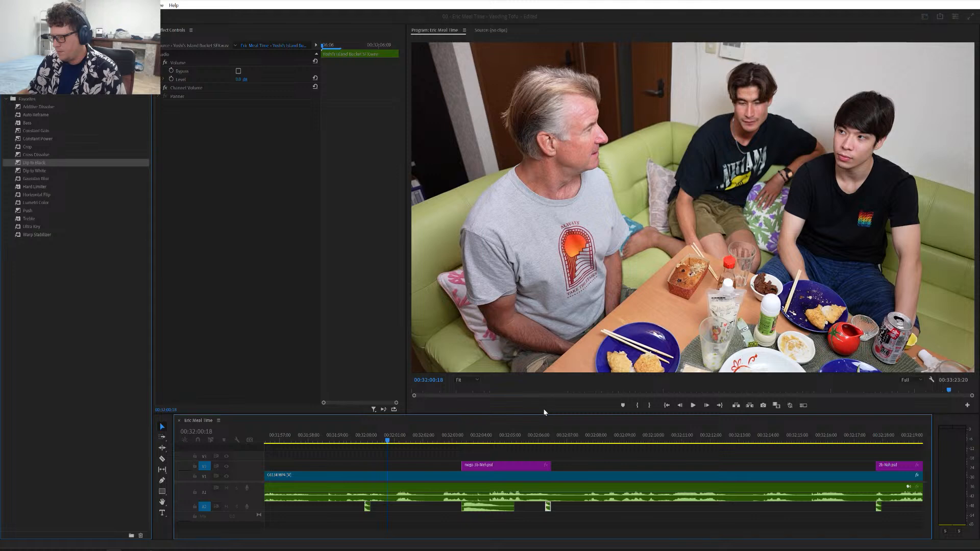
click(537, 435)
key(space)
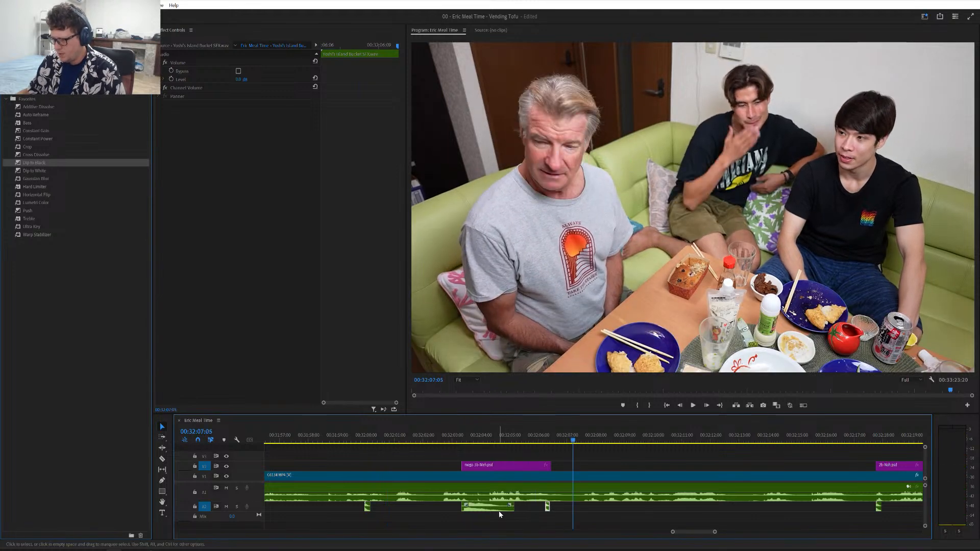
- Delete the Taco Bell sound under the Meh graphic near 00:32:03 and move the sped-up Yoshi's Island clip to the graphic's start
key(Delete)
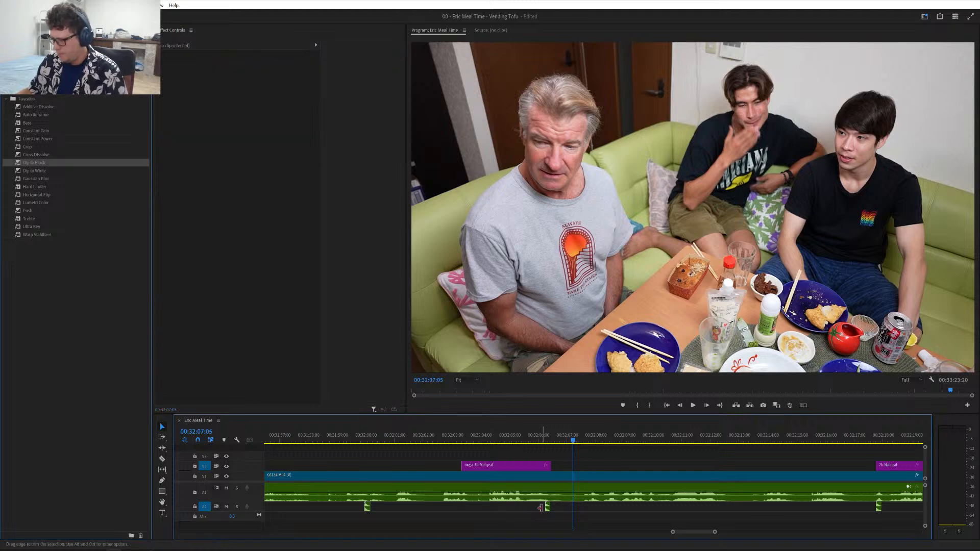
drag(495, 510, 467, 512)
- Move the Yoshi's Island copy at 00:32:00 to about 00:31:29, beneath the earlier Meh graphic
scroll(467, 512, up, 5)
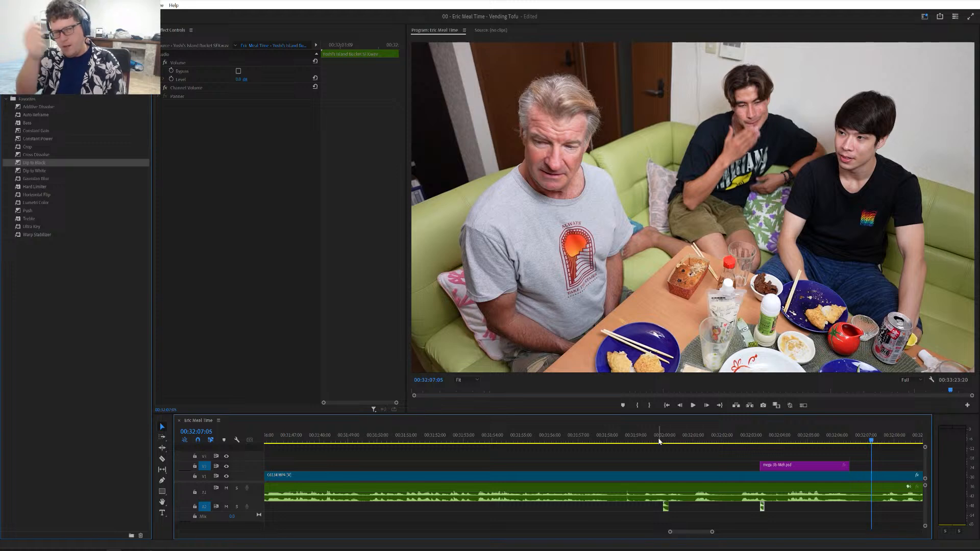
scroll(675, 449, down, 5)
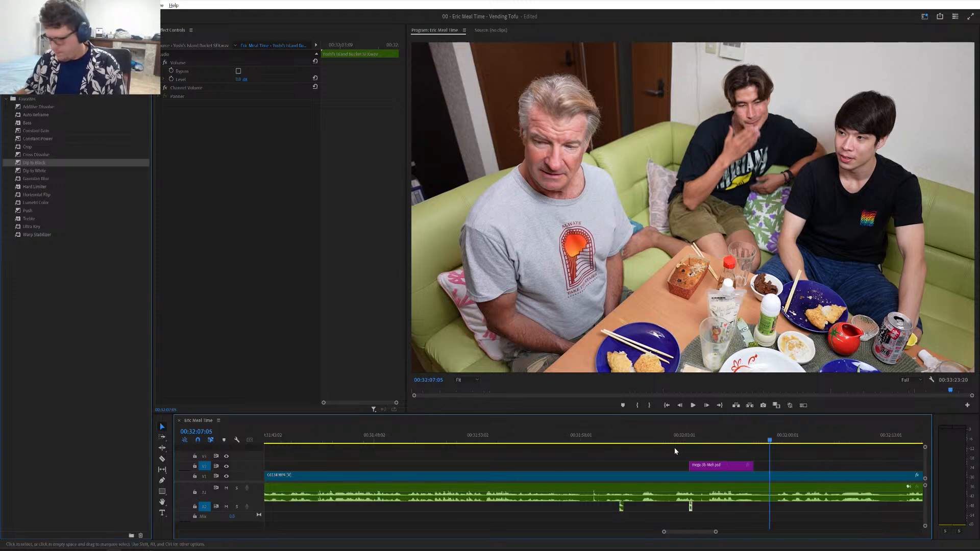
scroll(633, 462, up, 3)
scroll(633, 462, up, 2)
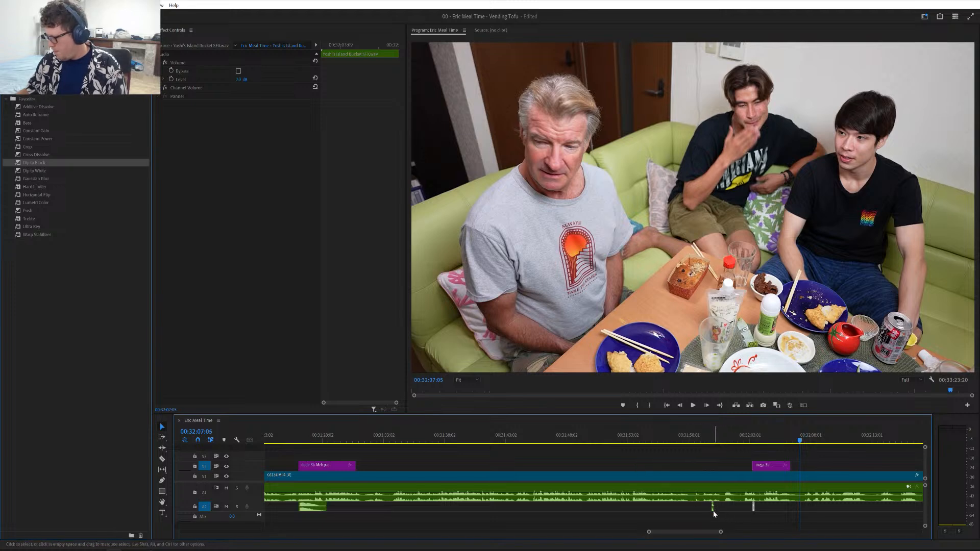
drag(713, 508, 494, 511)
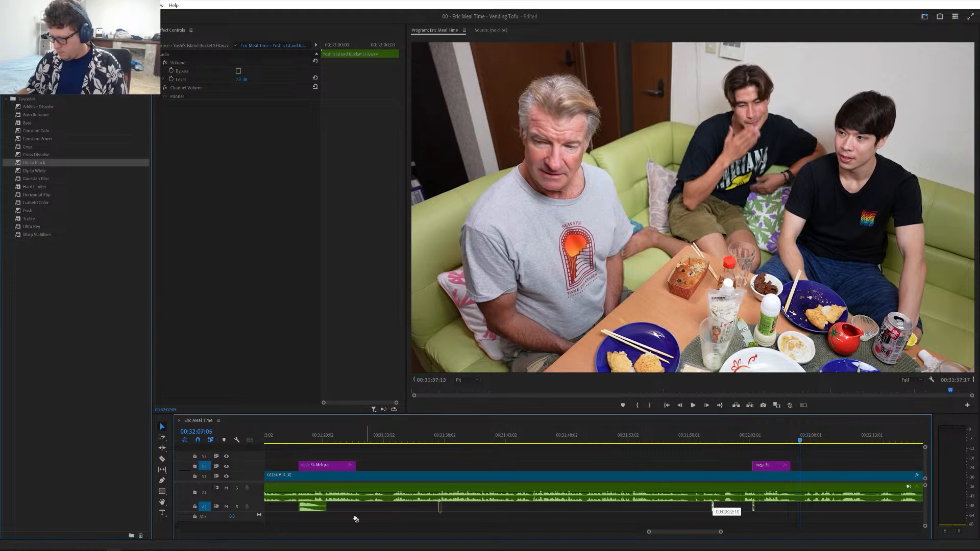
drag(341, 516, 339, 513)
- Set the speed of the Yoshi's Island copy near 00:31:29 to 88% and preview it beneath the Meh graphic
scroll(337, 510, up, 5)
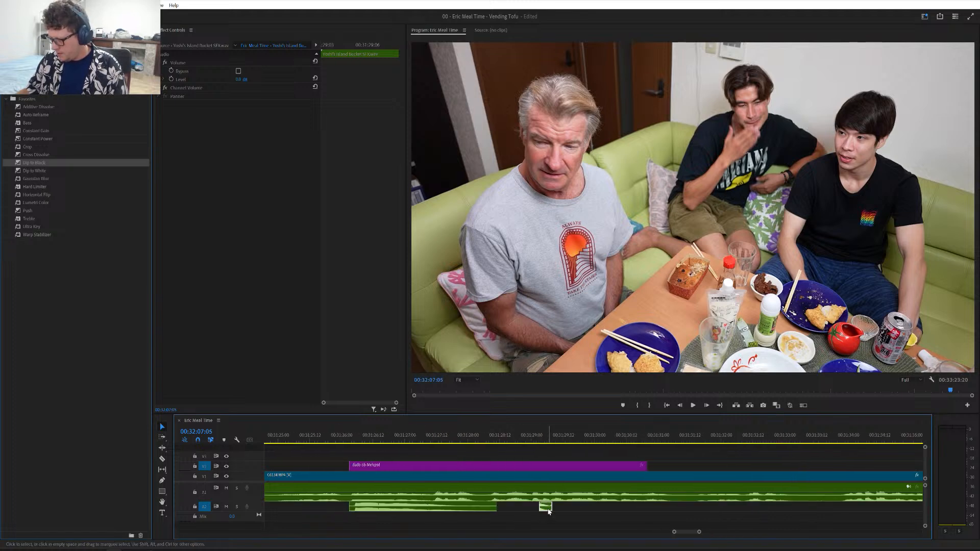
right_click(549, 510)
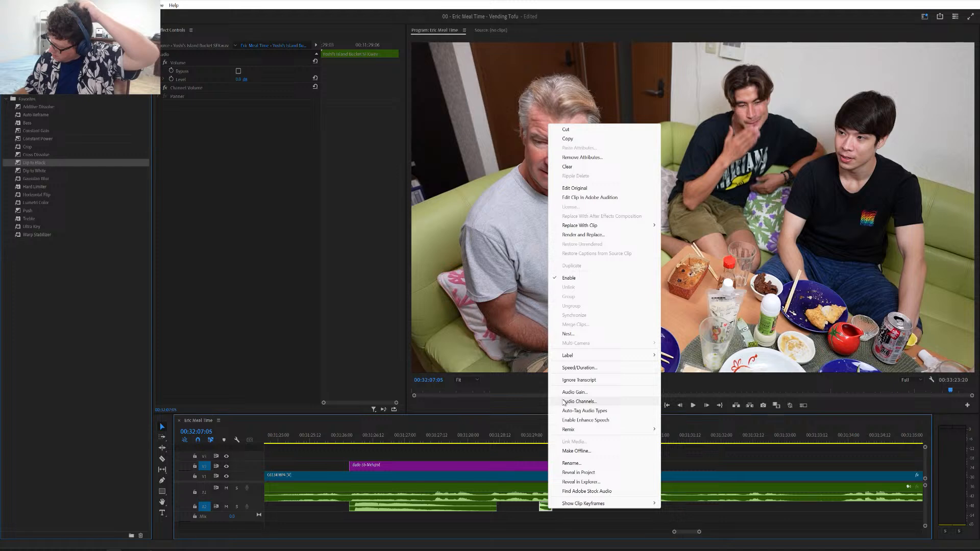
click(569, 371)
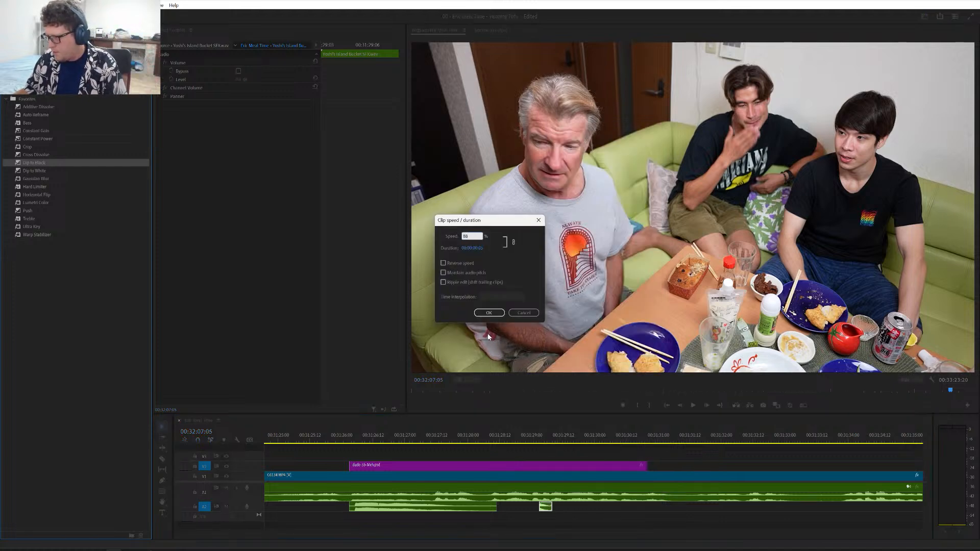
text(88)
click(486, 313)
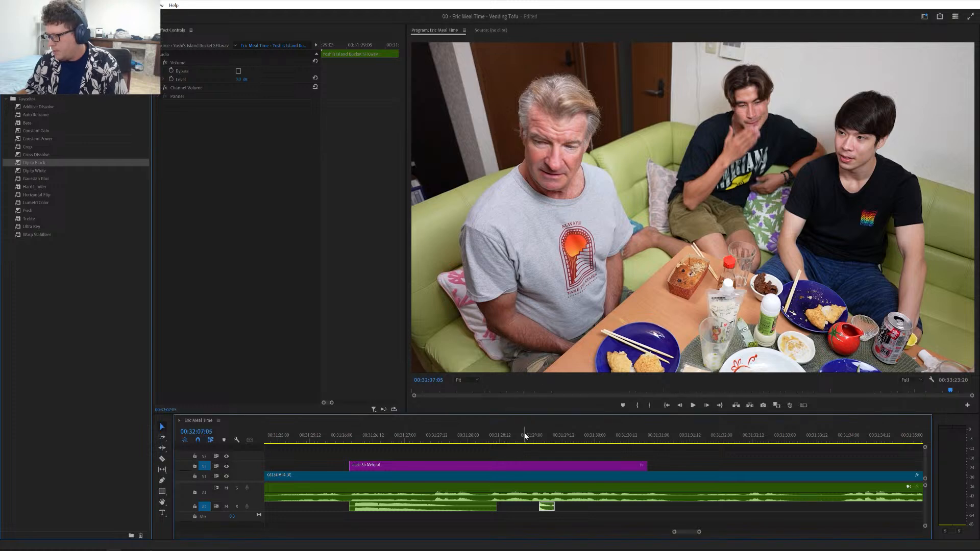
click(525, 436)
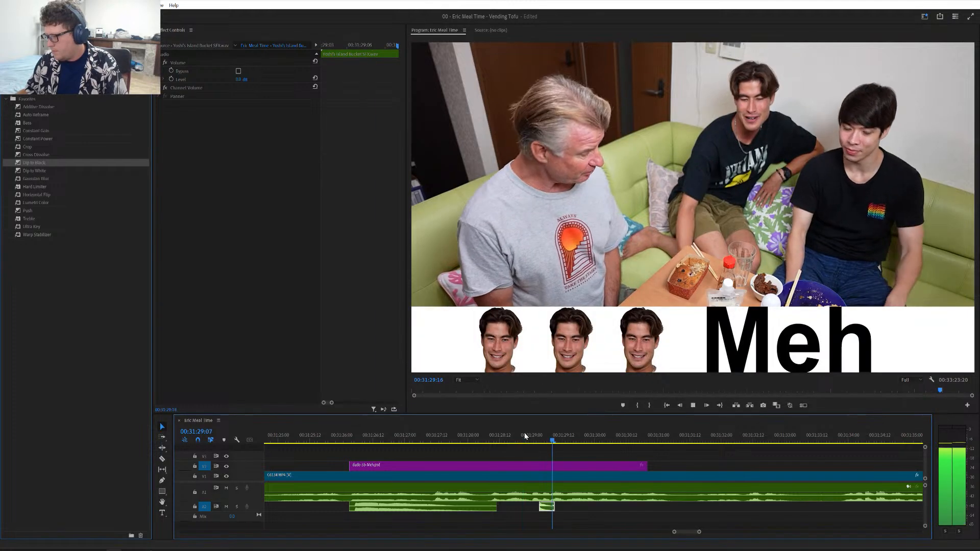
key(space)
- Delete the longer sound under the earlier Meh graphic, move the slowed Yoshi's Island clip to the graphic's start, and save
click(436, 510)
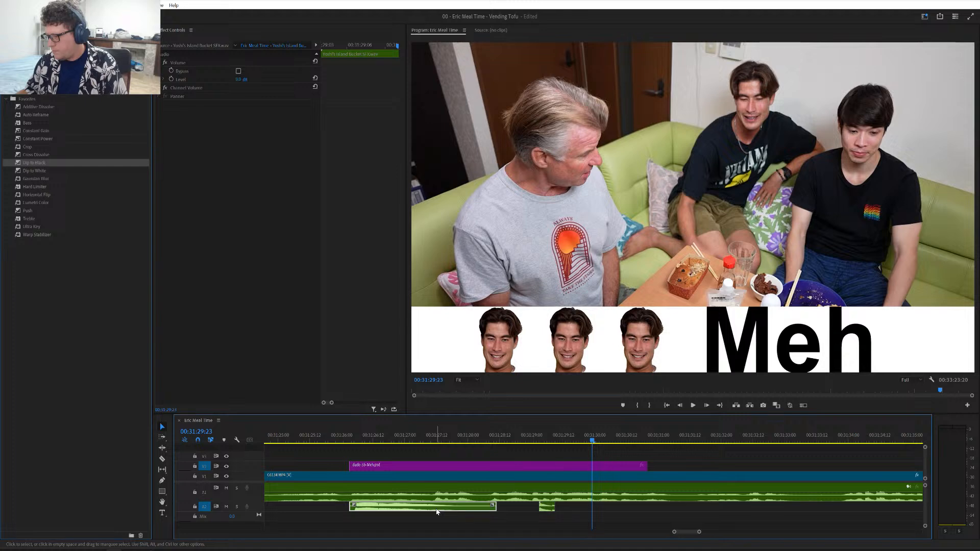
key(Delete)
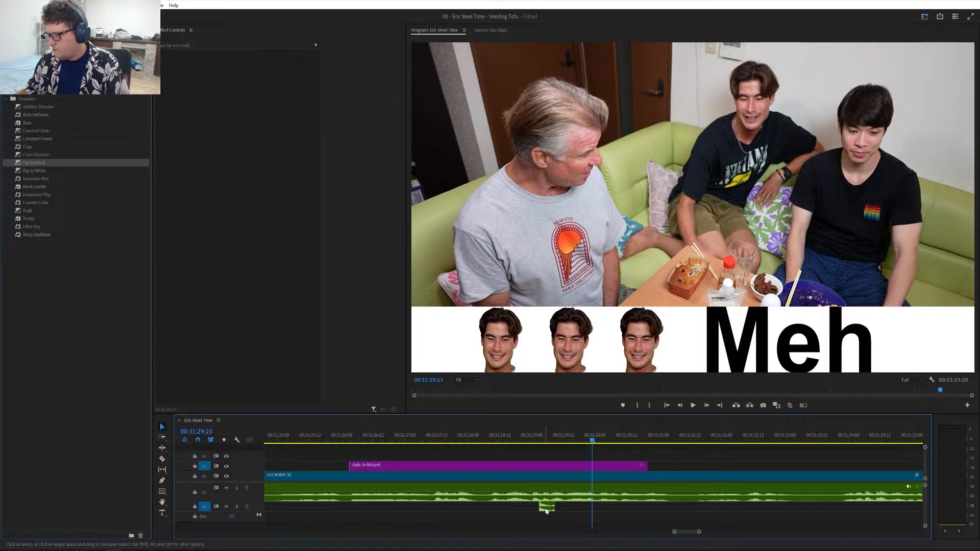
drag(546, 512, 439, 511)
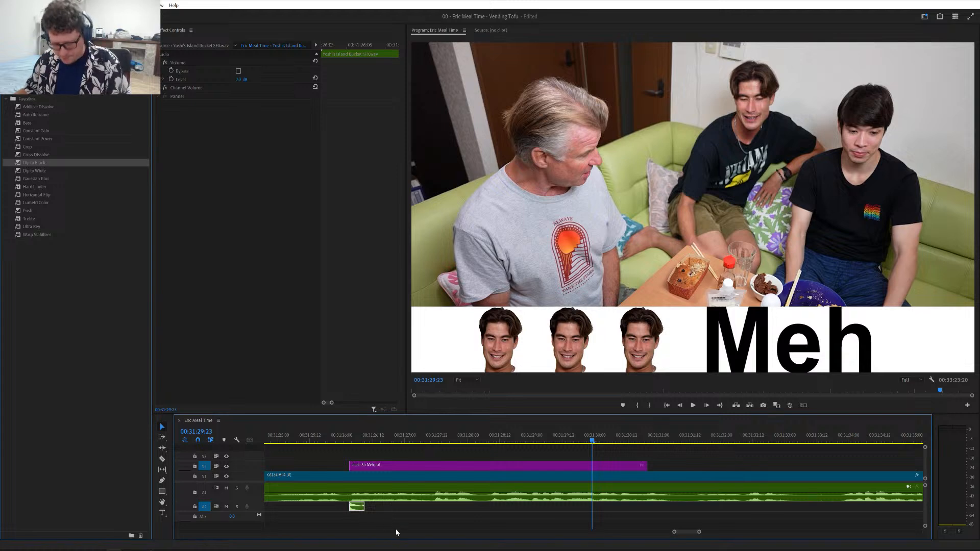
key(ctrl+s)
- Play the earlier Meh graphic with its repositioned sound from about 00:31:25 and save the project
click(323, 438)
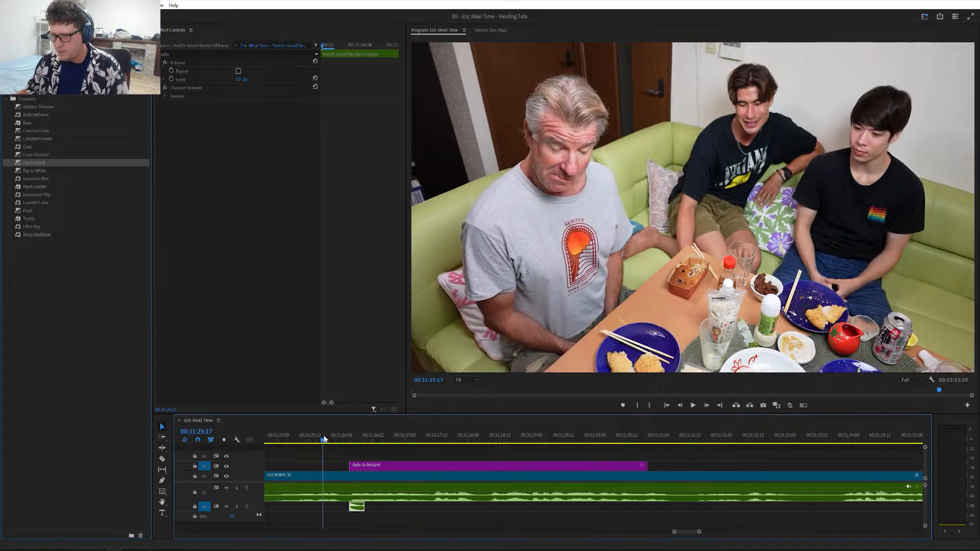
key(space)
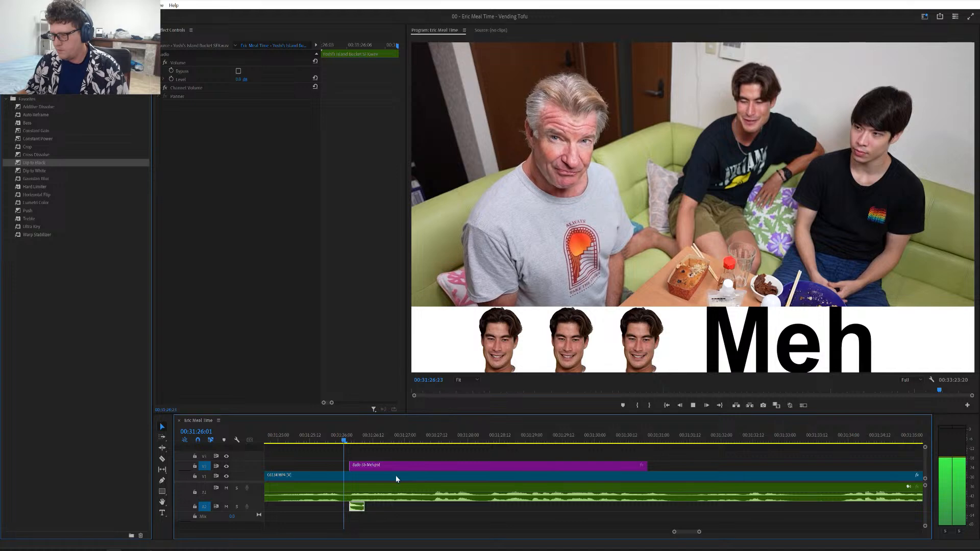
key(minus)
key(minus)
key(minus)
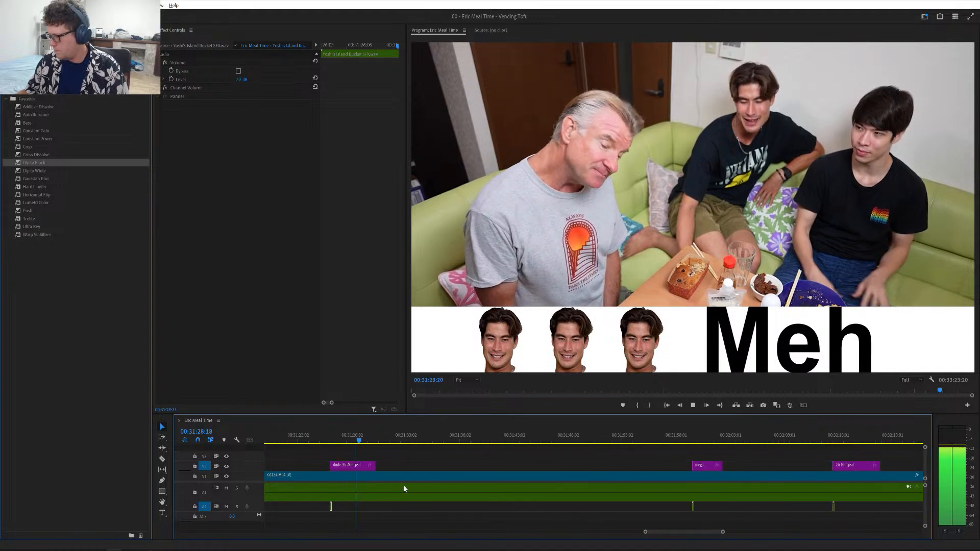
key(minus)
key(minus)
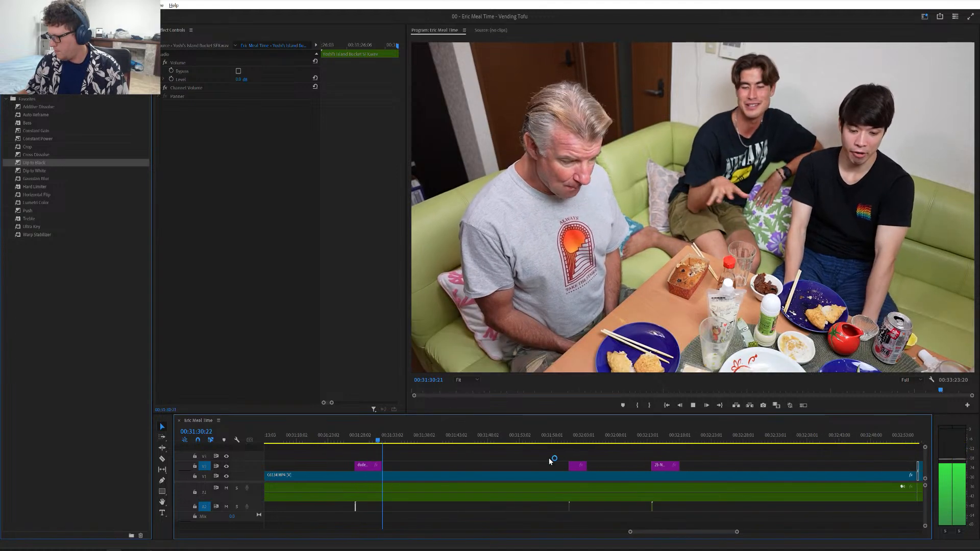
key(minus)
scroll(549, 462, down, 5)
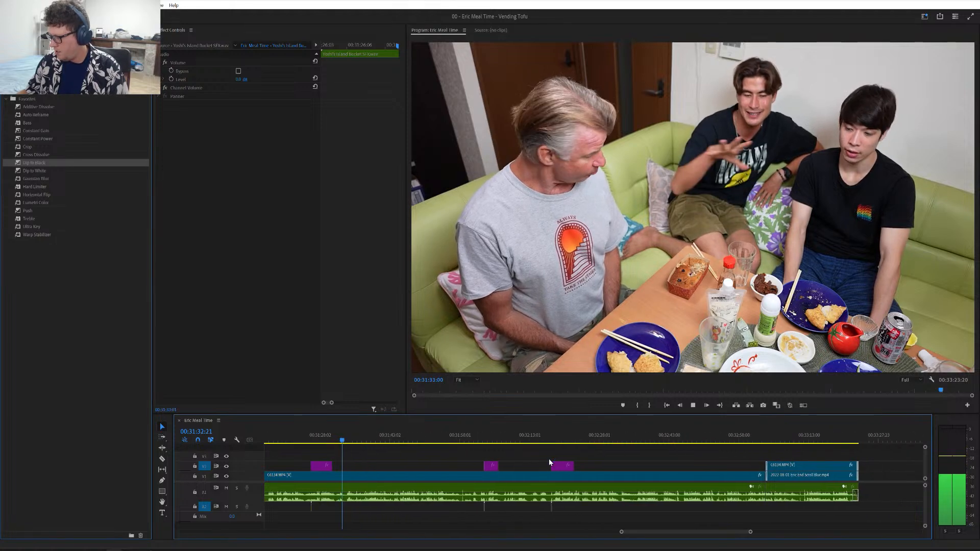
key(ctrl+s)
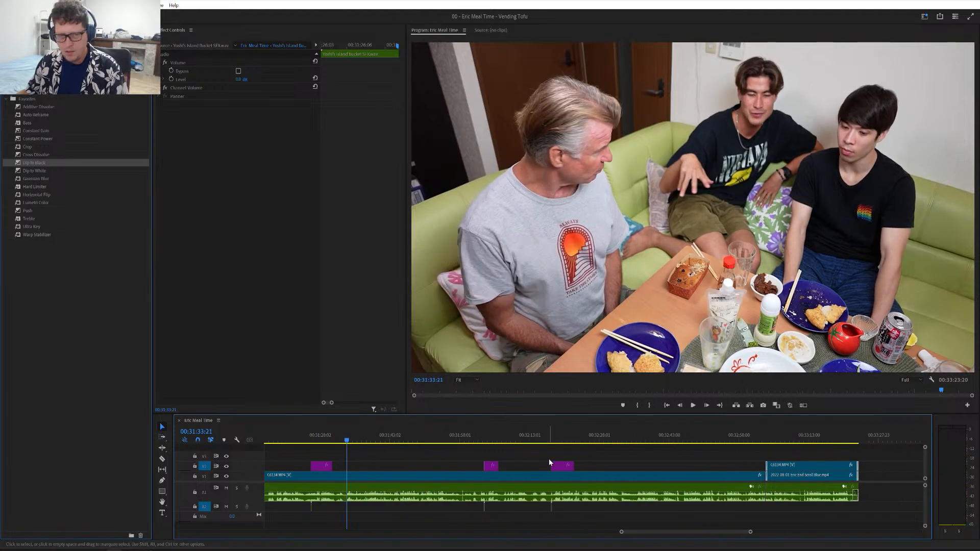
- Play the sequence from about 00:32:00 to review the second Meh and the Nah graphics with their sounds
click(464, 438)
key(space)
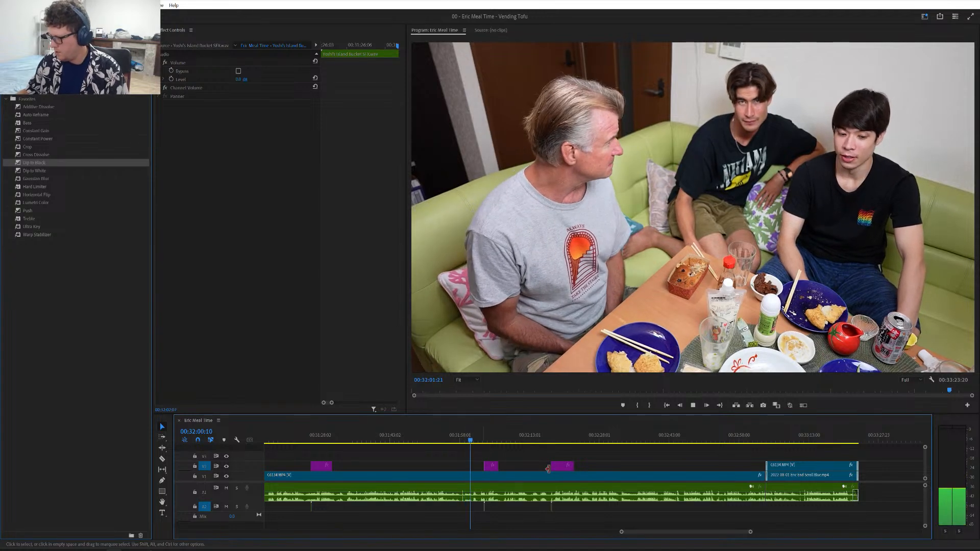
scroll(550, 467, down, 5)
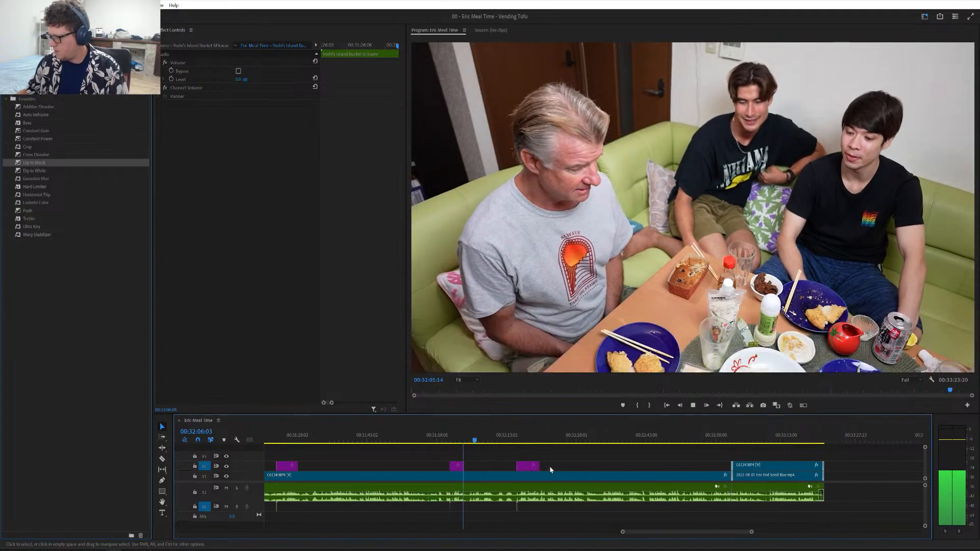
scroll(550, 470, up, 4)
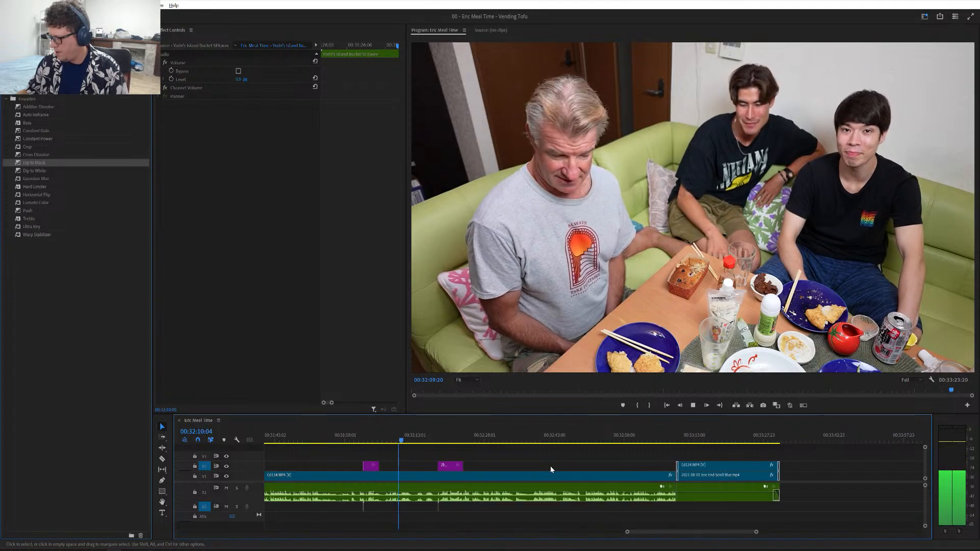
scroll(551, 469, down, 2)
scroll(550, 468, down, 2)
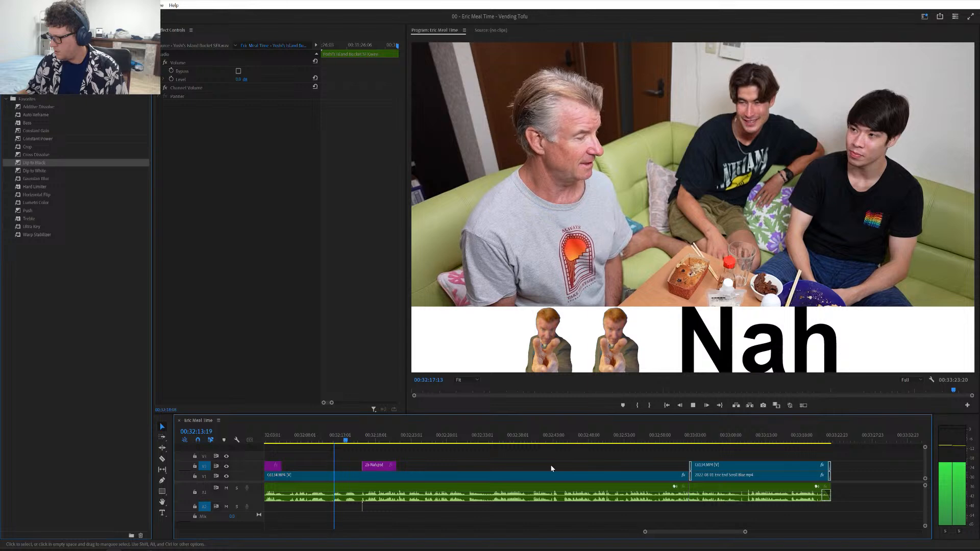
scroll(553, 463, down, 2)
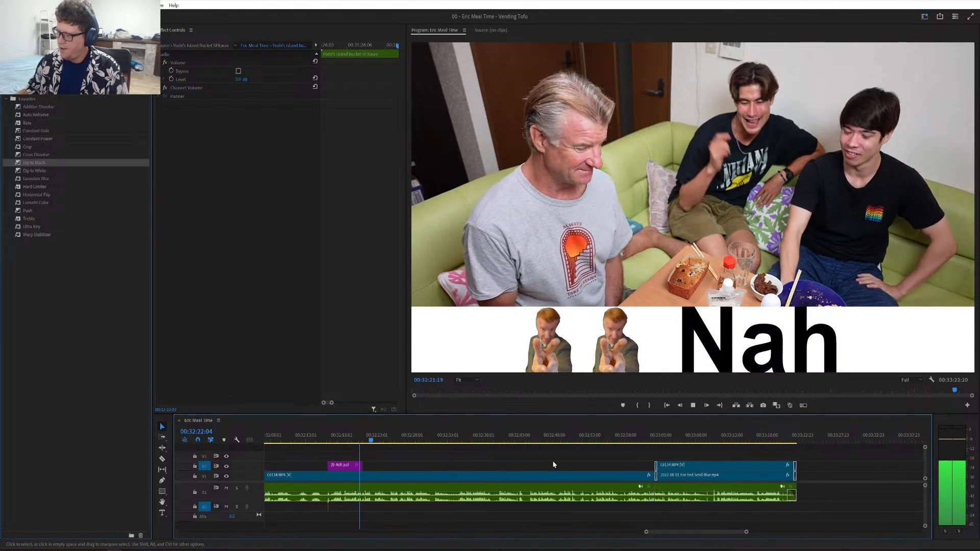
scroll(554, 463, down, 1)
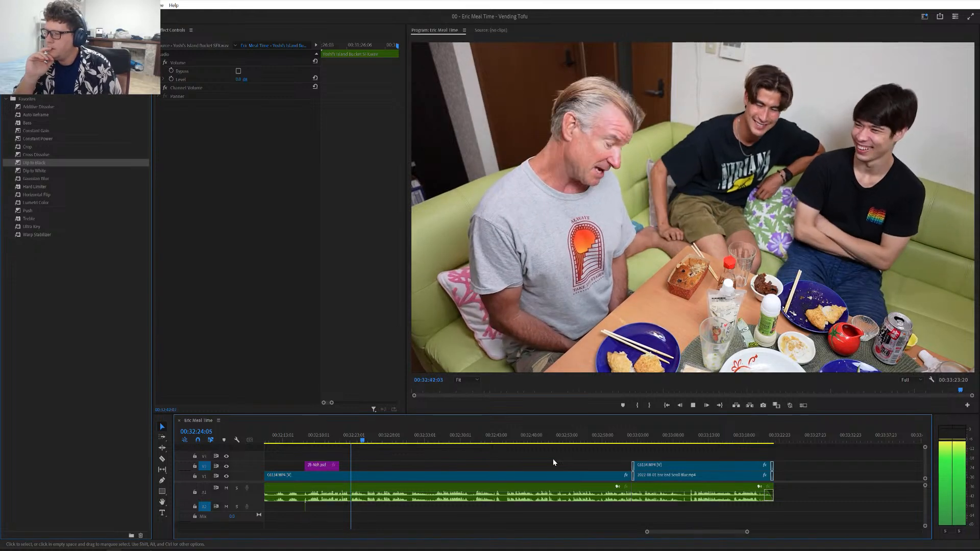
- Review the closing conversation from about 00:32:43 to 00:32:59
key(space)
key(space)
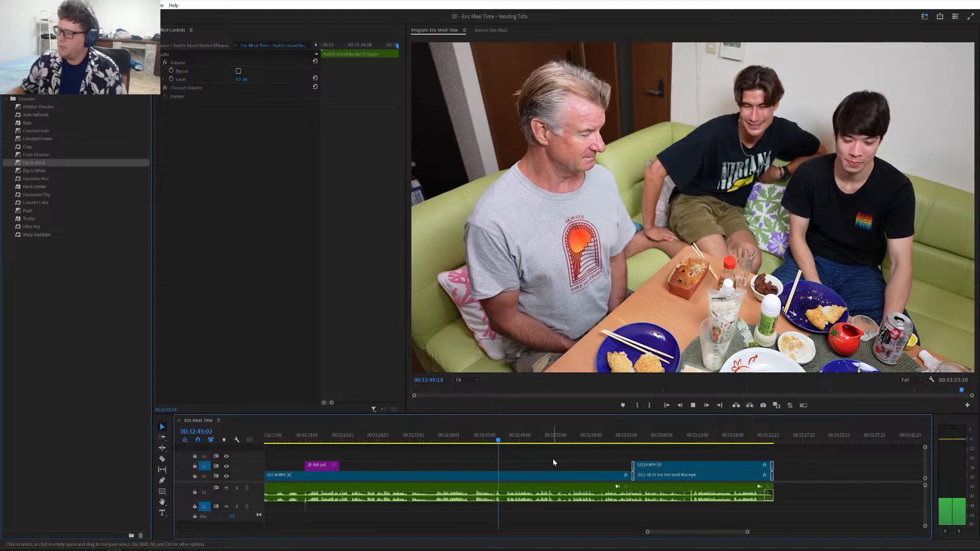
scroll(553, 466, down, 3)
key(=)
key(=)
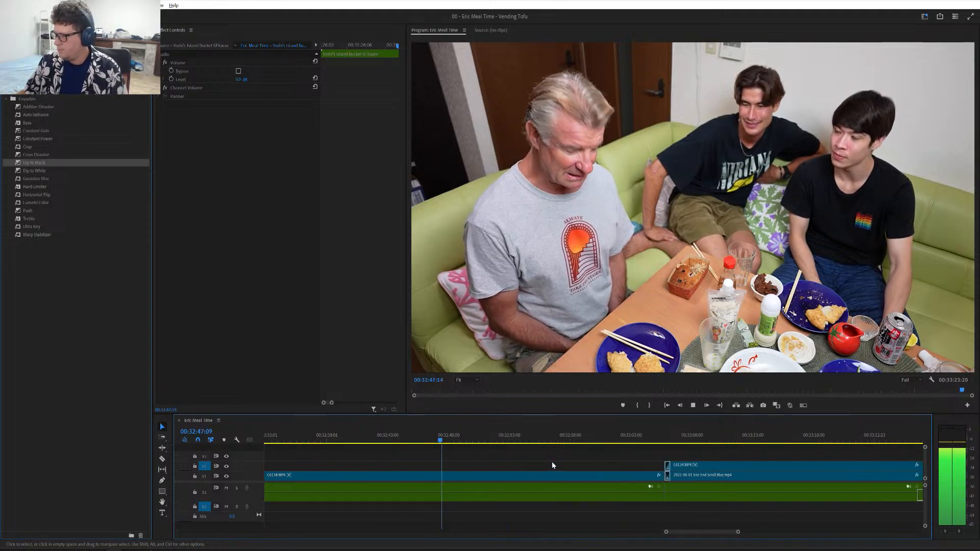
scroll(552, 465, down, 2)
scroll(552, 465, down, 2)
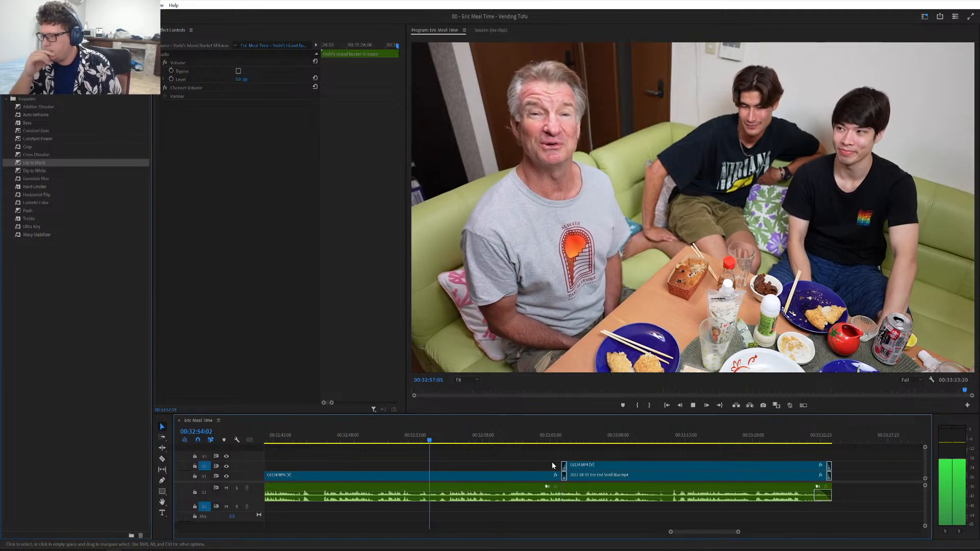
key(space)
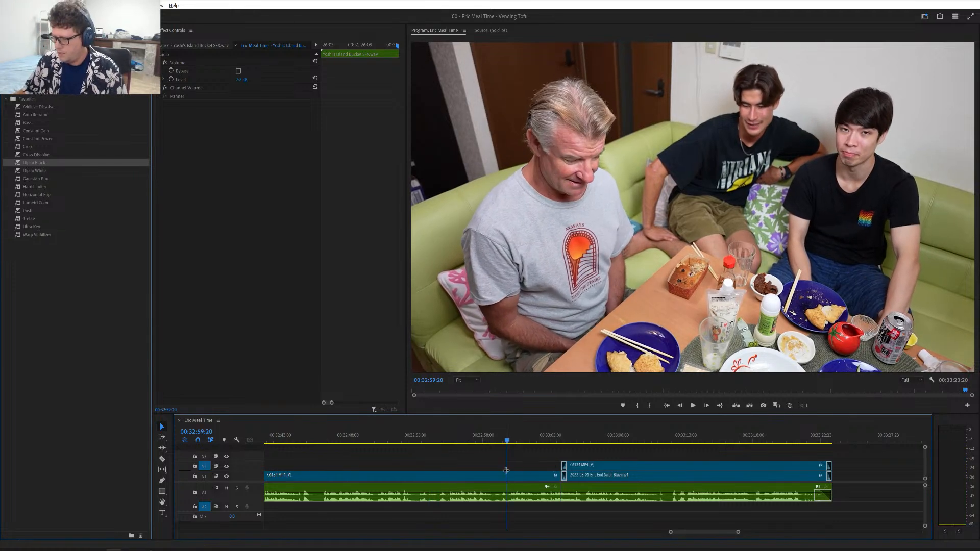
- Replay the conversation from about 00:32:52 and place the playhead on the end screen at about 00:33:18
key(equal)
drag(407, 435, 437, 443)
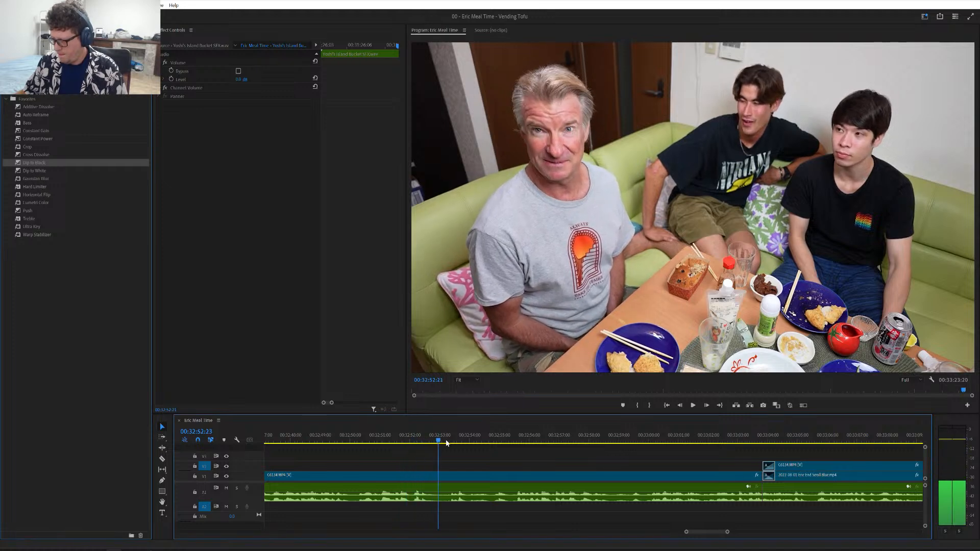
key(space)
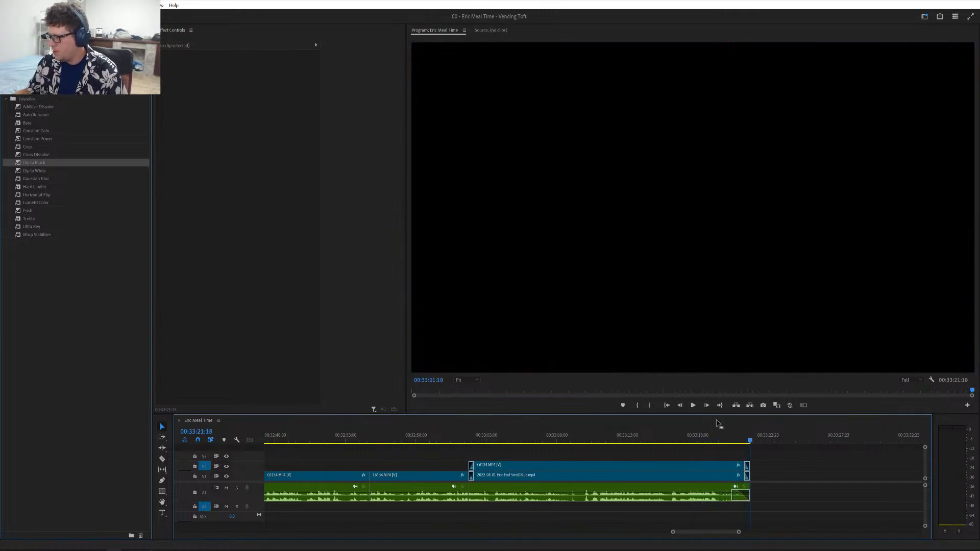
click(708, 437)
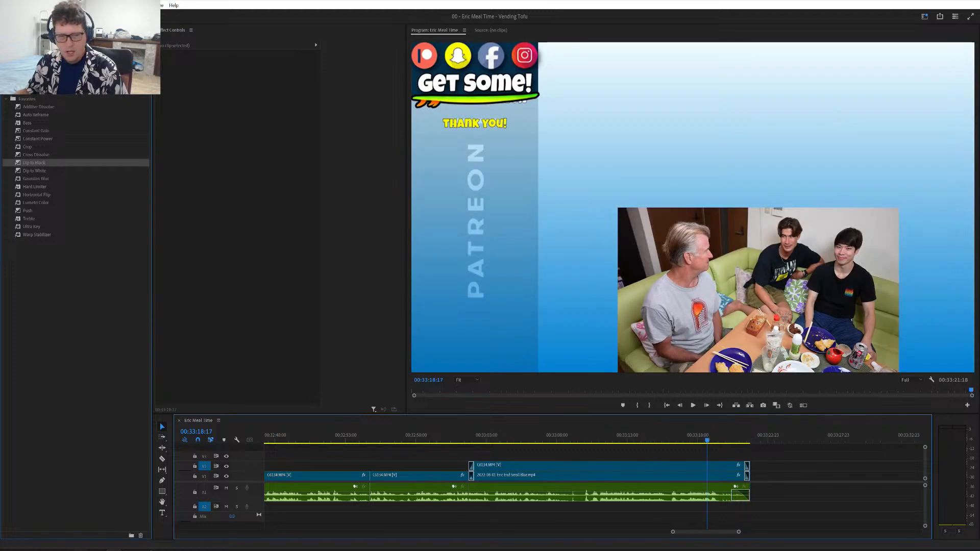